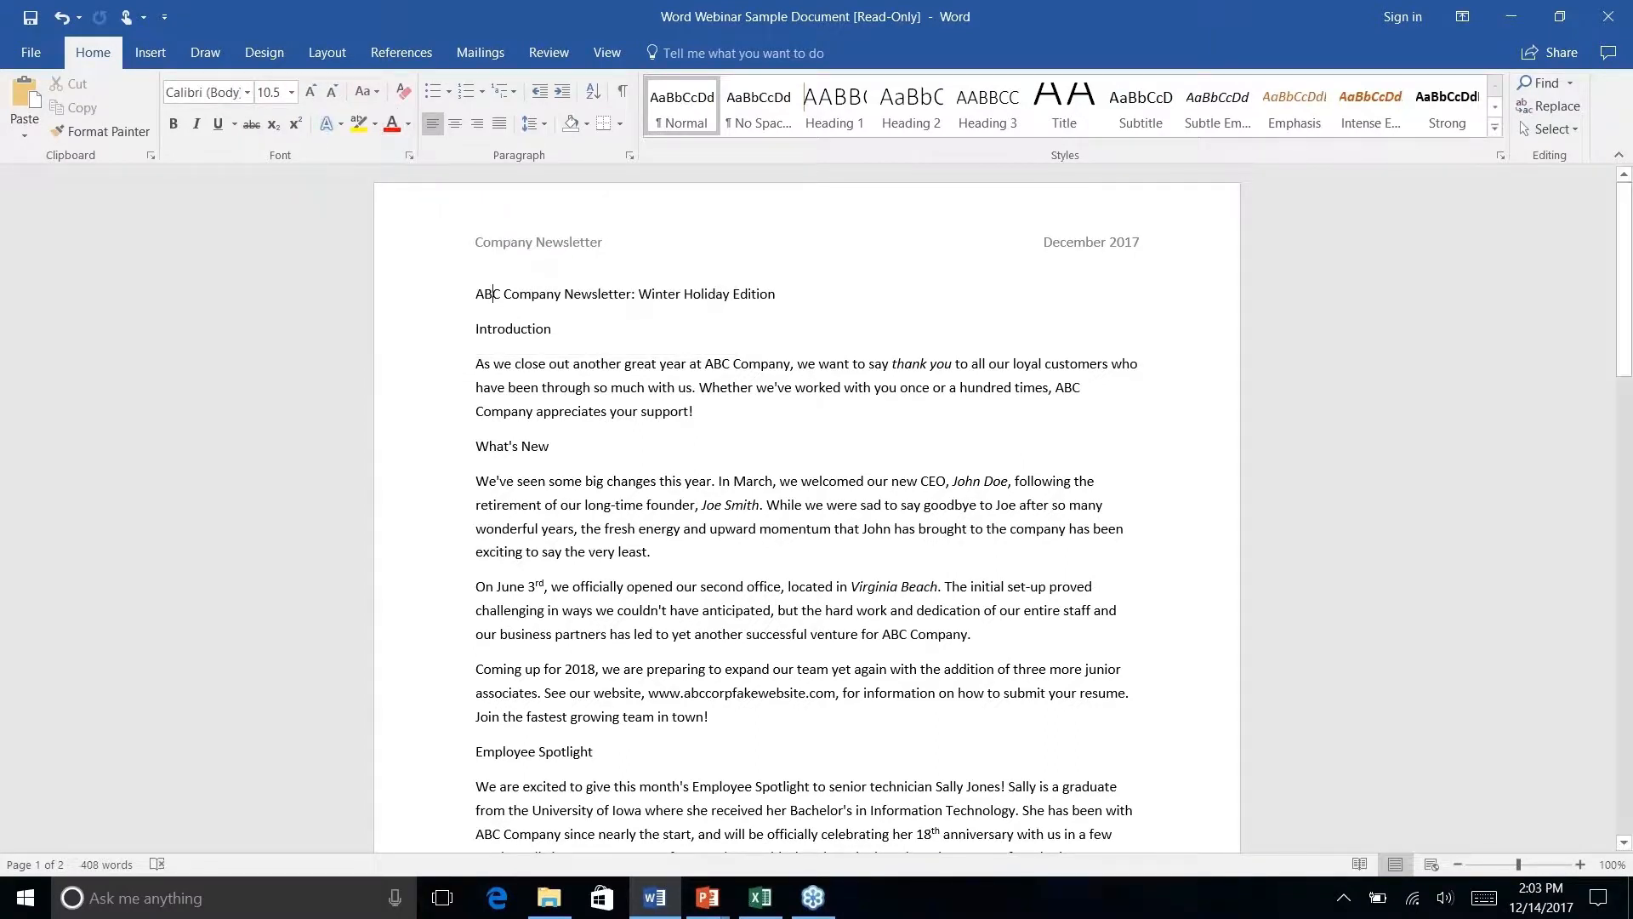
# - Show the Quick Access Toolbar below the ribbon
pyautogui.rightClick(423, 124)
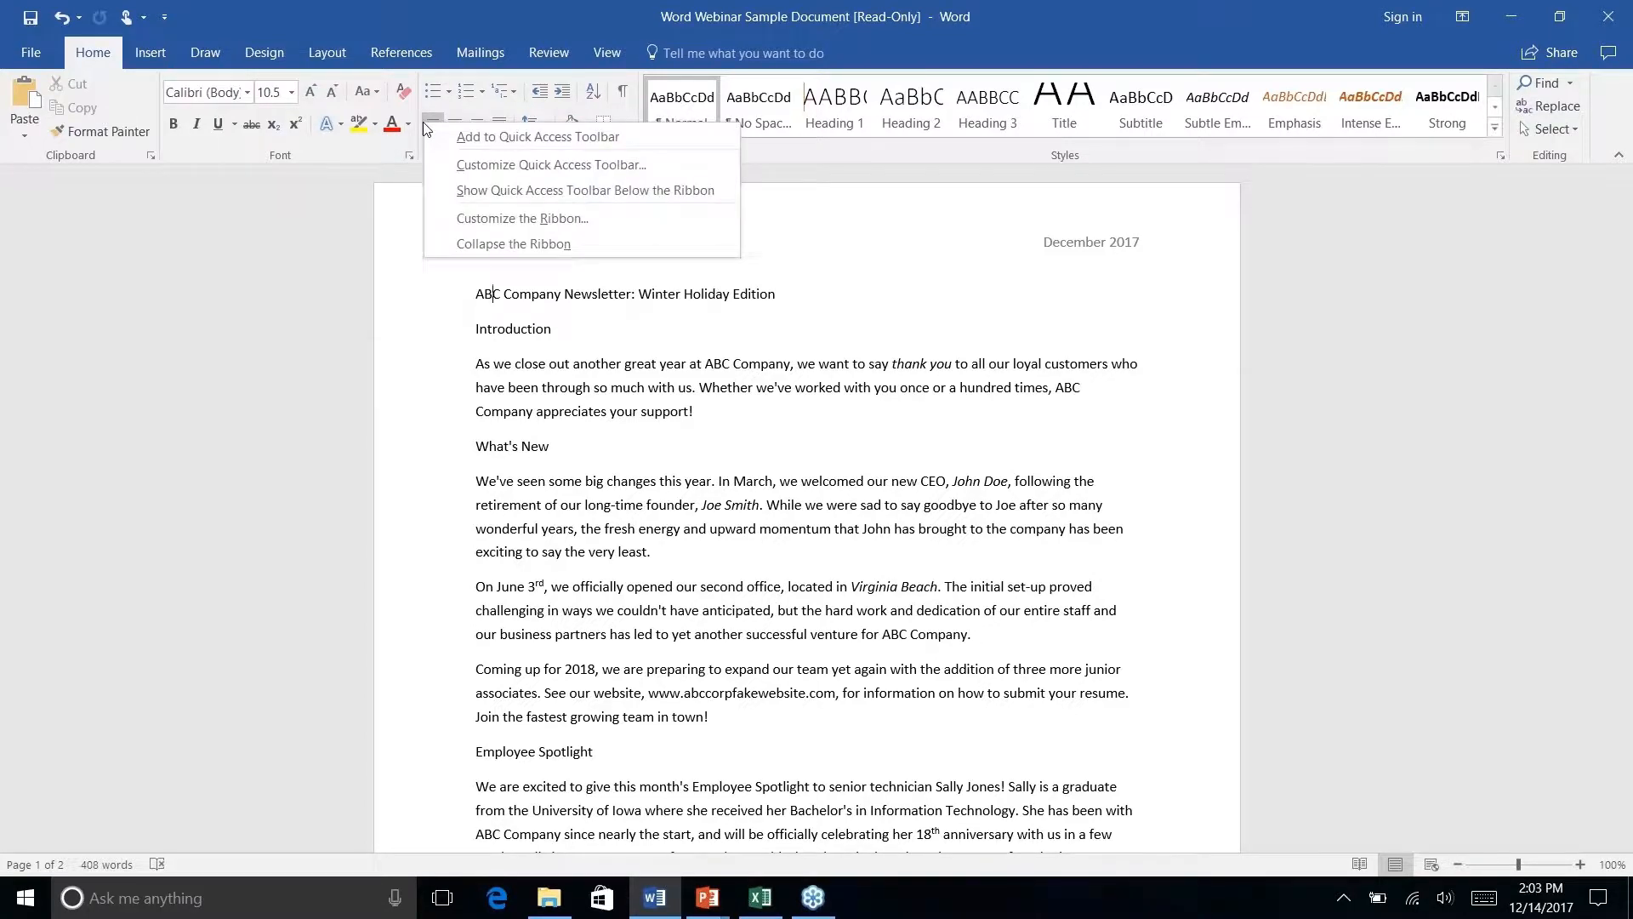
pyautogui.click(557, 191)
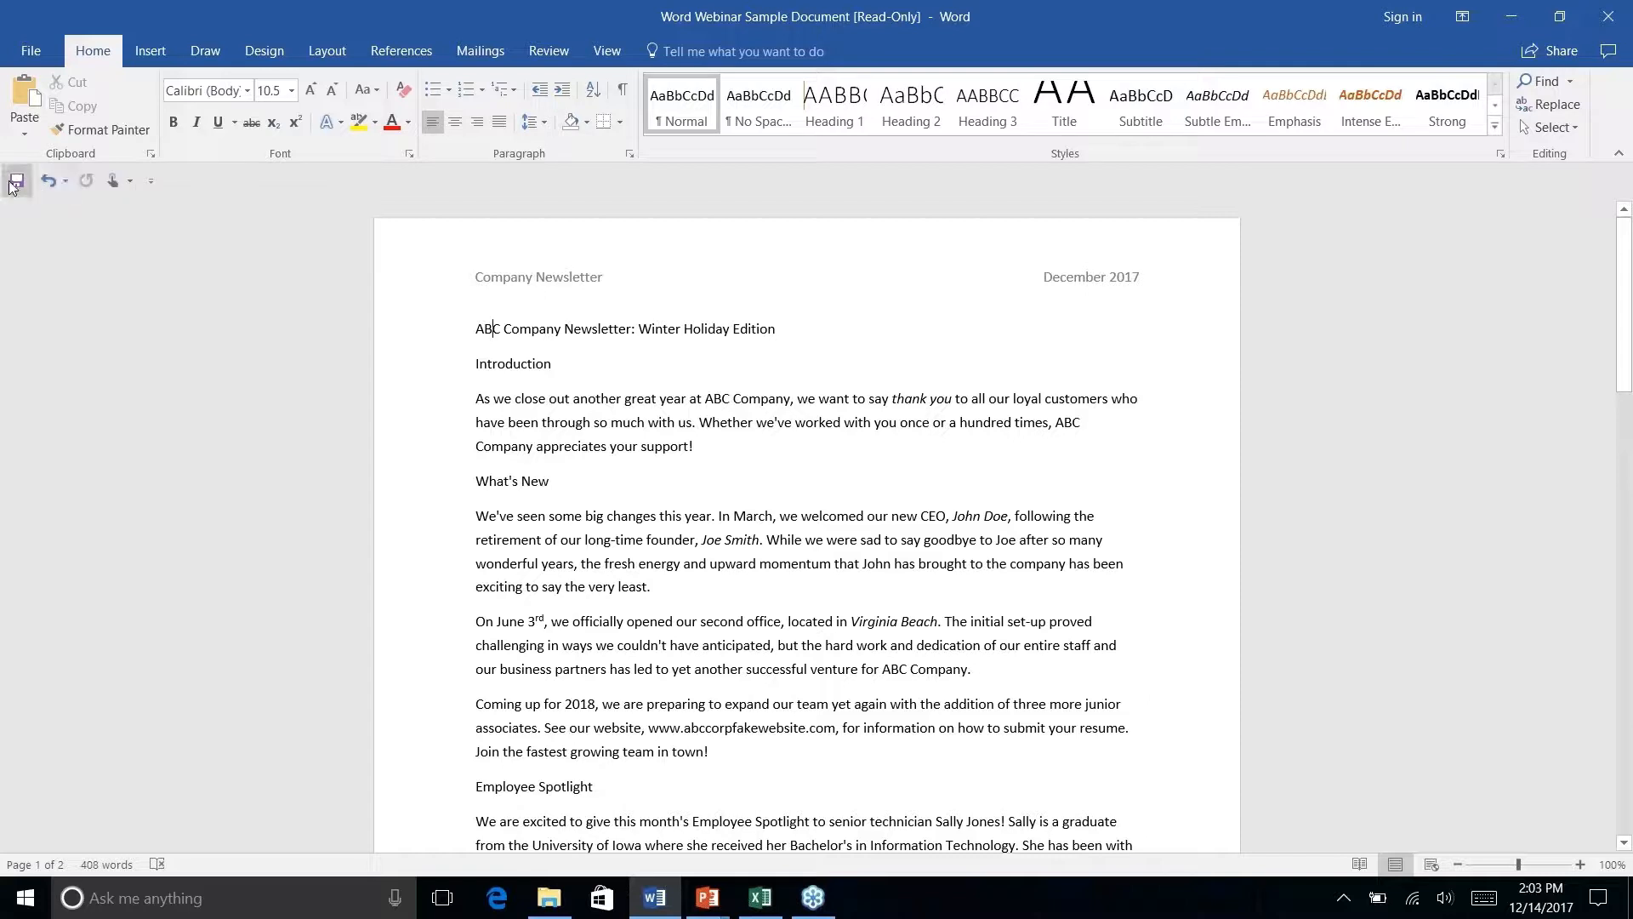
pyautogui.rightClick(431, 124)
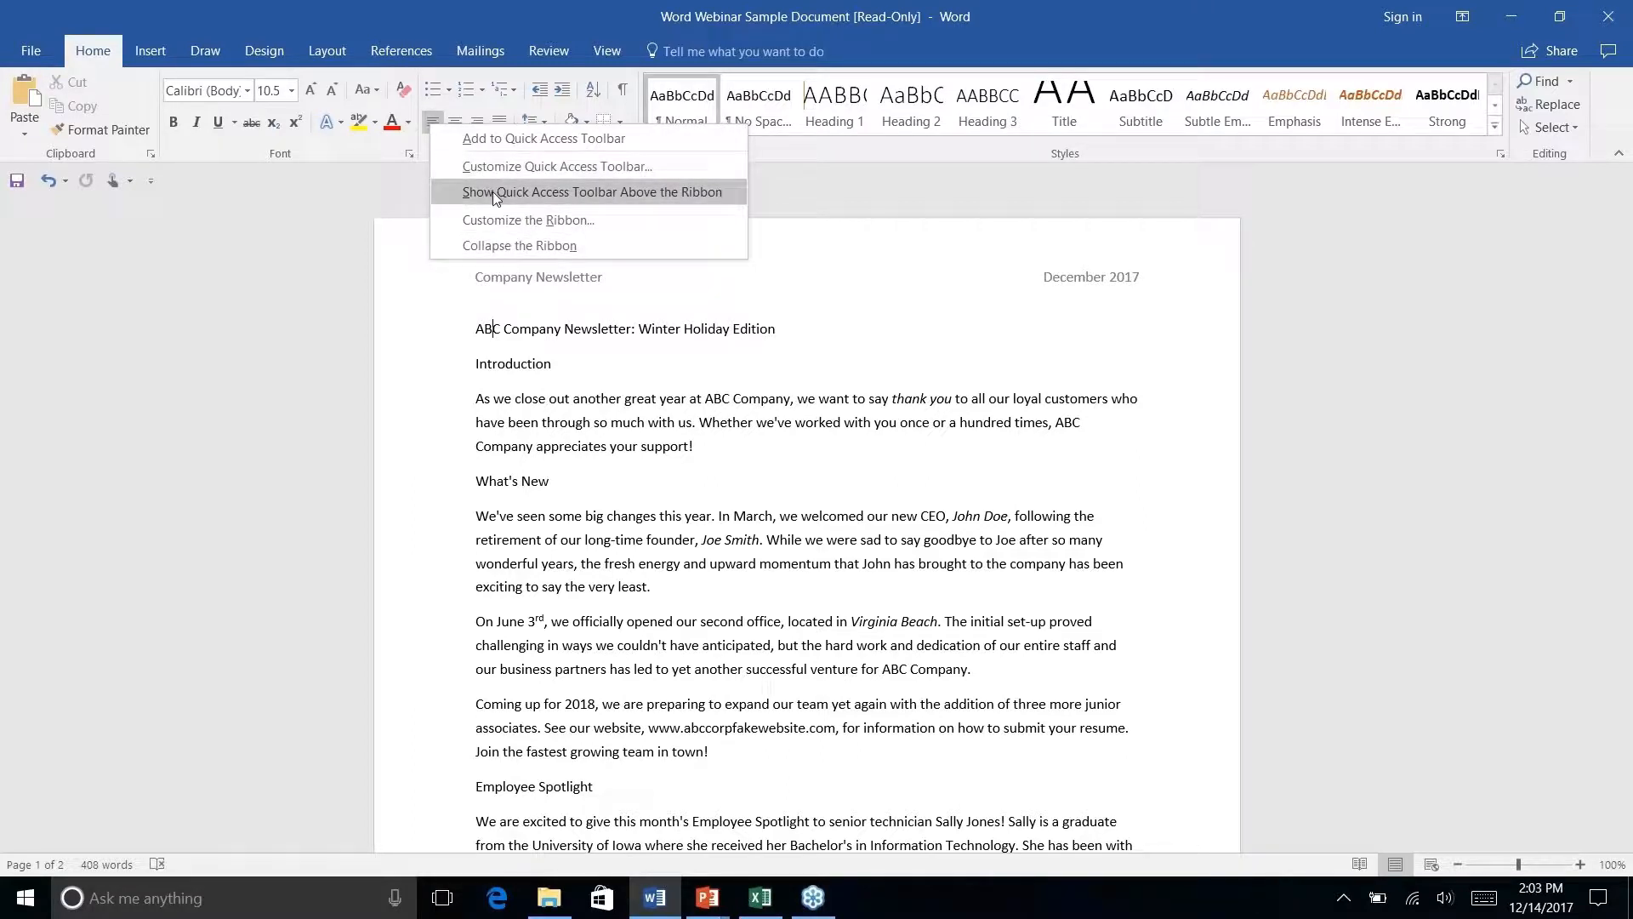
pyautogui.click(196, 176)
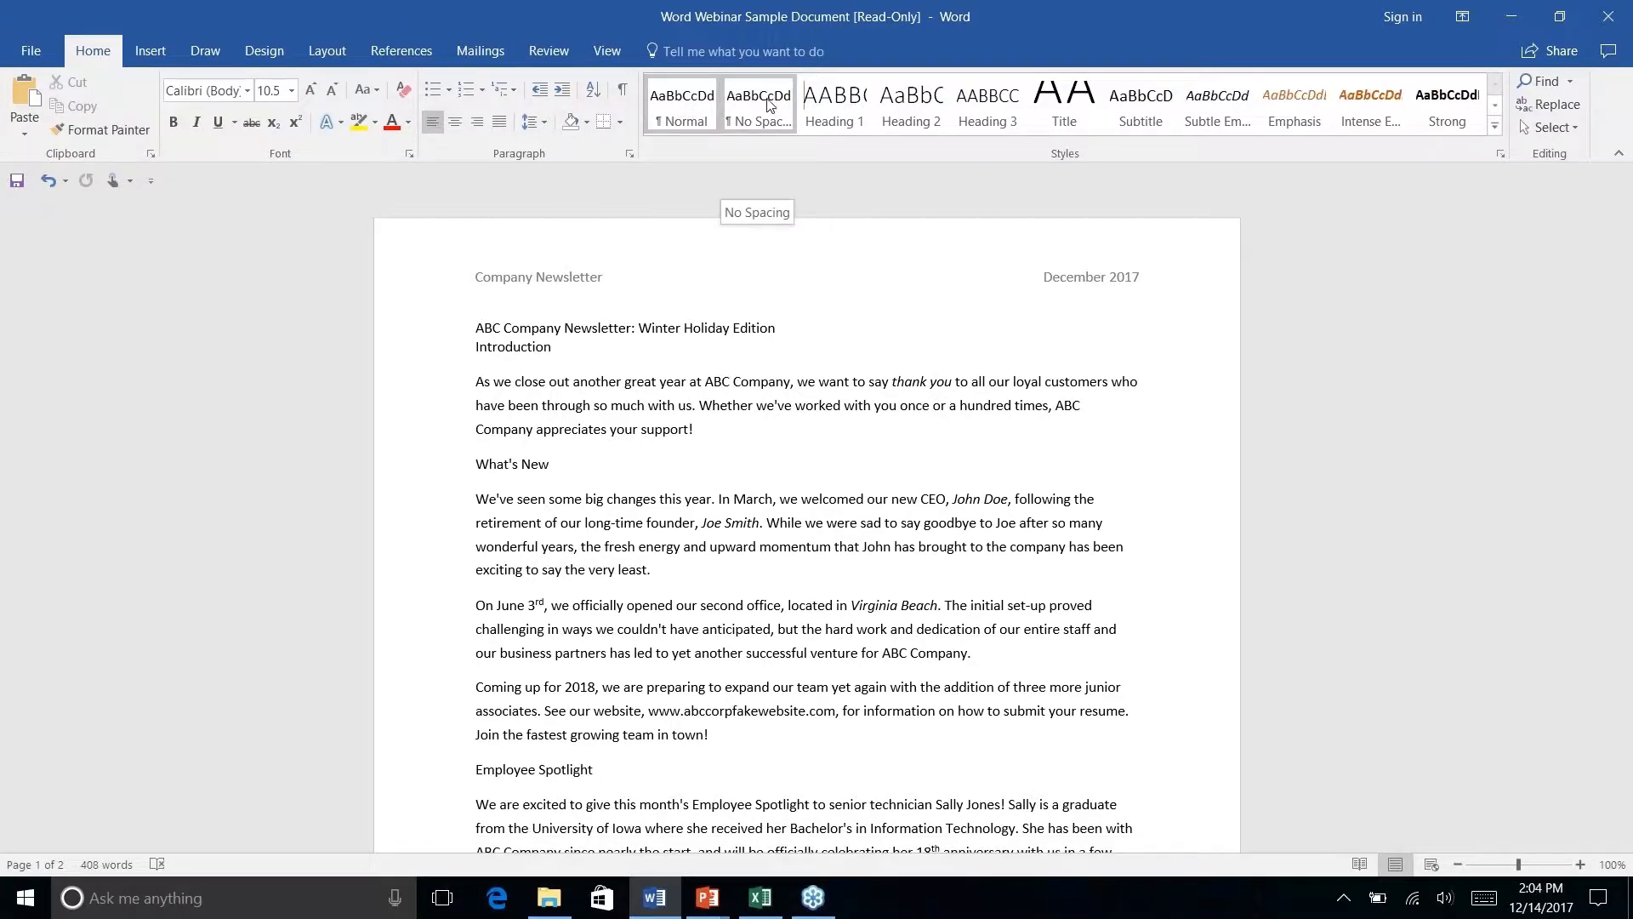
pyautogui.rightClick(1063, 111)
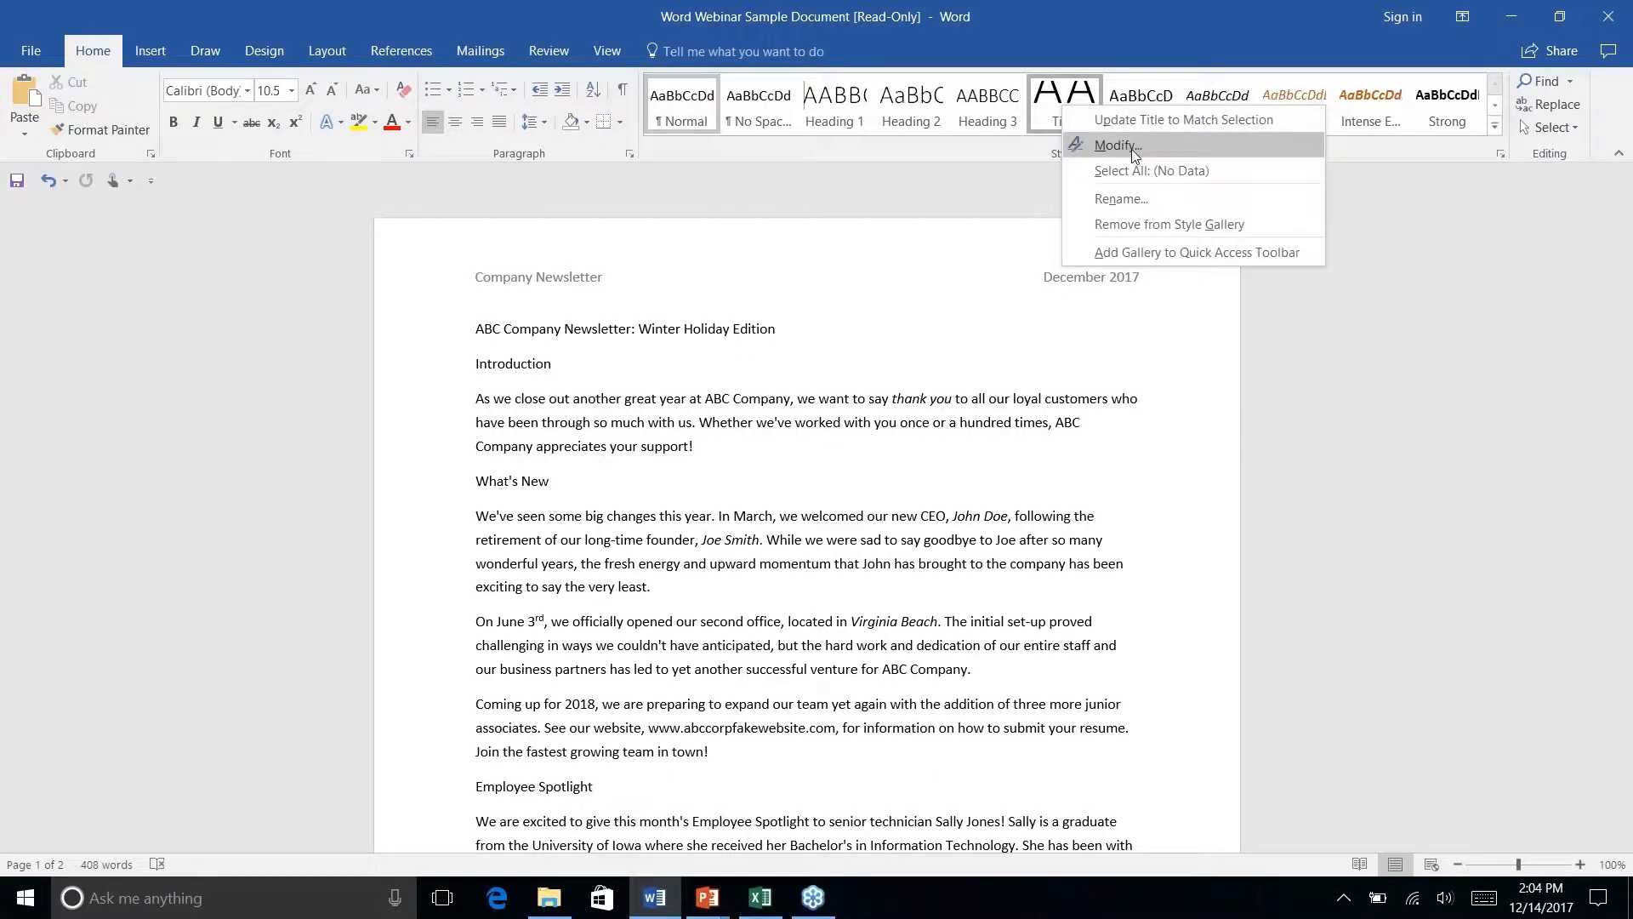
pyautogui.click(446, 88)
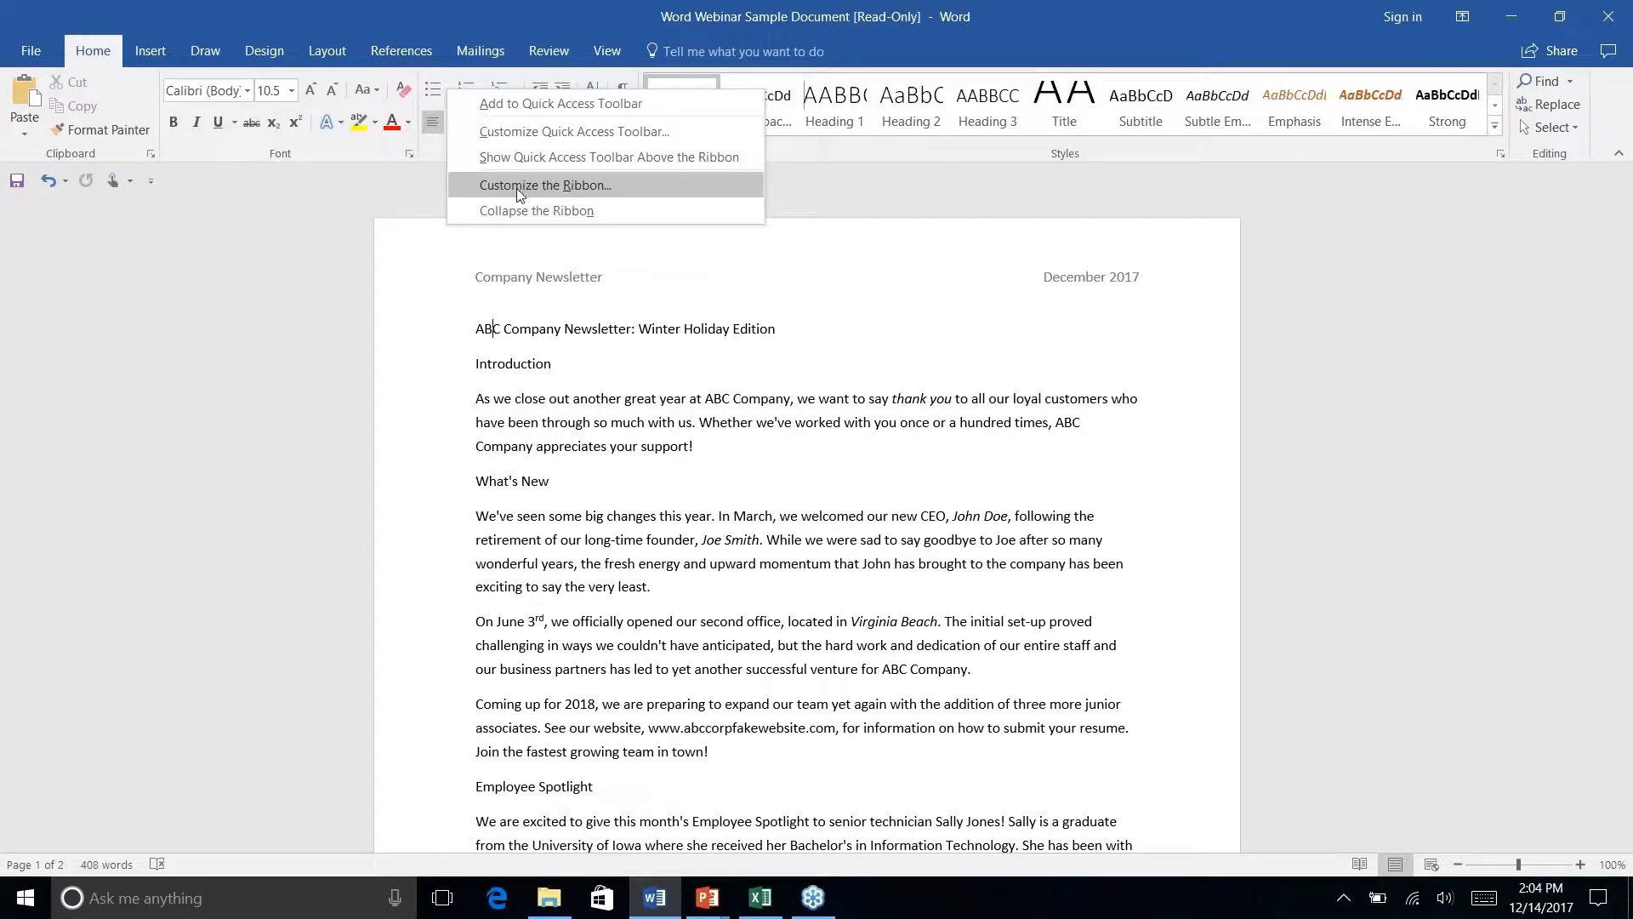
pyautogui.click(252, 177)
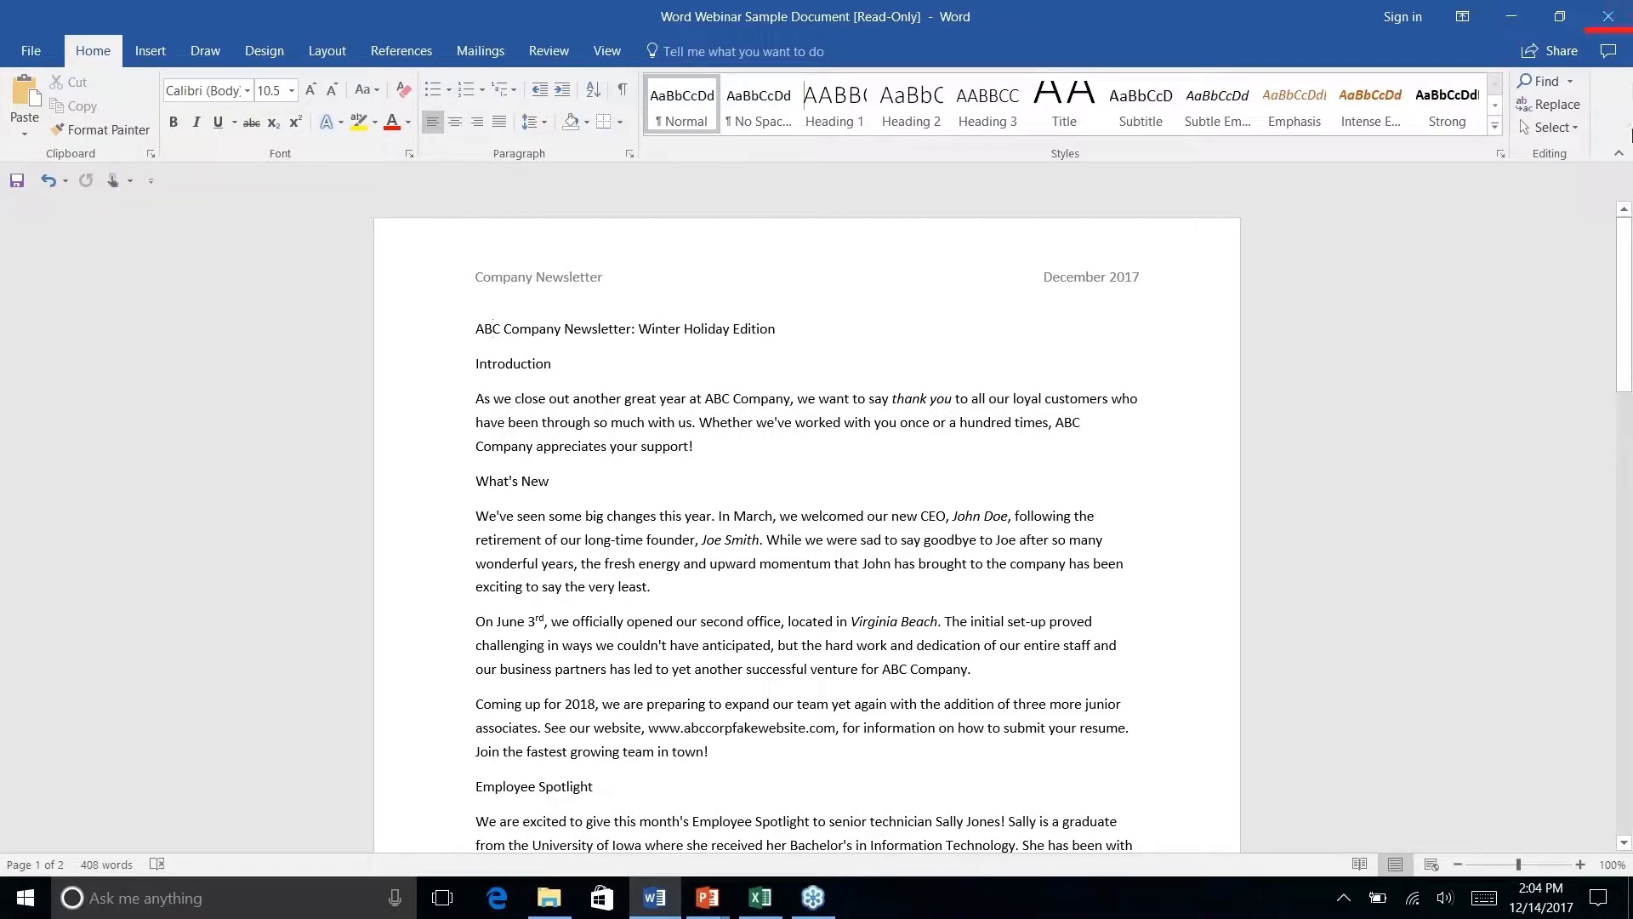
# - Collapse the ribbon to its tab names and temporarily display the View commands
pyautogui.click(1619, 154)
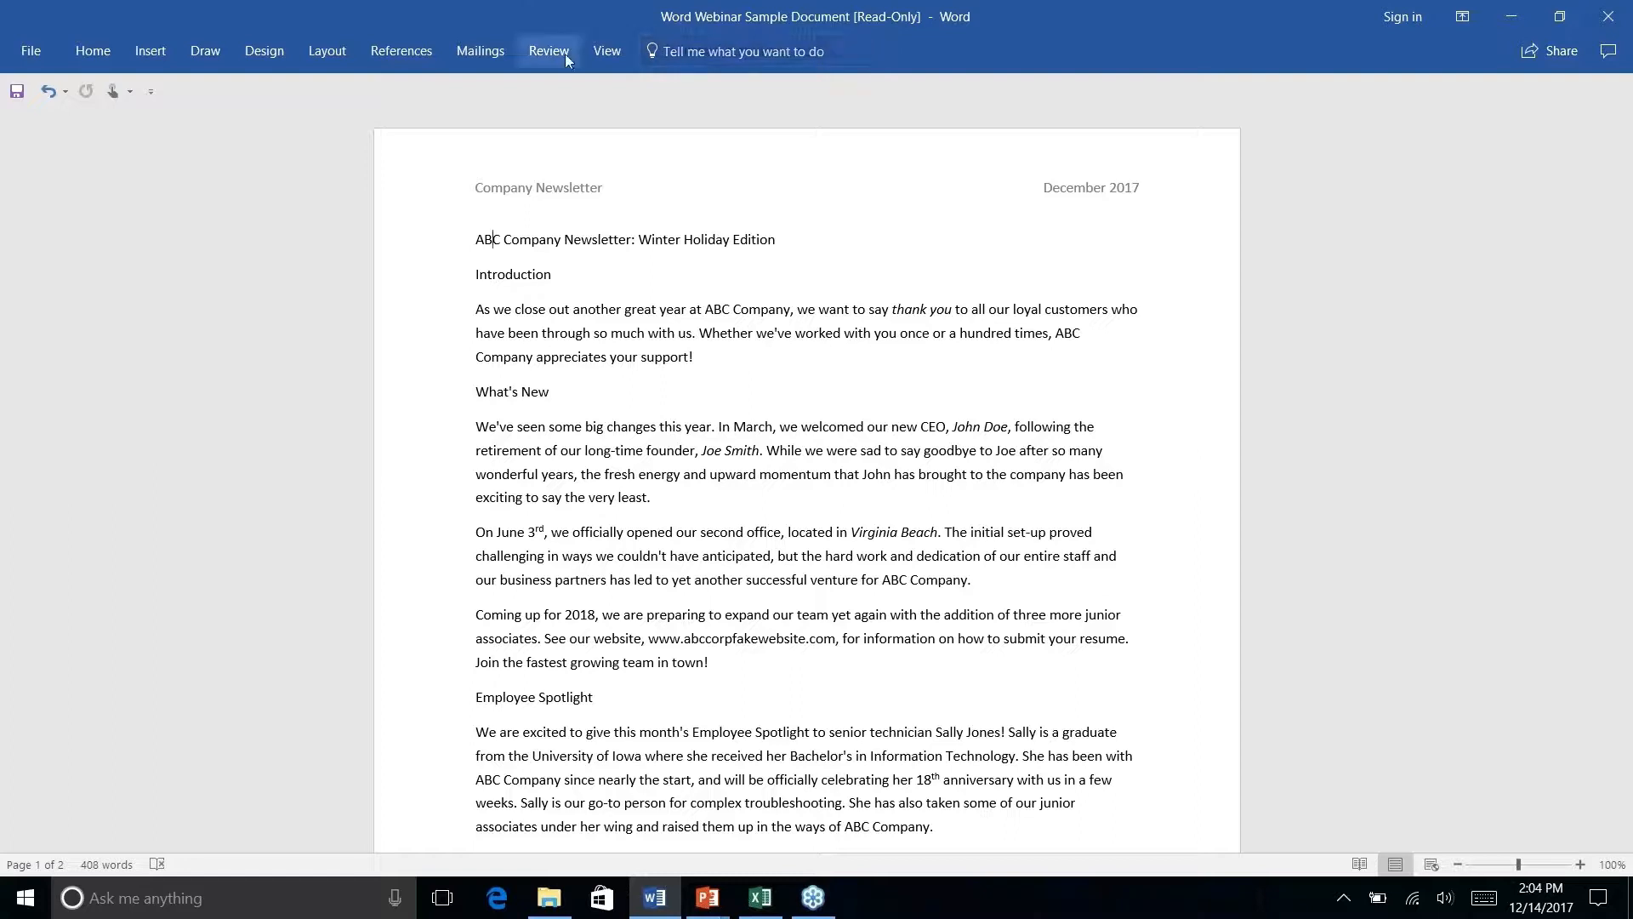
pyautogui.click(607, 51)
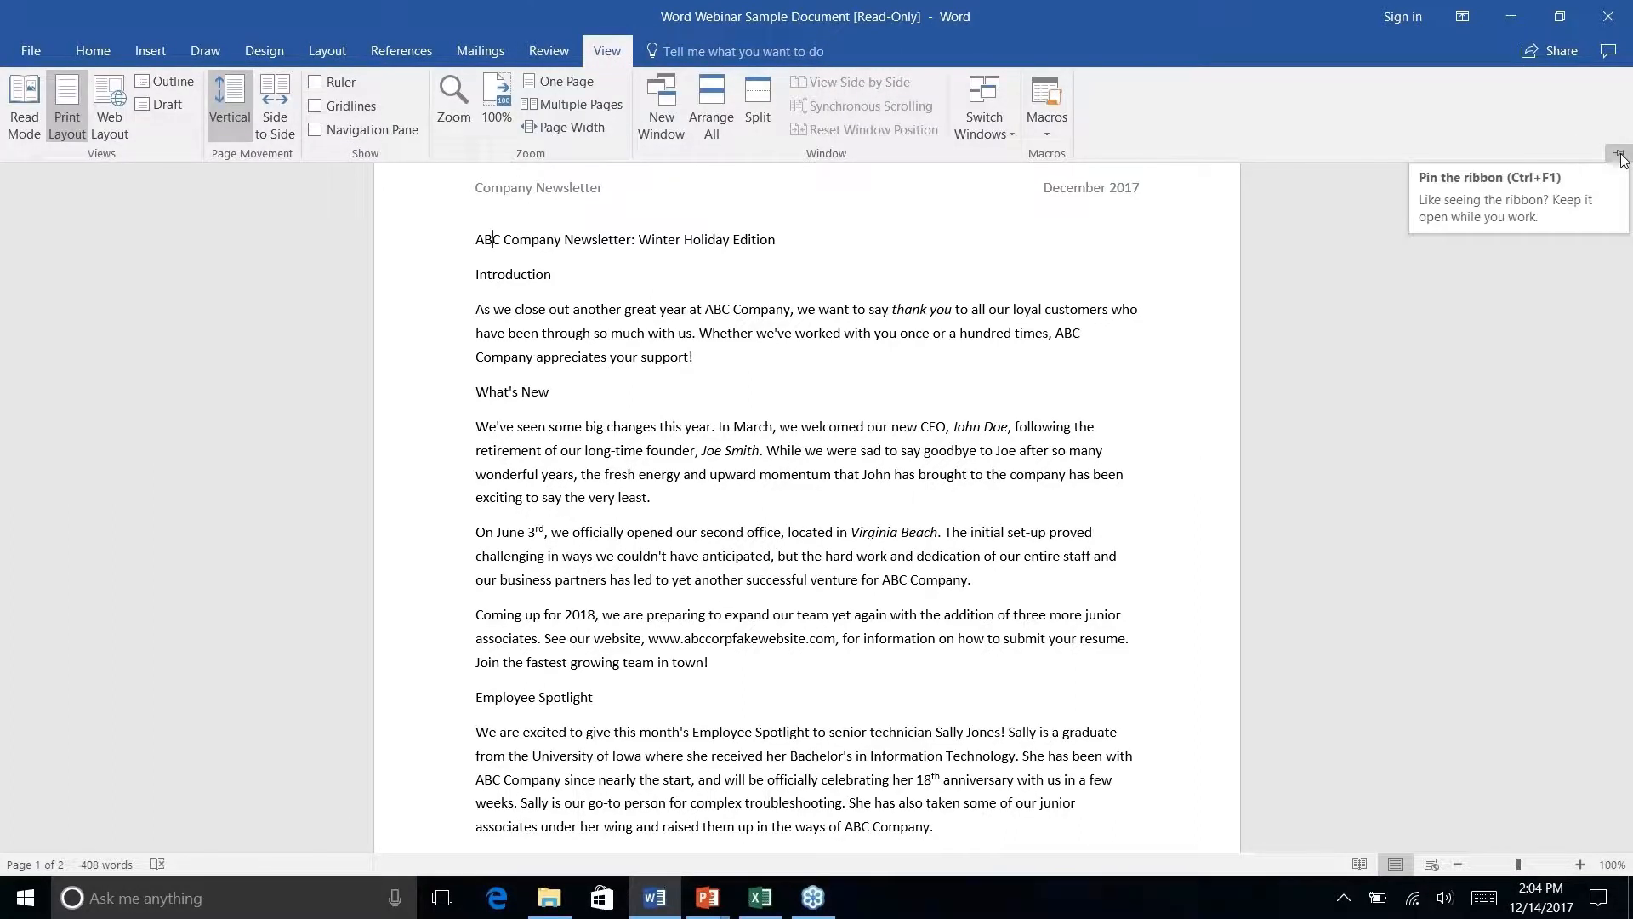
pyautogui.click(607, 53)
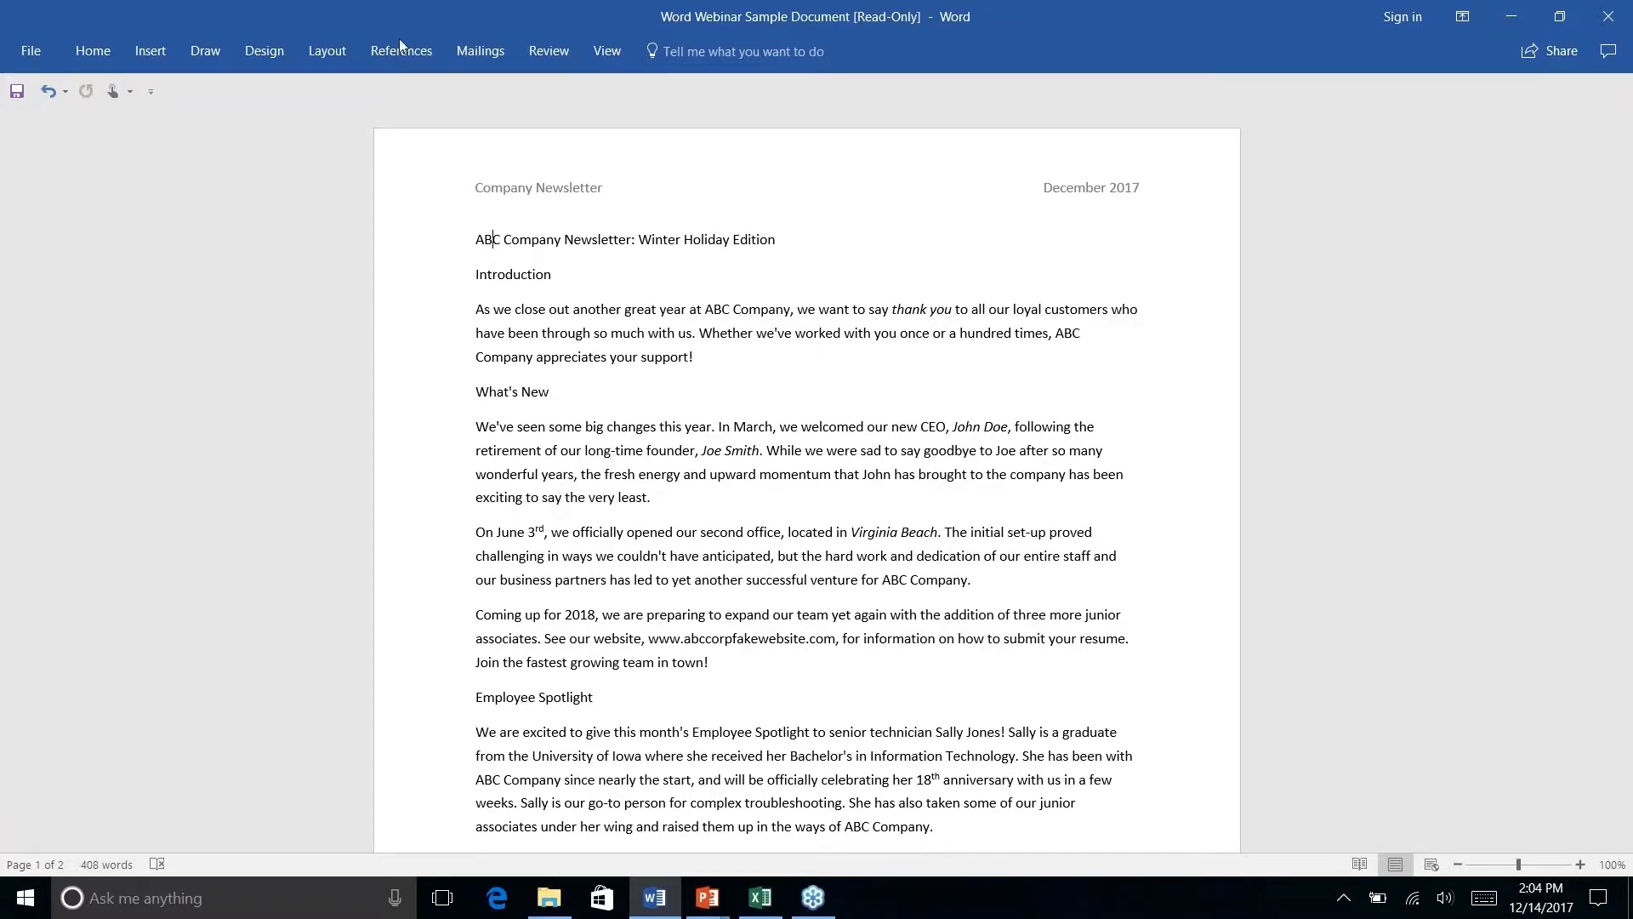
# - Examine the ribbon commands available under View, Home, Insert, Draw, Design, Layout and References
pyautogui.click(273, 56)
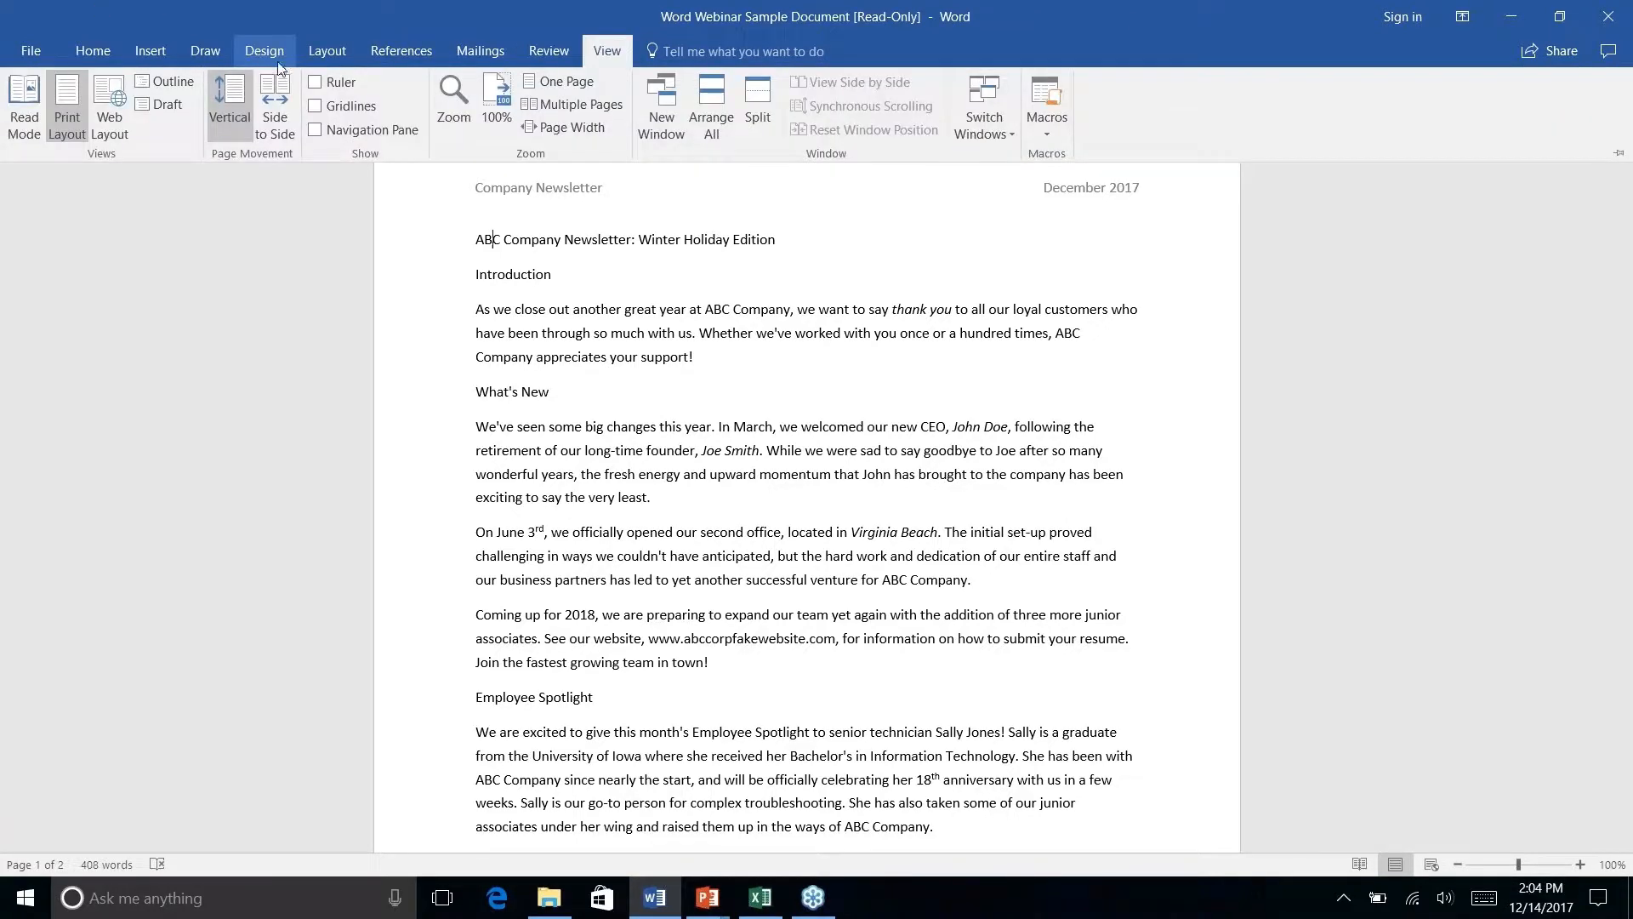
pyautogui.click(113, 53)
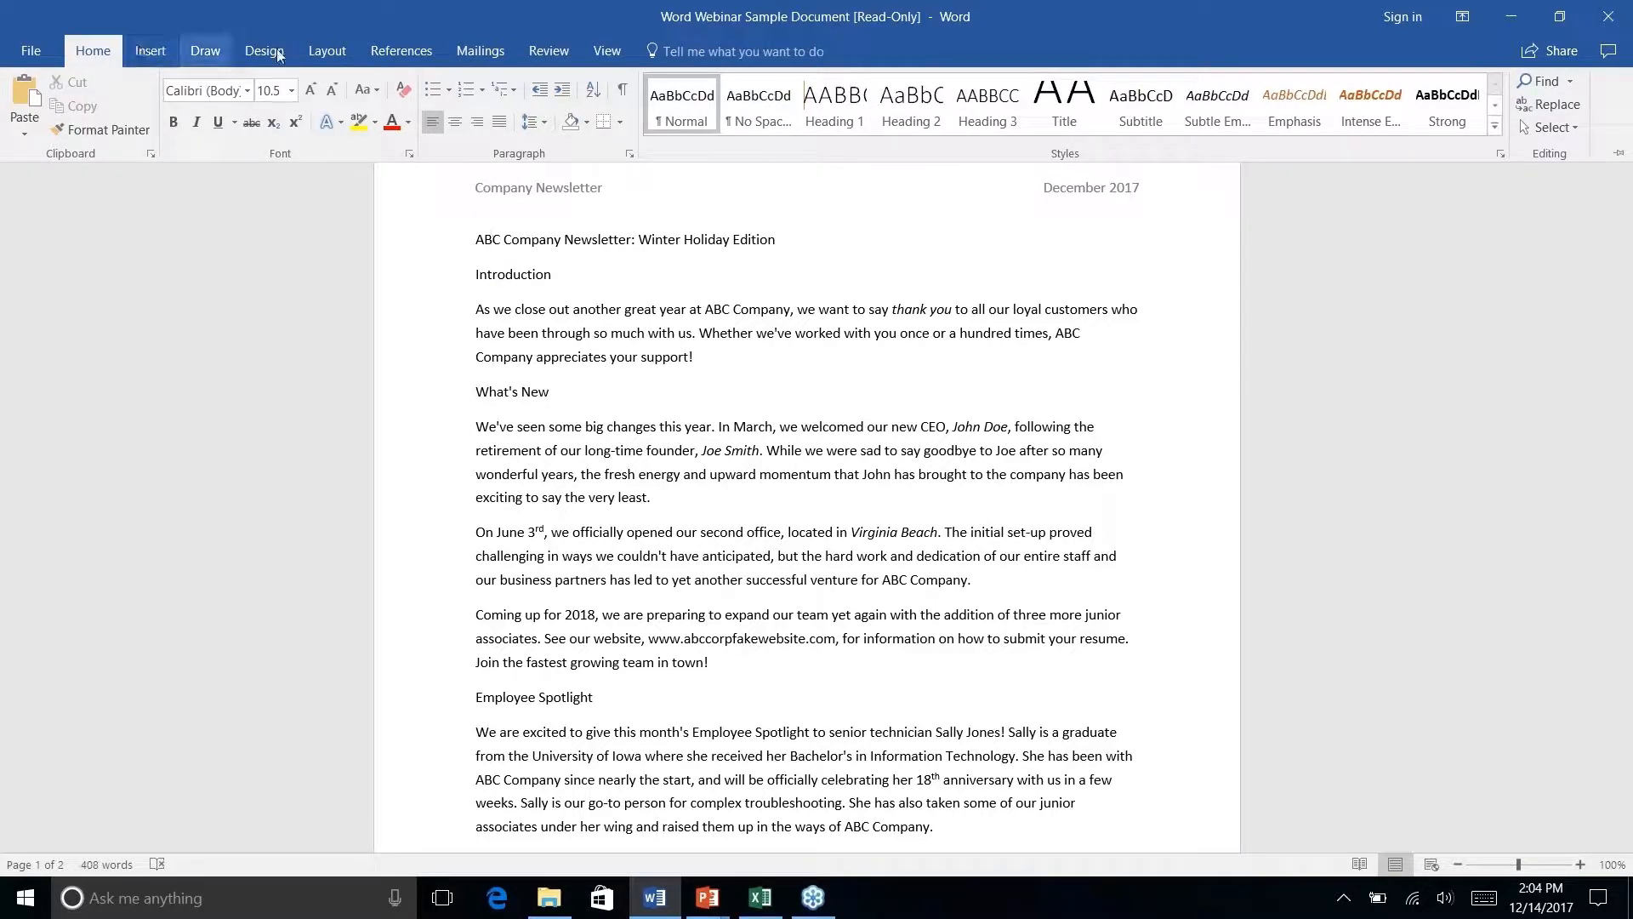
pyautogui.click(150, 53)
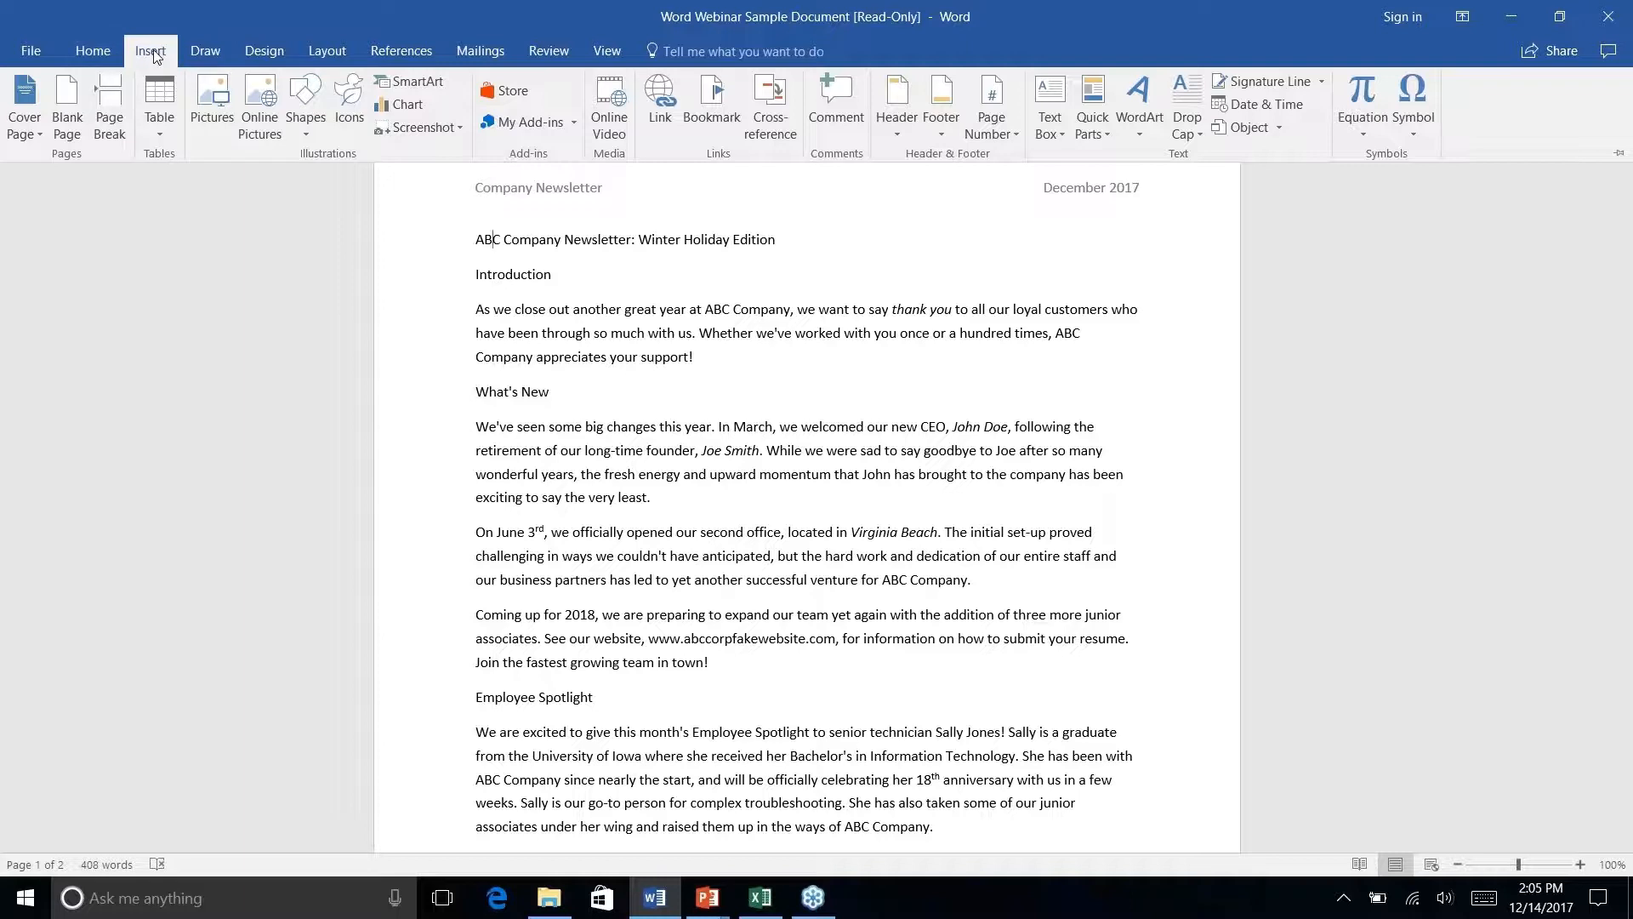
pyautogui.click(211, 53)
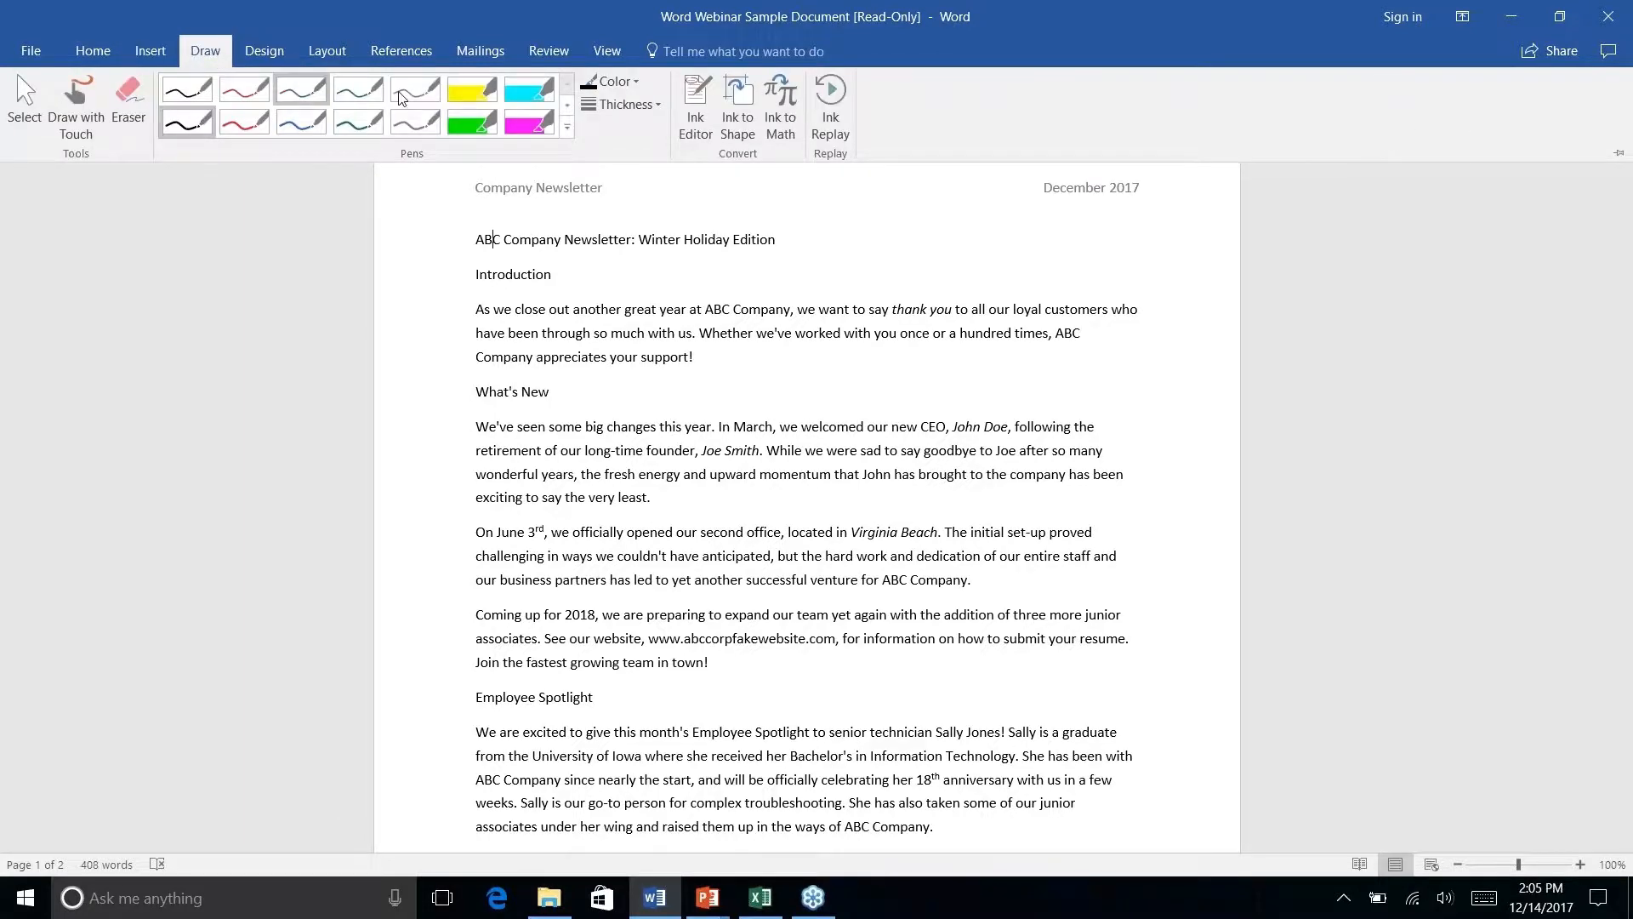
pyautogui.click(253, 53)
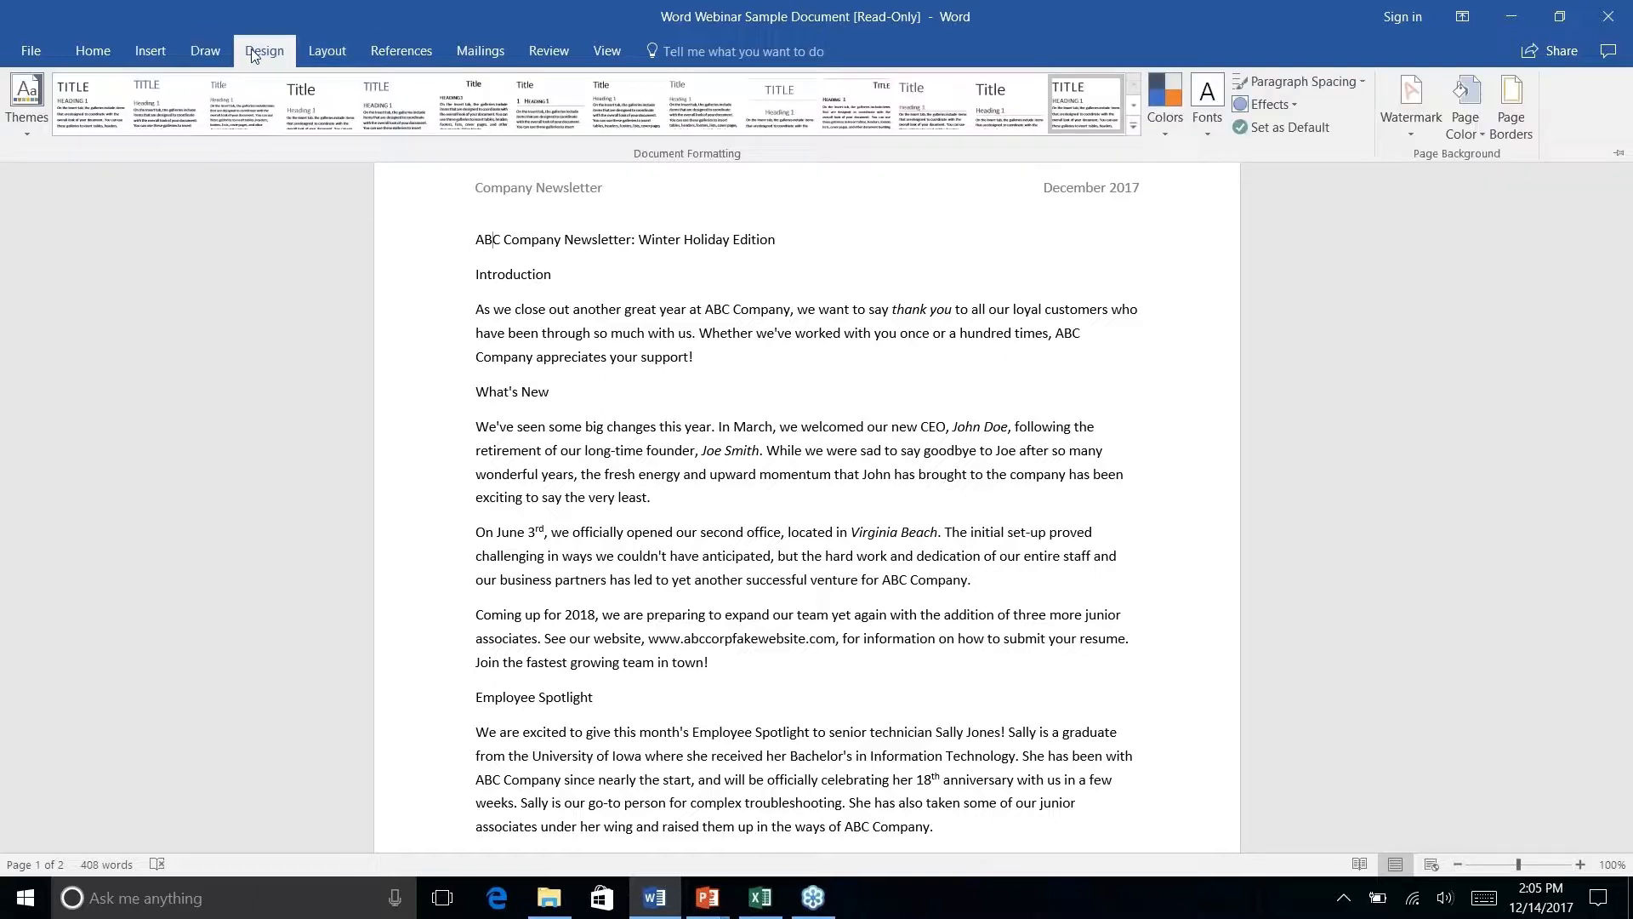
pyautogui.click(334, 55)
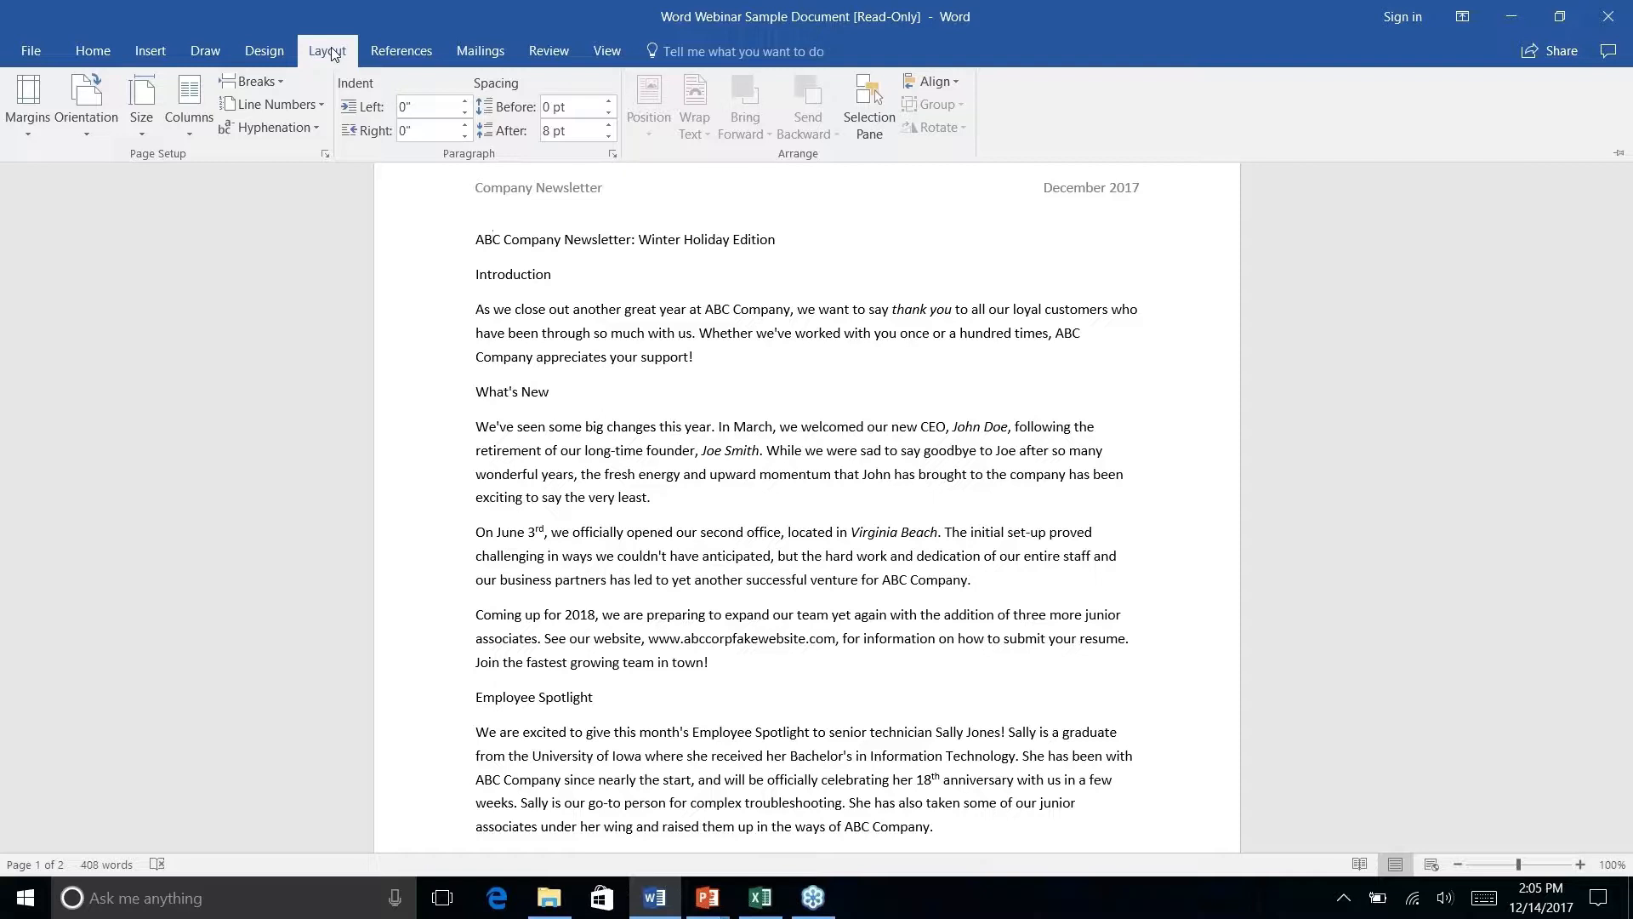
pyautogui.click(407, 53)
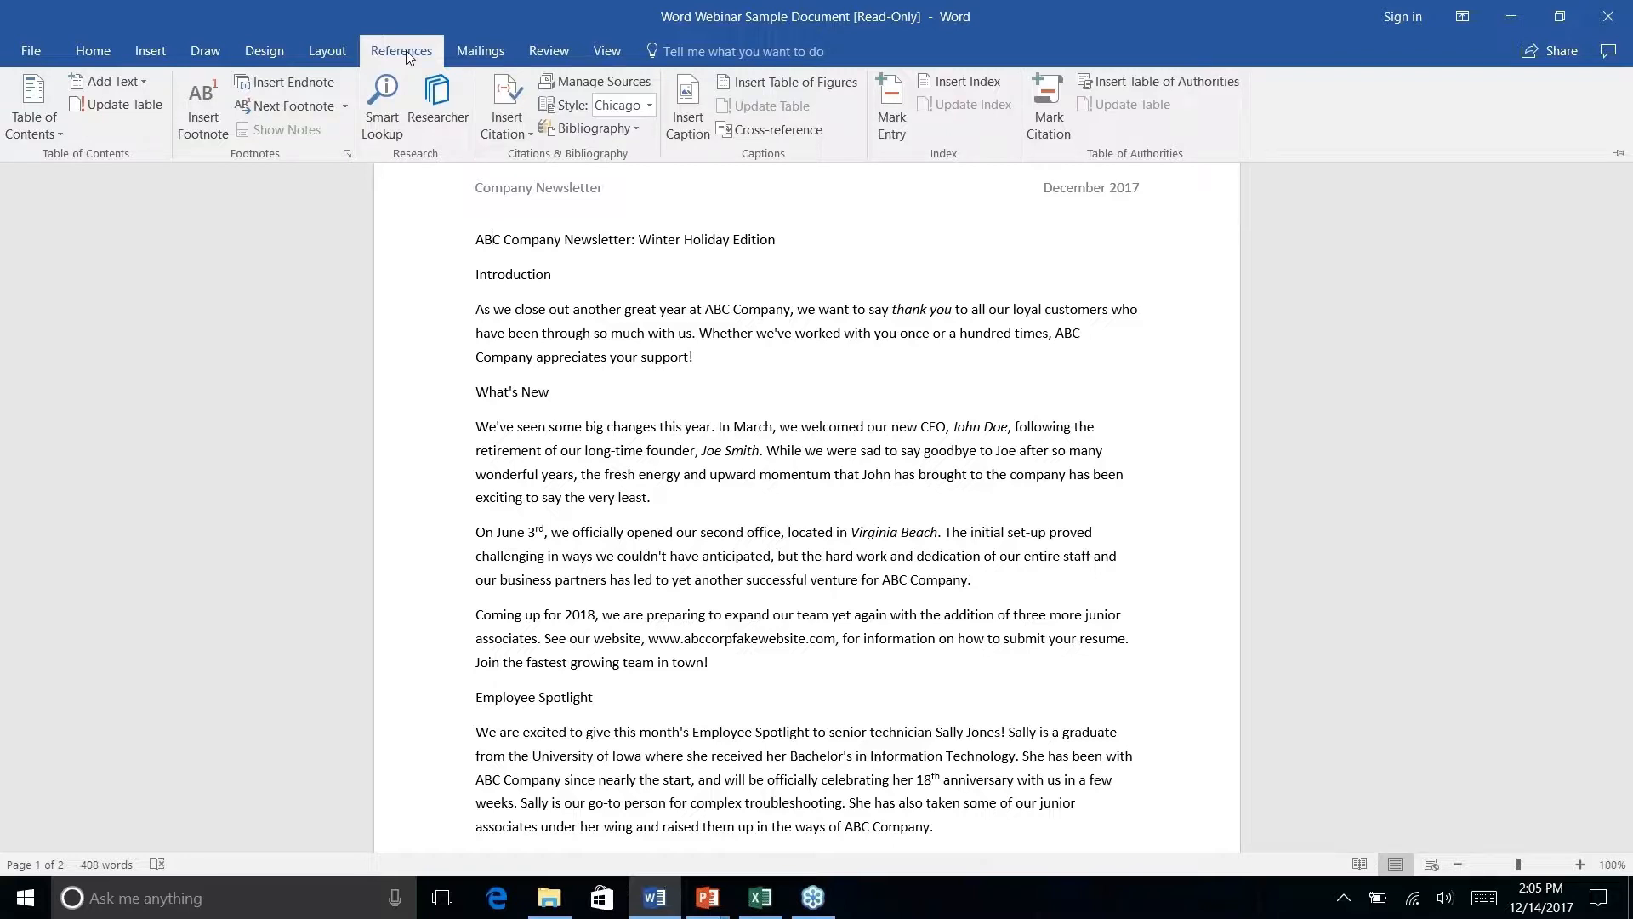
# - Examine the Customize Ribbon options, browsing Popular Commands and Commands Not in the Ribbon, and close them without changes
pyautogui.click(108, 61)
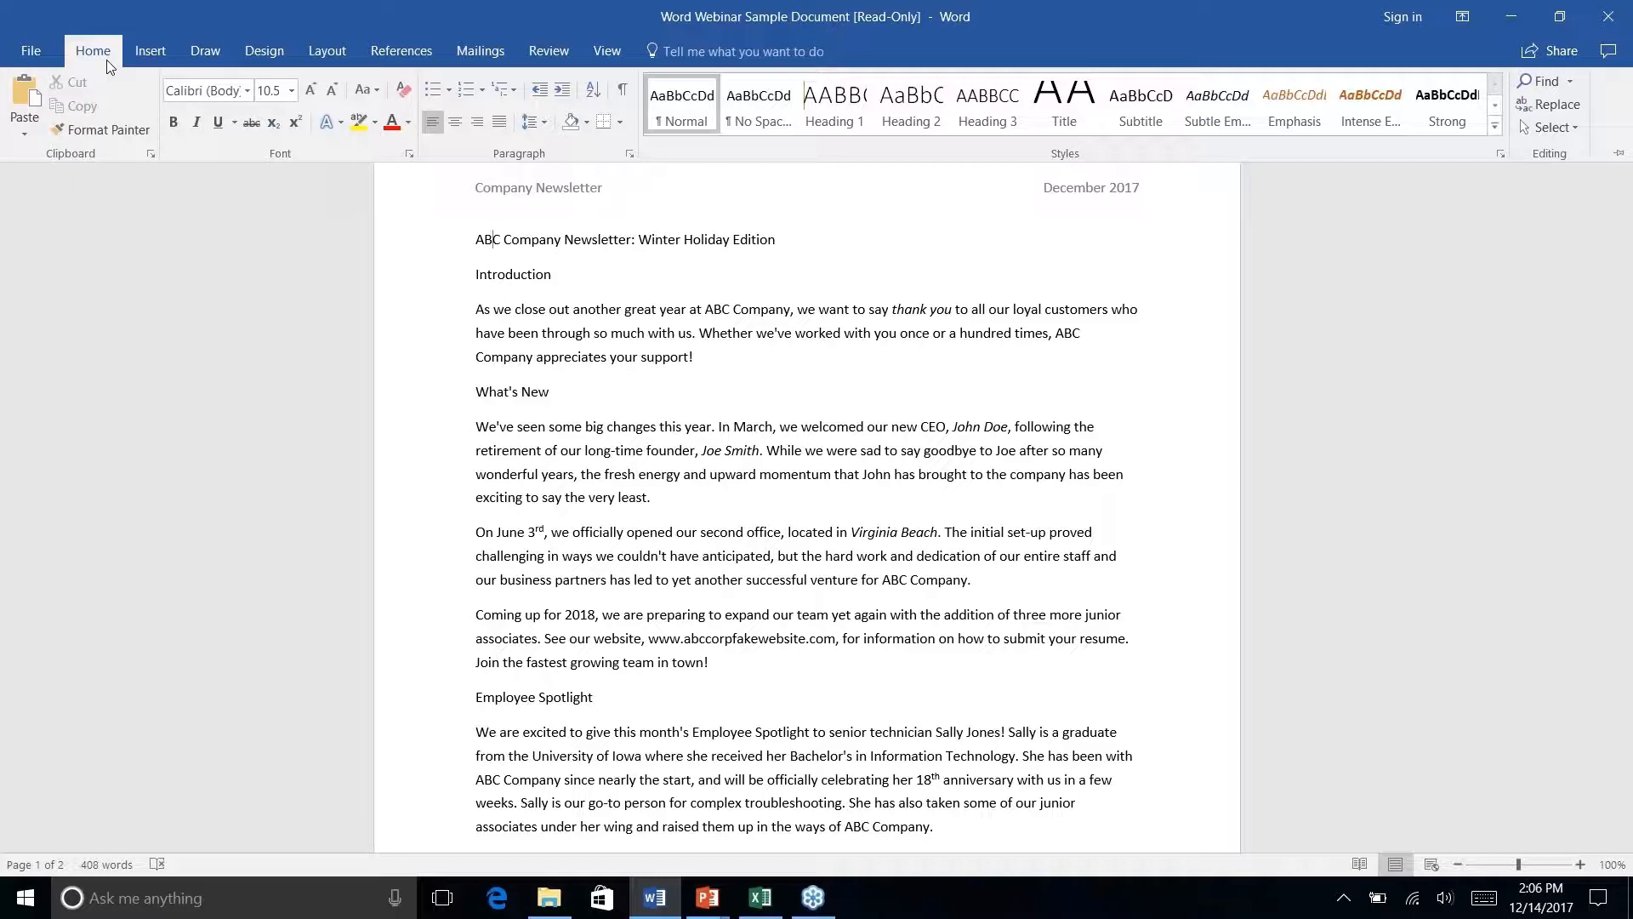
pyautogui.rightClick(369, 125)
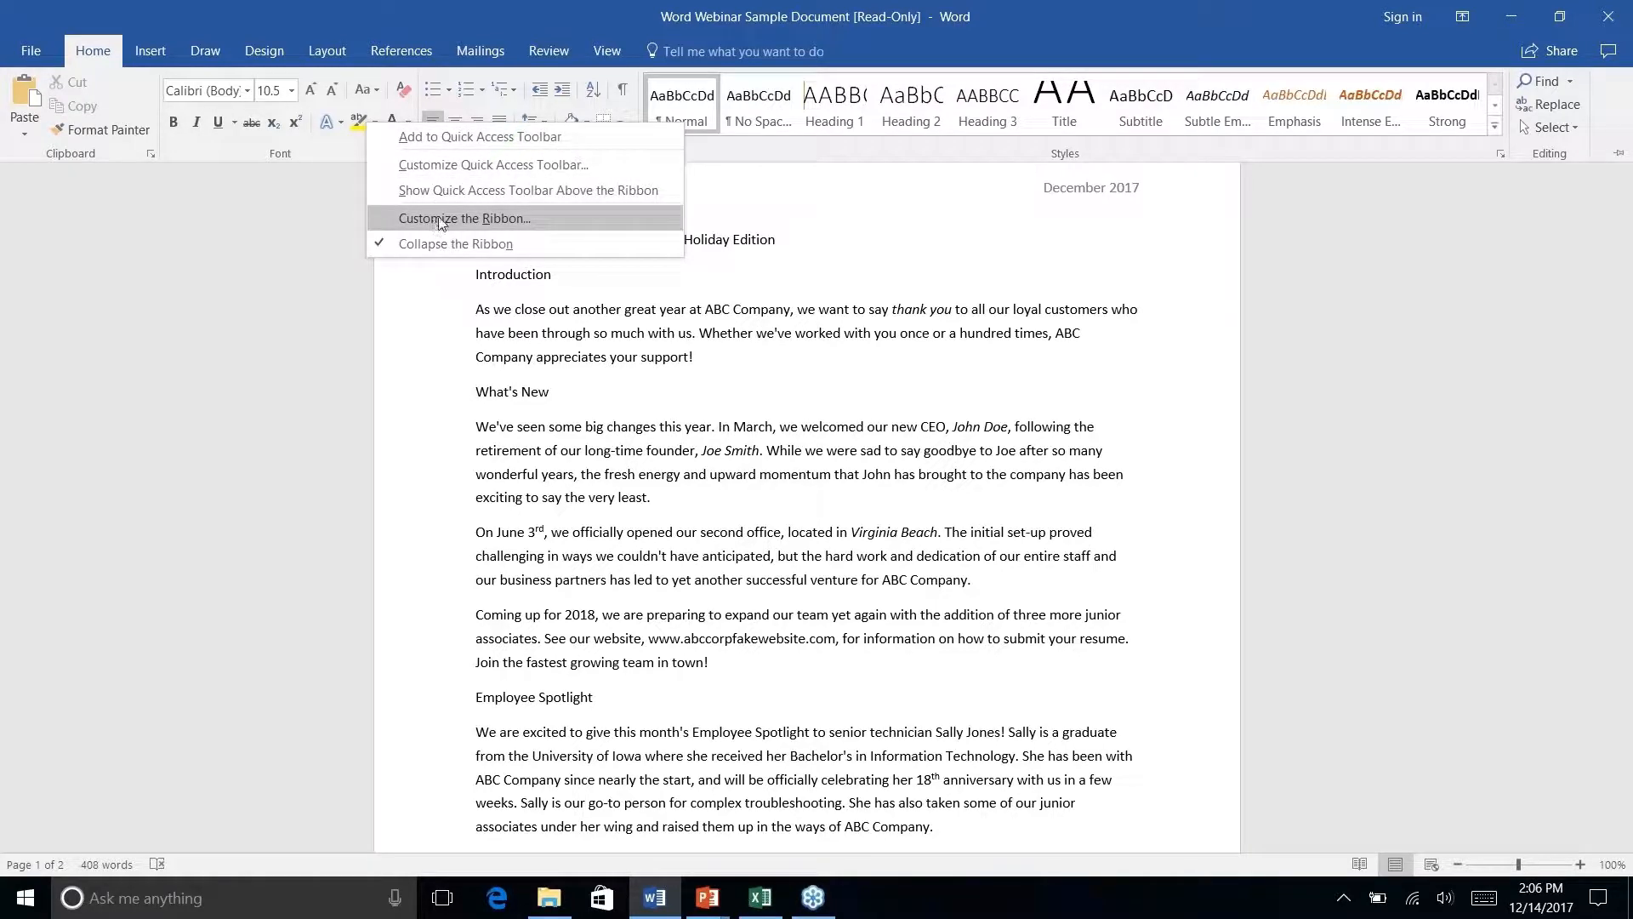
pyautogui.click(545, 212)
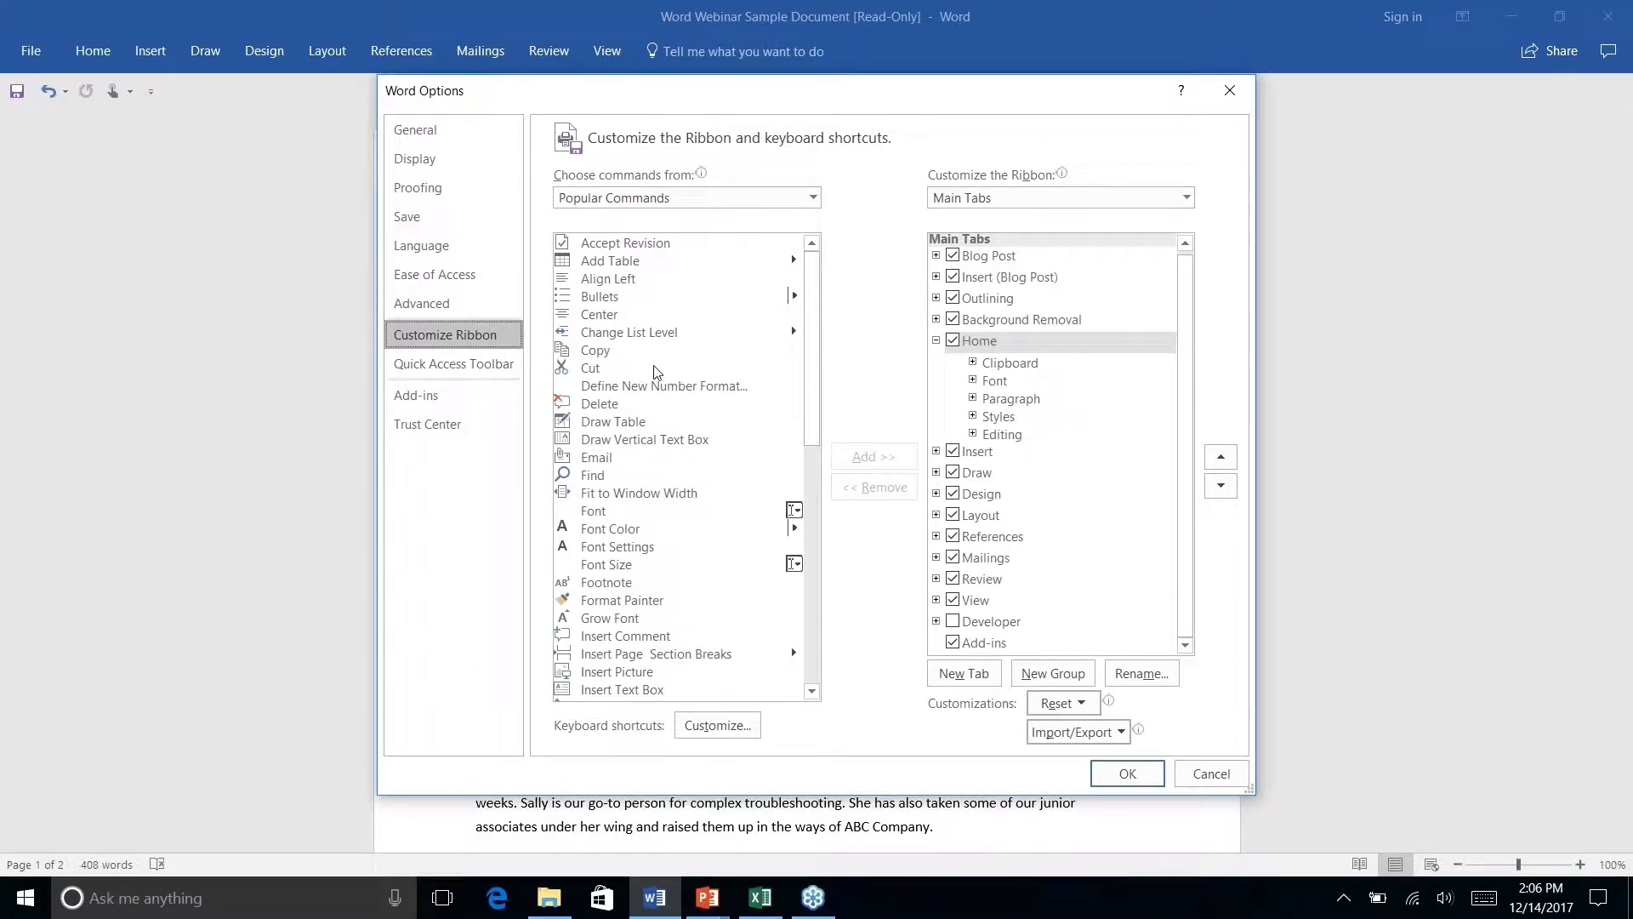
pyautogui.scroll(-11, 817, 316)
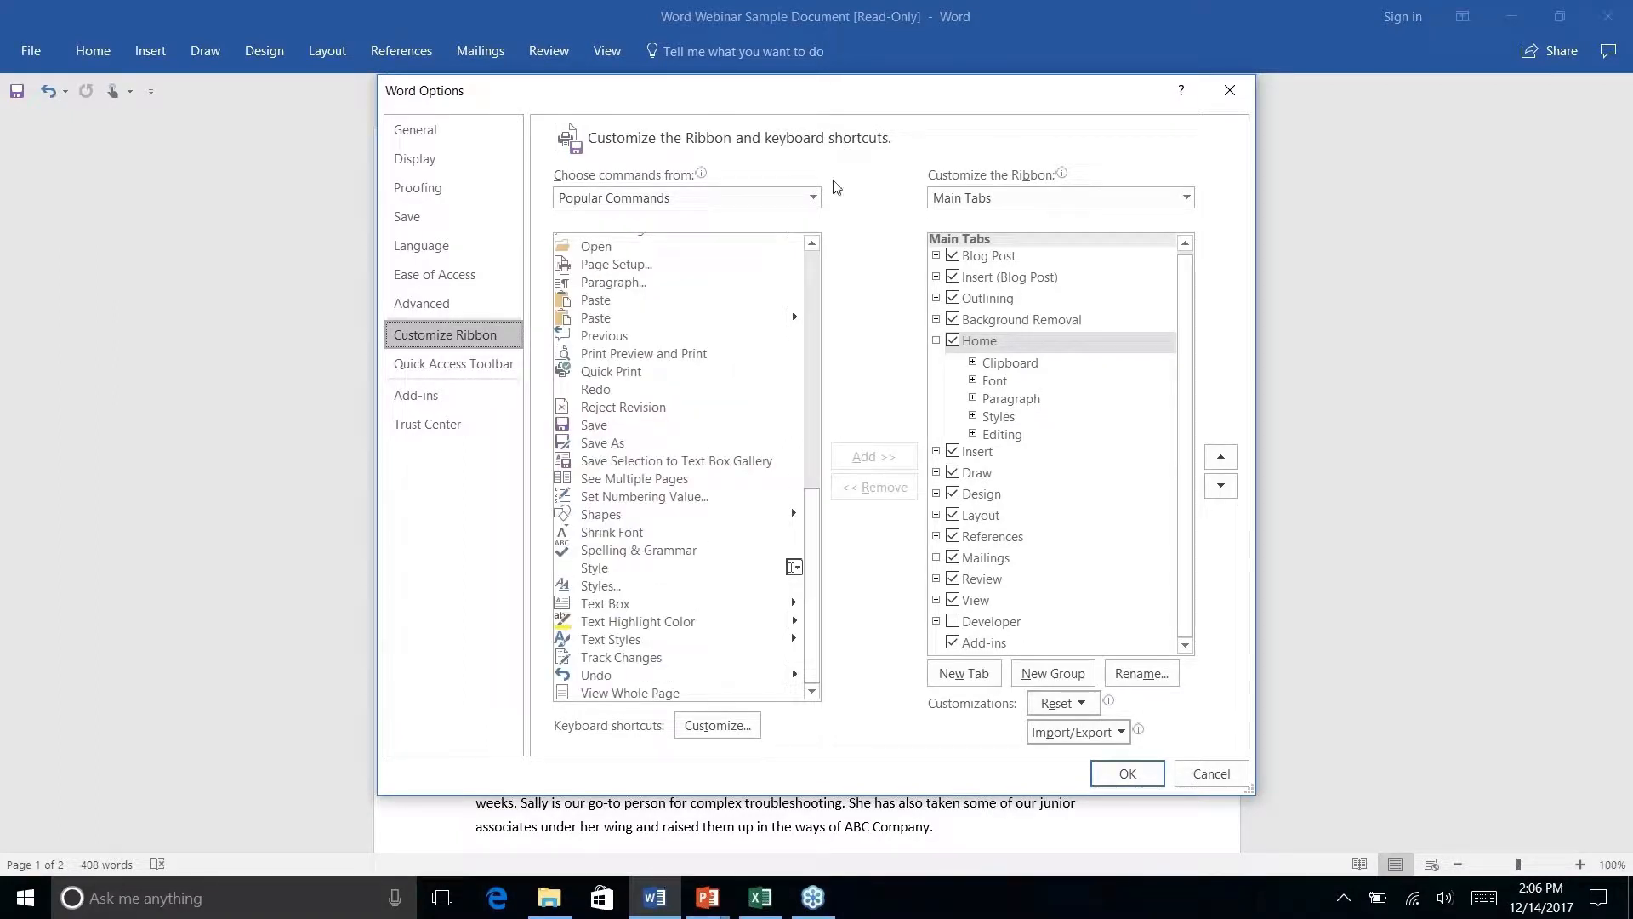
pyautogui.click(812, 199)
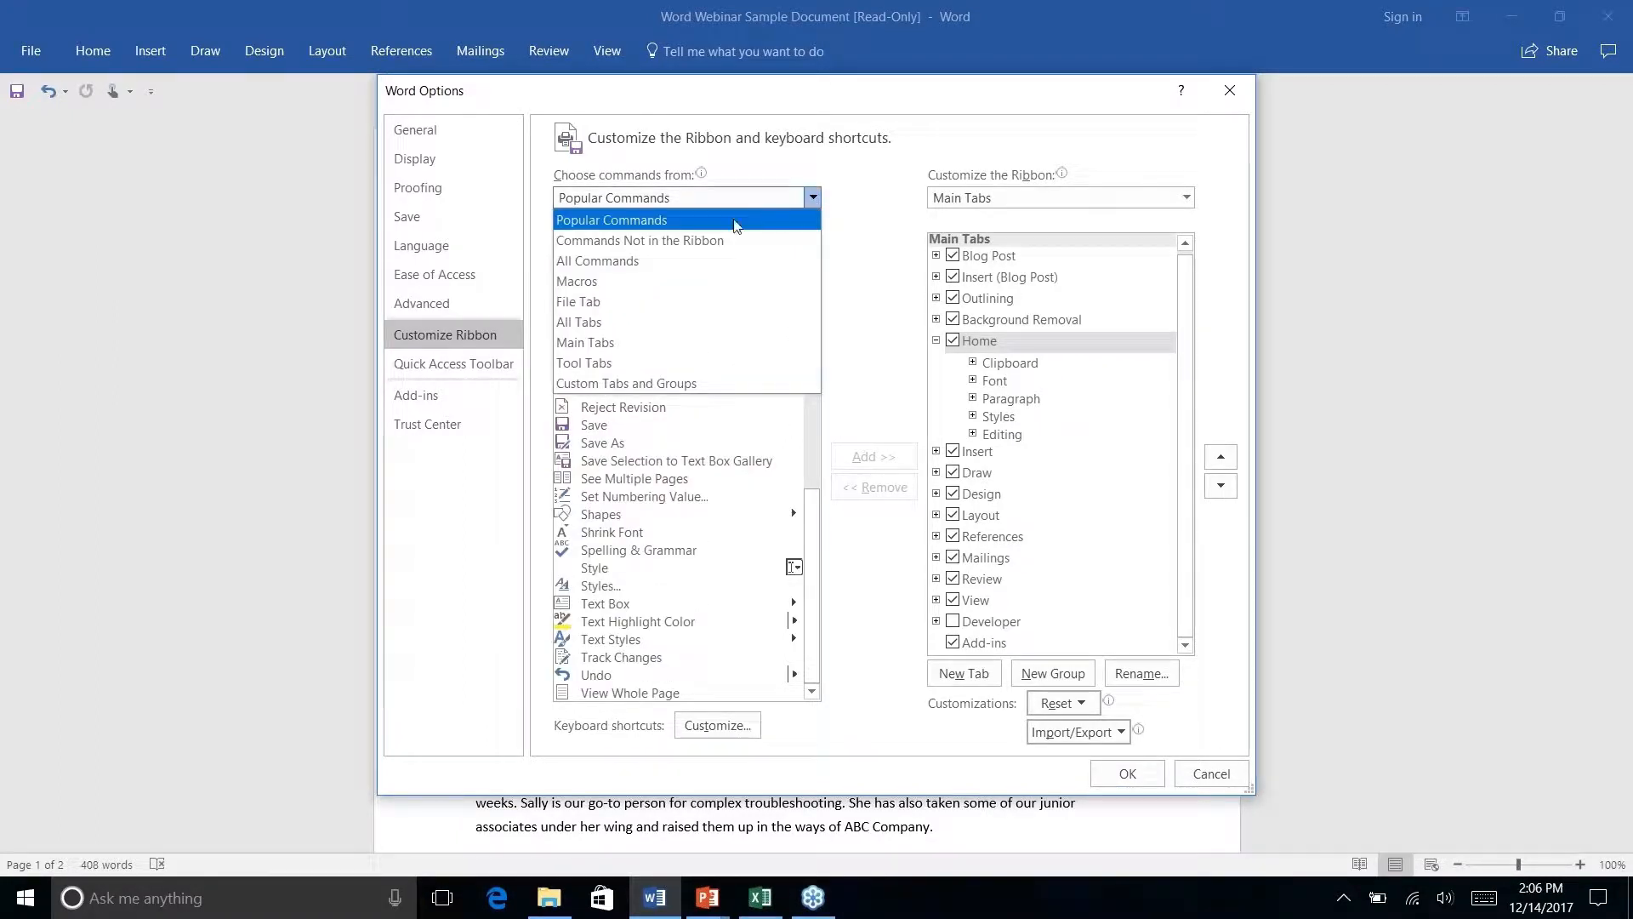
pyautogui.click(704, 242)
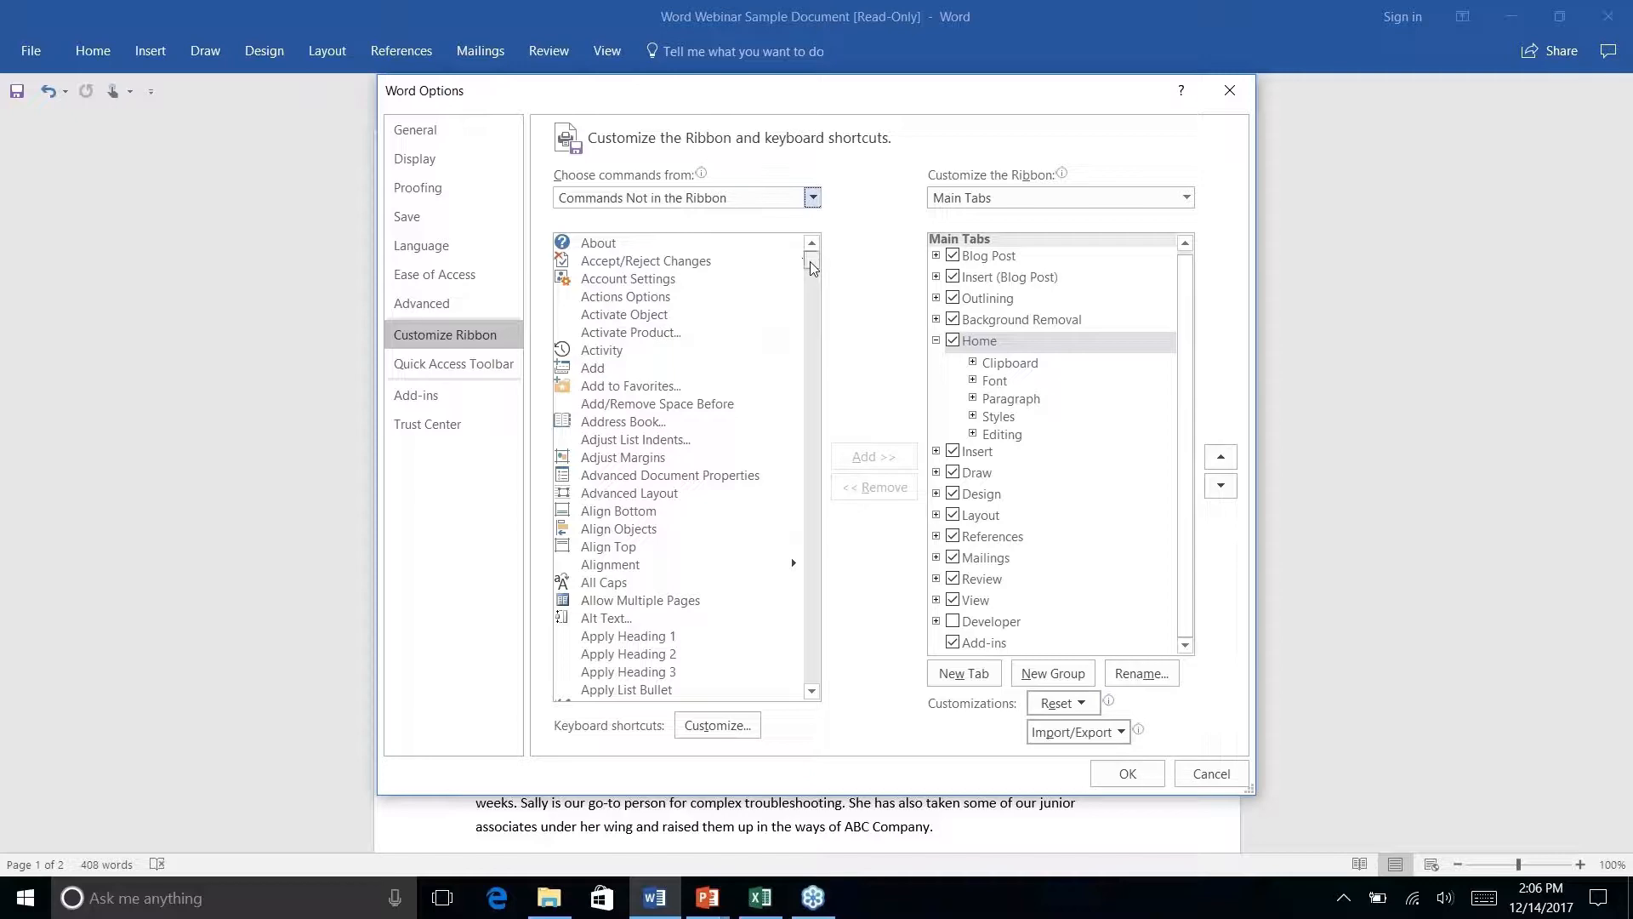
pyautogui.moveTo(814, 259); pyautogui.dragTo(803, 451)
pyautogui.scroll(-4, 699, 482)
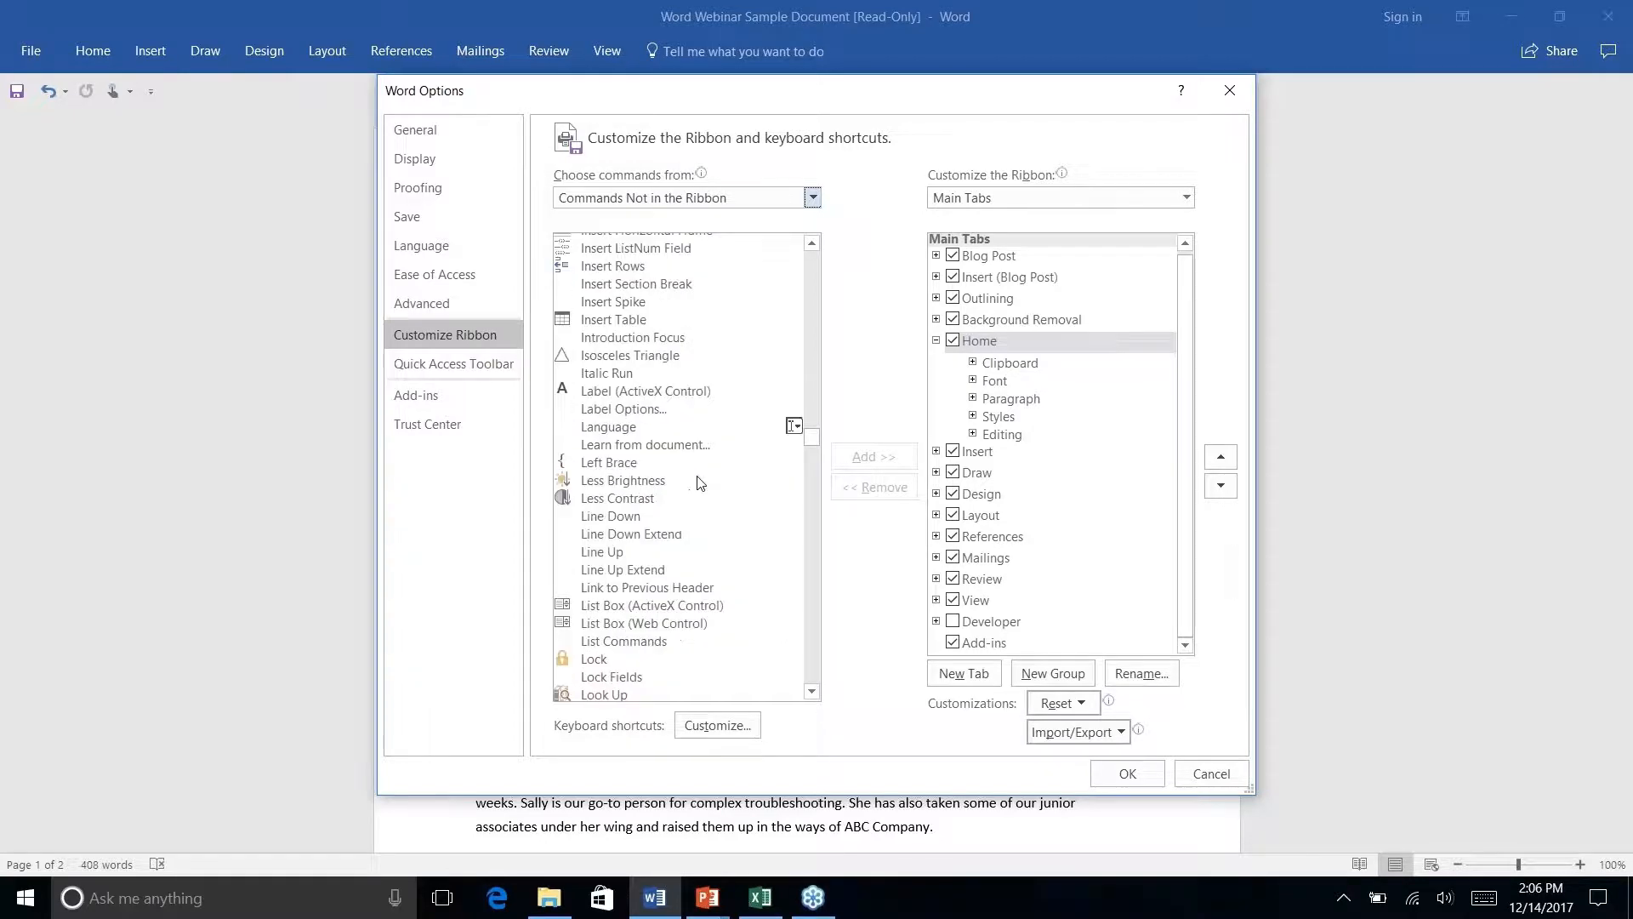
pyautogui.scroll(9, 699, 482)
pyautogui.scroll(20, 700, 482)
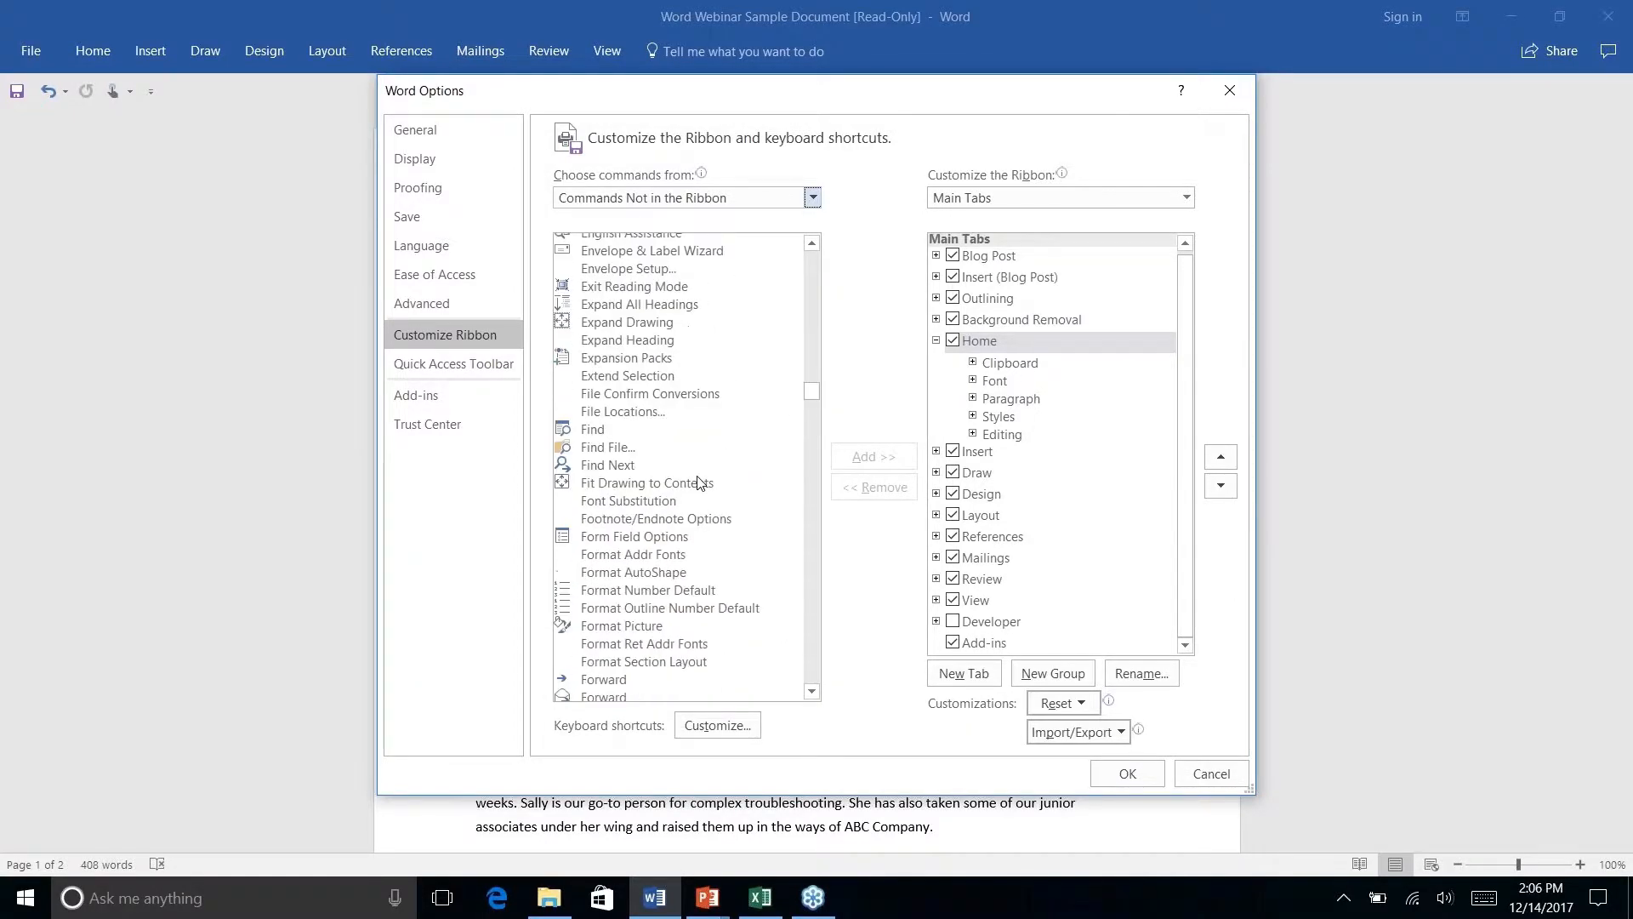
pyautogui.click(1229, 90)
pyautogui.click(707, 52)
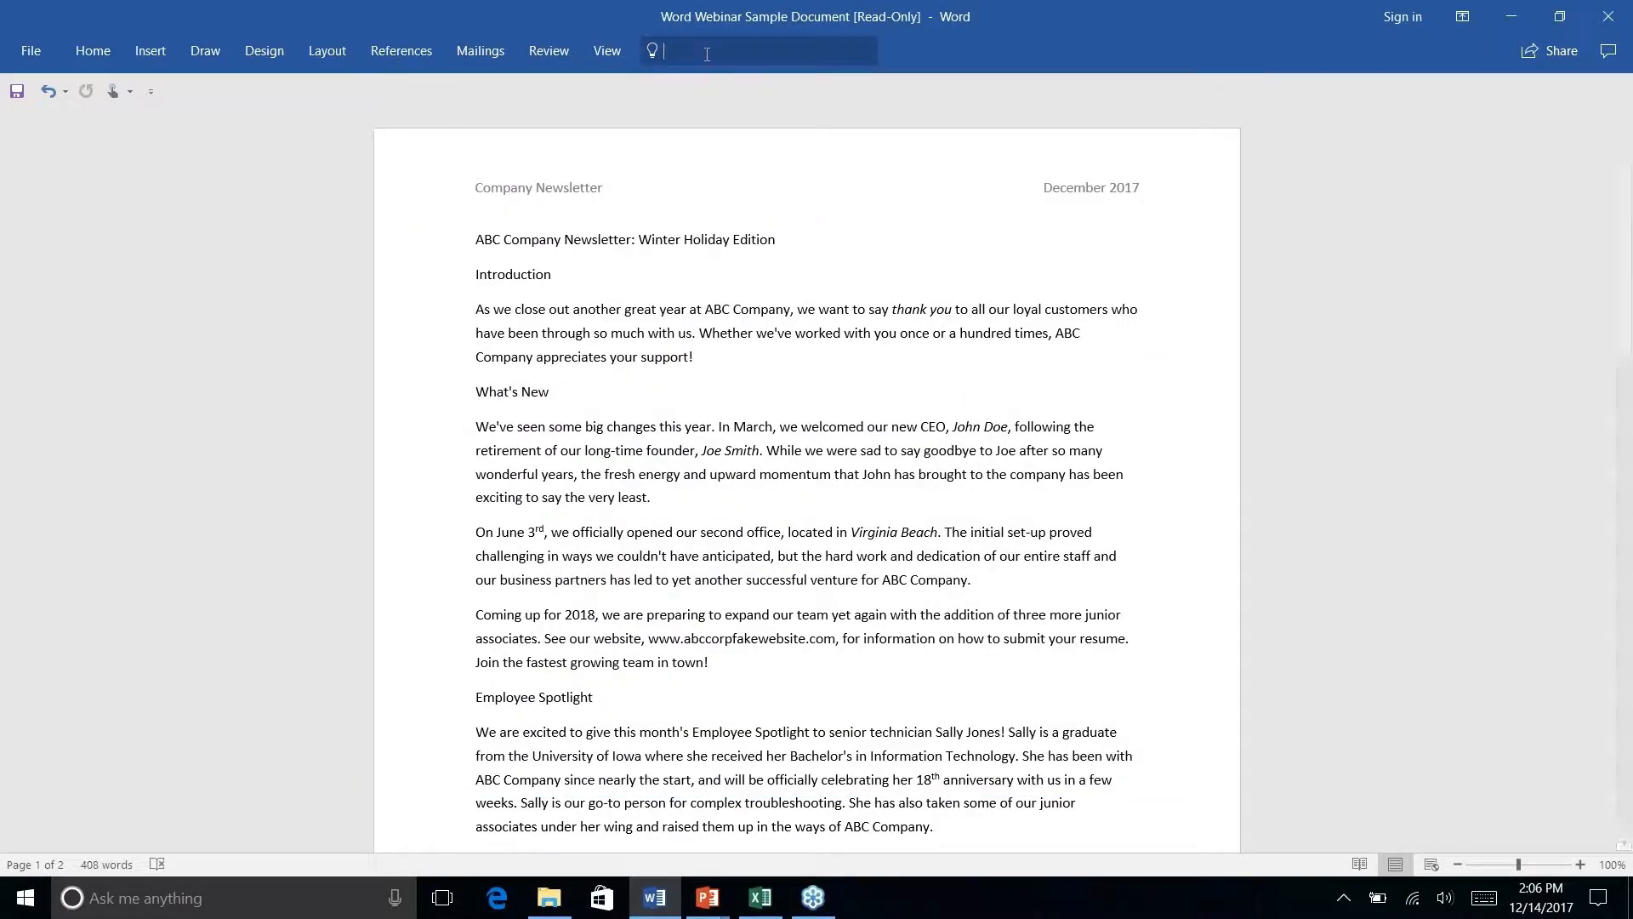
pyautogui.click(997, 47)
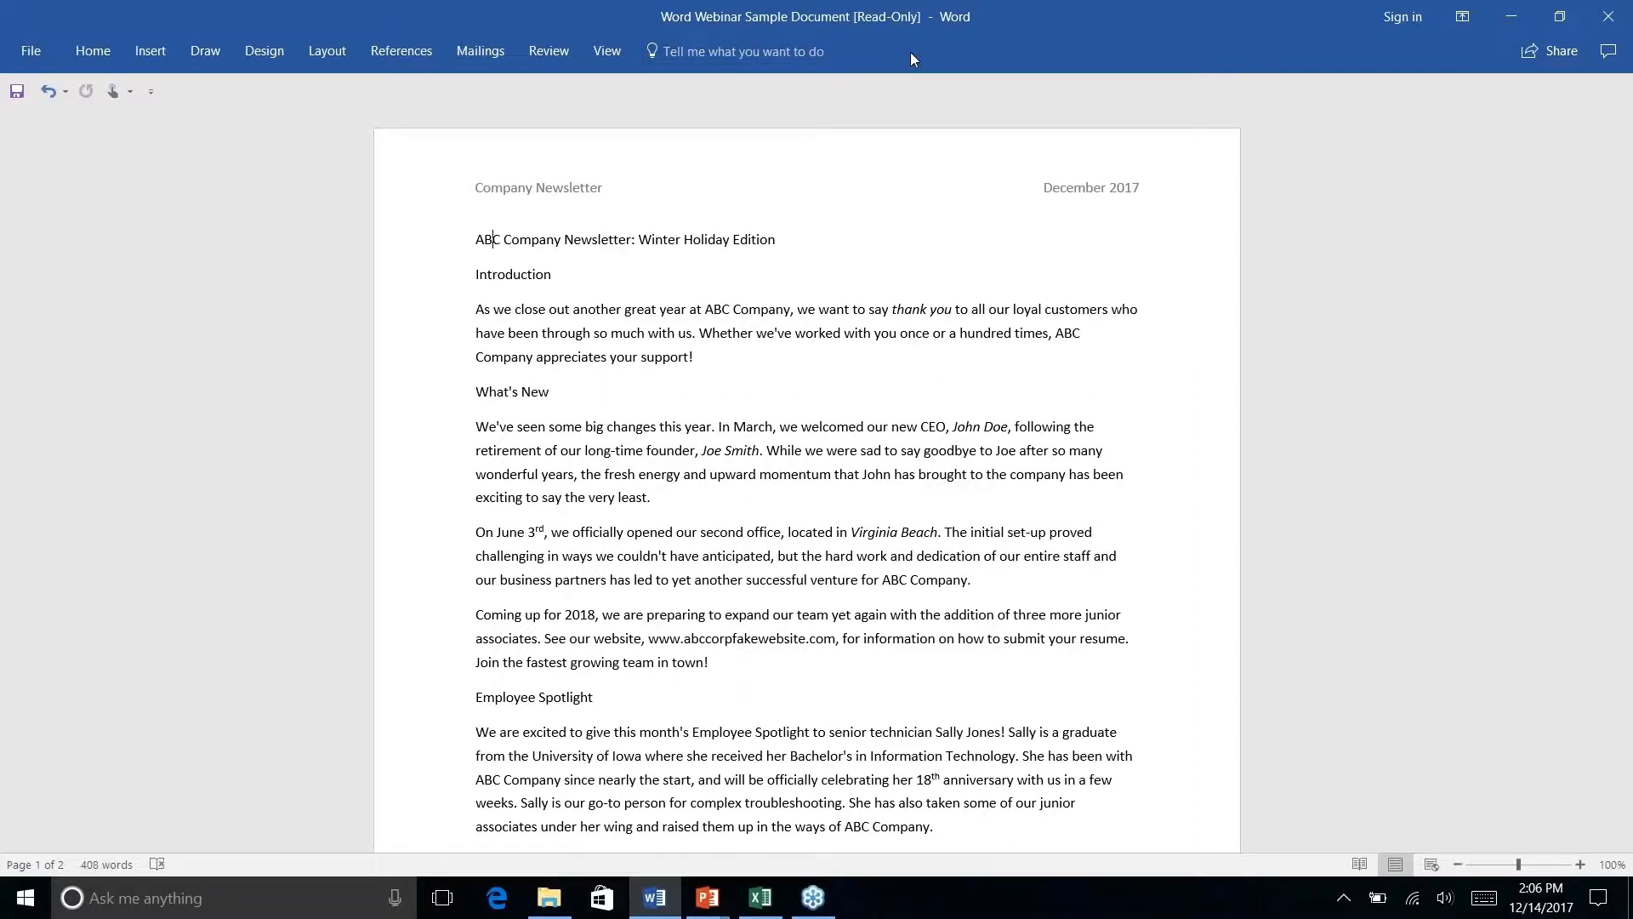
pyautogui.click(764, 54)
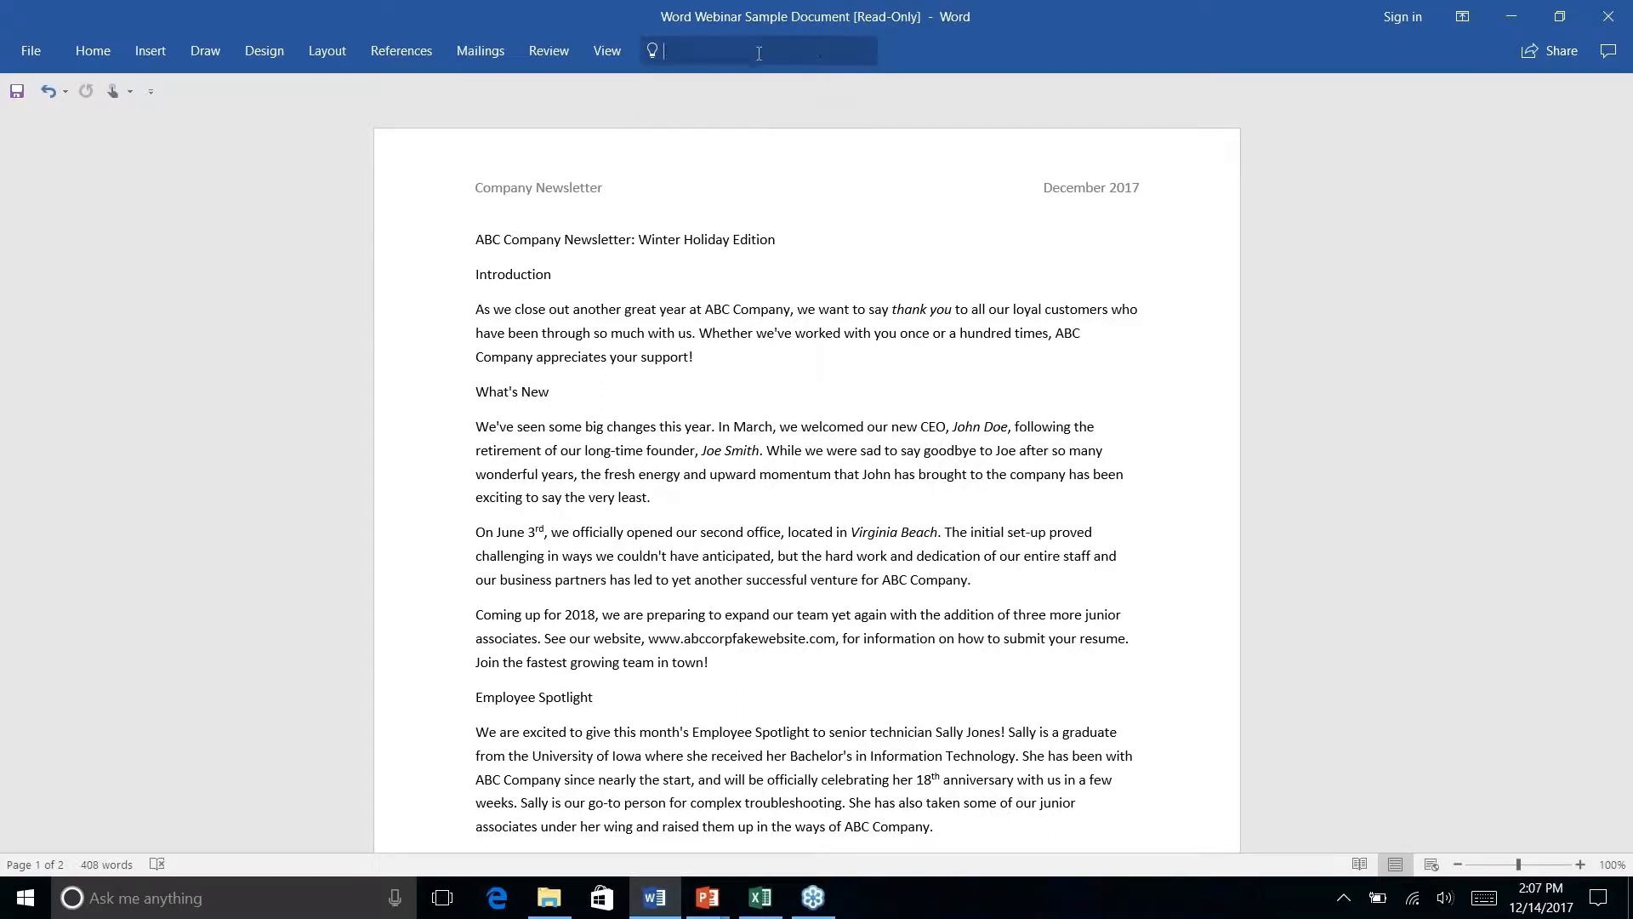
pyautogui.click(956, 45)
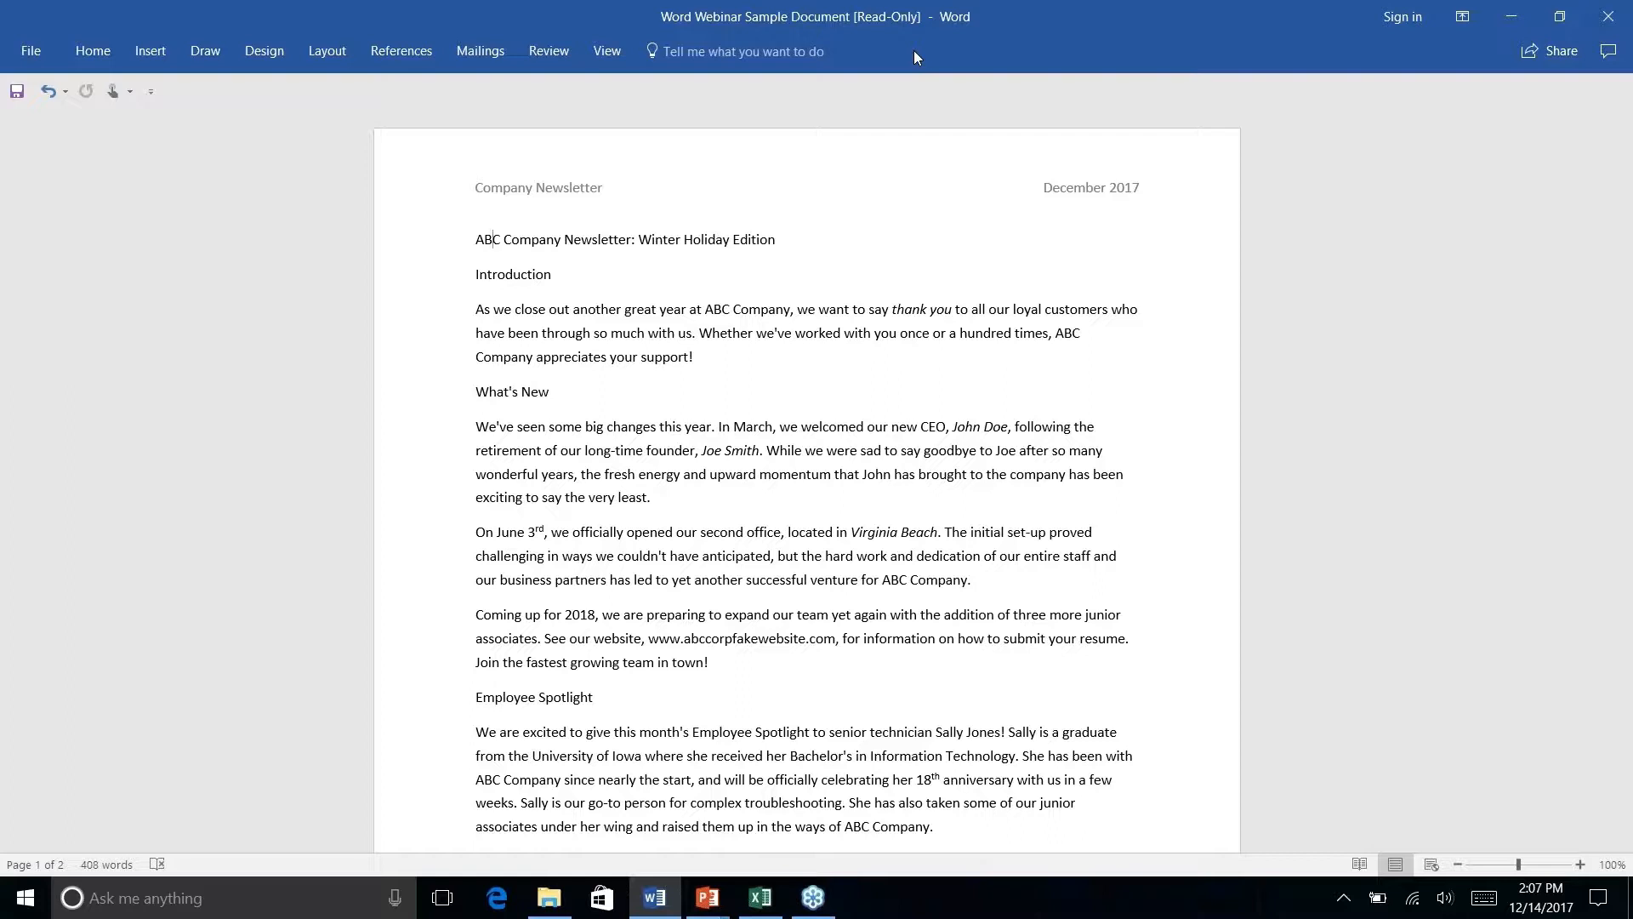
# - Search the commands for "add link", open Add a Hyperlink from the suggestions, and close its dialog without inserting a link
pyautogui.hotkey('alt', 'q')
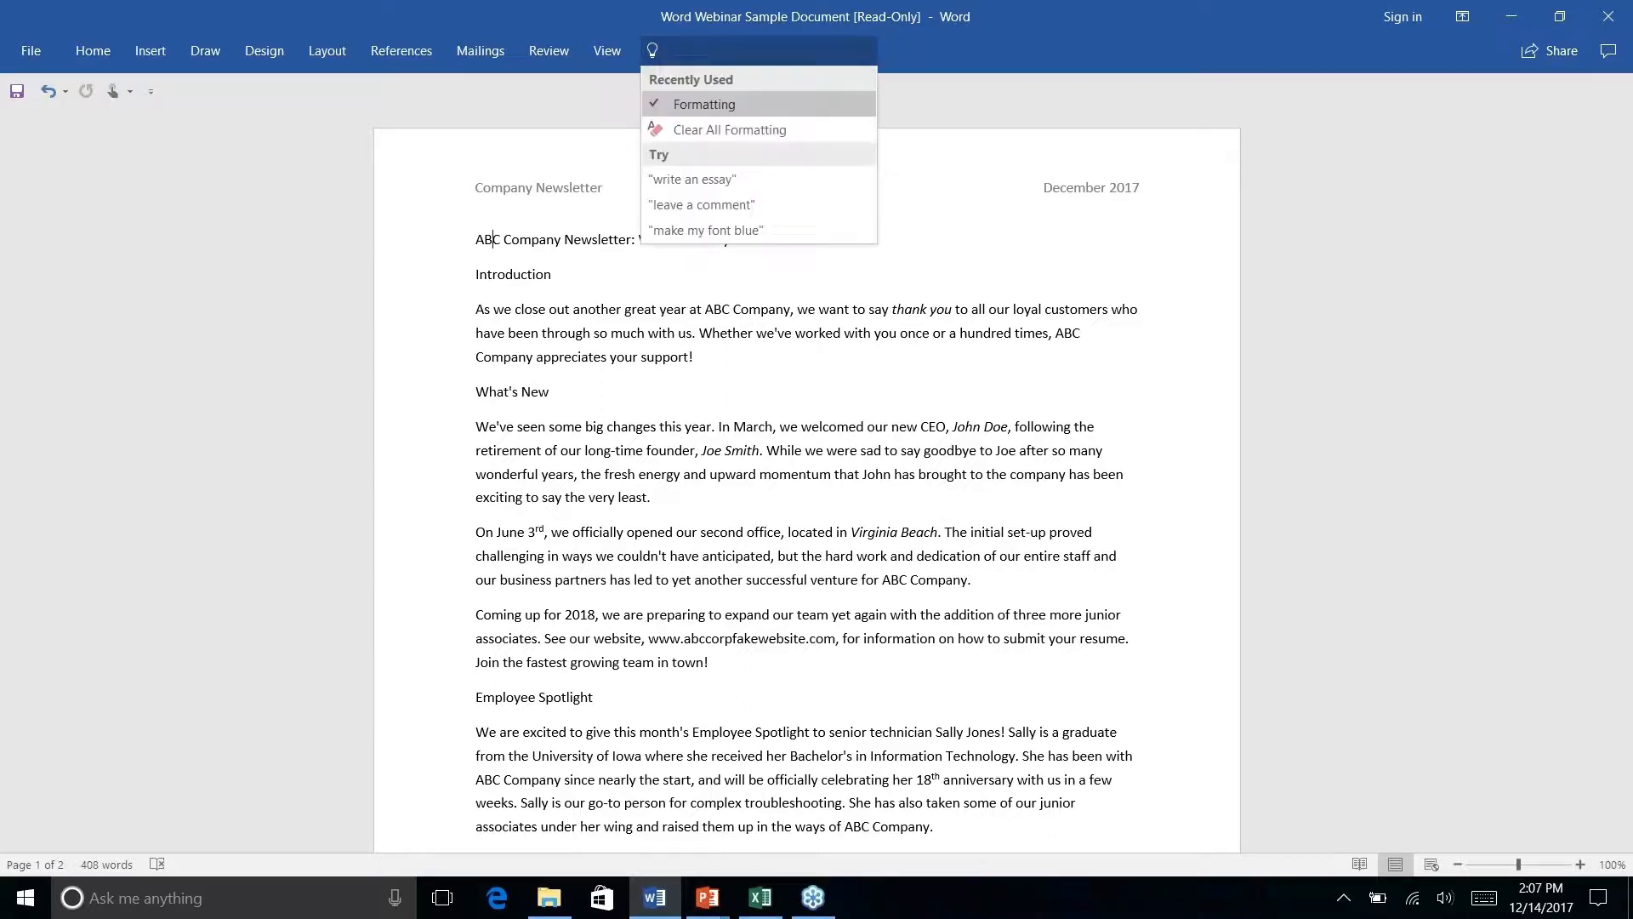
pyautogui.write('add ')
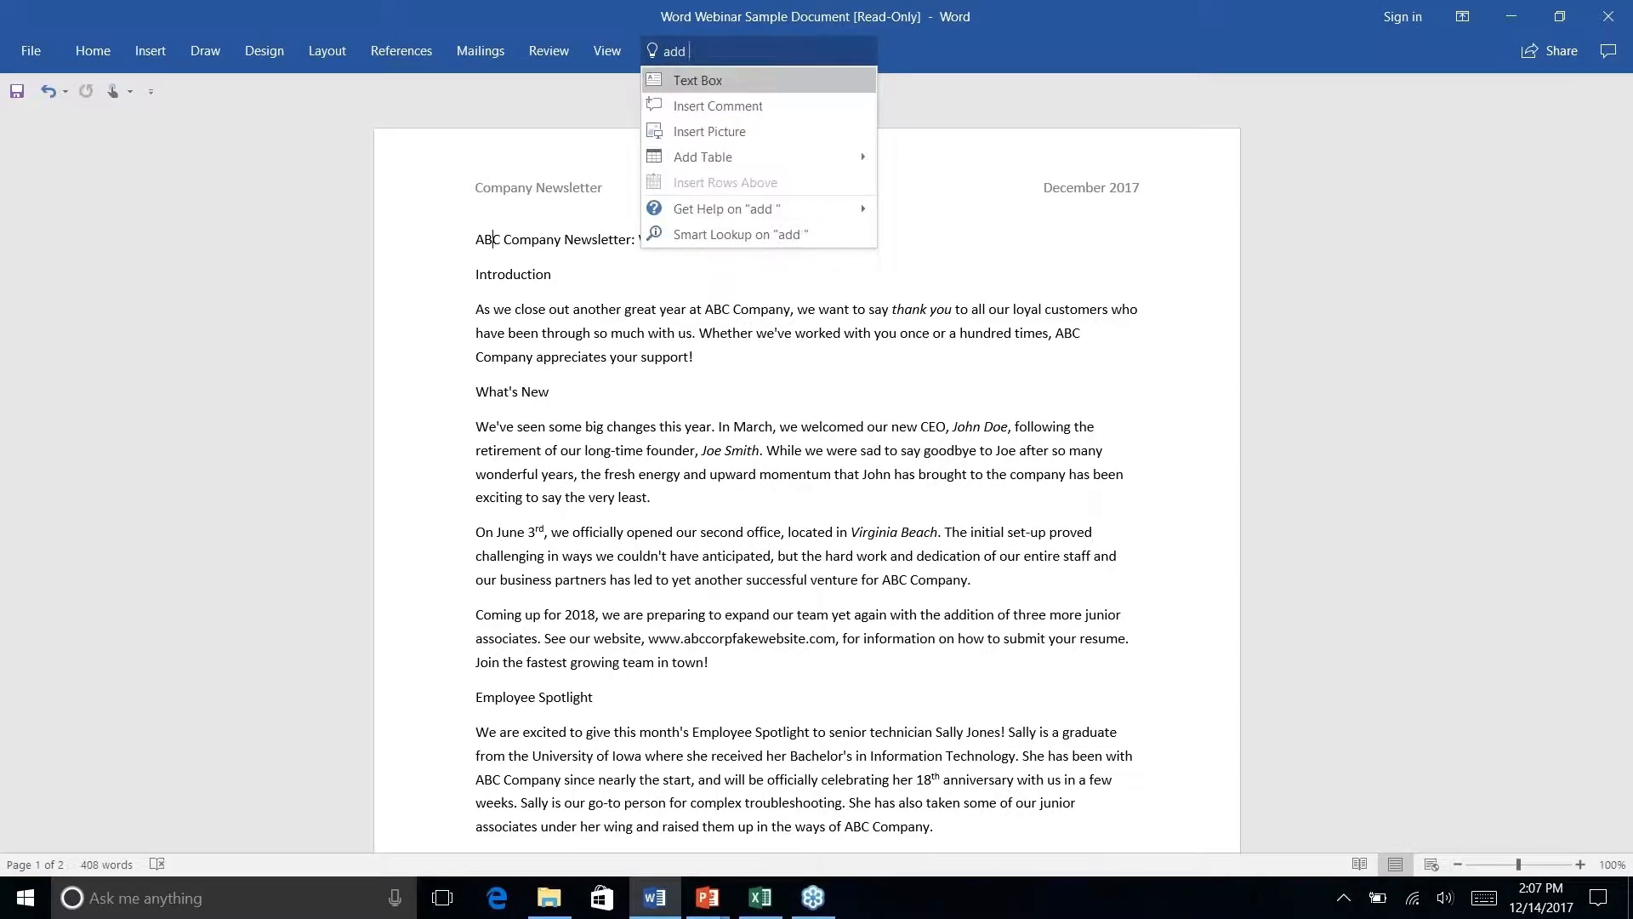
pyautogui.write('link')
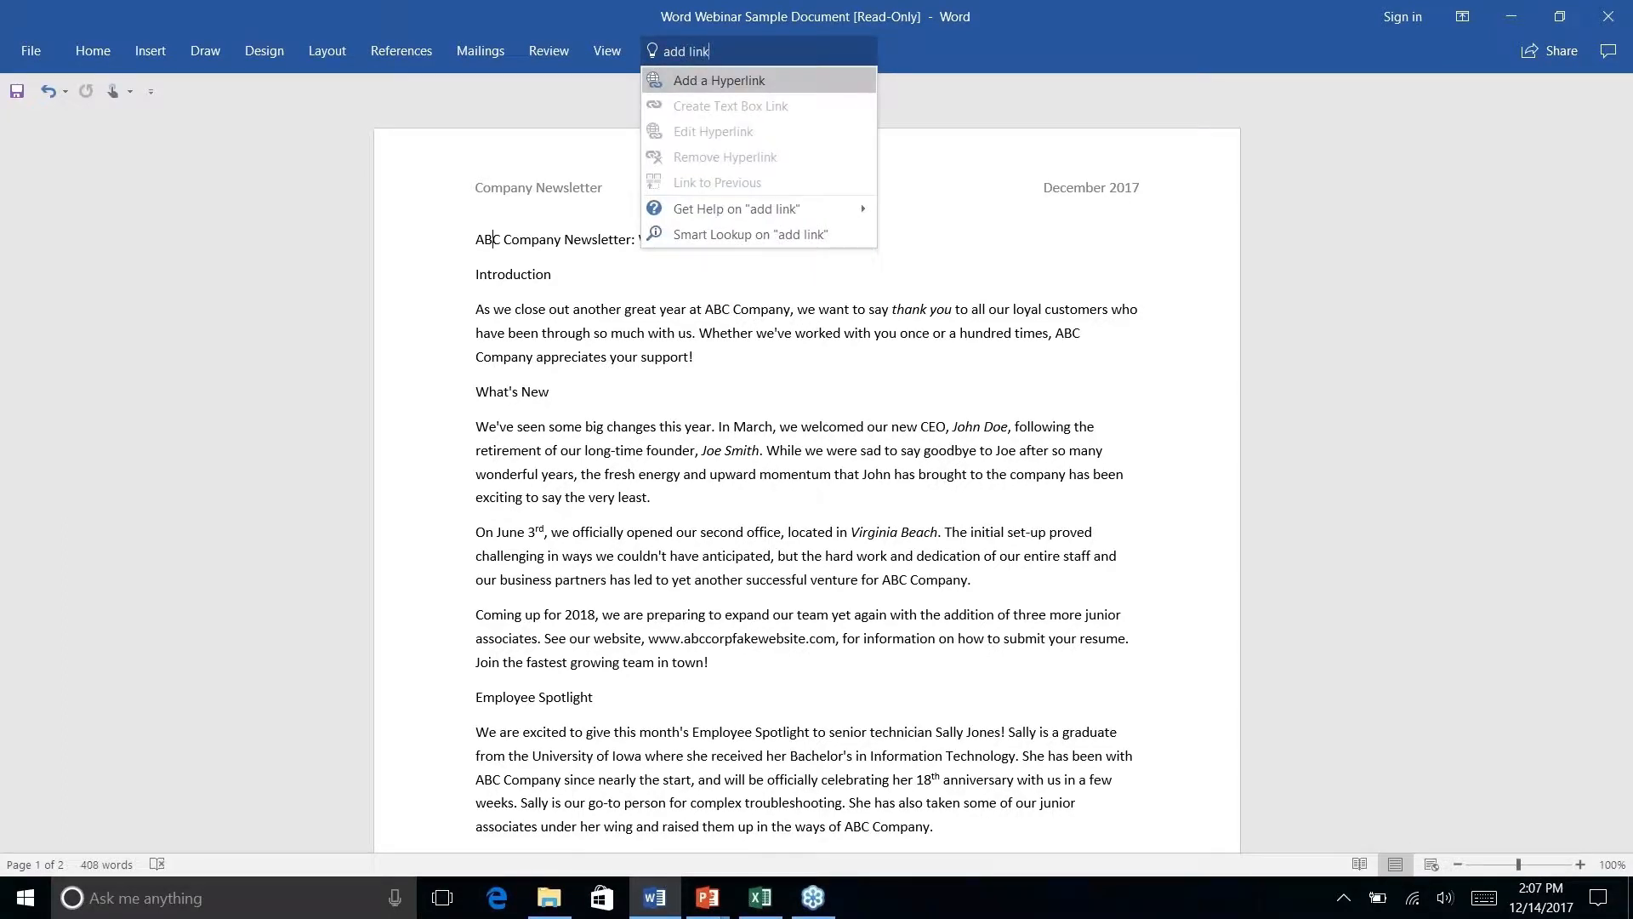
pyautogui.click(809, 85)
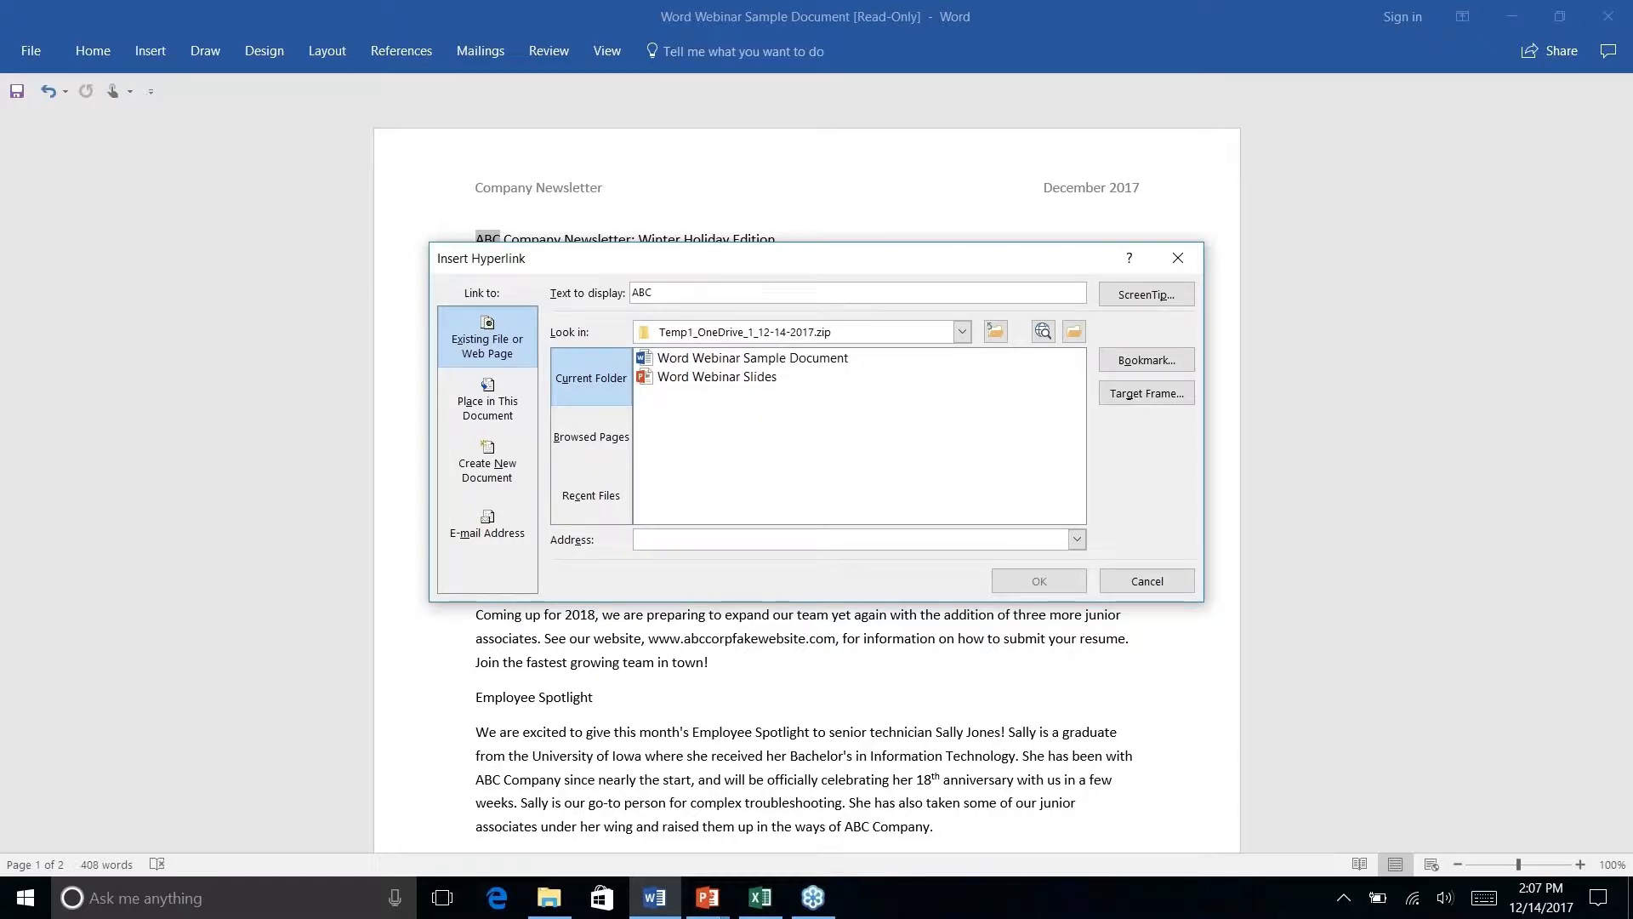
pyautogui.click(1177, 258)
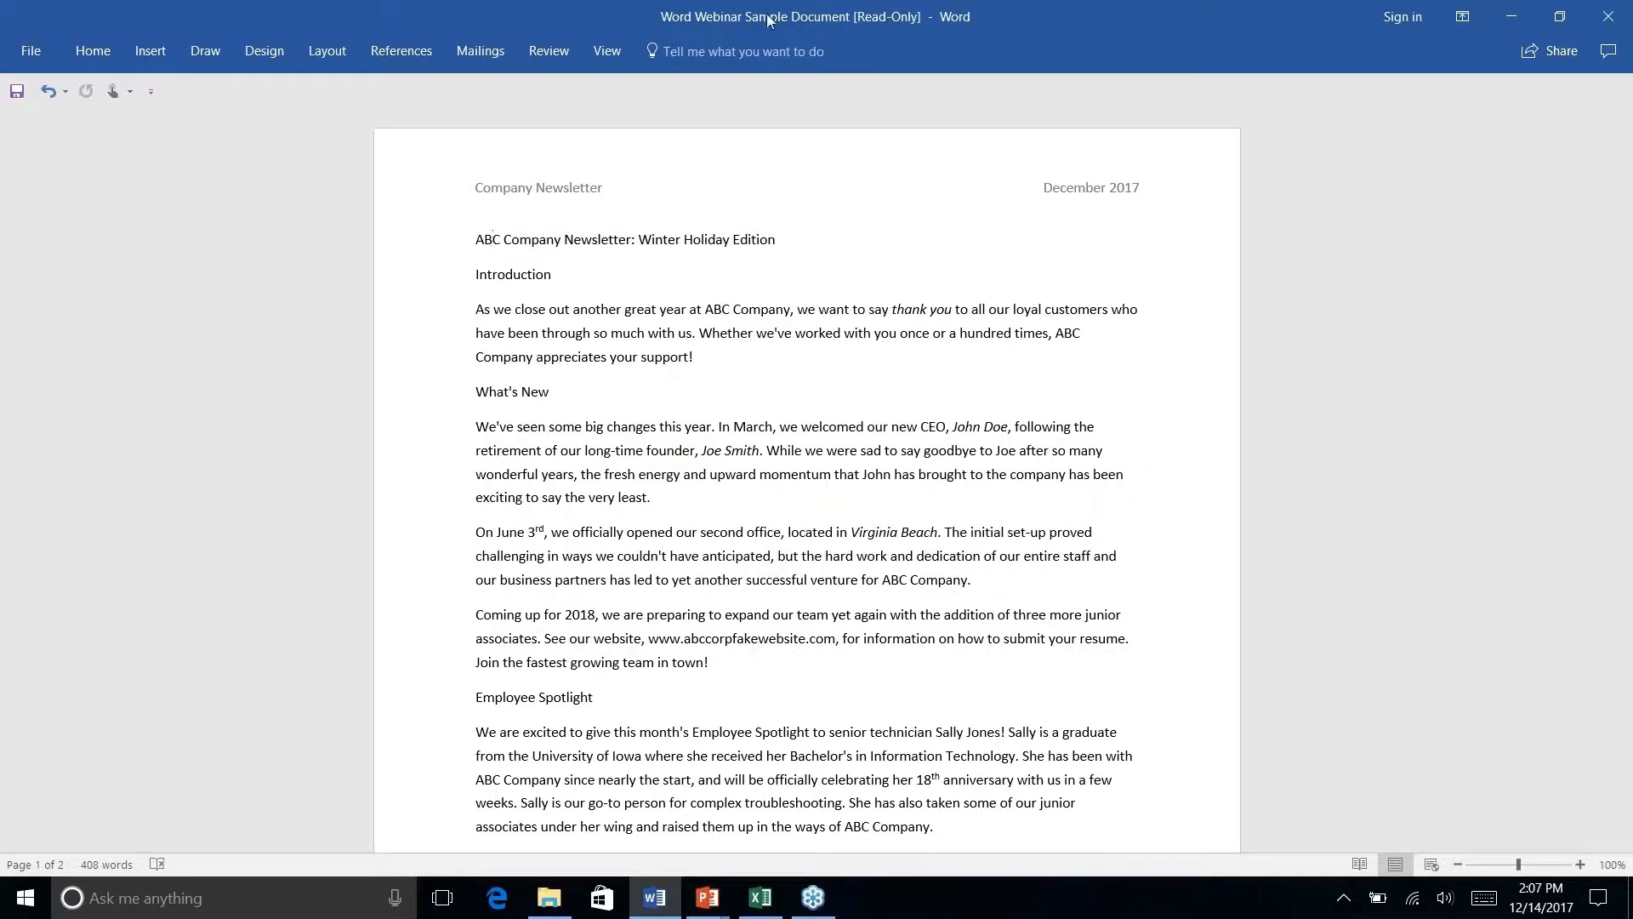
# - Check the recently used suggestions in the command search and the commands available under Home, closing both
pyautogui.click(747, 53)
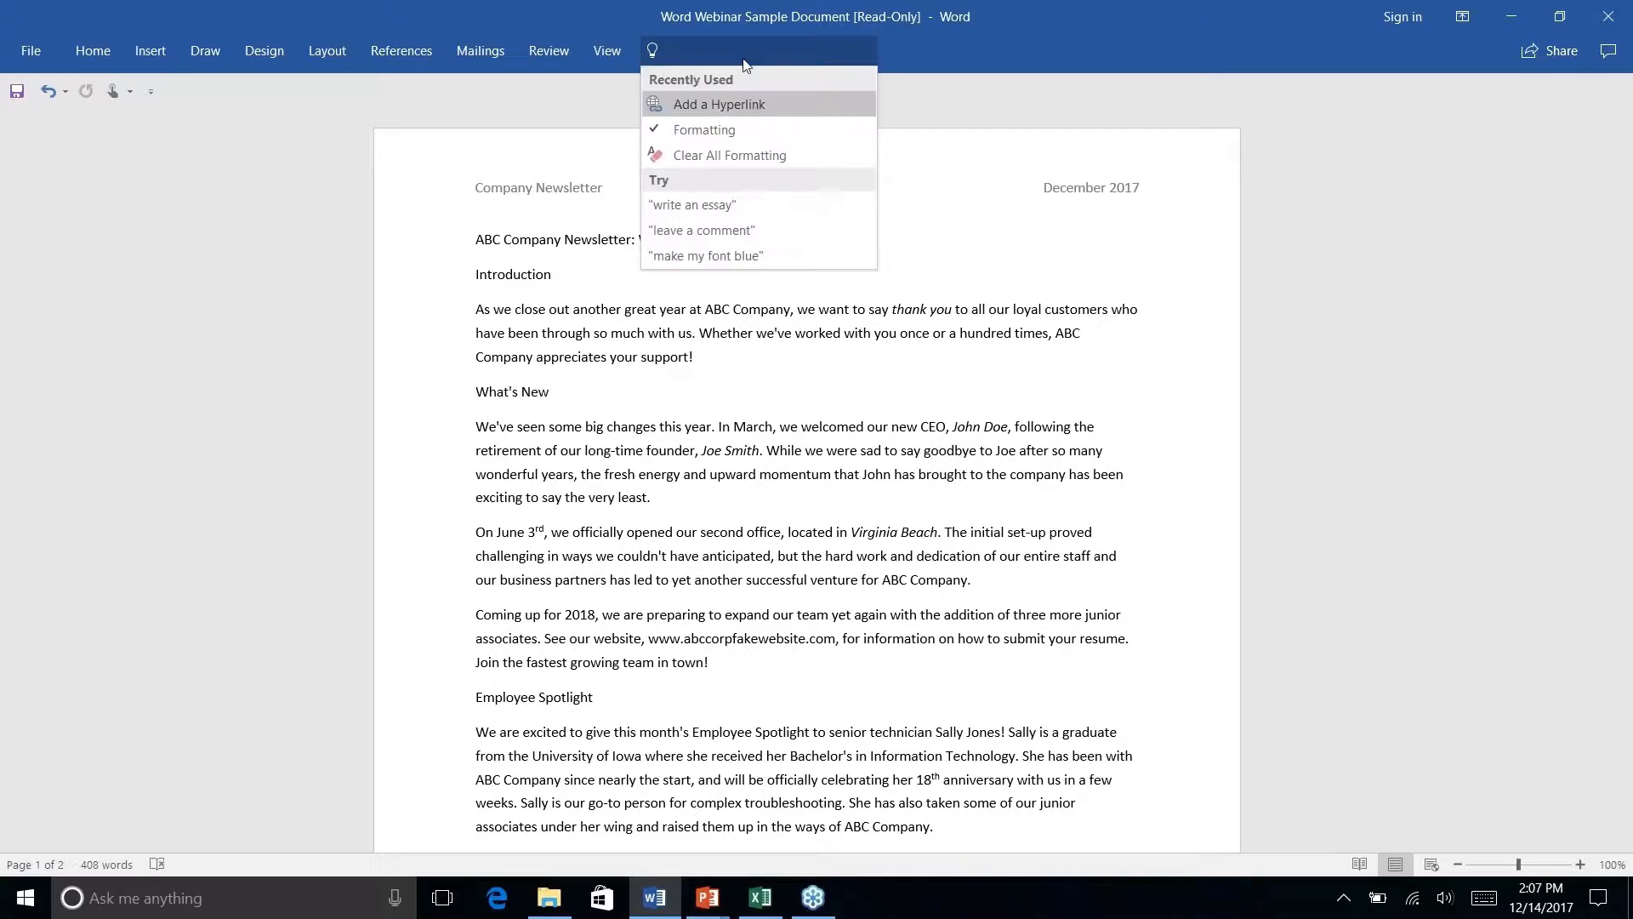
pyautogui.press('Escape')
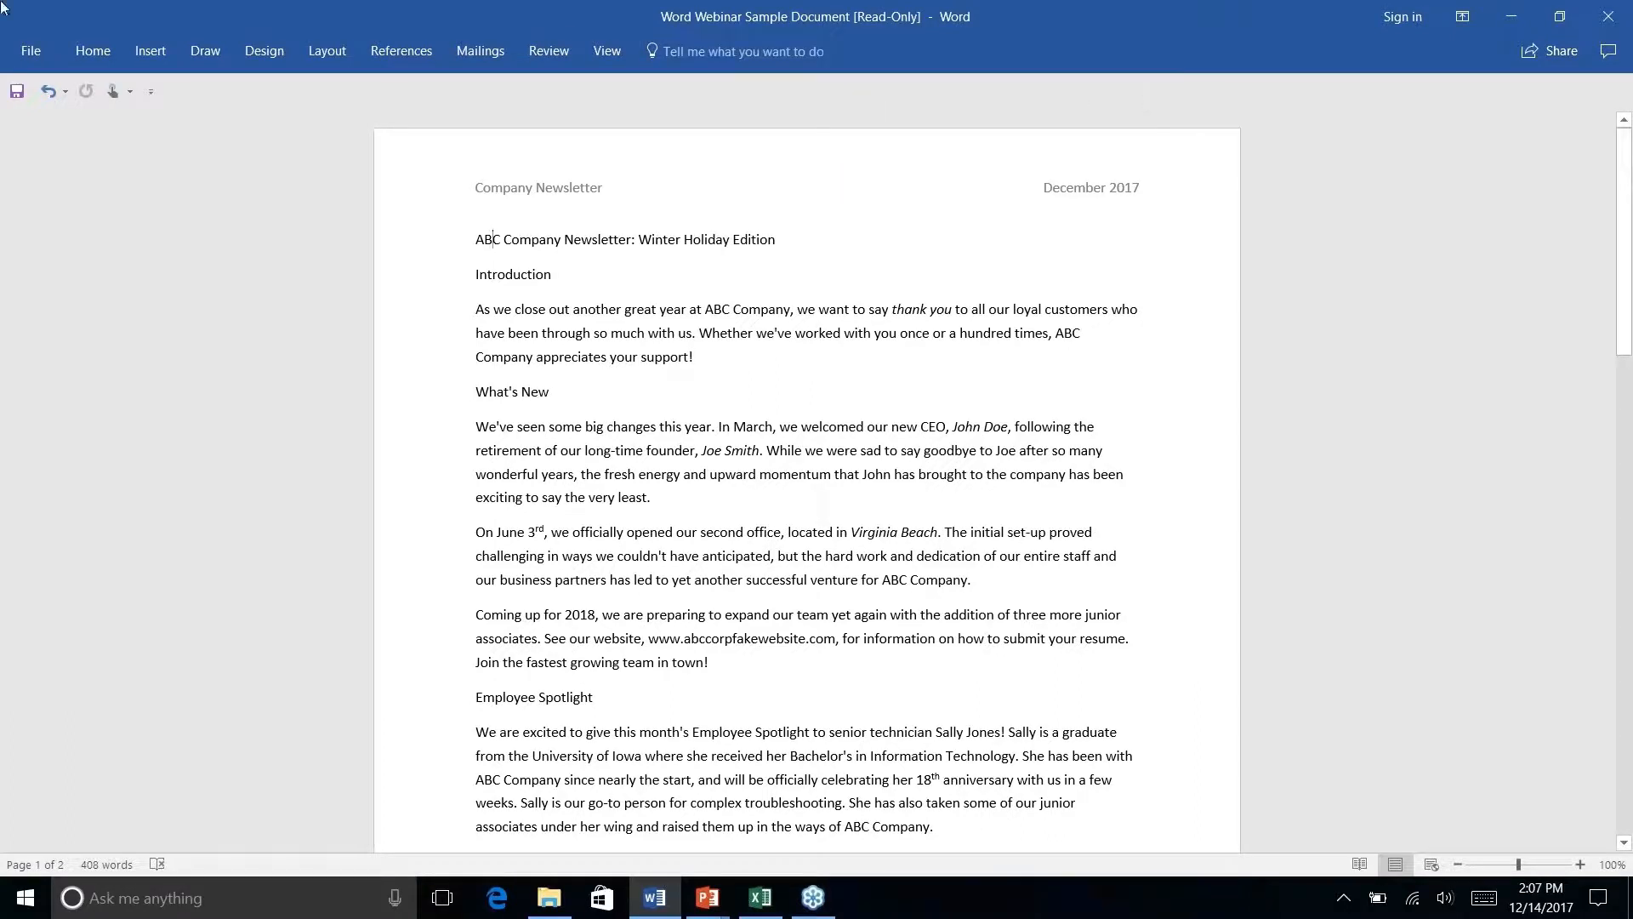
pyautogui.click(92, 58)
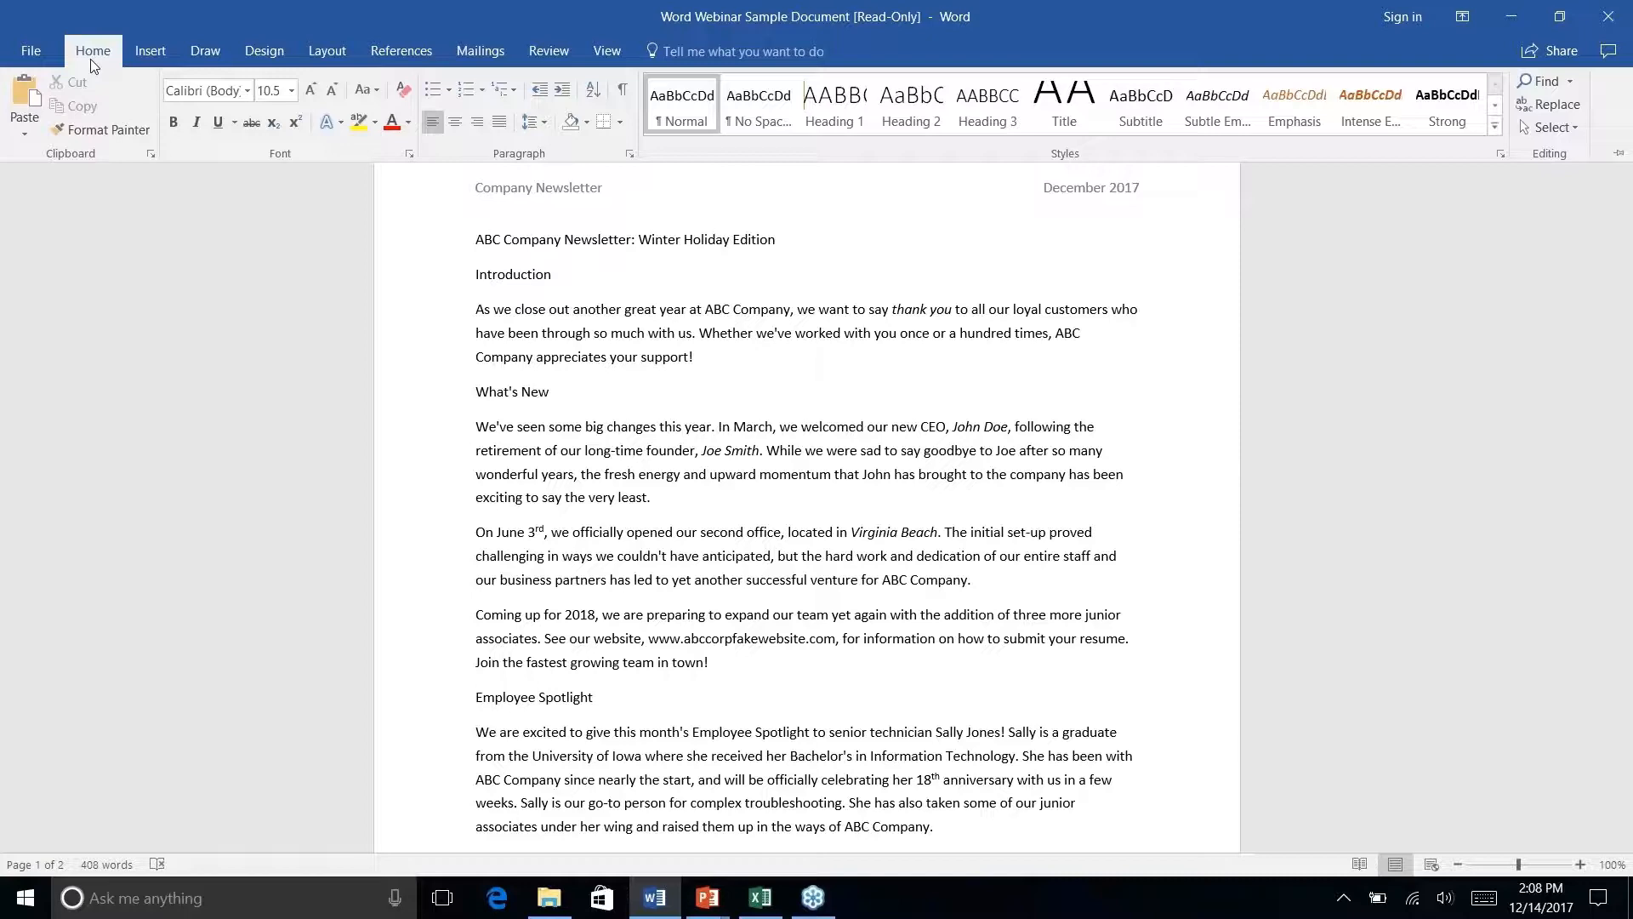
pyautogui.hotkey('alt', 'Tab')
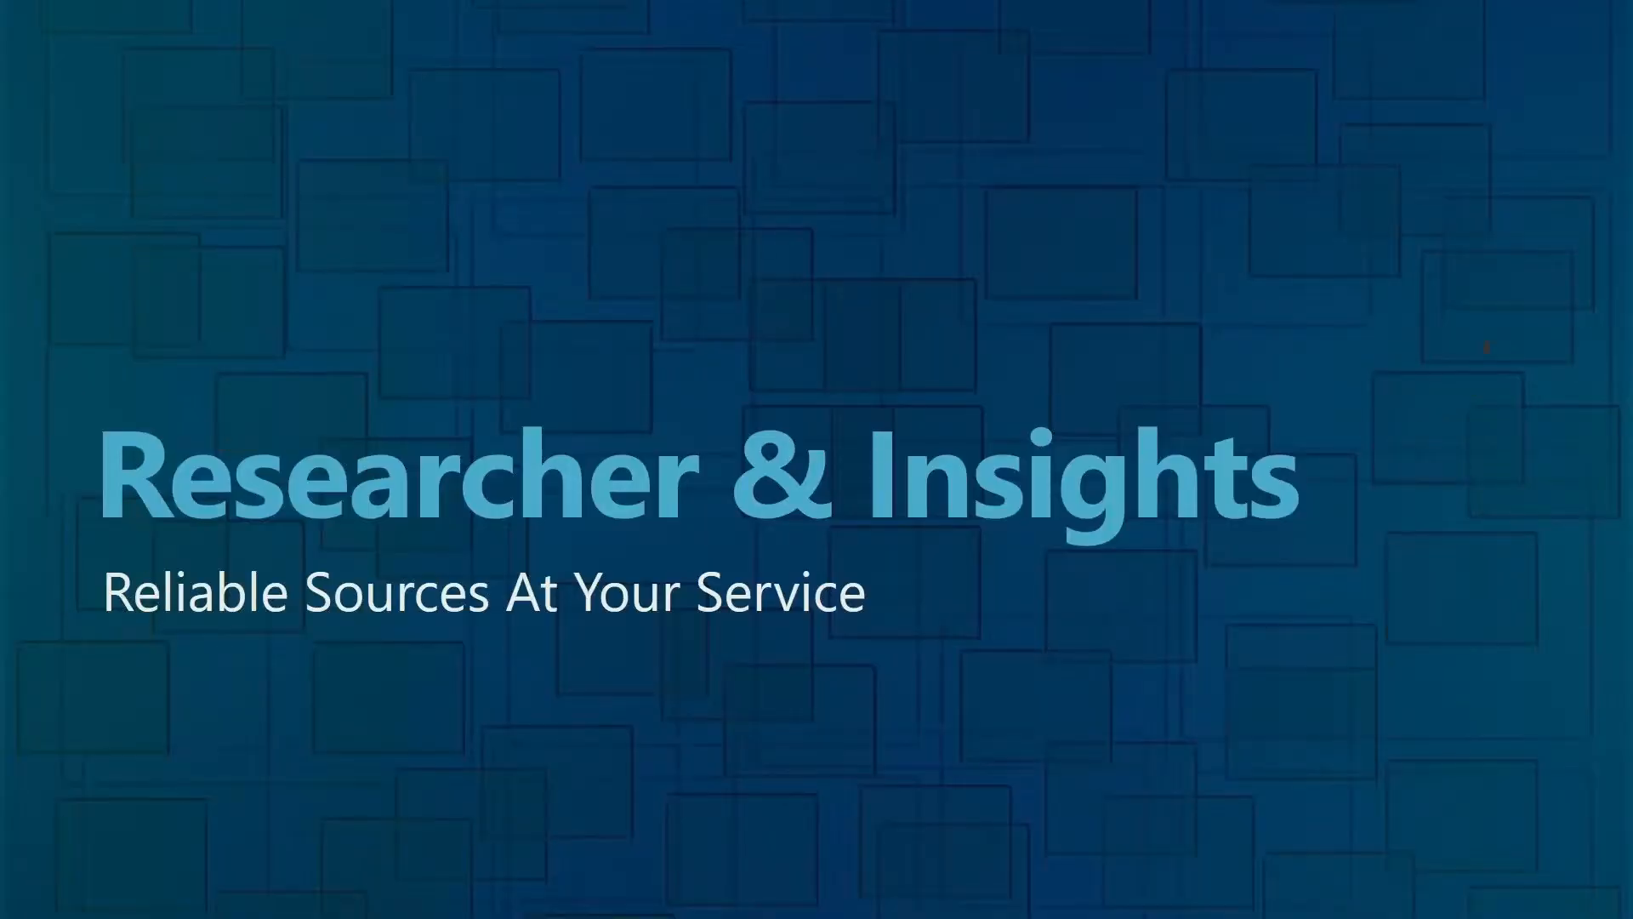
pyautogui.hotkey('alt', 'Tab')
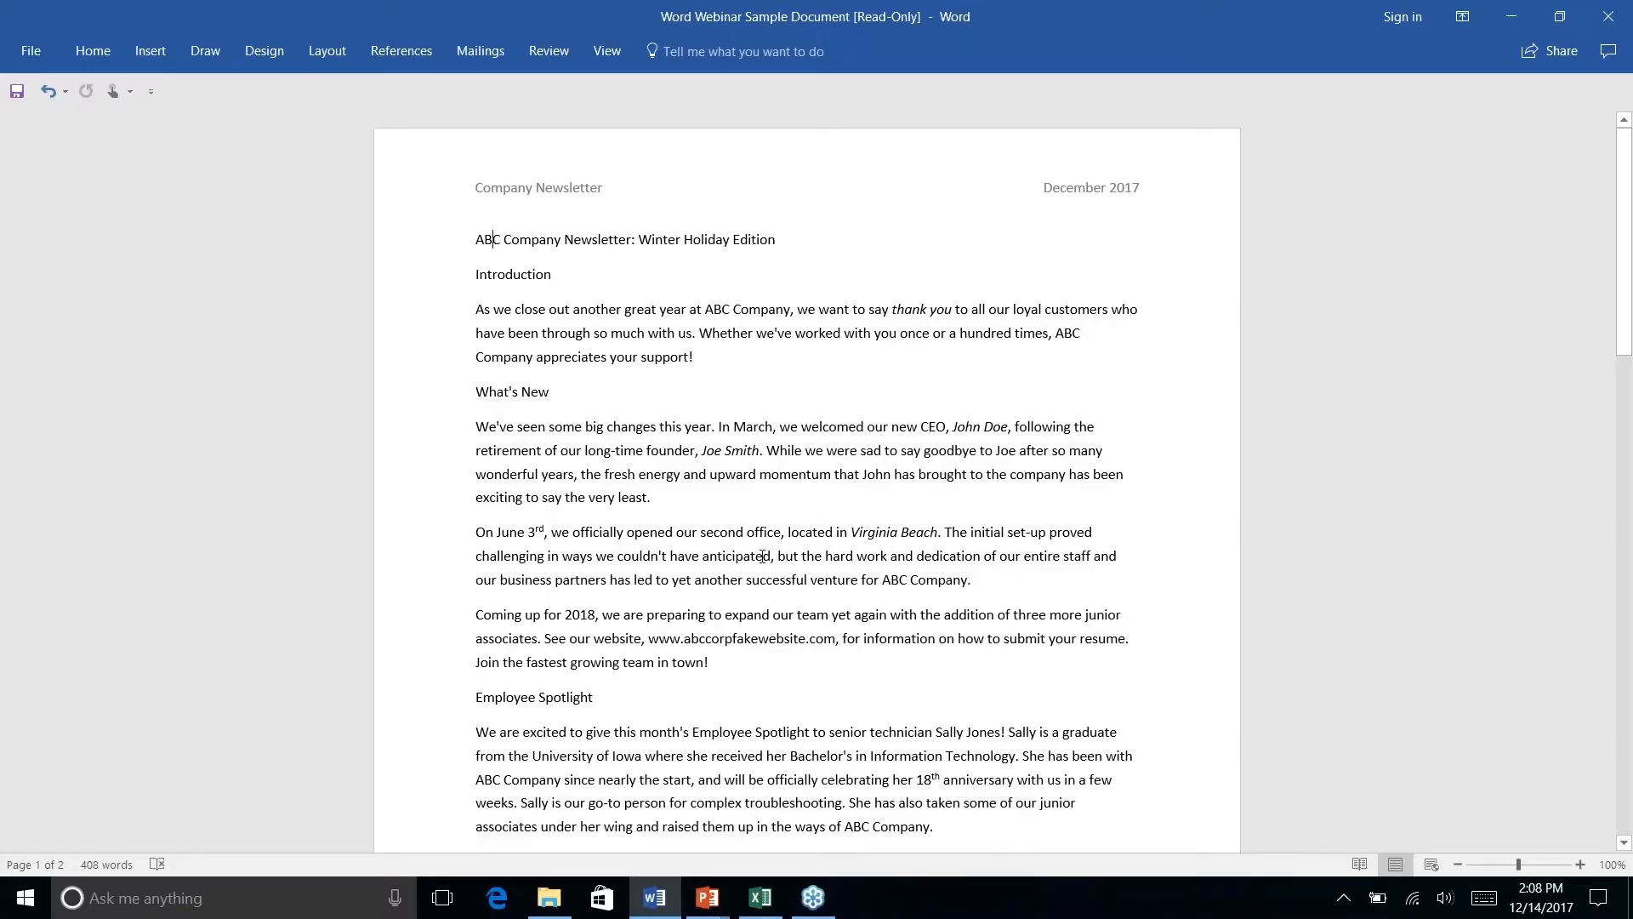
# - Examine the newsletter's sections from the introduction to the closing address, placing the cursor after "Windows 3.0." in the History Lesson paragraph
pyautogui.scroll(-12, 762, 556)
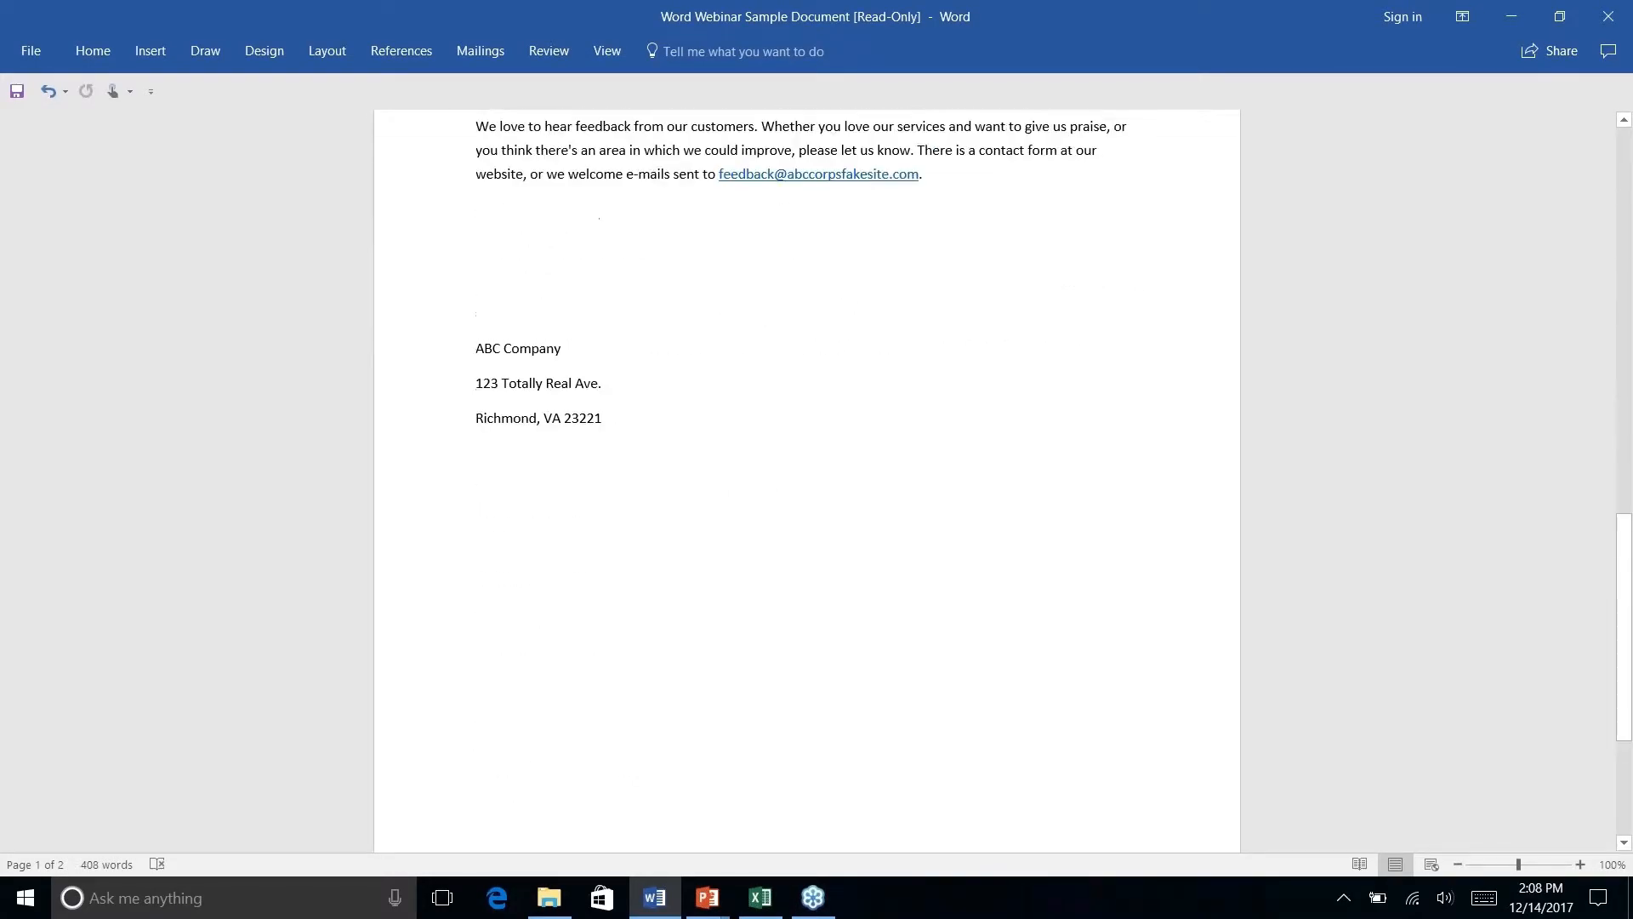
pyautogui.scroll(12, 806, 480)
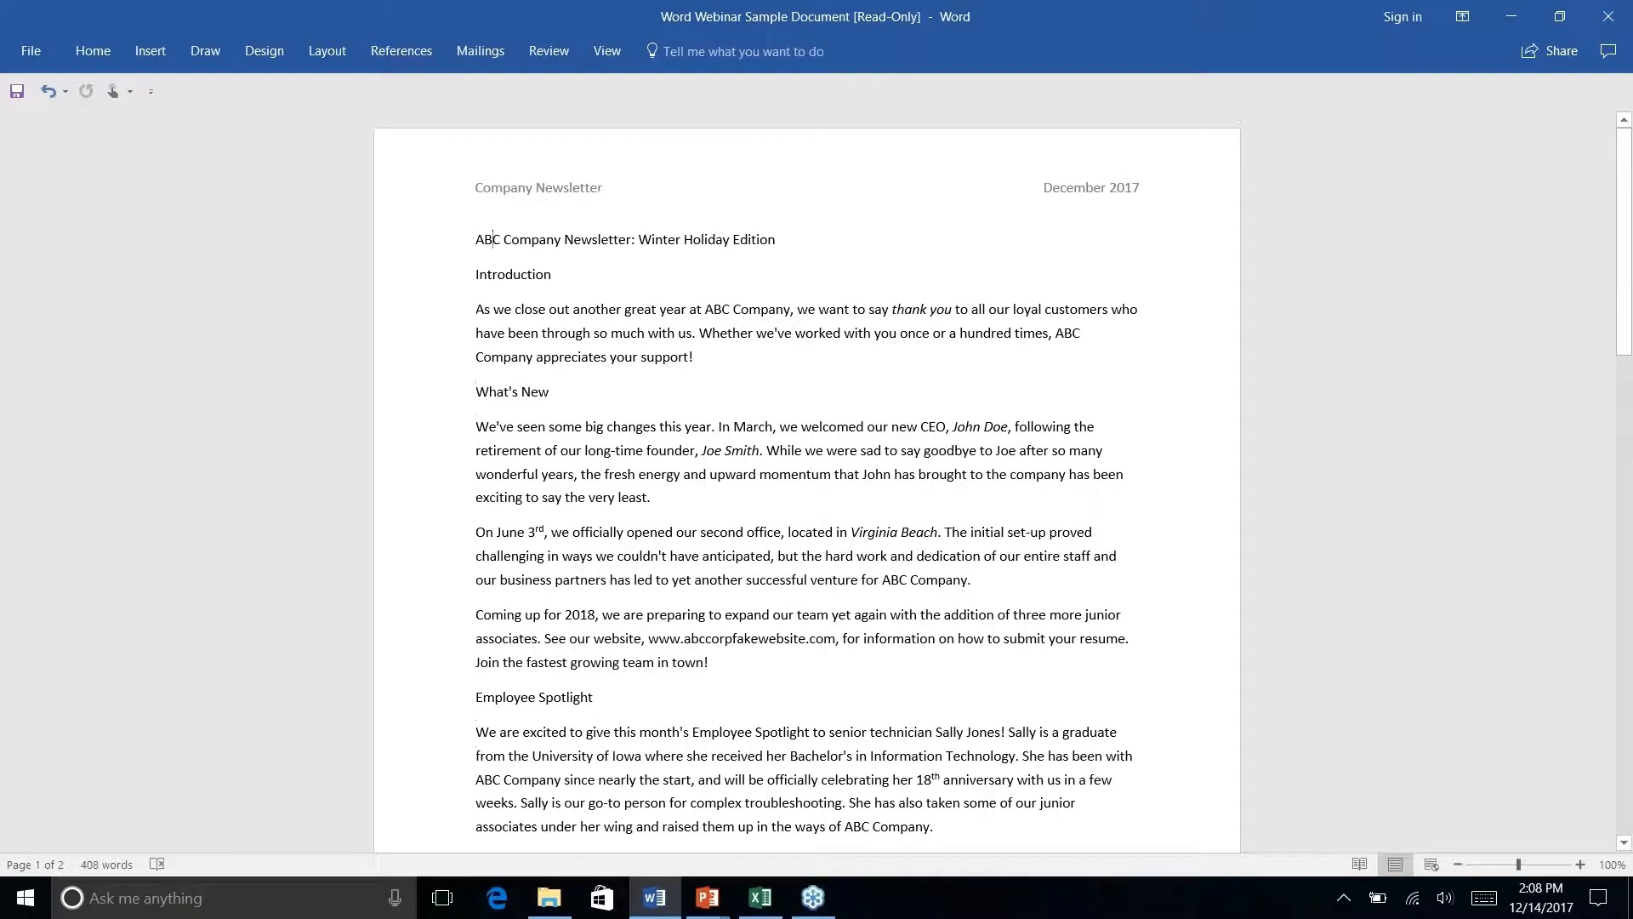
pyautogui.scroll(-1, 807, 481)
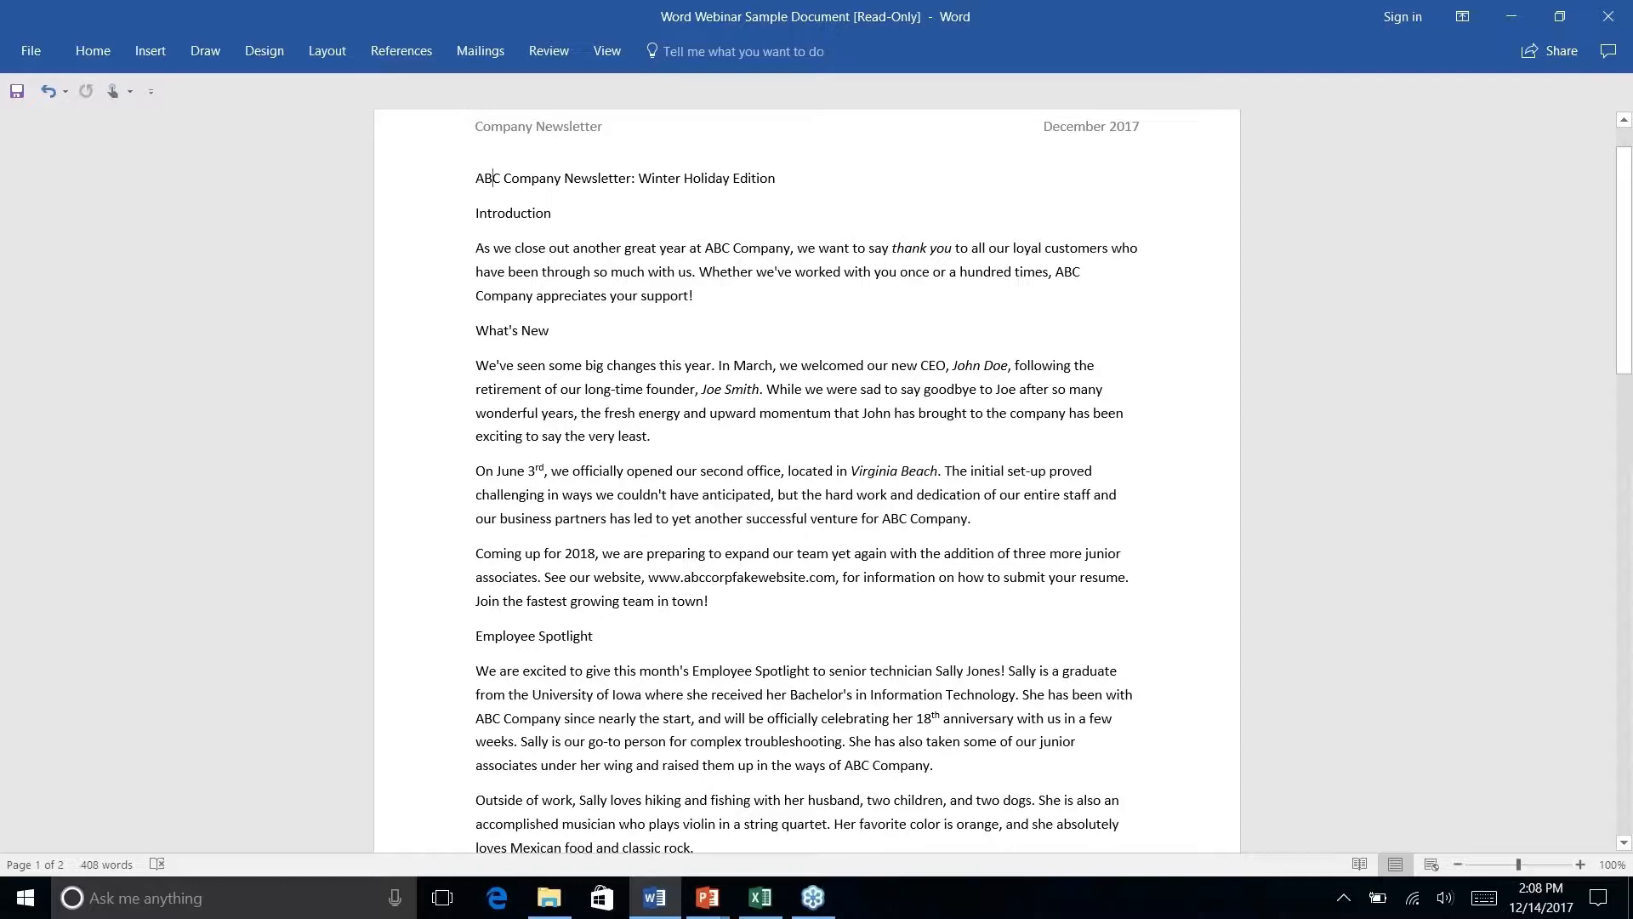
pyautogui.scroll(-8, 807, 560)
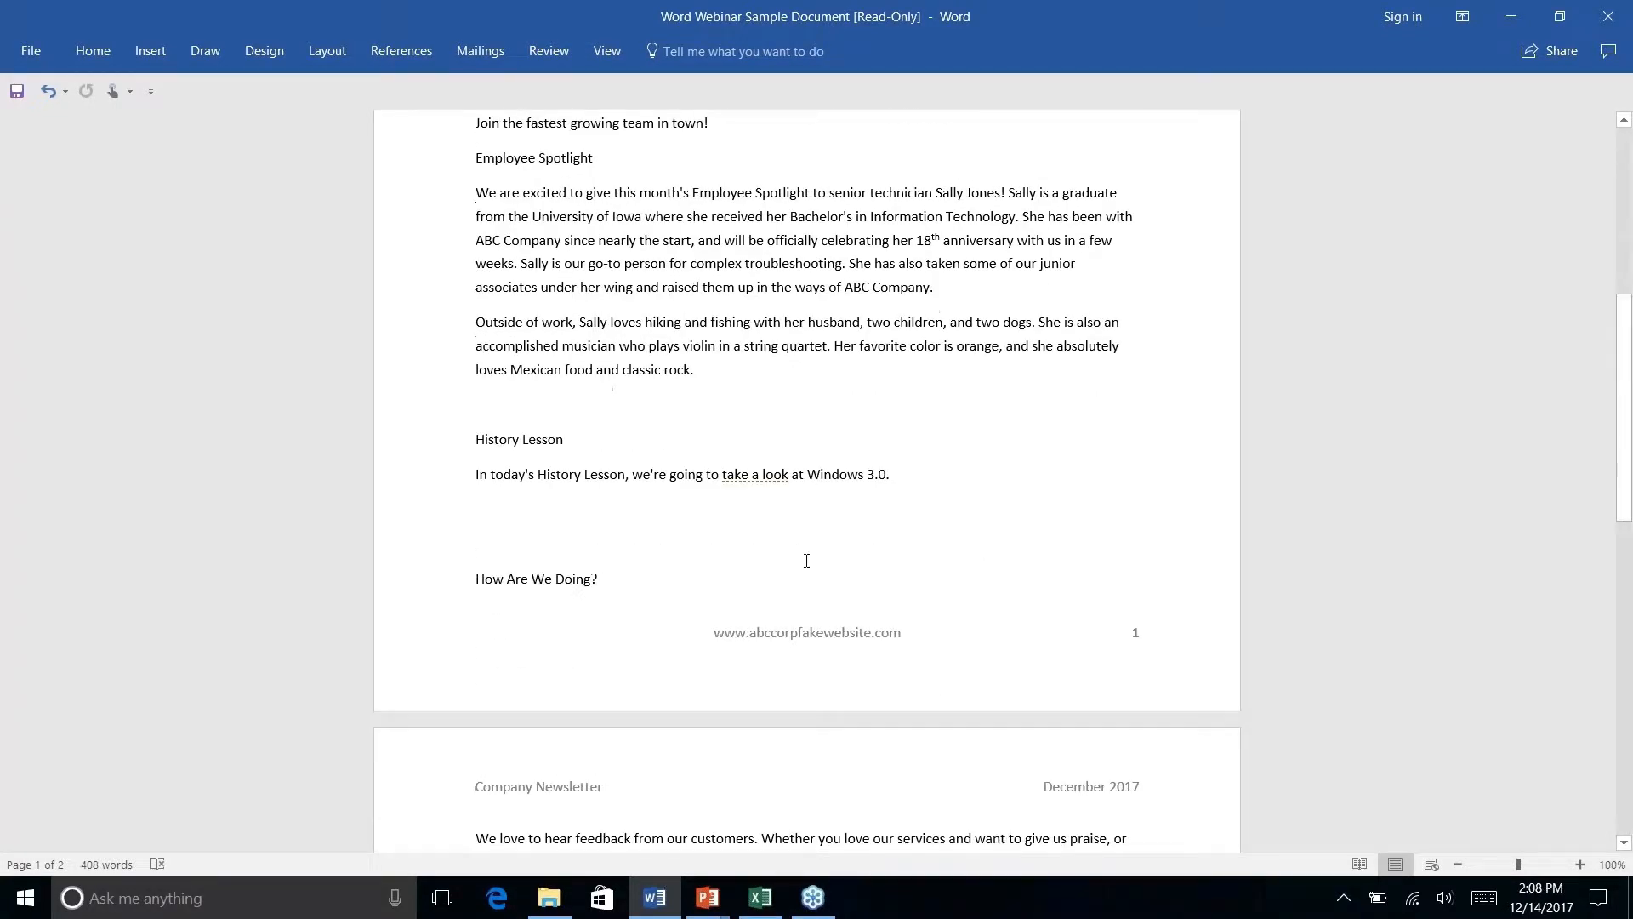
pyautogui.click(908, 479)
pyautogui.scroll(-4, 825, 455)
pyautogui.scroll(7, 825, 455)
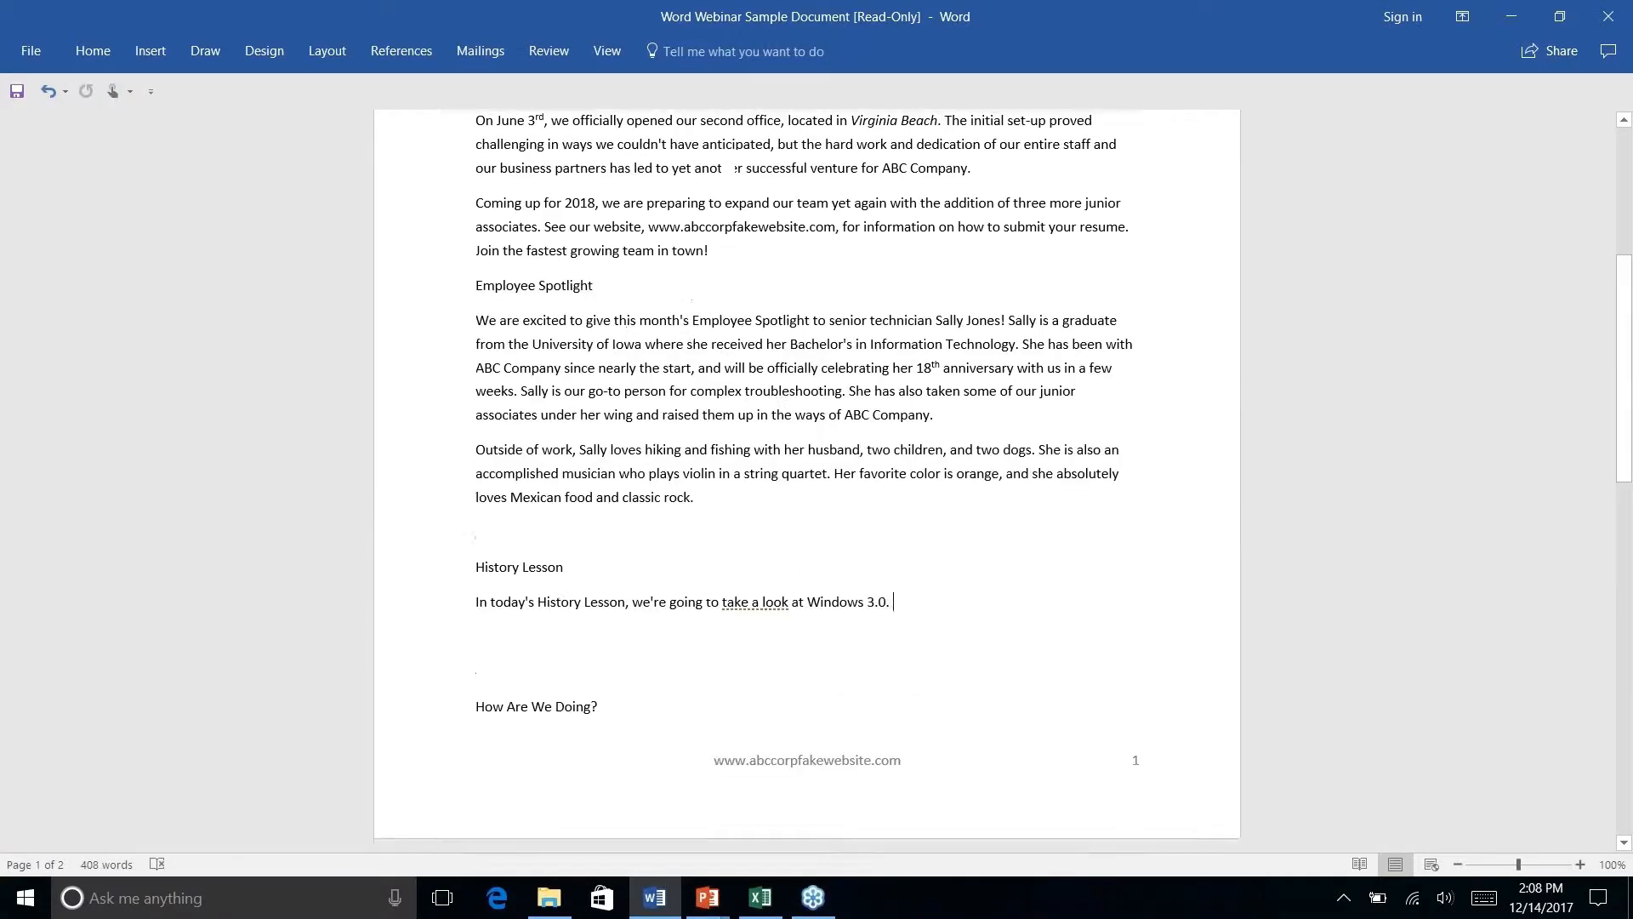
pyautogui.scroll(5, 806, 481)
pyautogui.scroll(-6, 807, 481)
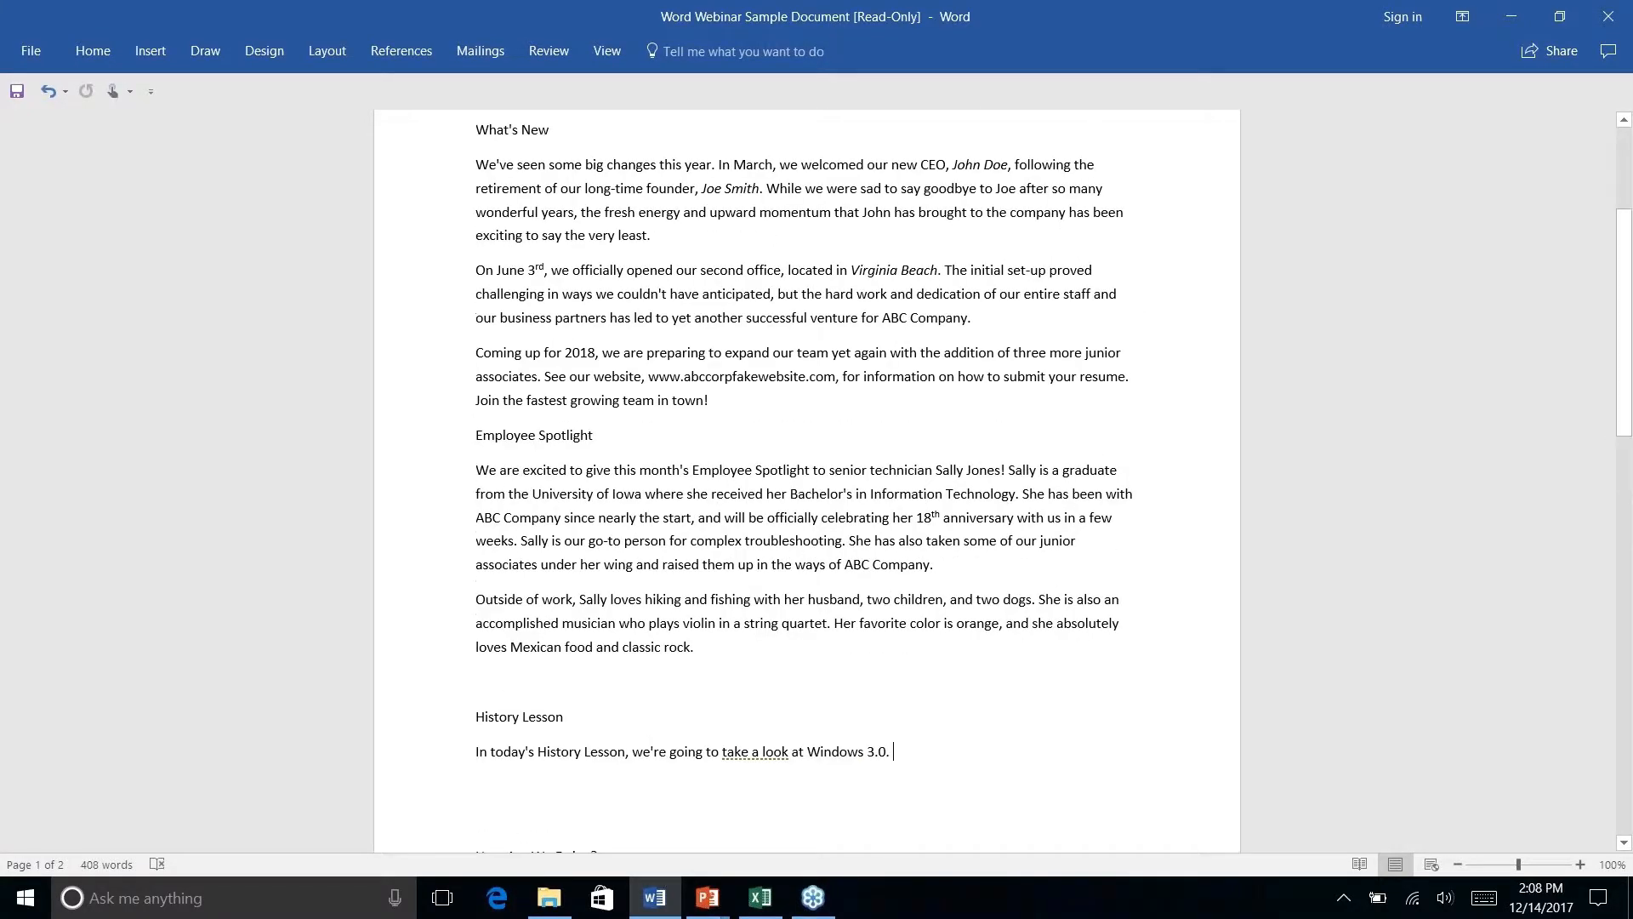
pyautogui.scroll(-1, 806, 481)
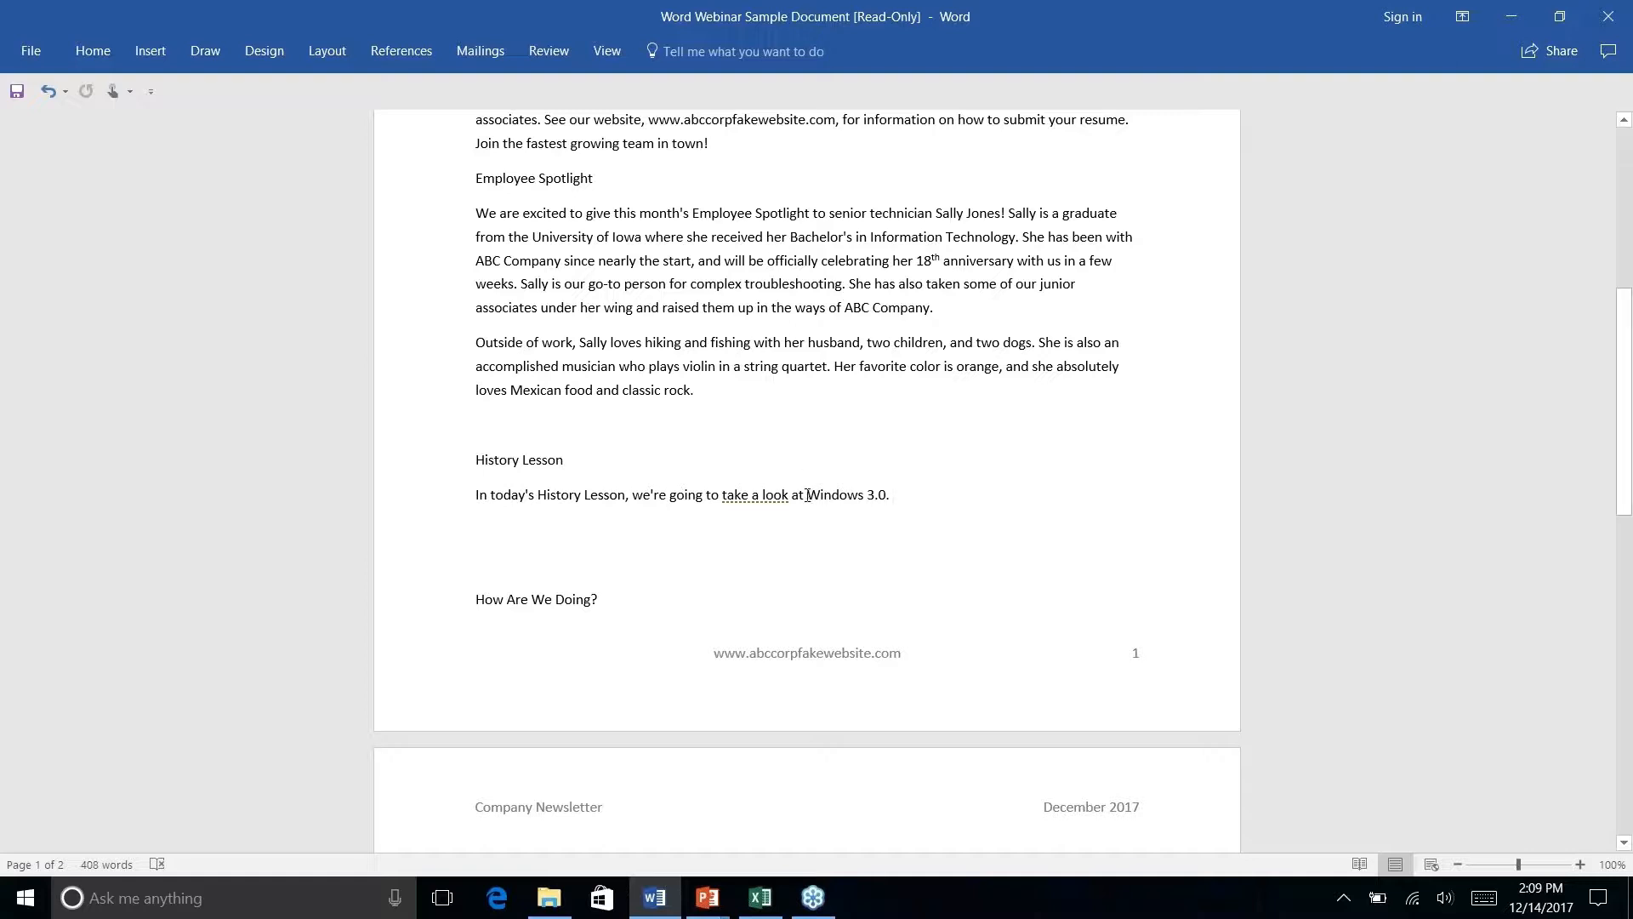
# - Run Smart Lookup on "Windows 3.0." in the History Lesson paragraph and look through its Wikipedia, image and web results
pyautogui.moveTo(808, 496); pyautogui.dragTo(893, 496)
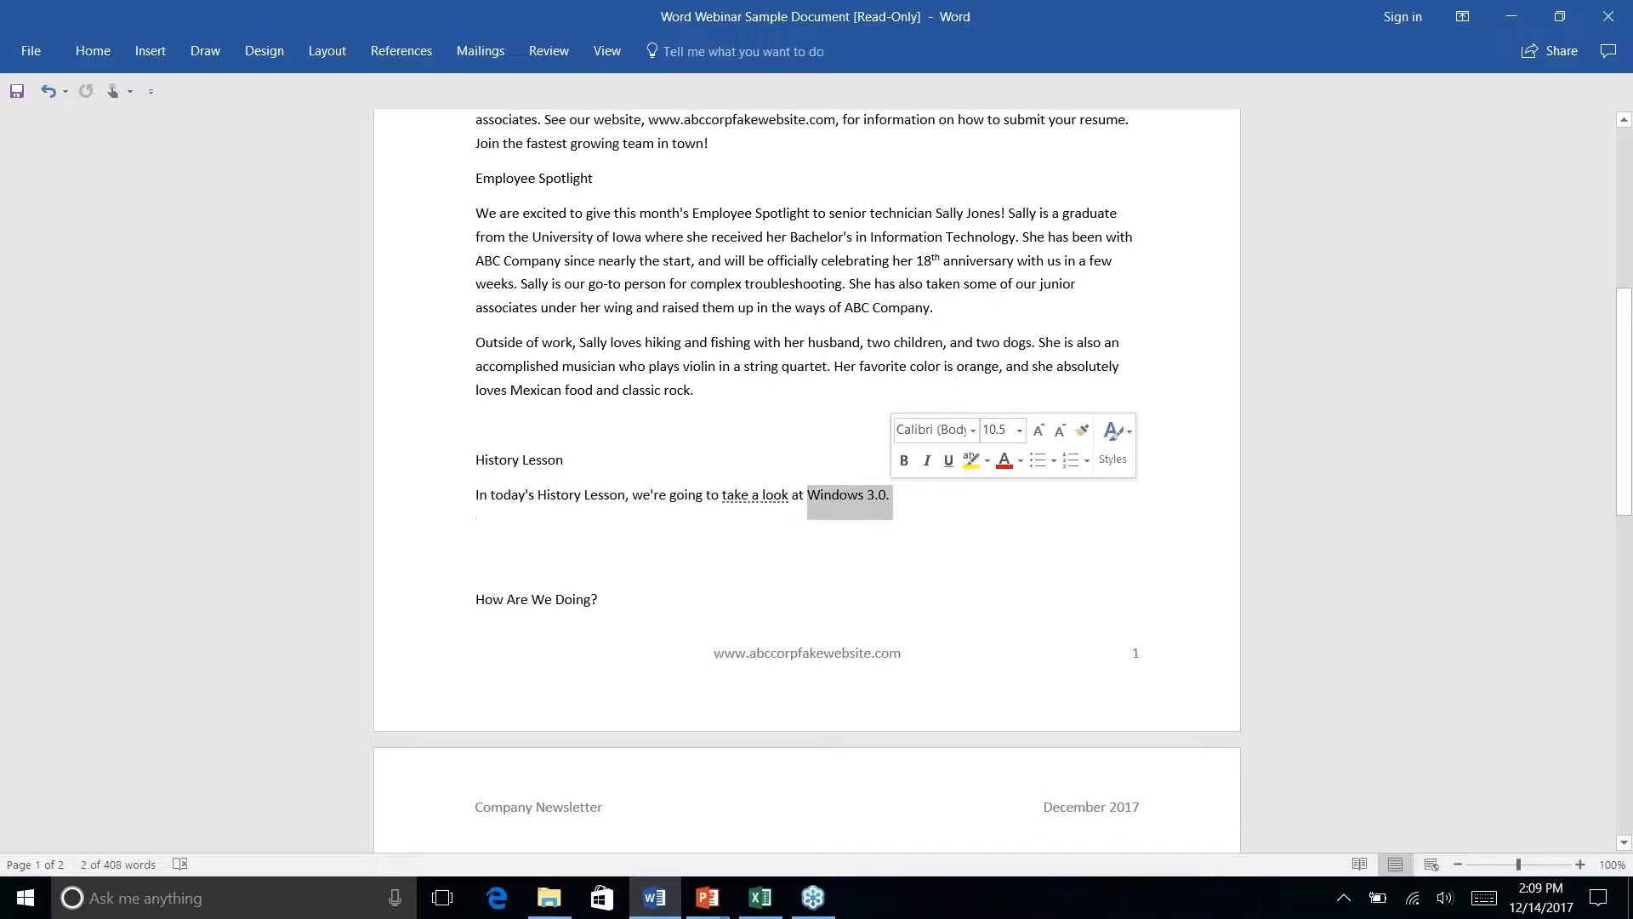
pyautogui.rightClick(888, 498)
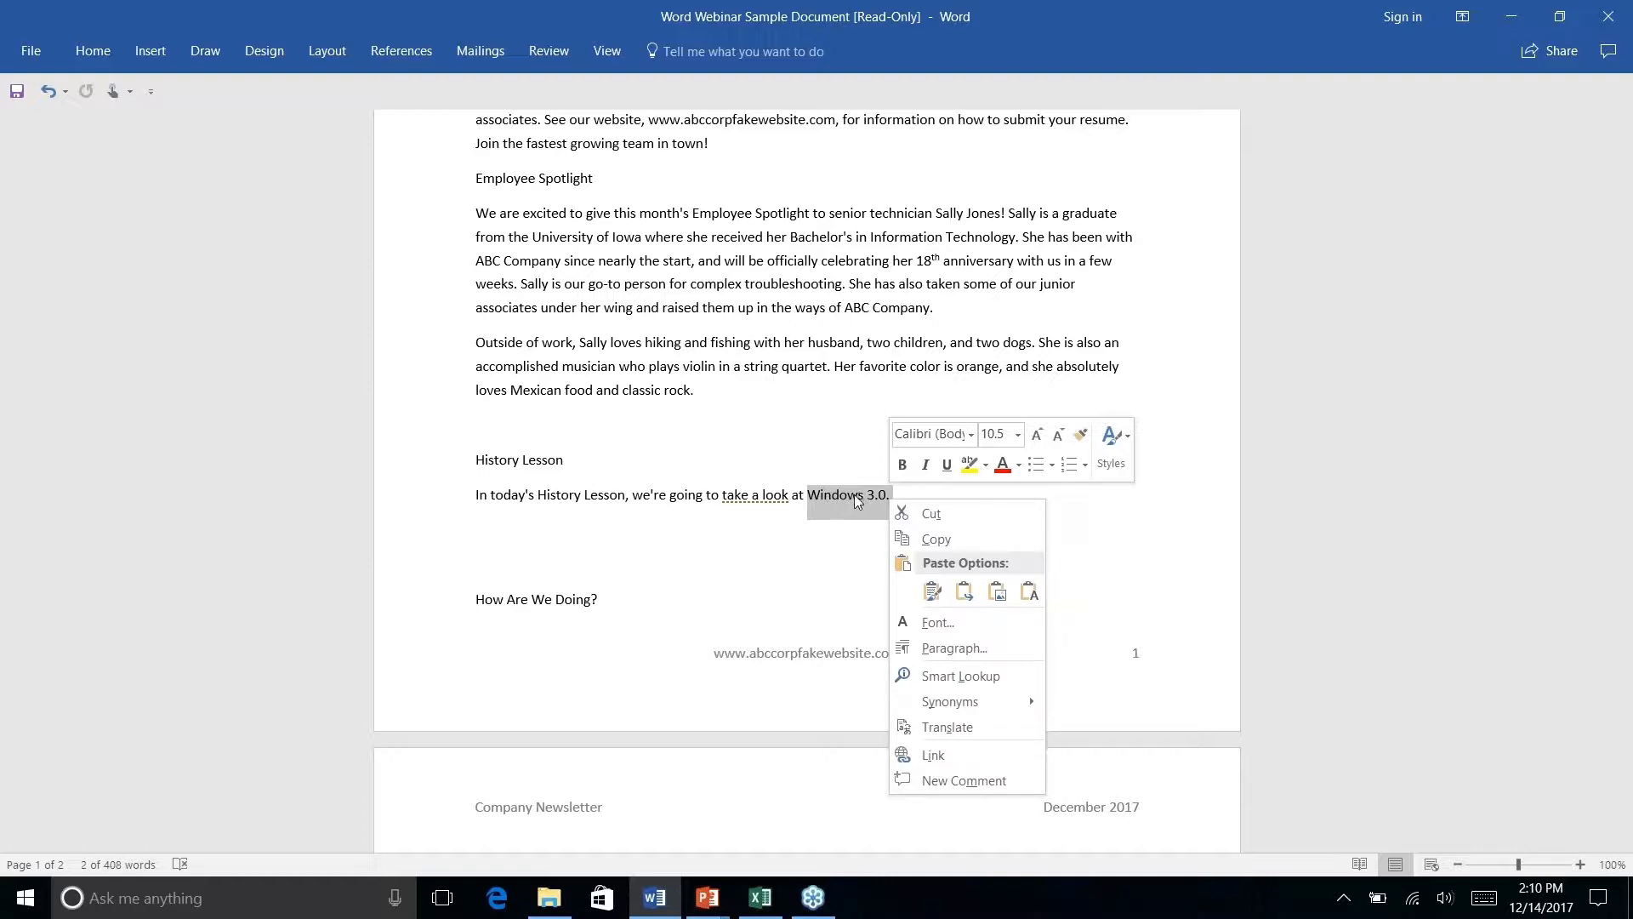
pyautogui.click(960, 675)
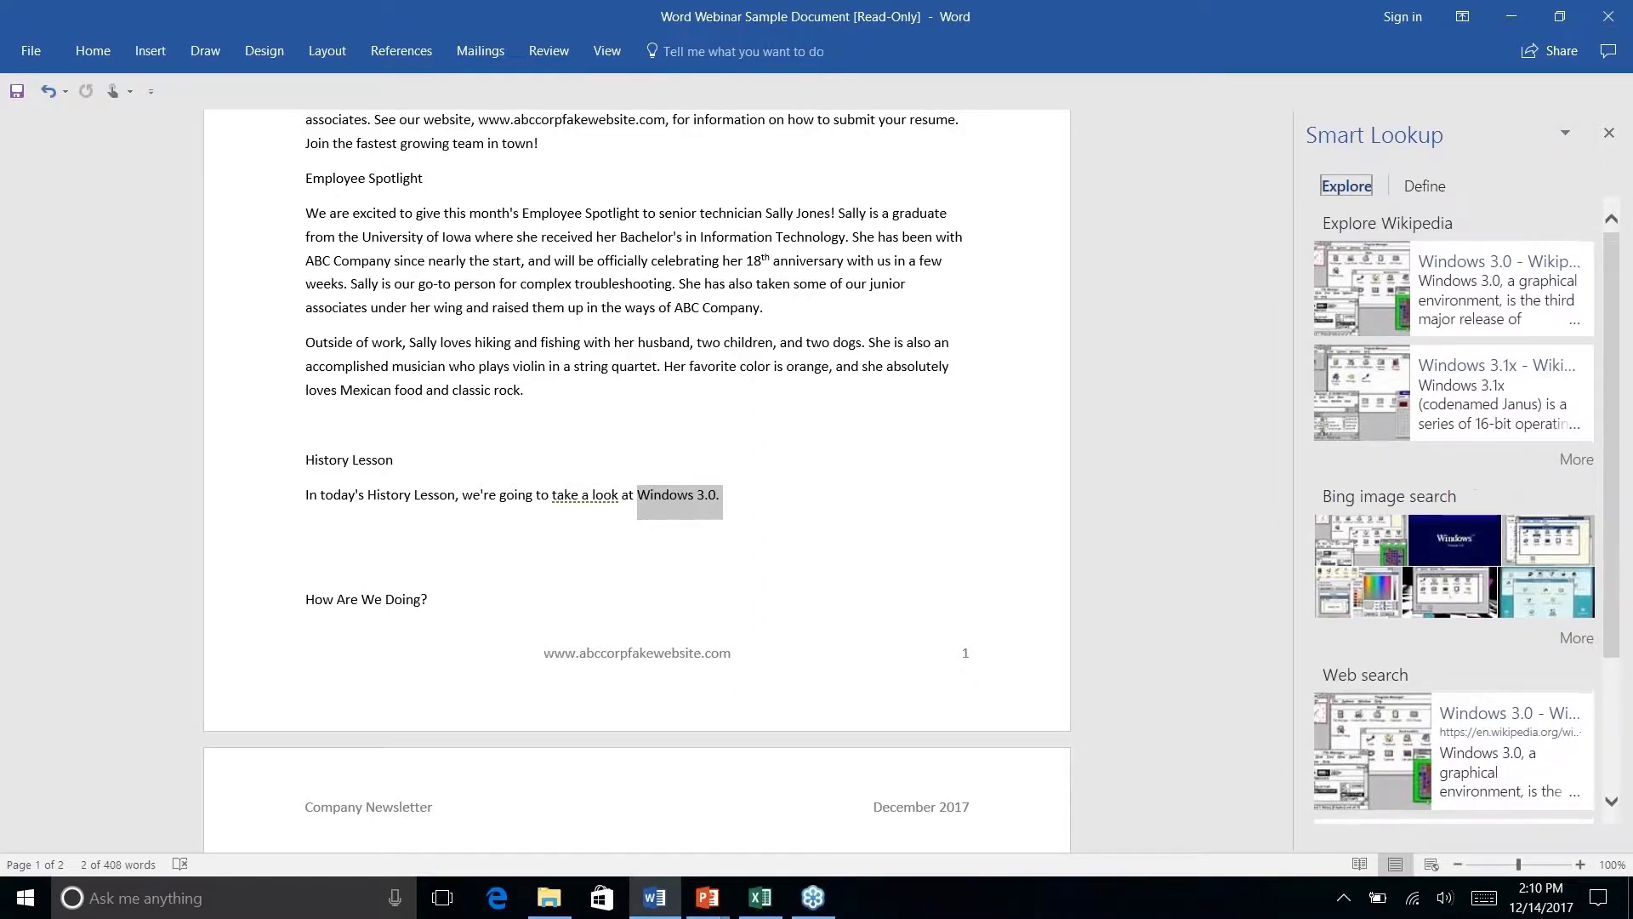
pyautogui.scroll(-3, 1506, 482)
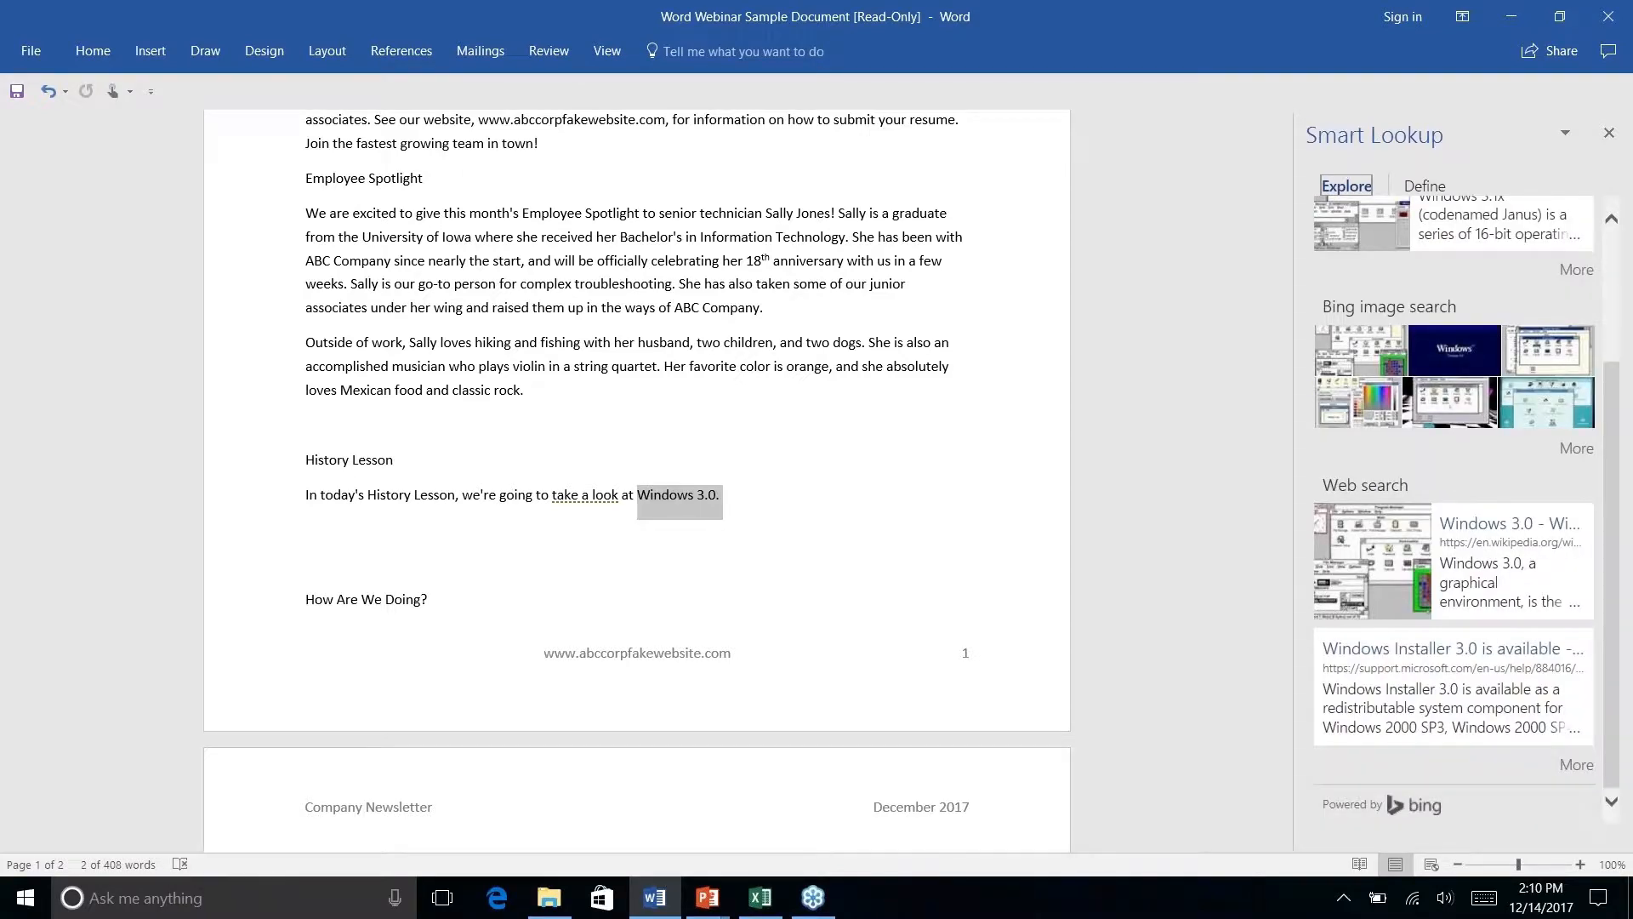
pyautogui.scroll(3, 1499, 376)
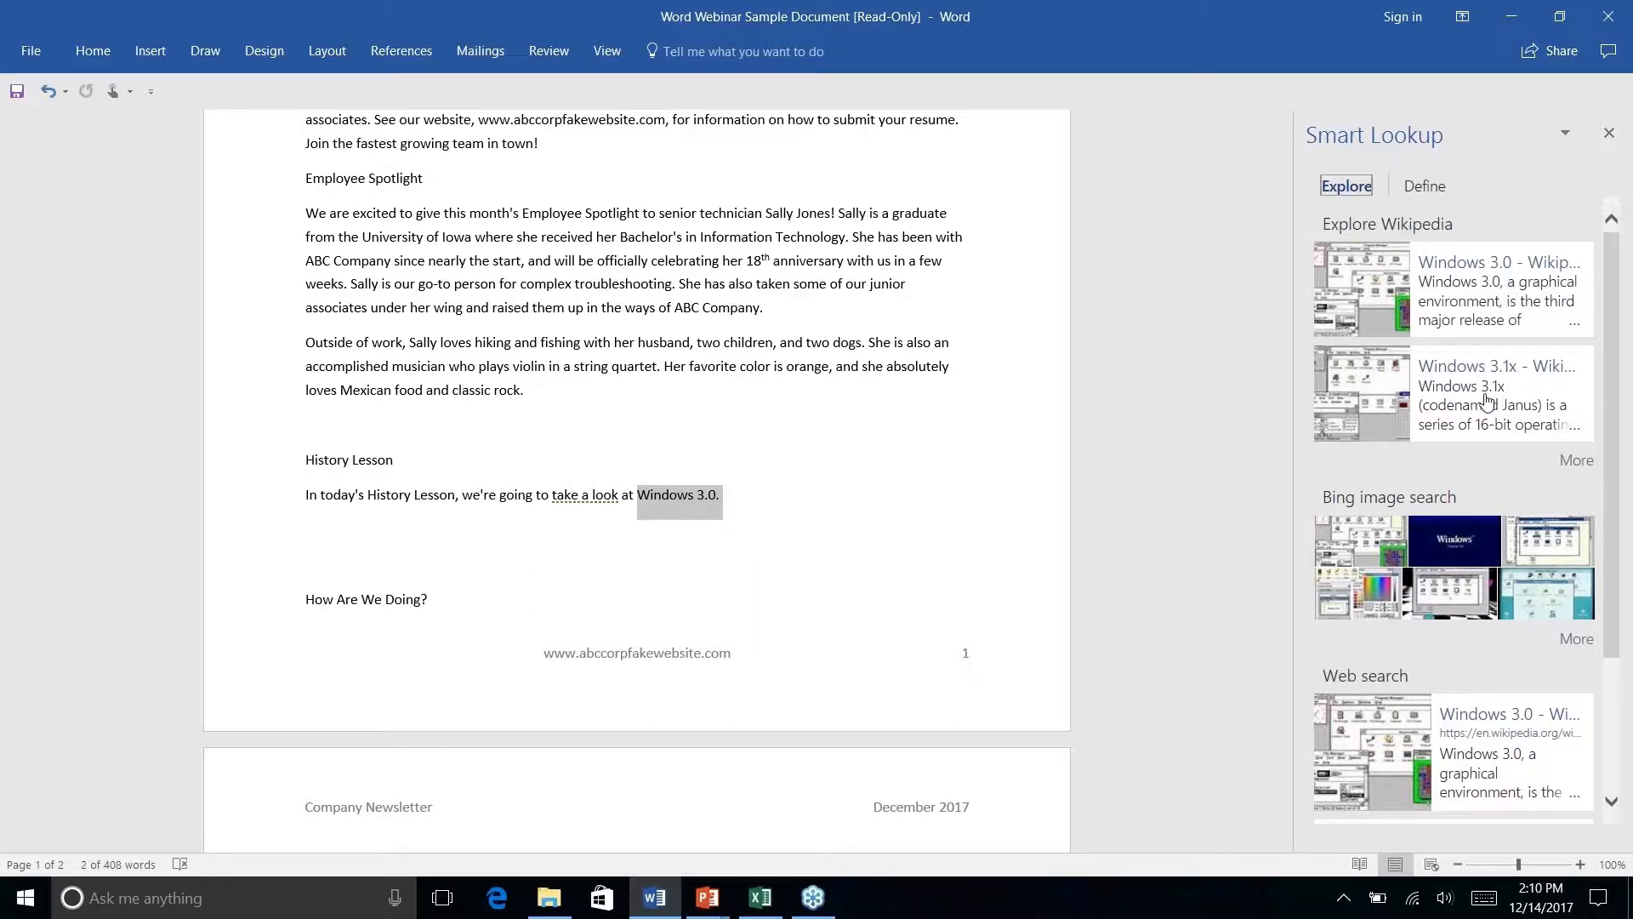
pyautogui.scroll(-3, 1501, 292)
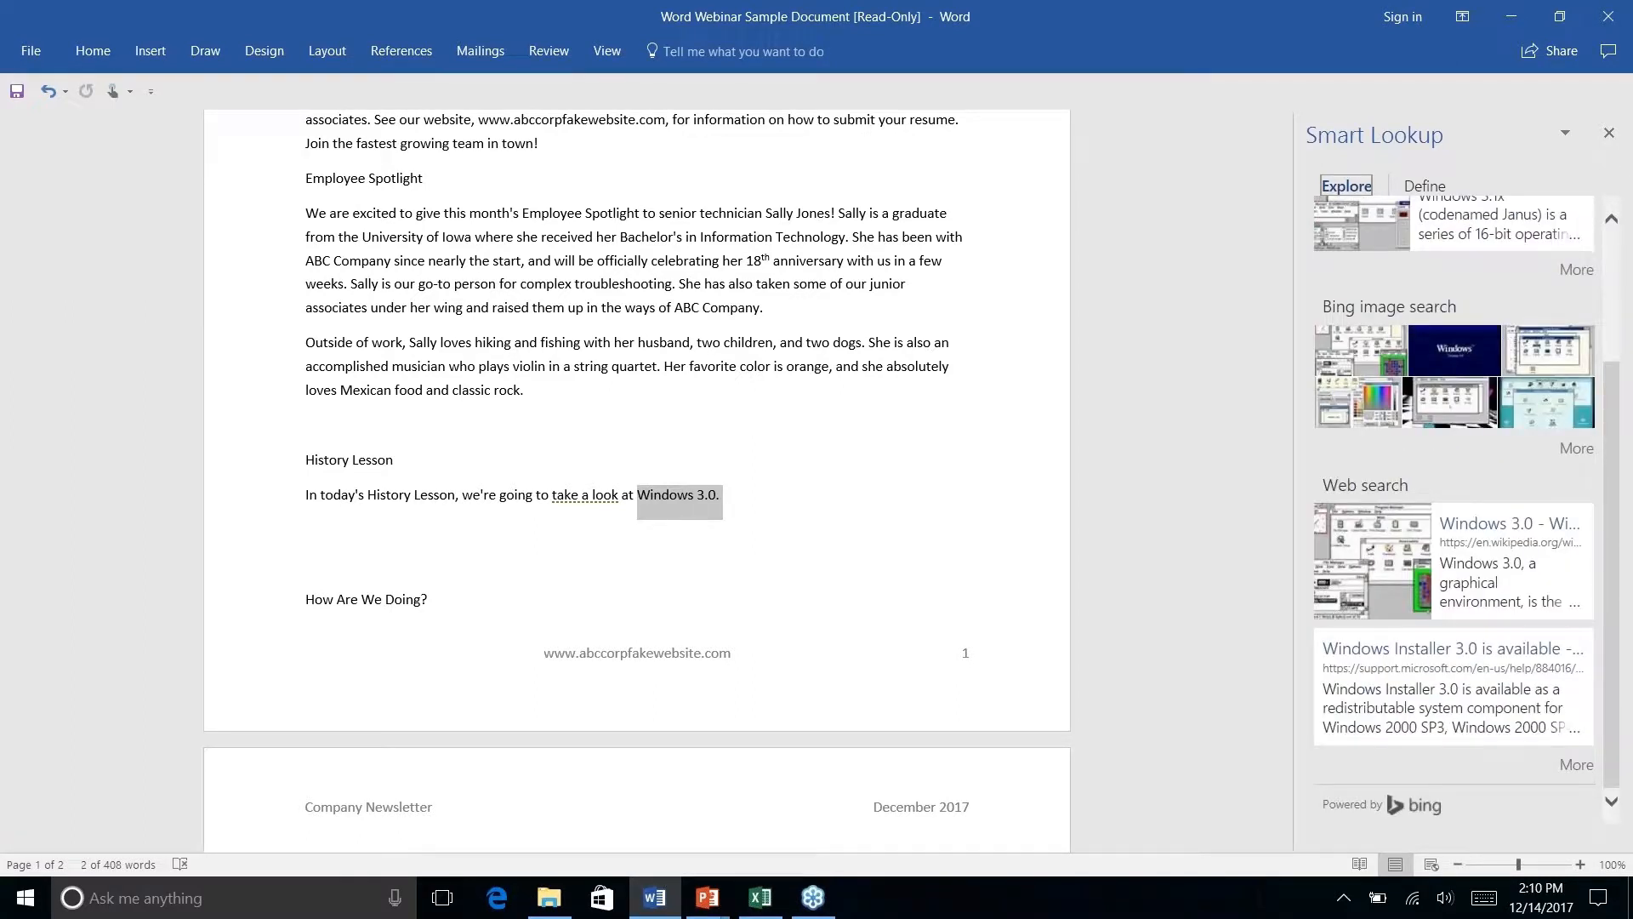
pyautogui.scroll(3, 1455, 510)
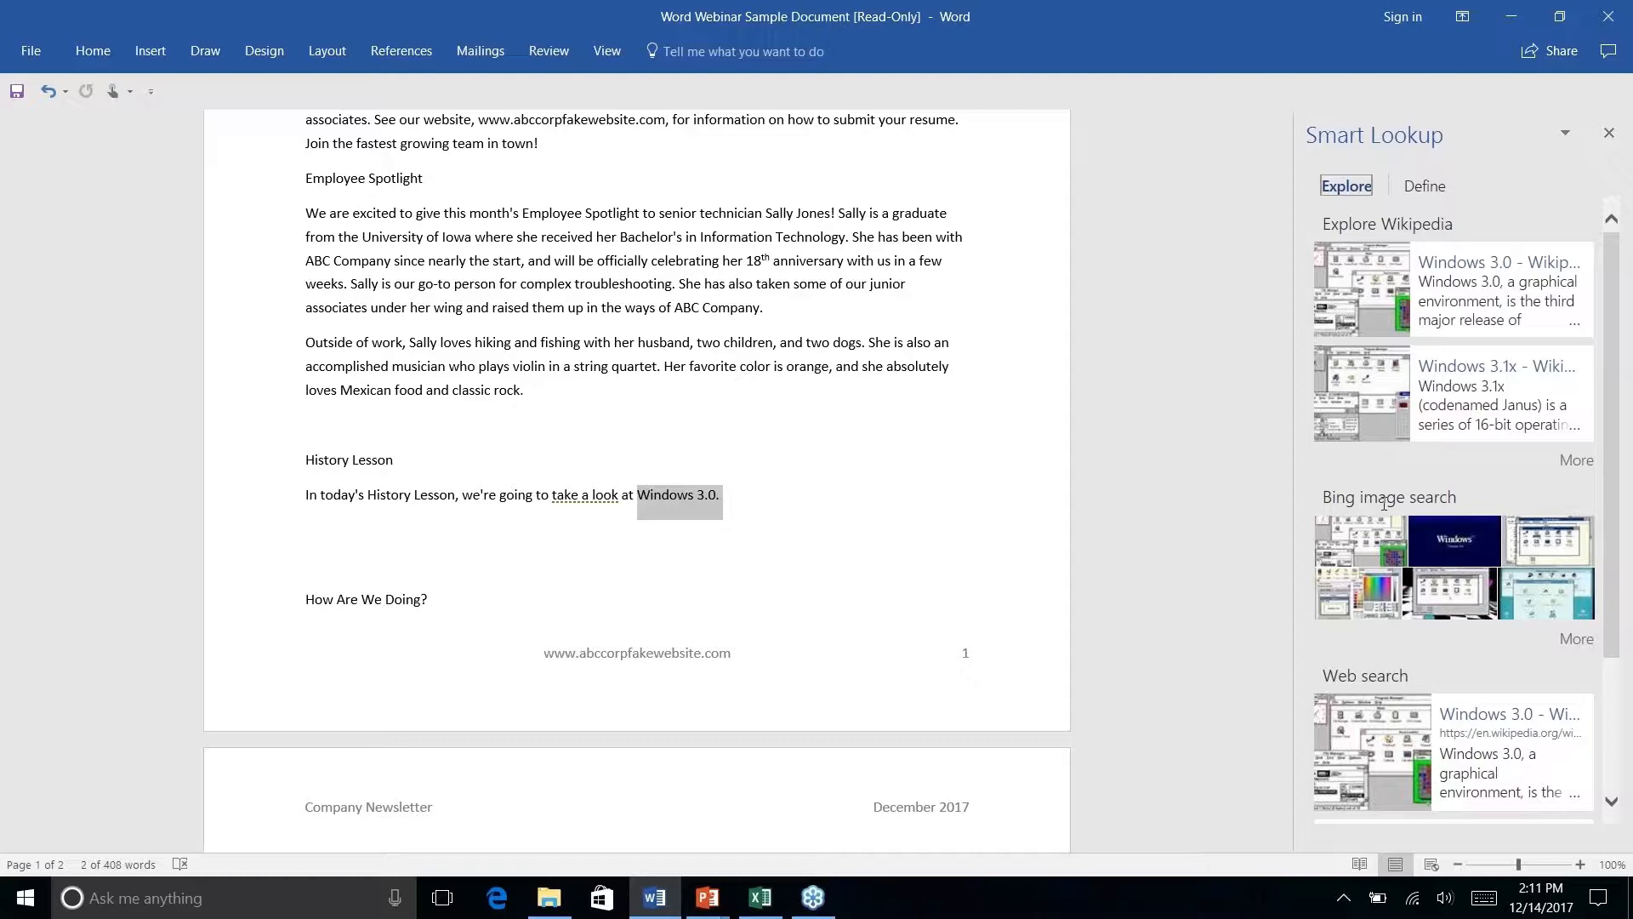
pyautogui.scroll(-3, 1416, 677)
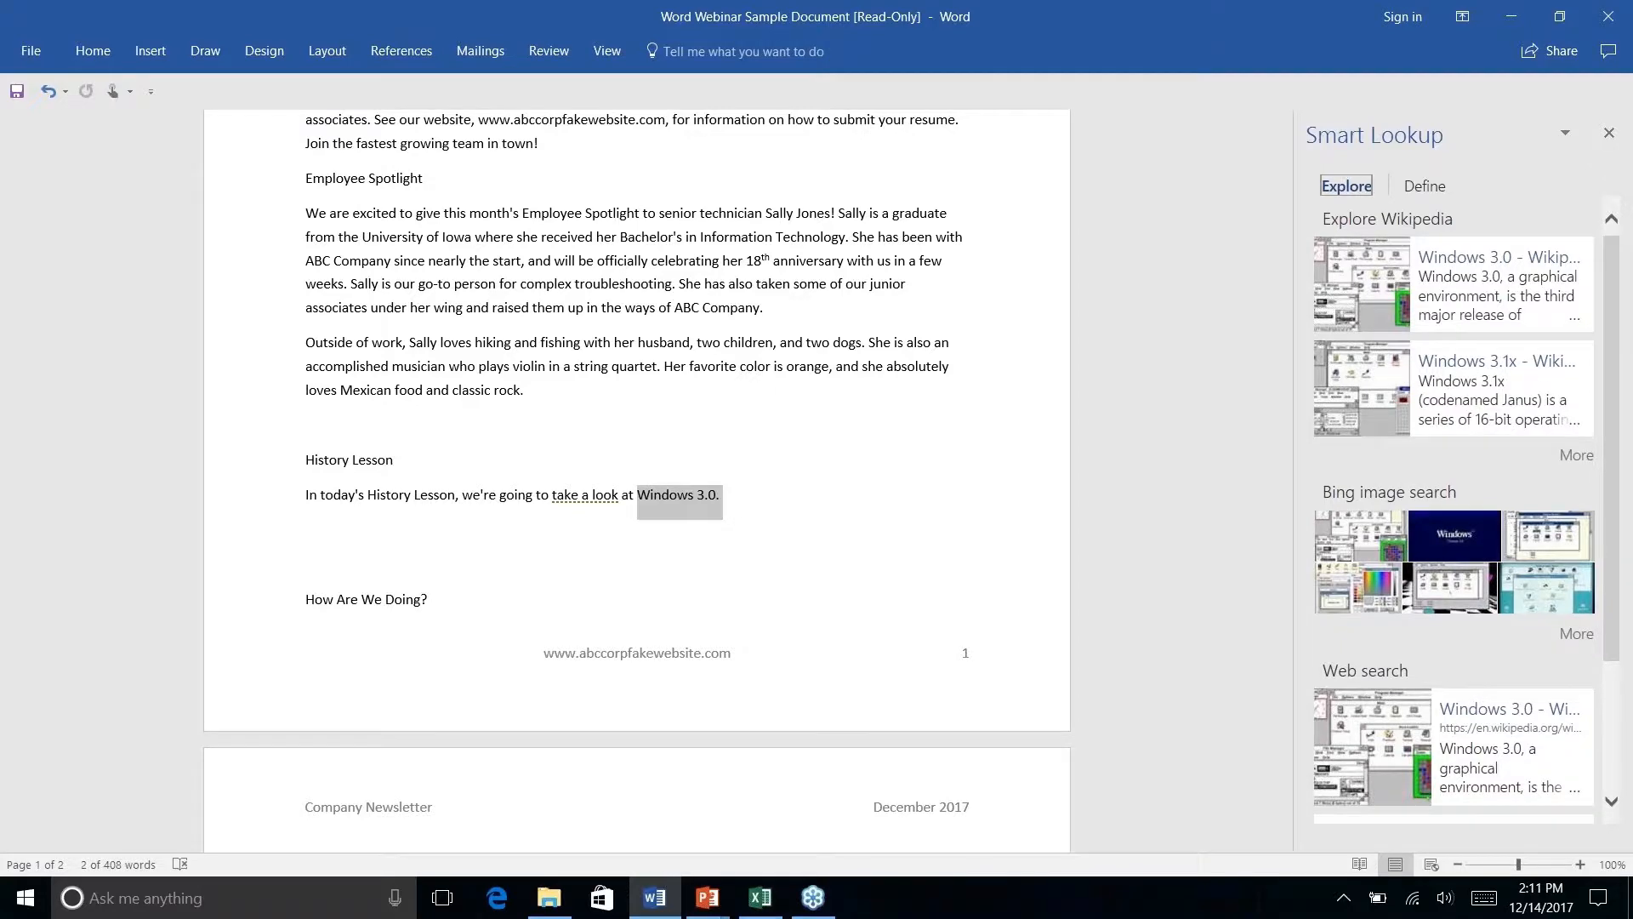
pyautogui.scroll(3, 1480, 426)
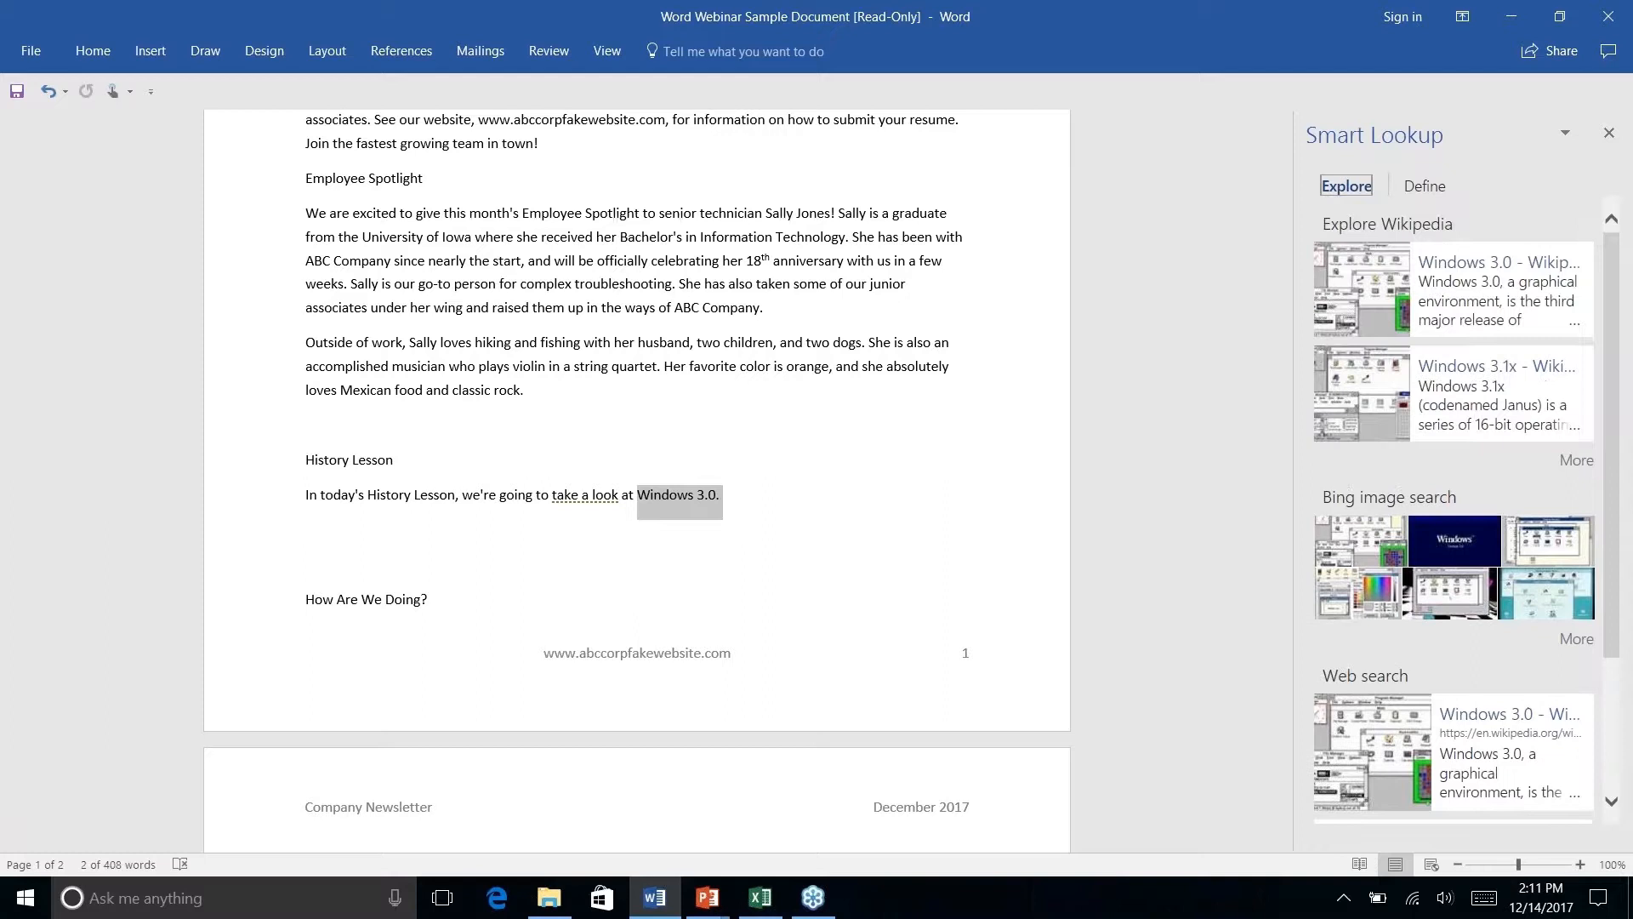
# - View the Windows 3.0 Wikipedia article from the lookup results, and close both the article and Smart Lookup
pyautogui.click(1481, 264)
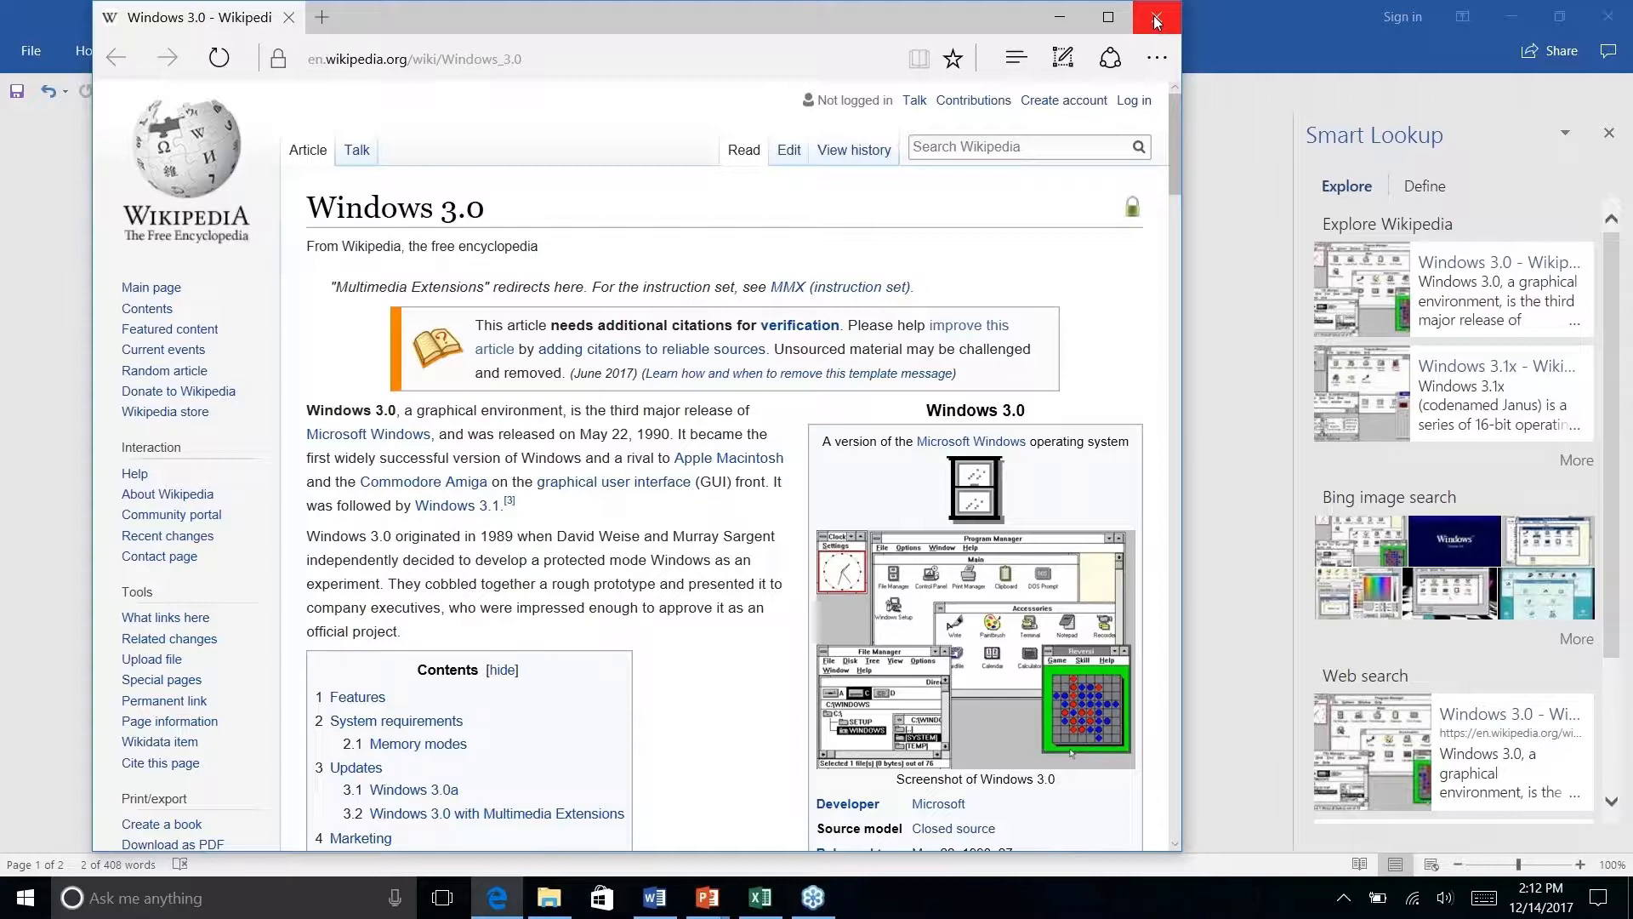
pyautogui.click(1156, 22)
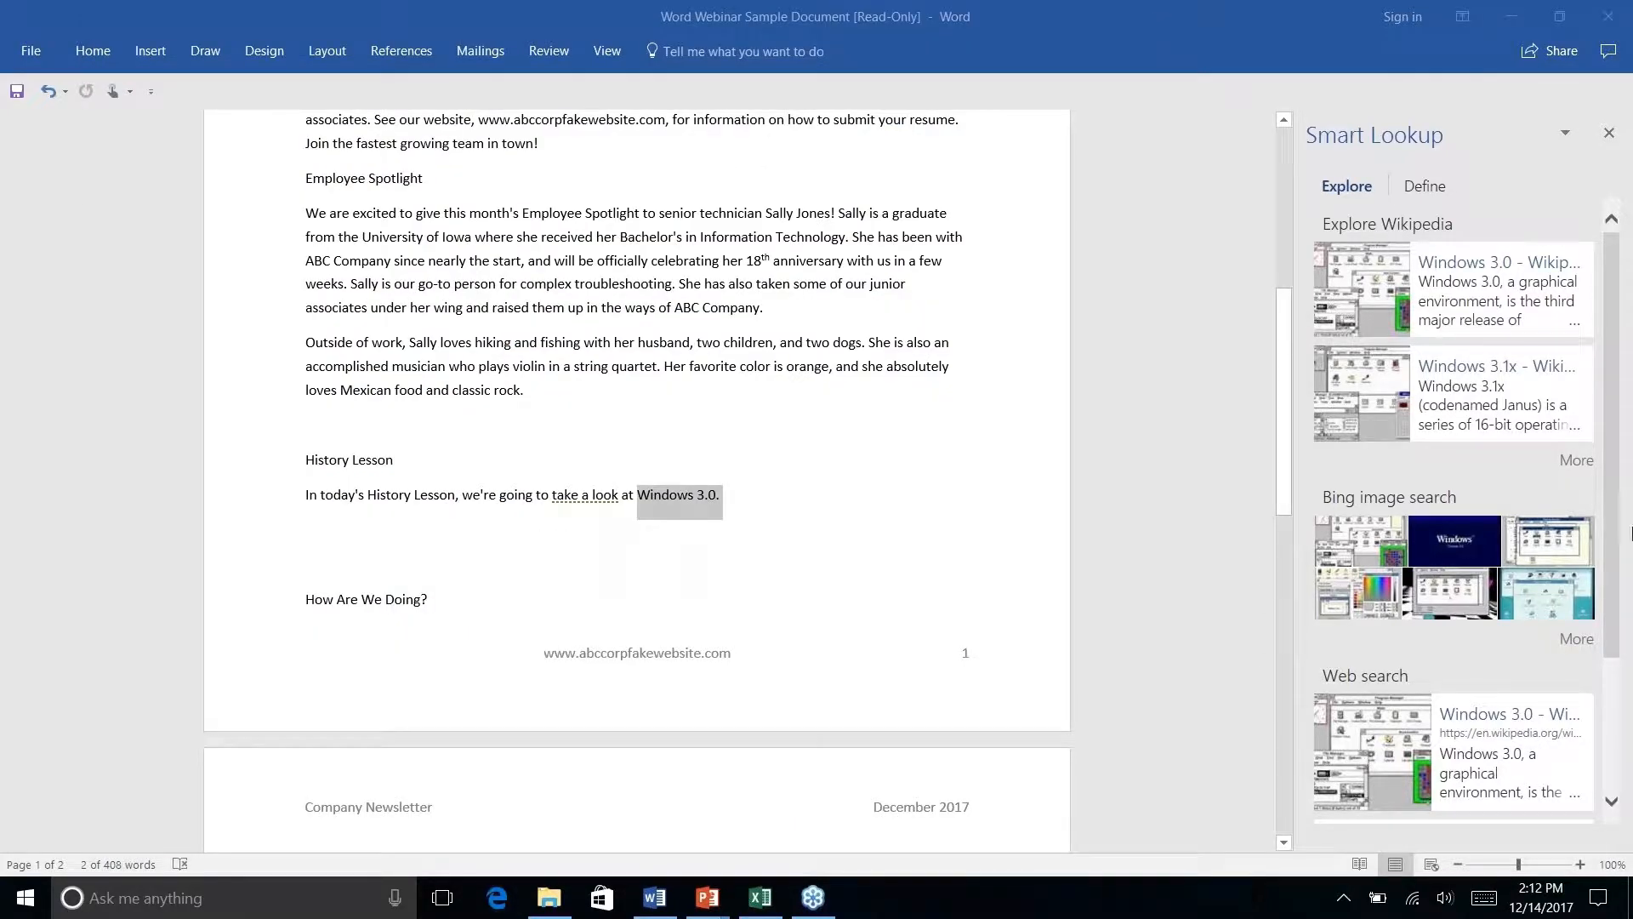
pyautogui.click(733, 497)
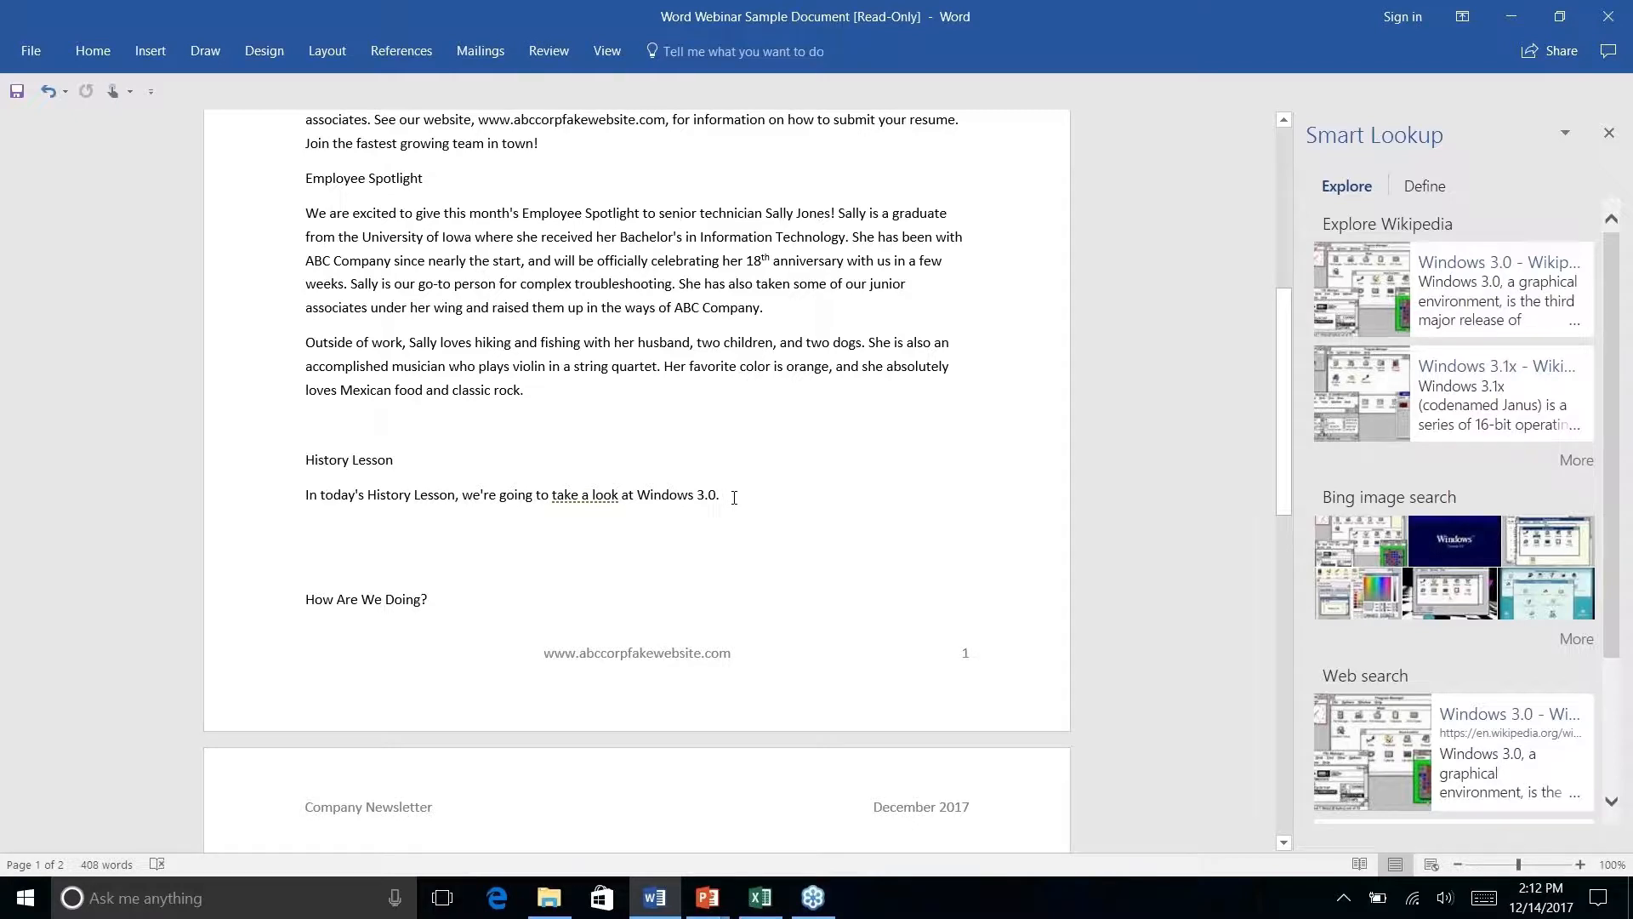
pyautogui.click(1609, 133)
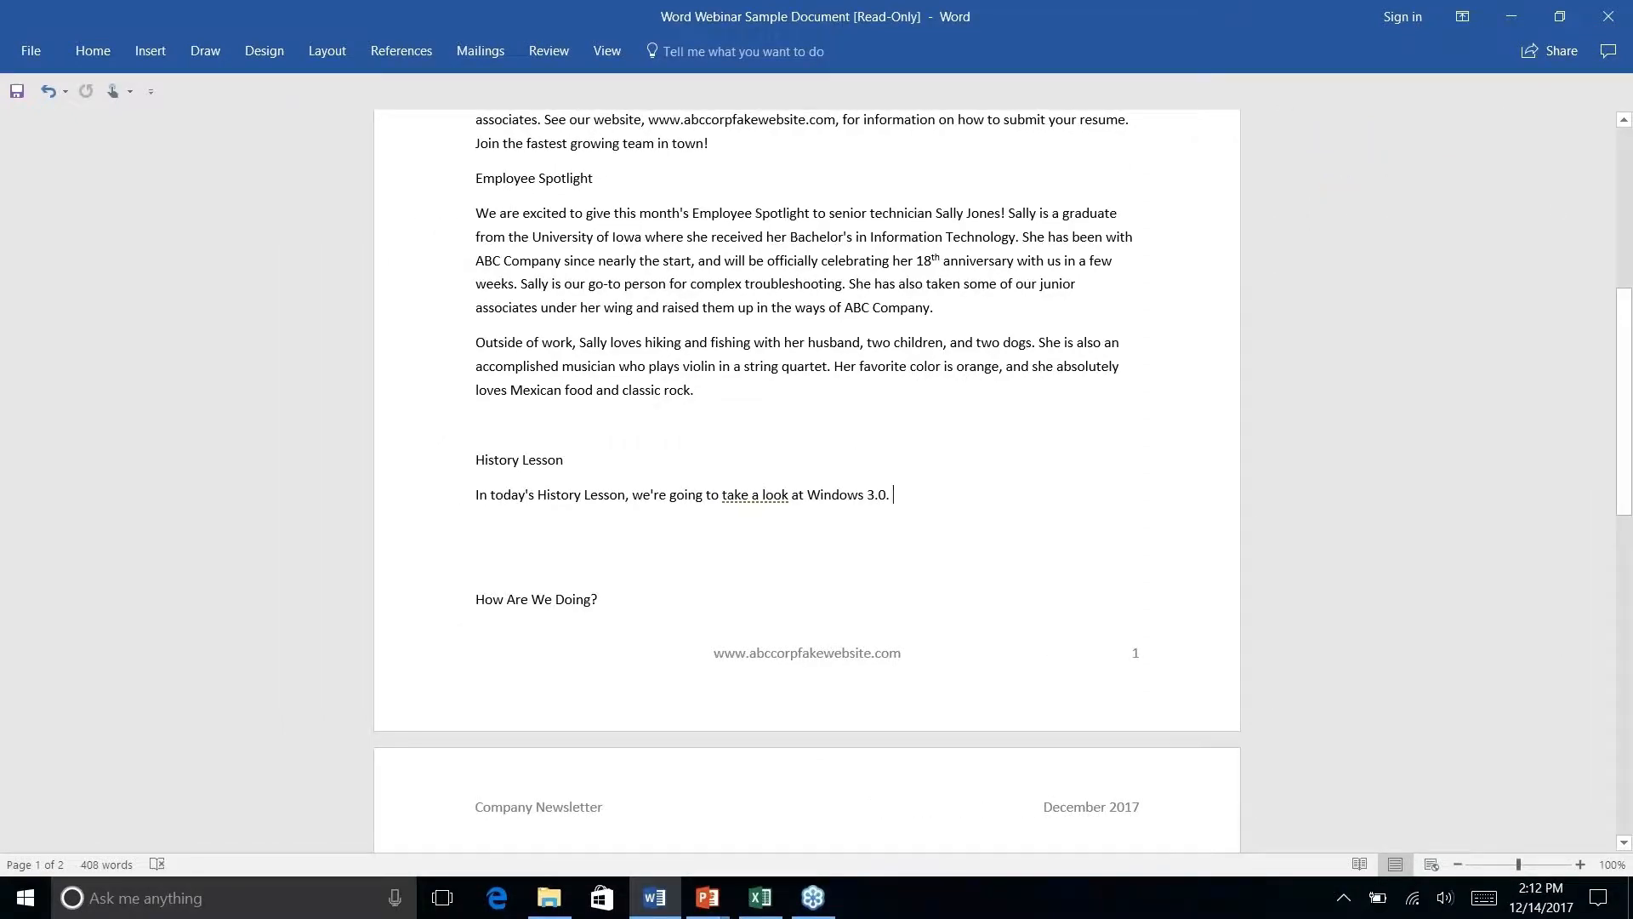
# - Check the available citation styles without changing the style, and search Researcher for "windows 3.0"
pyautogui.click(407, 50)
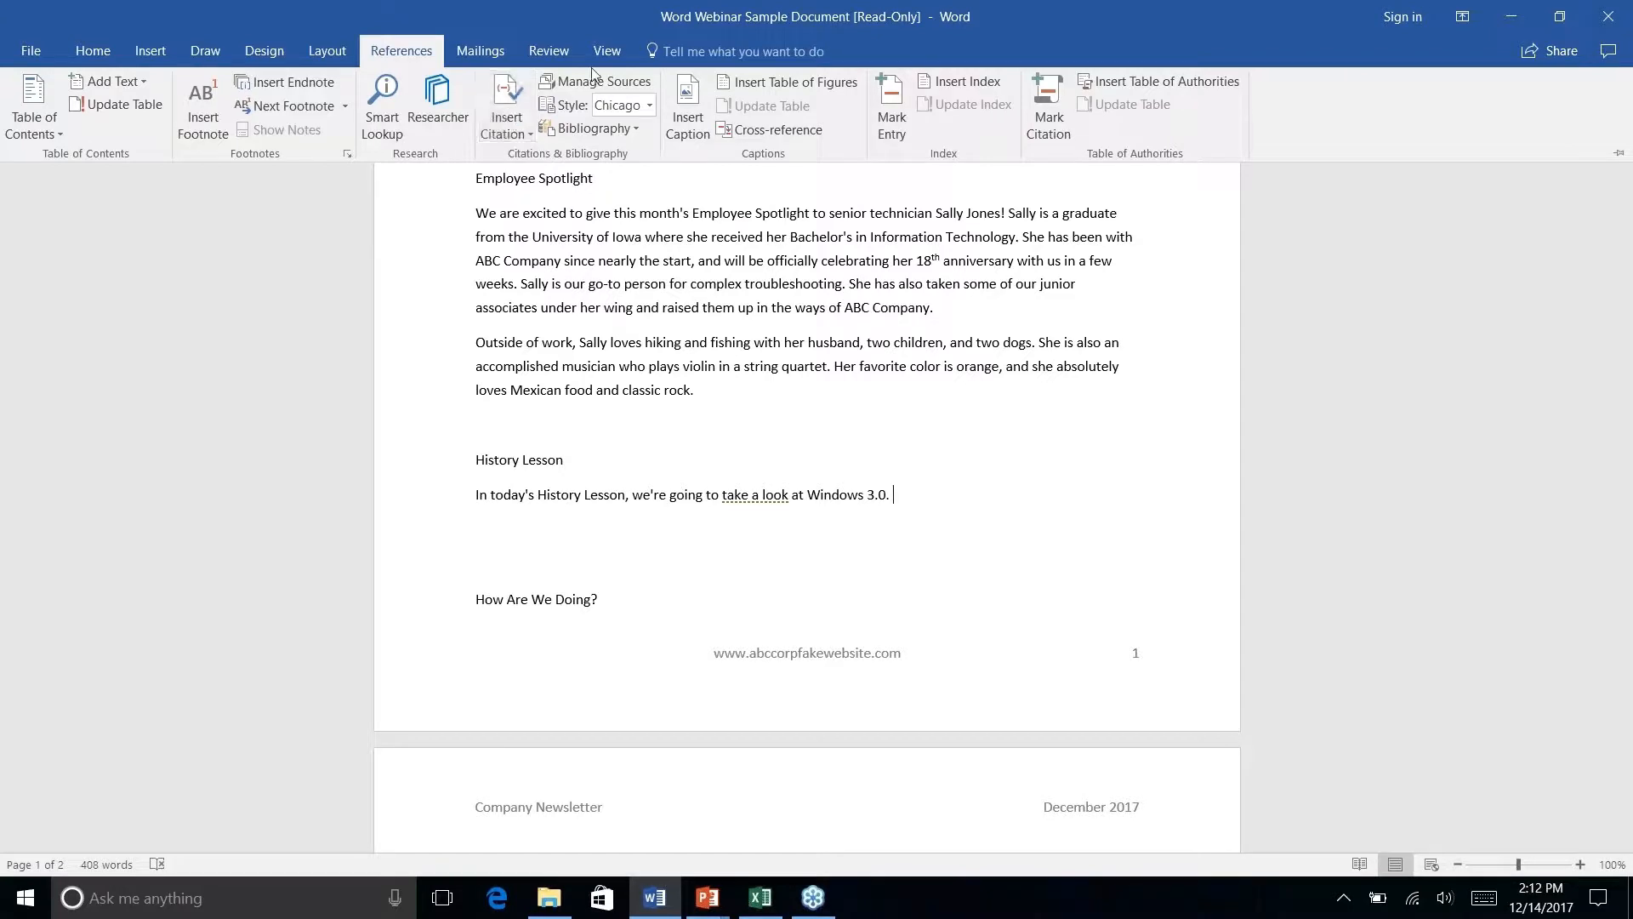
pyautogui.click(649, 107)
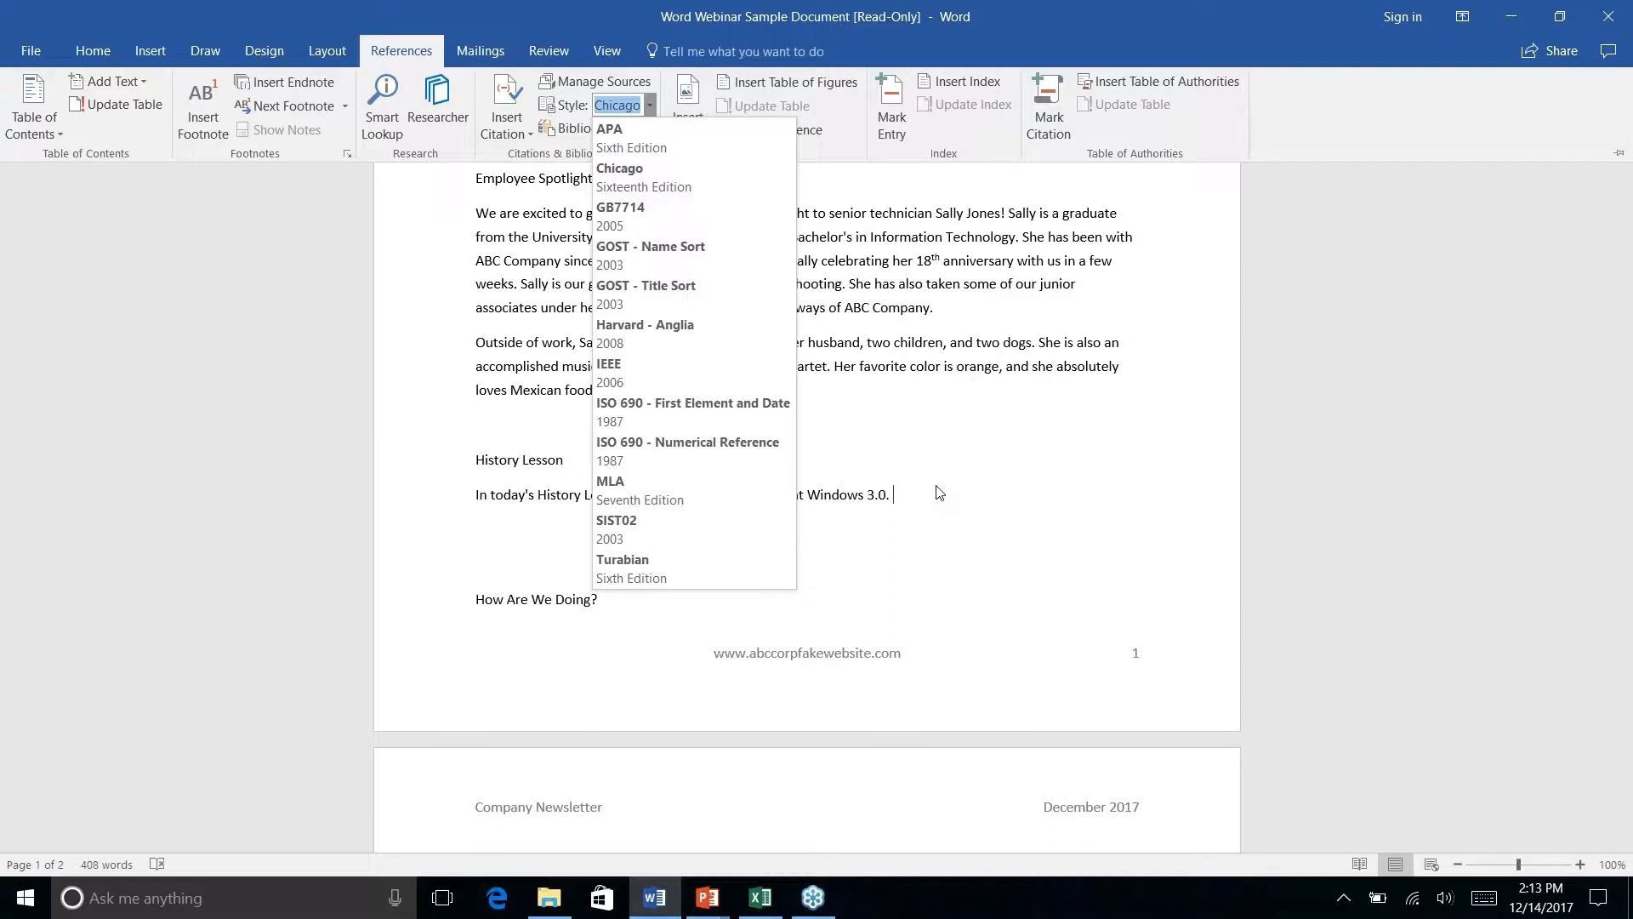
pyautogui.click(445, 118)
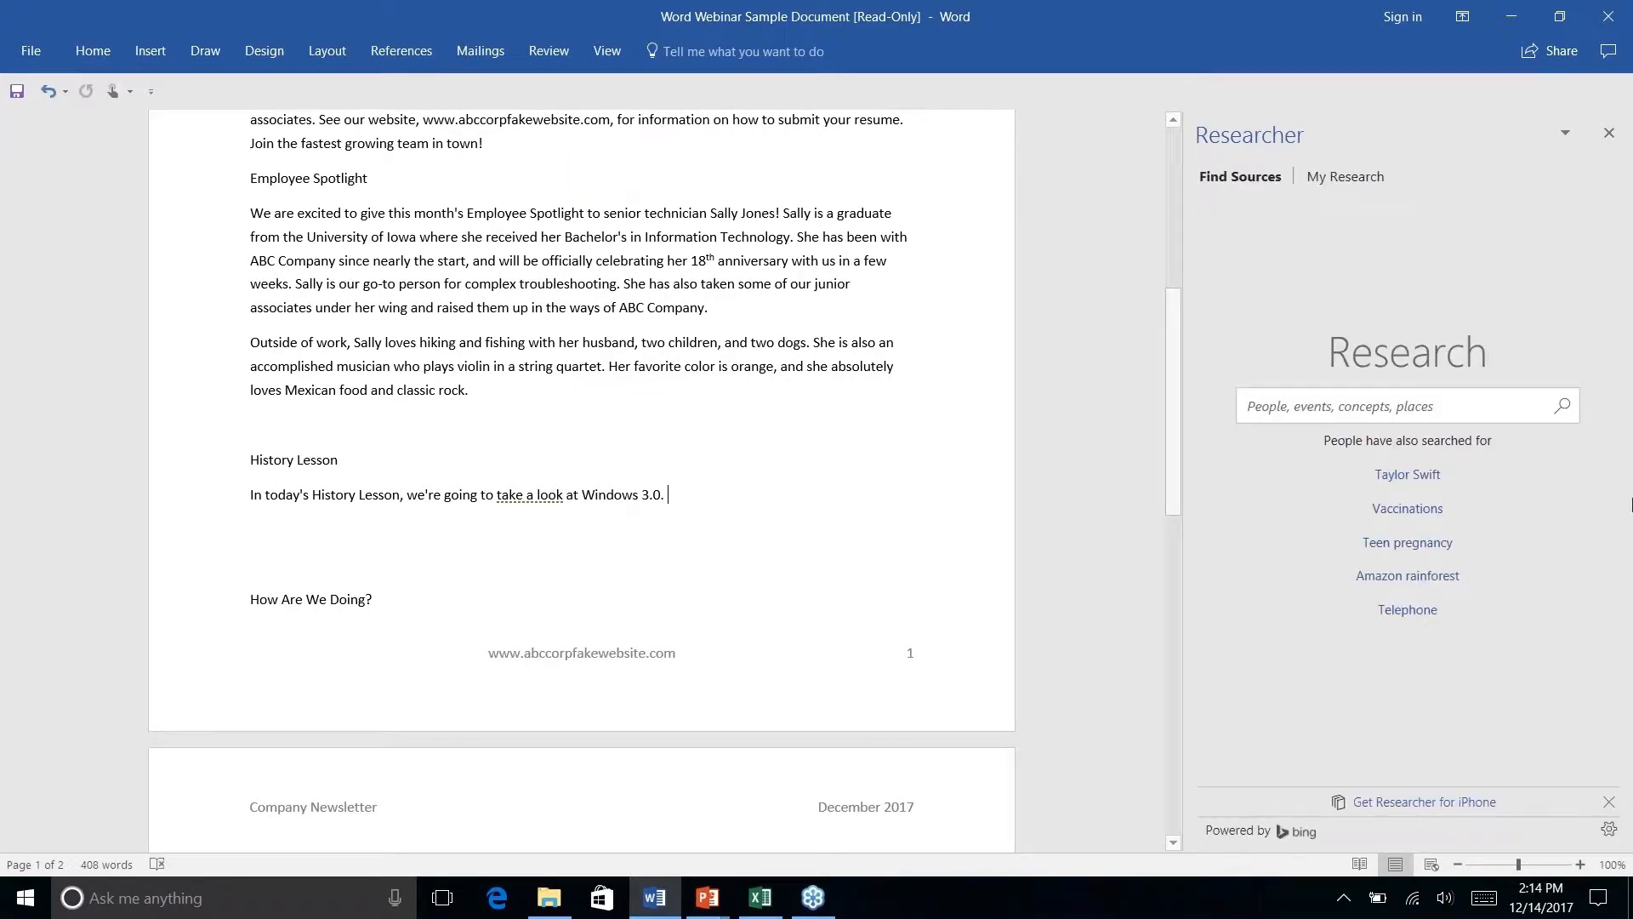
pyautogui.click(1450, 406)
pyautogui.write('windows')
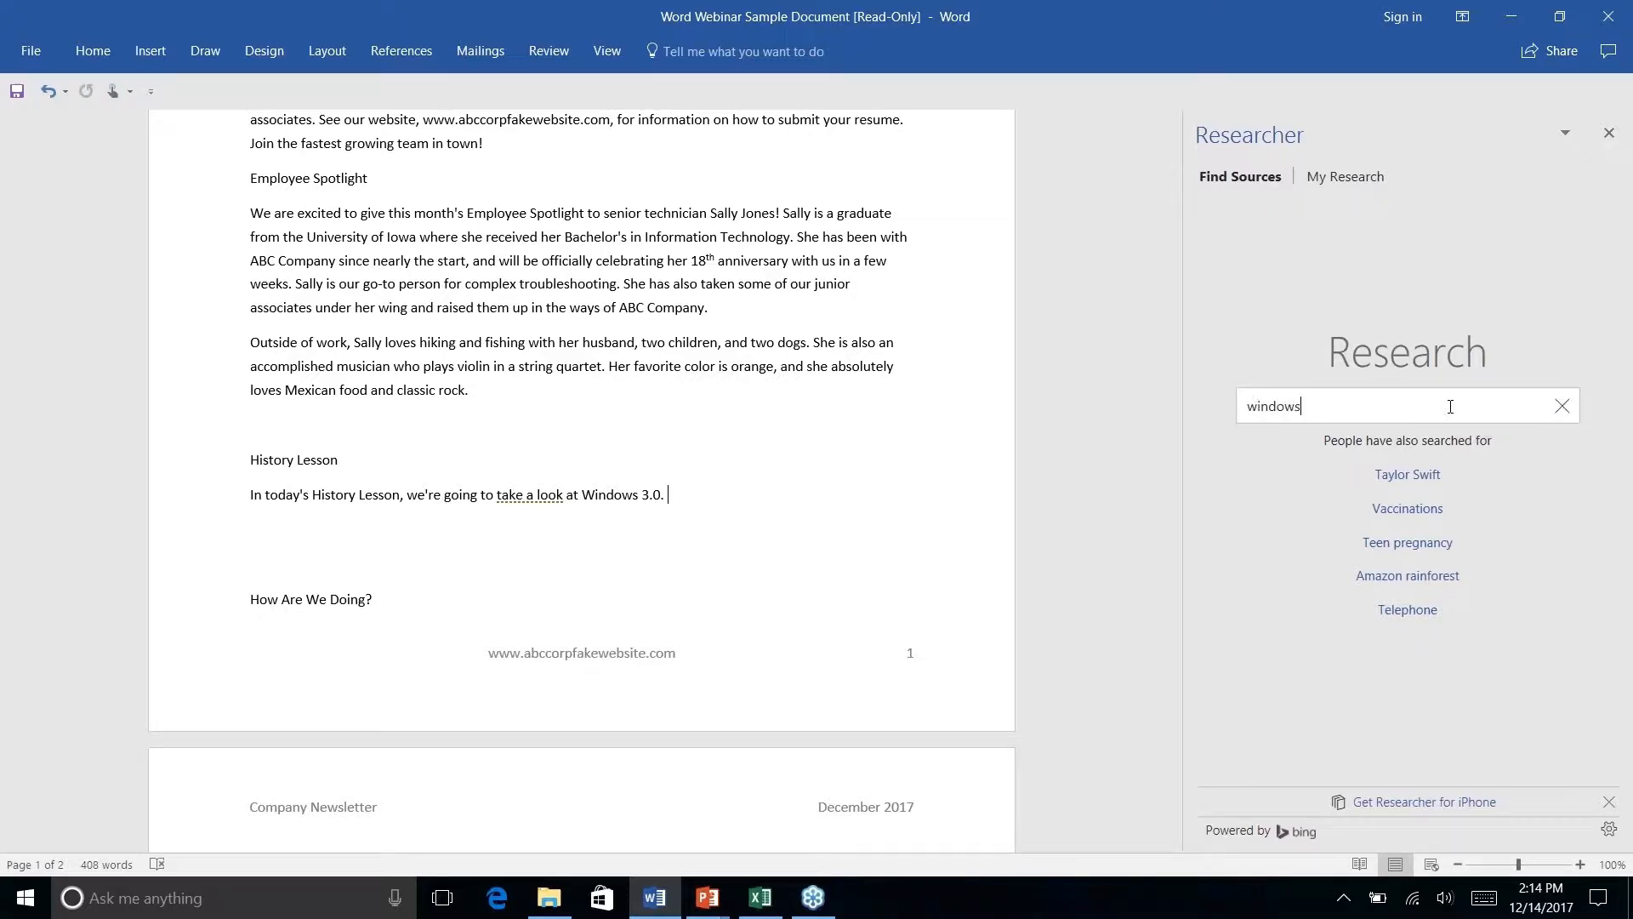
pyautogui.write(' 3.0')
pyautogui.press('Return')
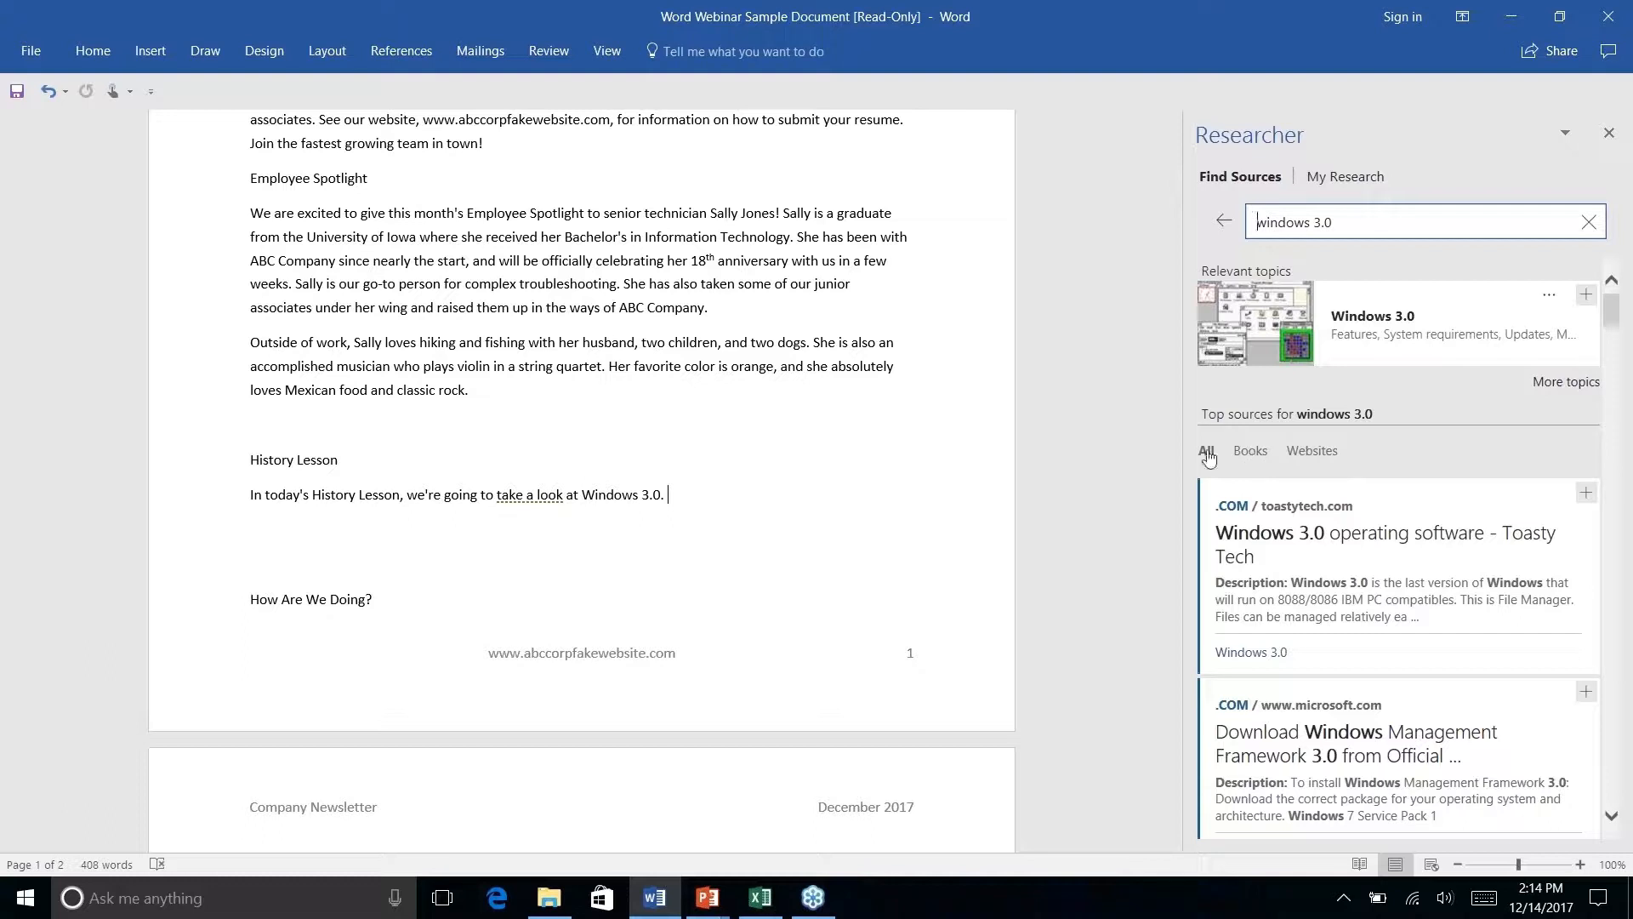
# - Filter the Researcher sources to Books, restore All, and browse the full list of top sources
pyautogui.click(1253, 455)
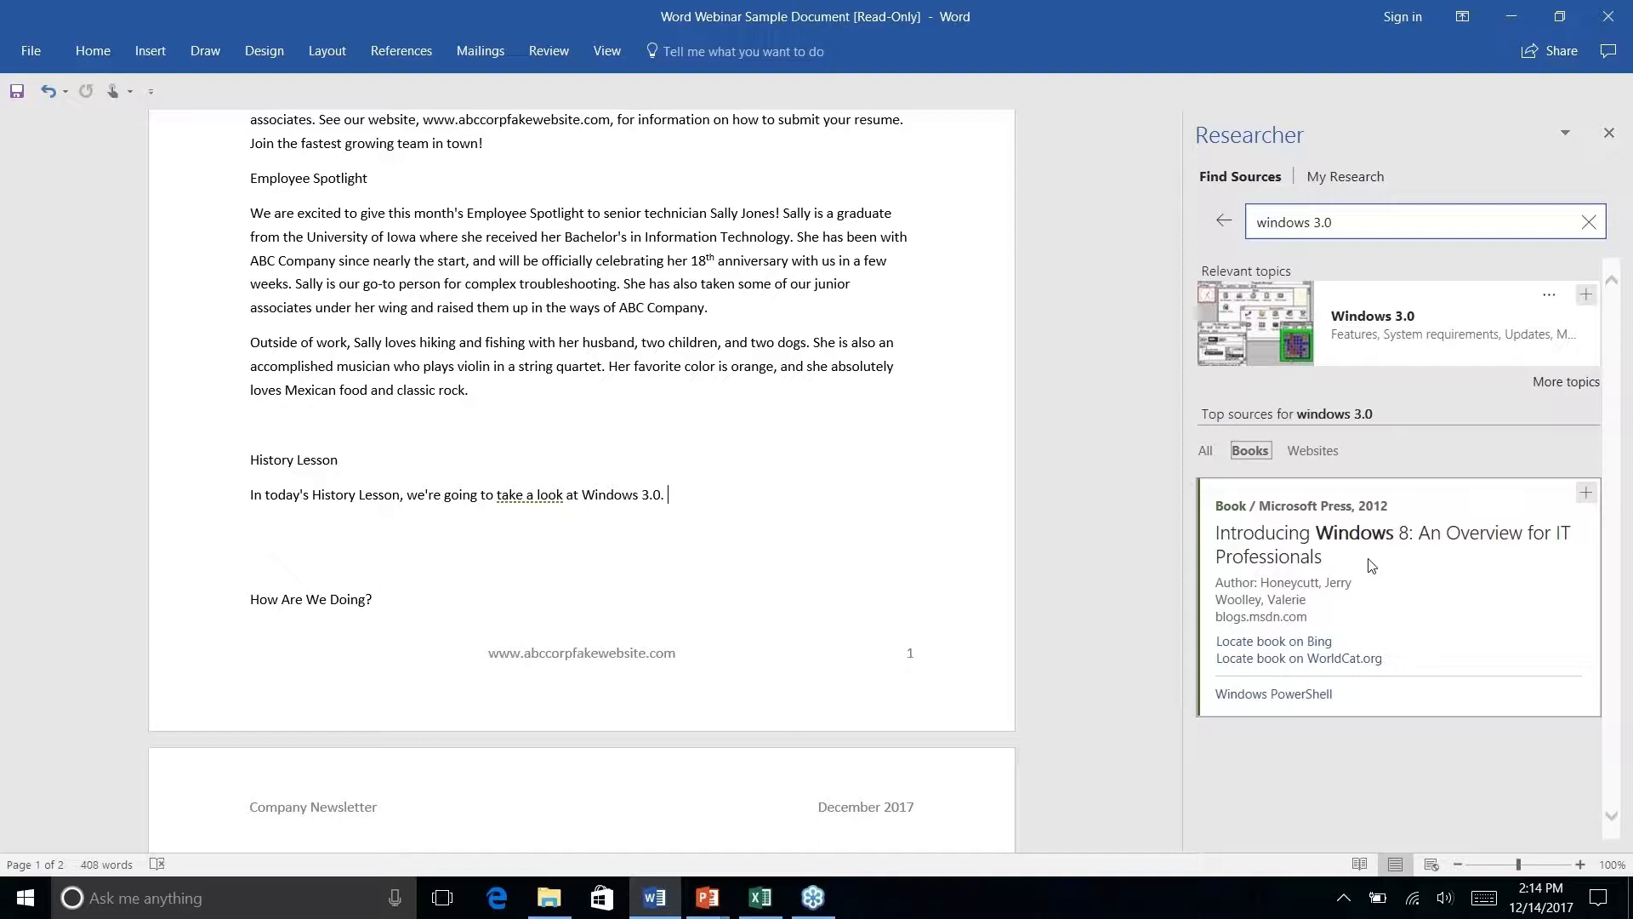
pyautogui.click(1205, 453)
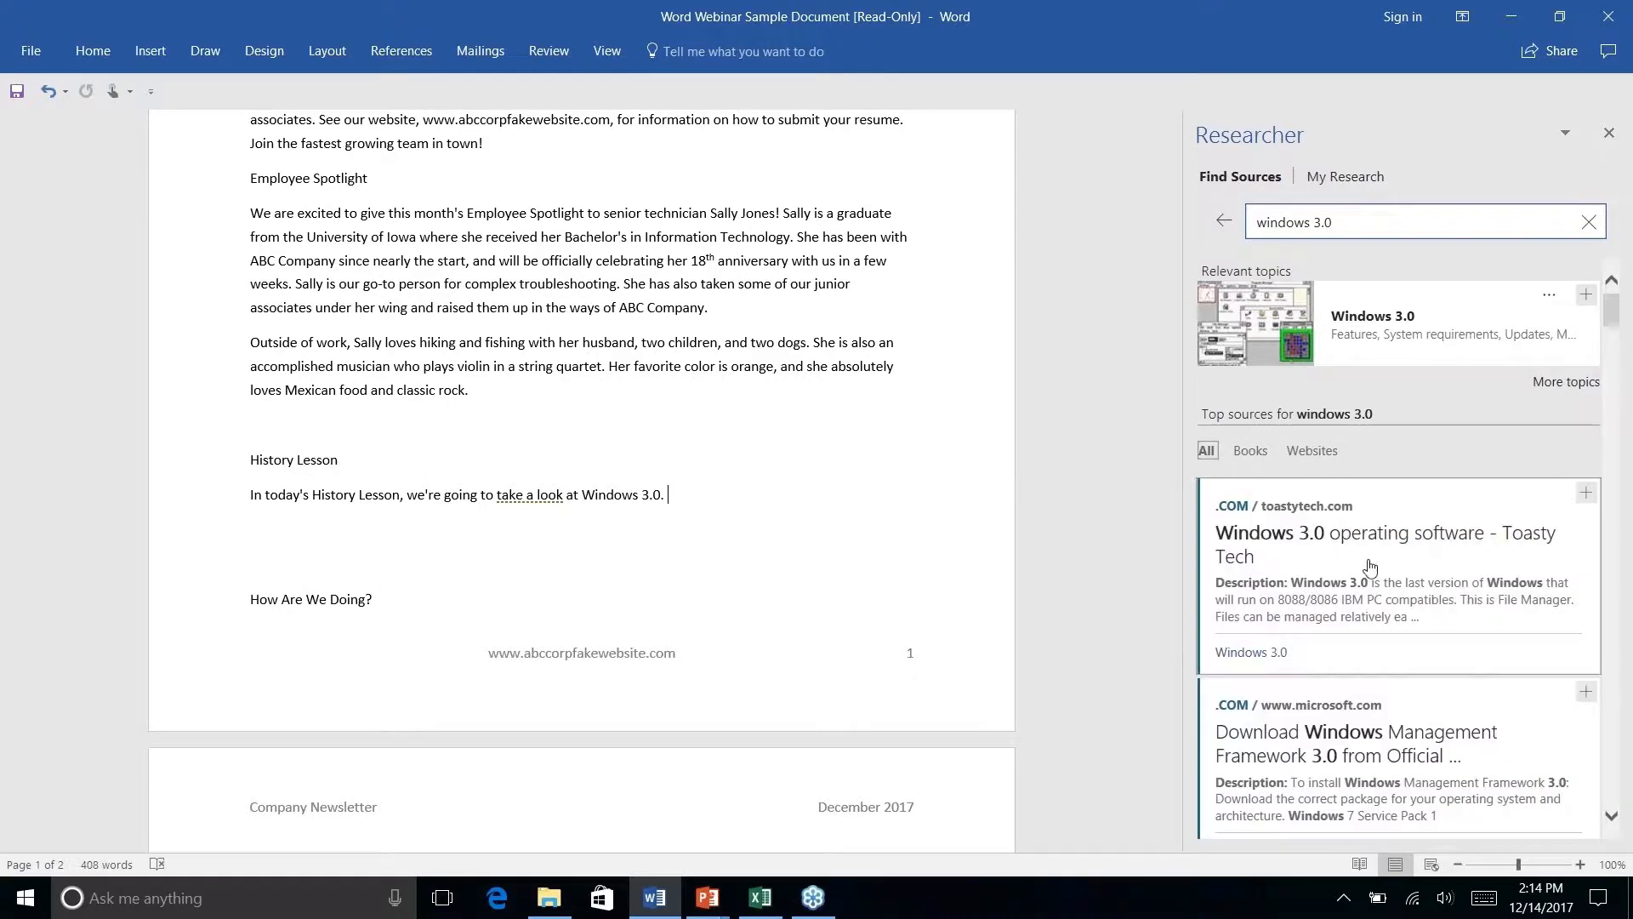
pyautogui.scroll(-5, 1447, 566)
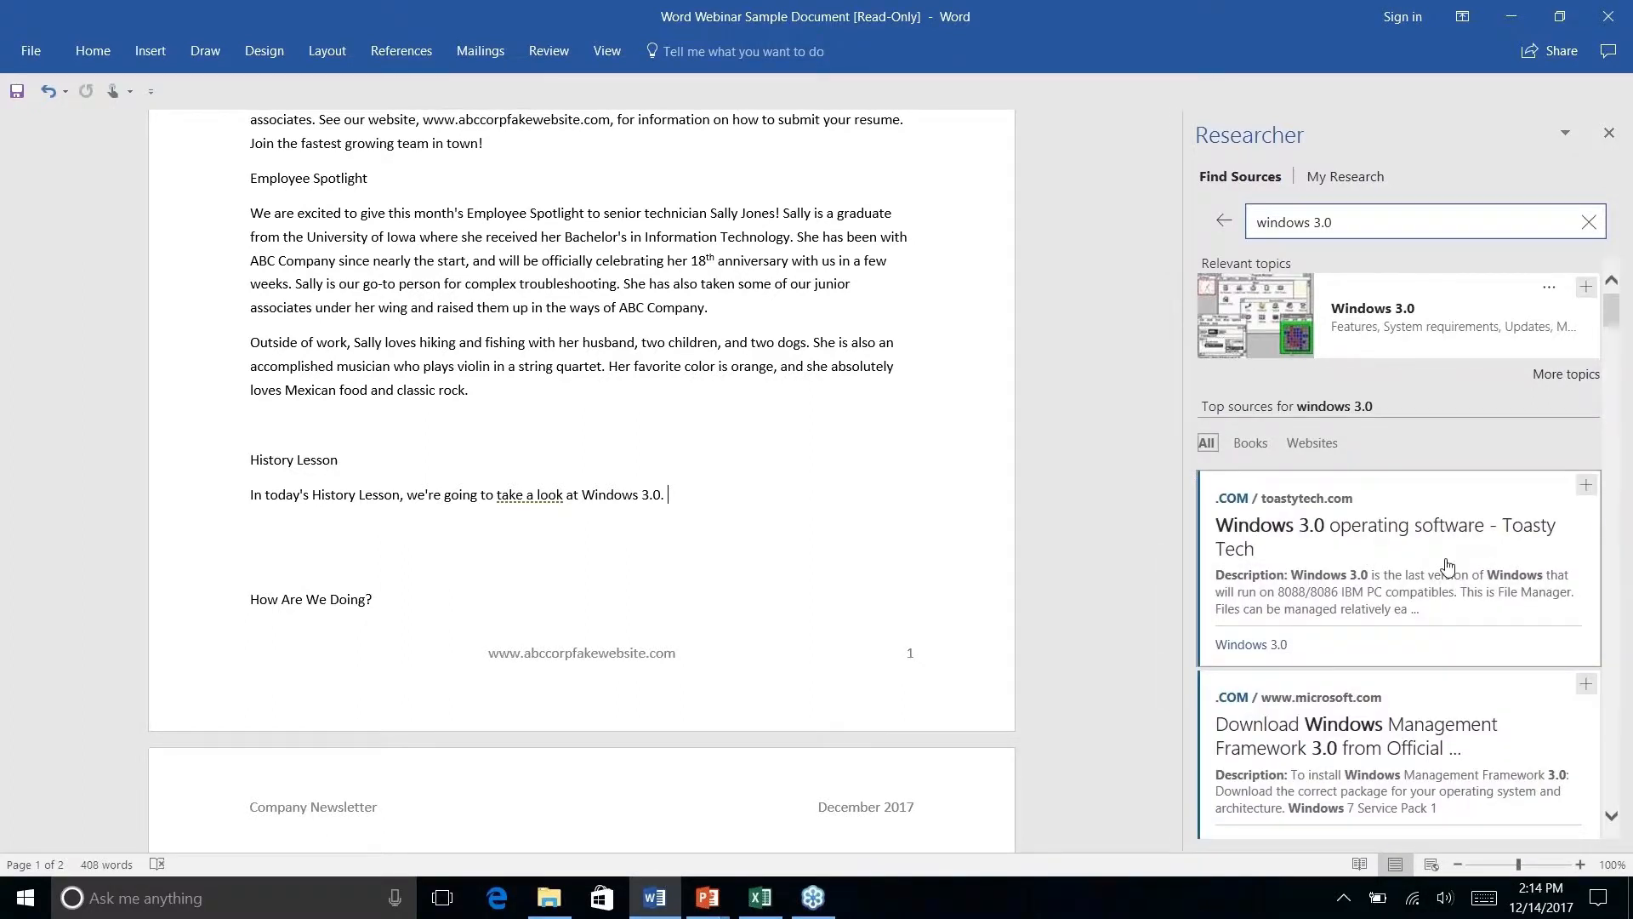
pyautogui.scroll(5, 1447, 566)
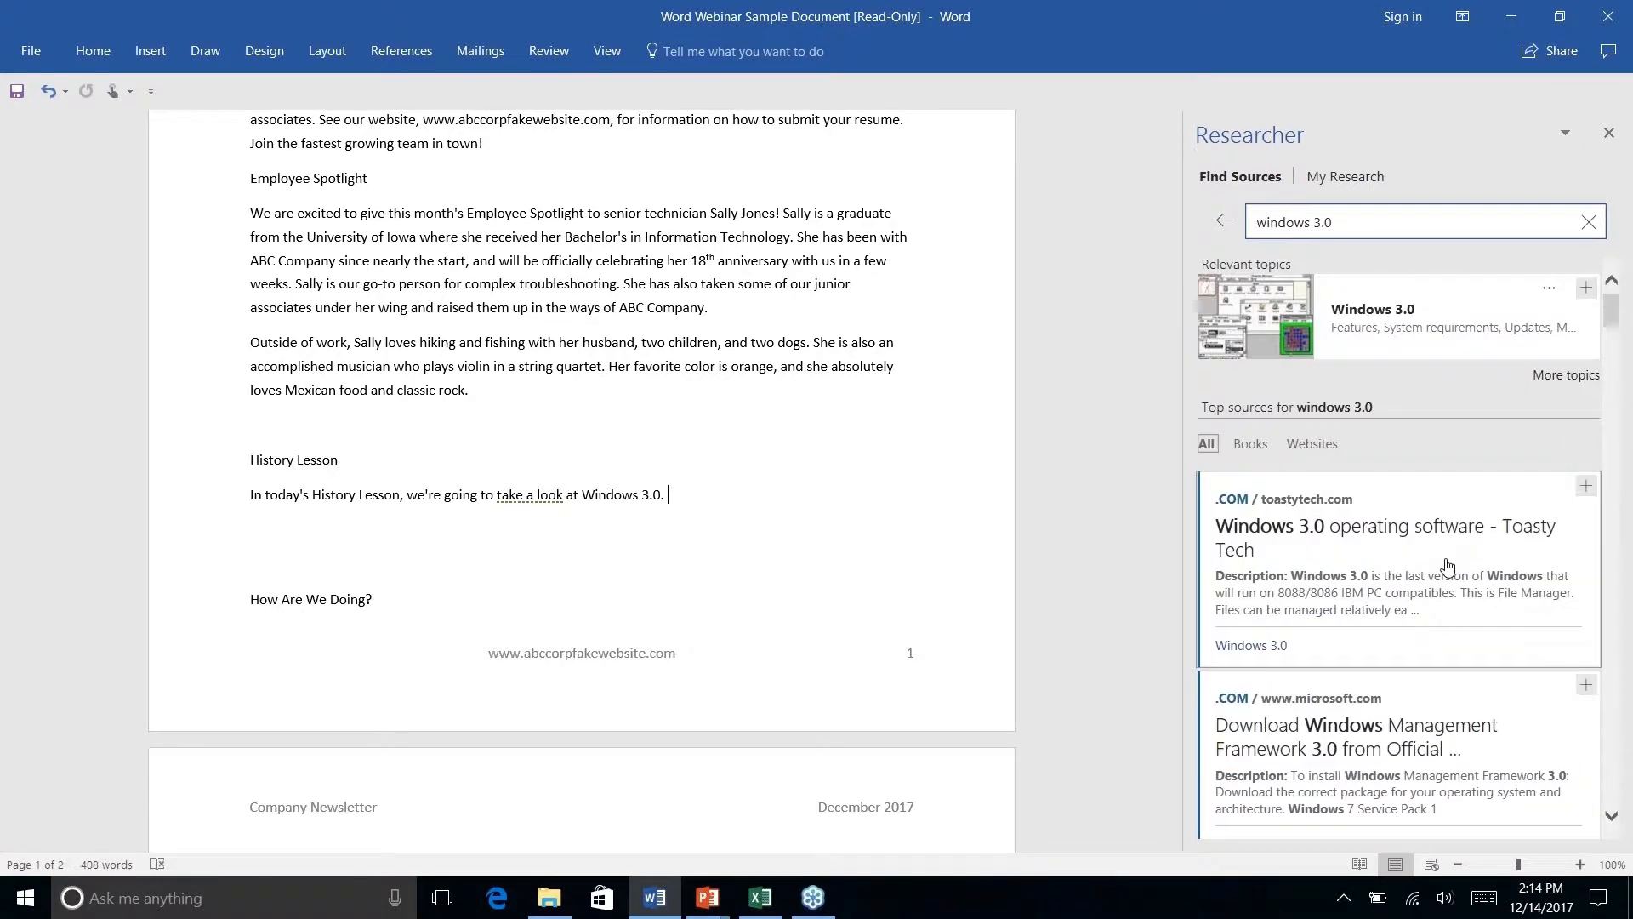
pyautogui.scroll(-7, 1447, 565)
pyautogui.scroll(-8, 1447, 566)
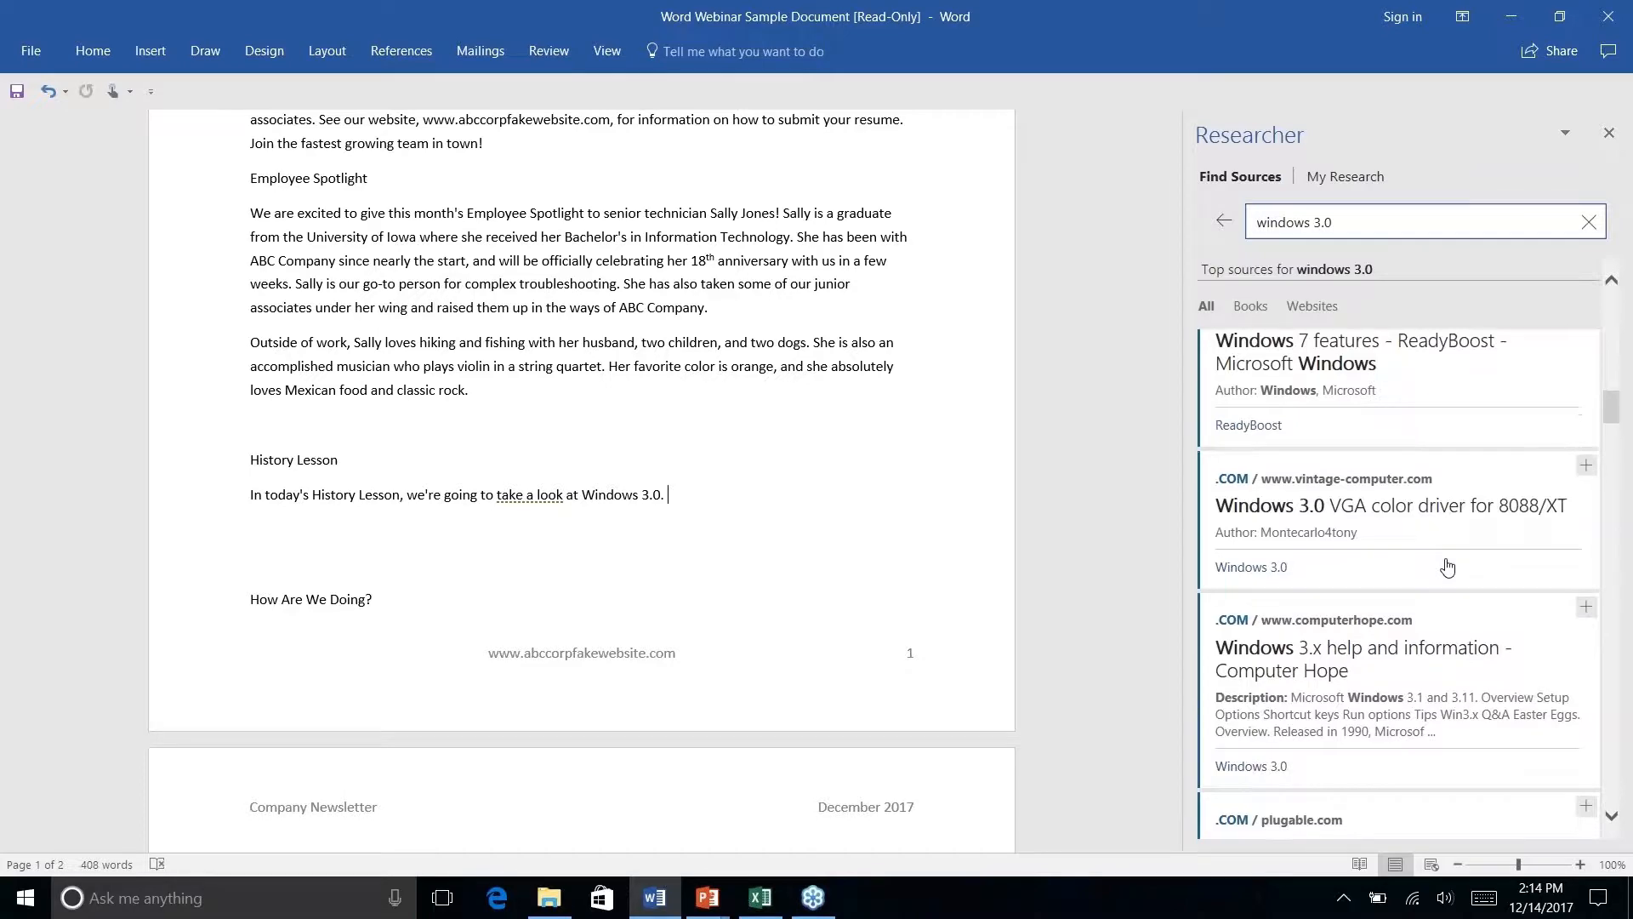
# - Browse the "windows 3.0" sources and preview the toastytech.com "Windows 3.0 operating software" source, returning to the results
pyautogui.scroll(-5, 1447, 566)
pyautogui.scroll(8, 1447, 565)
pyautogui.scroll(3, 1447, 565)
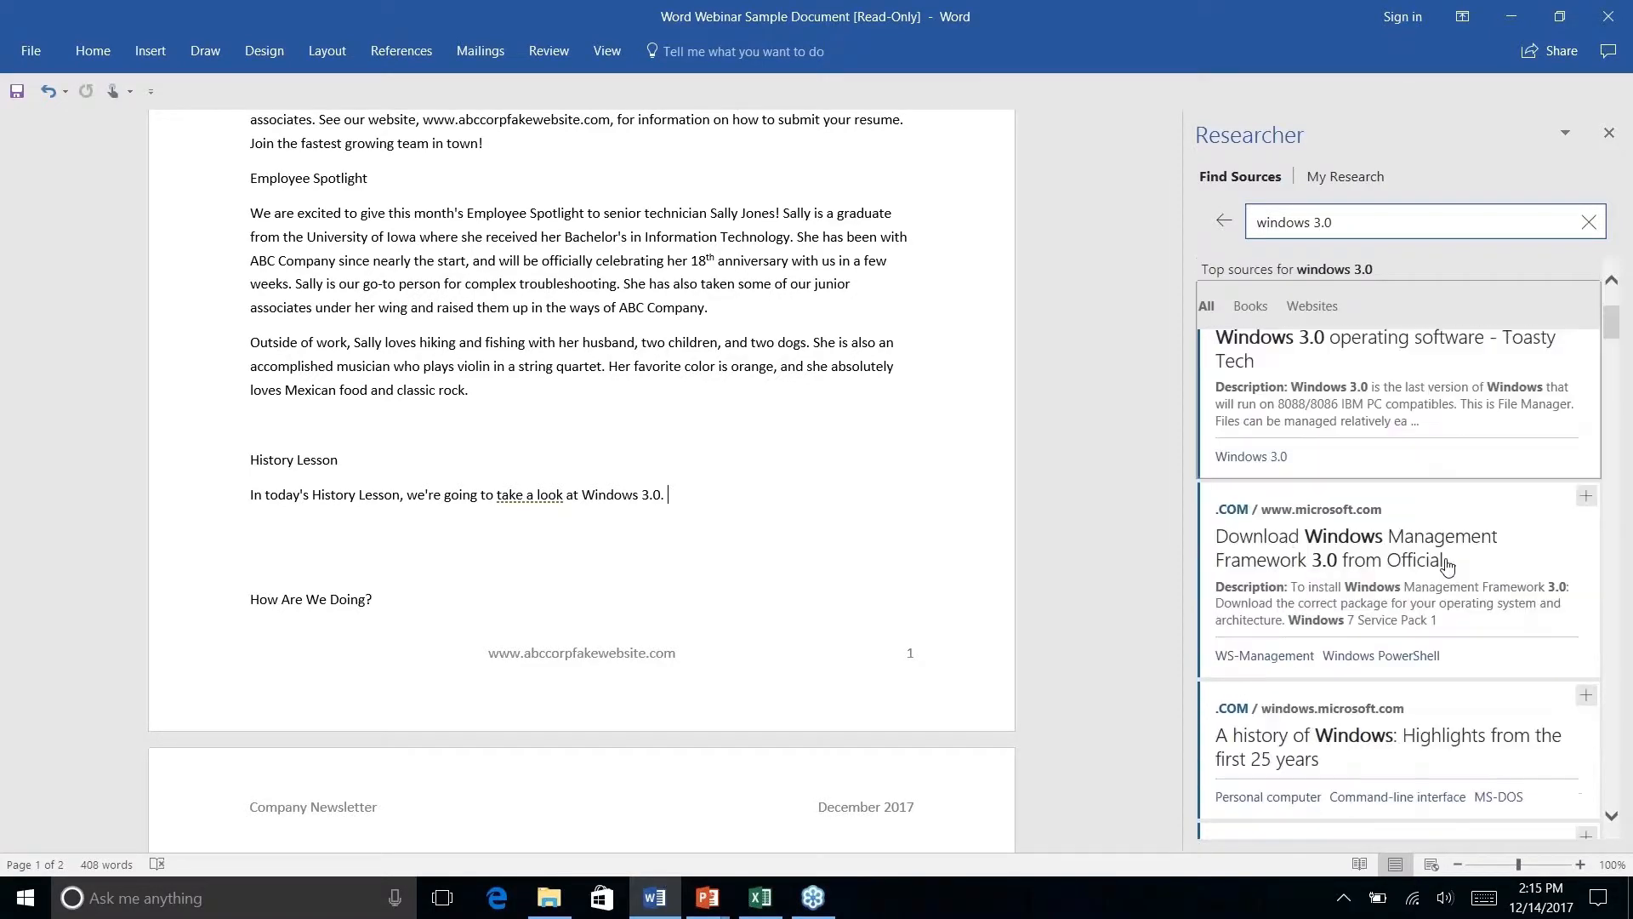
pyautogui.scroll(3, 1447, 566)
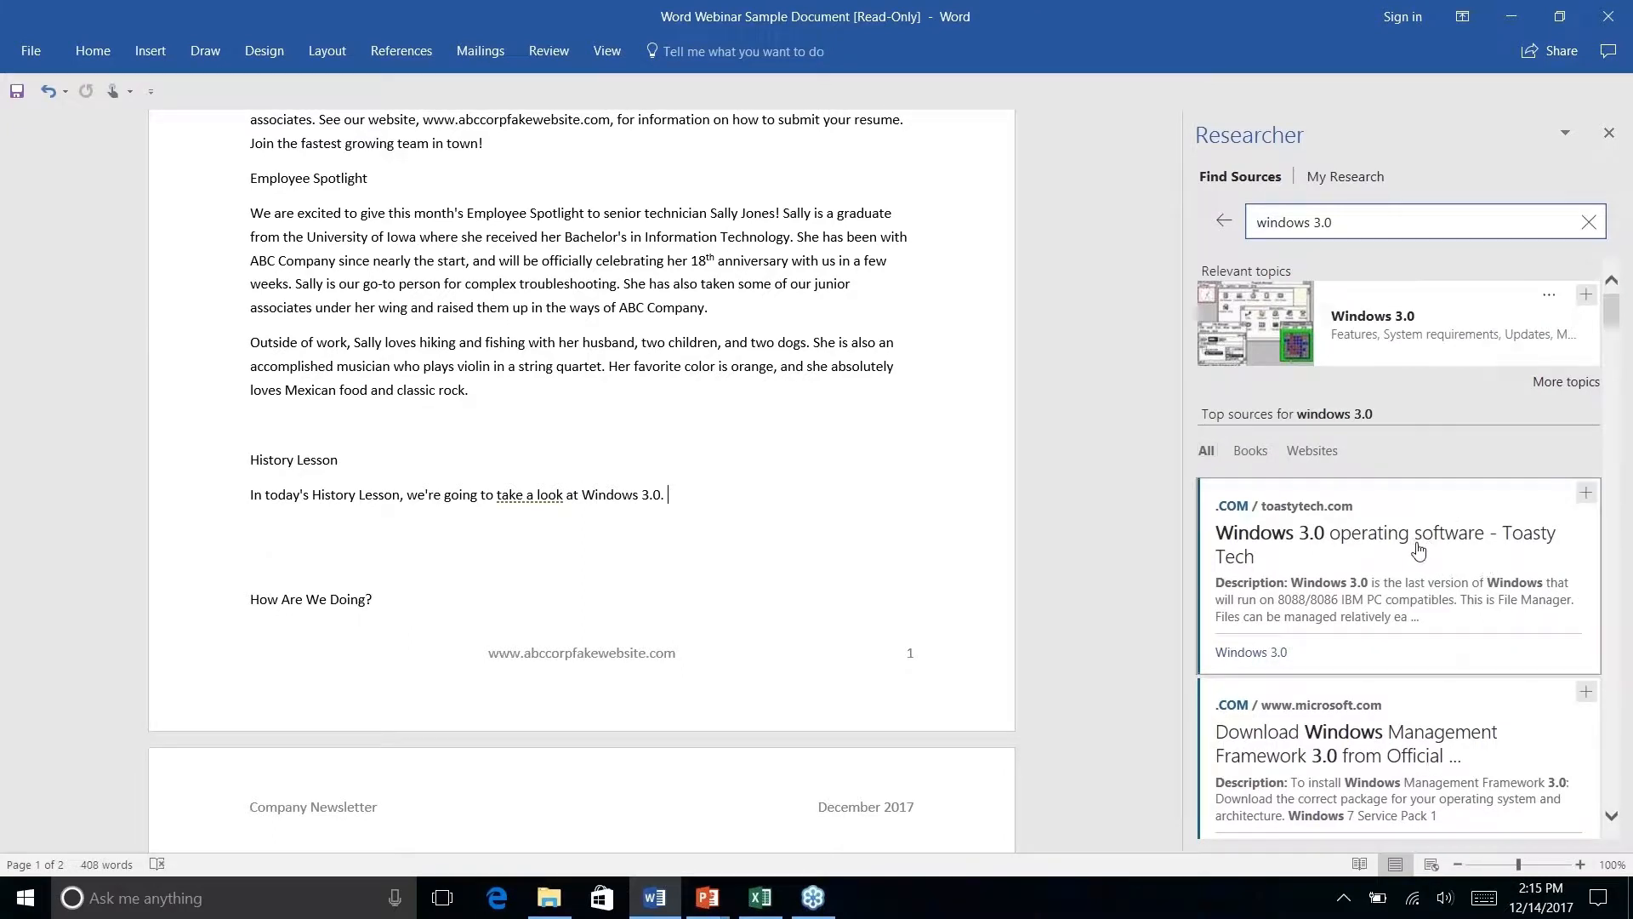
pyautogui.click(1418, 551)
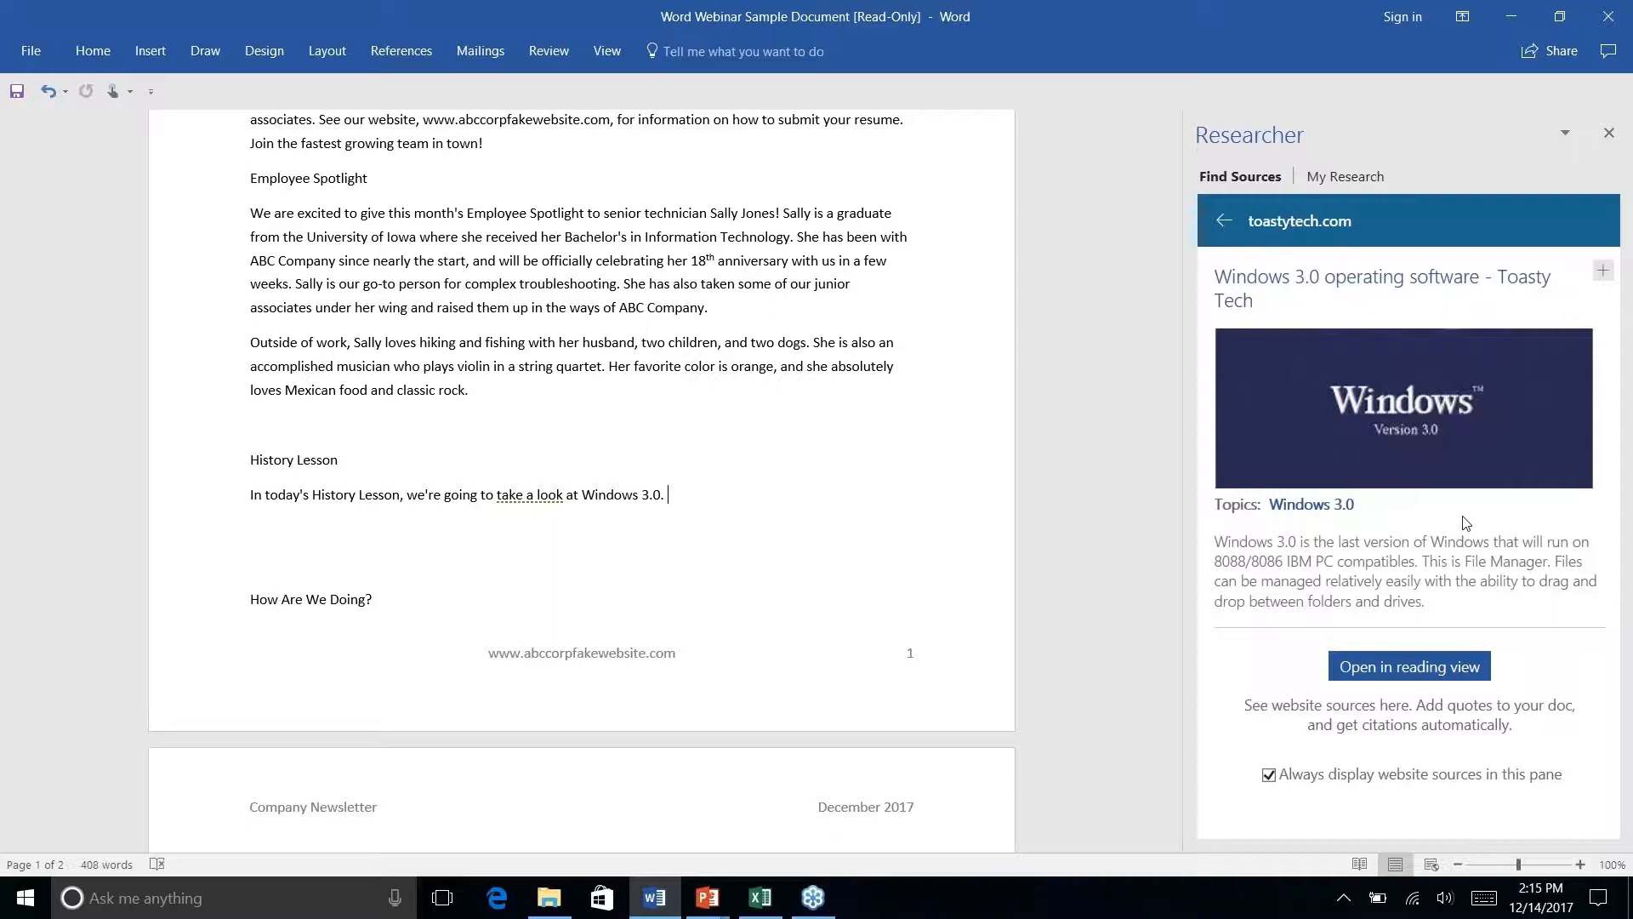
pyautogui.click(1223, 223)
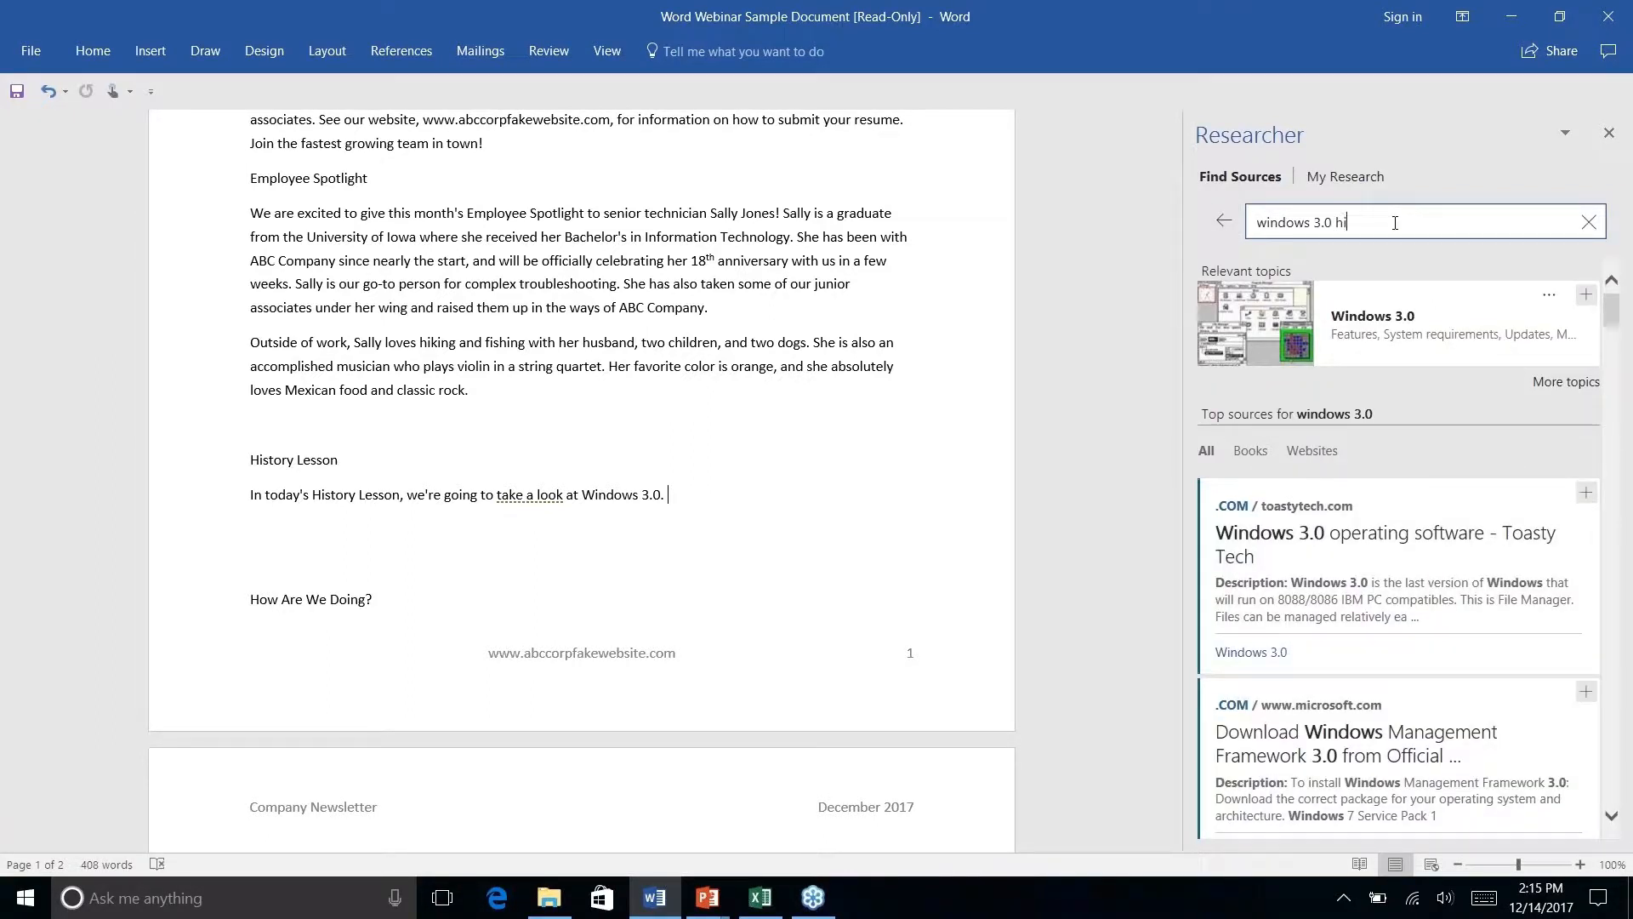
# - Search Researcher for "windows 3.0 history", preview the ITProPortal article on Windows 3.0's 20 years, and return to the sources
pyautogui.write('tory')
pyautogui.press('Return')
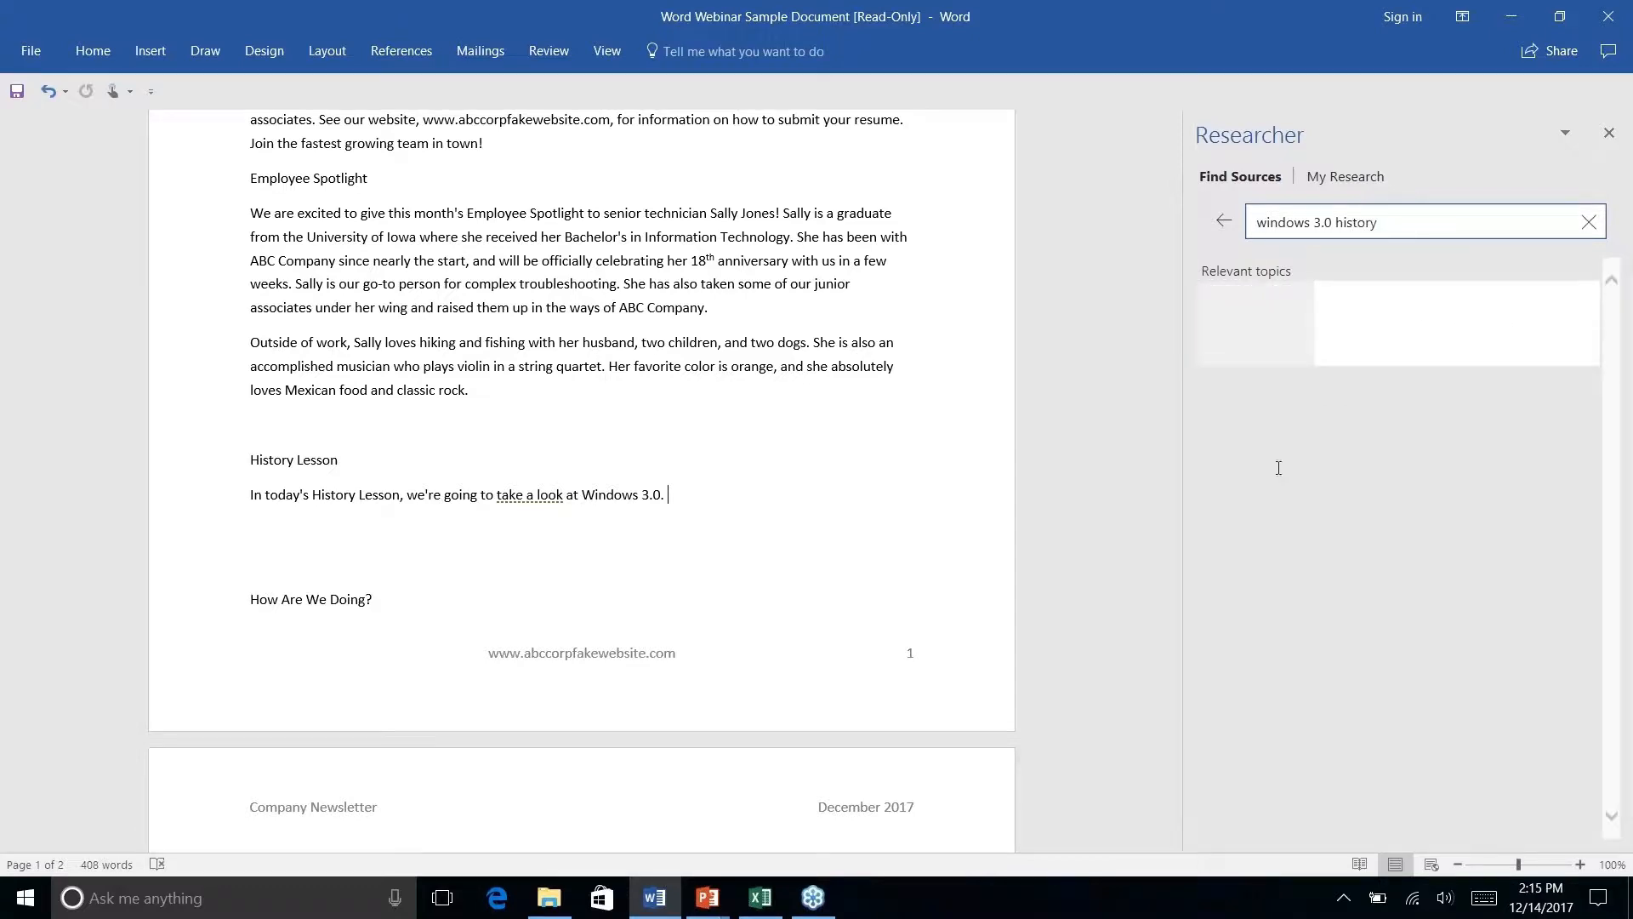
pyautogui.scroll(-3, 1459, 574)
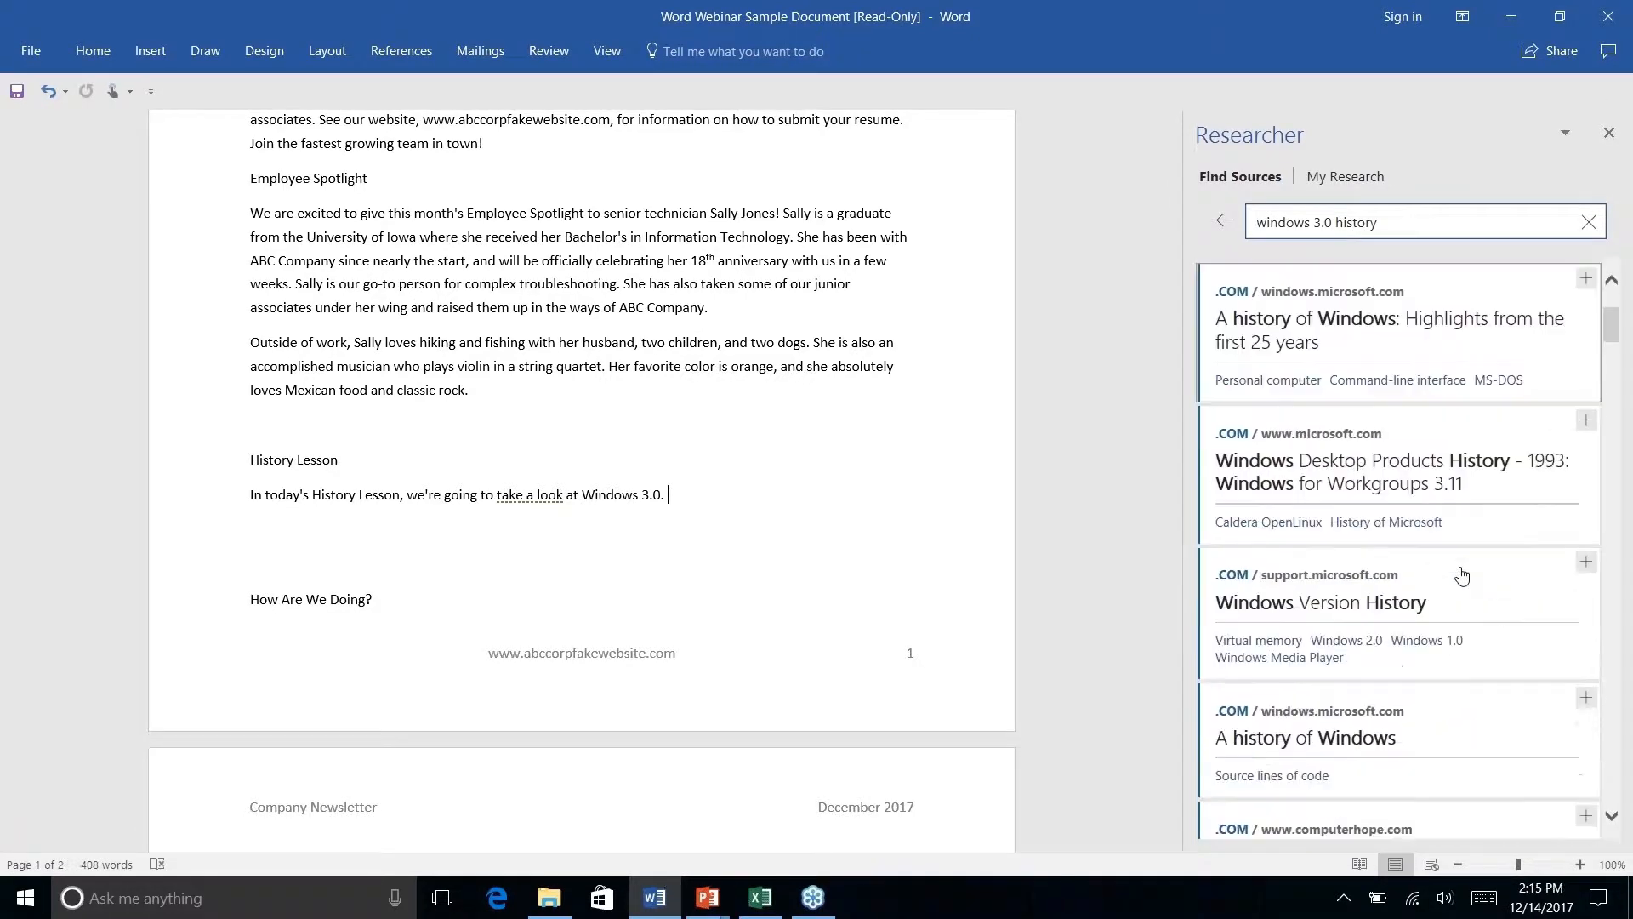
pyautogui.scroll(-8, 1459, 574)
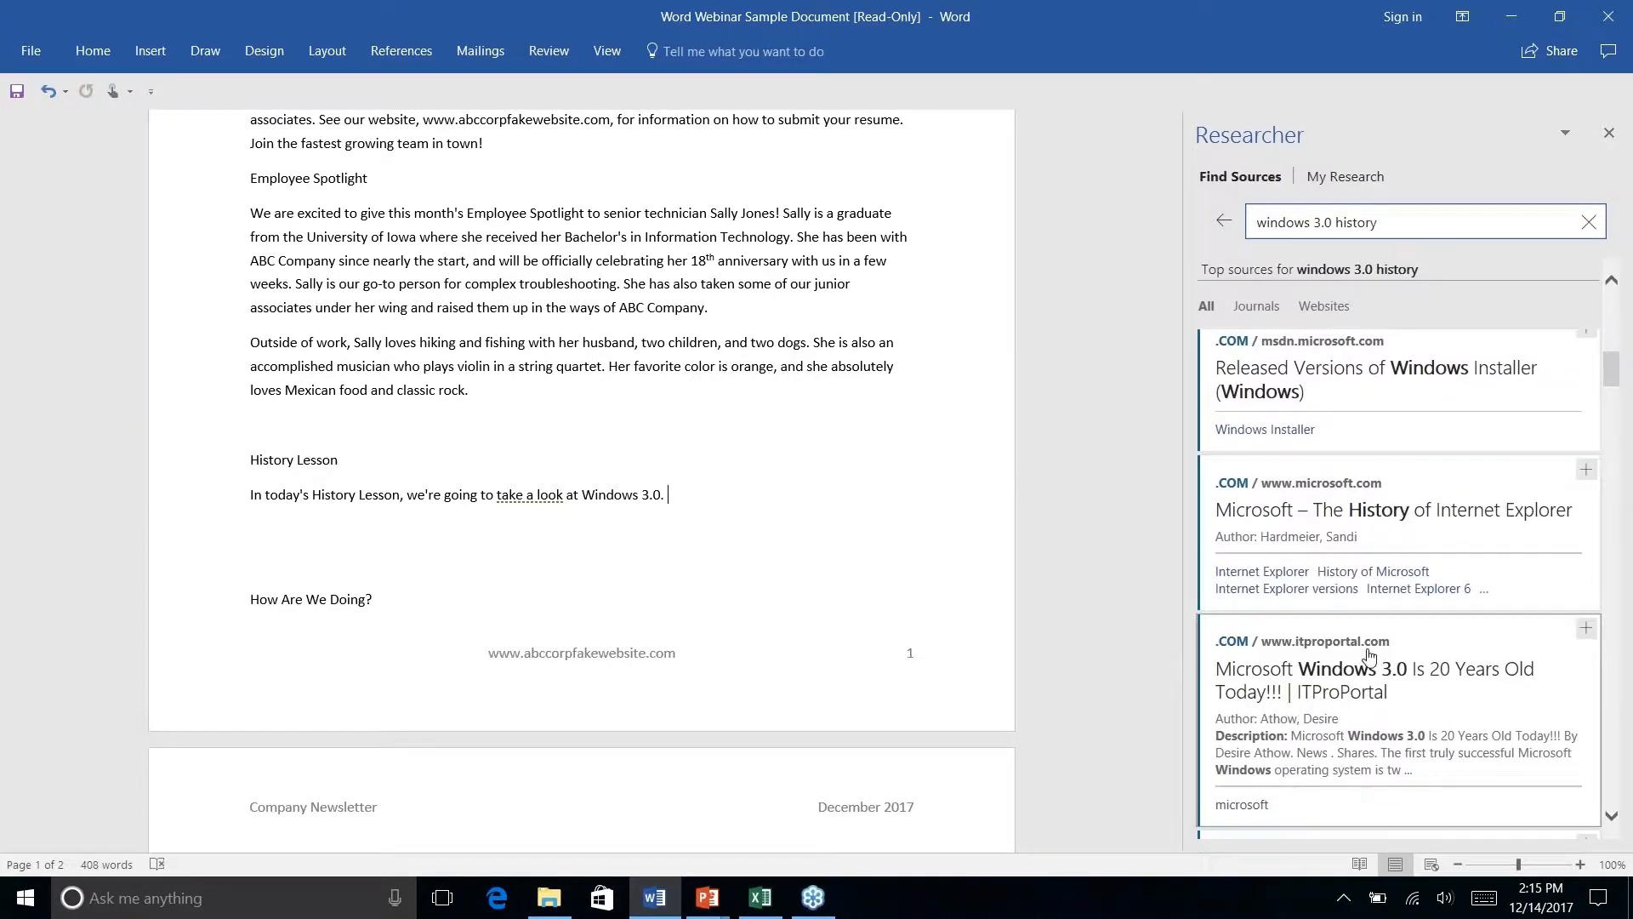
pyautogui.click(1369, 685)
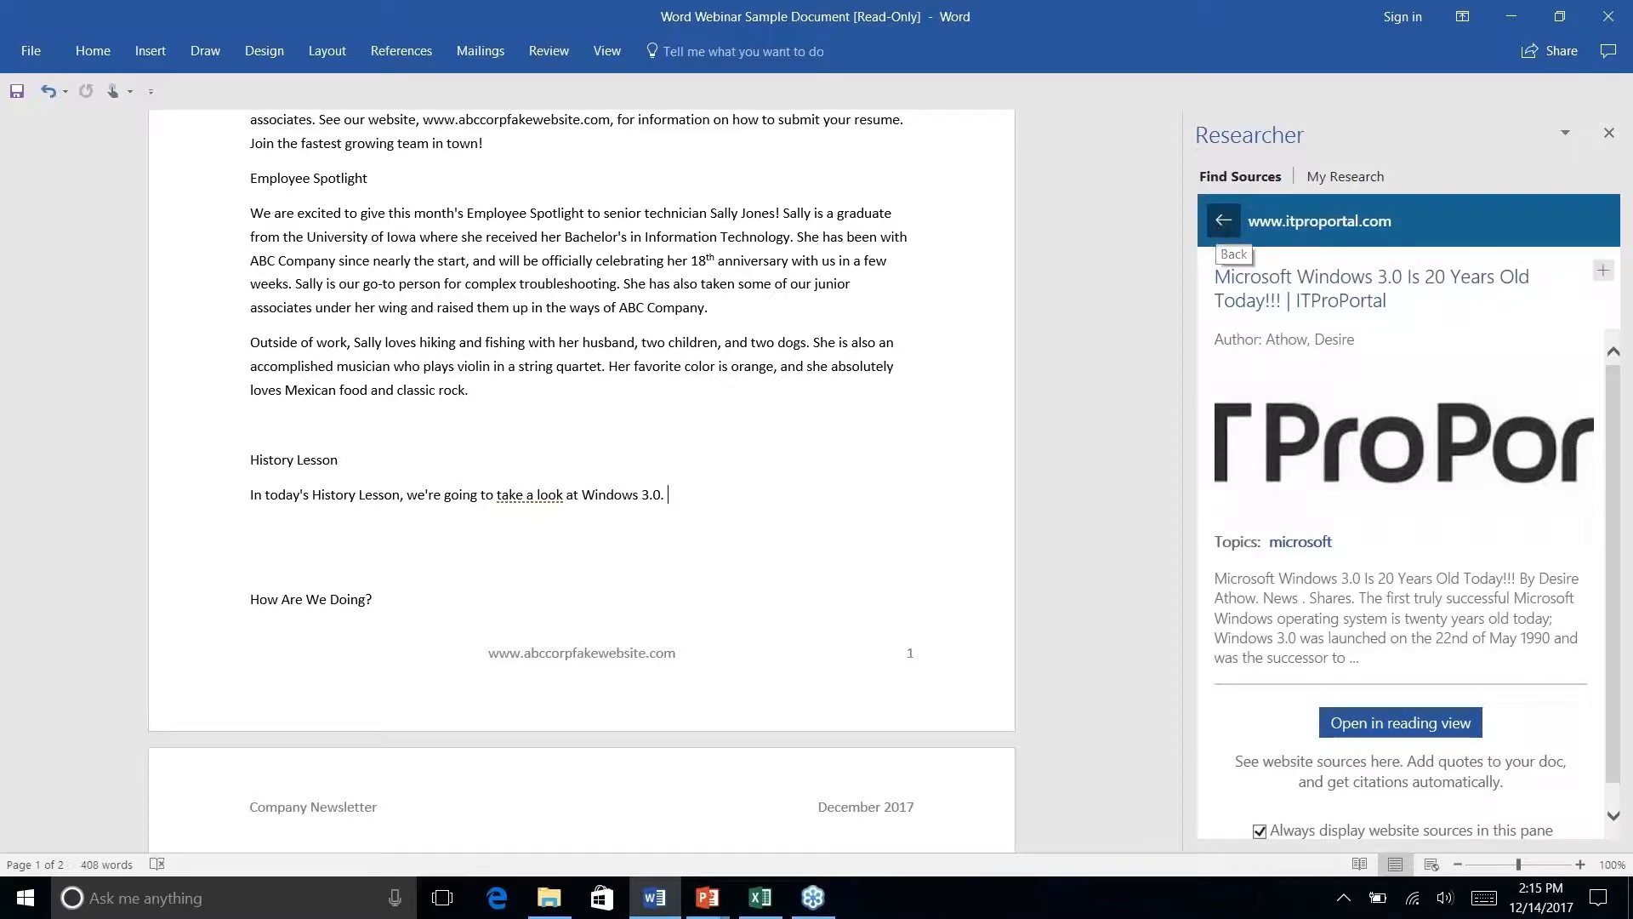
pyautogui.click(1222, 226)
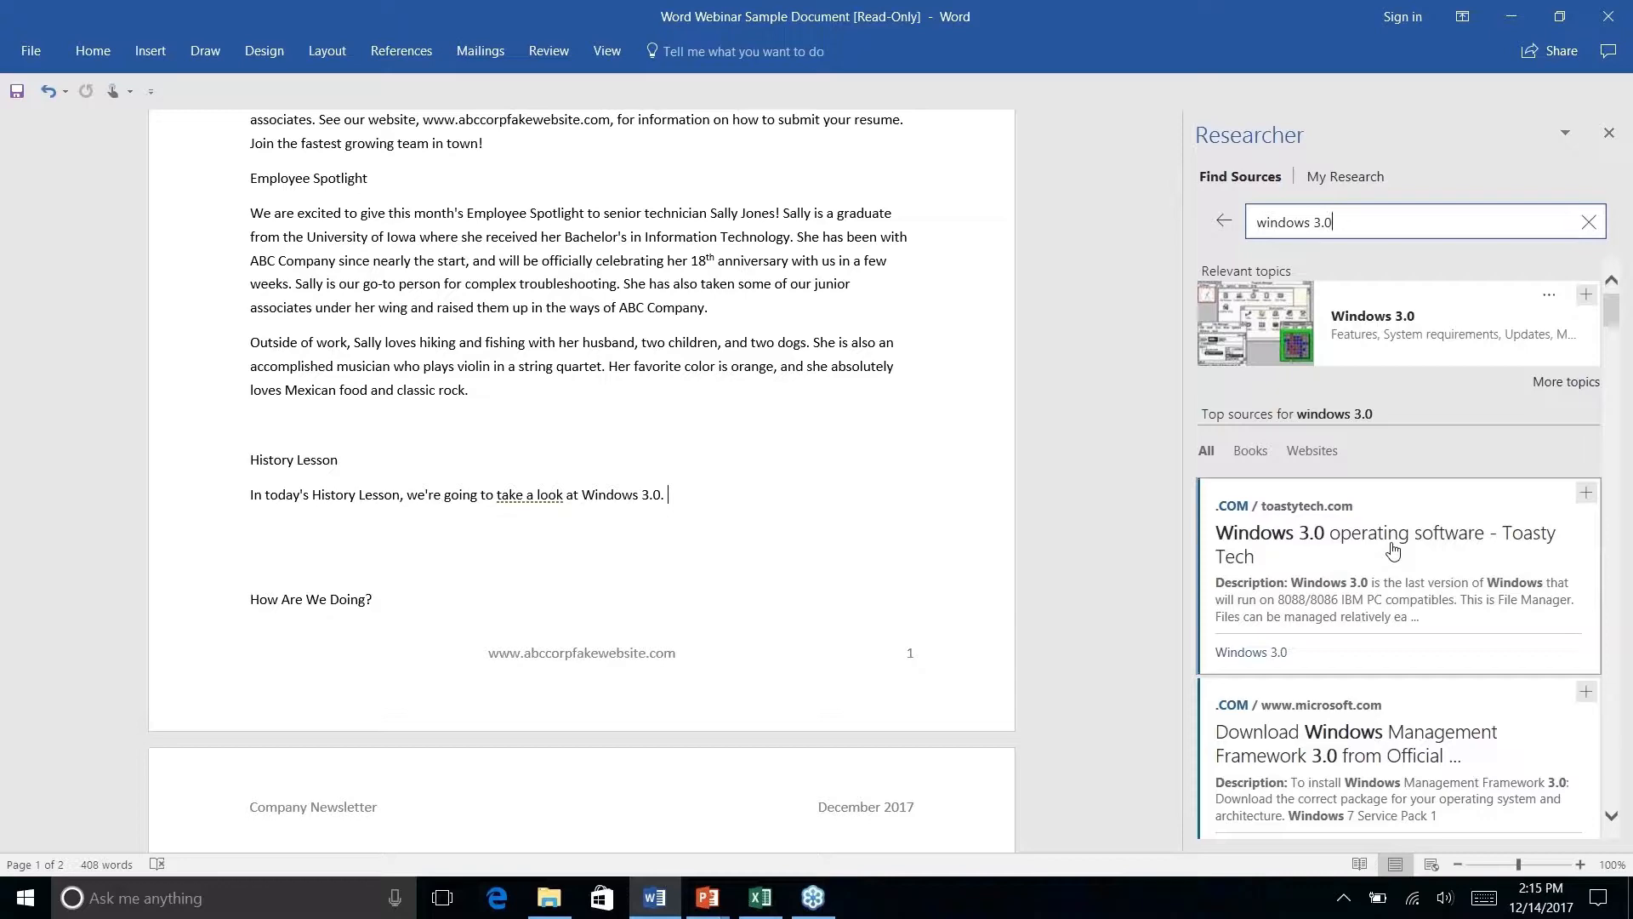
# - Preview the toastytech.com "Windows 3.0 with Multimedia Extensions" source and copy its summary paragraph below the History Lesson sentence
pyautogui.scroll(-10, 1392, 551)
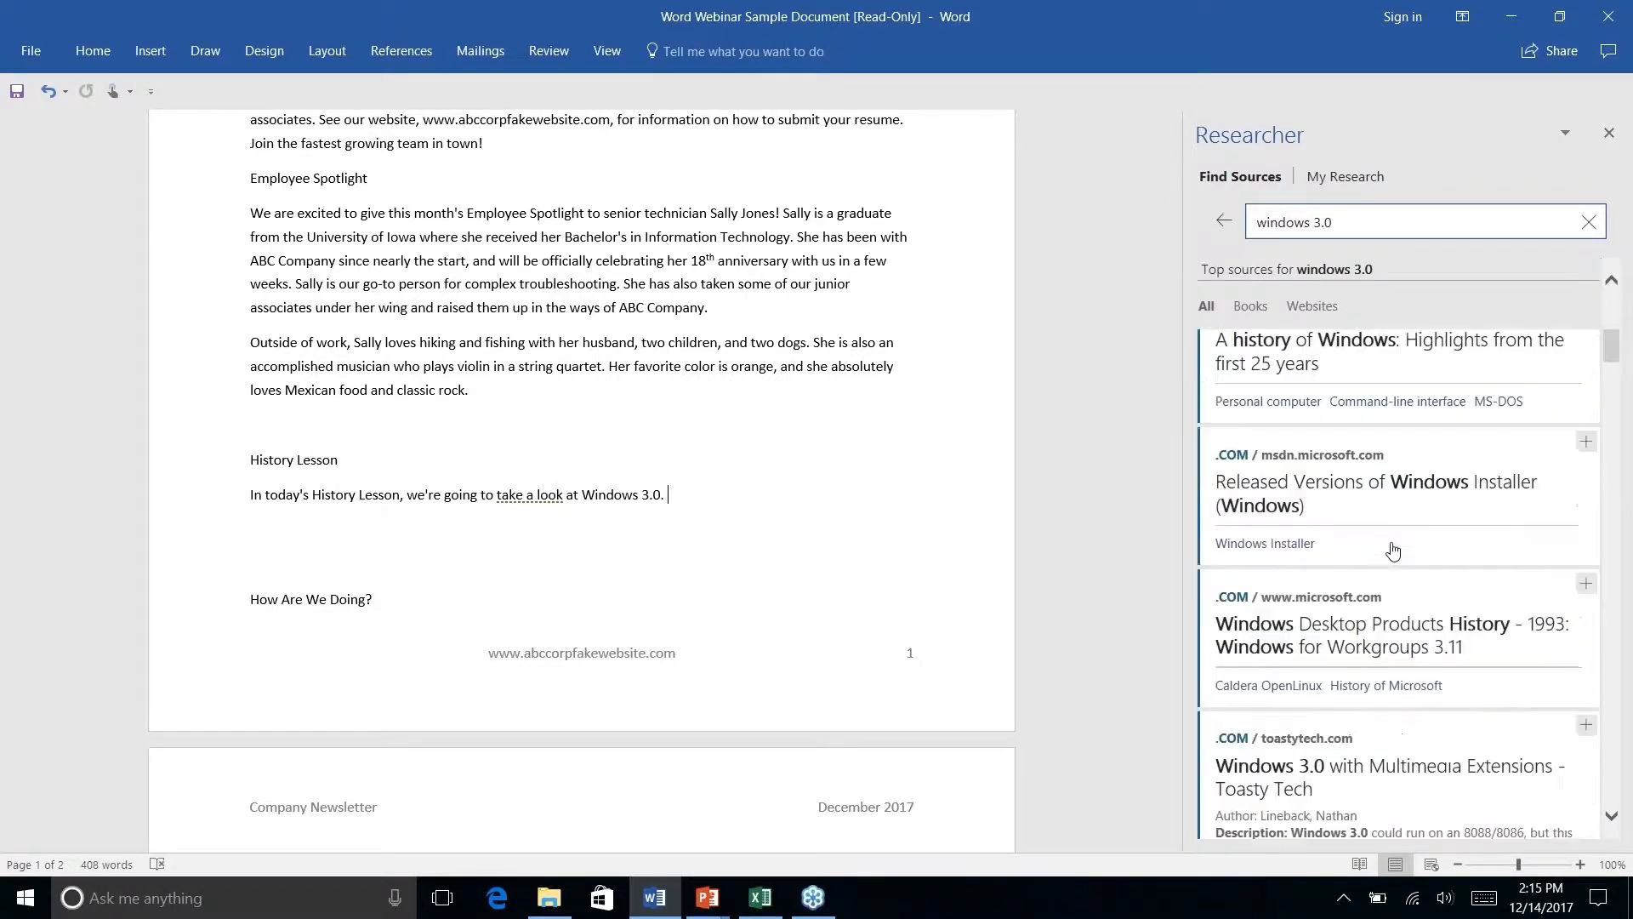
pyautogui.scroll(-3, 1393, 551)
pyautogui.scroll(-2, 1393, 551)
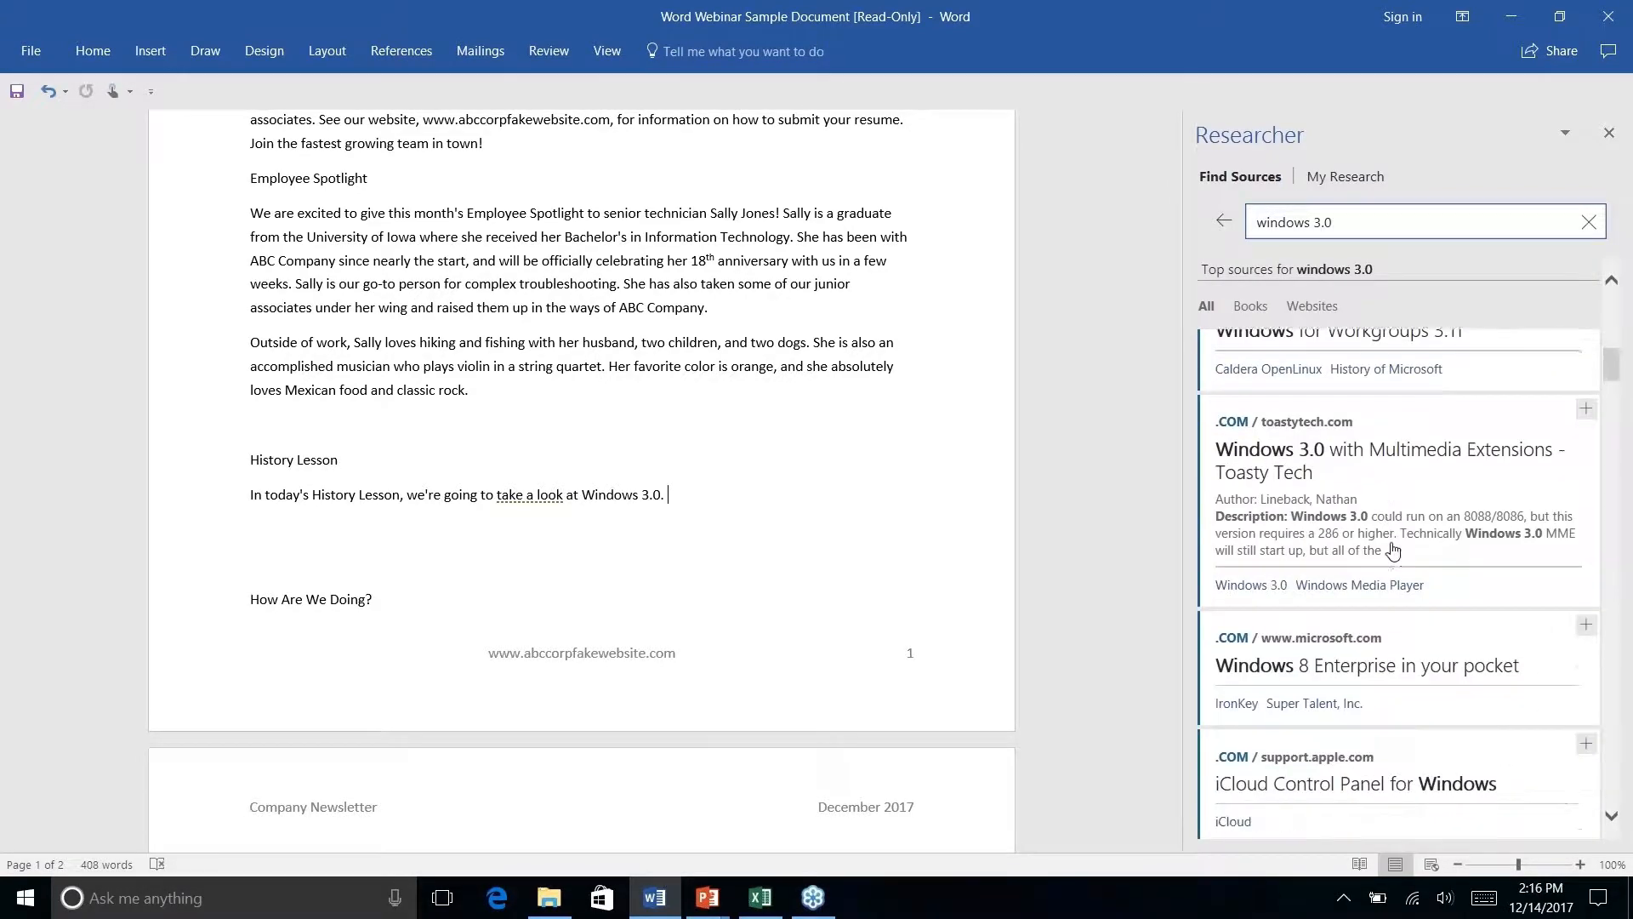
pyautogui.click(1386, 451)
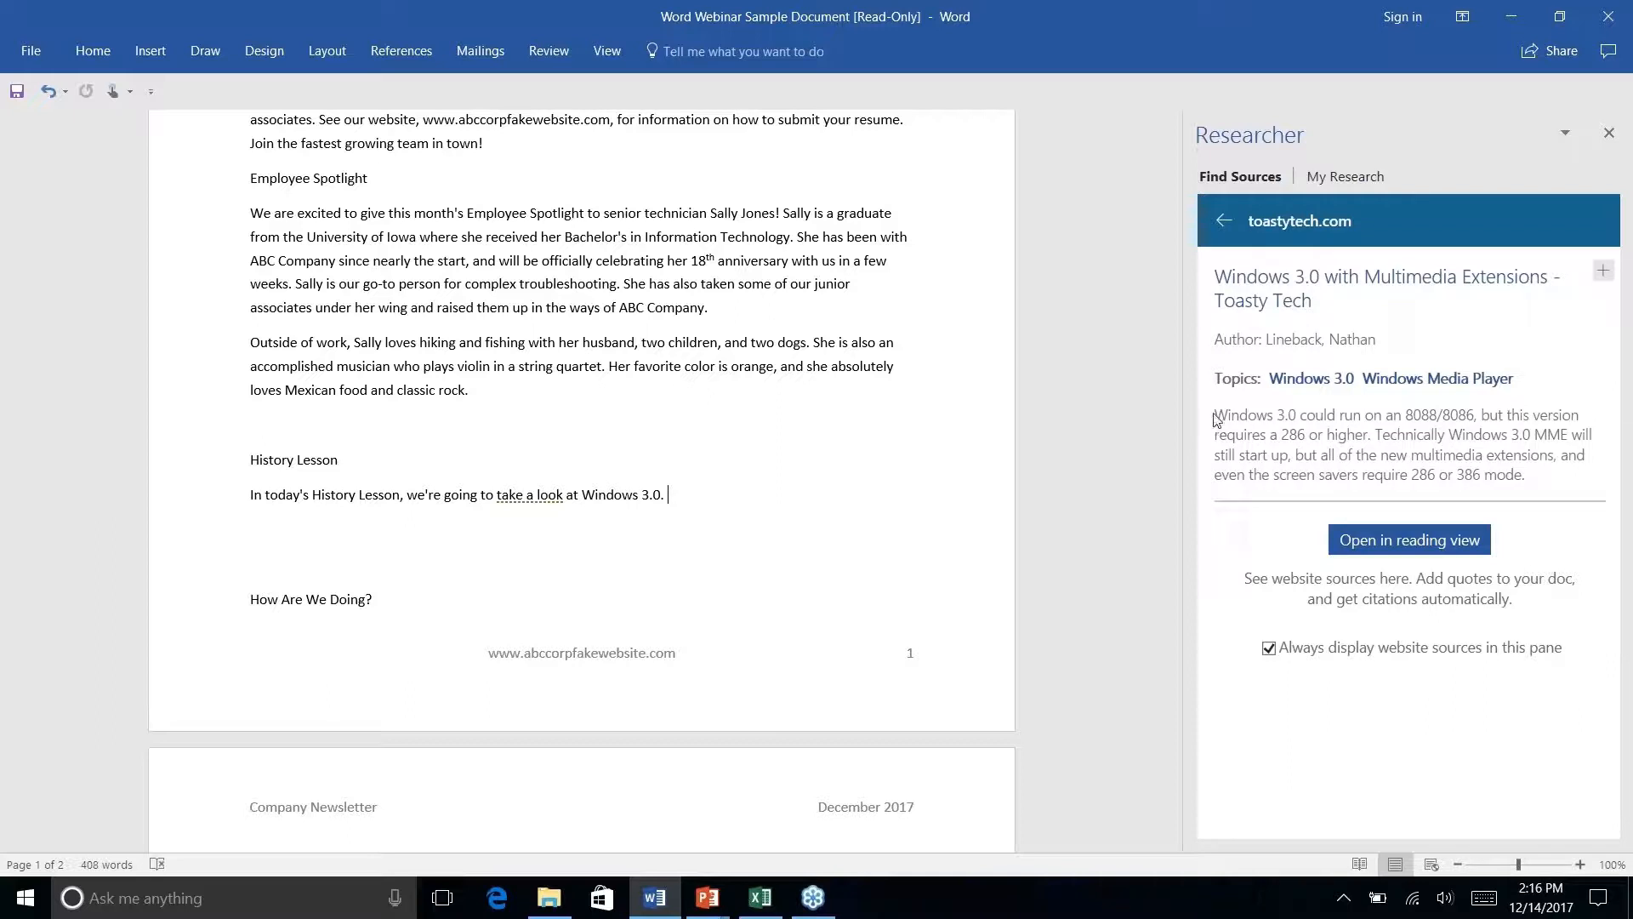
pyautogui.moveTo(1215, 417); pyautogui.dragTo(1558, 471)
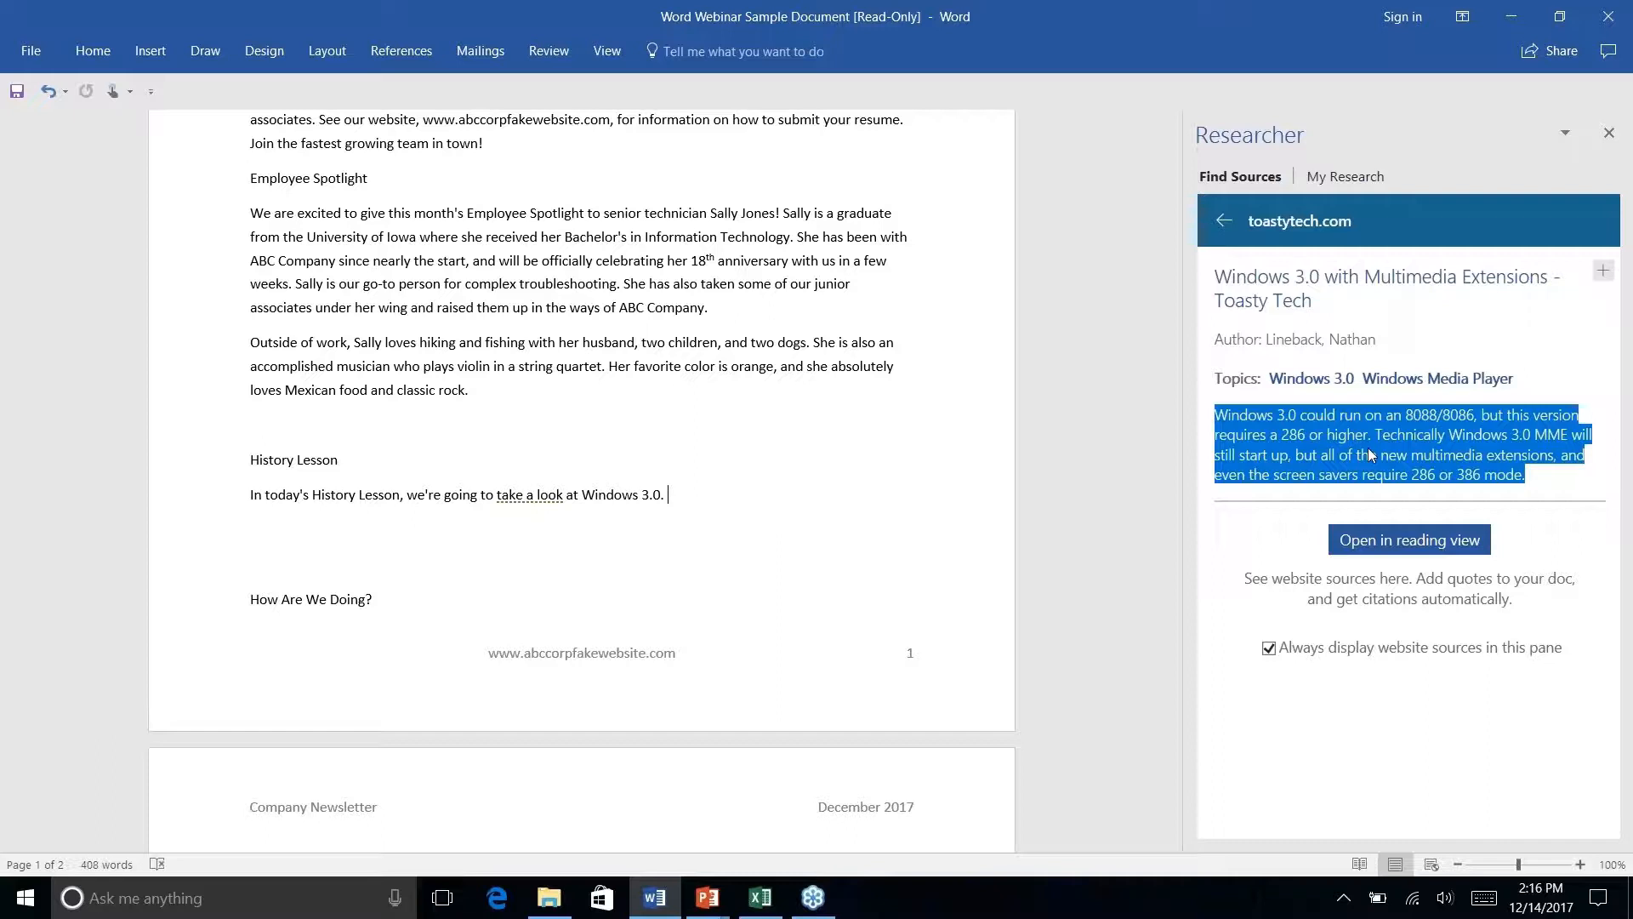
pyautogui.moveTo(1372, 455); pyautogui.dragTo(803, 541)
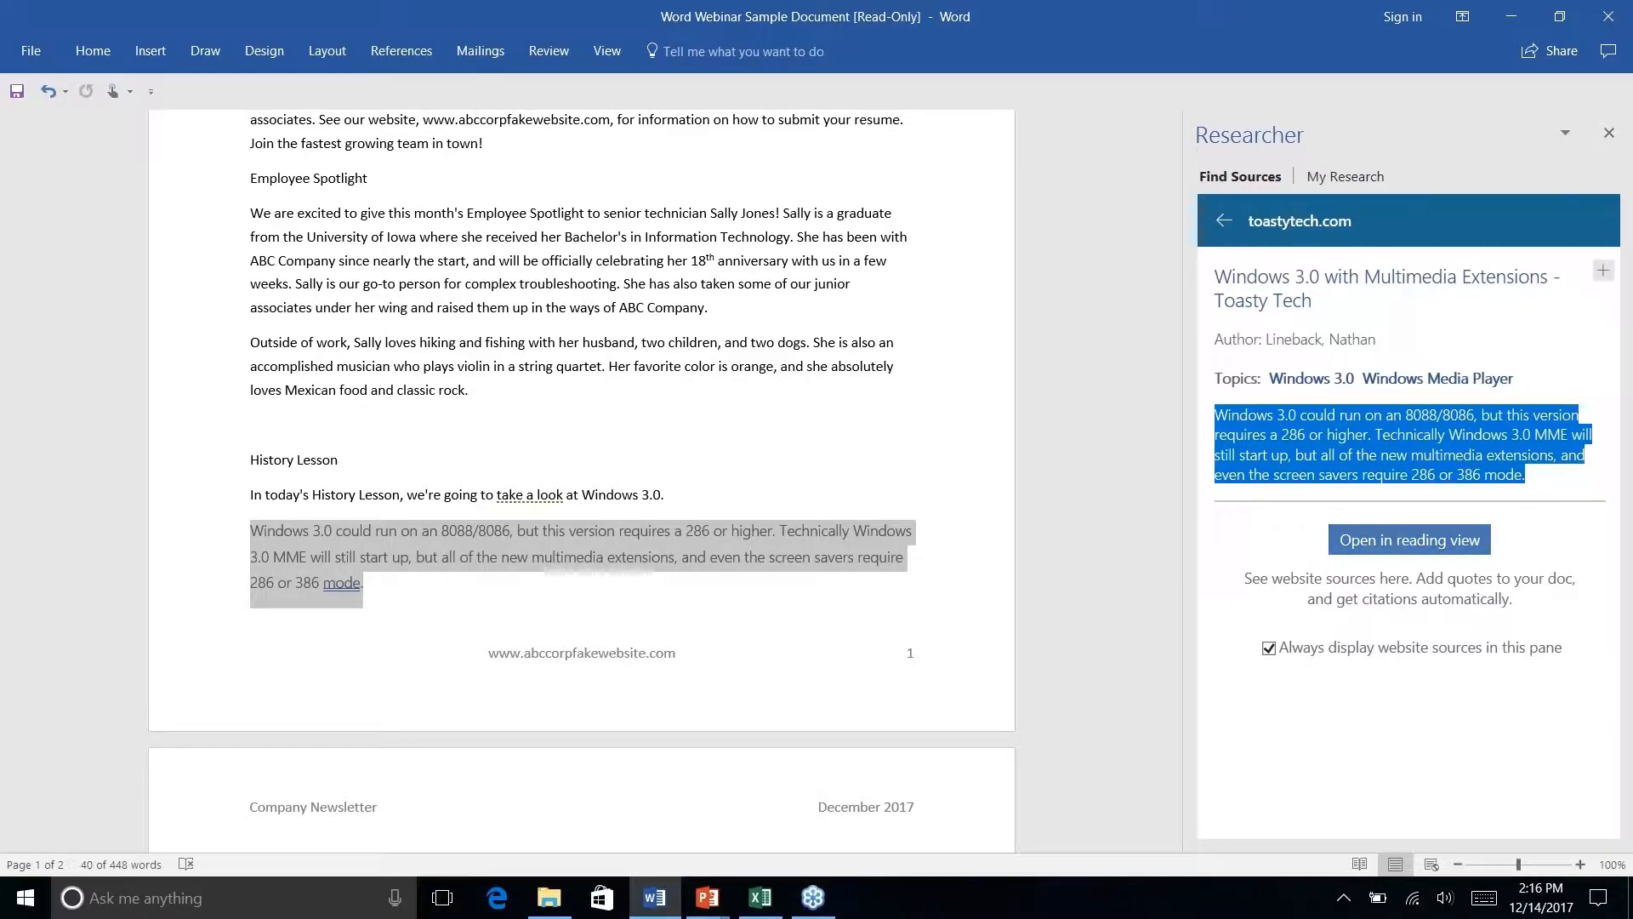
# - Open the Multimedia Extensions source in reading view and examine its text, screenshots and the add options for a selected paragraph
pyautogui.click(1386, 541)
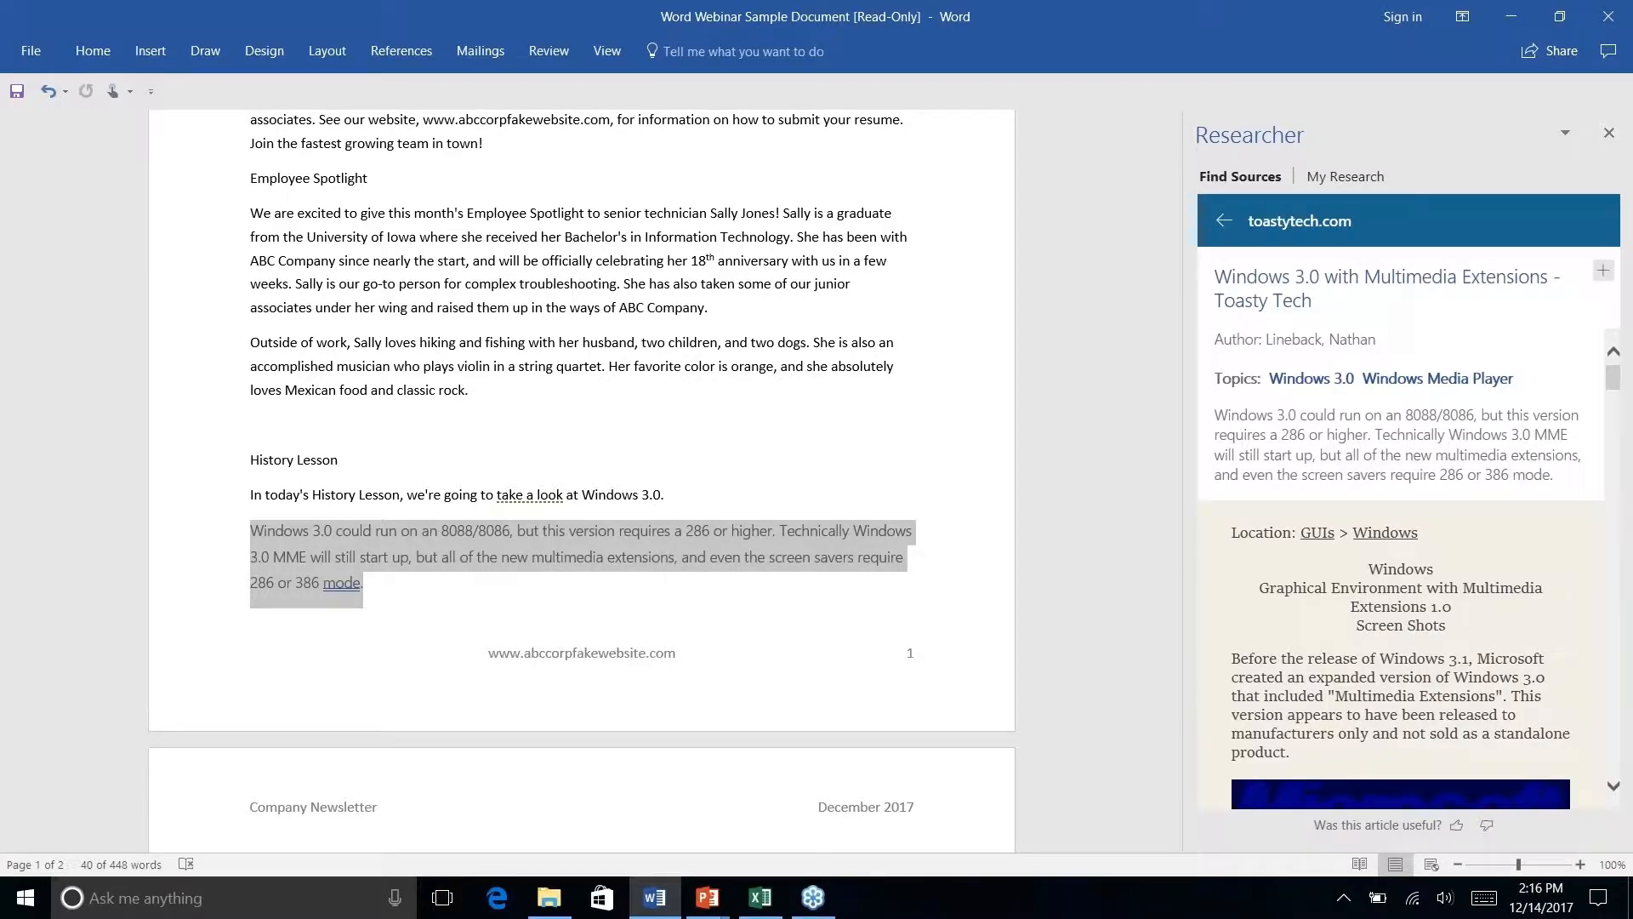
pyautogui.scroll(-10, 1496, 423)
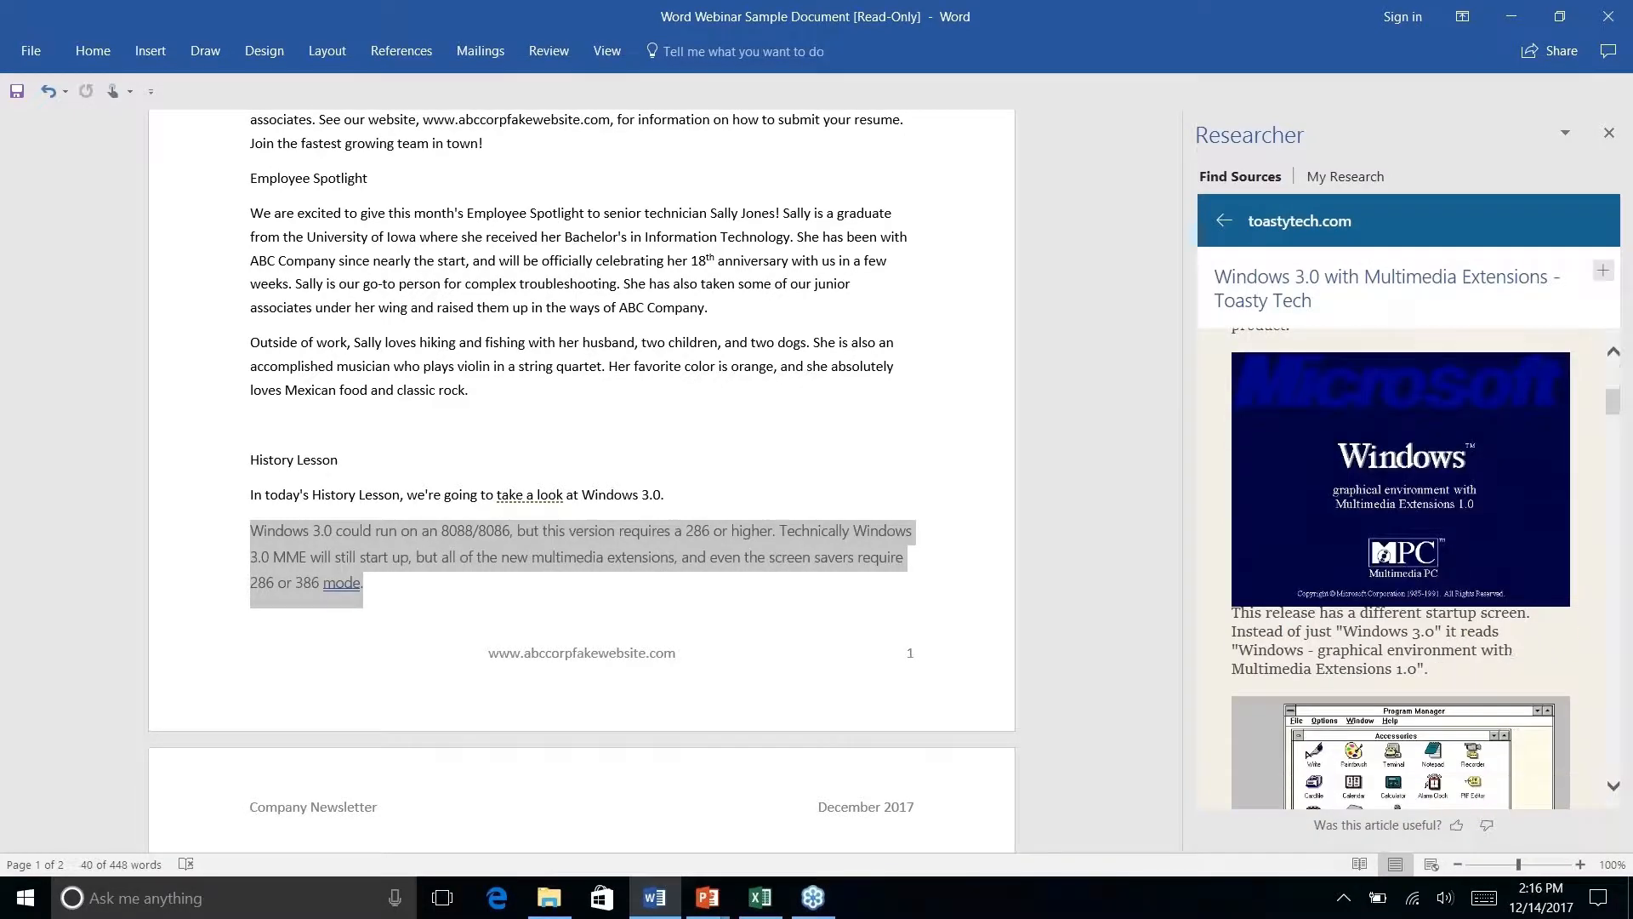
pyautogui.scroll(5, 1401, 567)
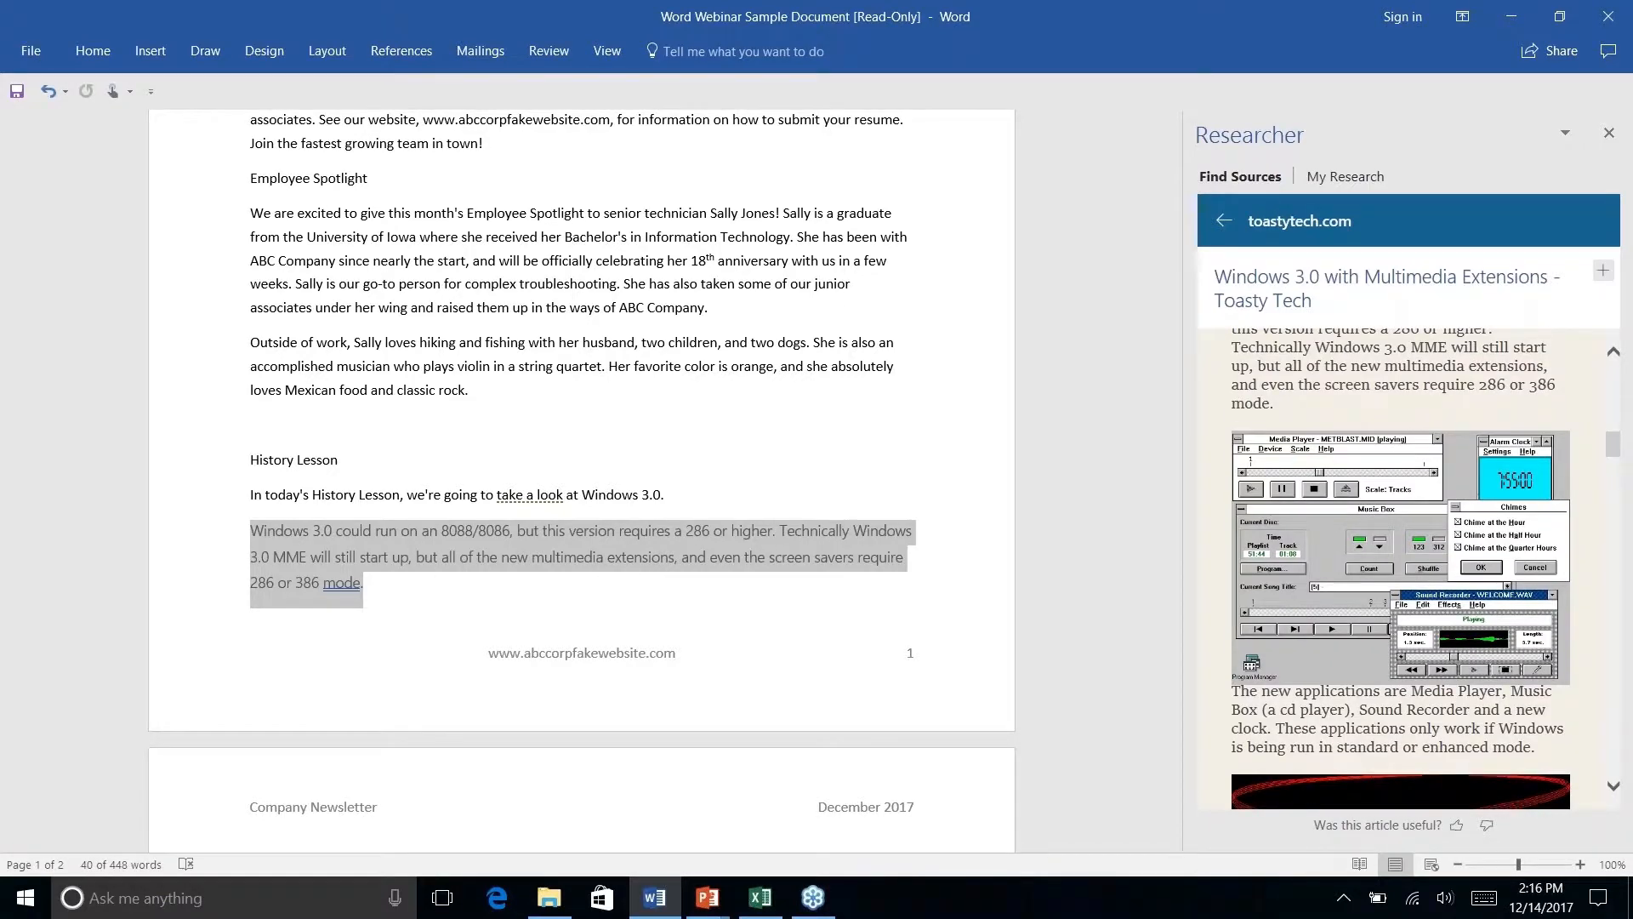
pyautogui.scroll(-5, 1401, 568)
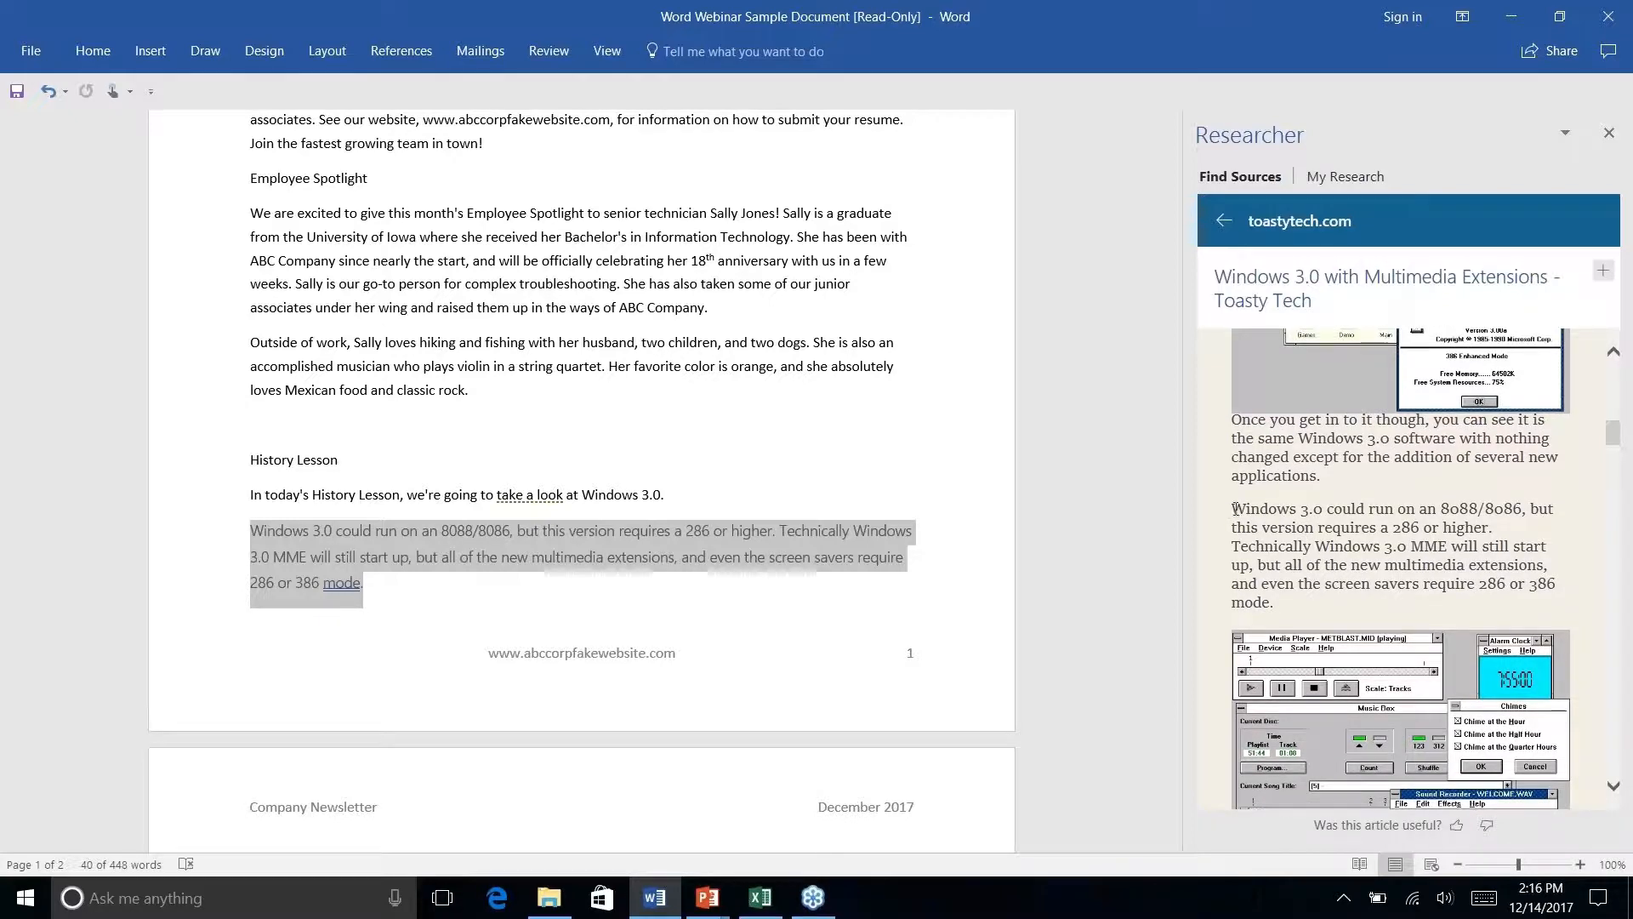
pyautogui.moveTo(1233, 508); pyautogui.dragTo(1373, 602)
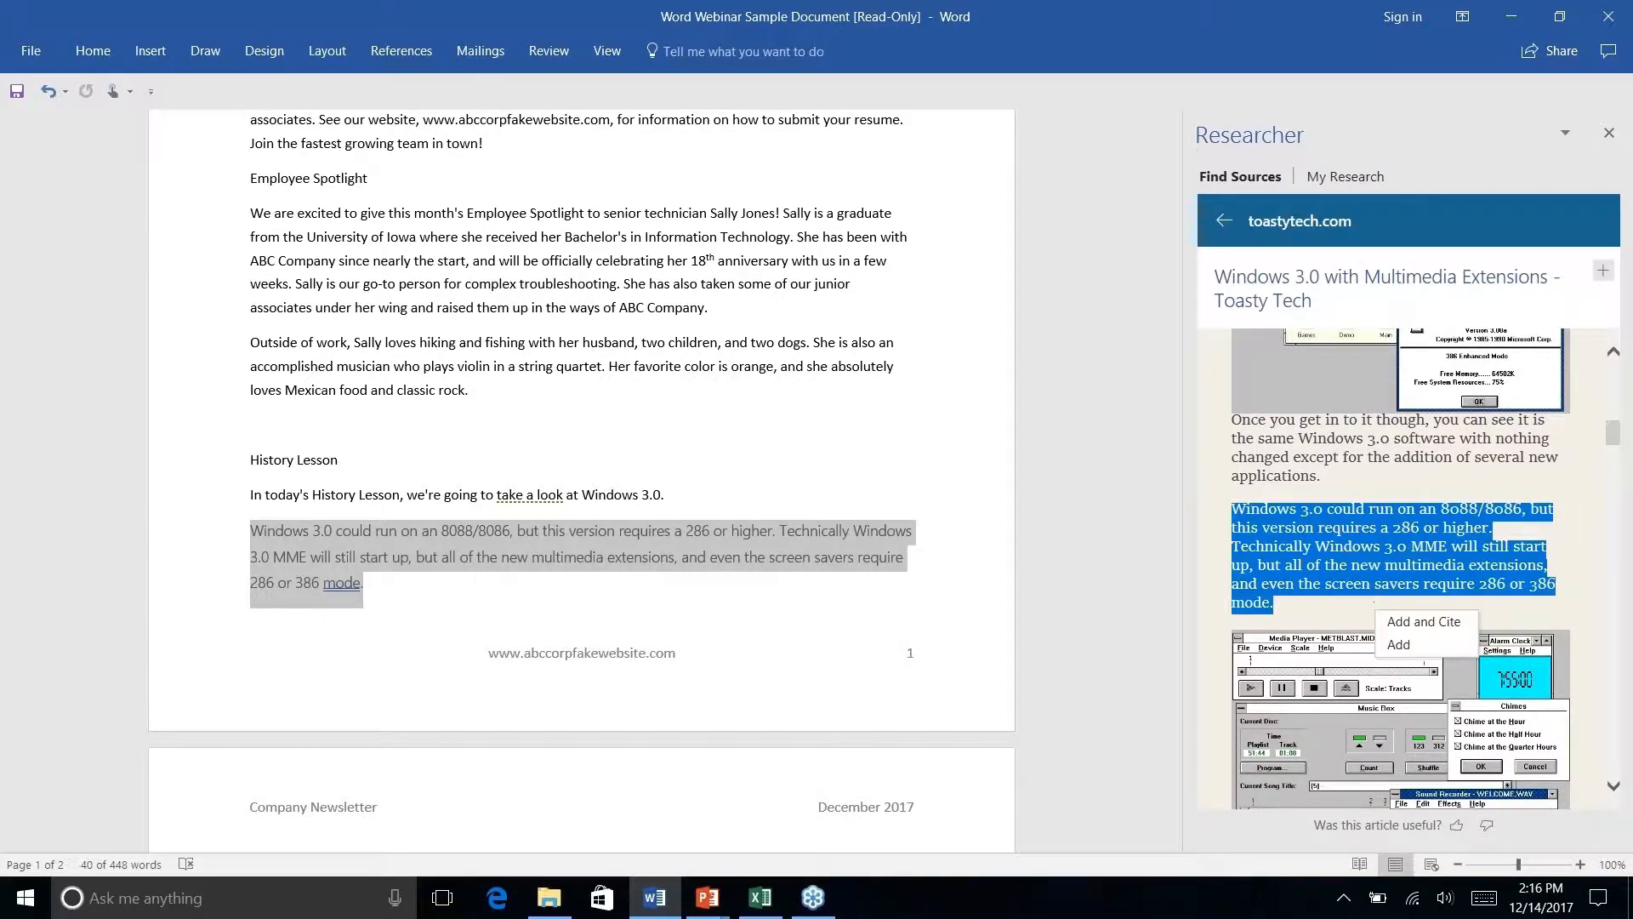
pyautogui.scroll(3, 1373, 602)
pyautogui.scroll(-5, 1401, 568)
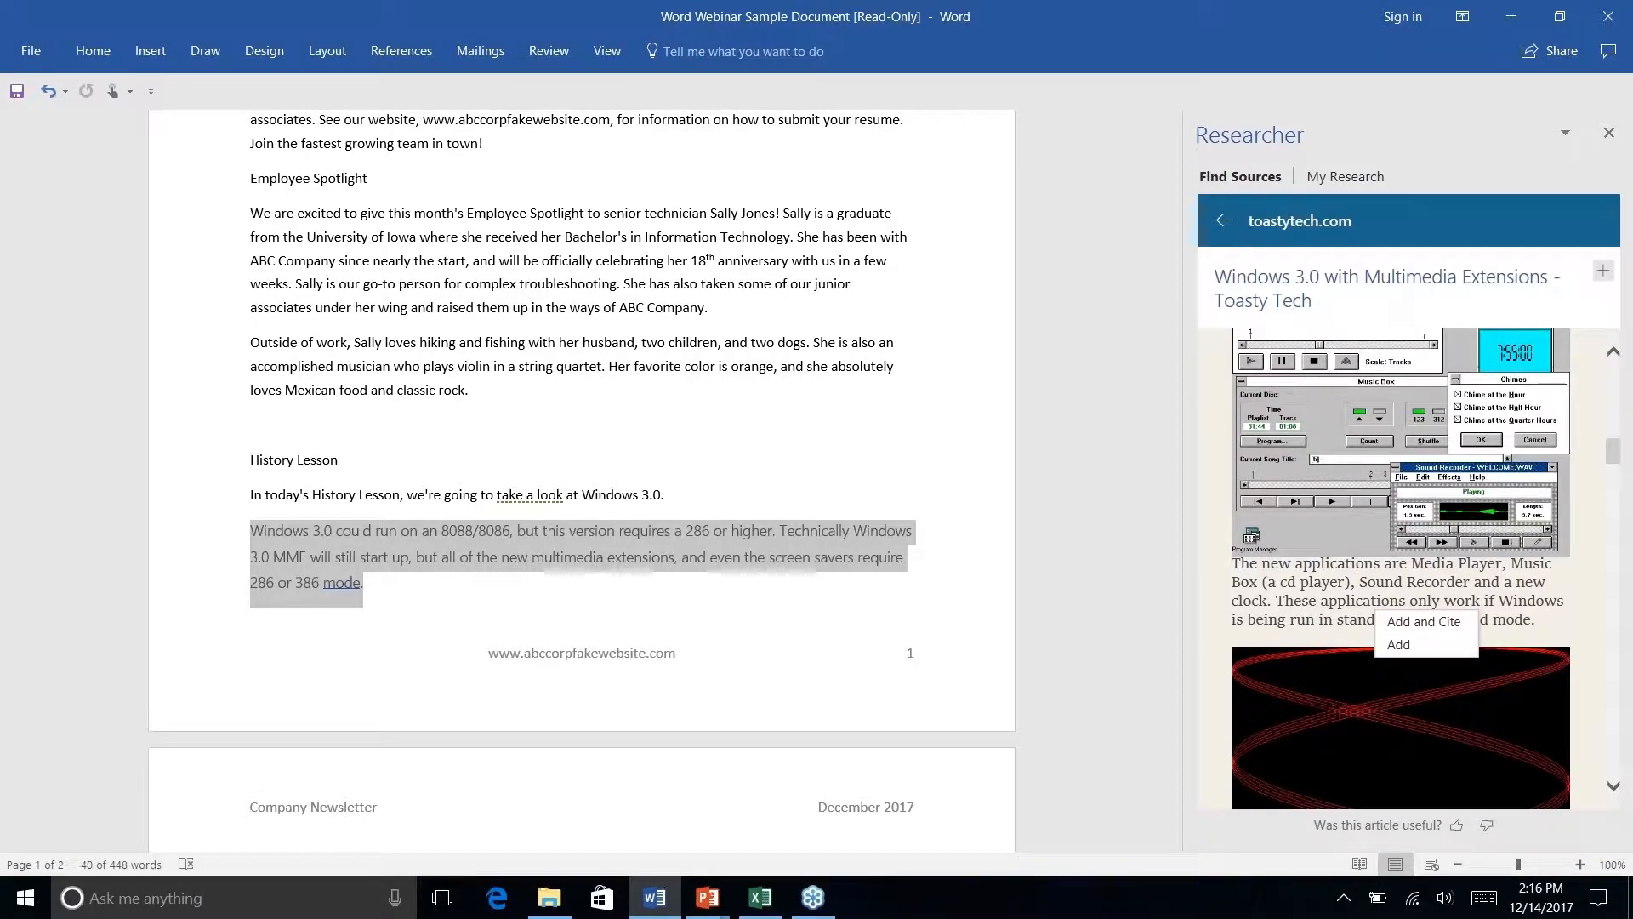
pyautogui.scroll(-4, 1401, 569)
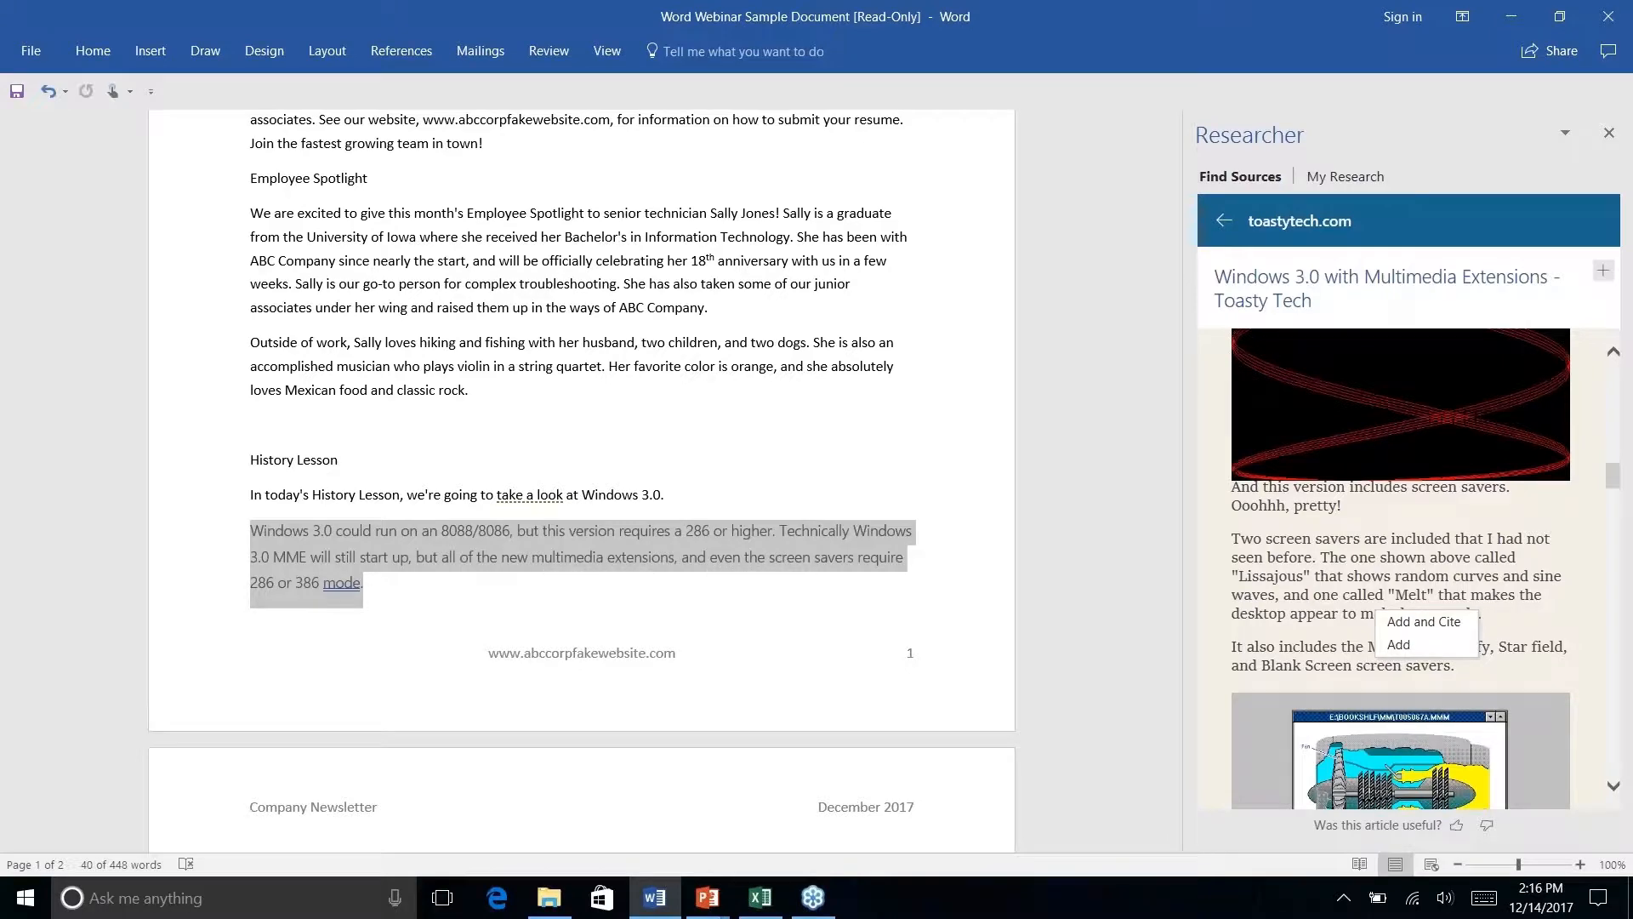
# - Add the article's paragraph about the media player playing ".mmm" animation files to the History Lesson section with a citation
pyautogui.scroll(-6, 1279, 549)
pyautogui.scroll(1, 1279, 548)
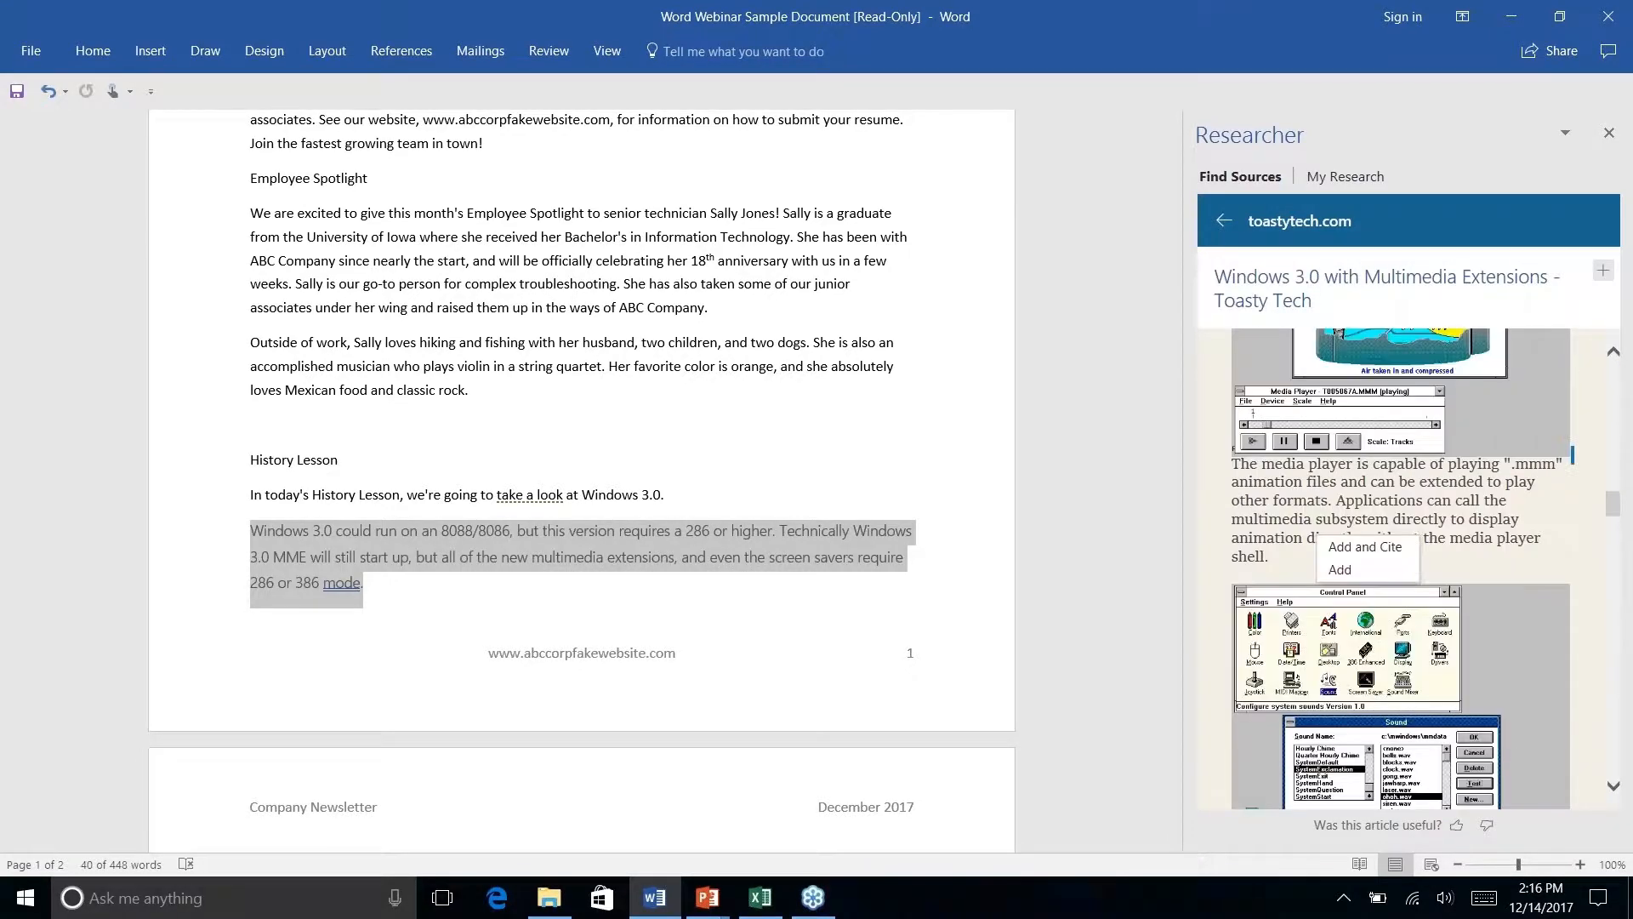
pyautogui.moveTo(1232, 464); pyautogui.dragTo(1314, 558)
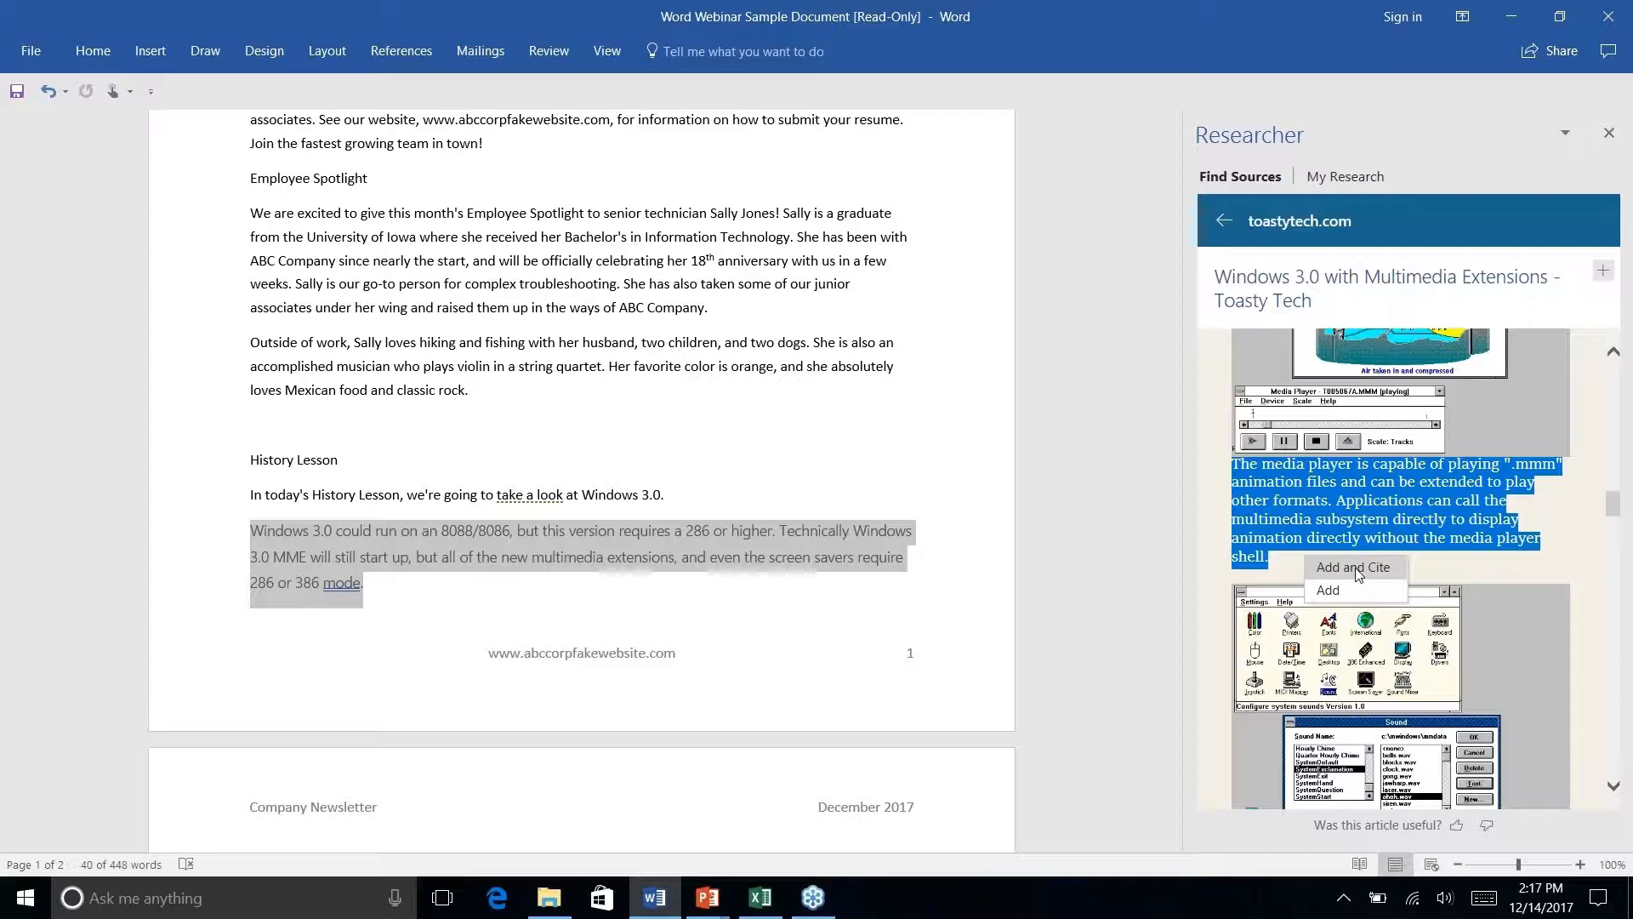
pyautogui.click(1354, 567)
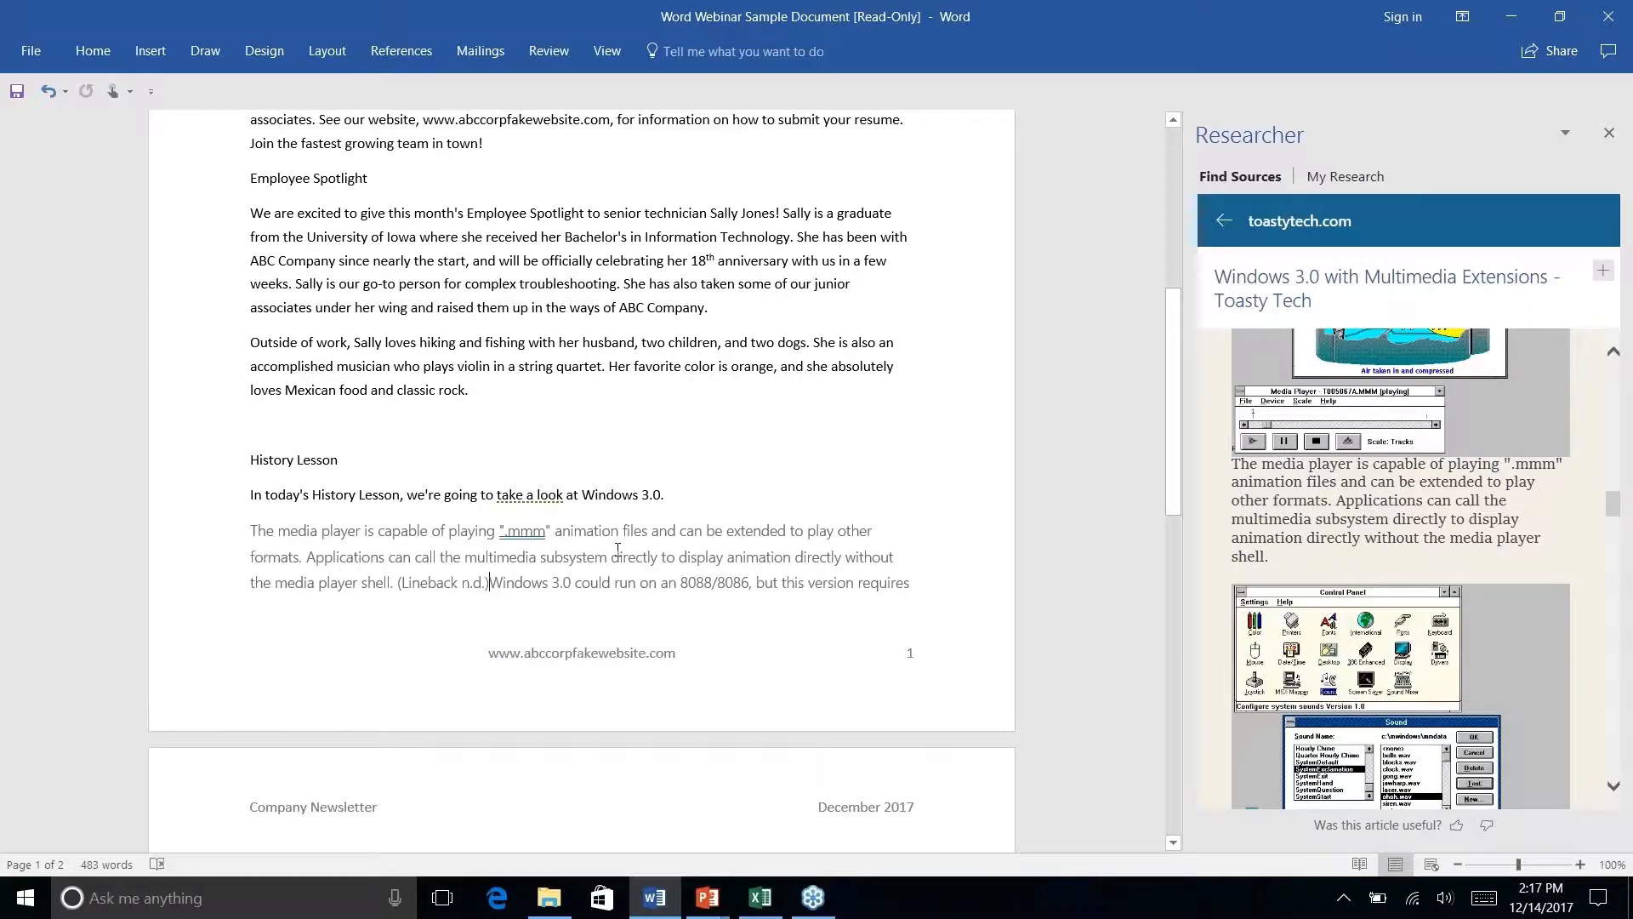
pyautogui.scroll(-3, 618, 549)
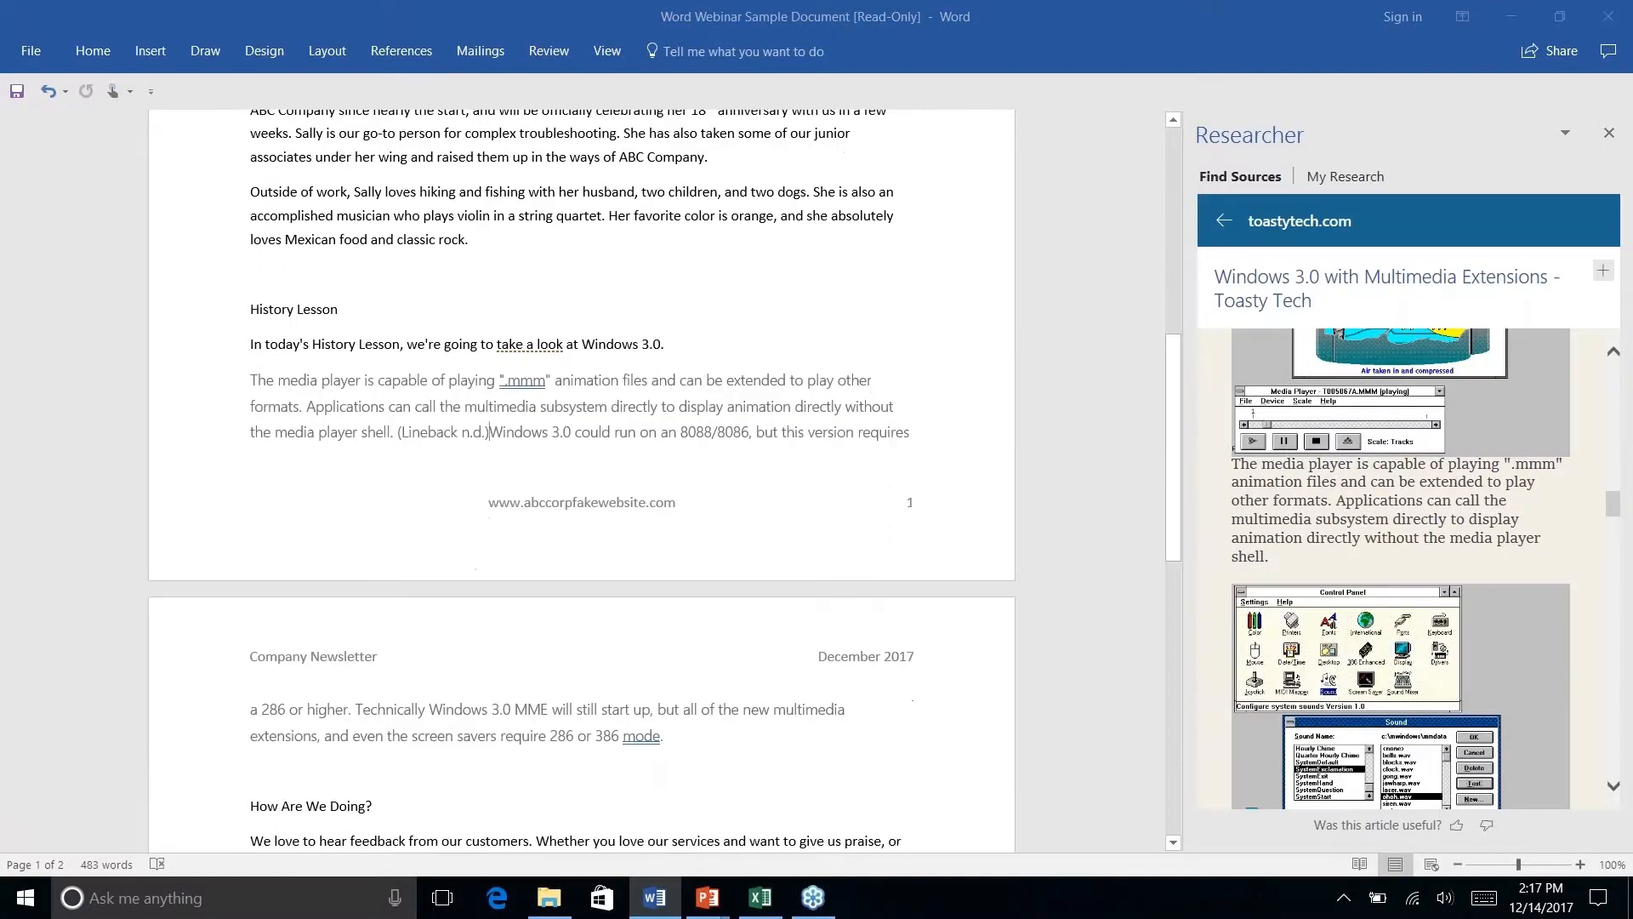
pyautogui.scroll(-4, 581, 443)
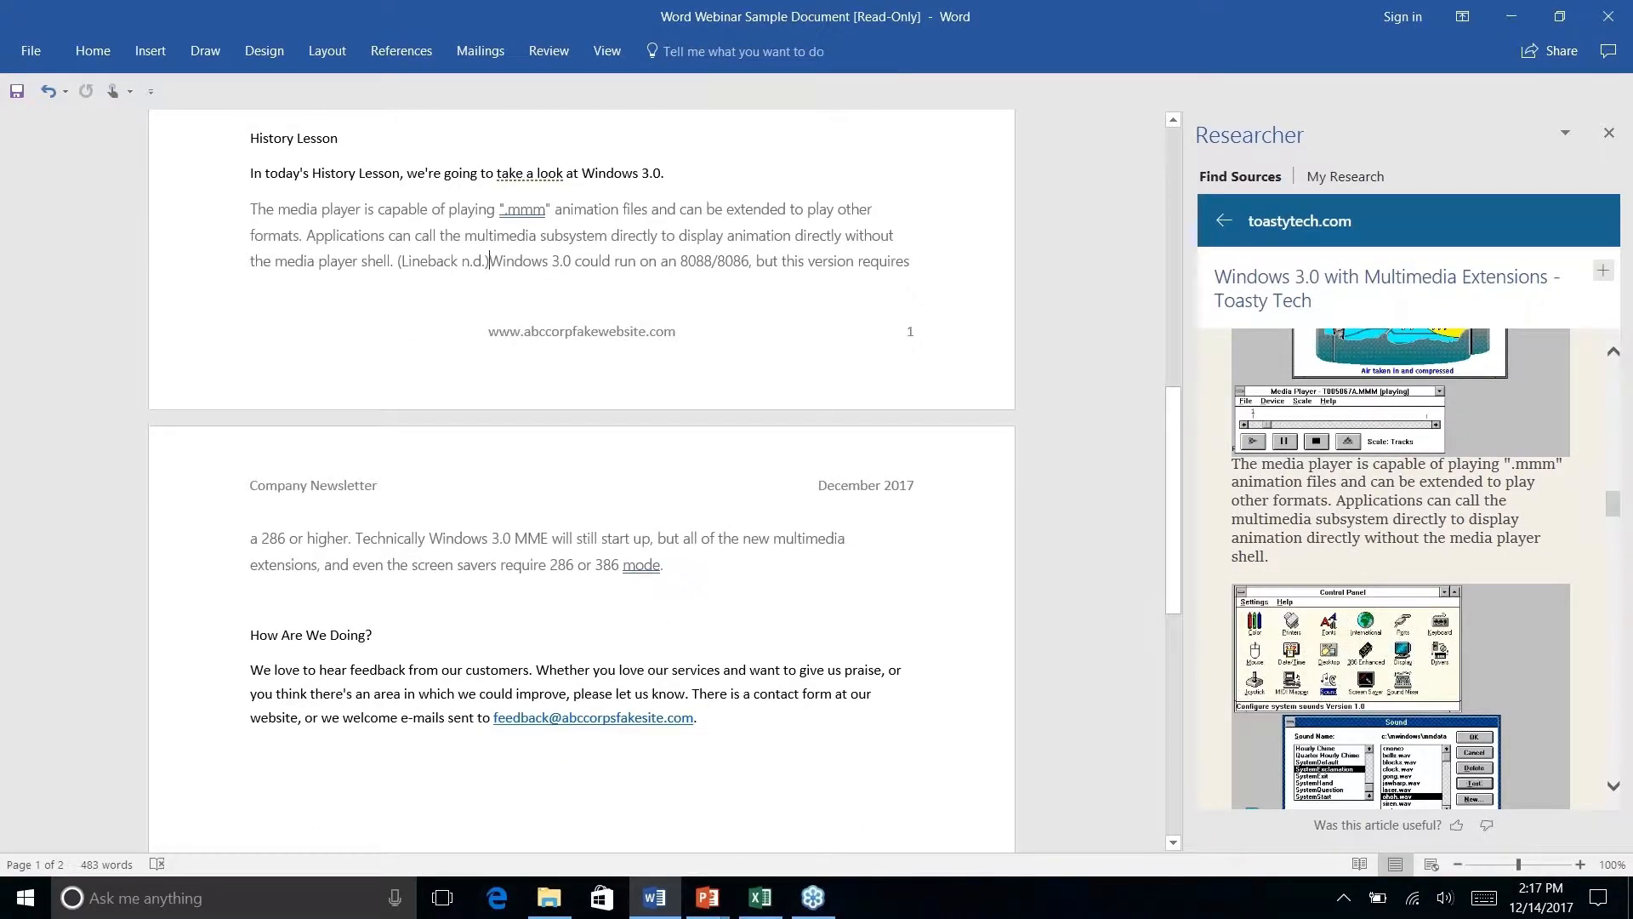
# - Change the document's citation style to APA Sixth Edition
pyautogui.click(401, 50)
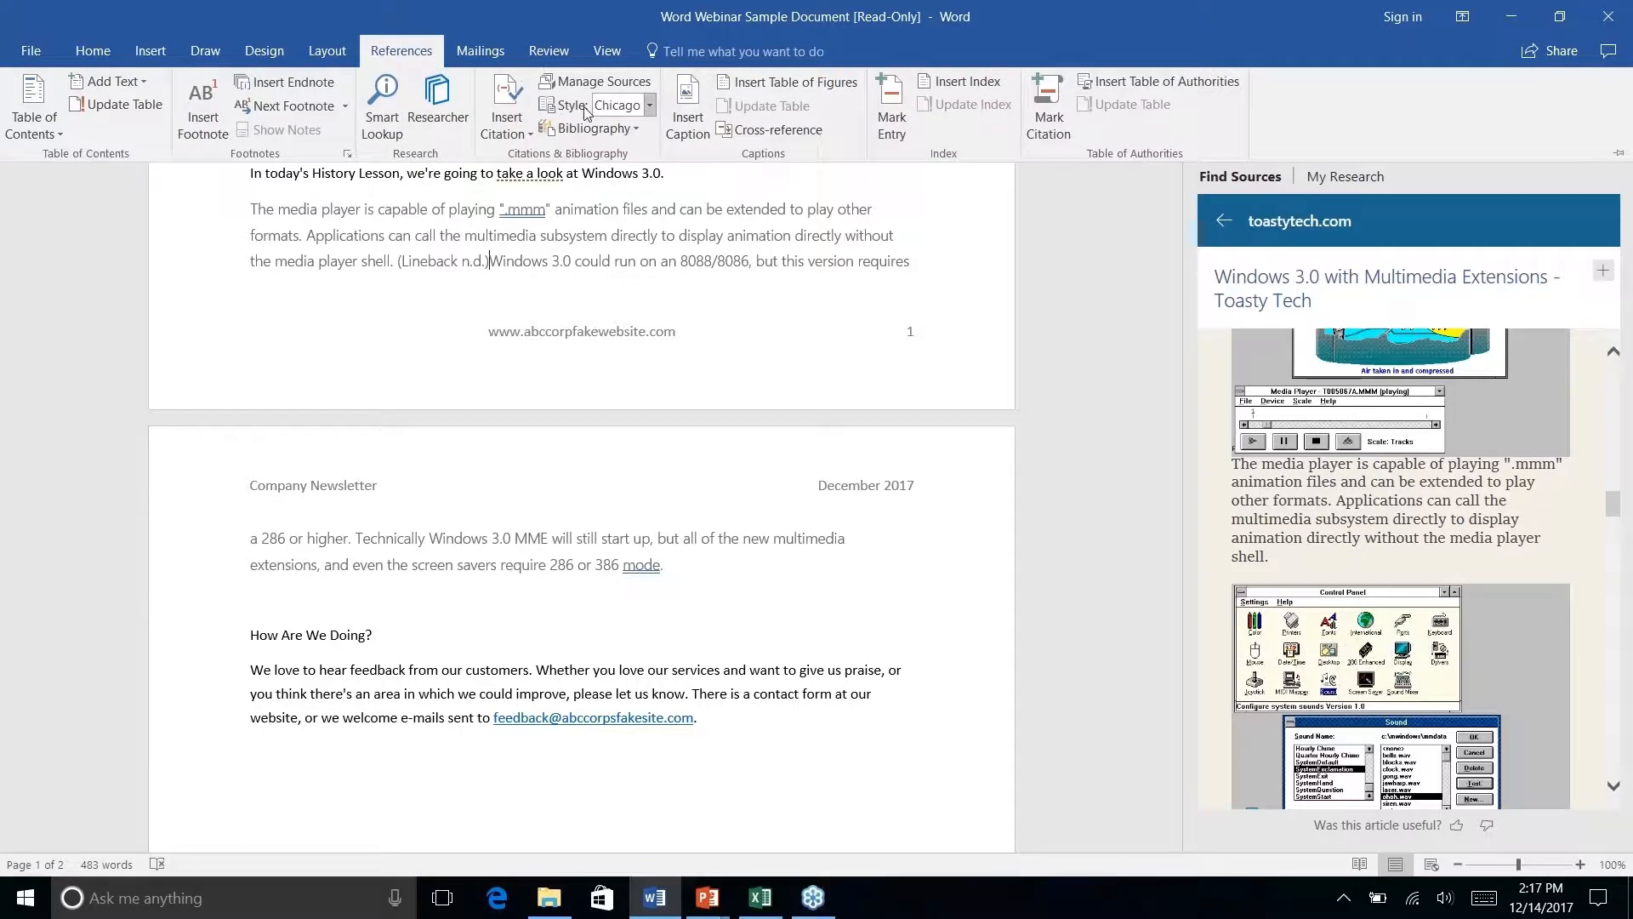
pyautogui.click(651, 105)
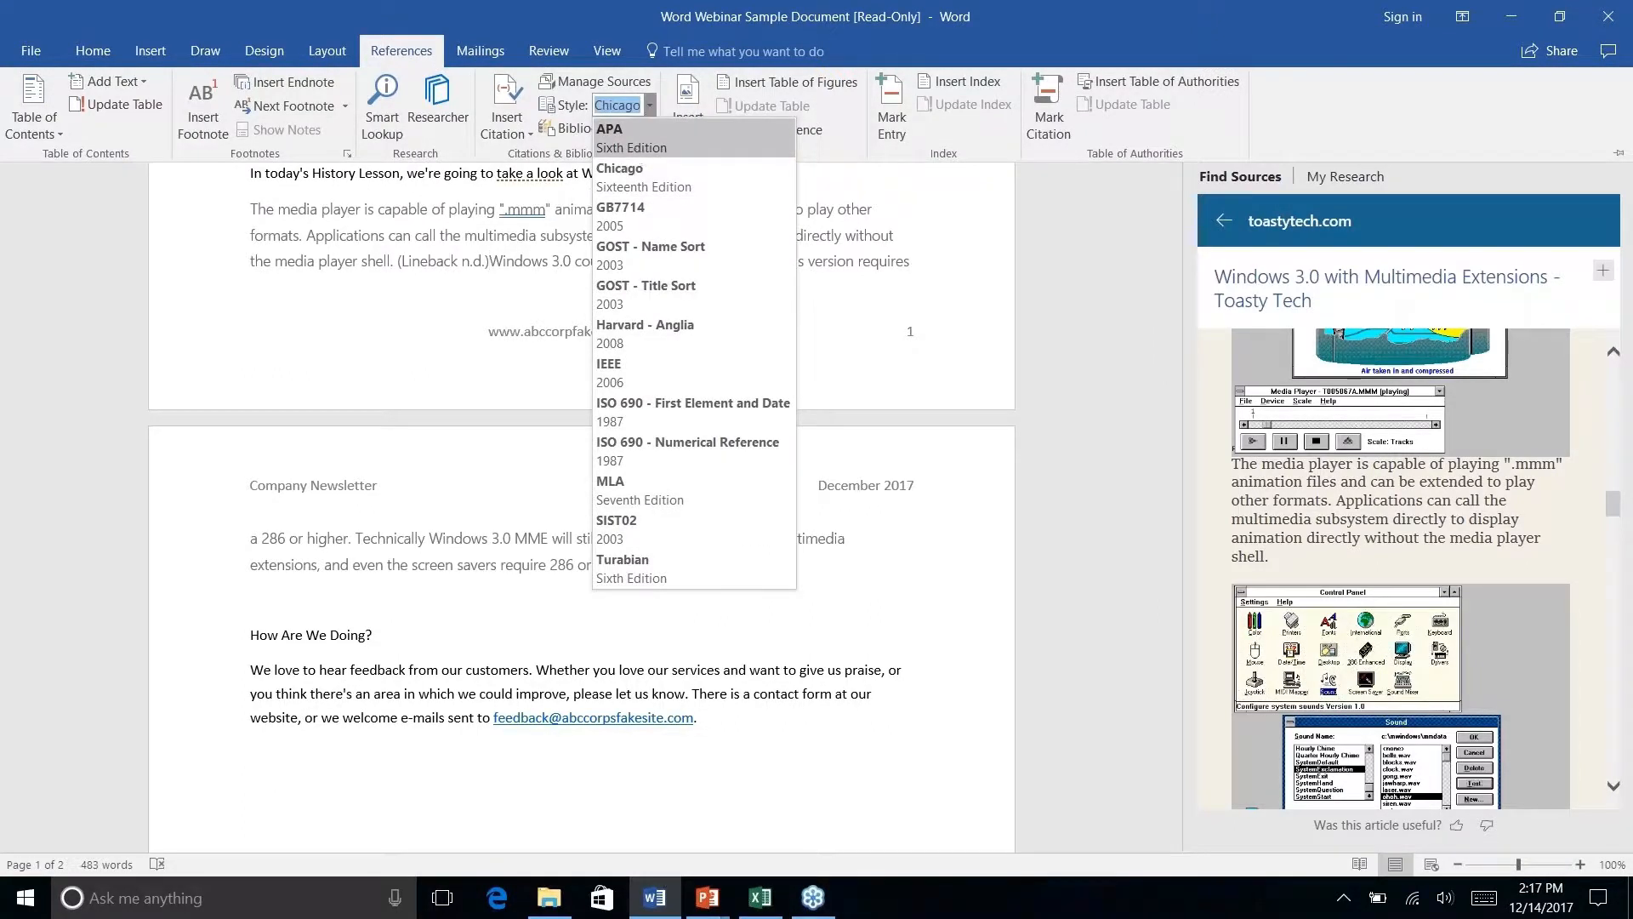
pyautogui.click(616, 135)
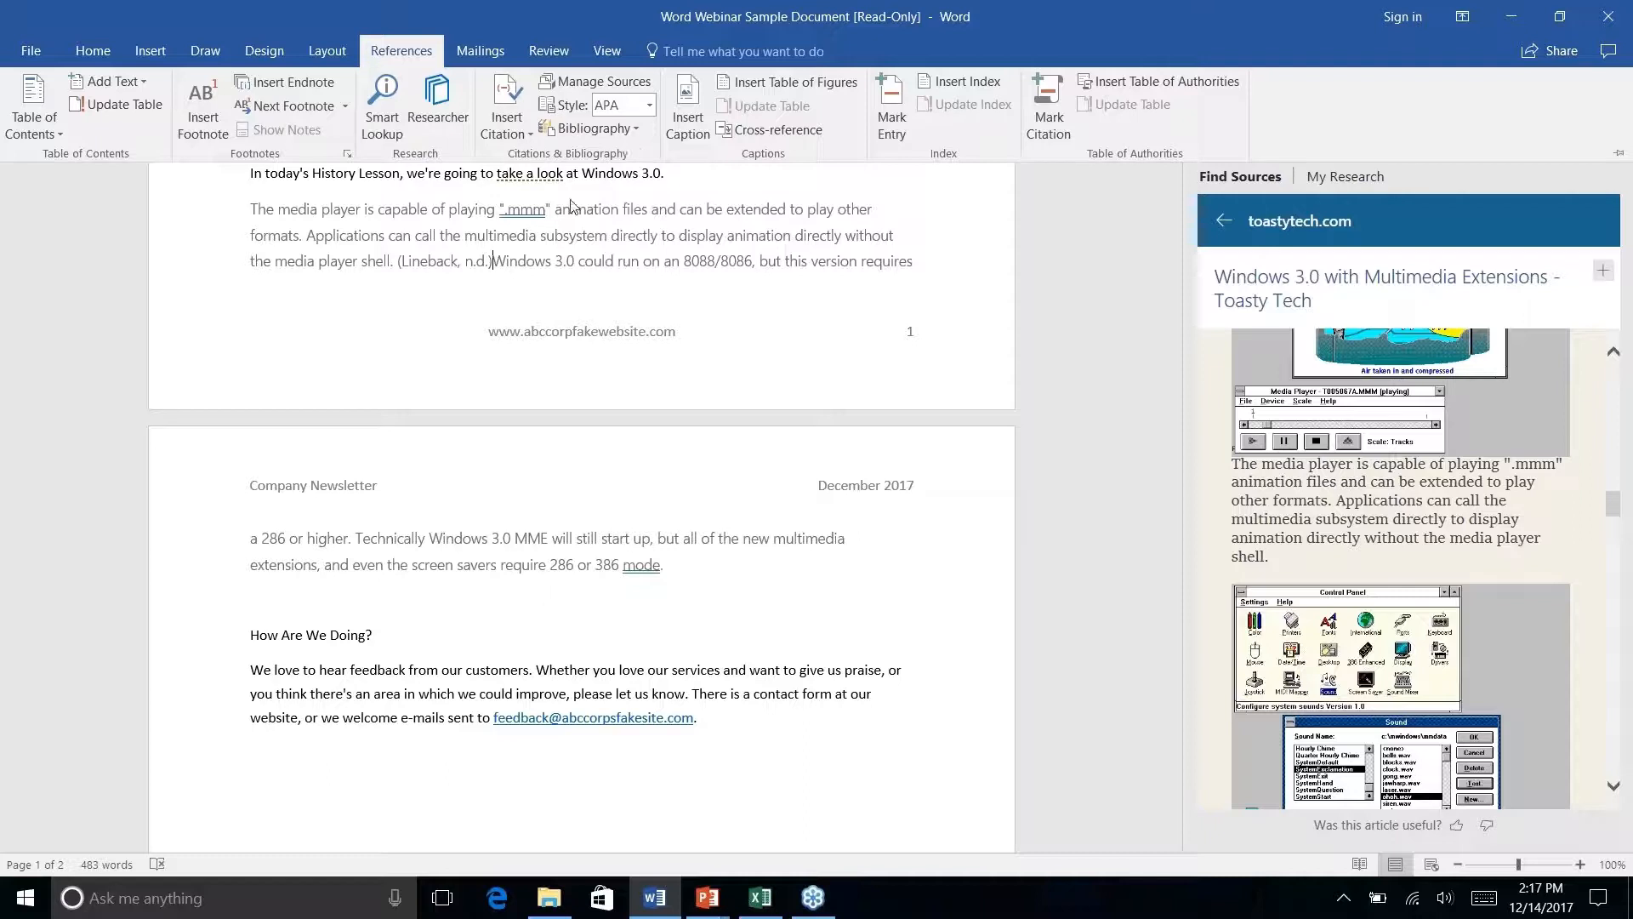
# - Examine the source details and source type behind the media player paragraph's citation, and close them without changes
pyautogui.click(495, 265)
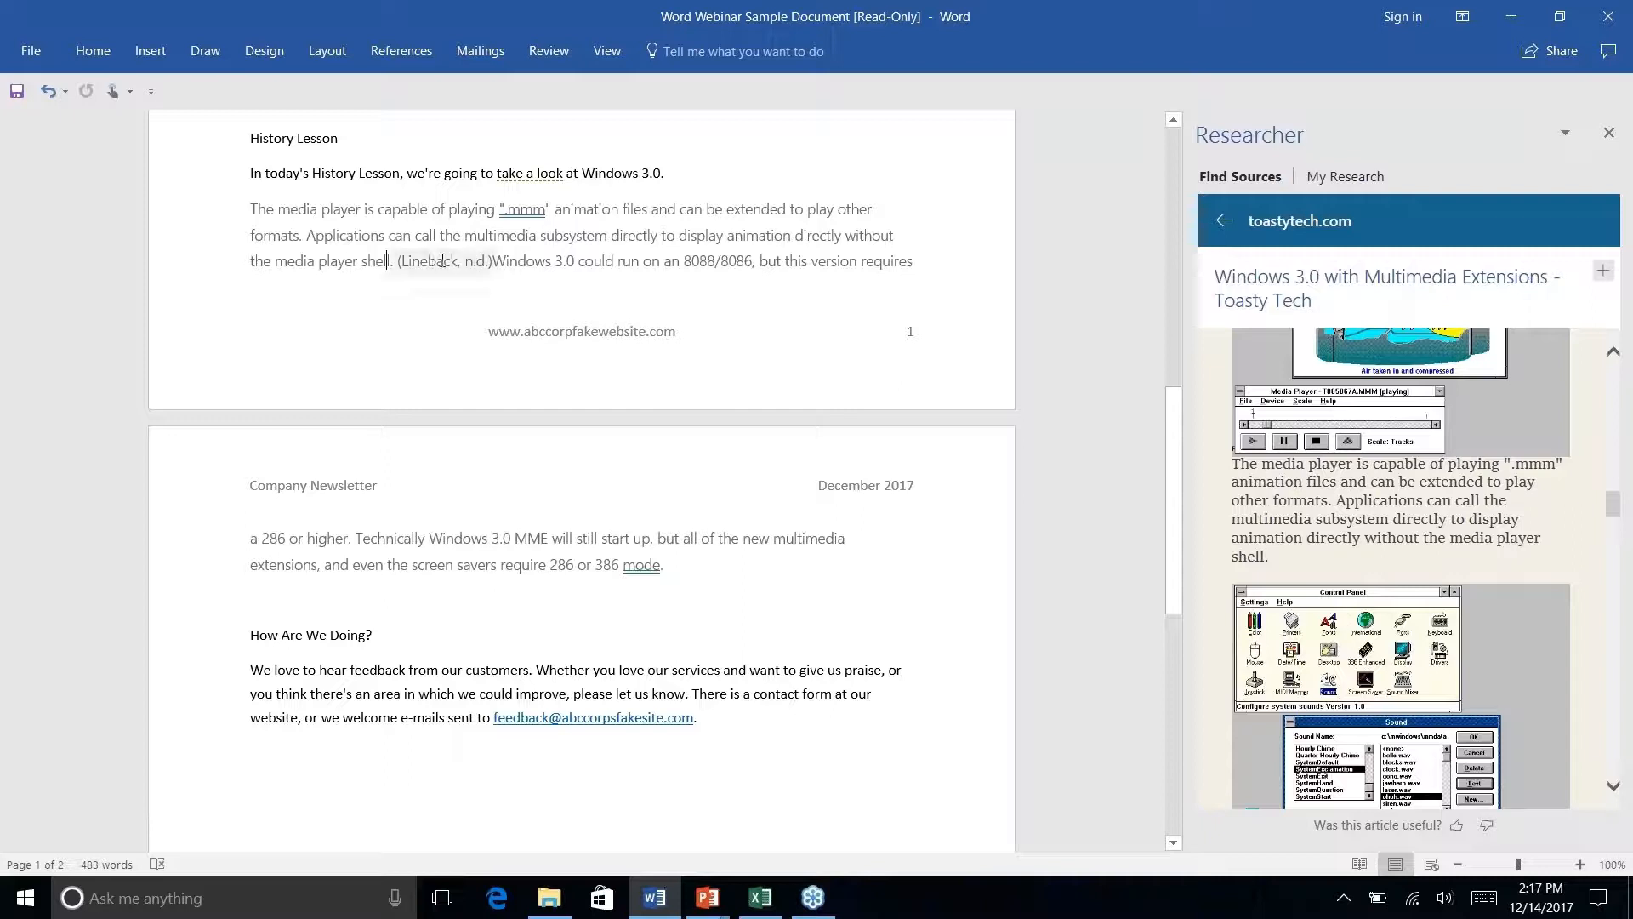
pyautogui.click(477, 261)
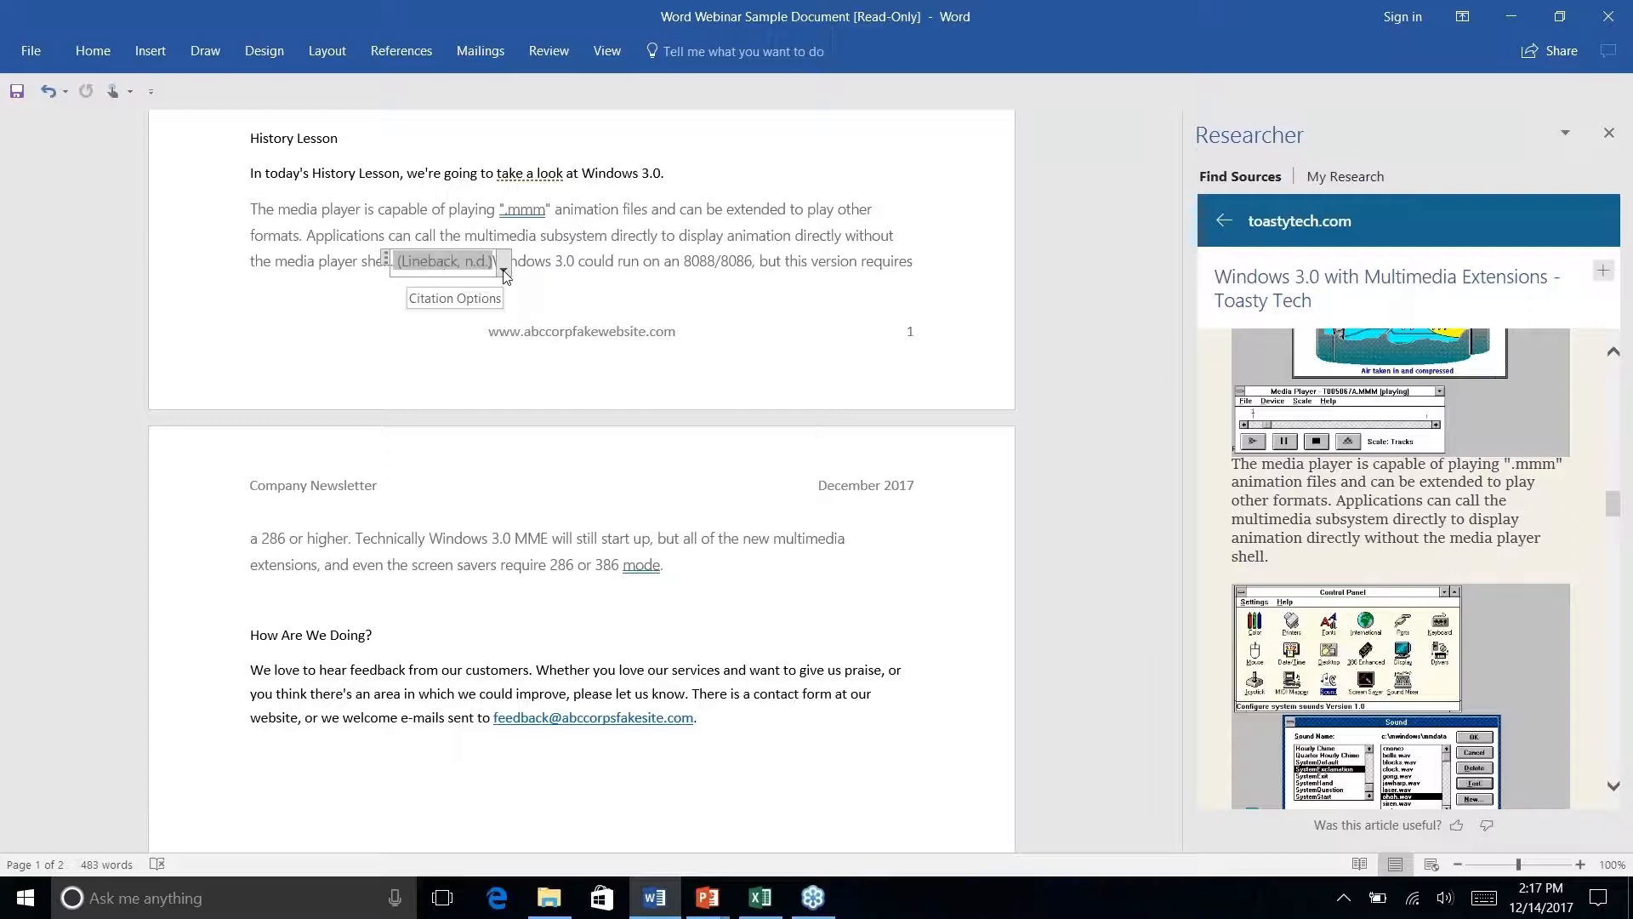
pyautogui.click(503, 271)
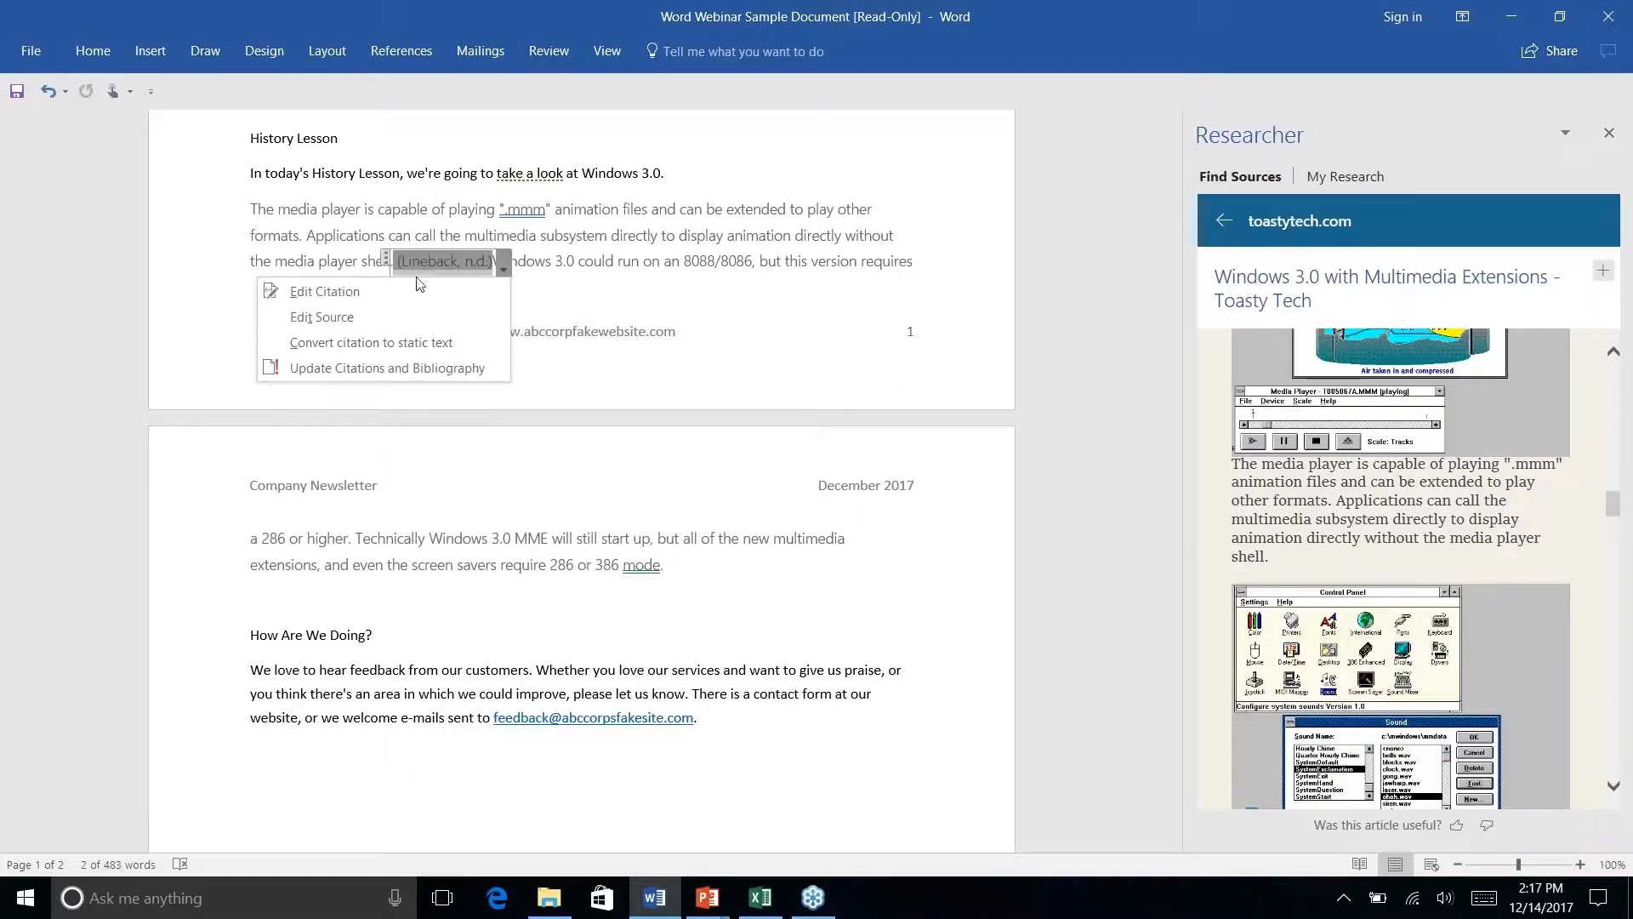
pyautogui.click(359, 318)
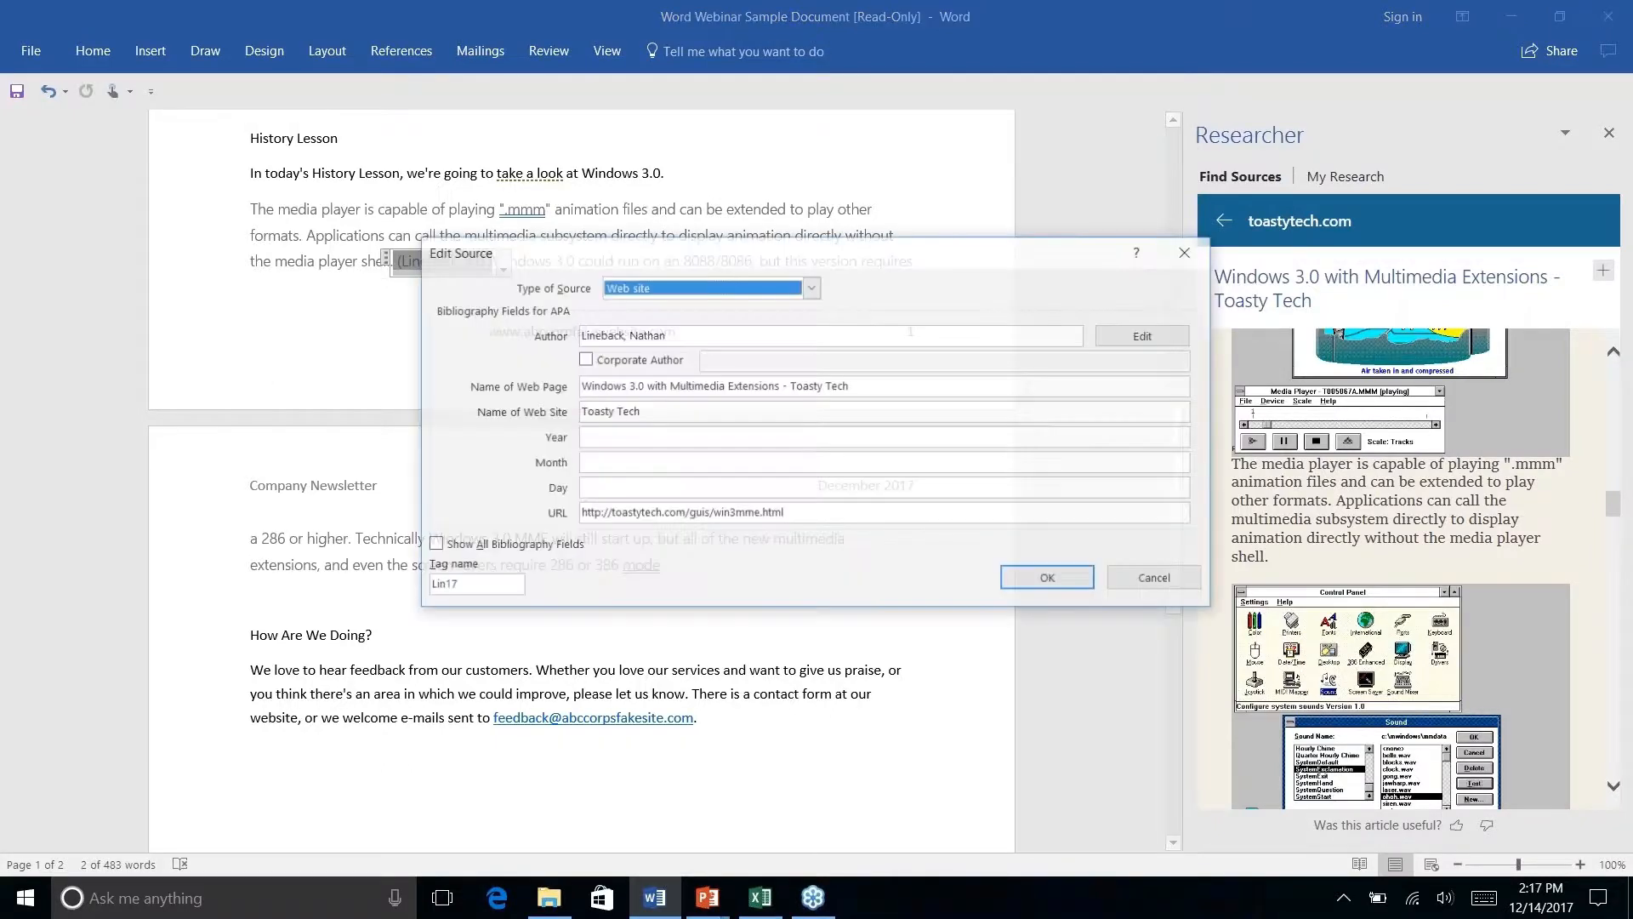
pyautogui.click(813, 288)
pyautogui.click(901, 300)
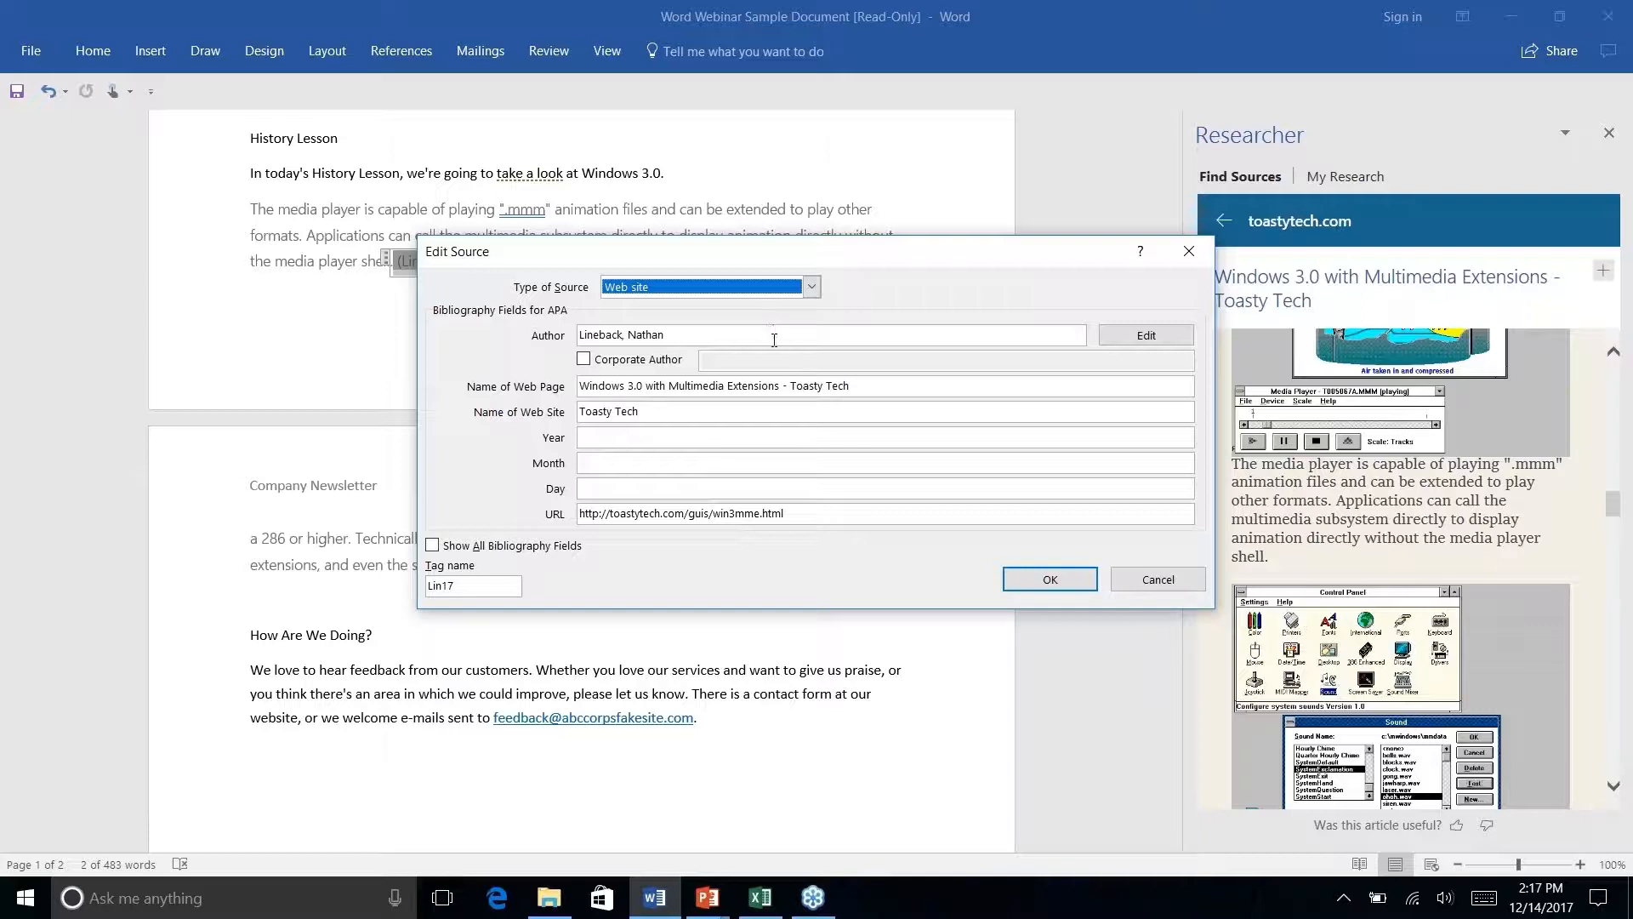
pyautogui.click(1156, 586)
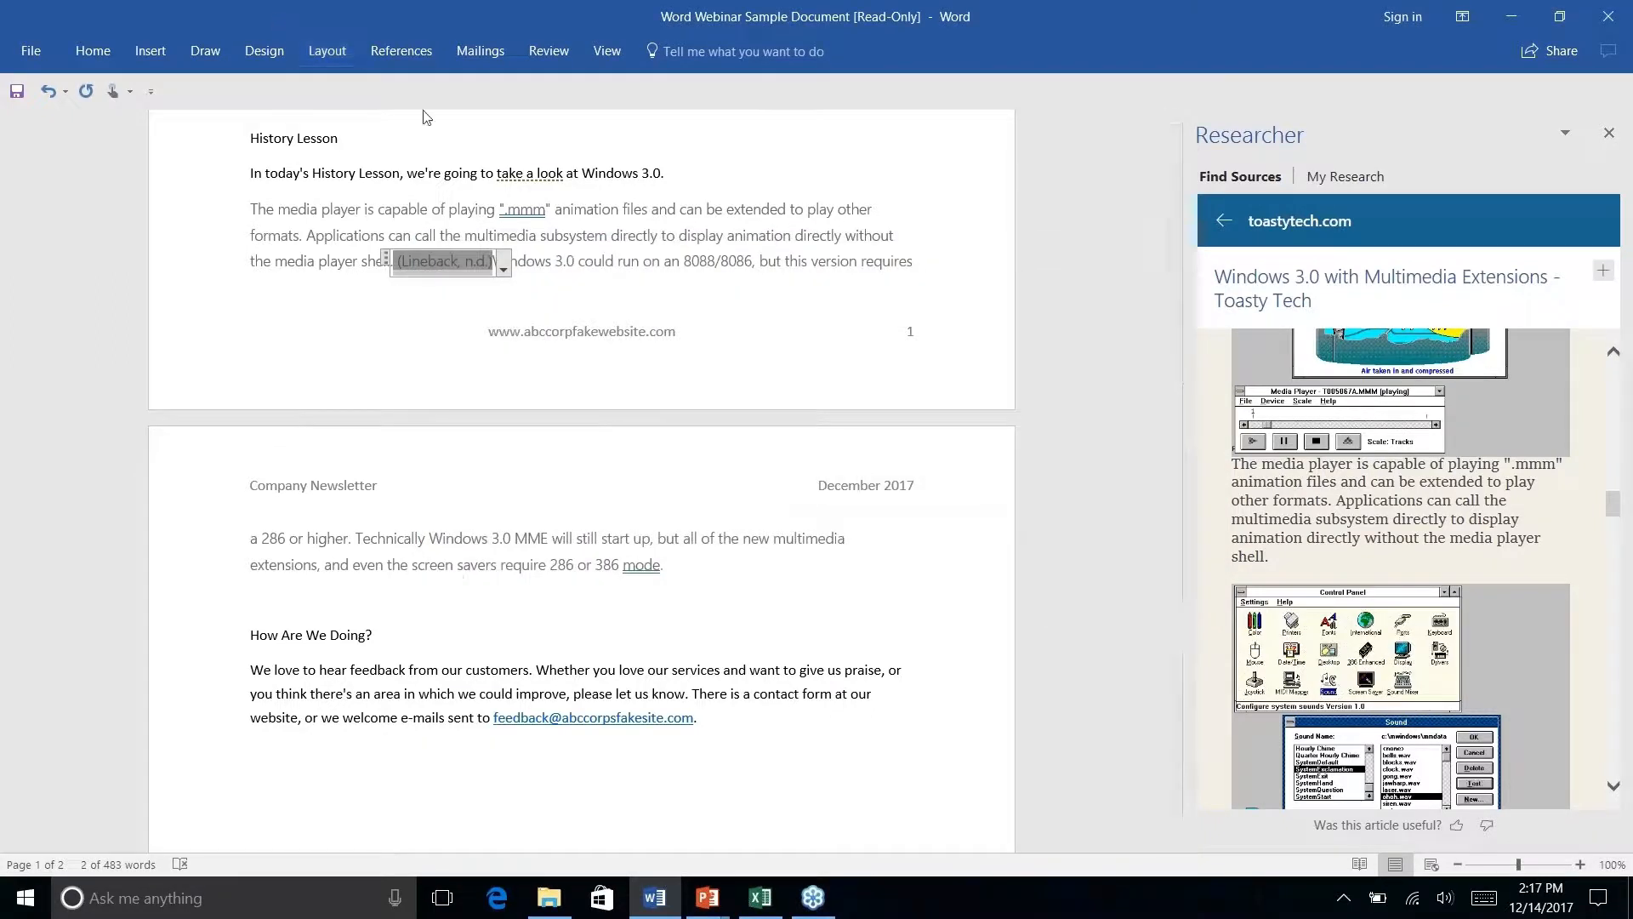
# - Insert a built-in References bibliography after the paragraph that ends the History Lesson section
pyautogui.click(400, 50)
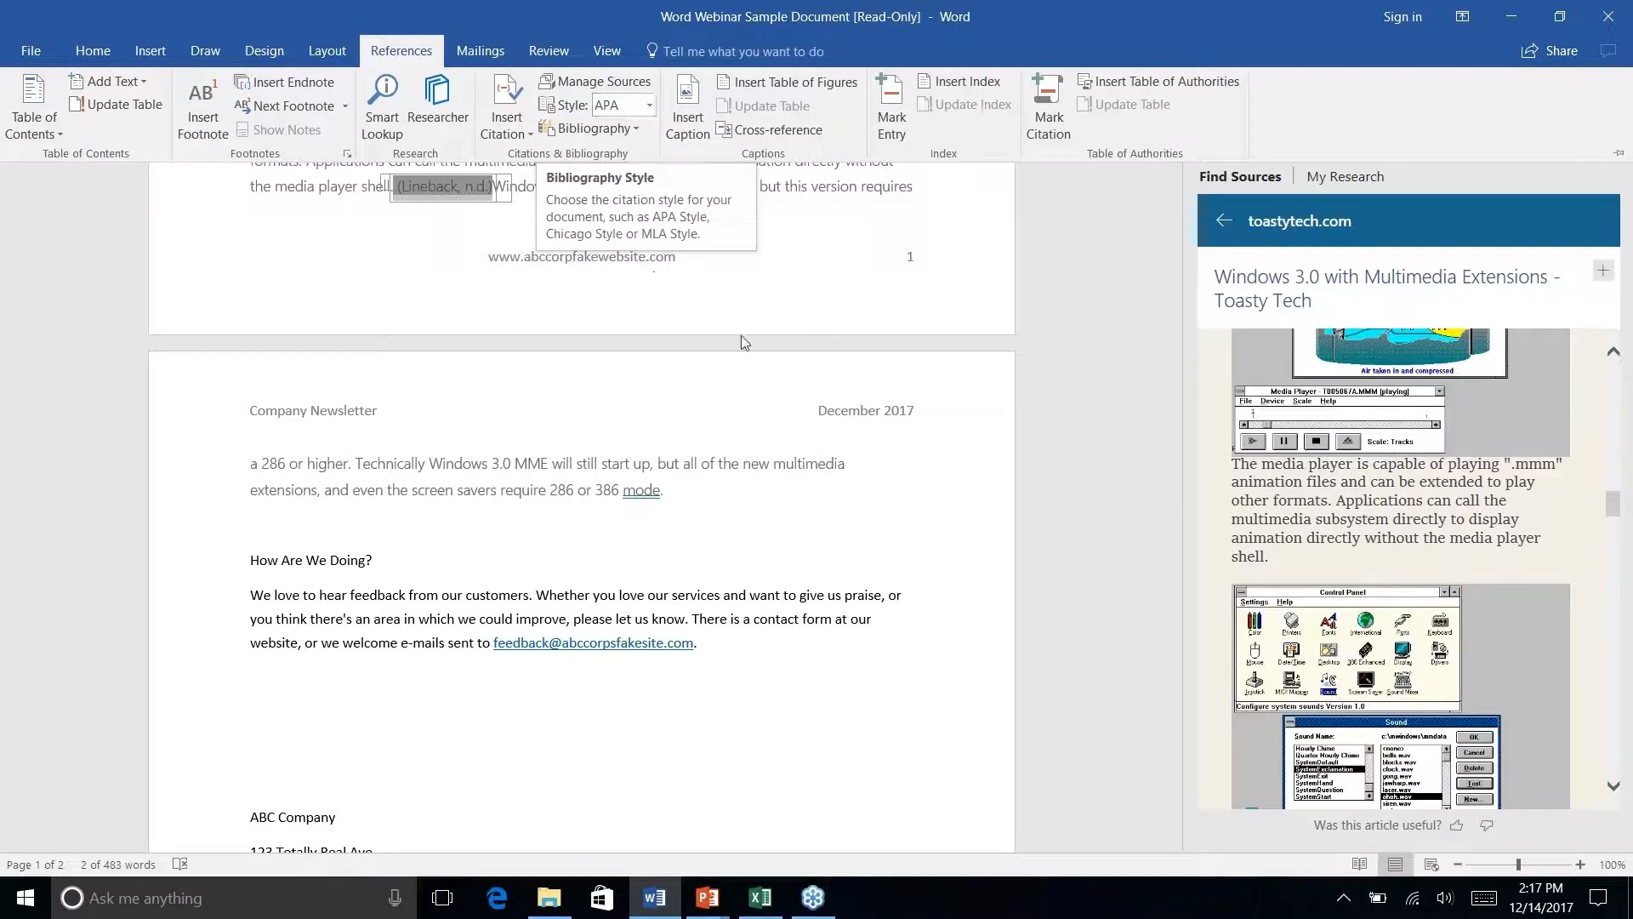
pyautogui.scroll(-4, 767, 325)
pyautogui.scroll(7, 767, 325)
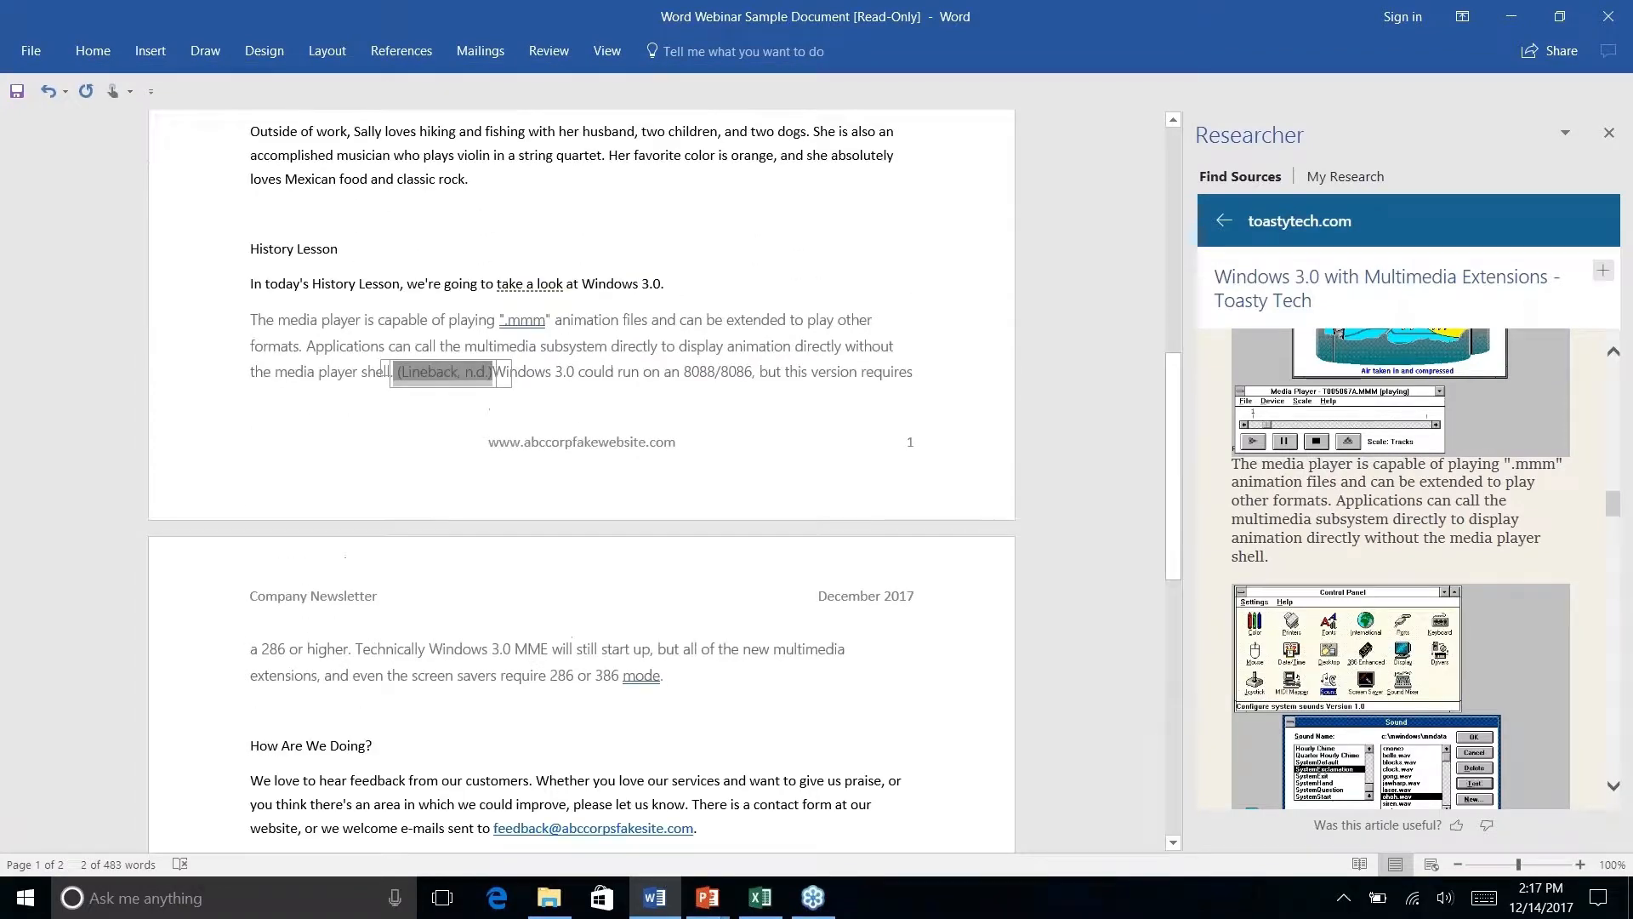
pyautogui.click(741, 319)
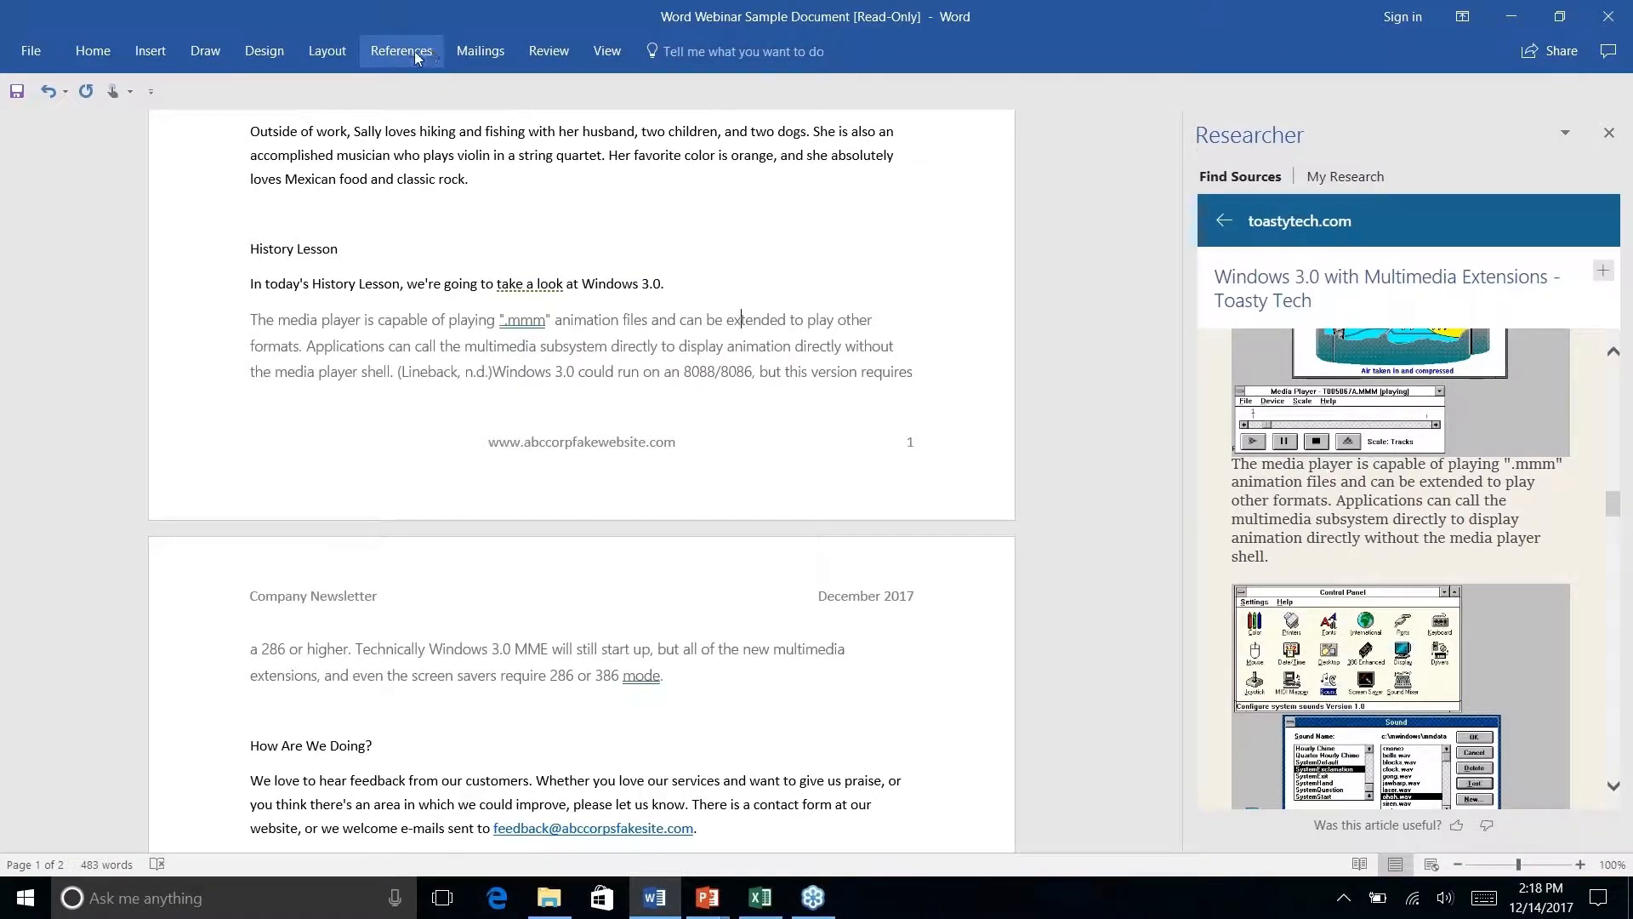
pyautogui.click(389, 53)
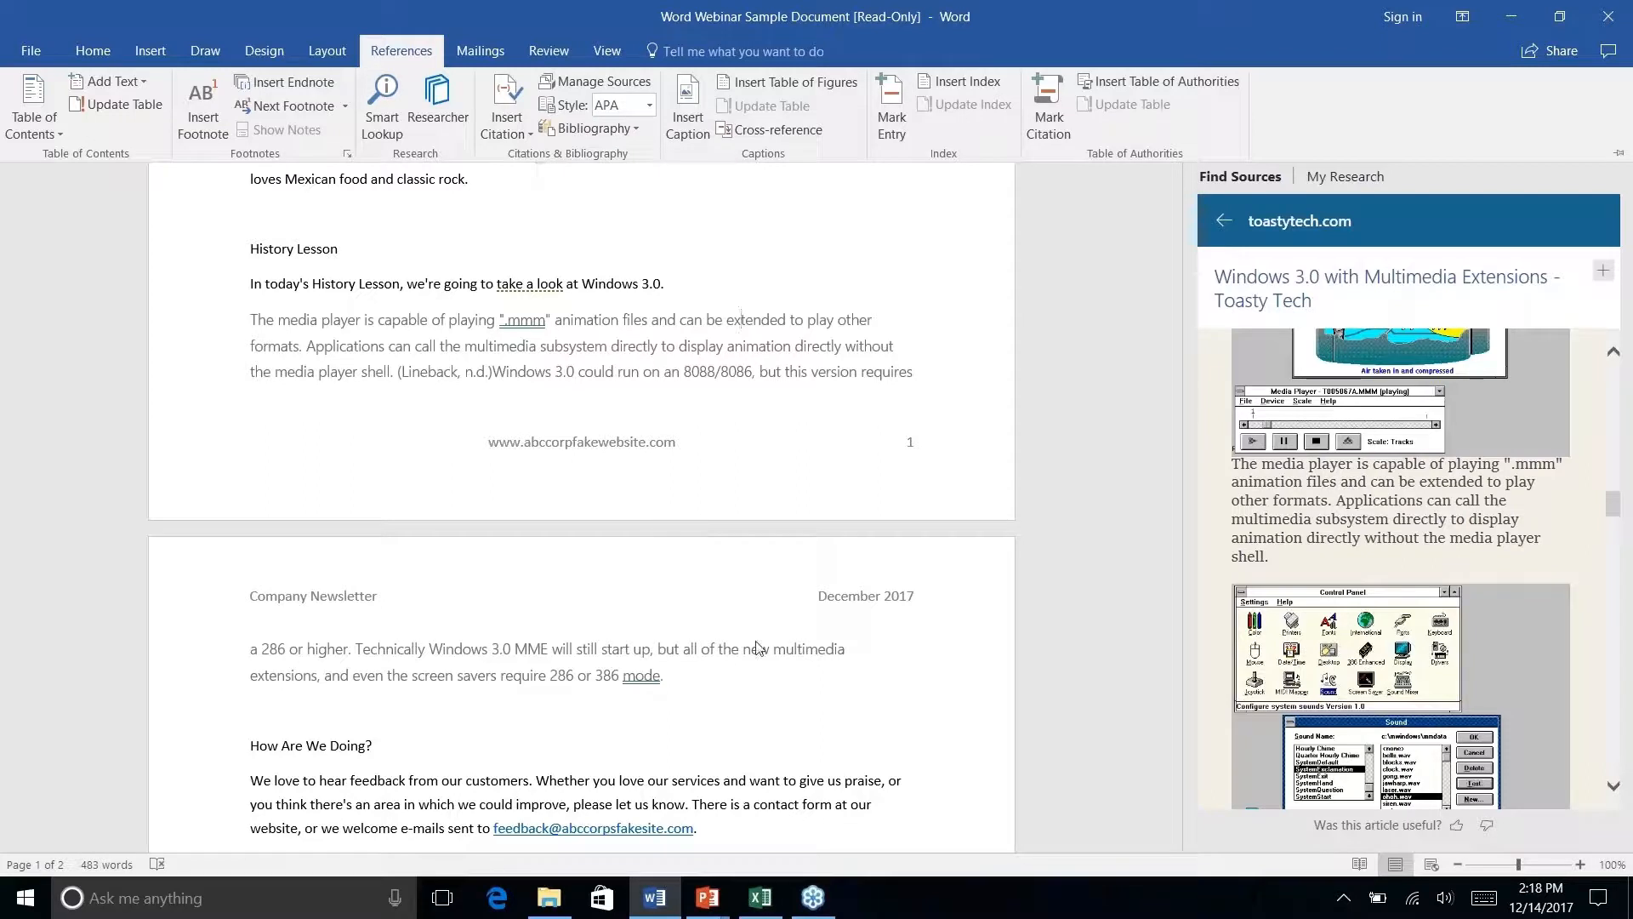
pyautogui.click(704, 686)
pyautogui.rightClick(666, 686)
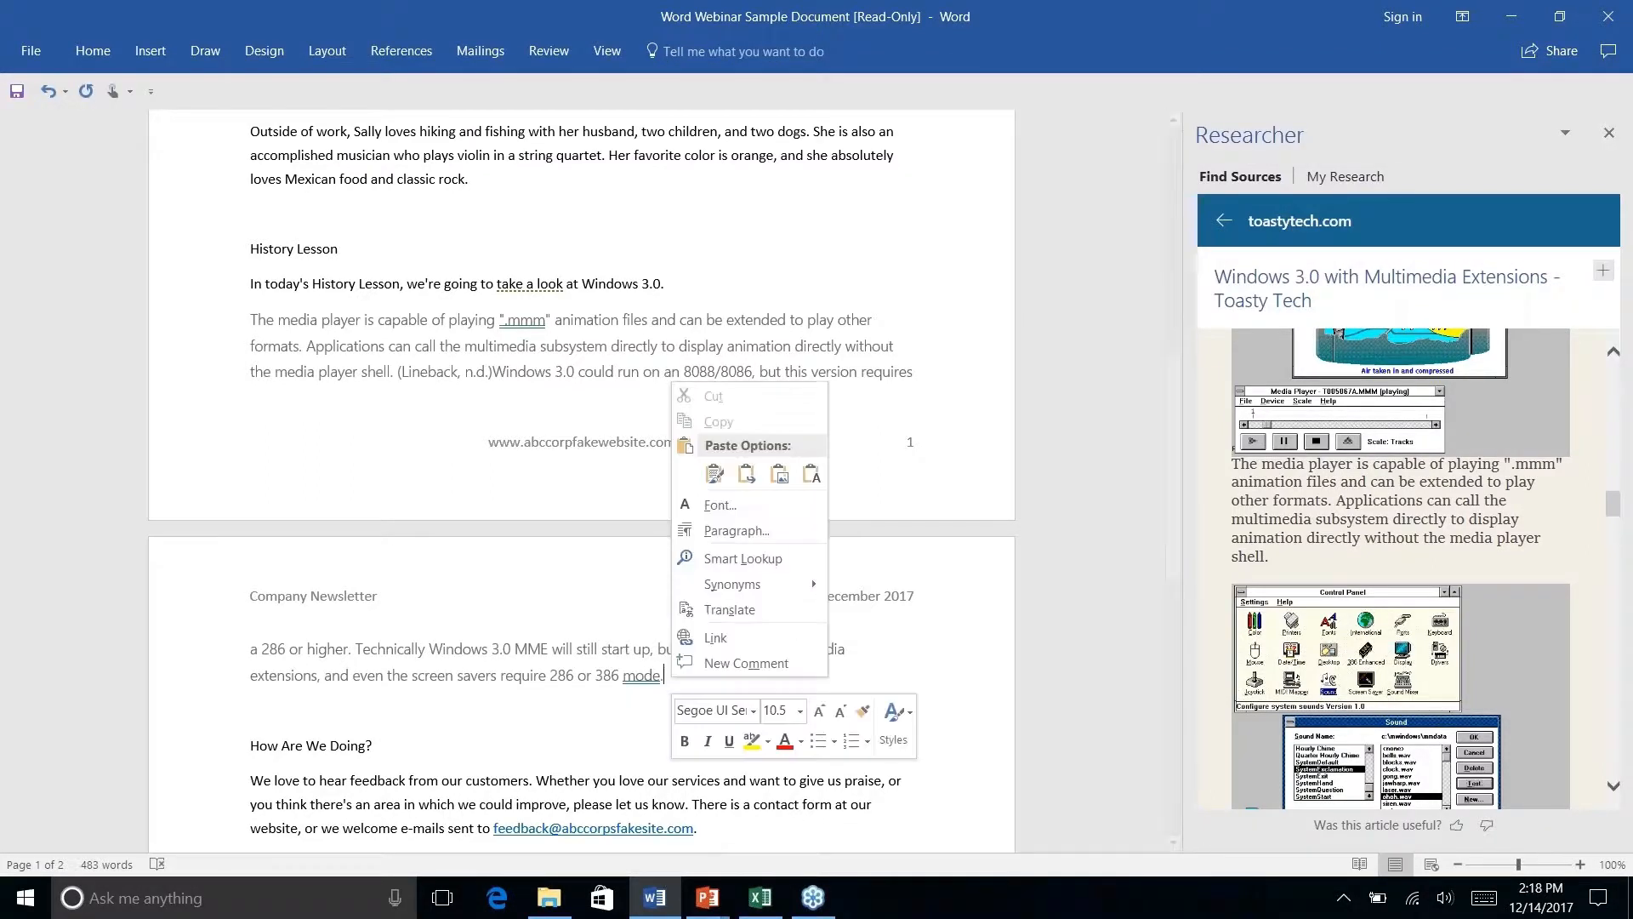
pyautogui.press('Escape')
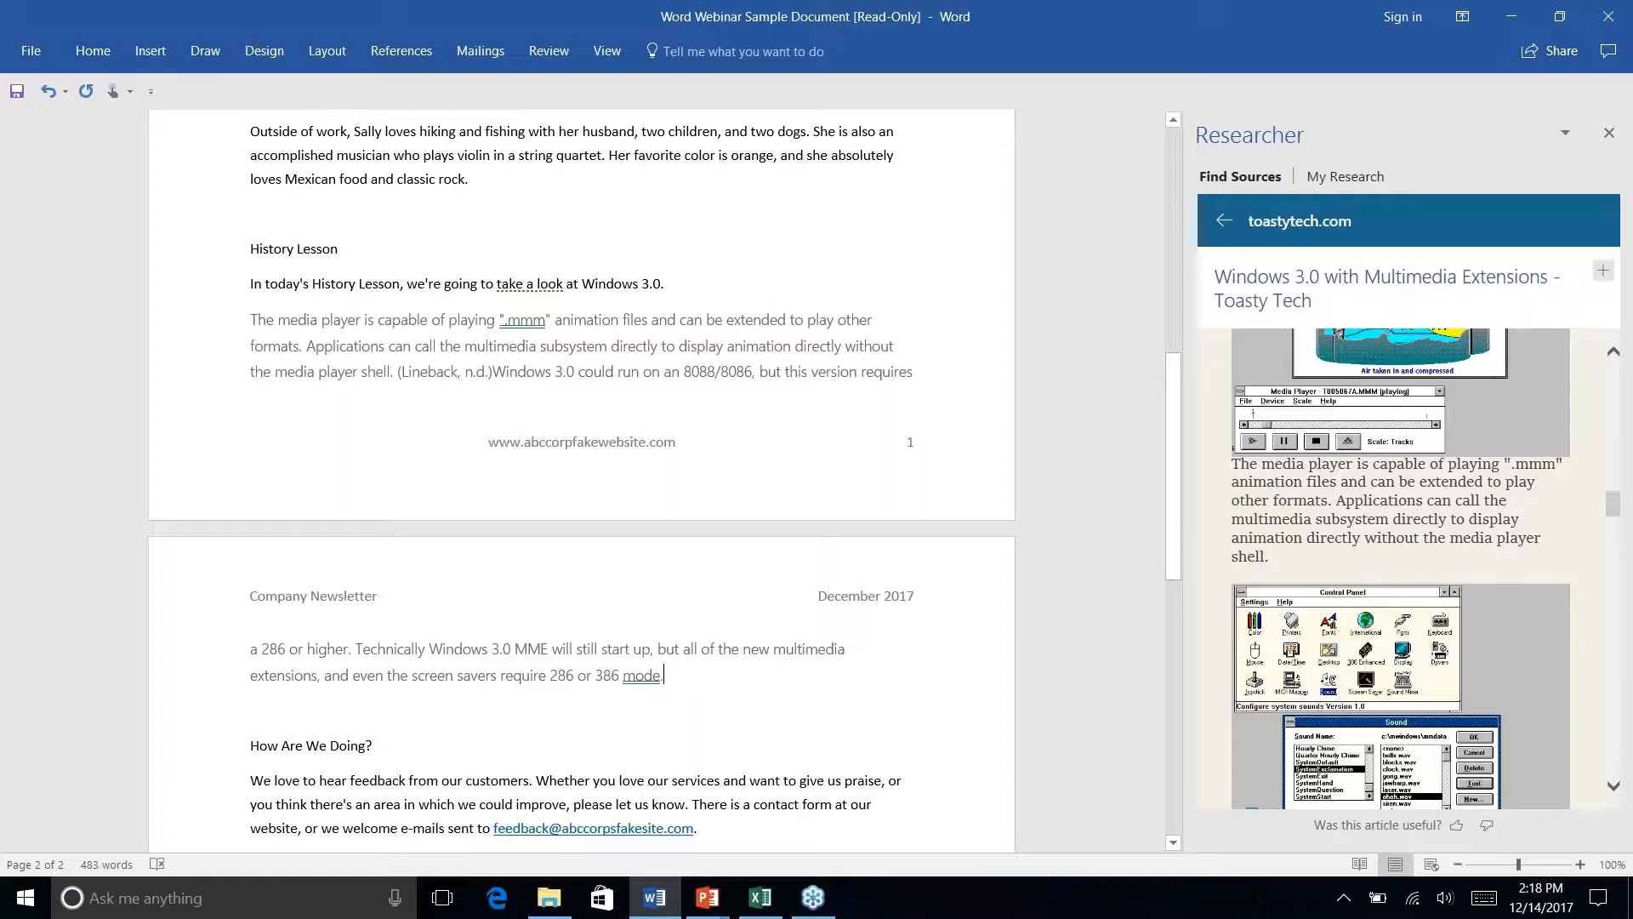
pyautogui.click(414, 56)
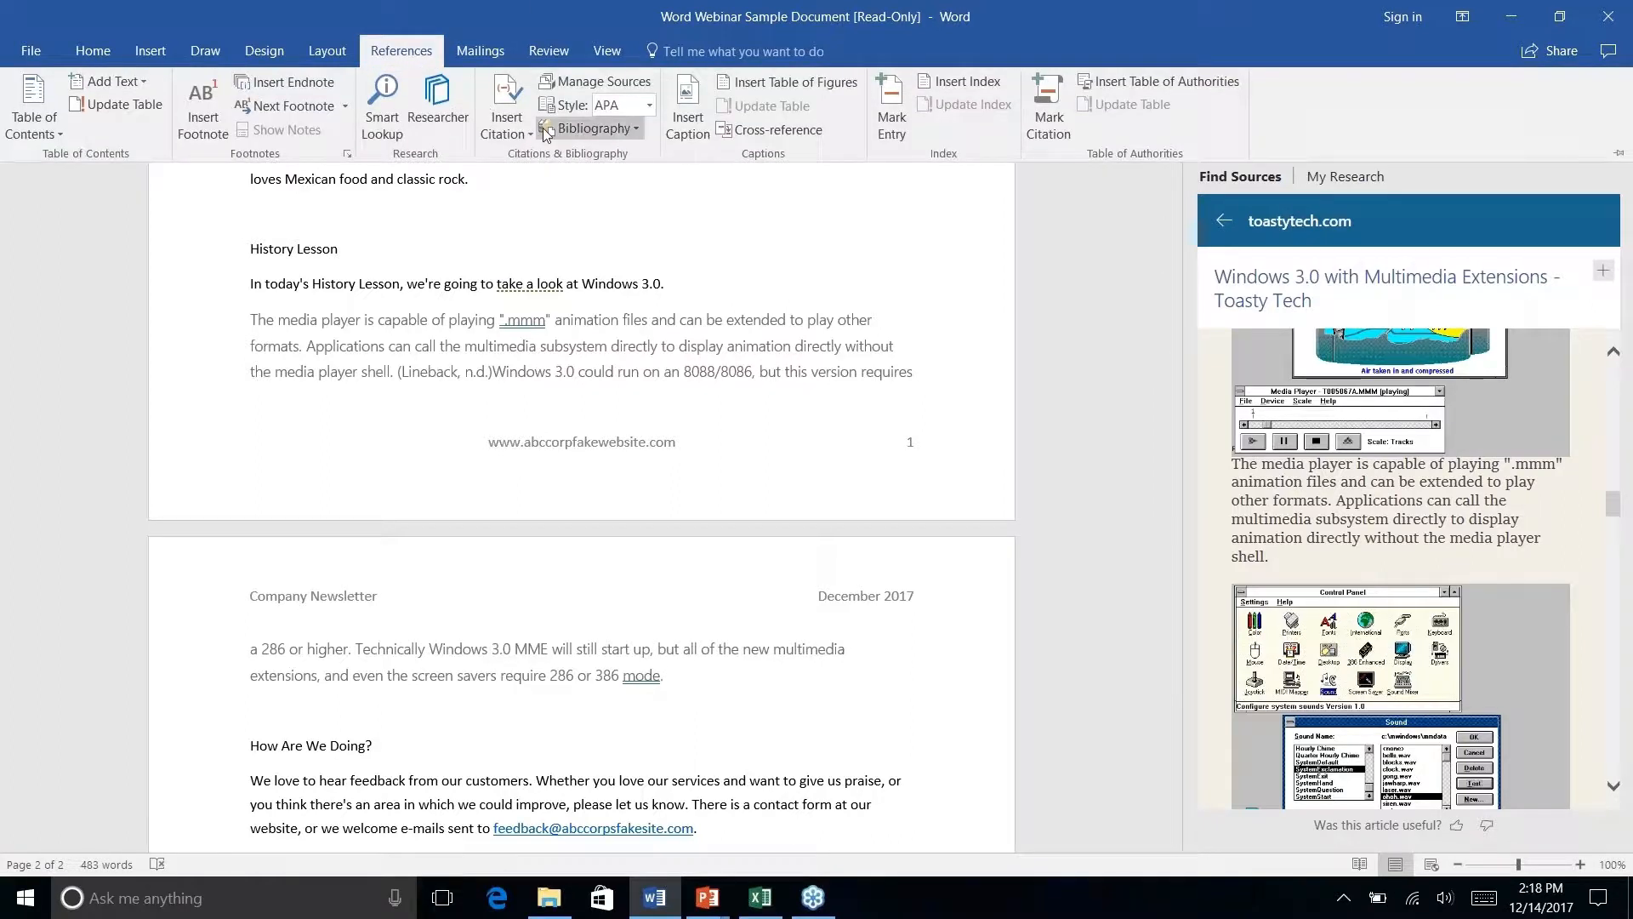
pyautogui.click(635, 128)
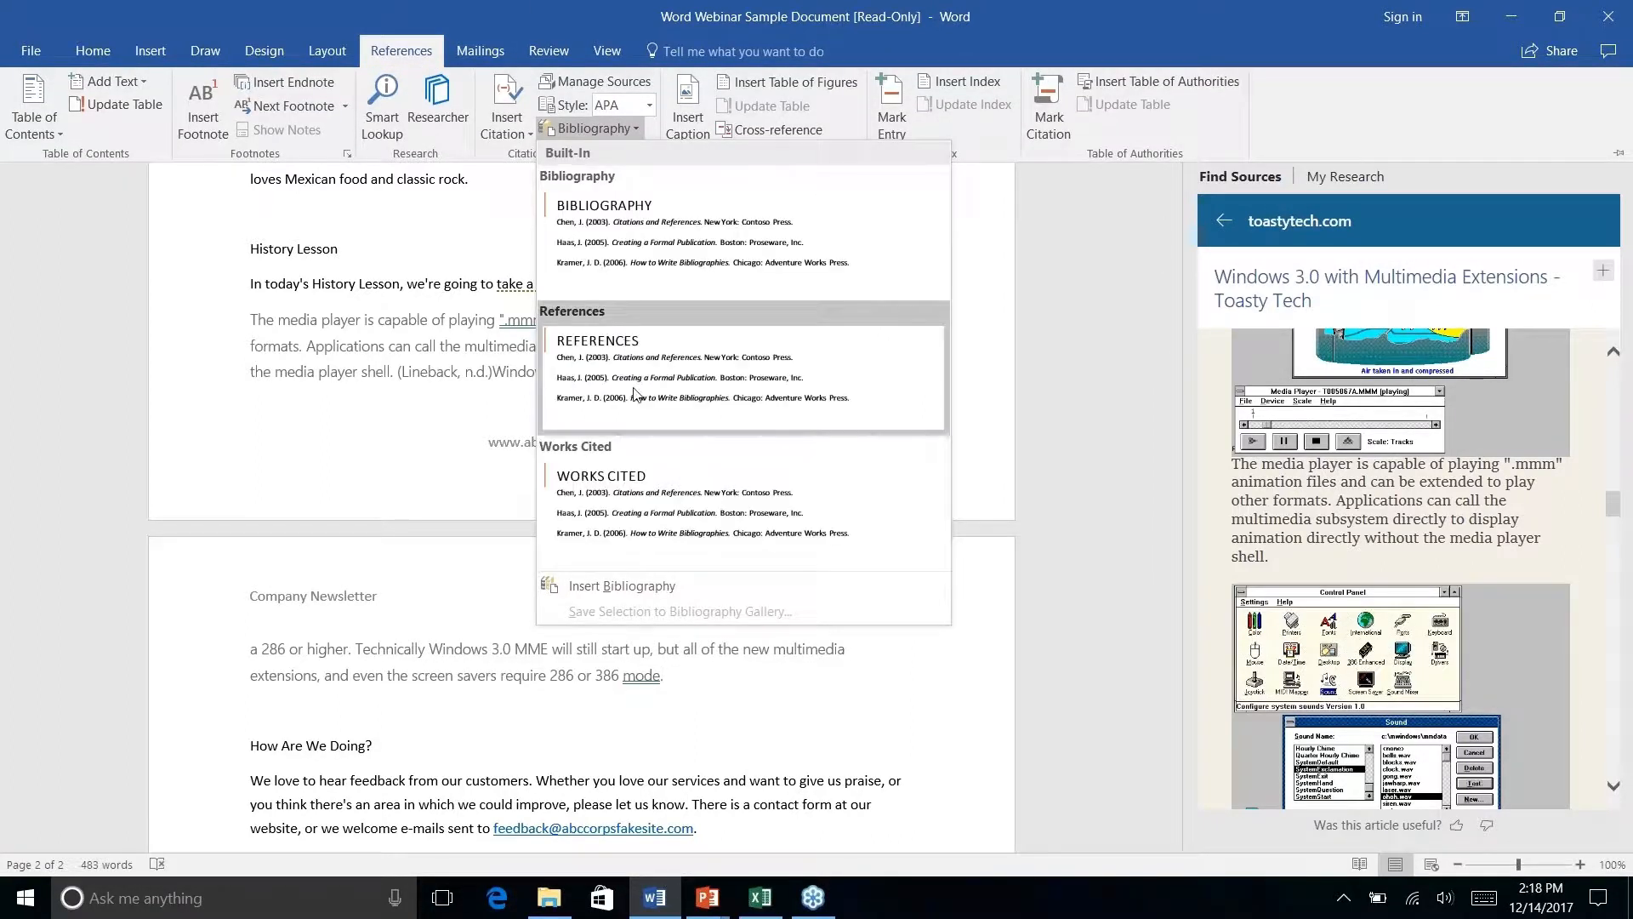
pyautogui.click(634, 384)
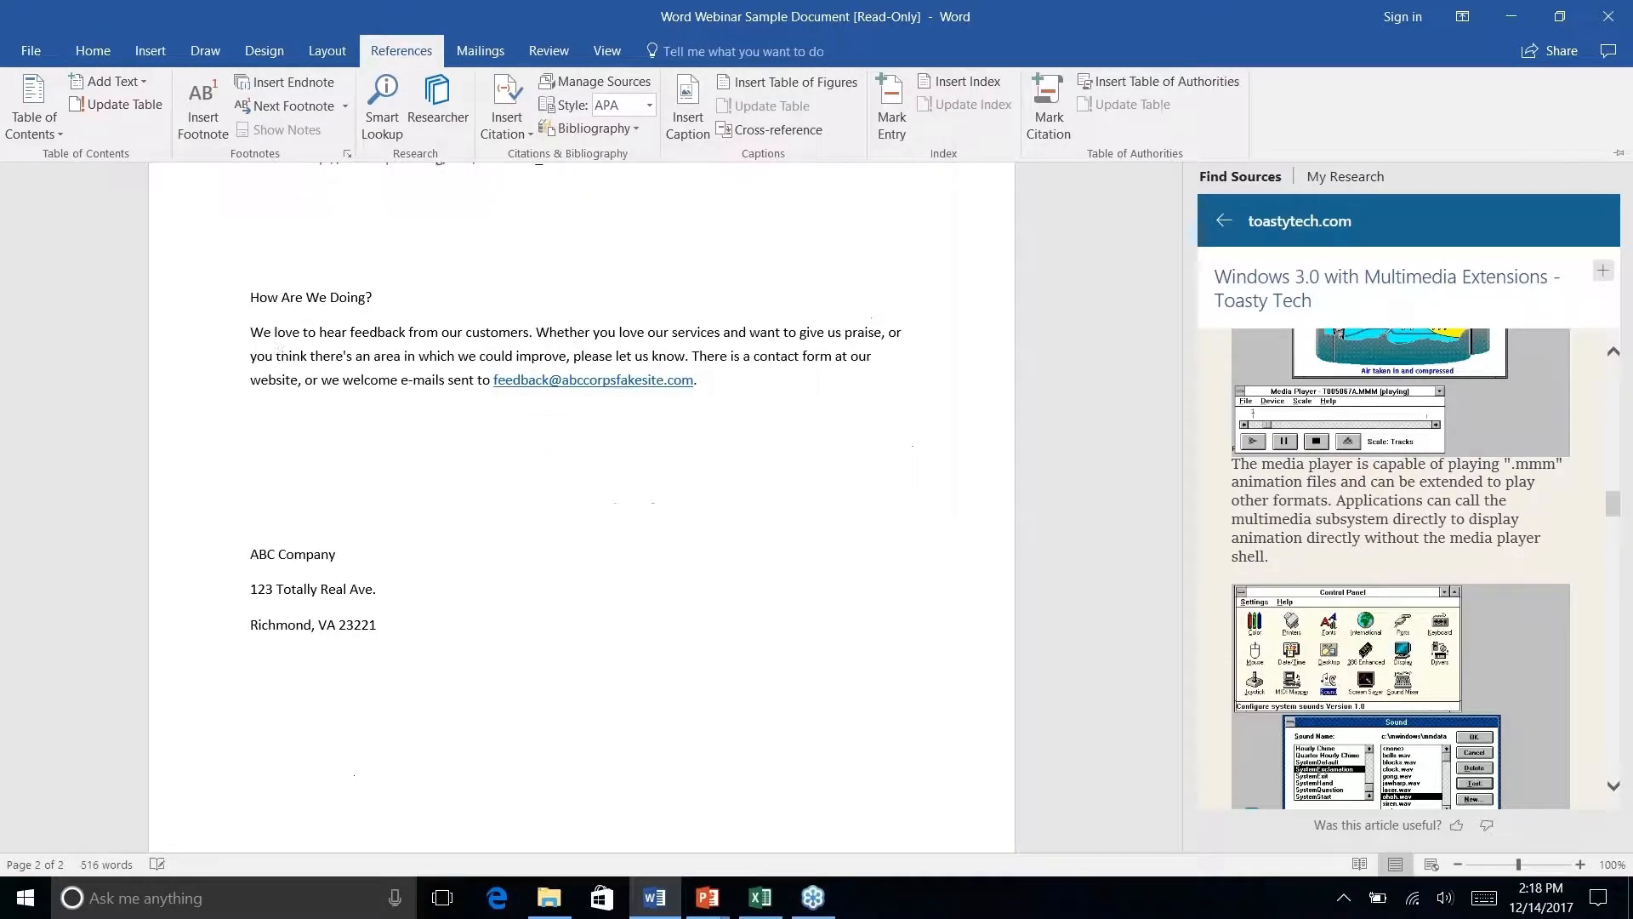
# - Examine the inserted References list and compare its entries with the citation in the media player paragraph
pyautogui.scroll(-2, 582, 480)
pyautogui.scroll(7, 582, 480)
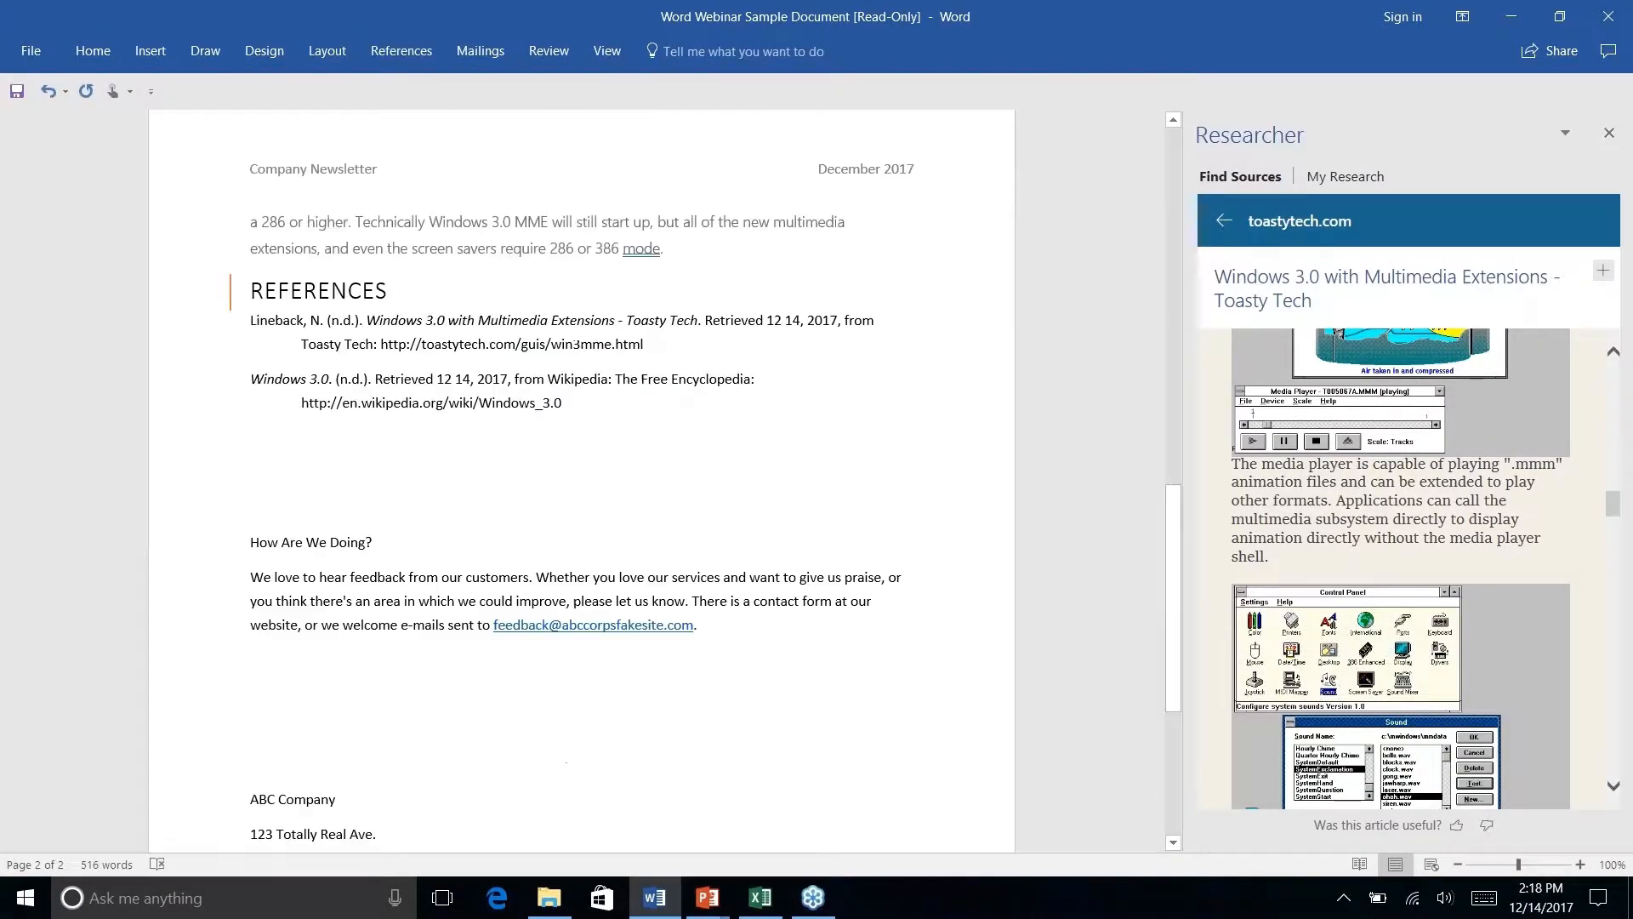
pyautogui.scroll(3, 582, 481)
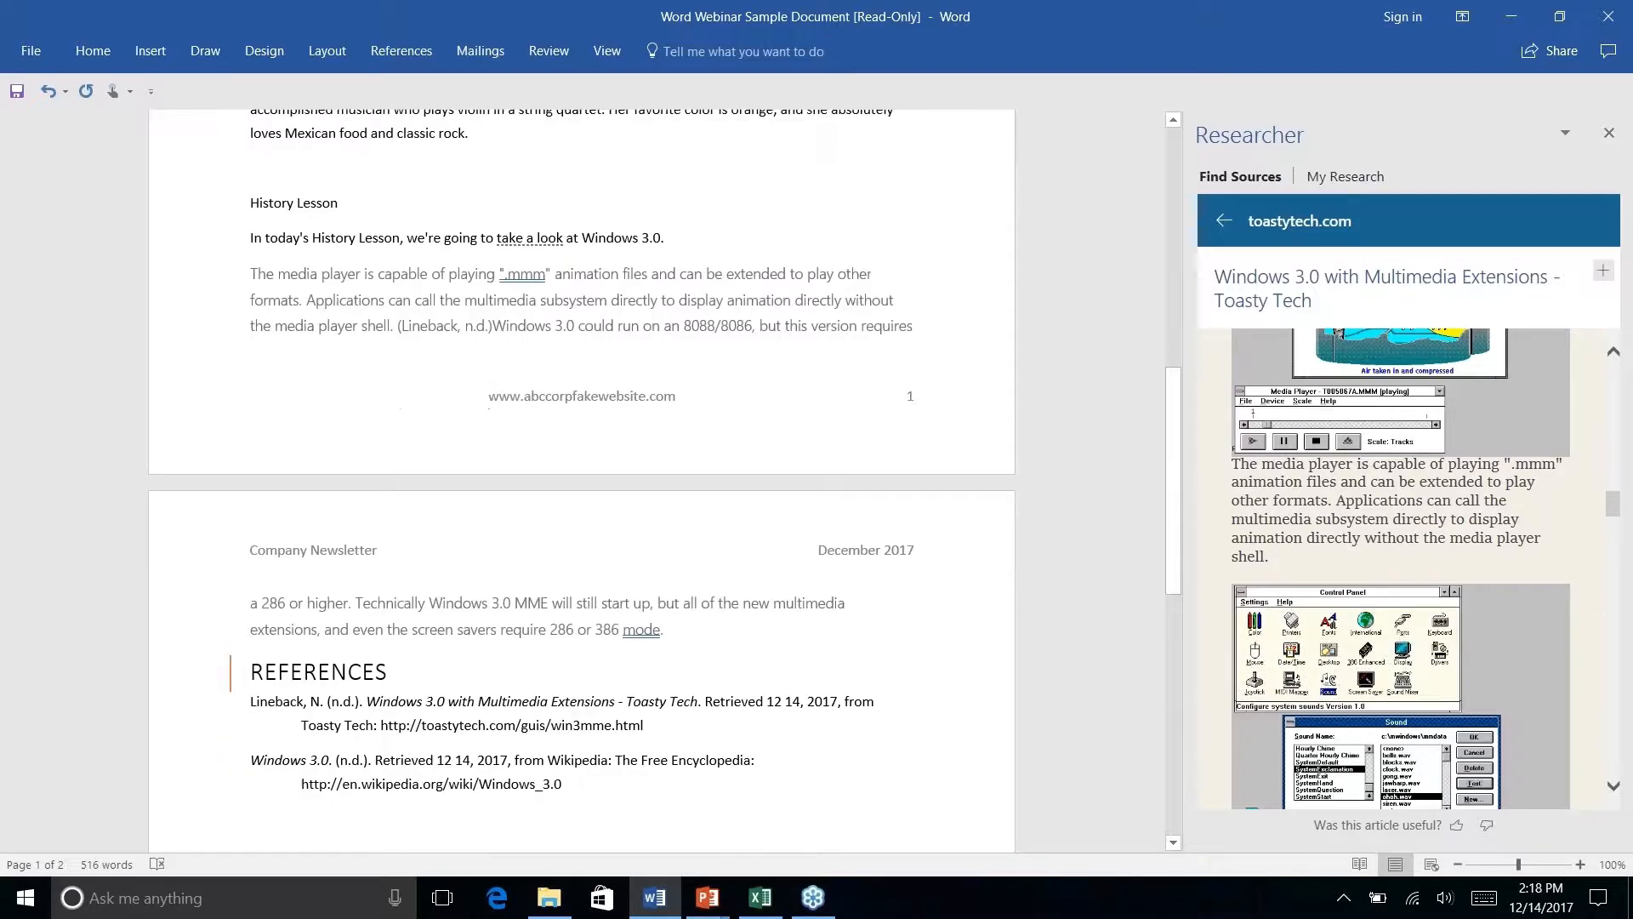
pyautogui.click(473, 322)
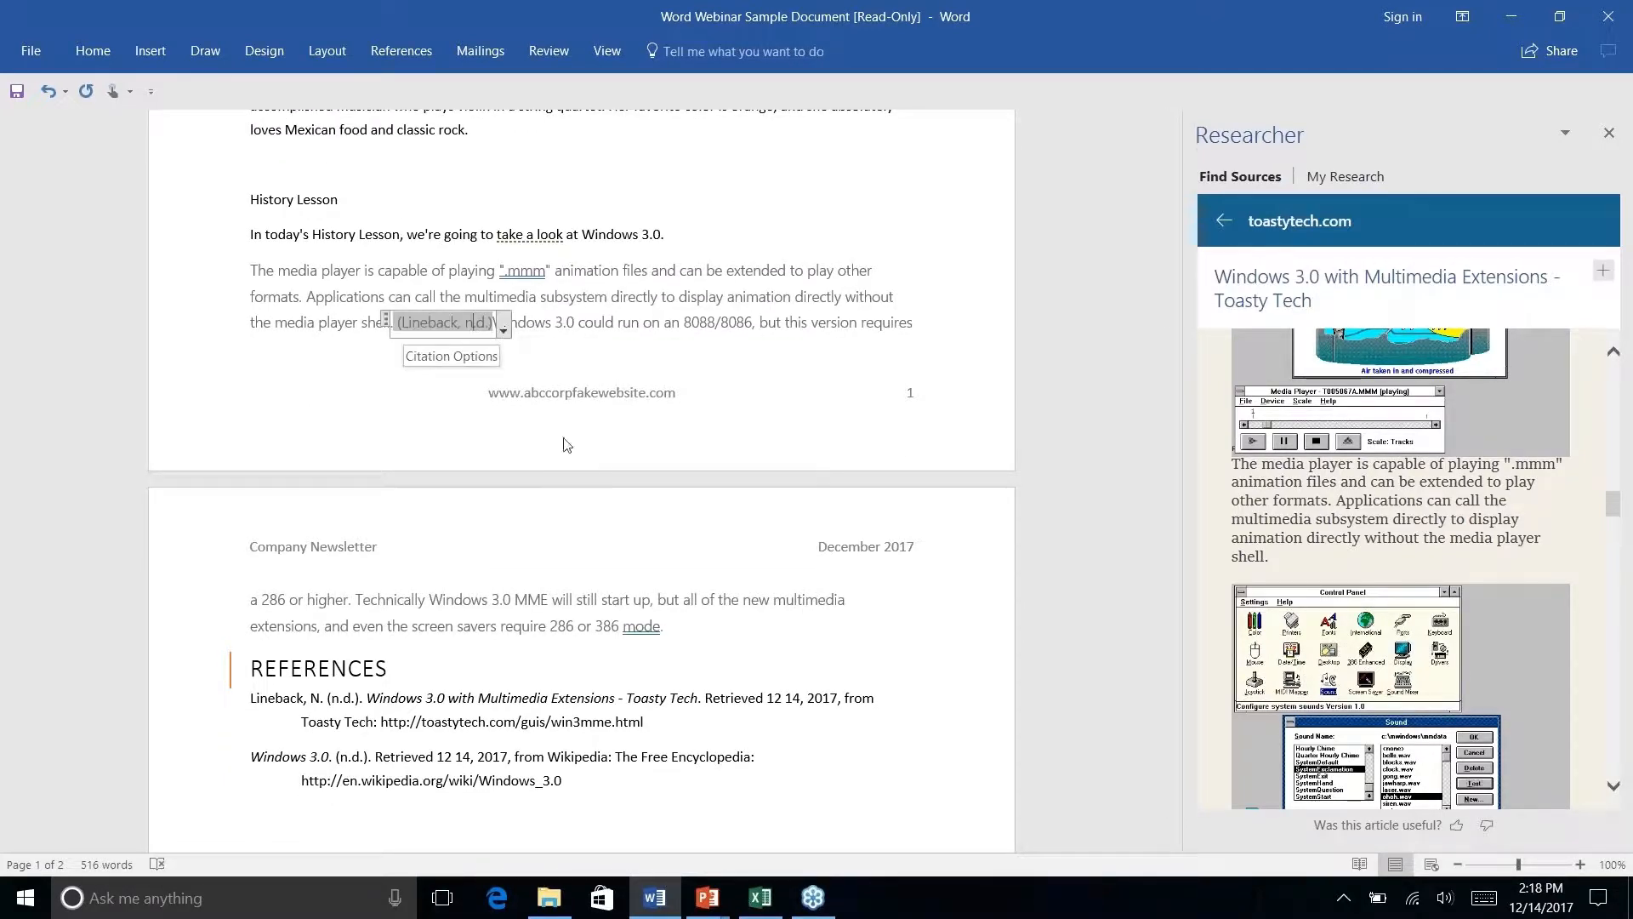
pyautogui.rightClick(599, 597)
pyautogui.click(597, 598)
pyautogui.rightClick(597, 598)
pyautogui.click(597, 598)
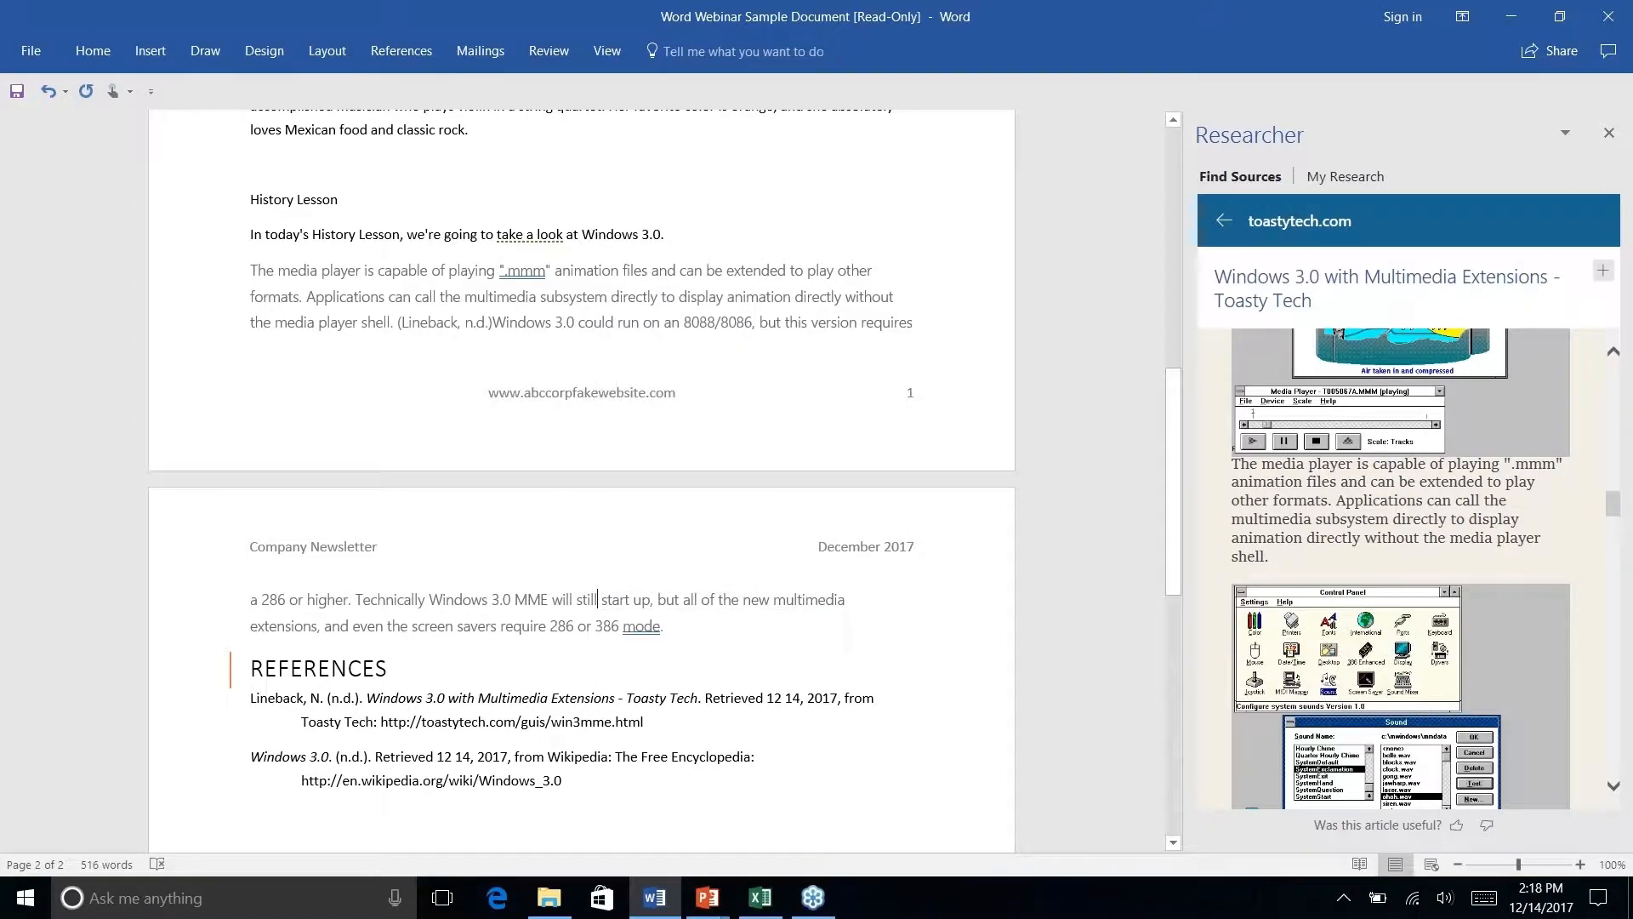
pyautogui.scroll(-1, 597, 598)
pyautogui.scroll(-3, 635, 562)
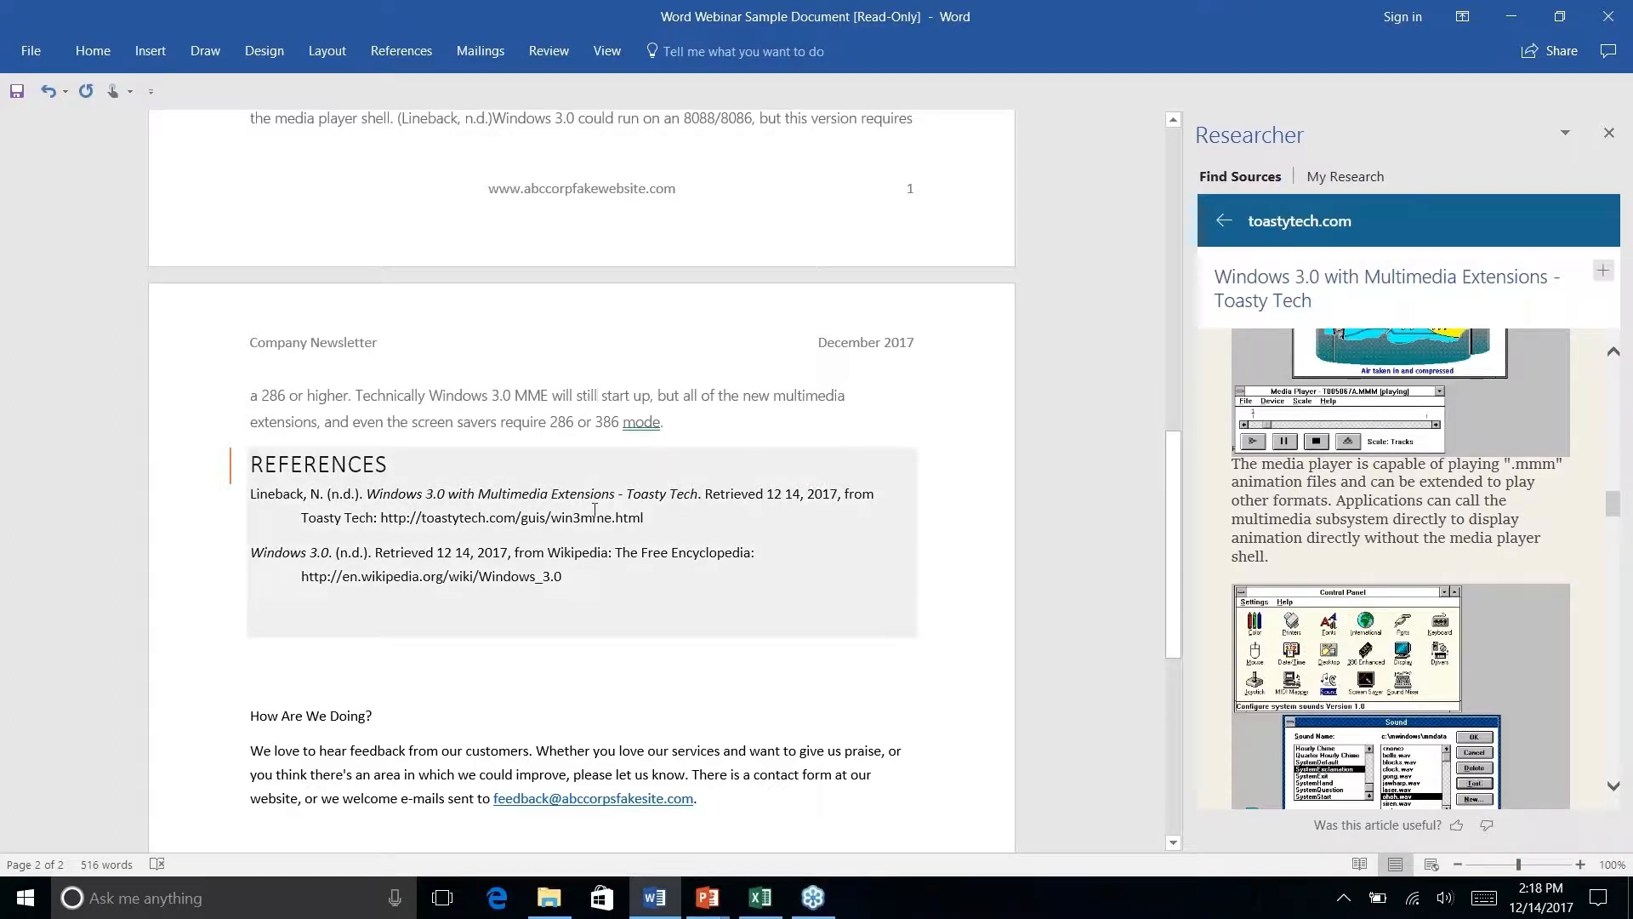
pyautogui.scroll(-1, 595, 521)
pyautogui.scroll(-4, 595, 481)
pyautogui.scroll(7, 595, 481)
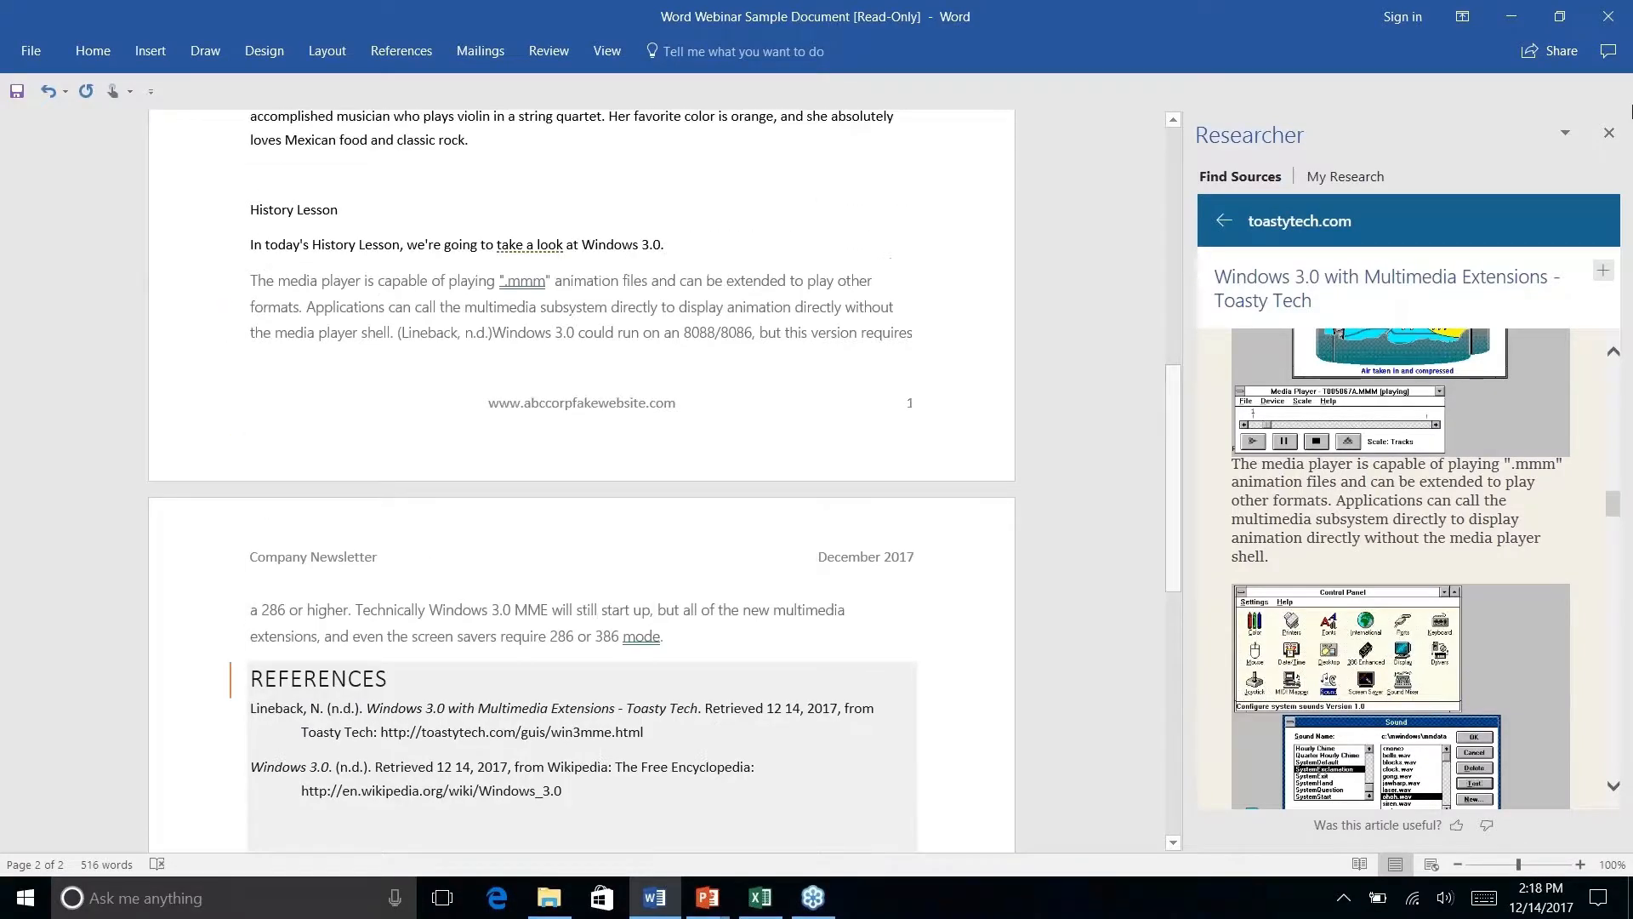
# - Reopen Researcher to view its saved research area, and close it
pyautogui.click(1608, 136)
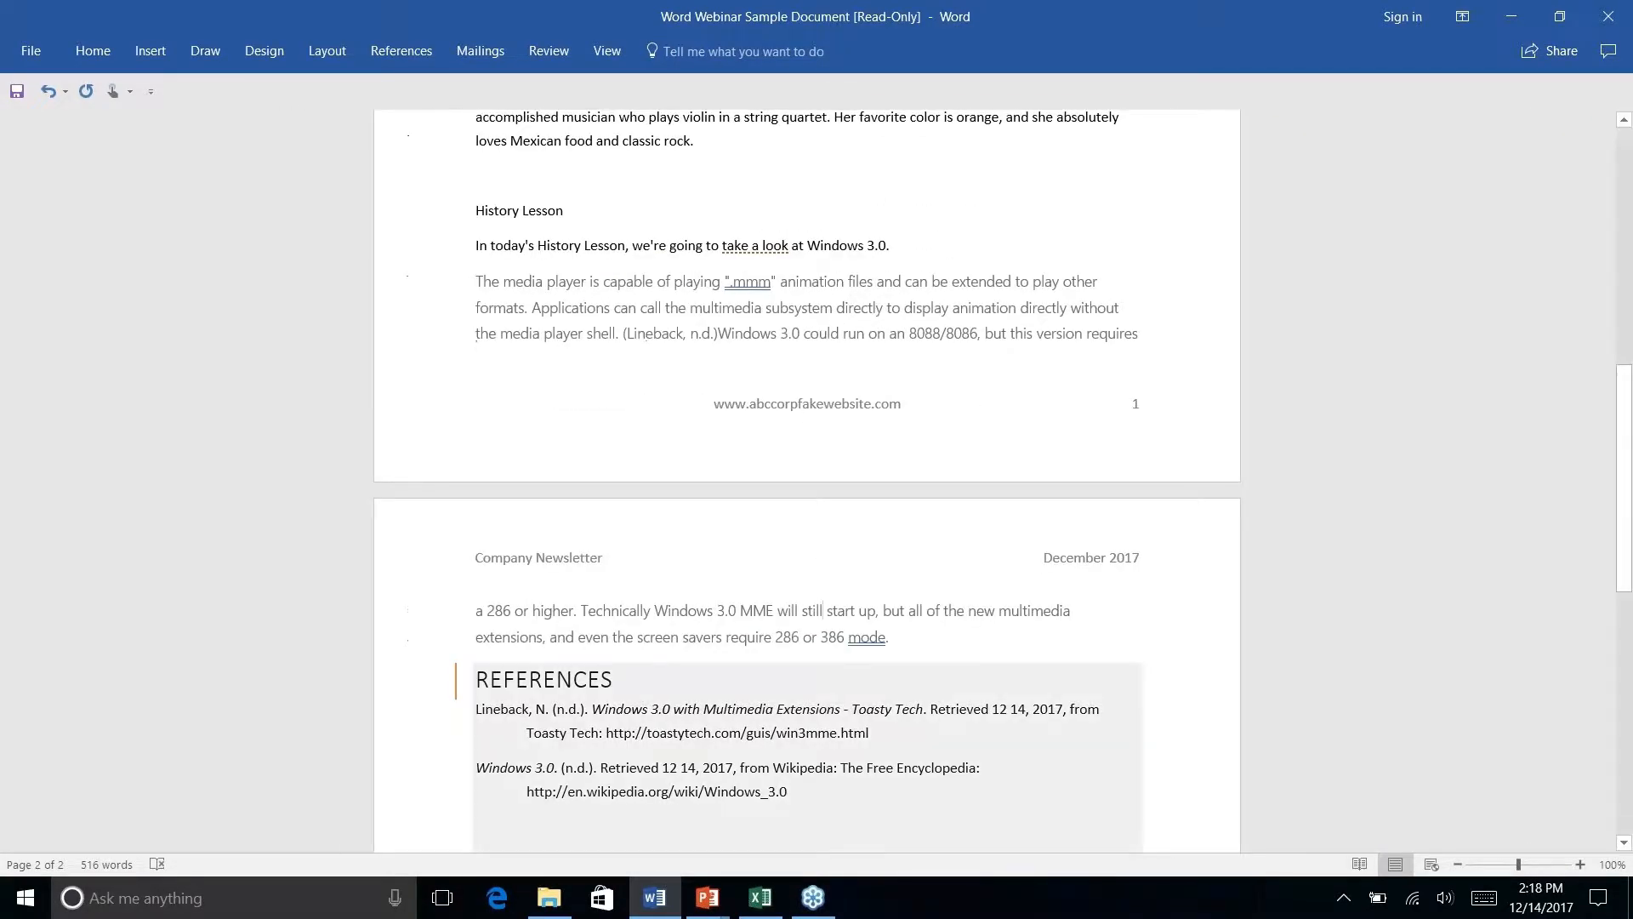
pyautogui.click(401, 51)
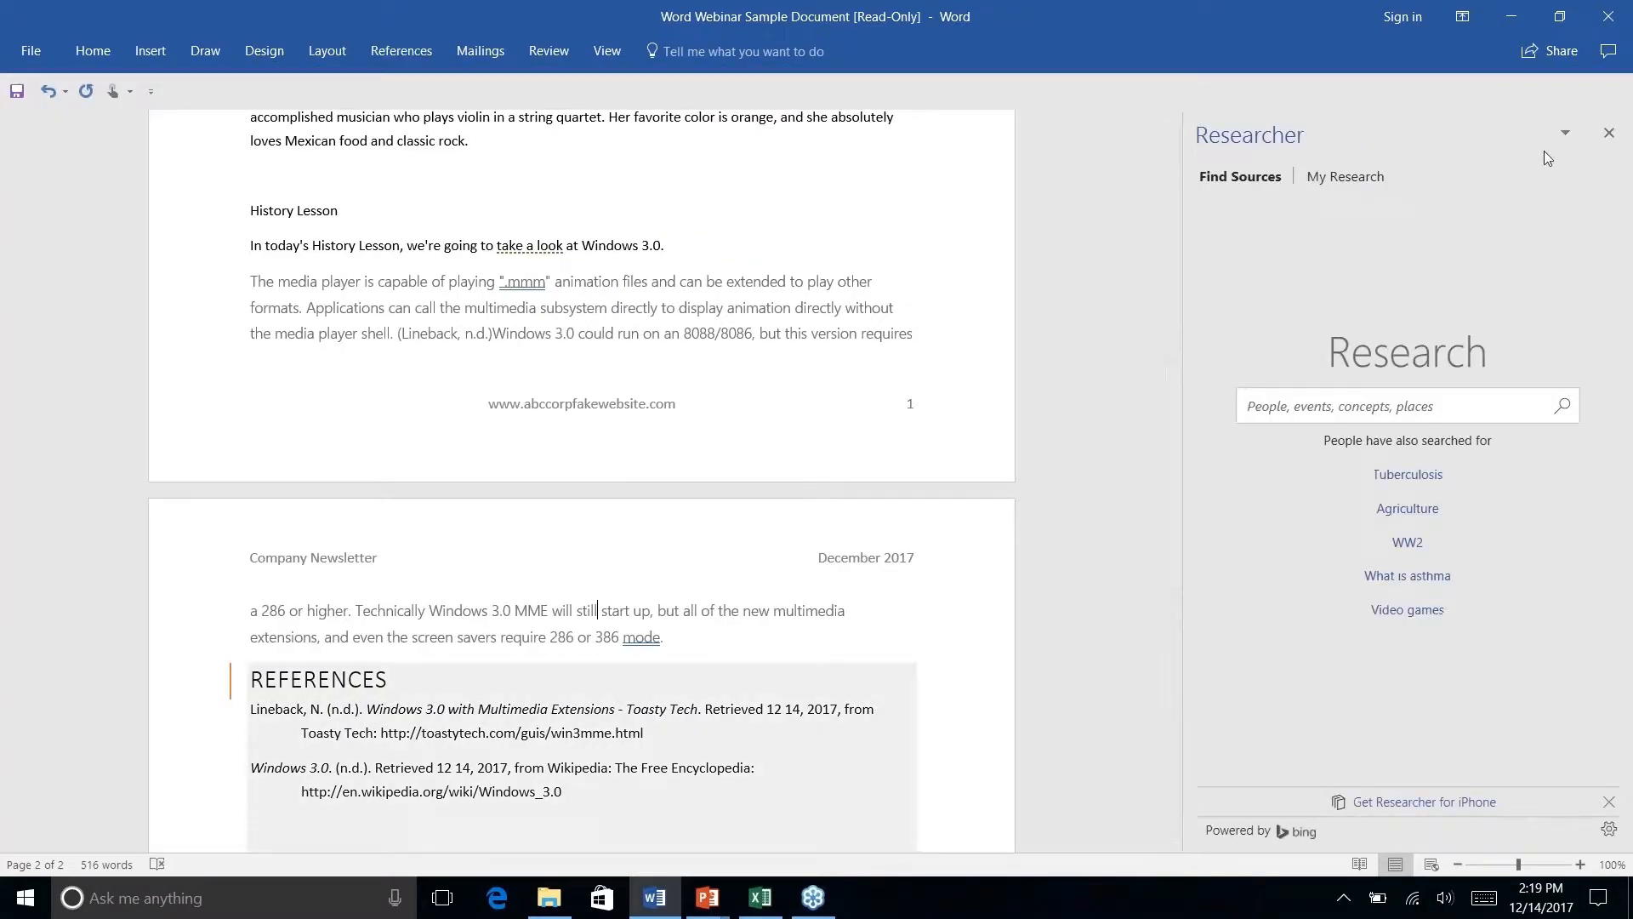
pyautogui.click(1329, 180)
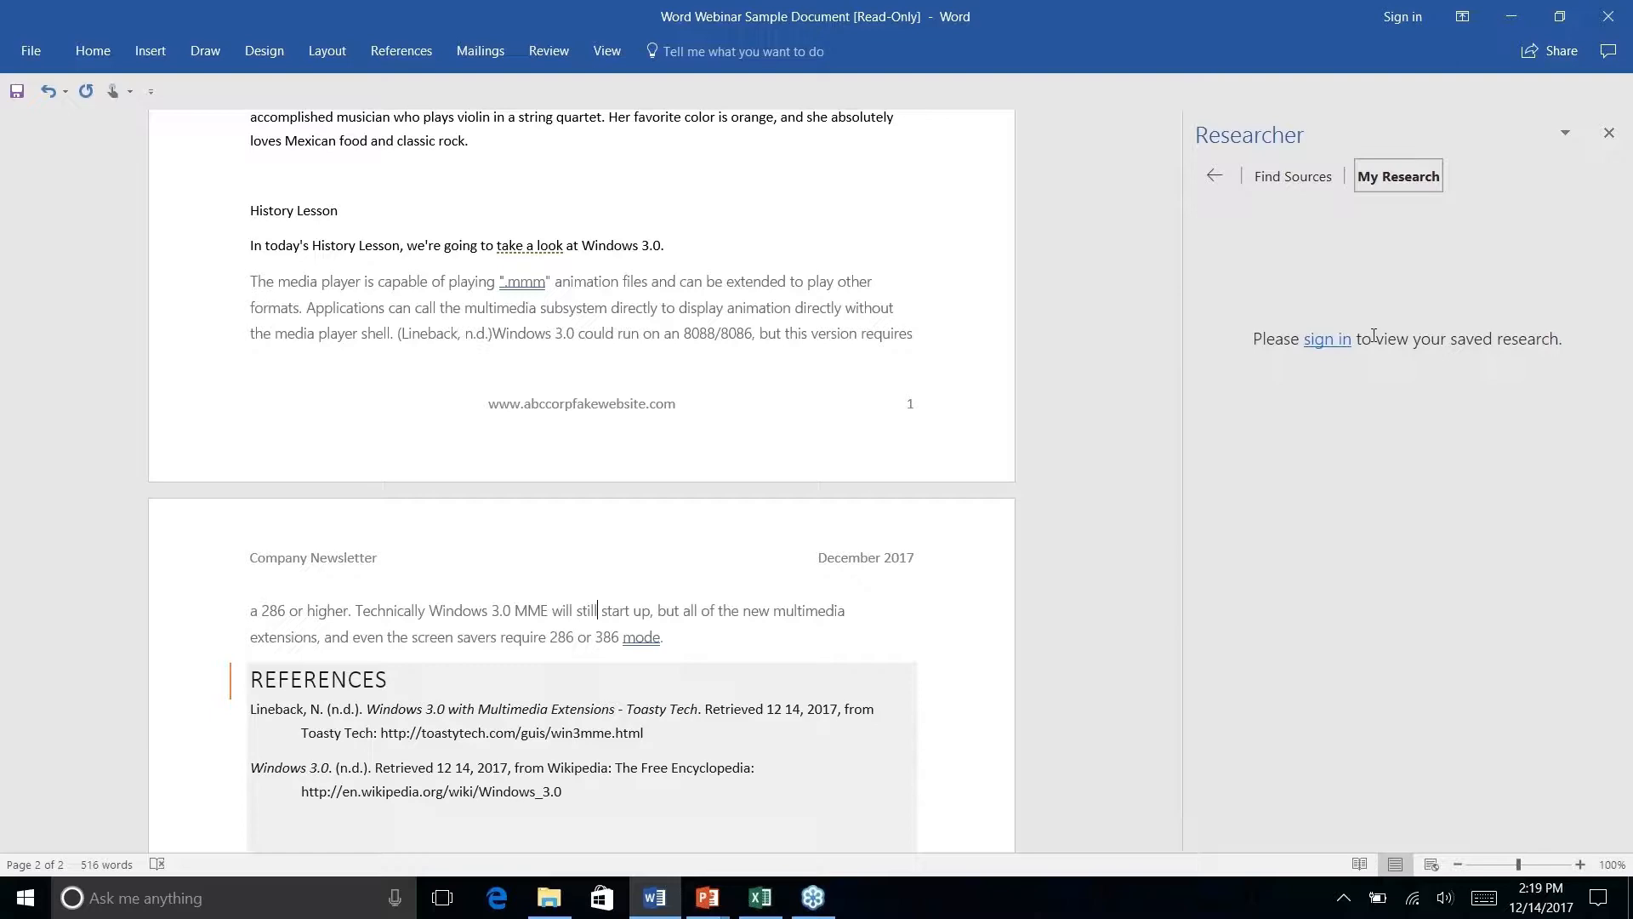
pyautogui.click(1610, 136)
# - Review the newsletter from its title down to the History Lesson section and References list
pyautogui.scroll(-3, 807, 476)
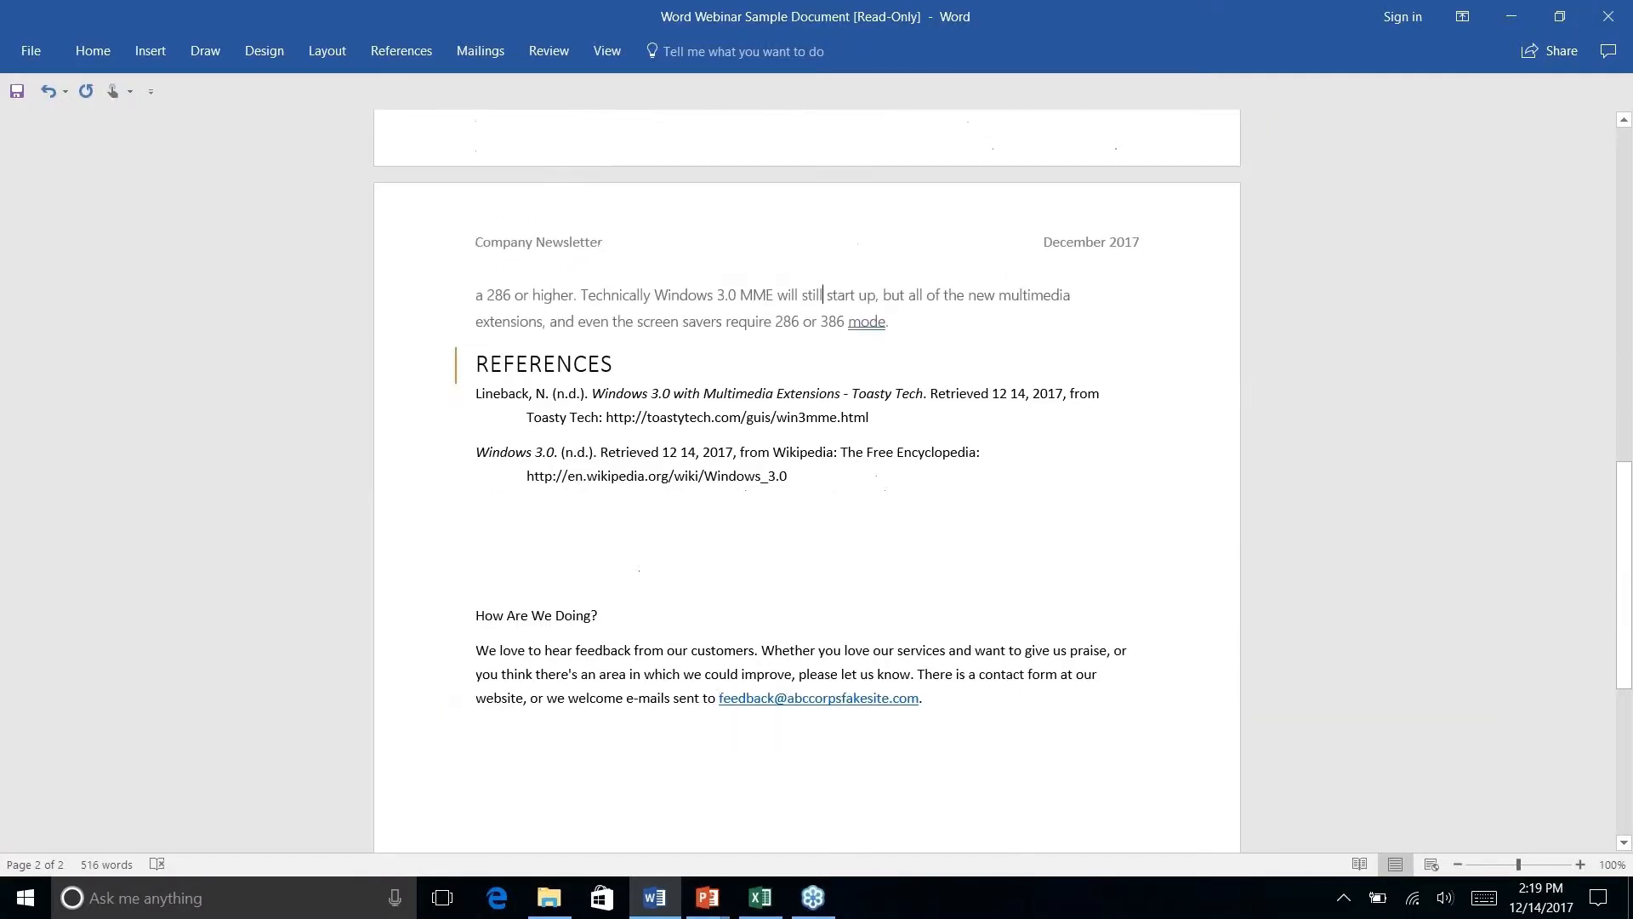
pyautogui.scroll(15, 806, 477)
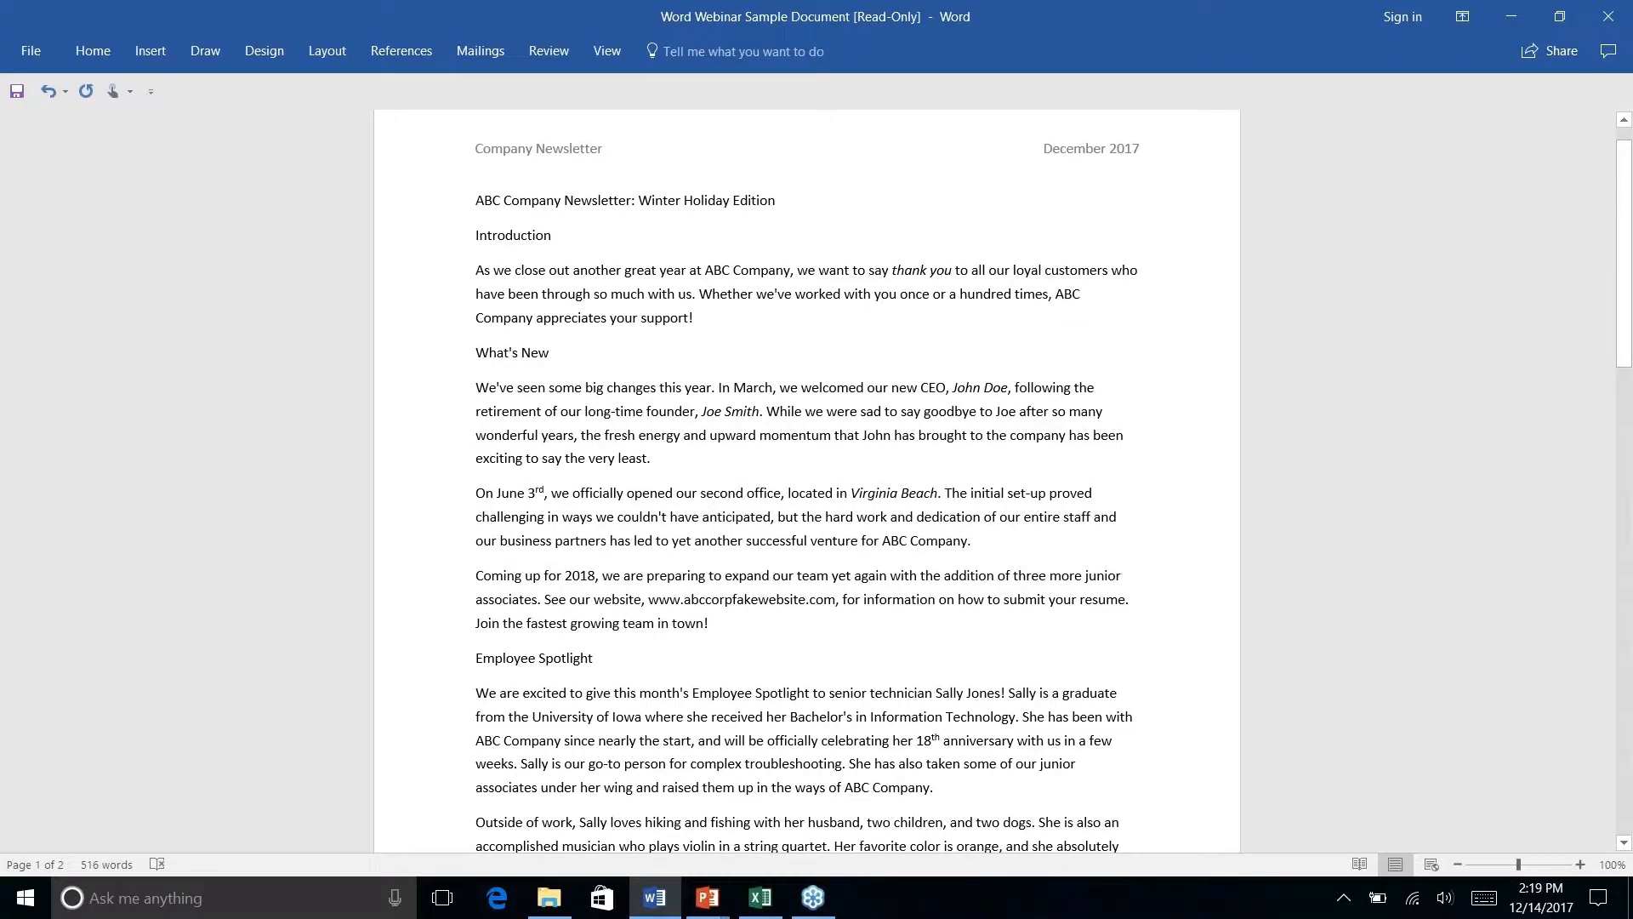
pyautogui.scroll(-5, 807, 476)
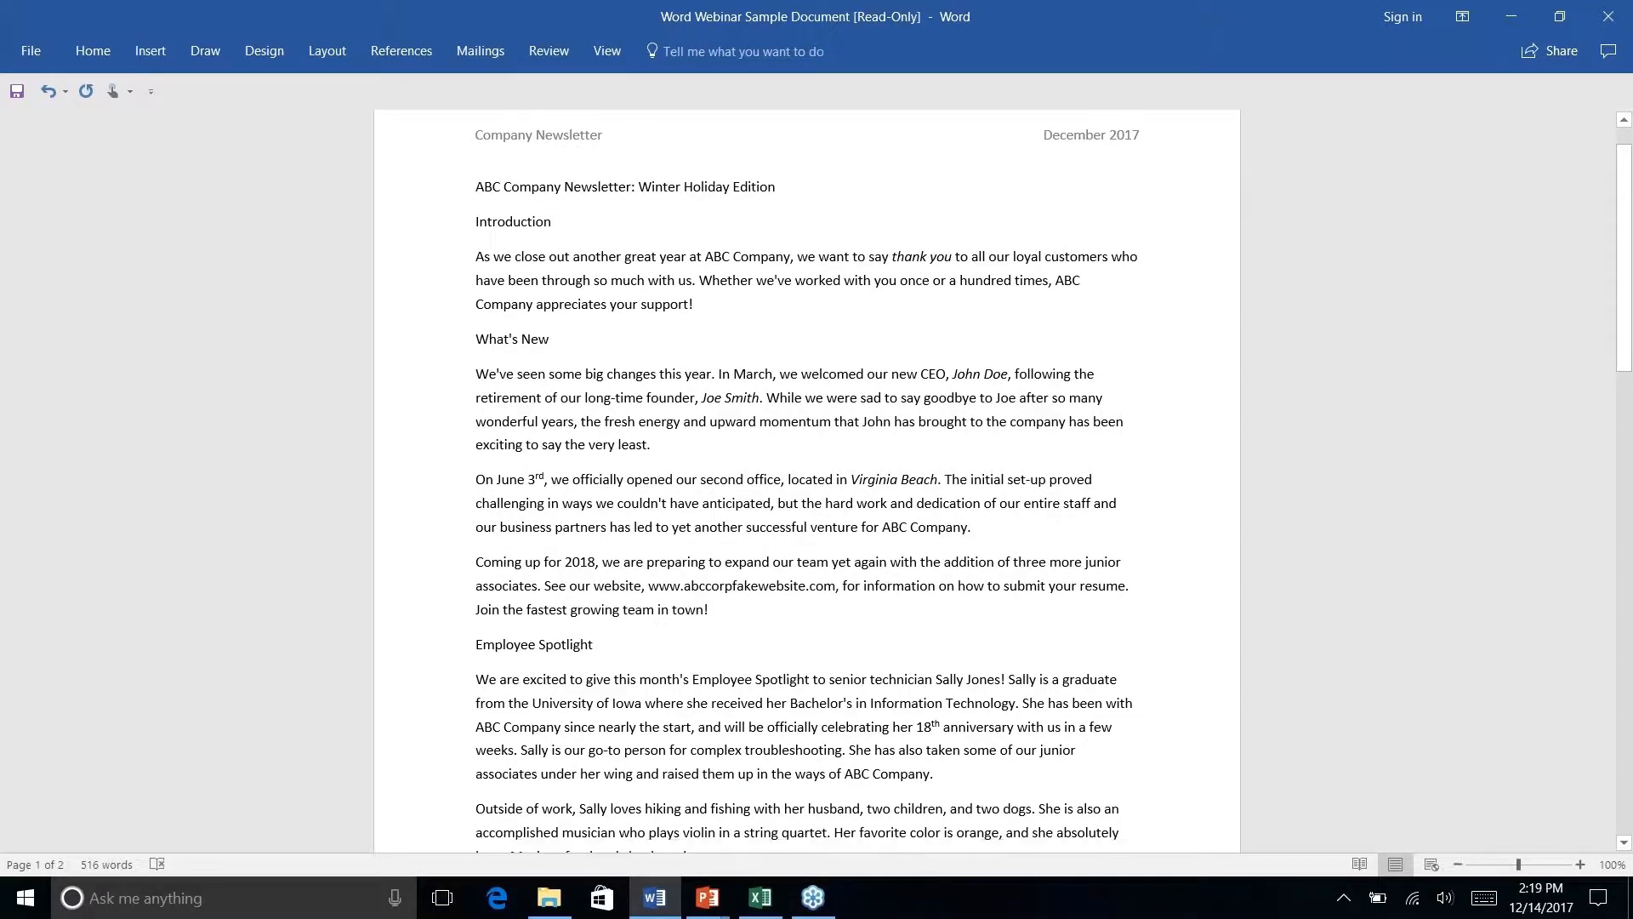
pyautogui.scroll(-4, 823, 382)
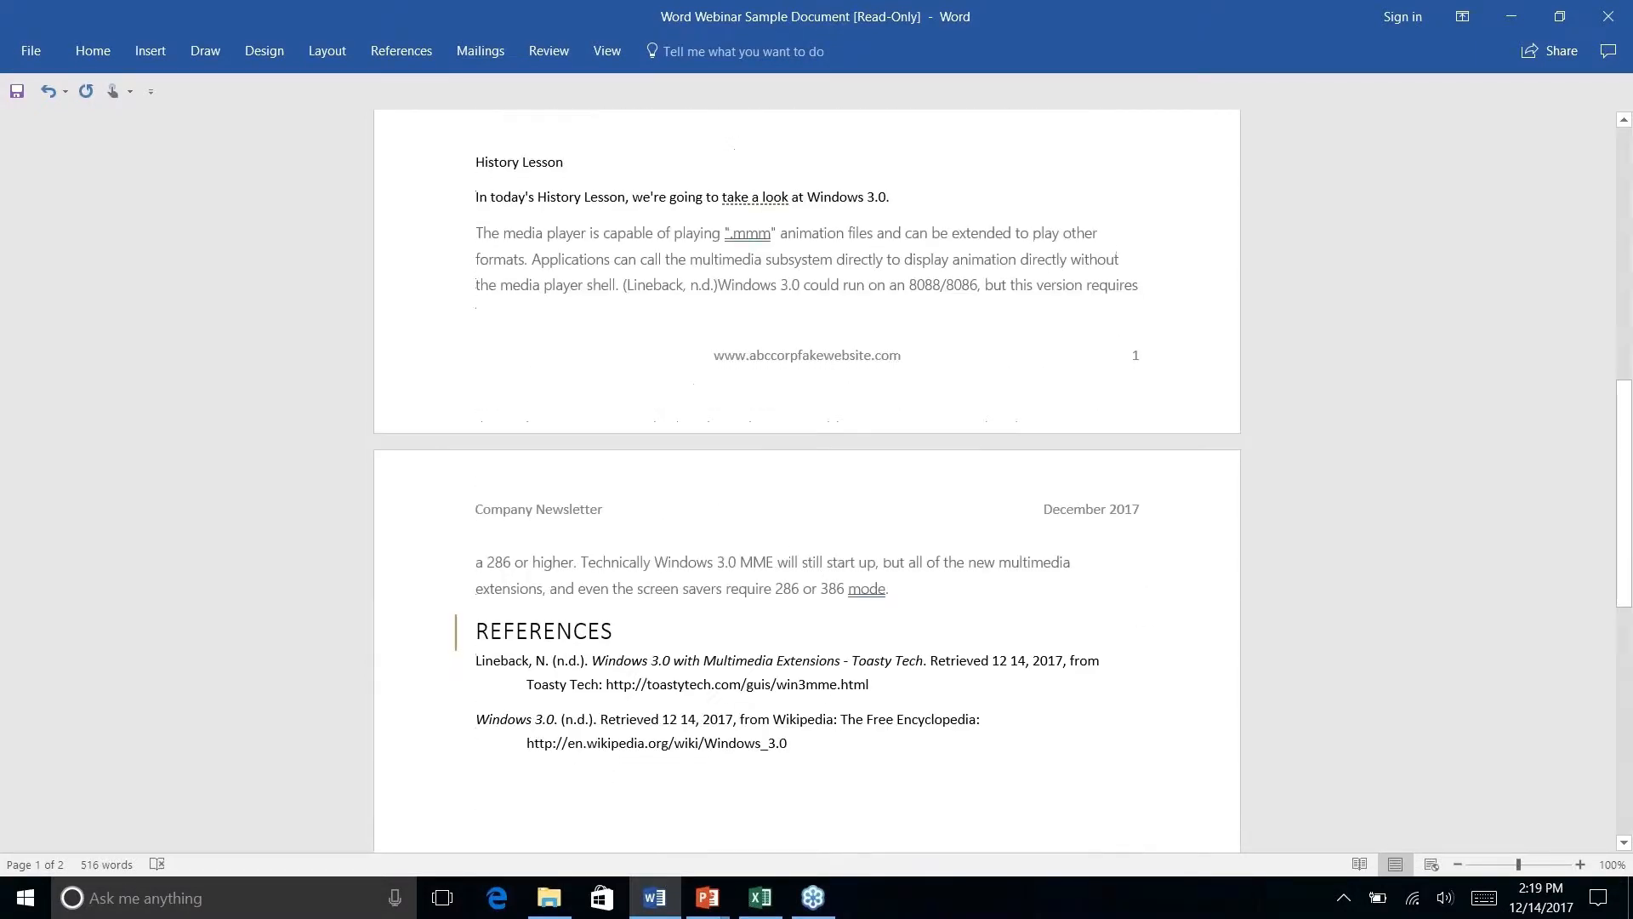
pyautogui.scroll(-2, 822, 382)
pyautogui.scroll(3, 823, 382)
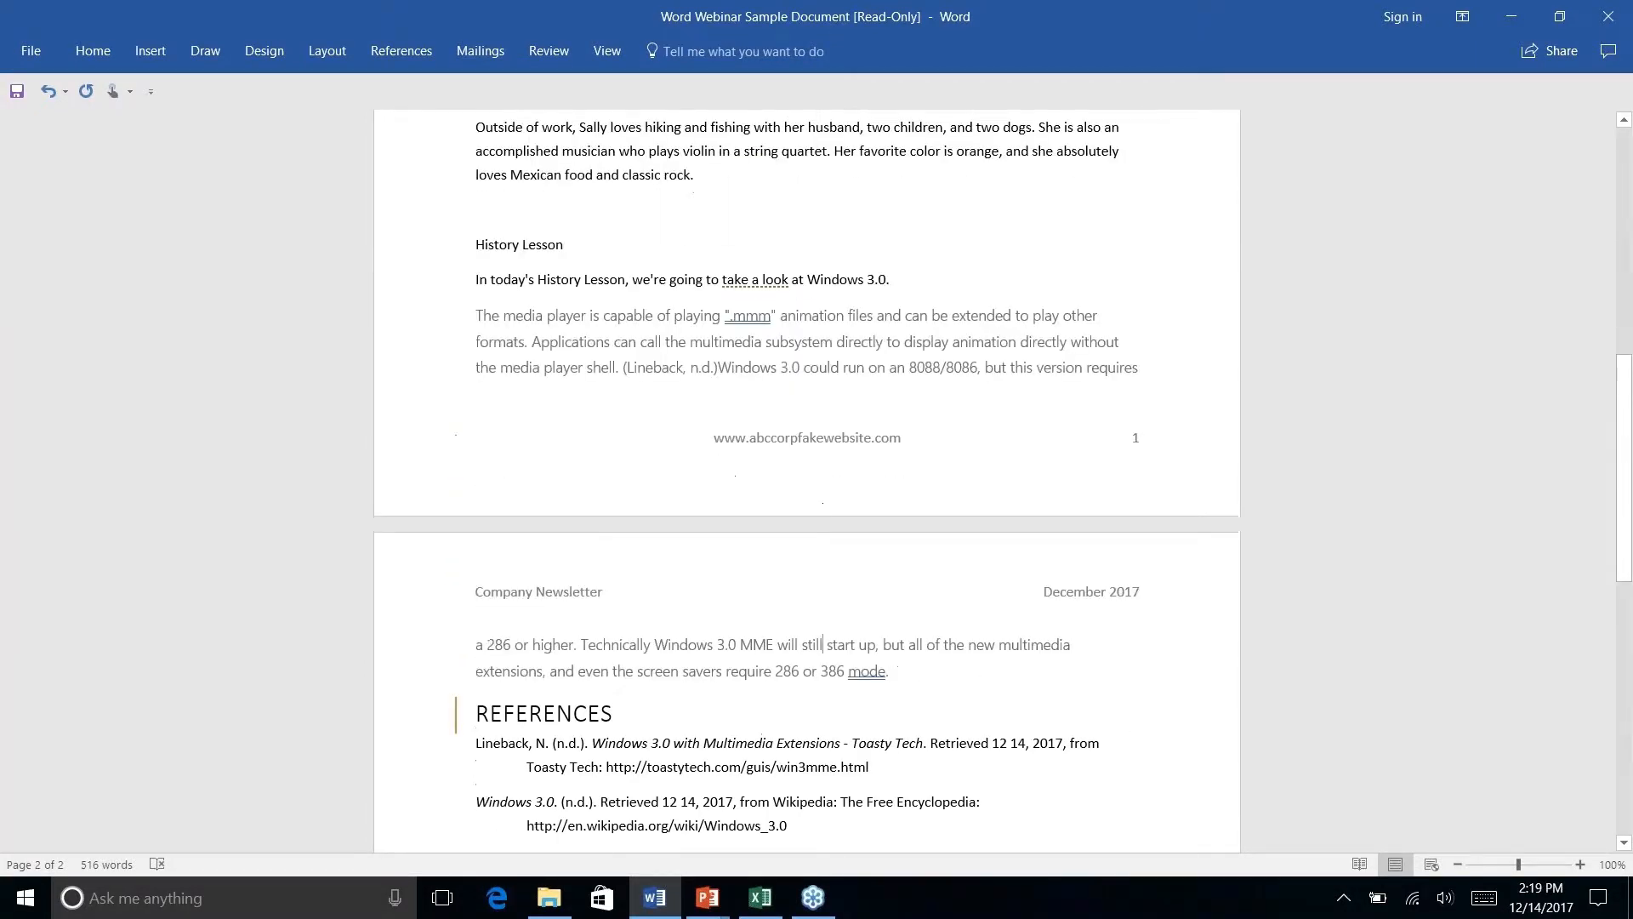
pyautogui.scroll(-1, 823, 382)
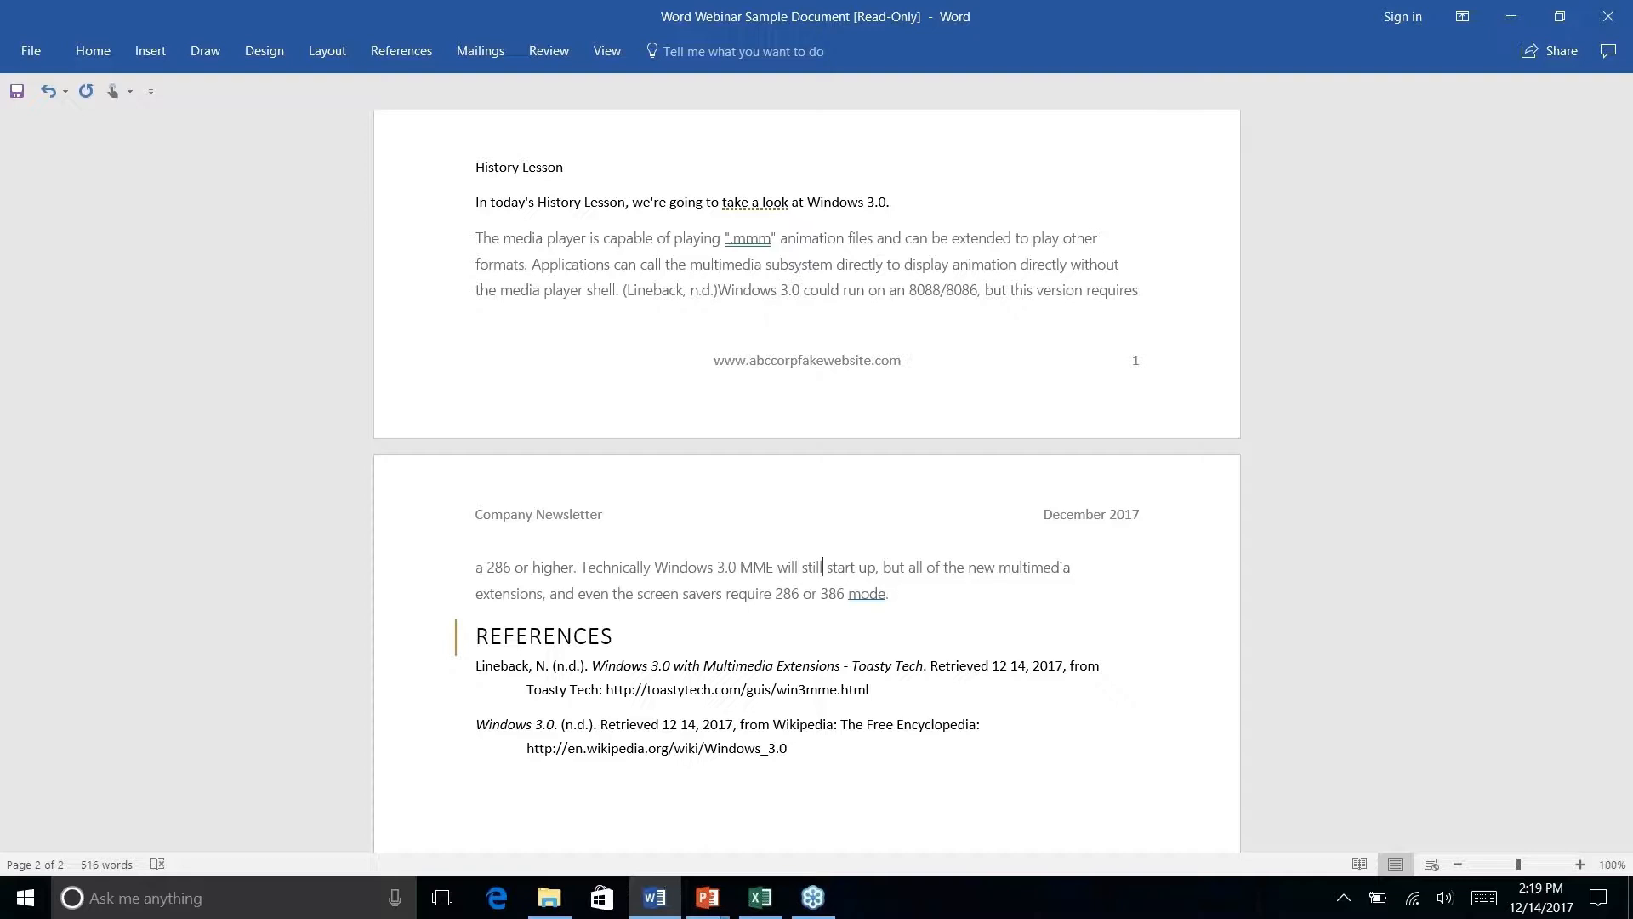
# - Switch to the PowerPoint slide show, advance it to the Quick Parts slide, and return to the Word document
pyautogui.hotkey('alt', 'Tab')
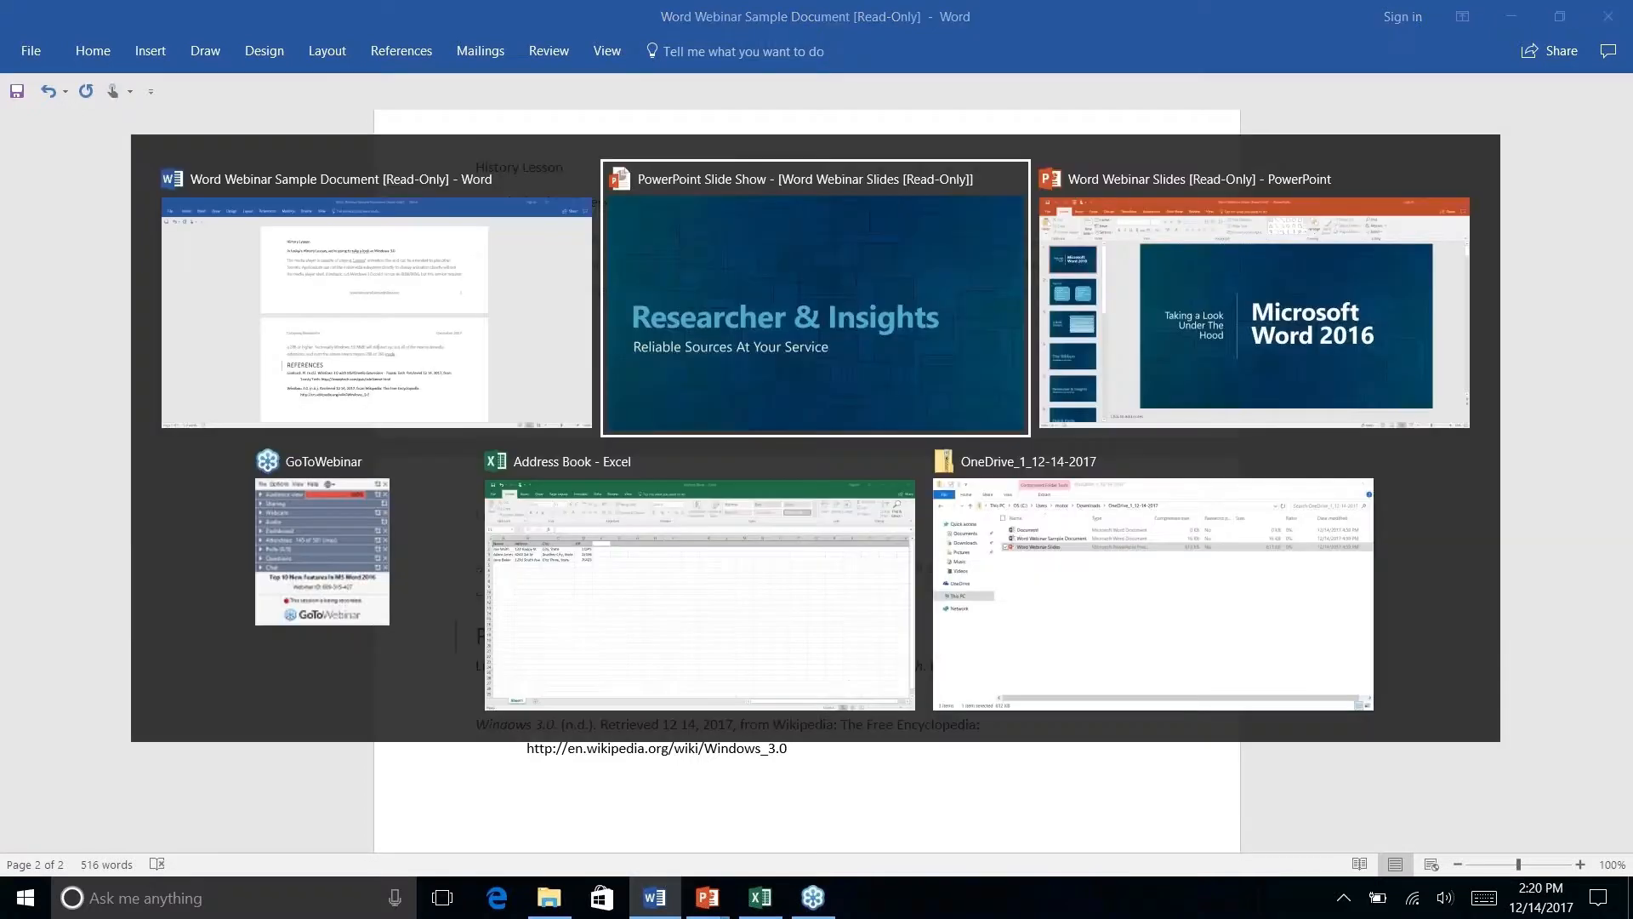
pyautogui.press('Right')
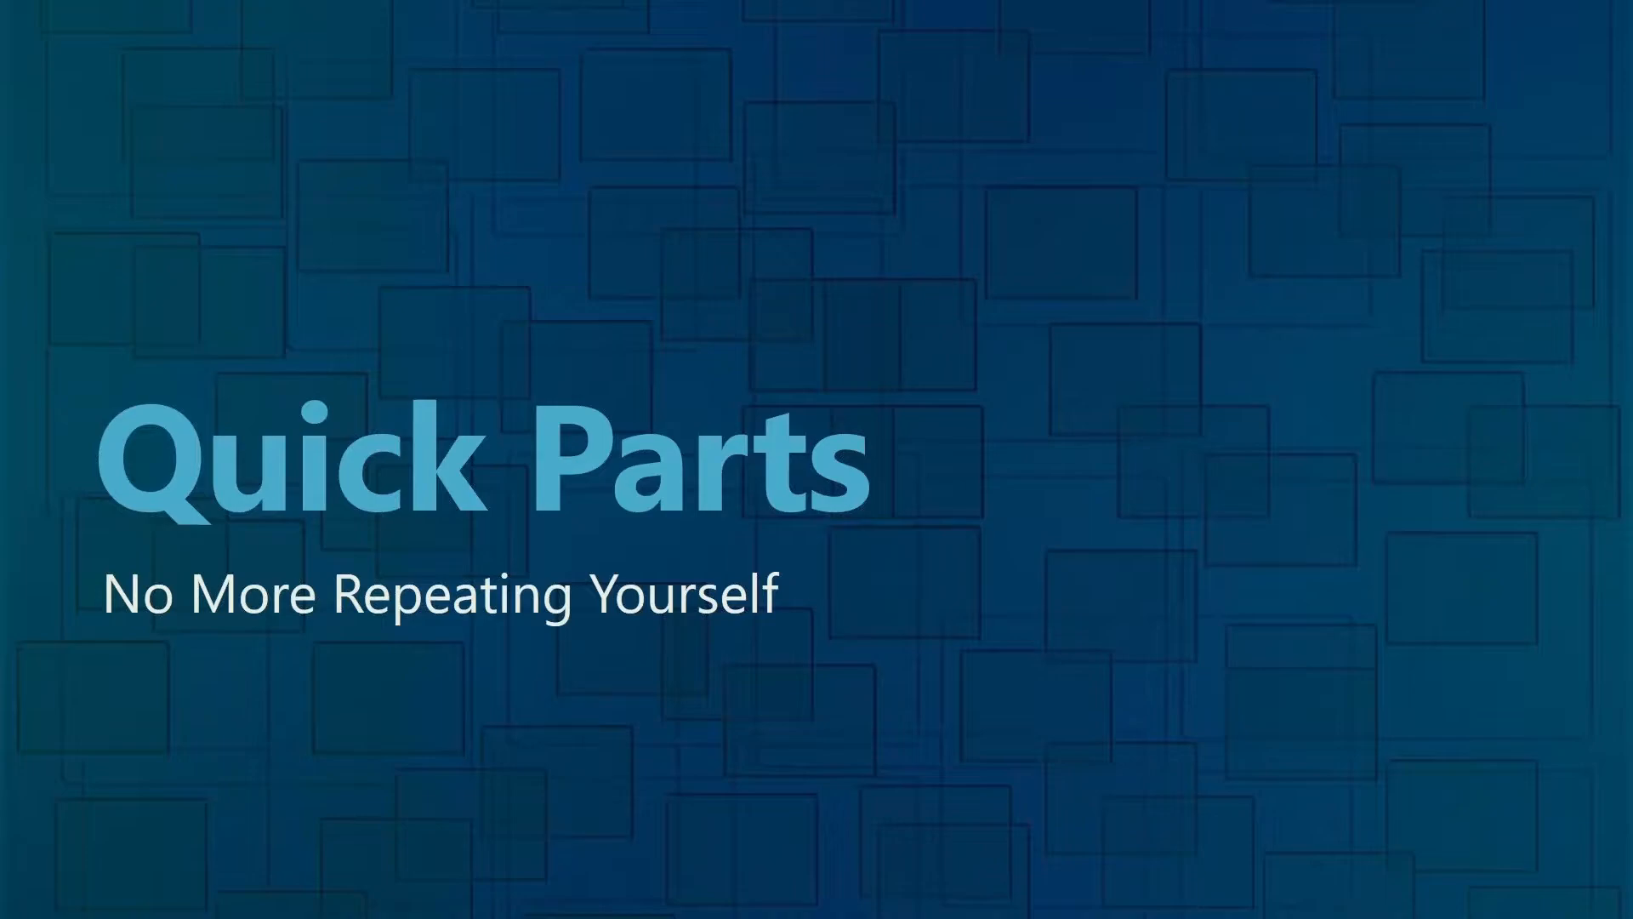
pyautogui.hotkey('alt', 'Tab')
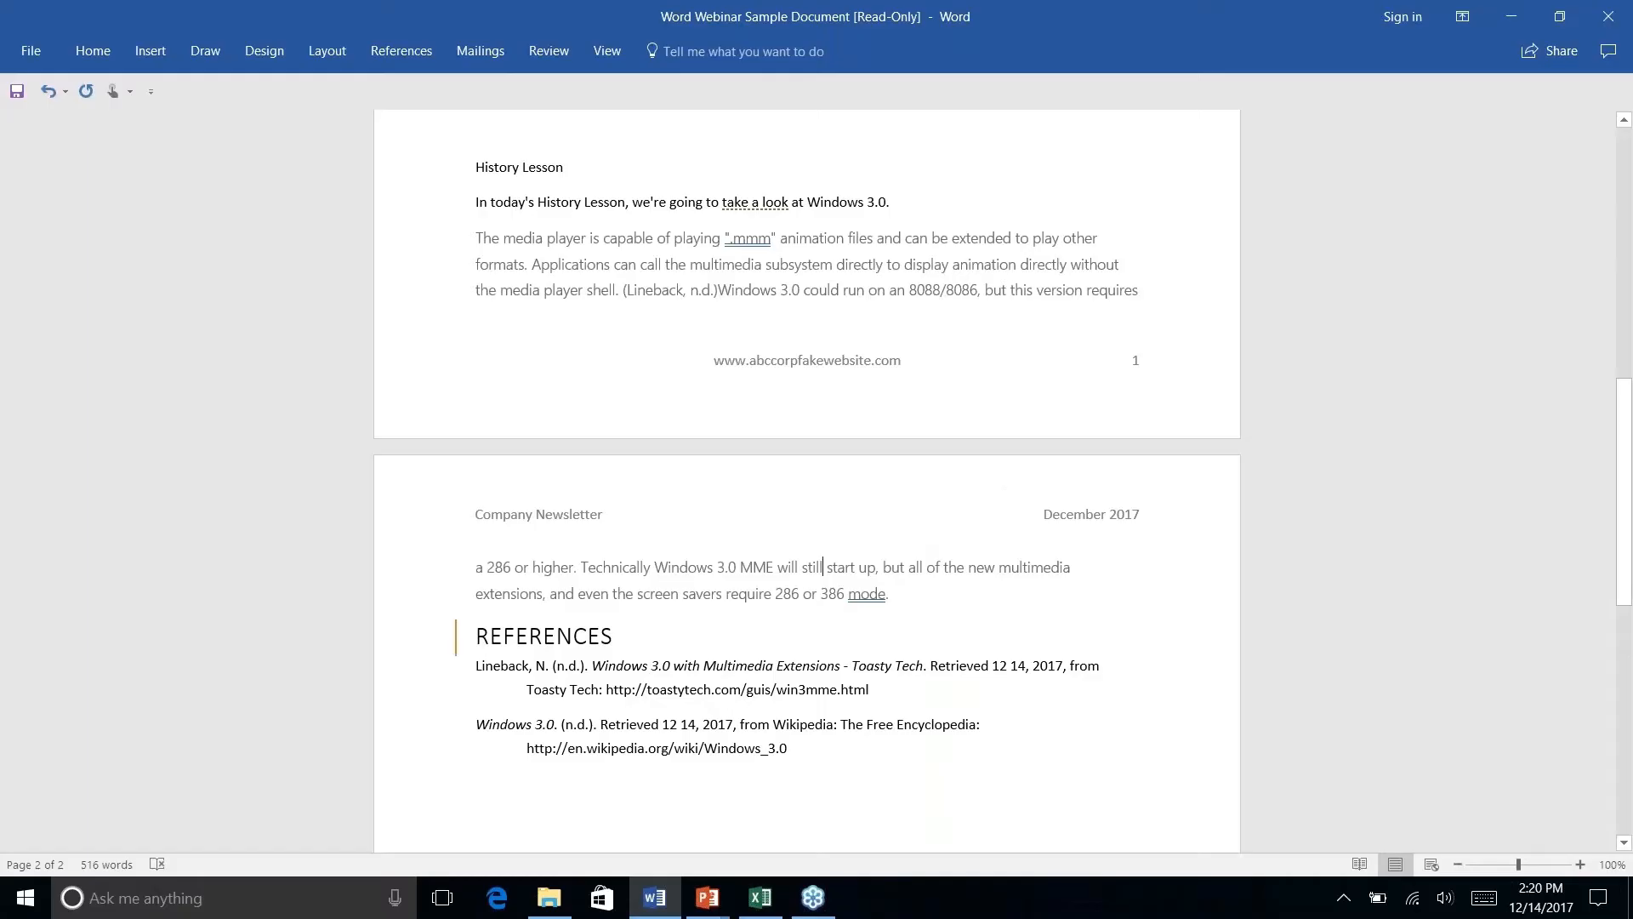
# - Center the ABC Company name and address lines at the end of the newsletter
pyautogui.scroll(3, 847, 414)
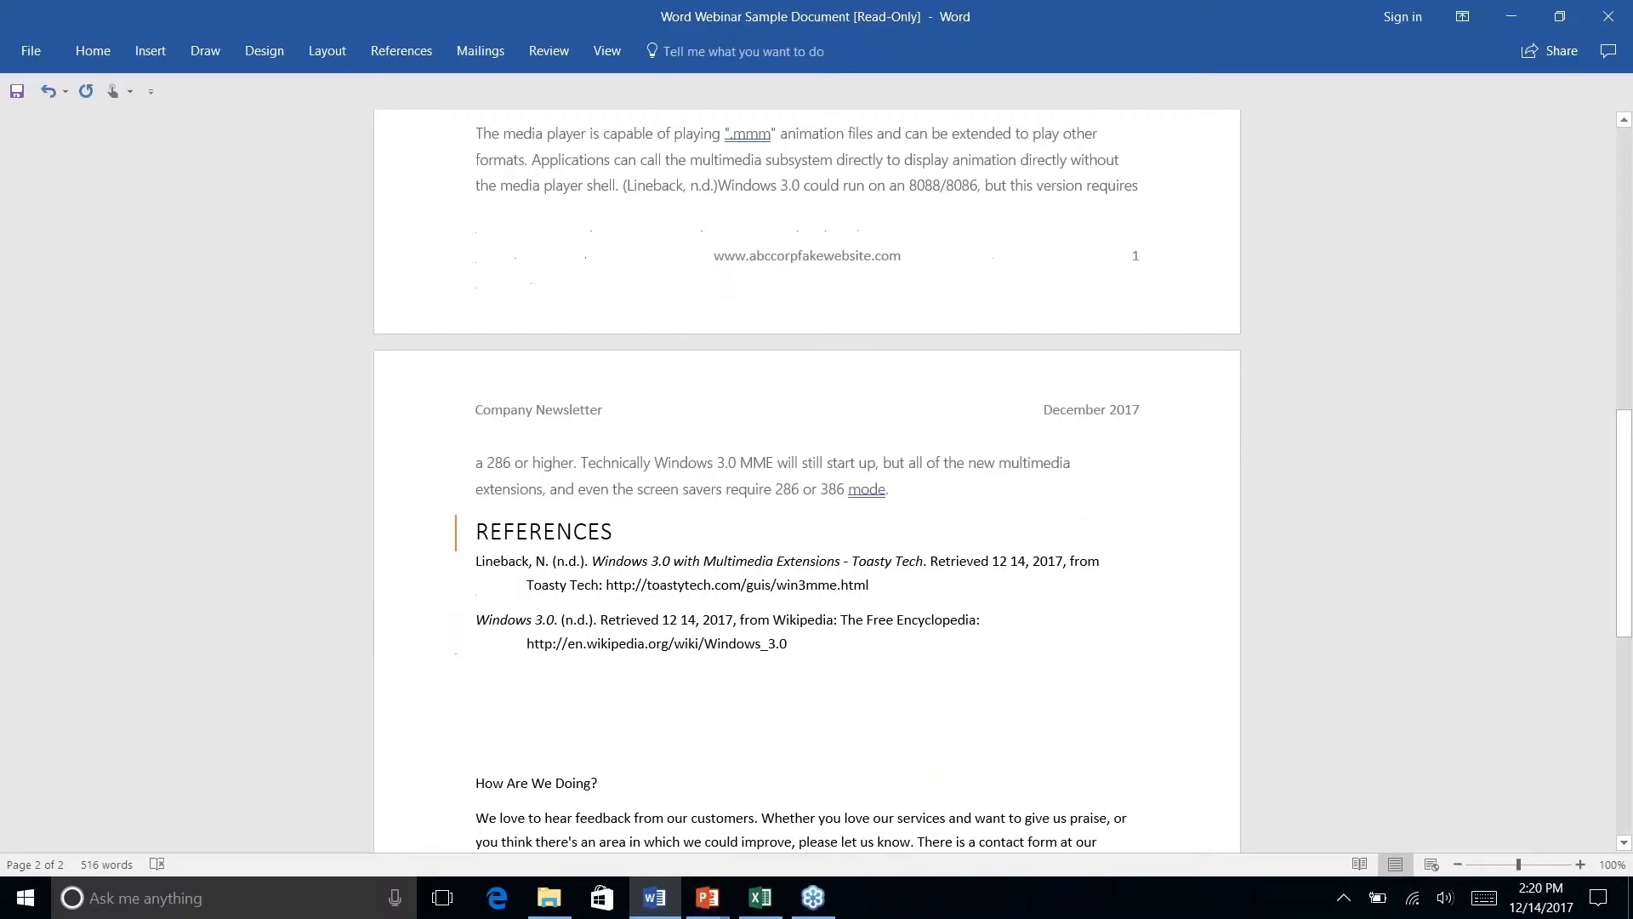
pyautogui.scroll(-14, 807, 476)
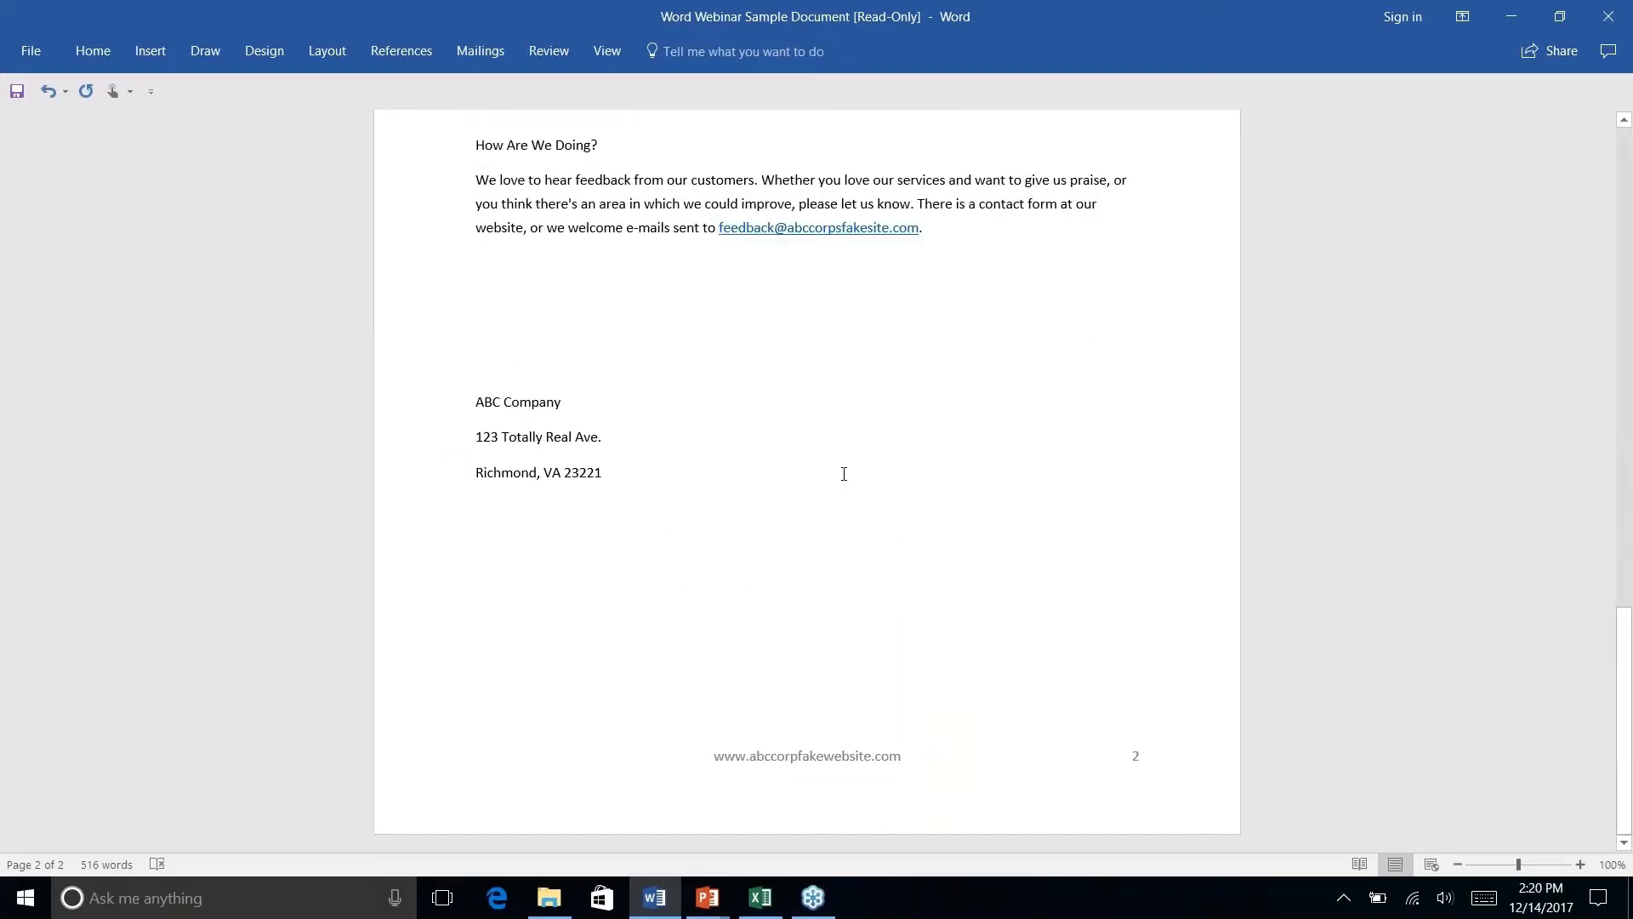
pyautogui.moveTo(601, 471); pyautogui.dragTo(420, 401)
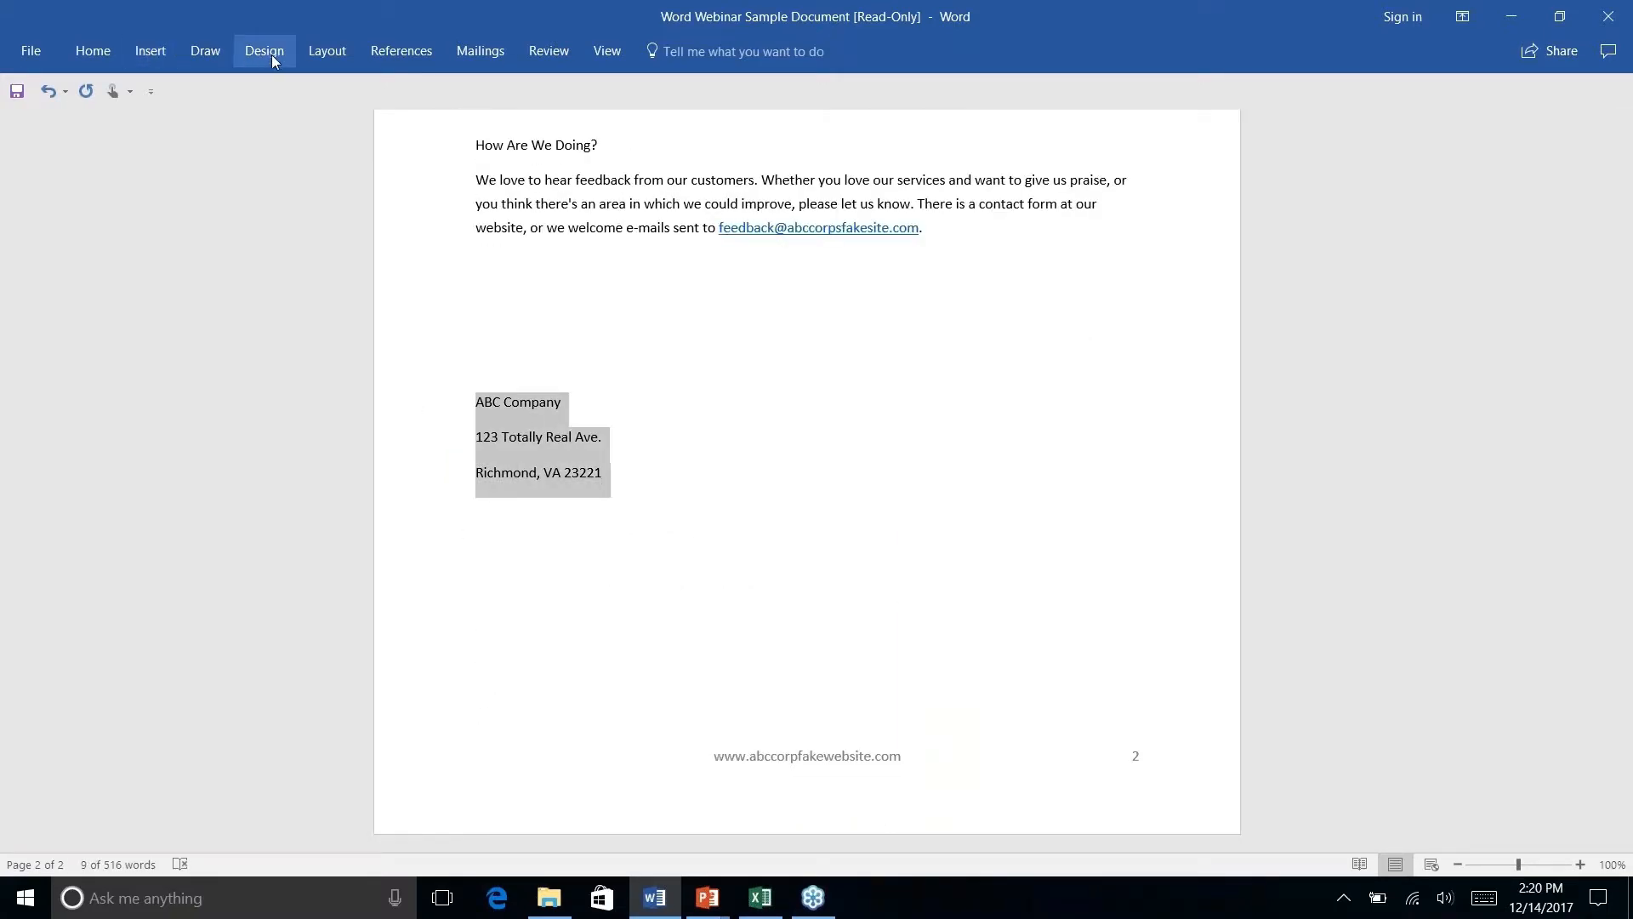
pyautogui.click(94, 53)
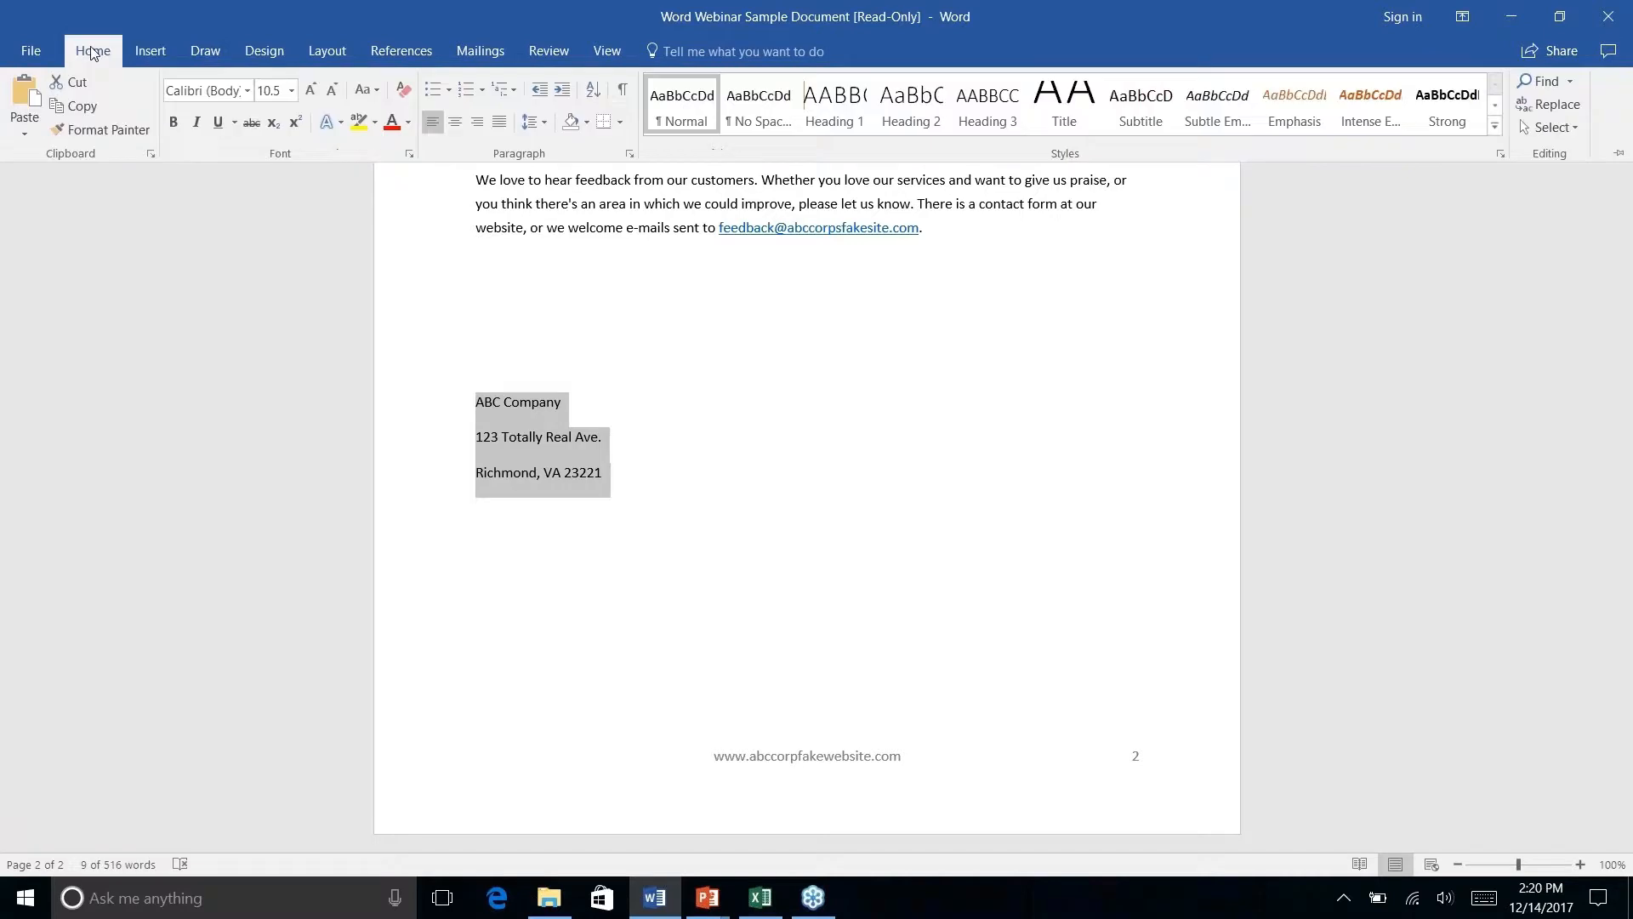
pyautogui.click(456, 124)
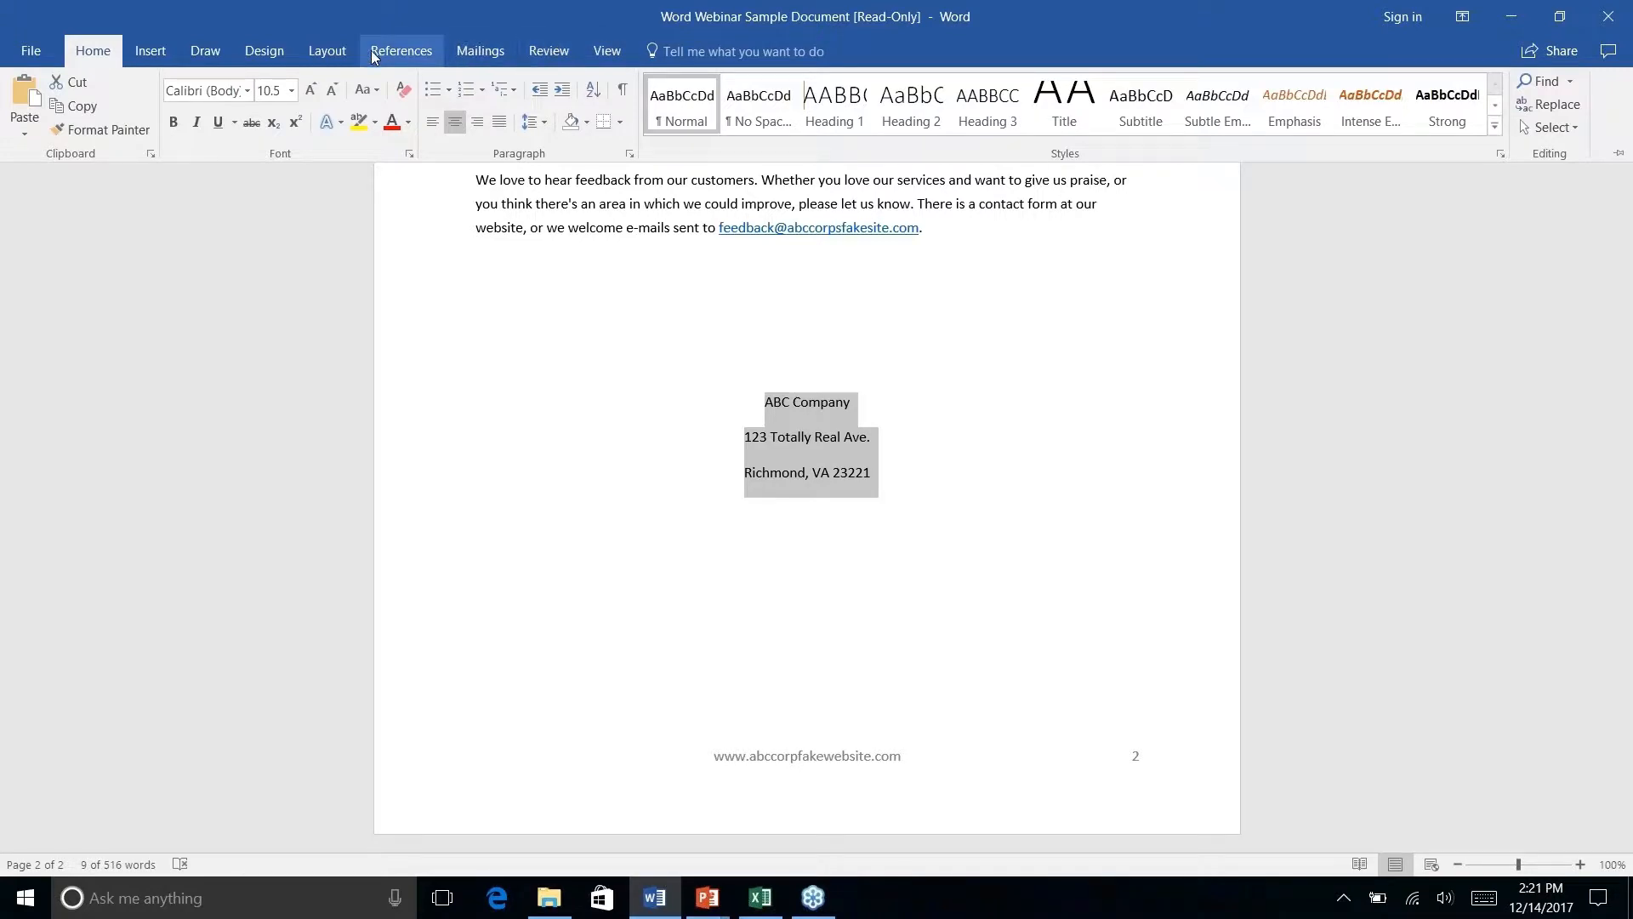
# - Save the selected company address block to the AutoText gallery as a building block named Company Address
pyautogui.click(317, 53)
pyautogui.click(276, 52)
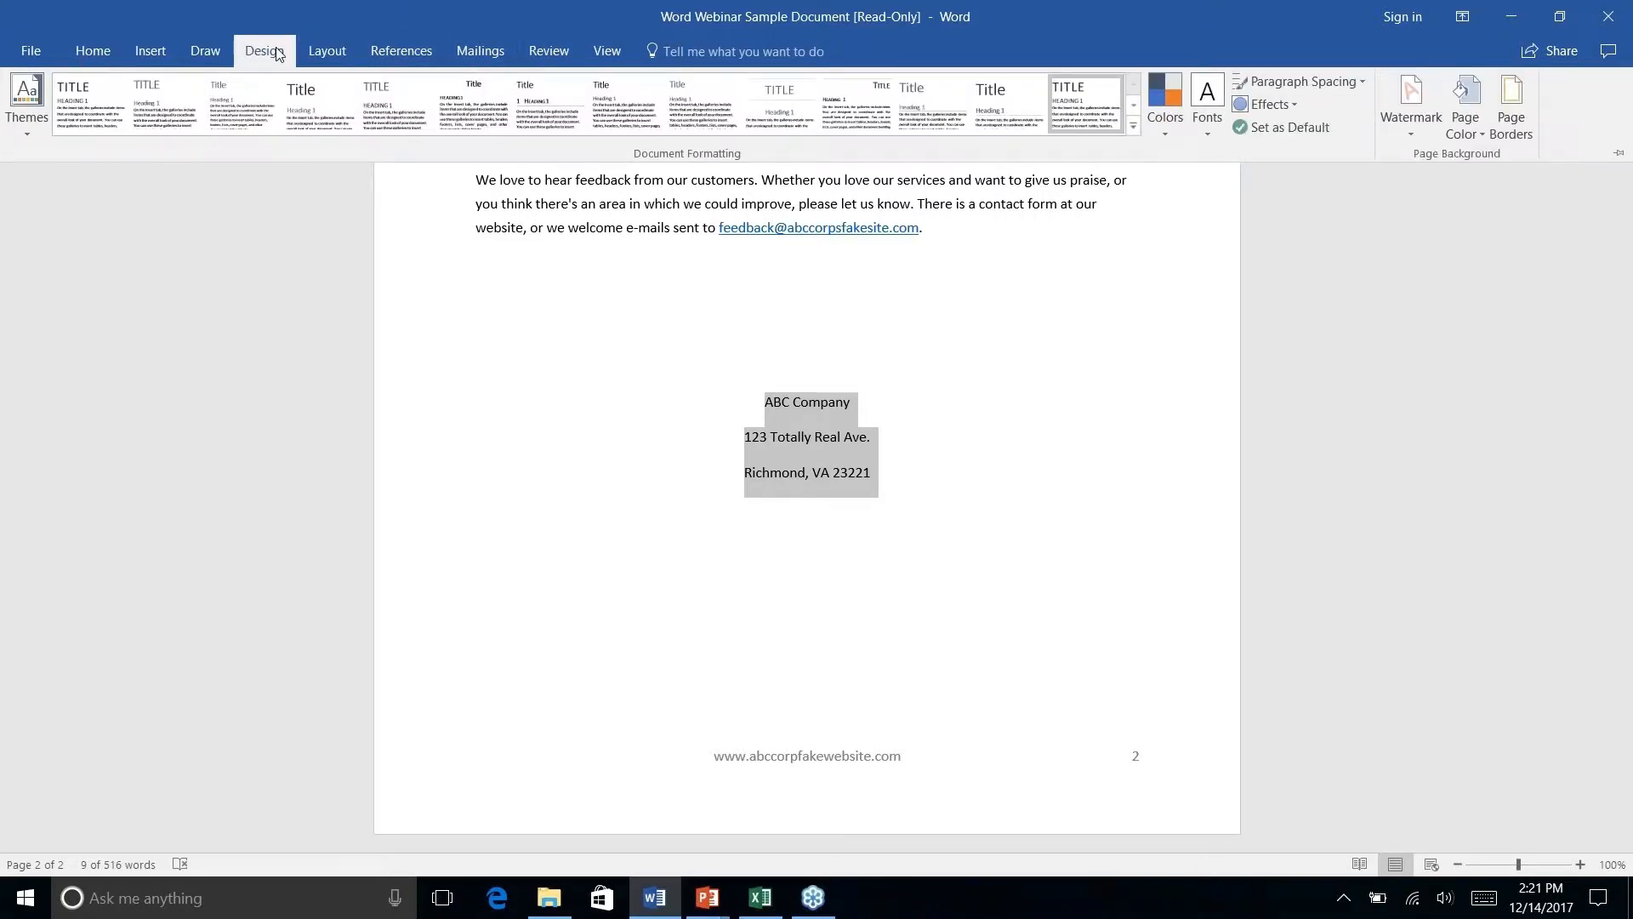
pyautogui.click(142, 55)
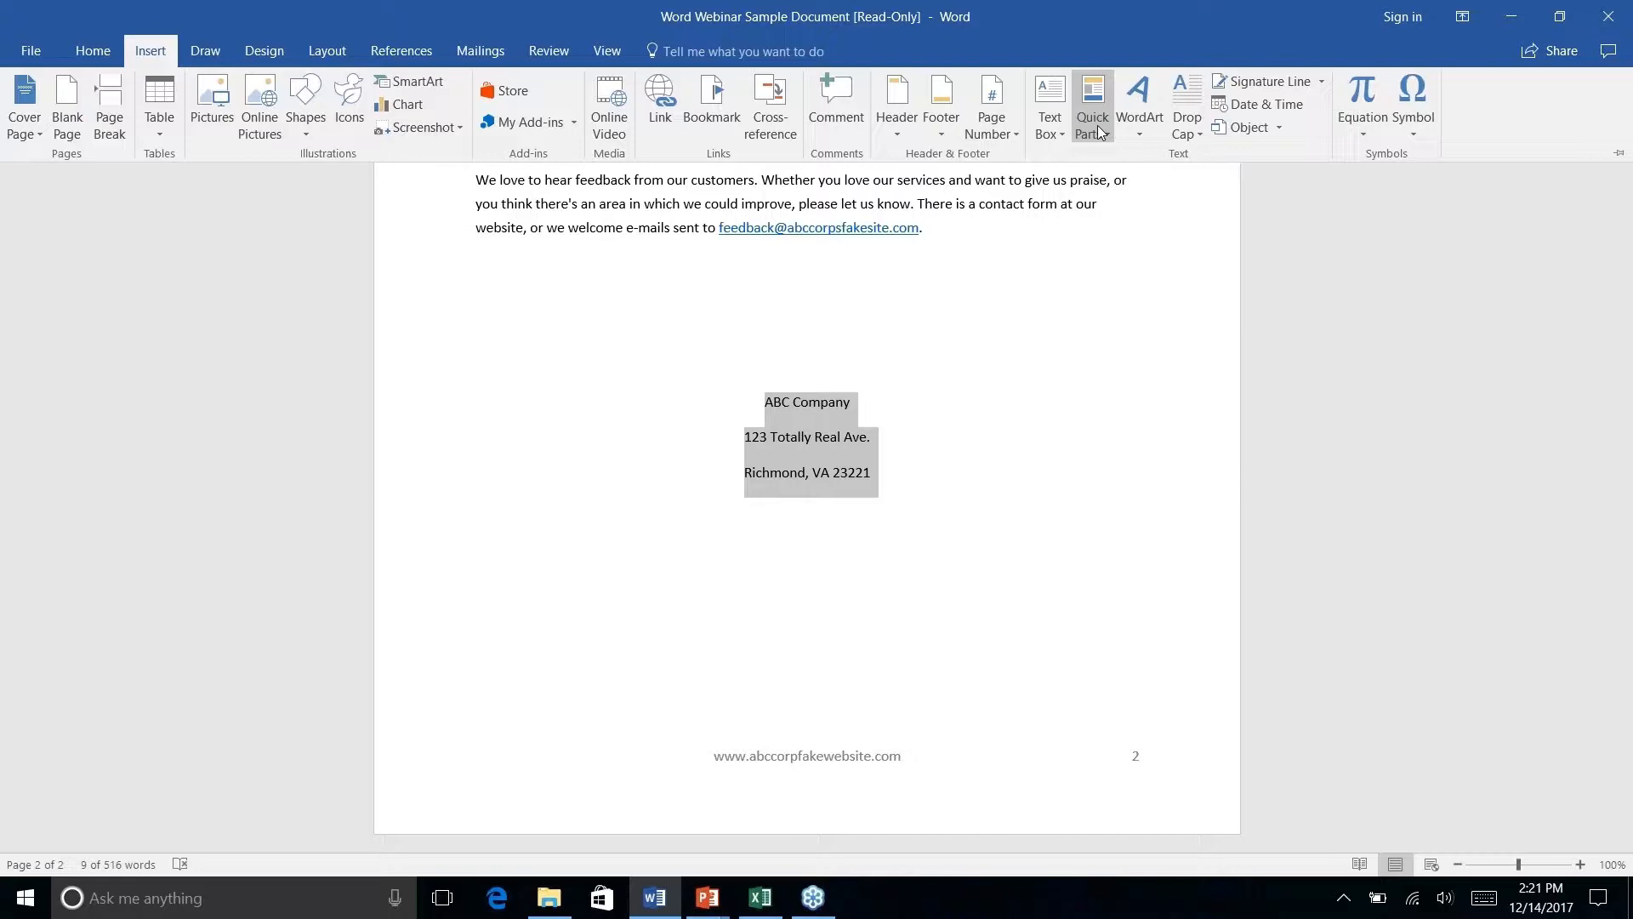
pyautogui.doubleClick(152, 44)
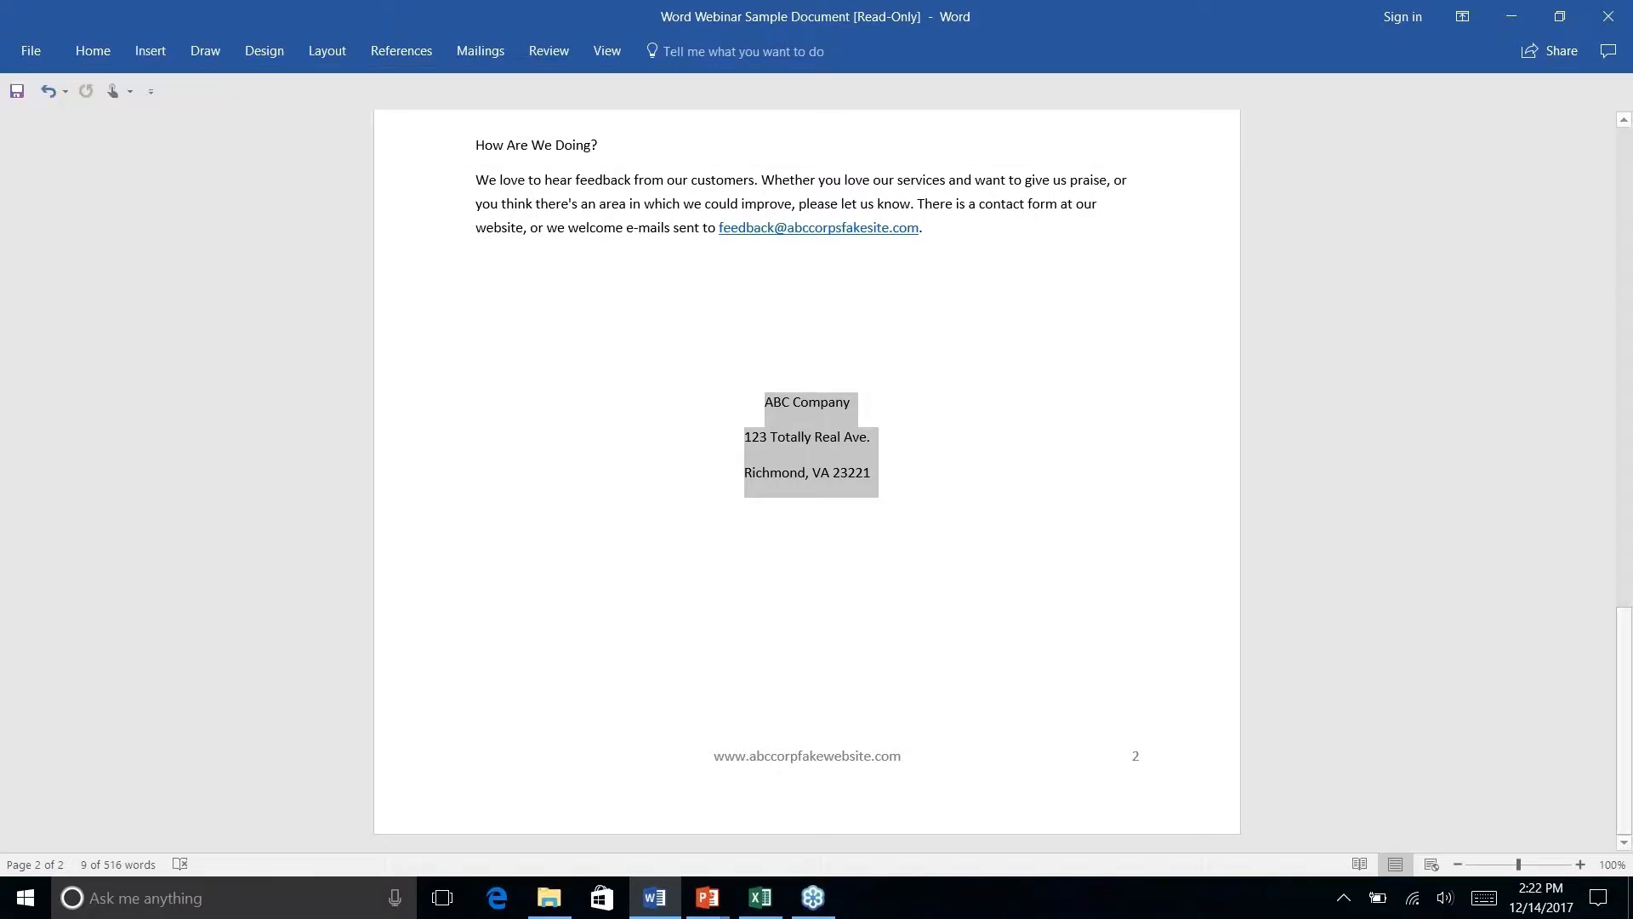
pyautogui.click(152, 52)
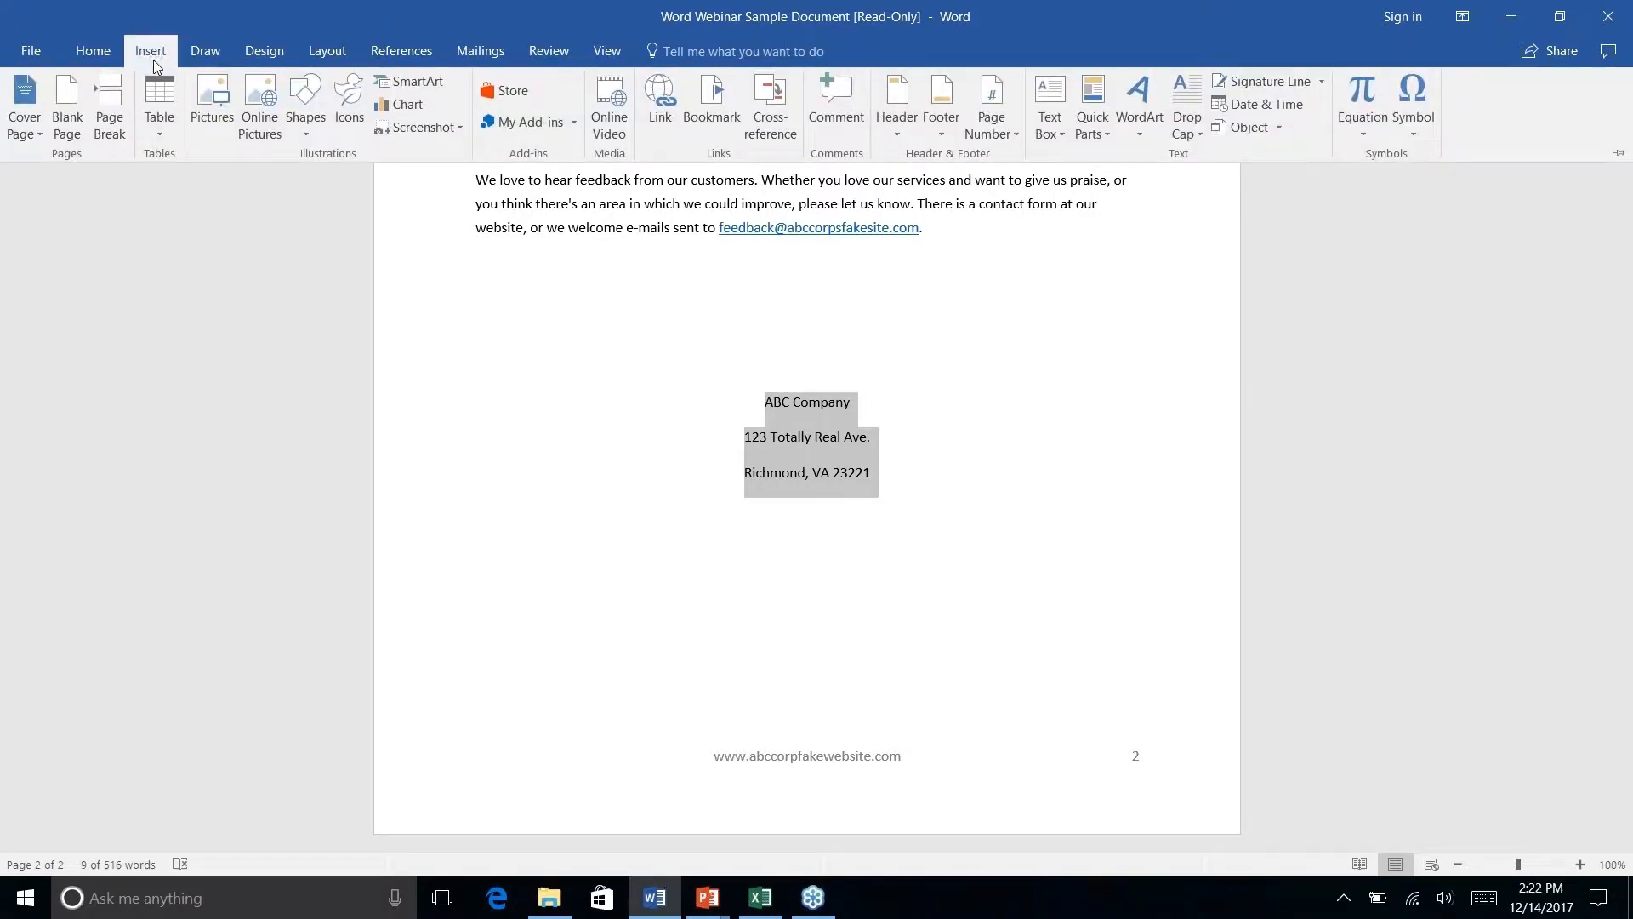
pyautogui.click(1104, 134)
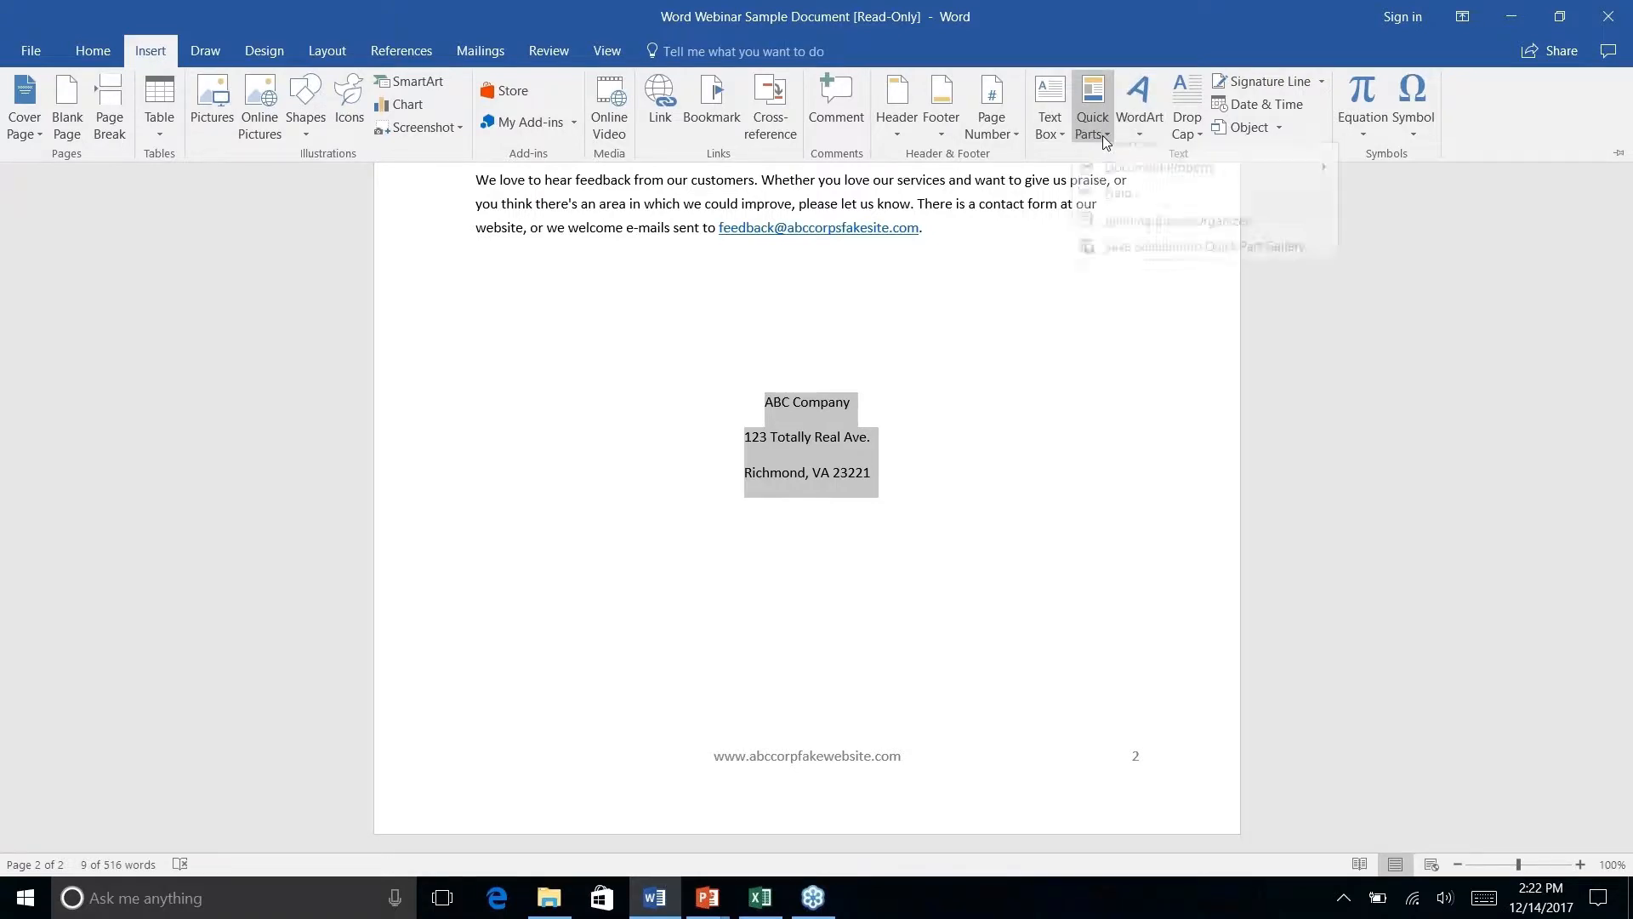
pyautogui.moveTo(1131, 164)
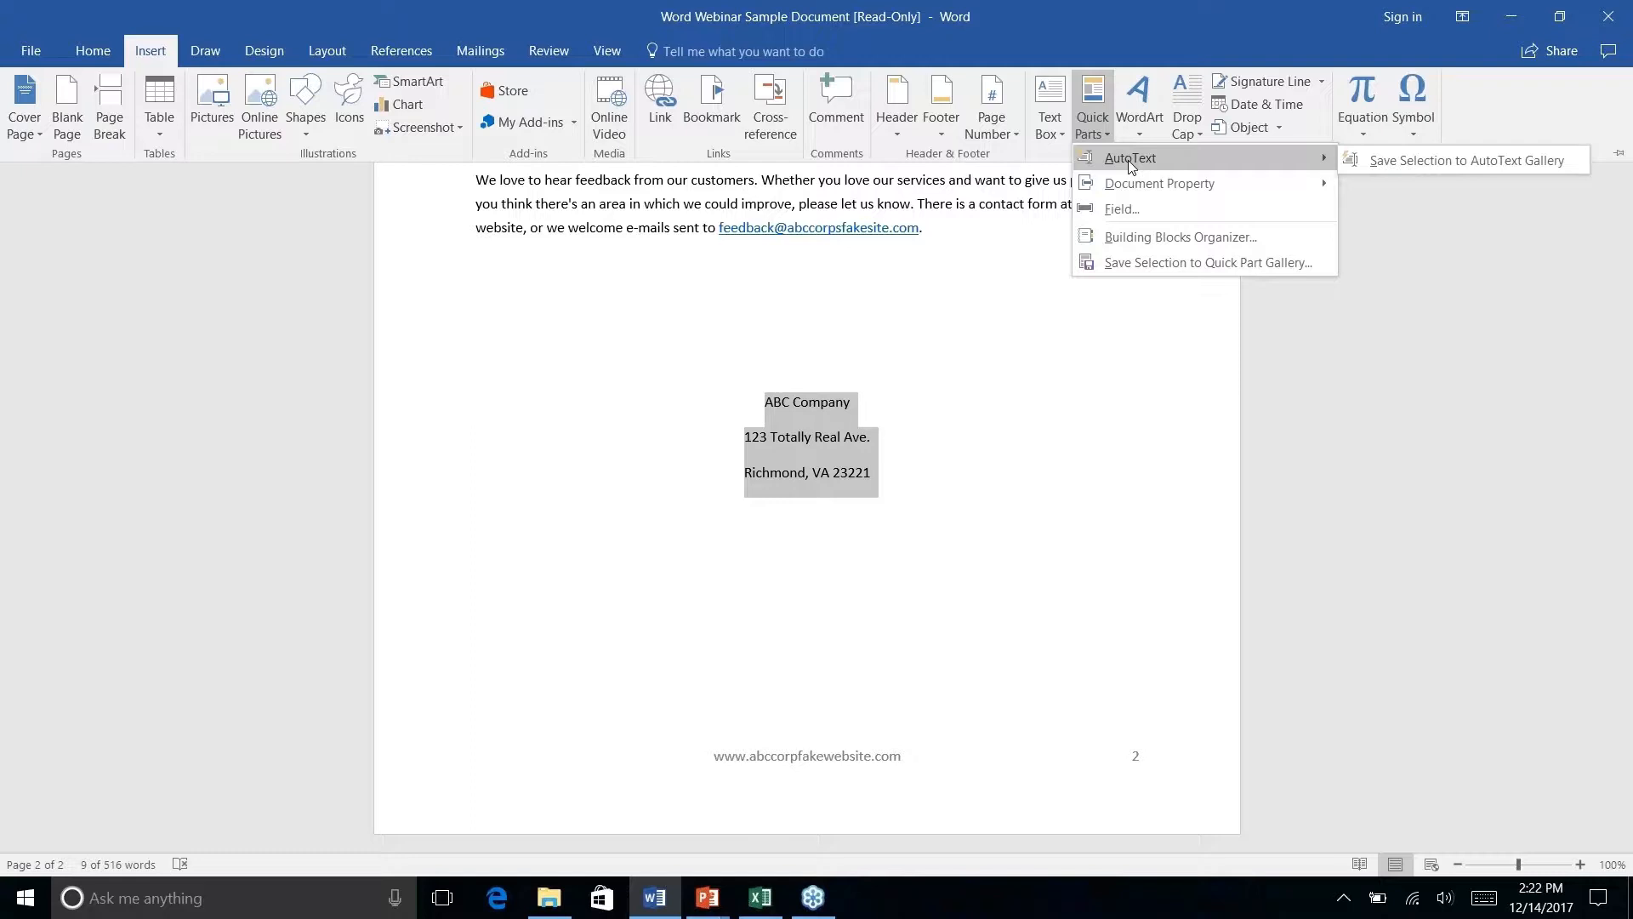
pyautogui.rightClick(1435, 164)
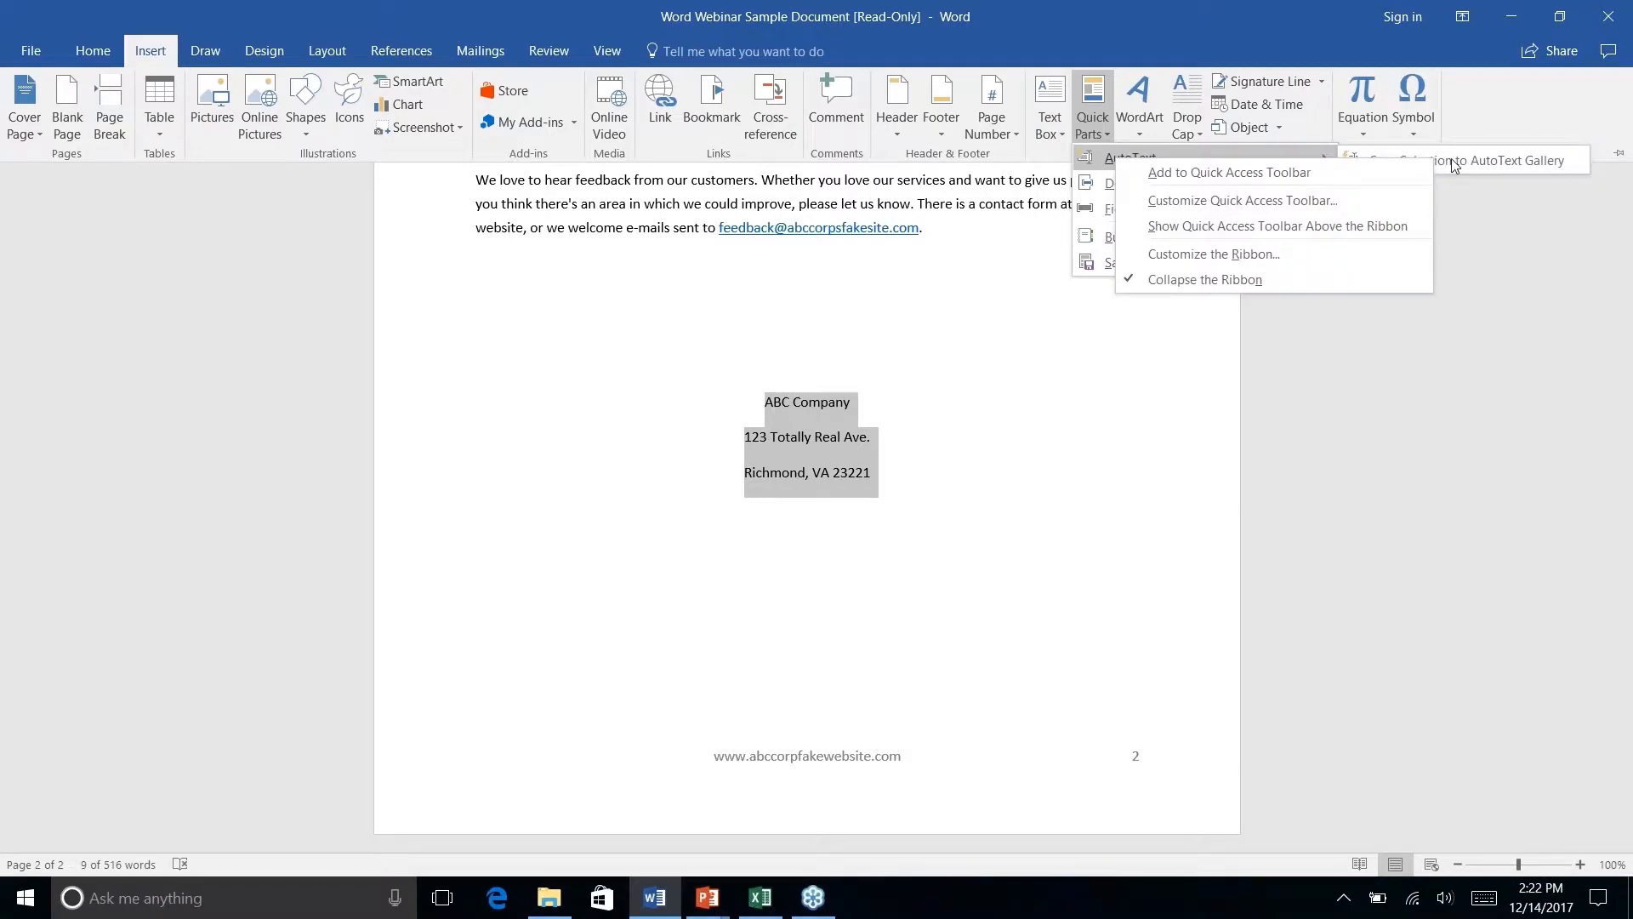
pyautogui.click(1463, 161)
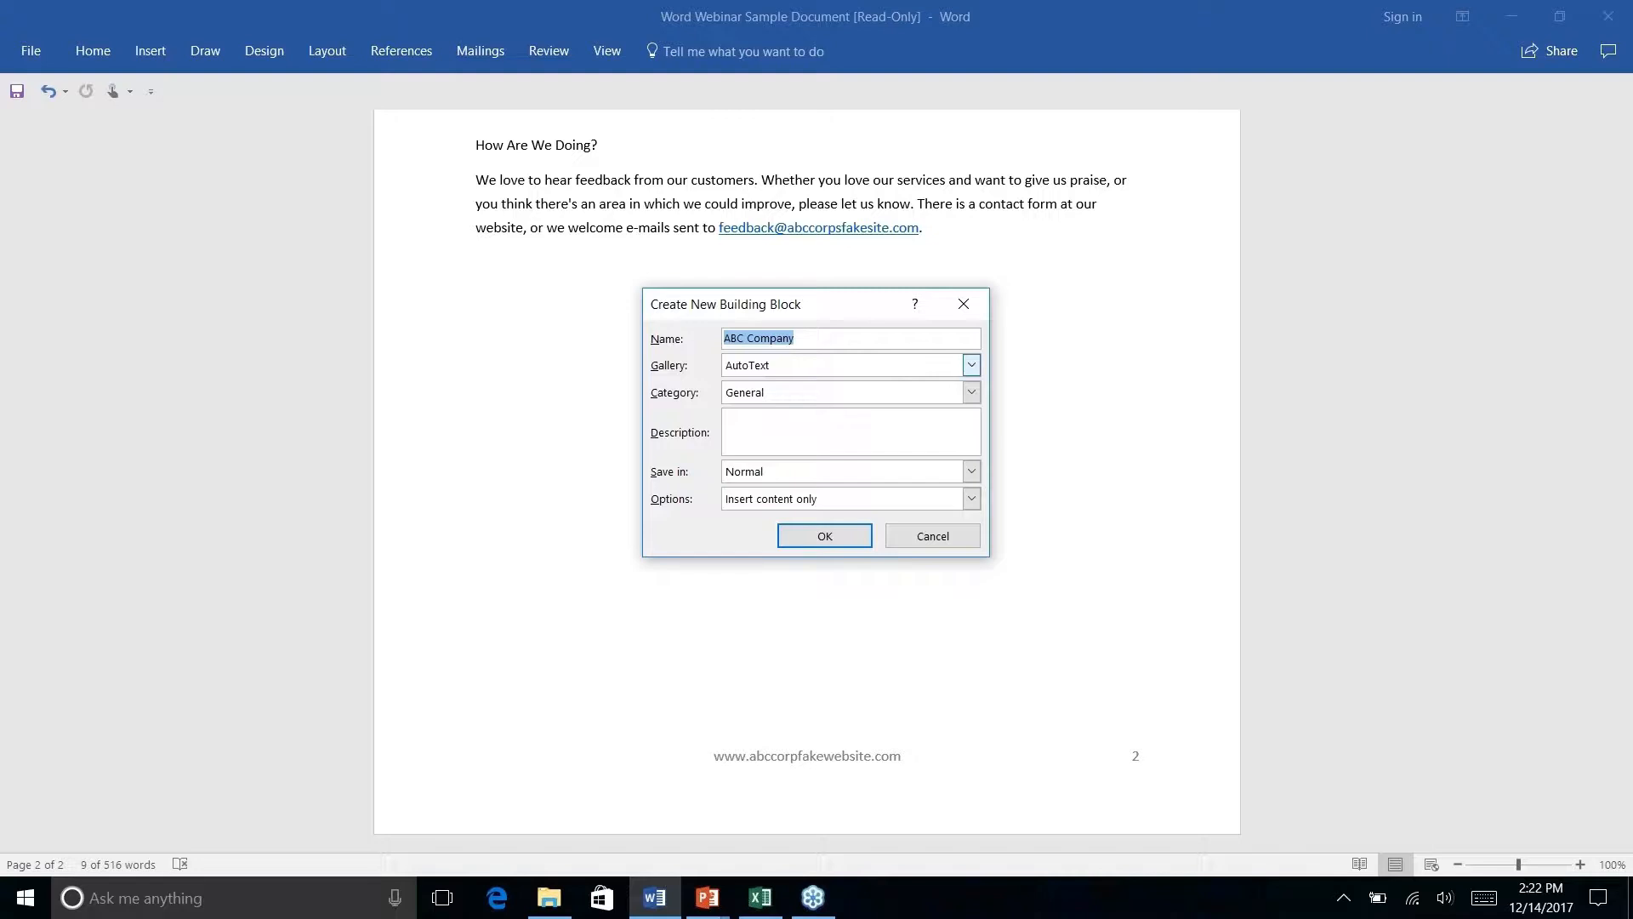
pyautogui.write('Company Address')
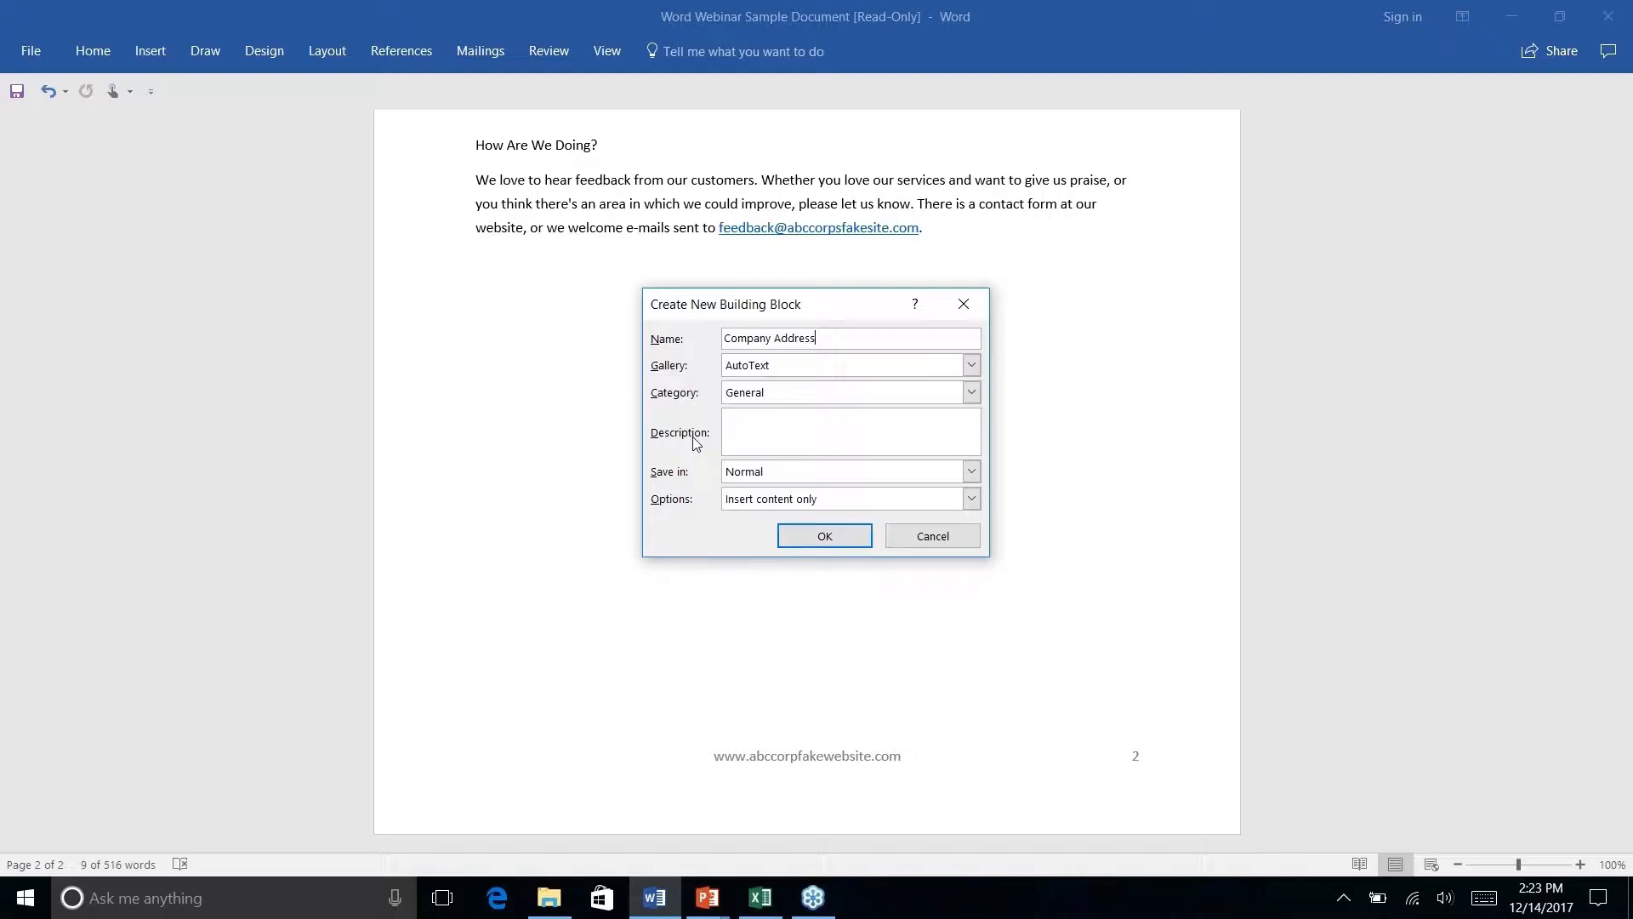
pyautogui.click(823, 536)
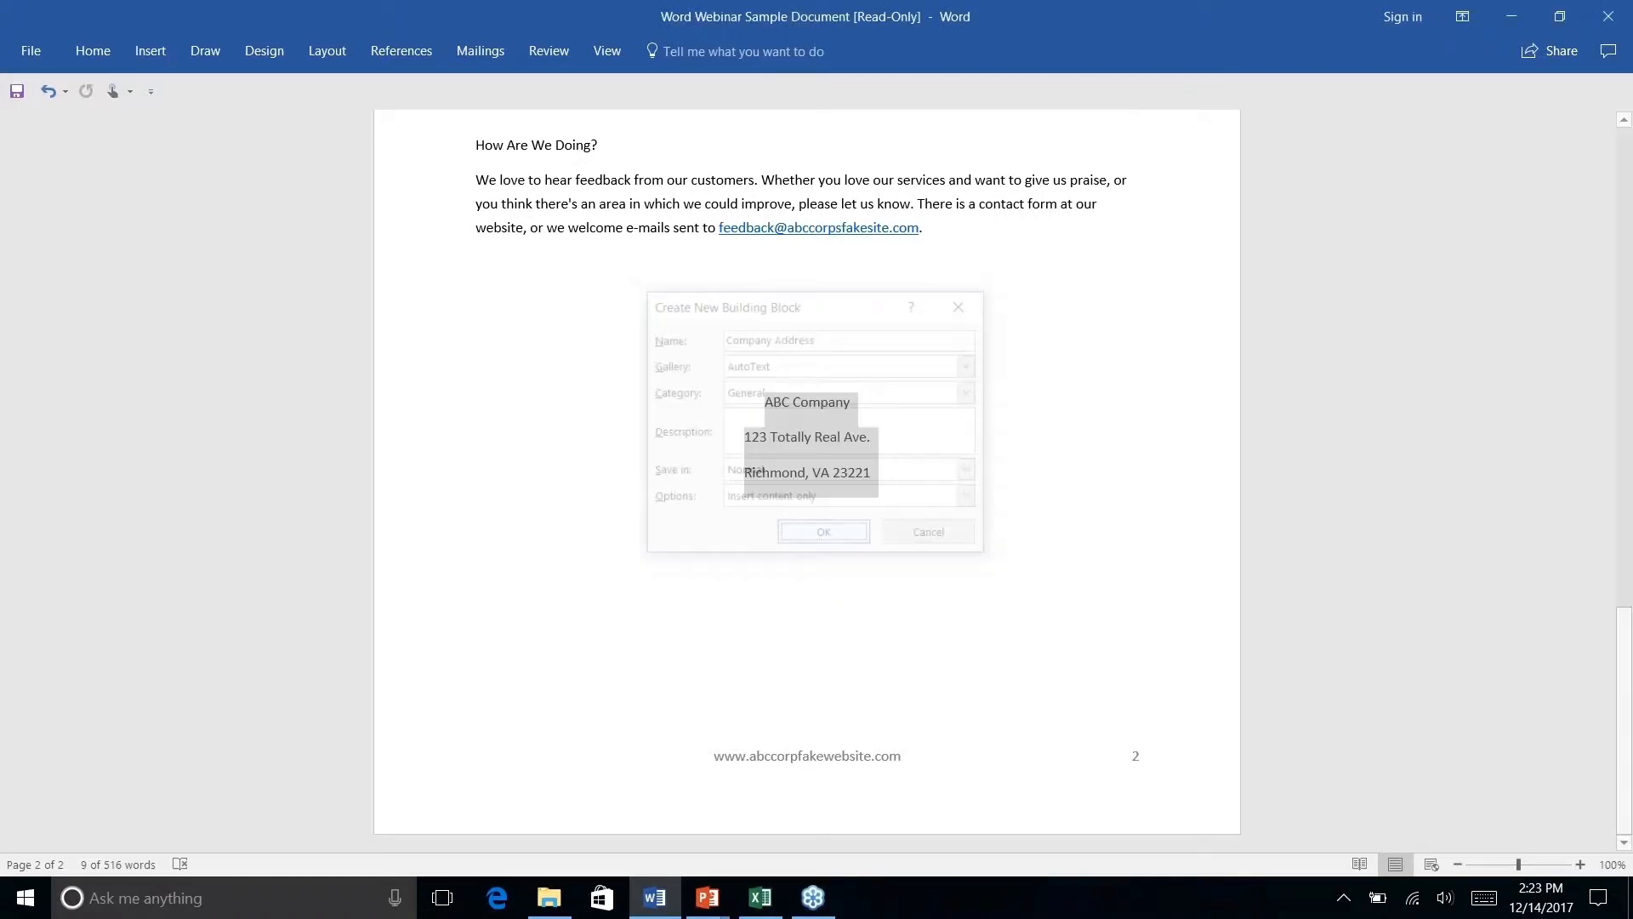
# - Delete the three-line company name and address block from the end of the newsletter
pyautogui.click(814, 437)
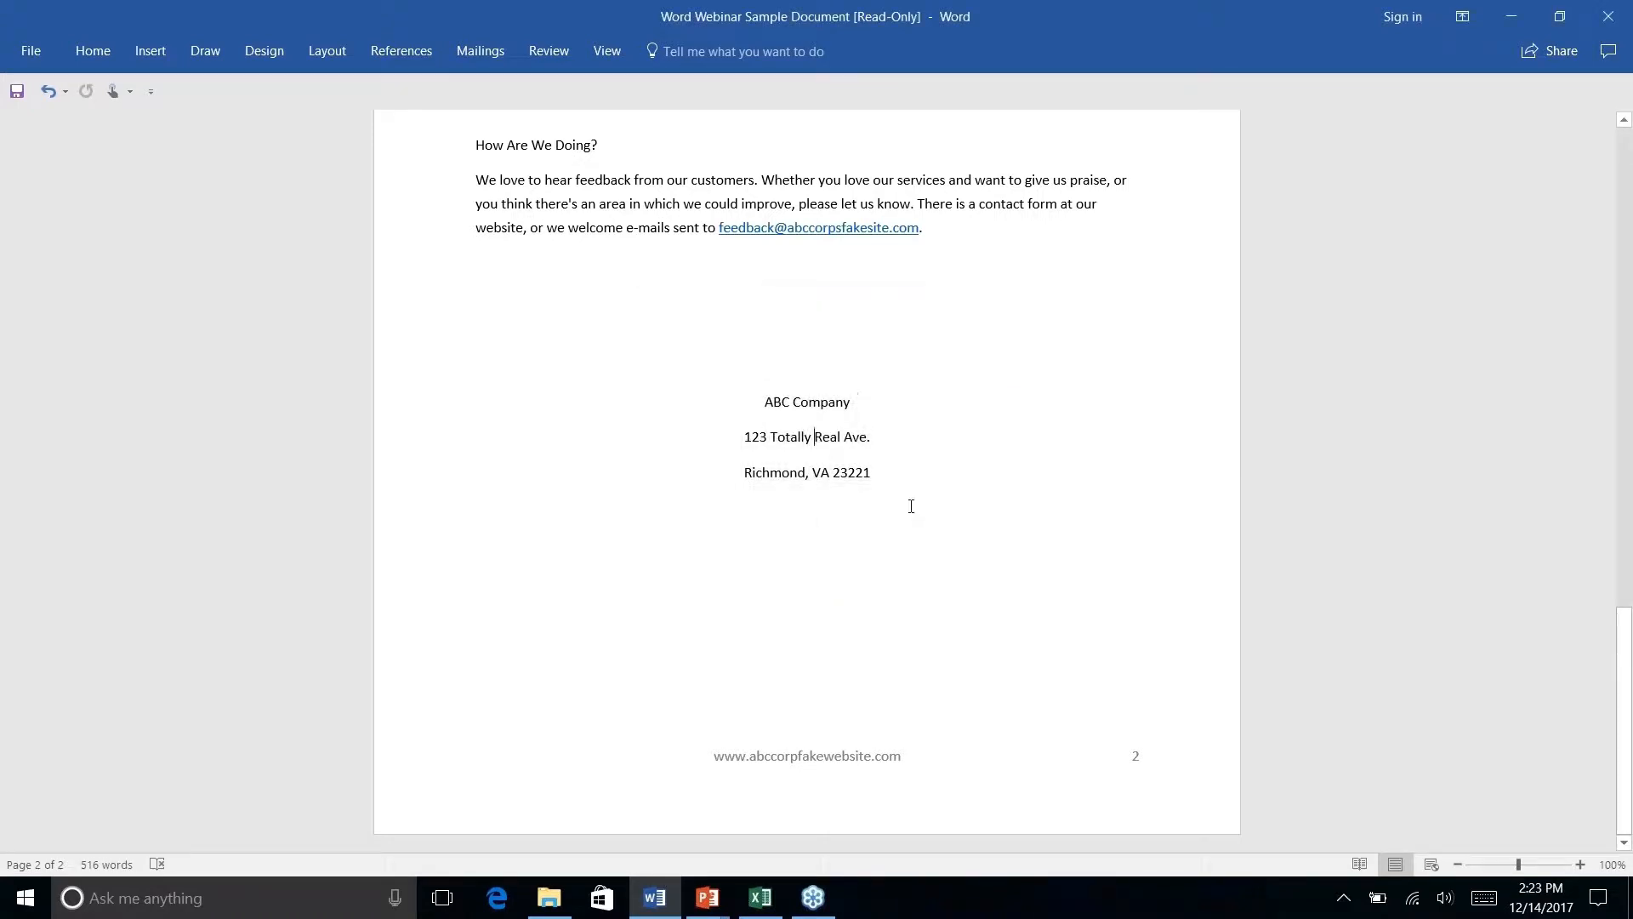
pyautogui.moveTo(884, 488); pyautogui.dragTo(763, 400)
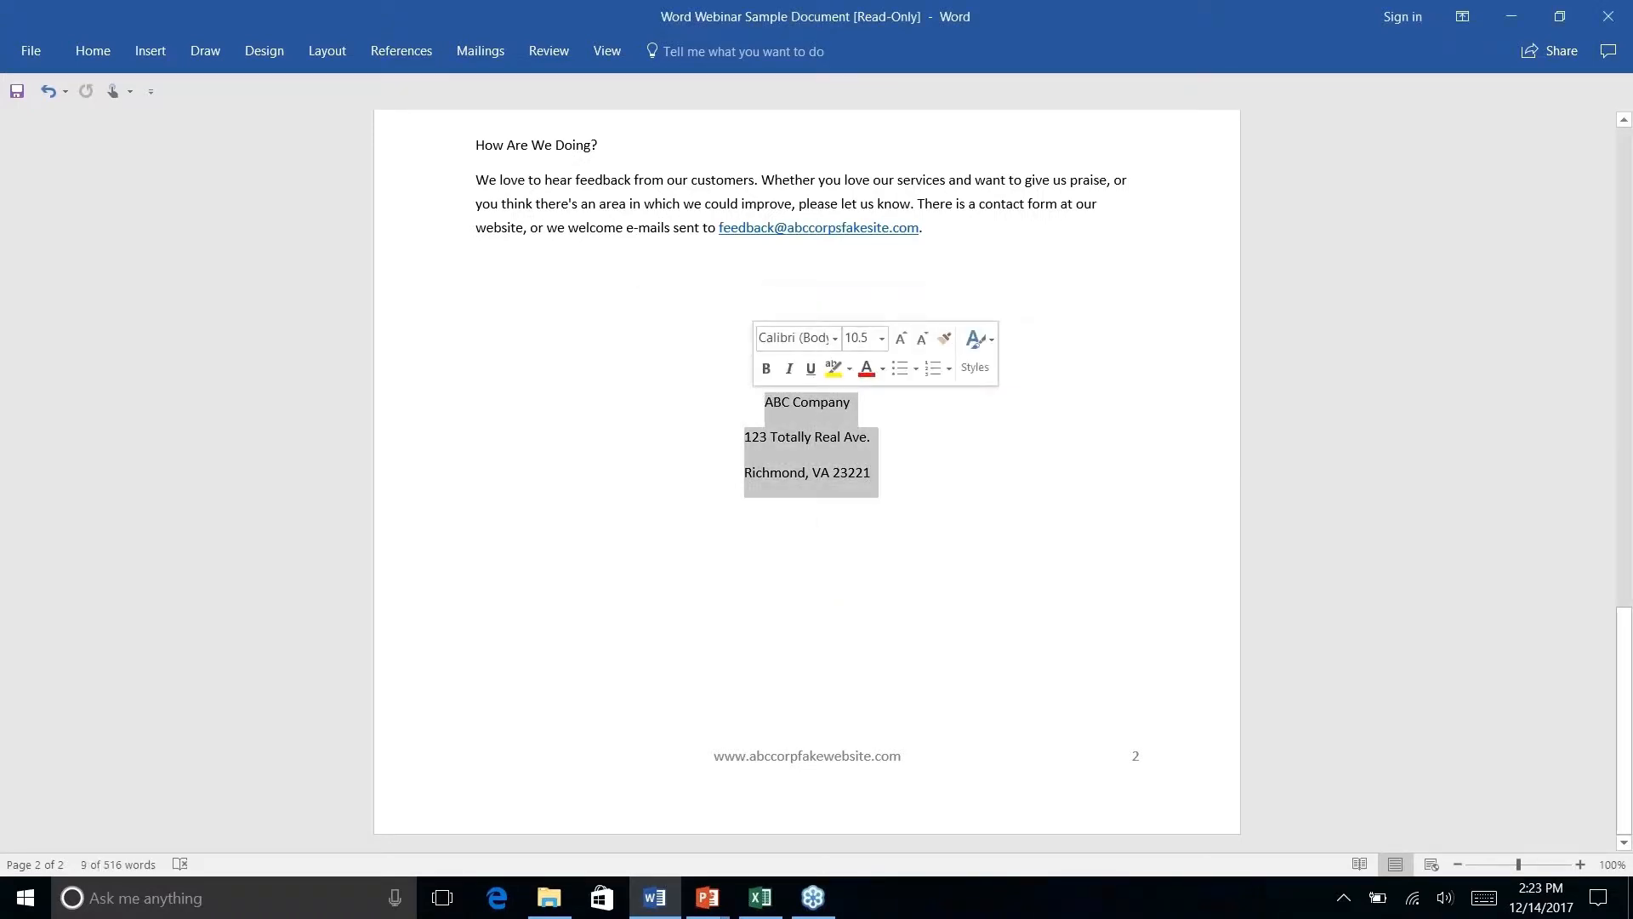
pyautogui.press('Delete')
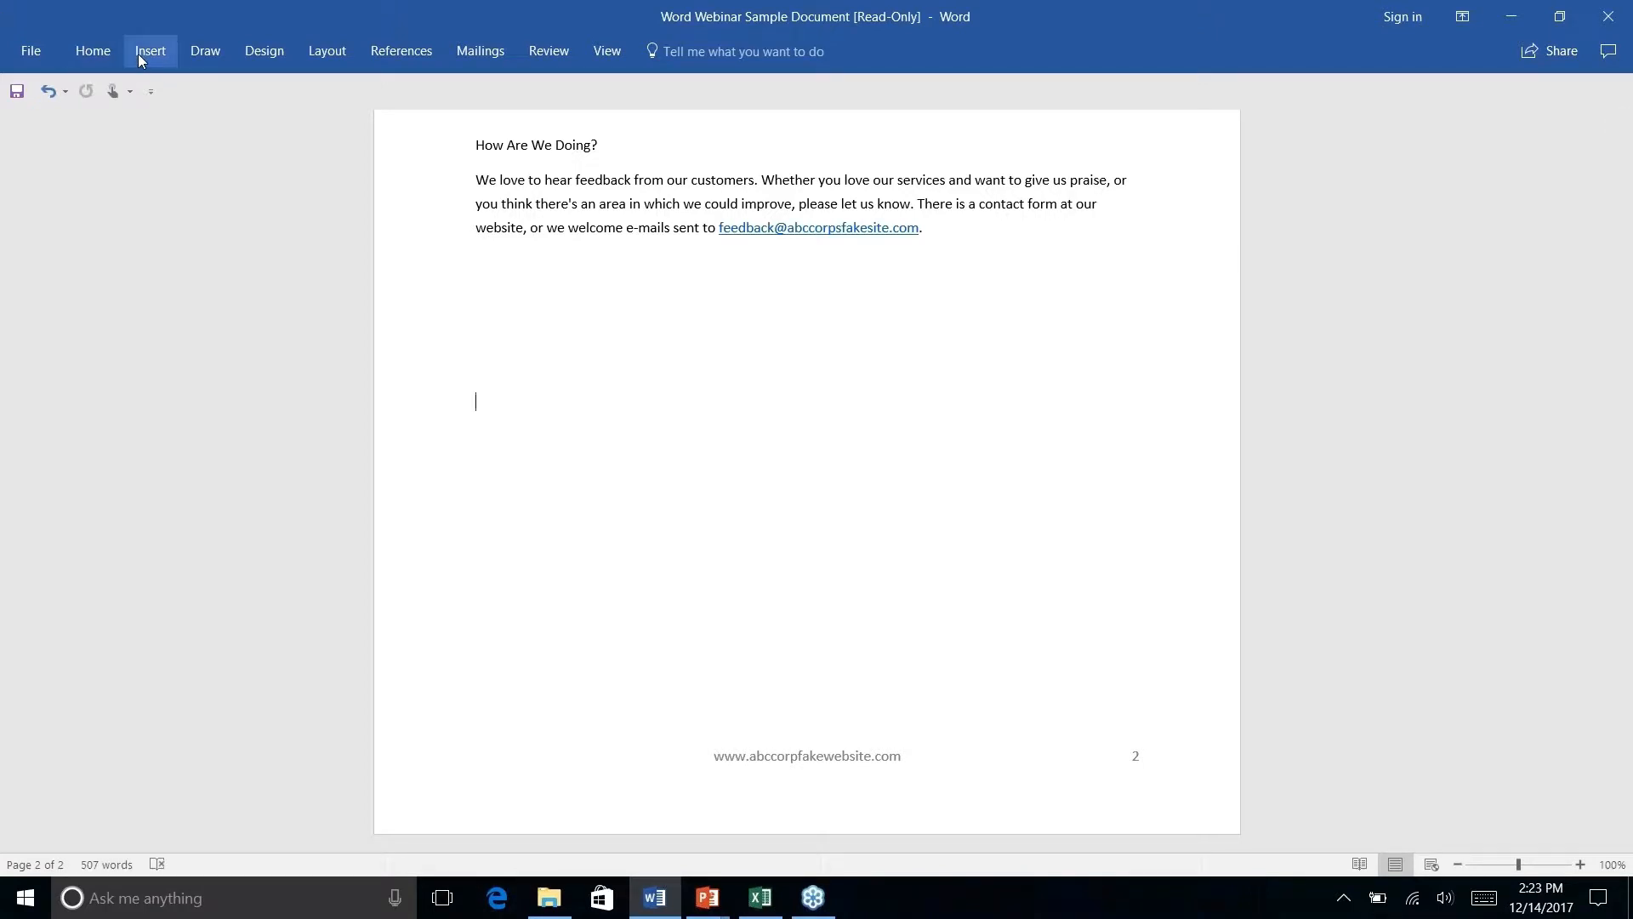
# - Insert the saved Company Address AutoText entry from Quick Parts at the end of the newsletter
pyautogui.click(137, 54)
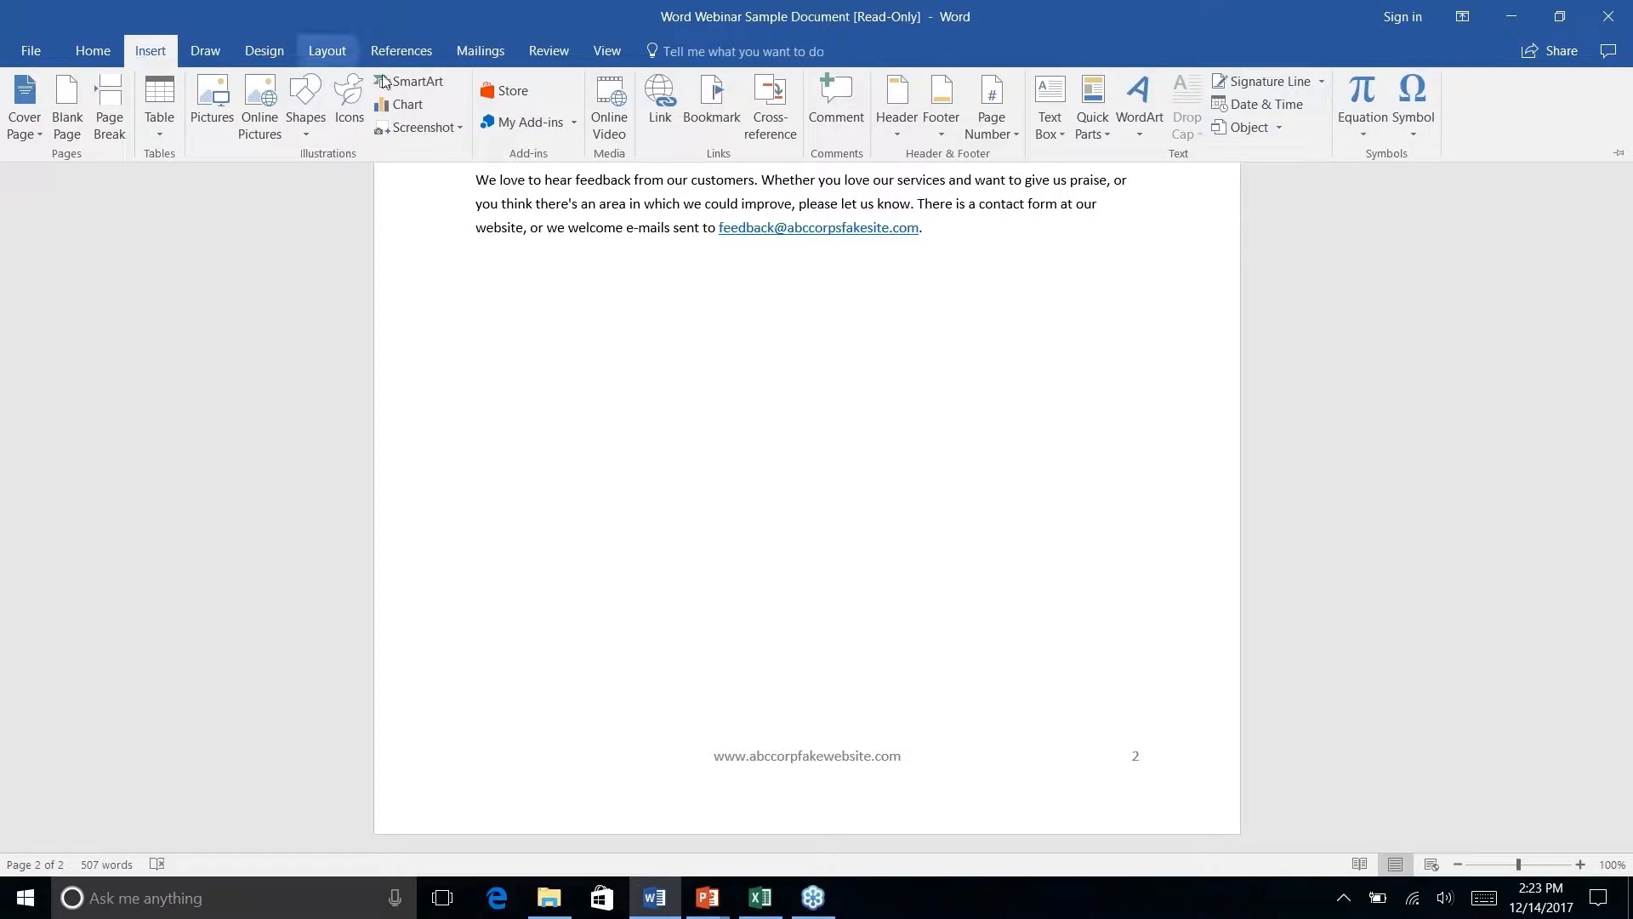
pyautogui.rightClick(1105, 136)
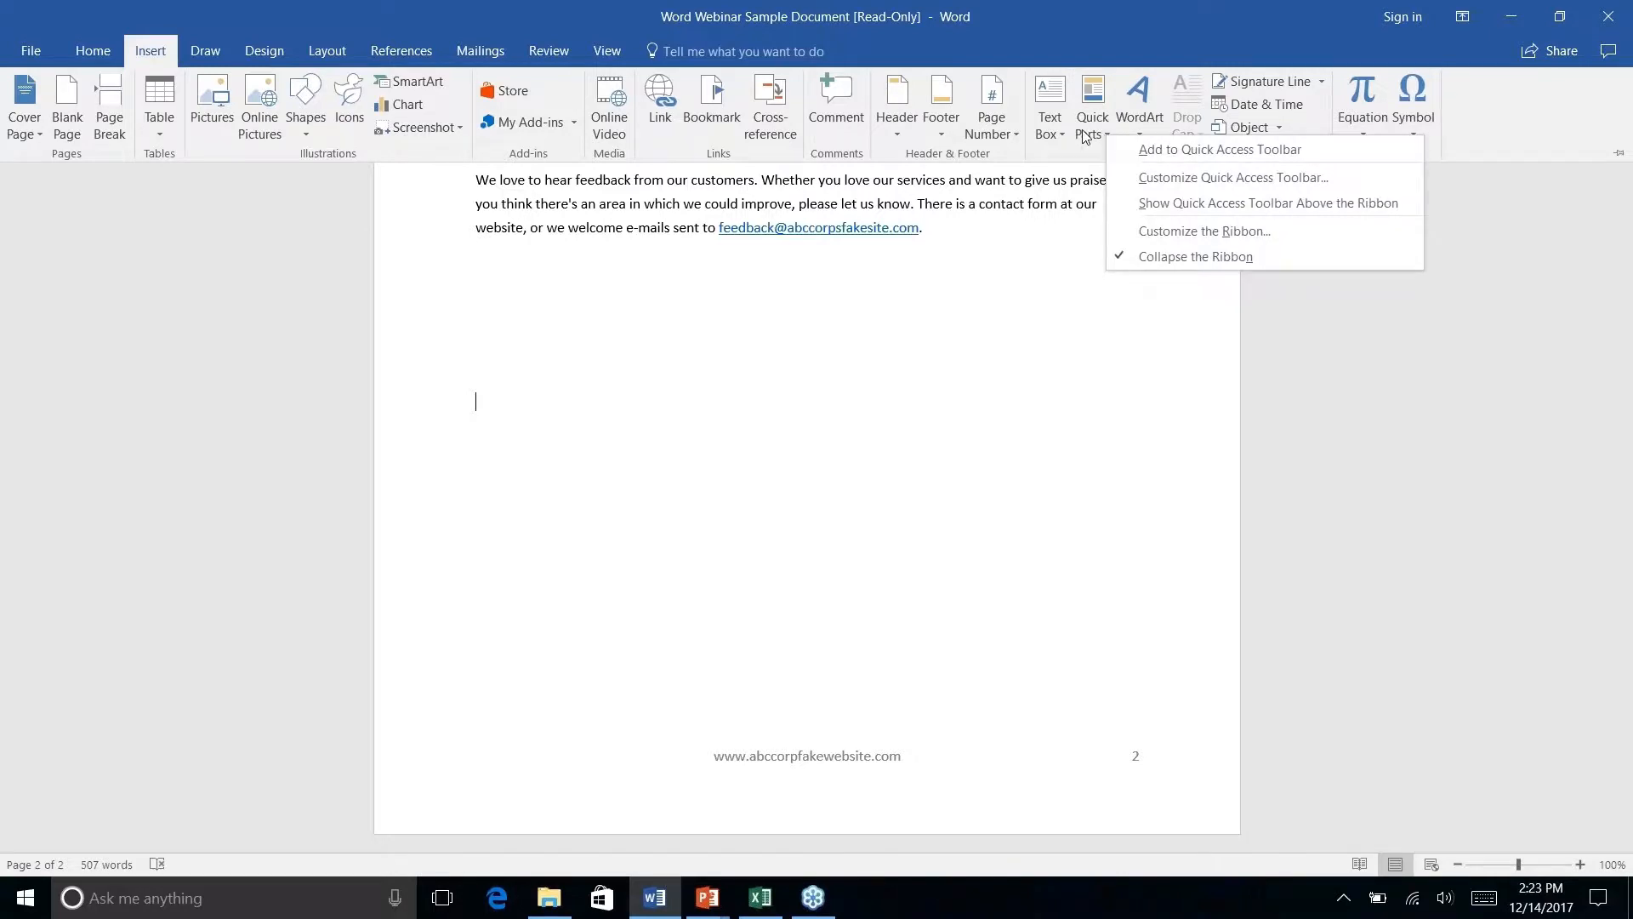
pyautogui.click(1085, 134)
pyautogui.click(1087, 128)
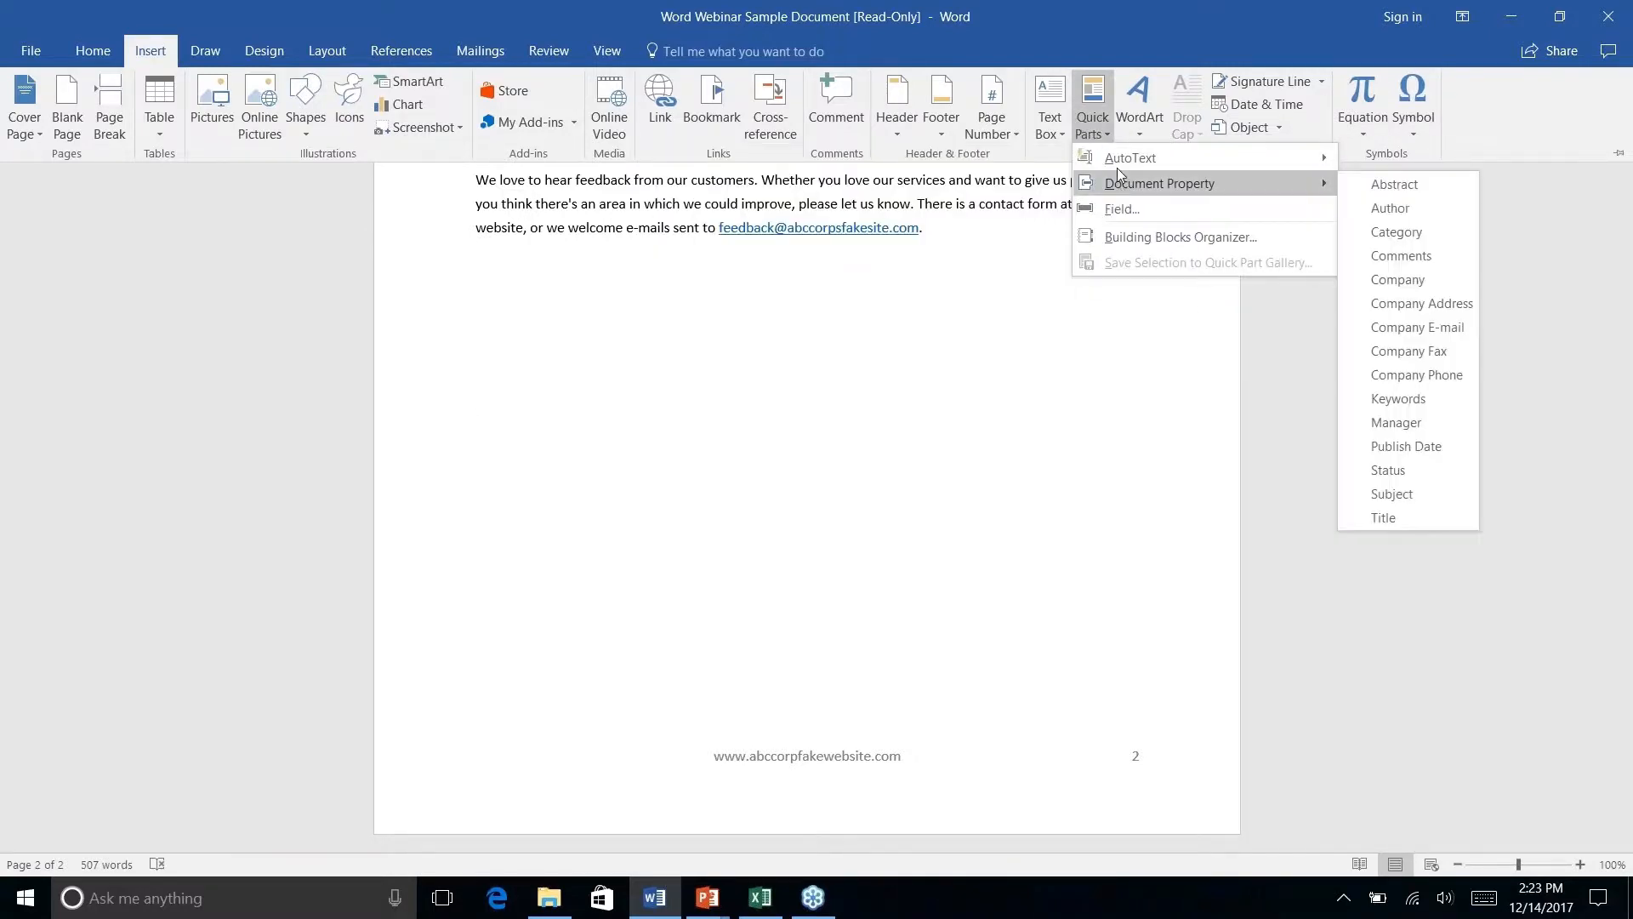
pyautogui.moveTo(1124, 159)
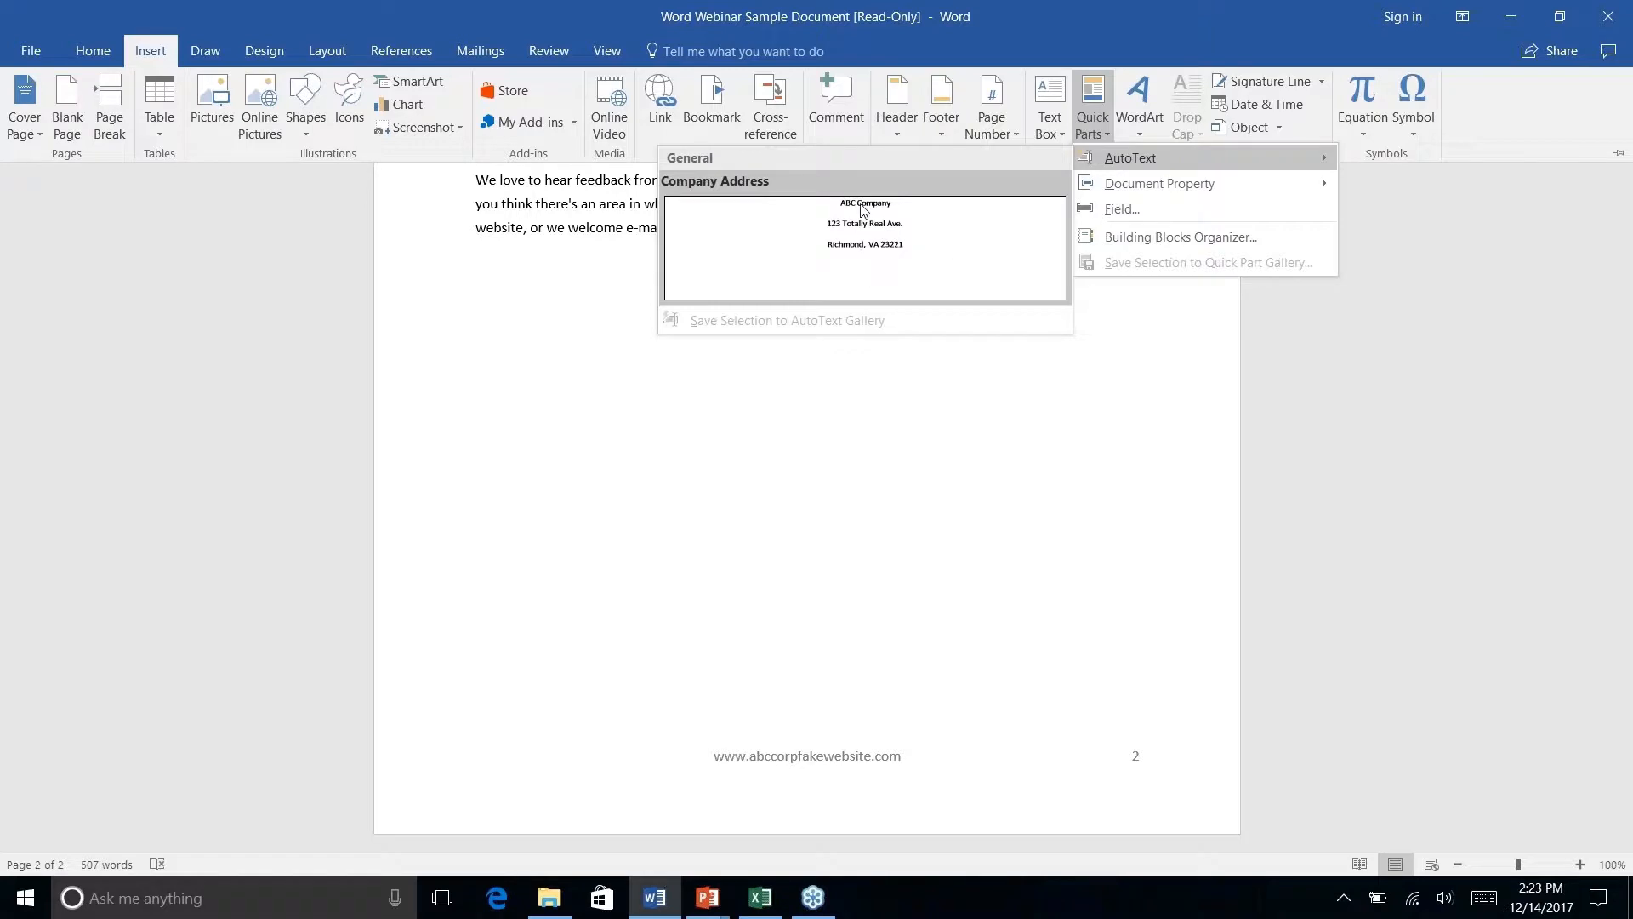
pyautogui.click(868, 242)
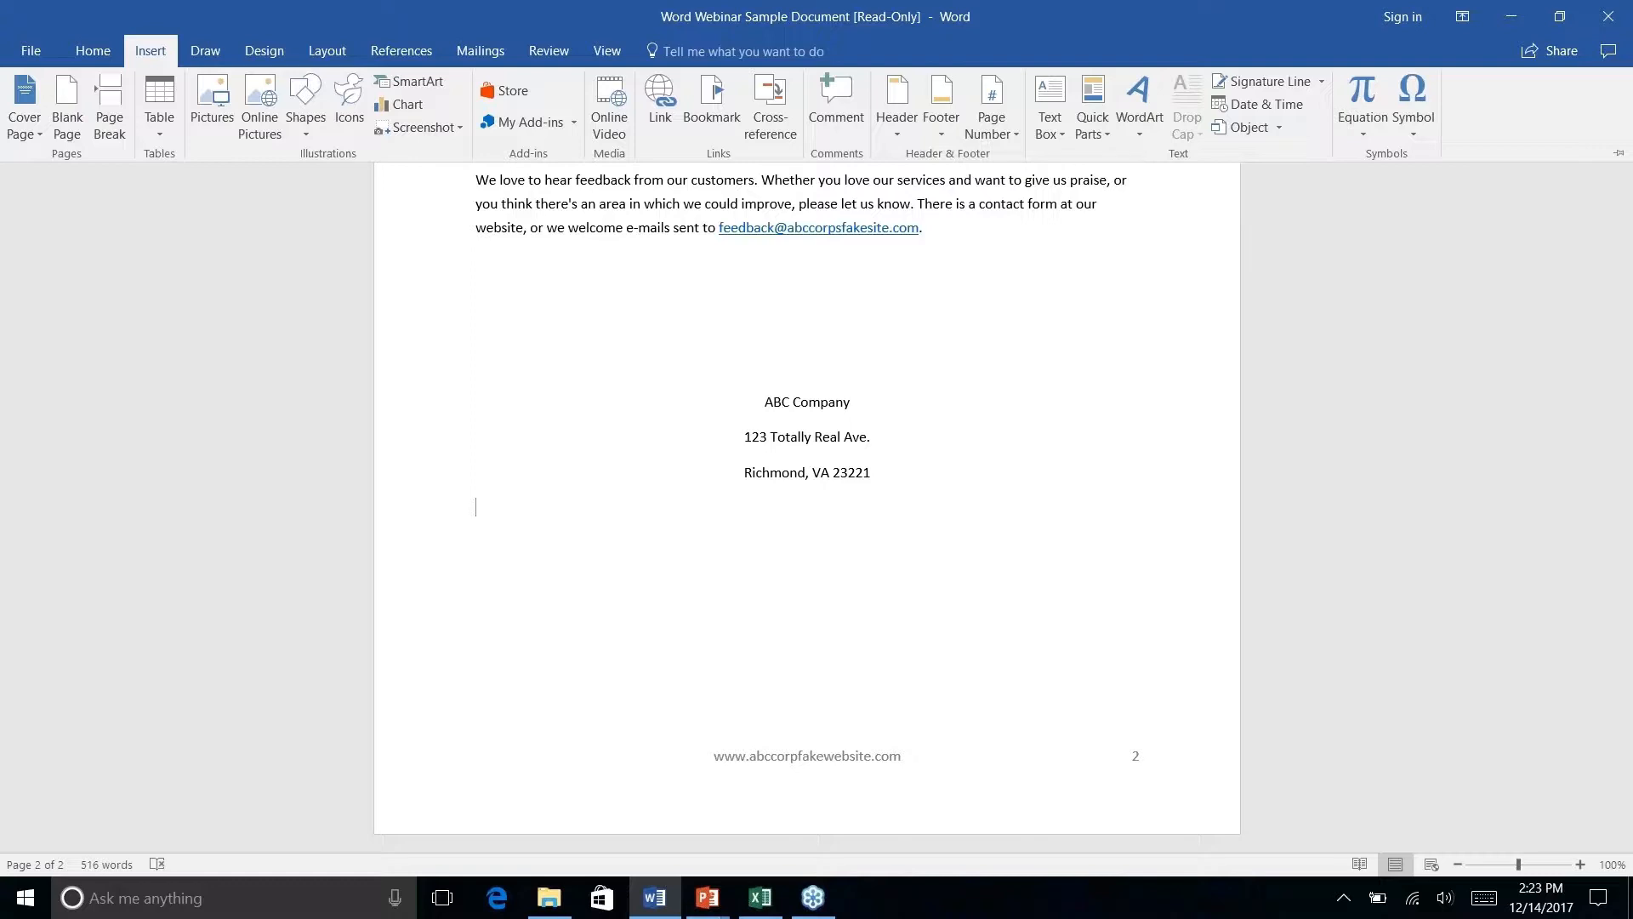
# - Open the Building Blocks Organizer and sort its list by name, then by gallery
pyautogui.click(1105, 137)
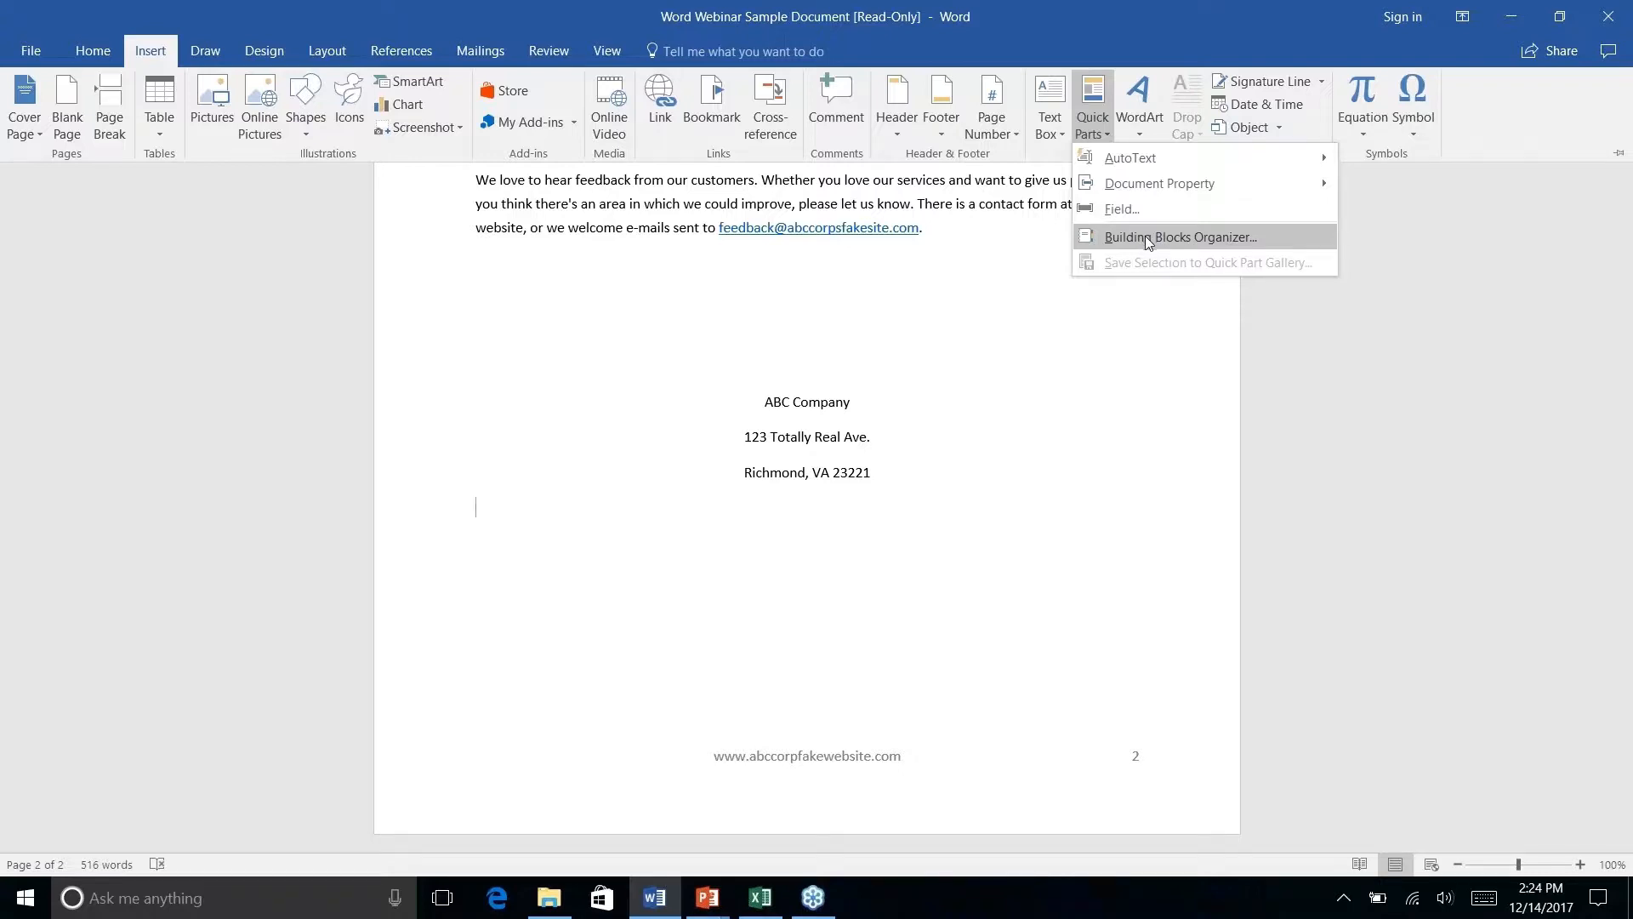
pyautogui.click(1145, 236)
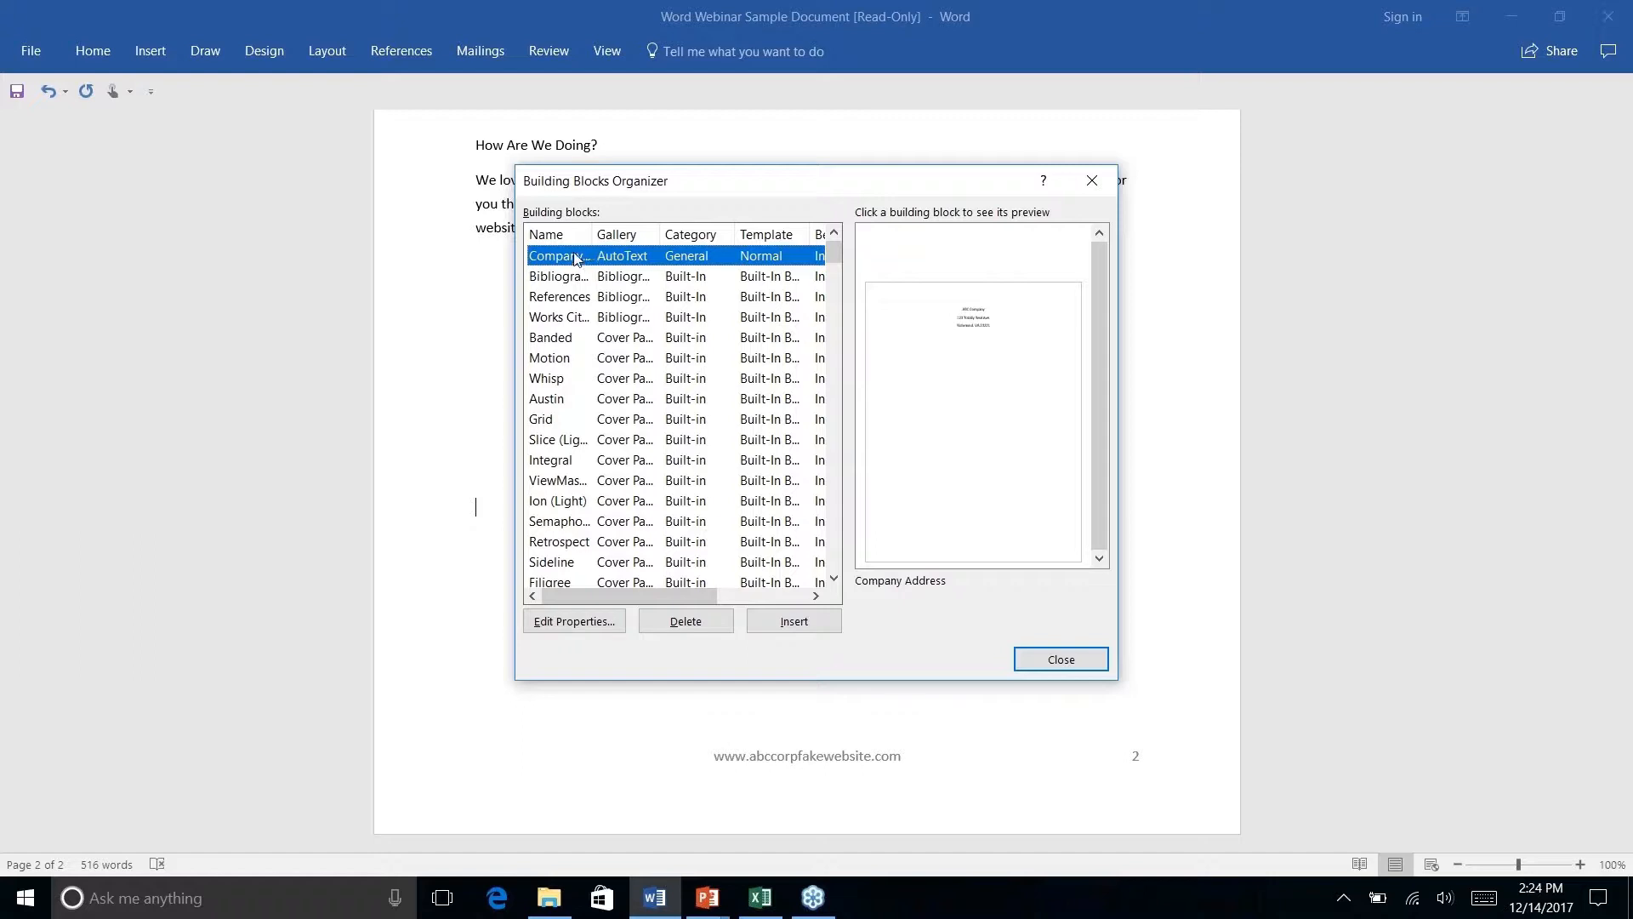
pyautogui.click(547, 241)
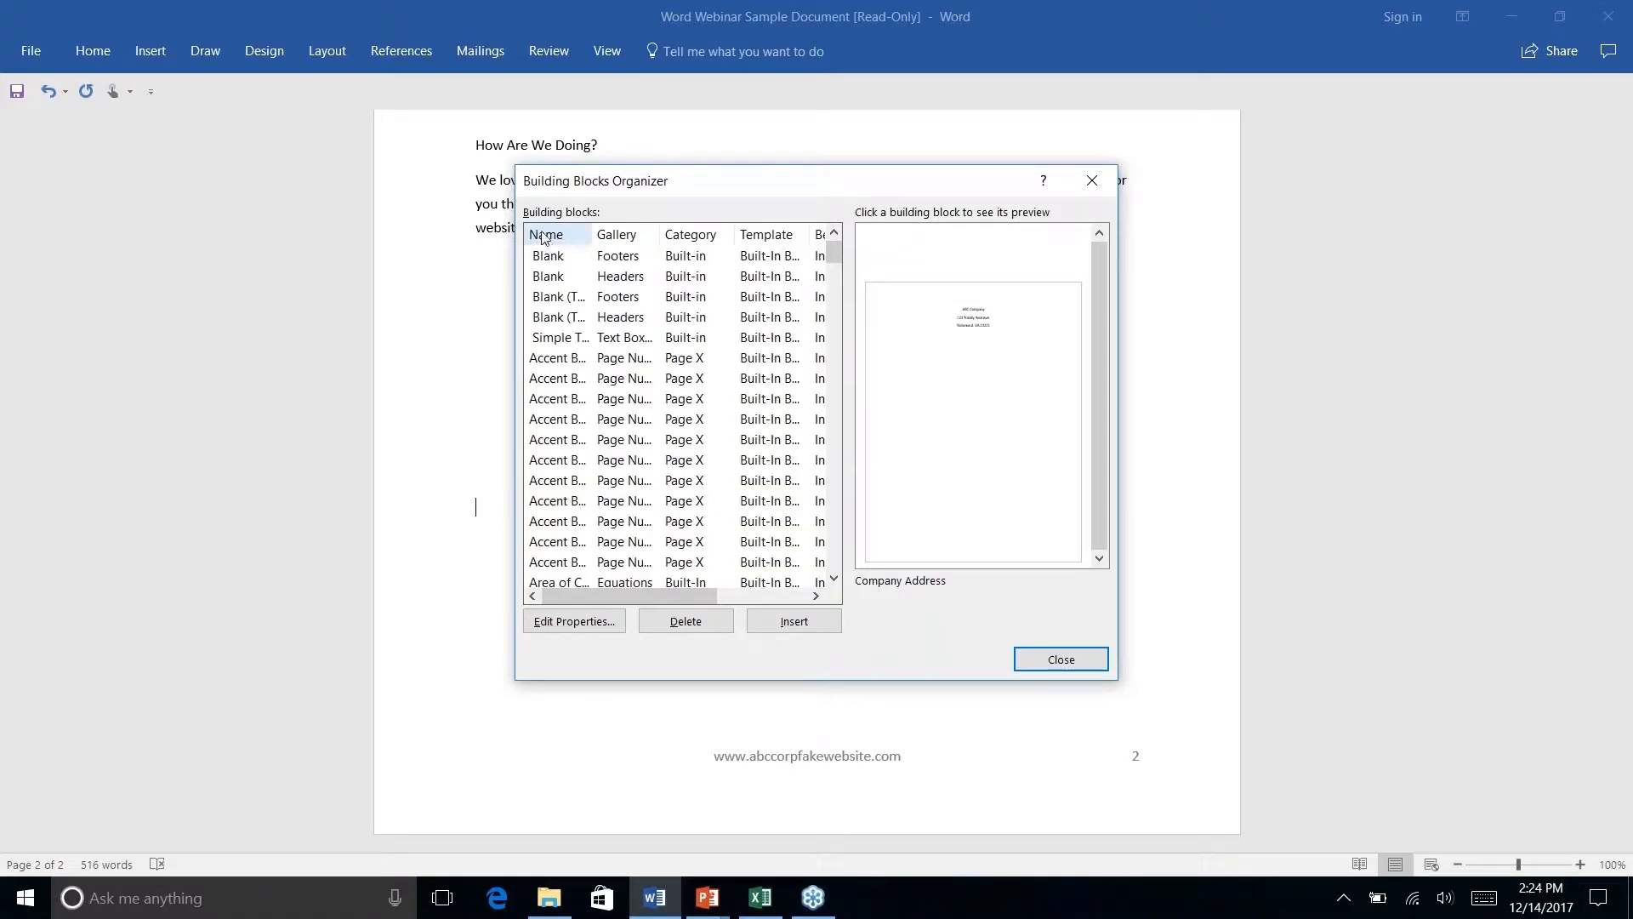
pyautogui.click(634, 239)
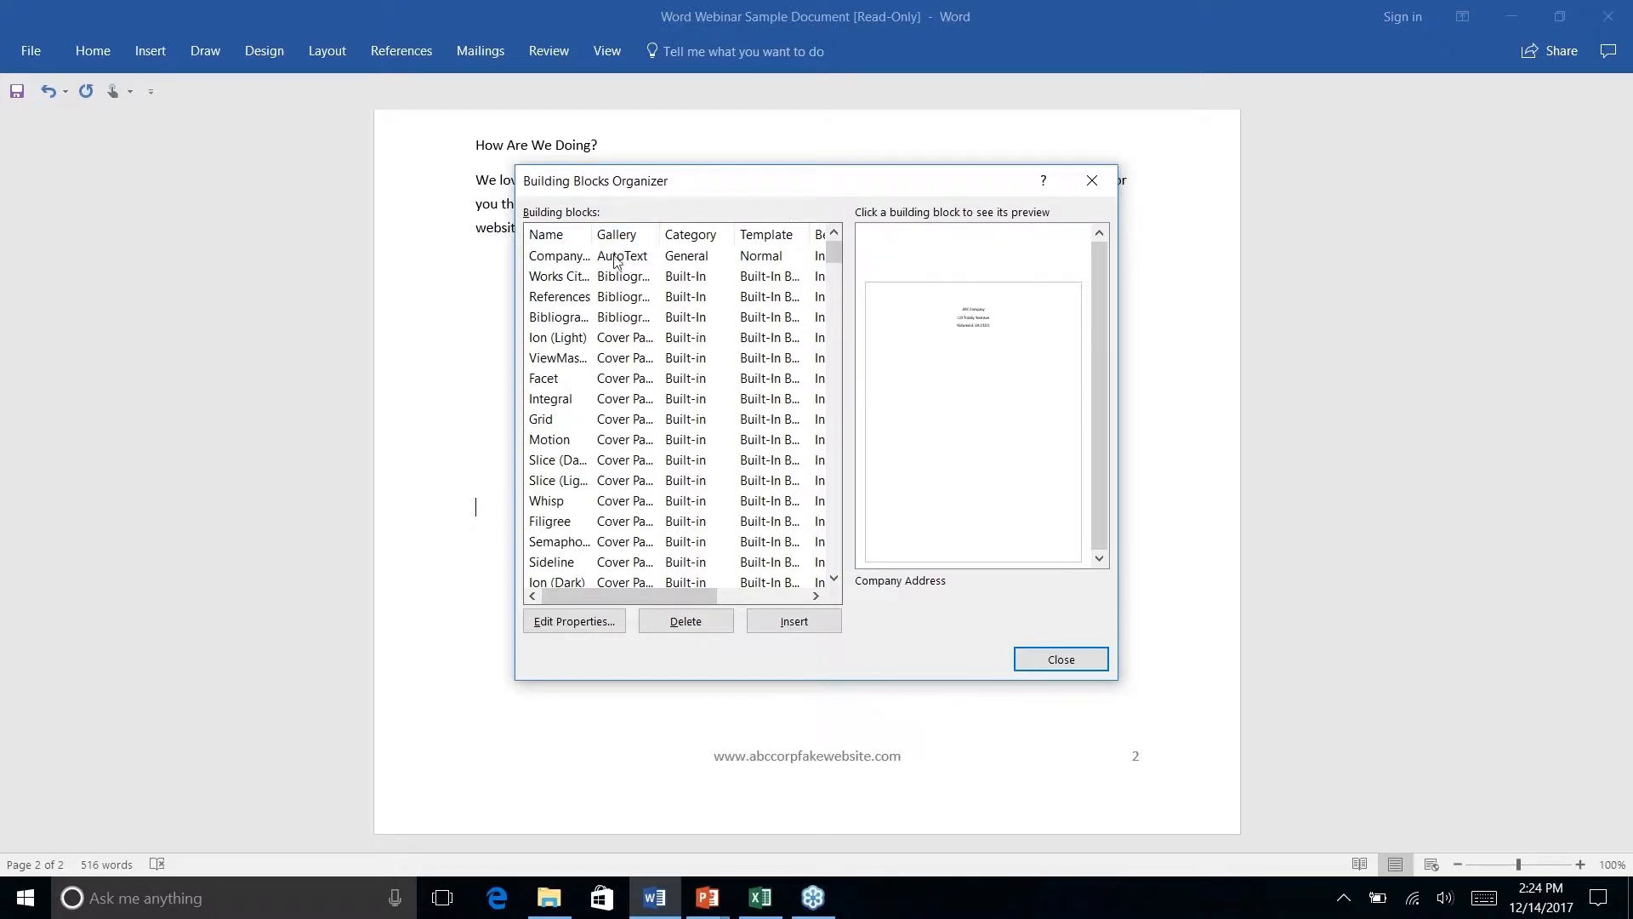
# - View the editable properties of the Company Address building block and cancel without changes
pyautogui.click(558, 255)
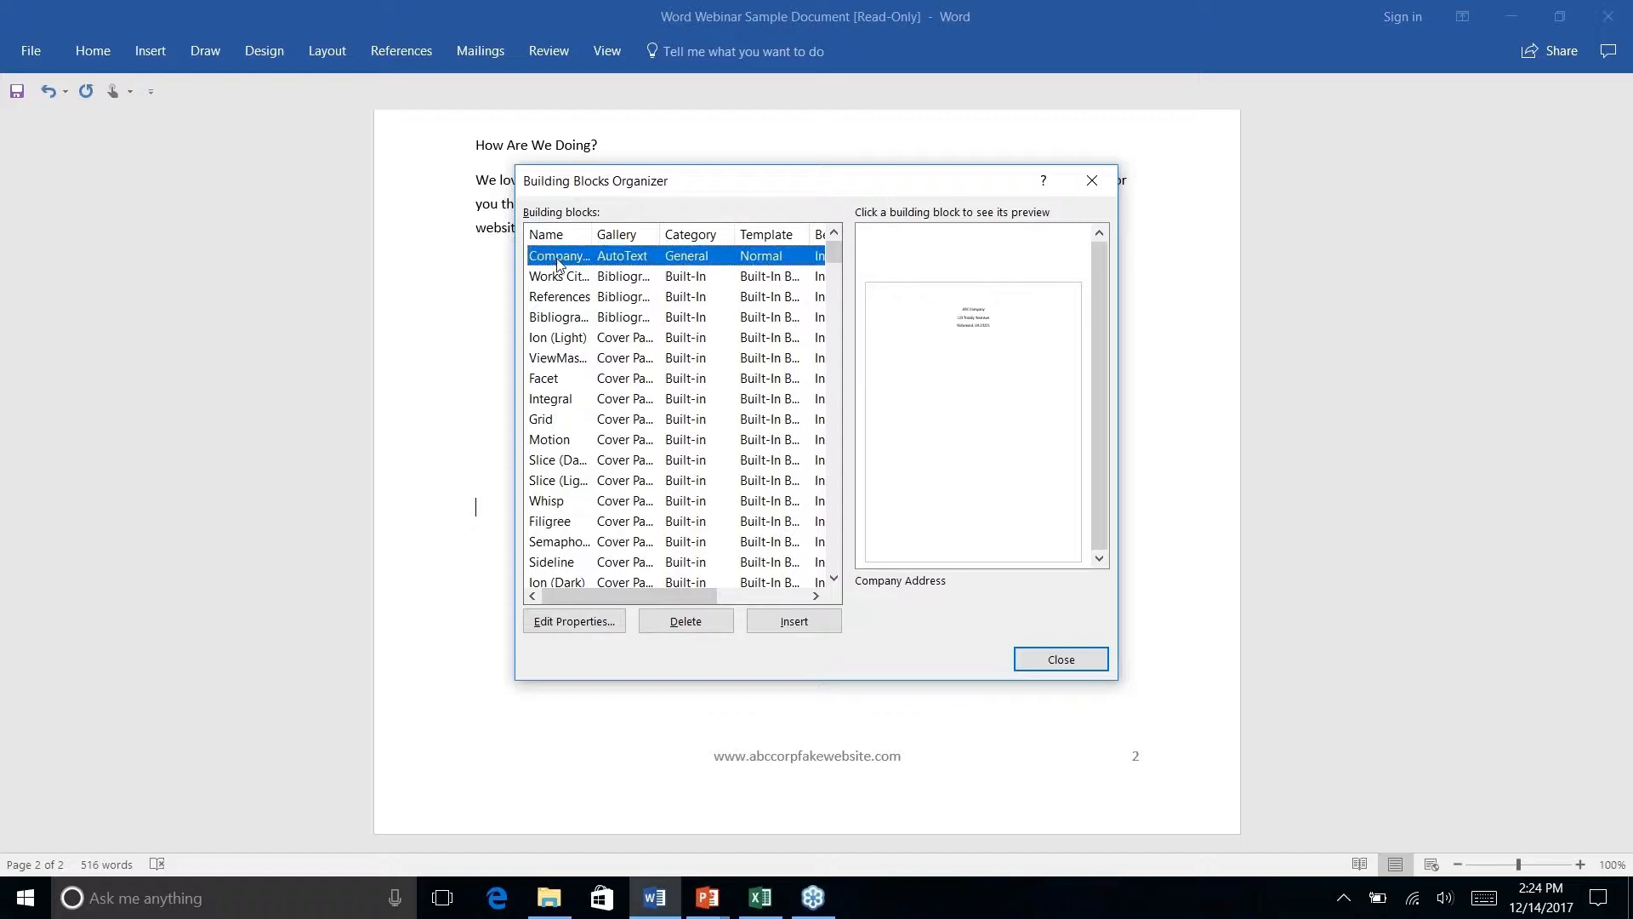
pyautogui.click(580, 627)
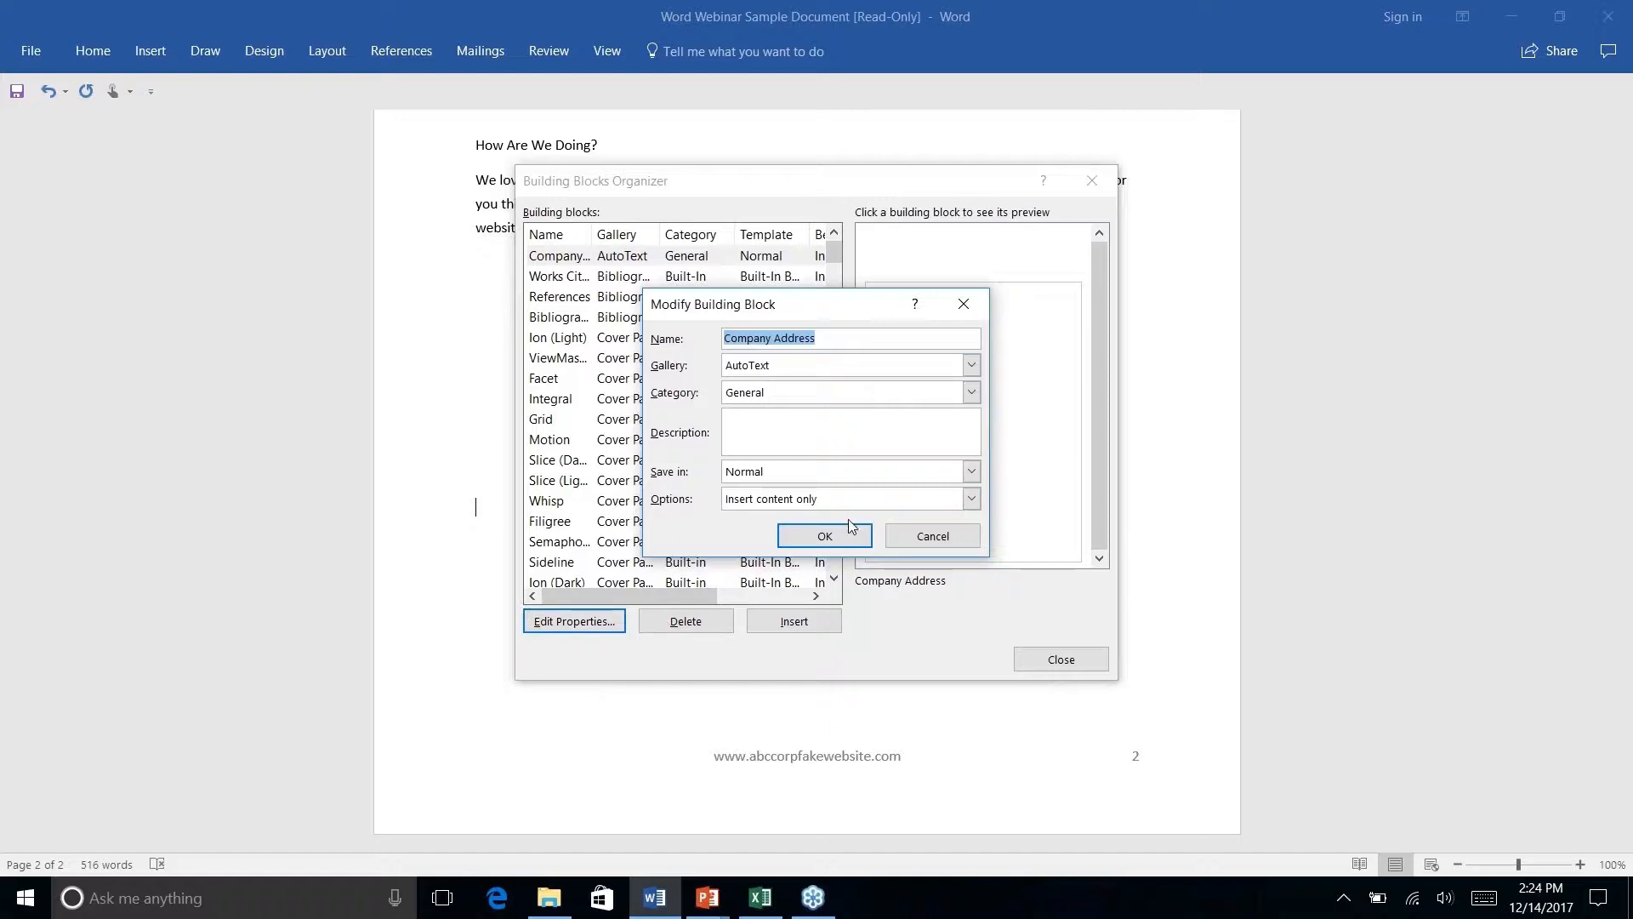
pyautogui.click(916, 538)
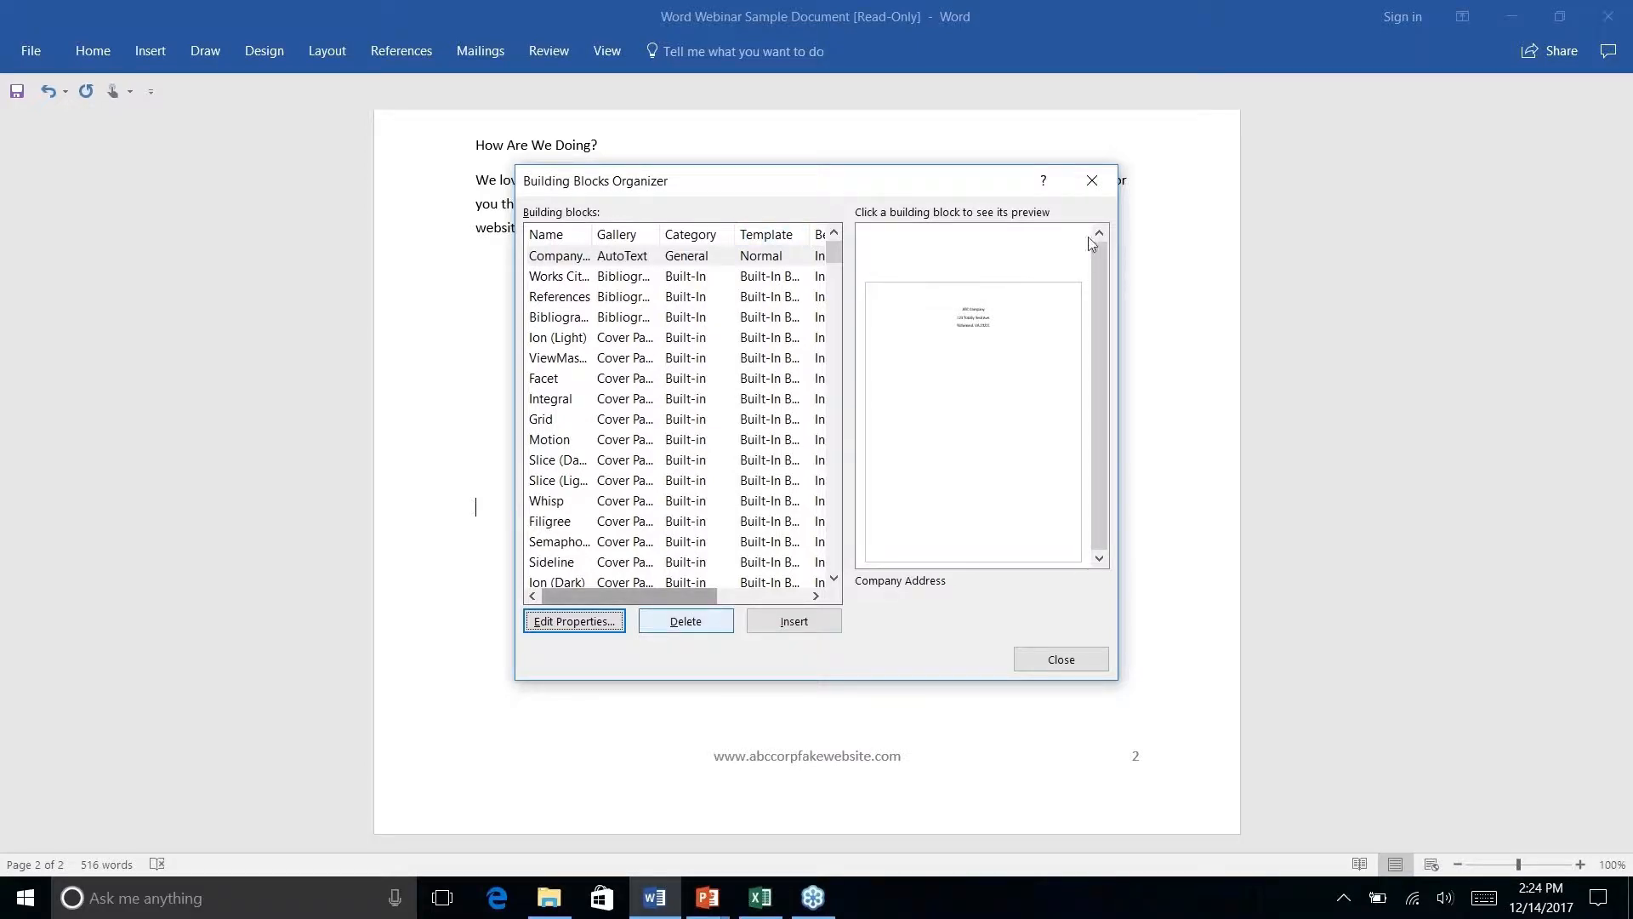
# - Delete the Company Address building block from the organizer and confirm the deletion
pyautogui.click(631, 259)
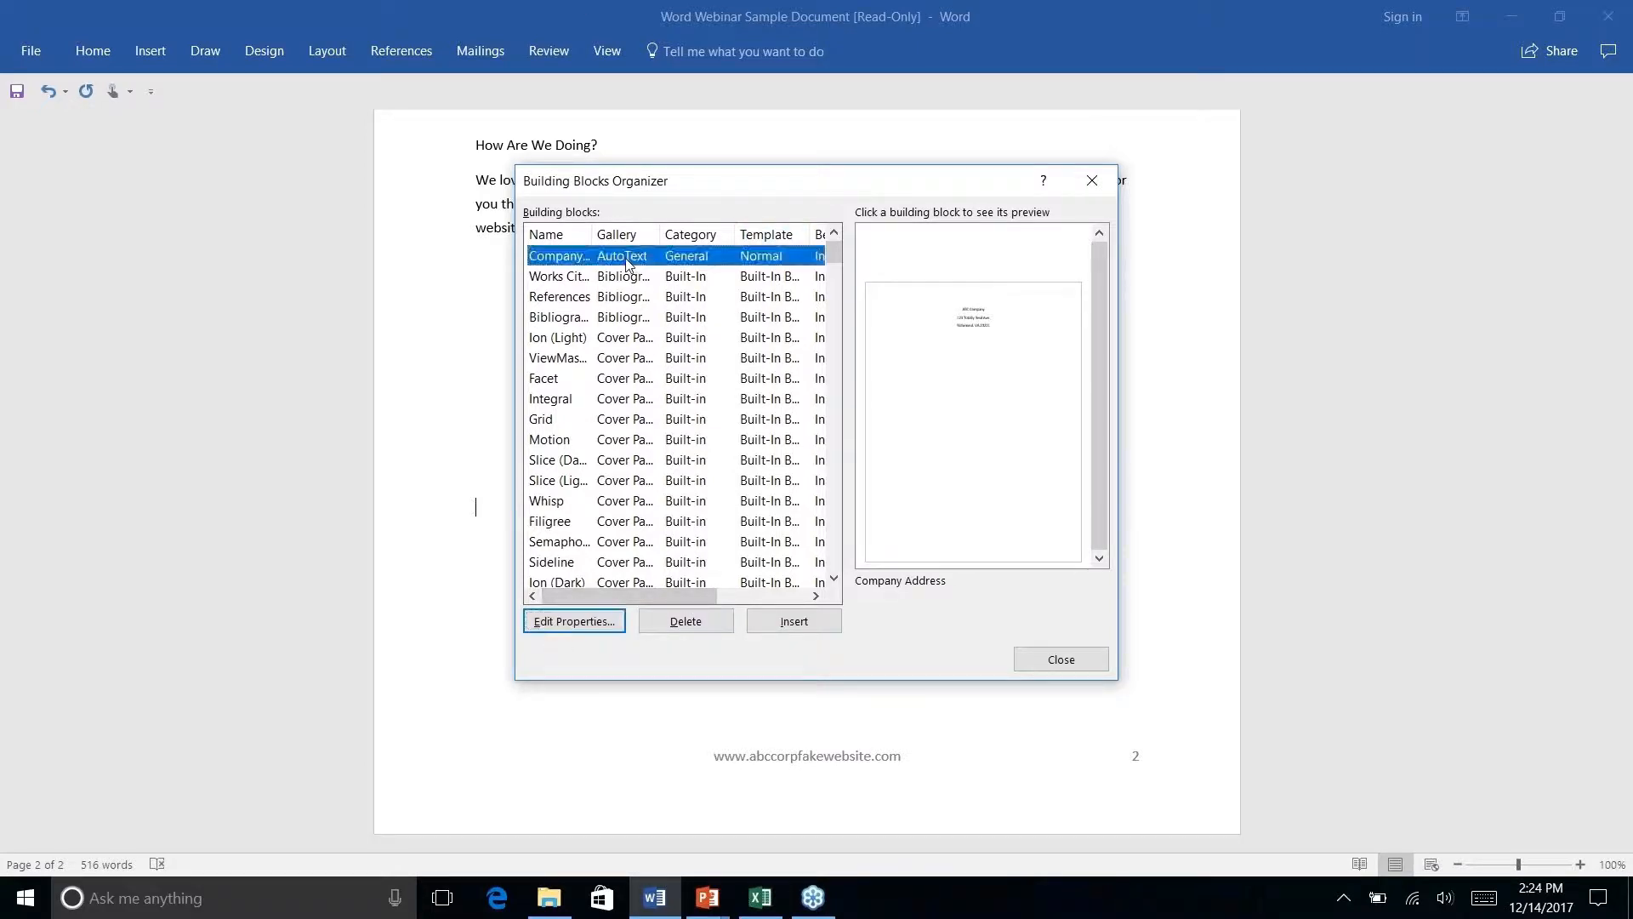
pyautogui.click(690, 628)
pyautogui.click(782, 508)
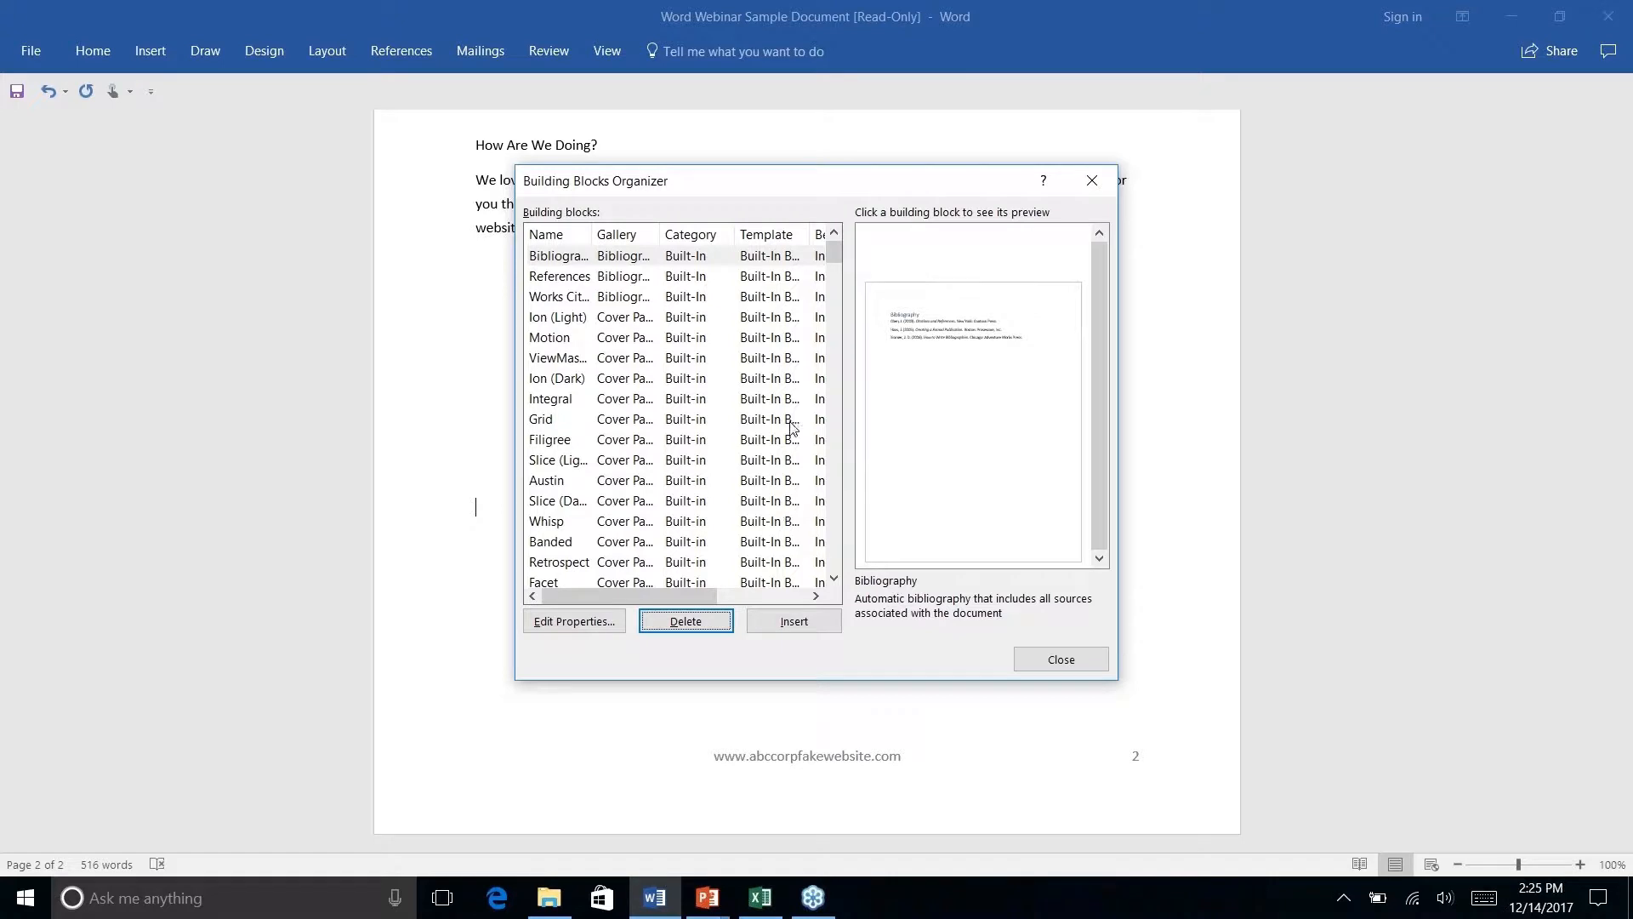
# - Look through the remaining built-in building blocks and their details, and close the organizer
pyautogui.hscroll(3, 595, 357)
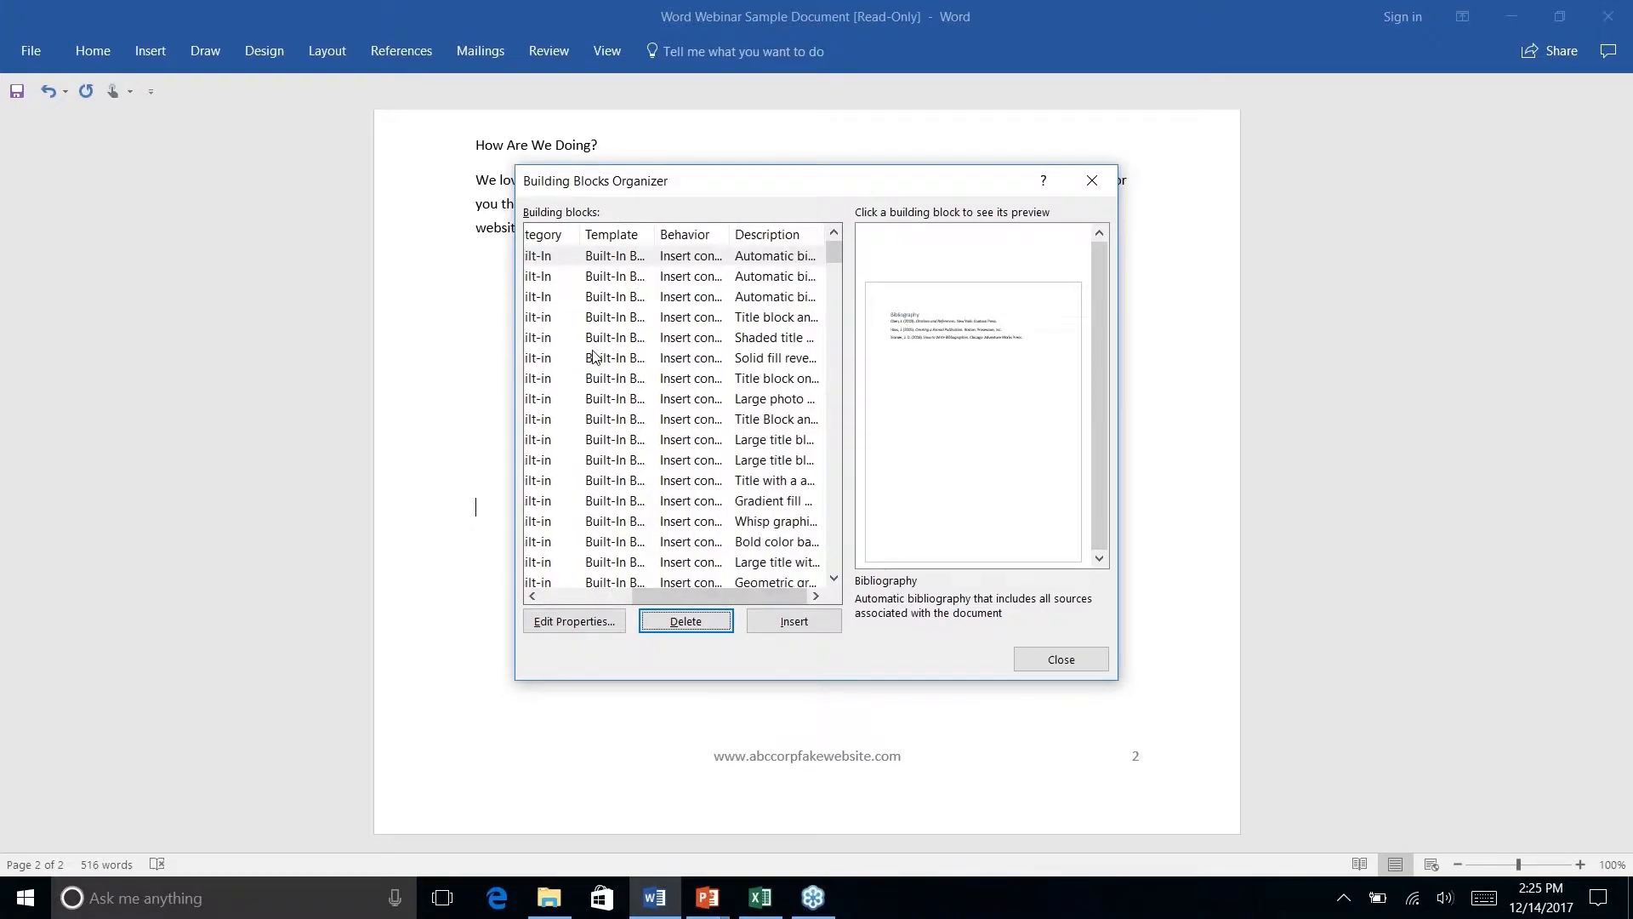
pyautogui.hscroll(-3, 594, 357)
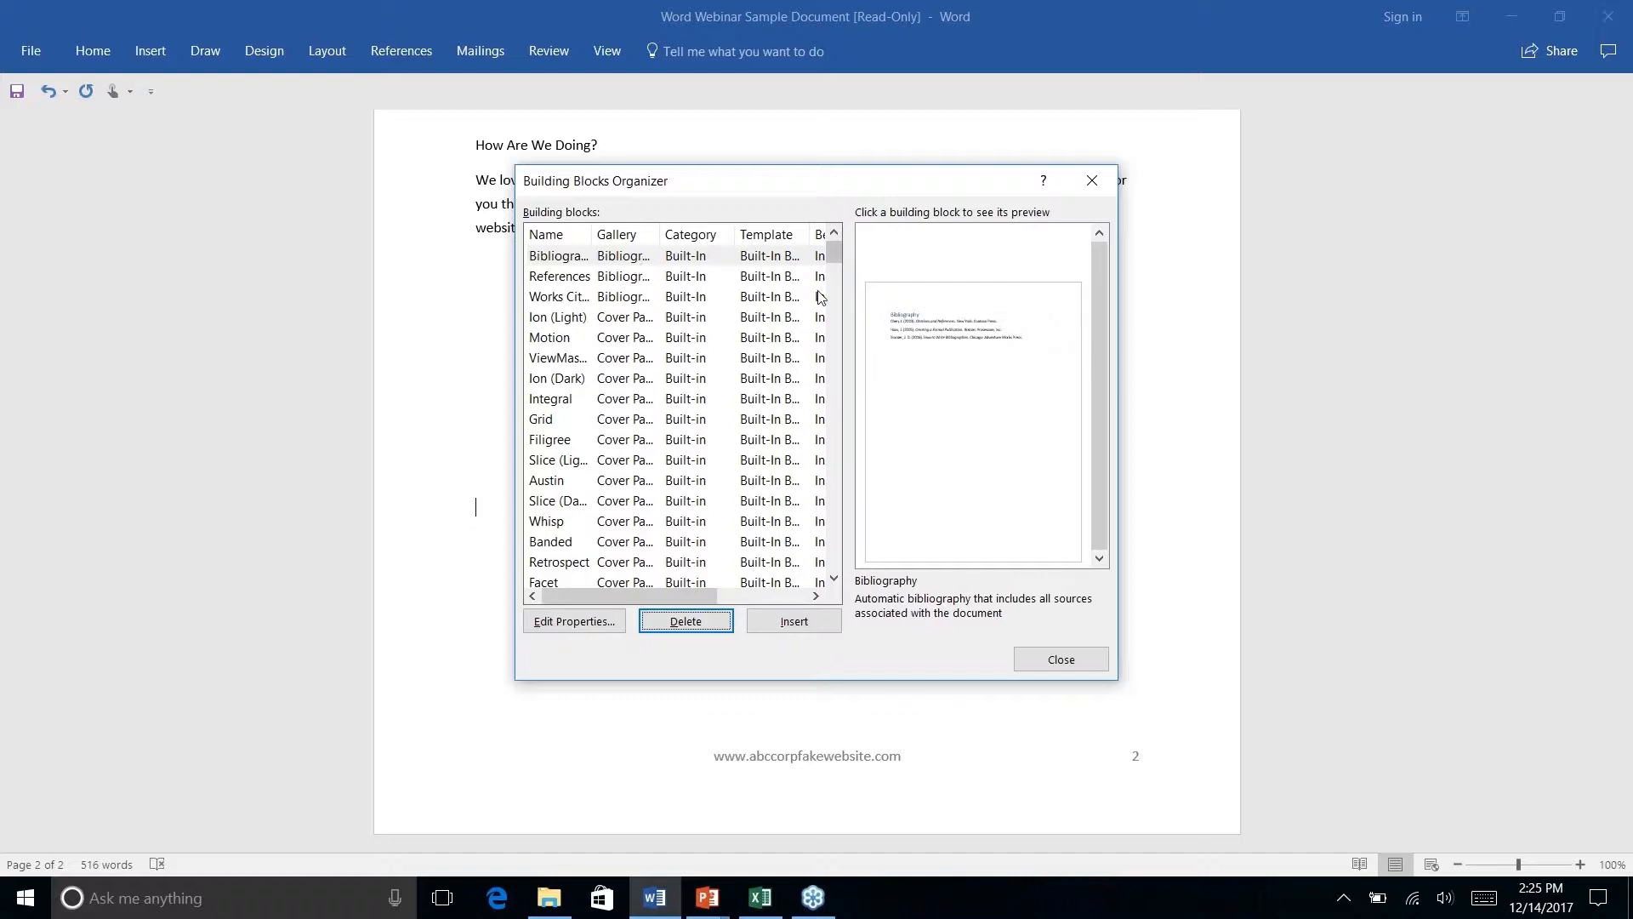
pyautogui.scroll(-15, 773, 387)
pyautogui.scroll(-15, 774, 387)
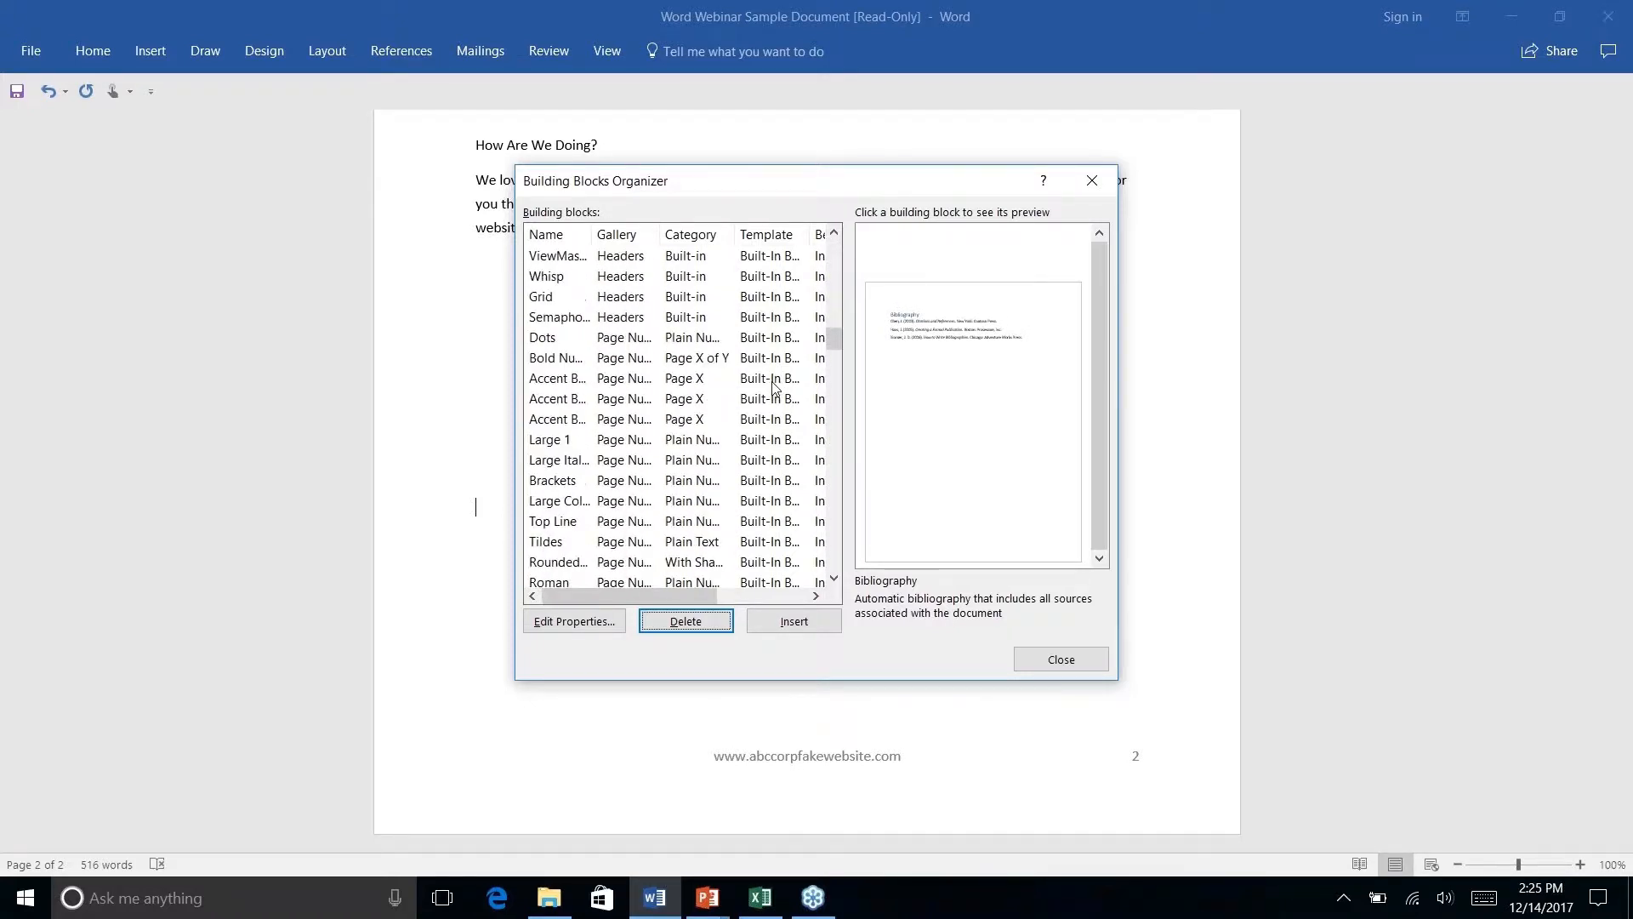
pyautogui.scroll(-1, 773, 387)
pyautogui.scroll(-7, 774, 387)
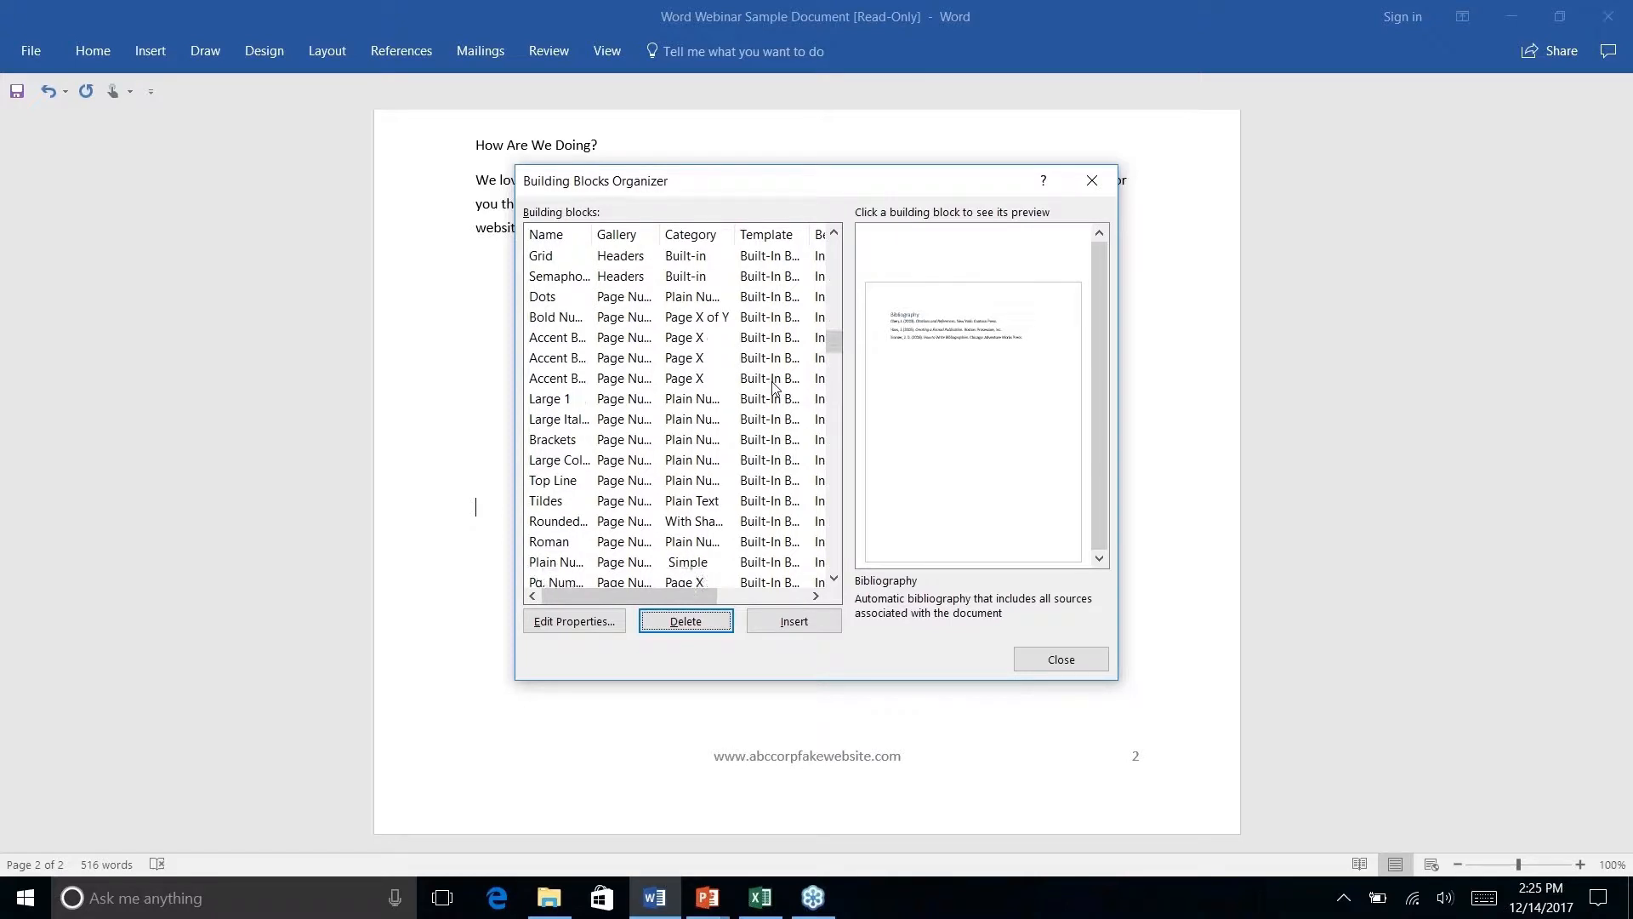
pyautogui.scroll(-8, 773, 387)
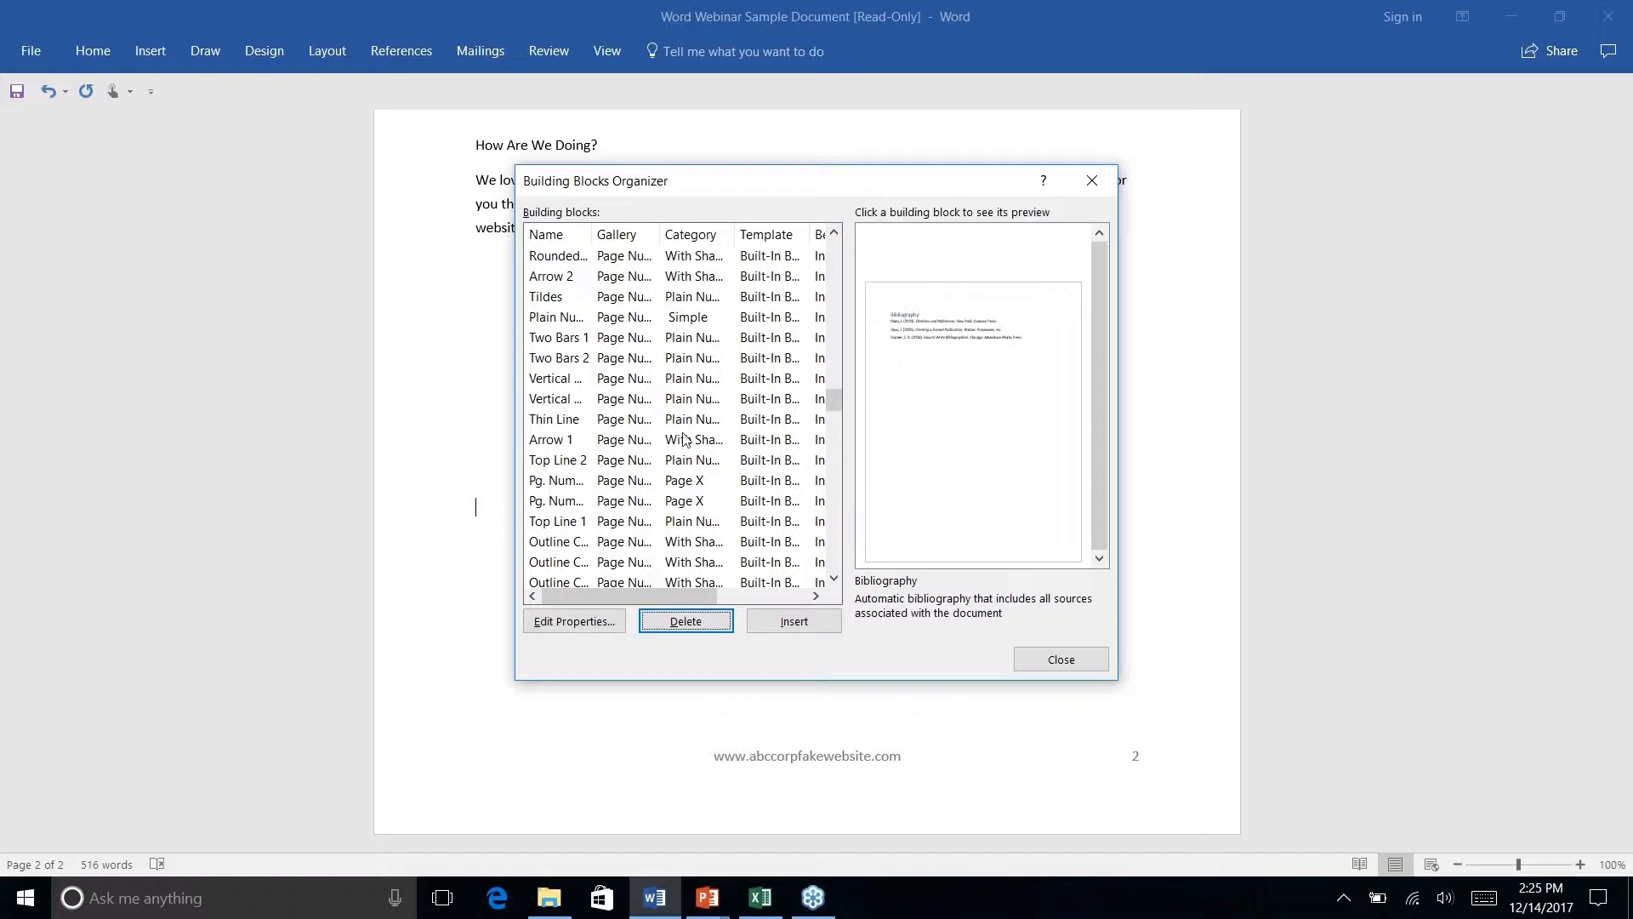
pyautogui.click(1091, 184)
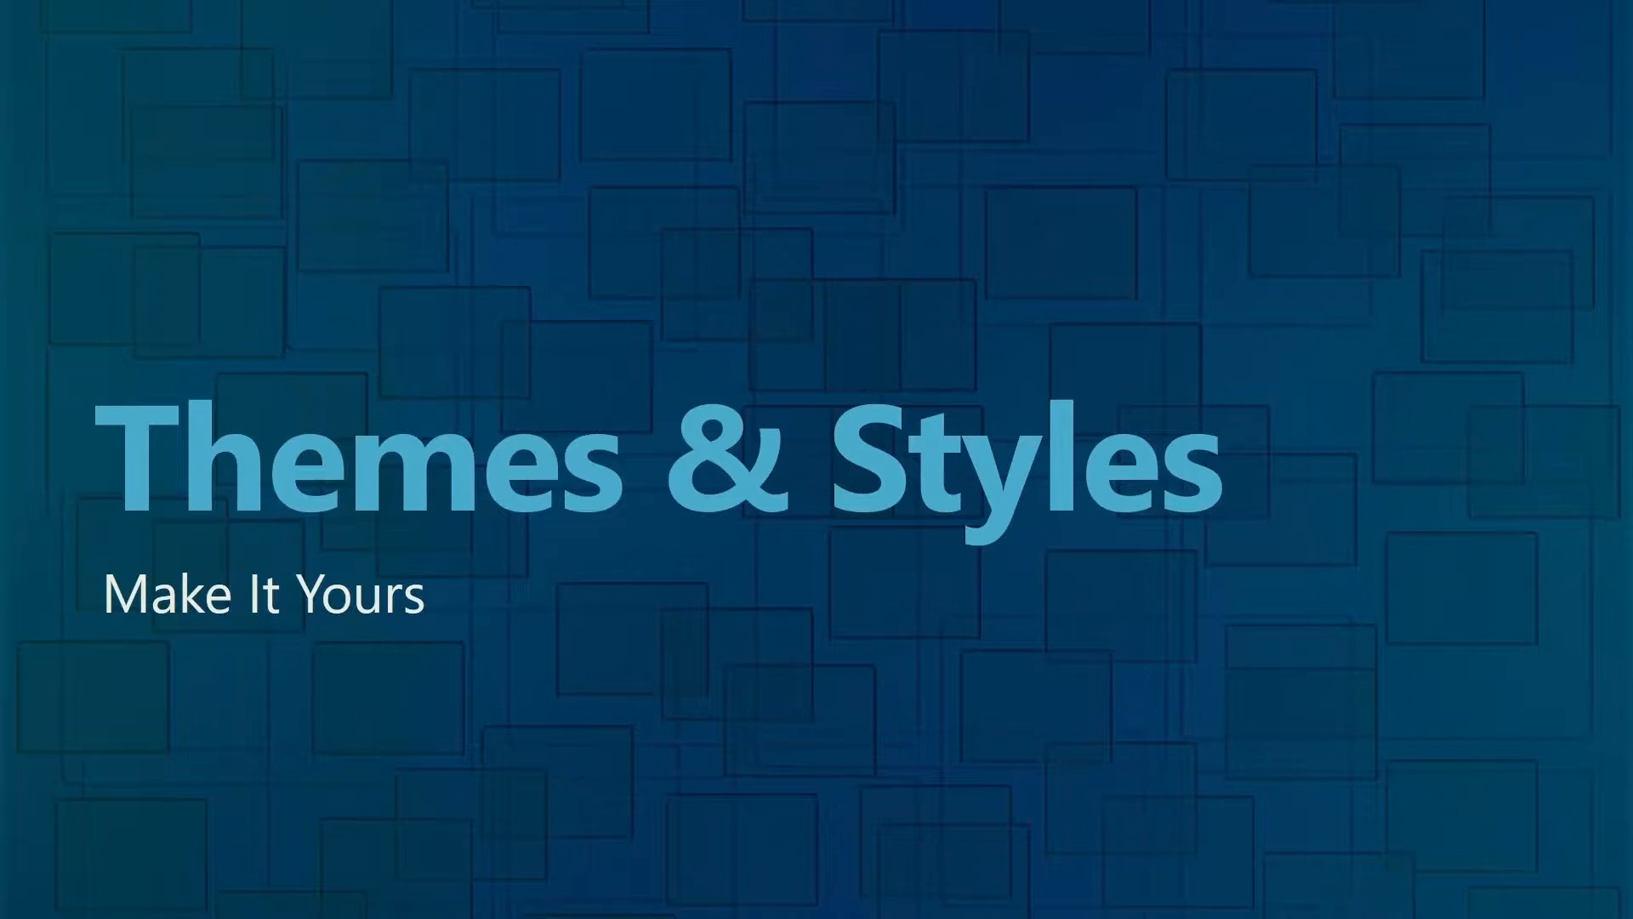
# - Switch from the PowerPoint Themes & Styles slide back to the Word newsletter and go to its title
pyautogui.hotkey('alt', 'Tab')
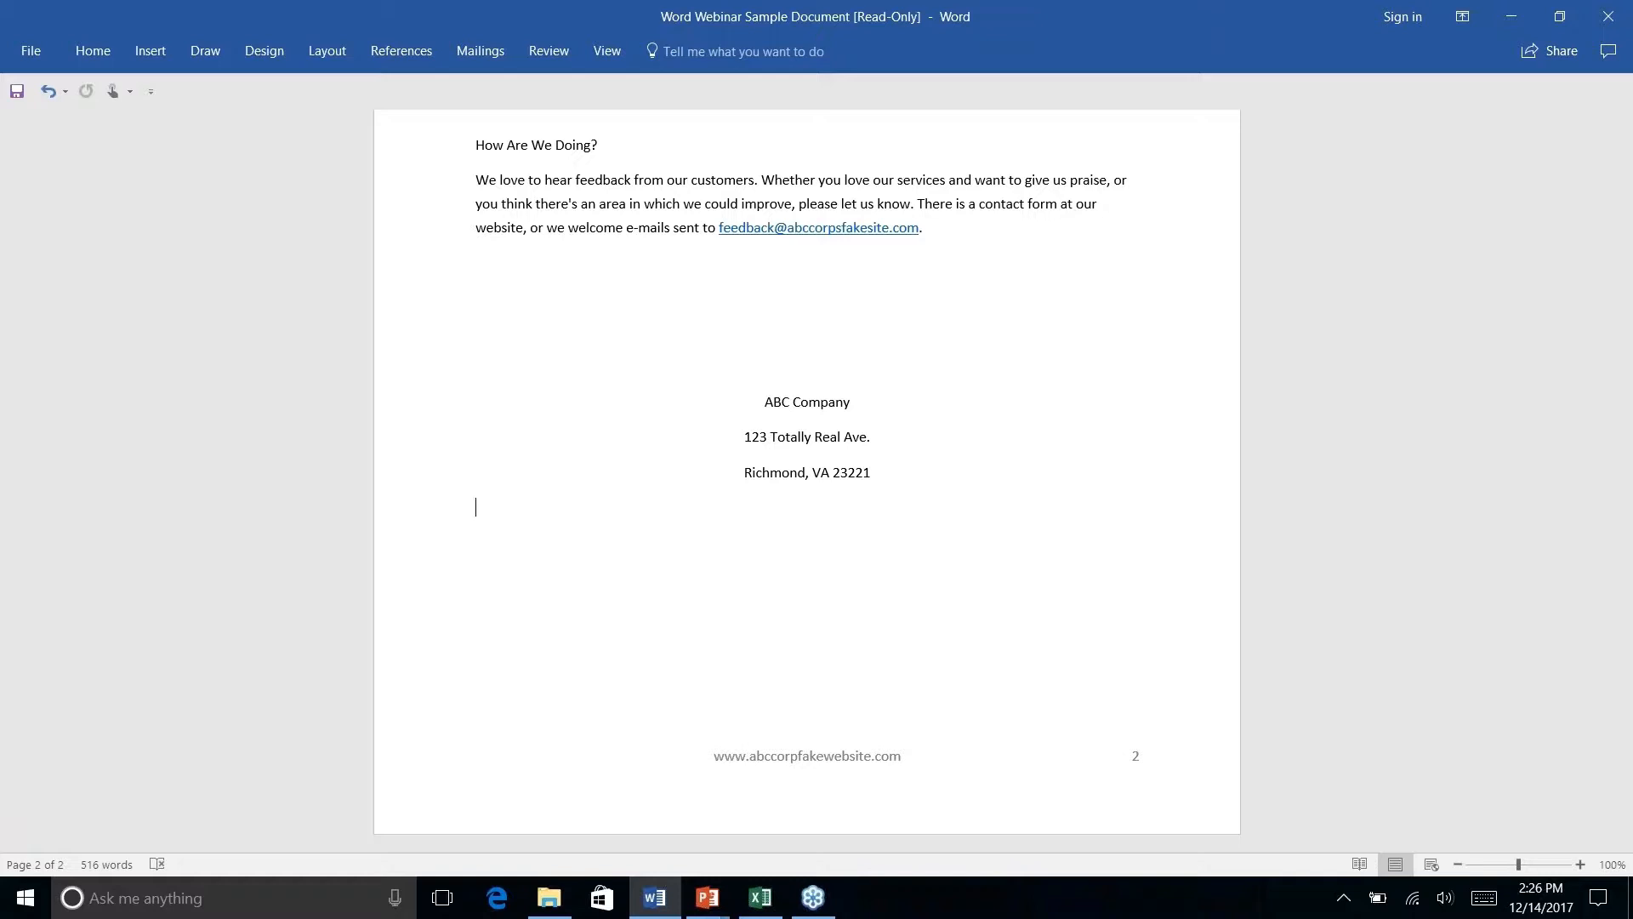
pyautogui.scroll(15, 807, 476)
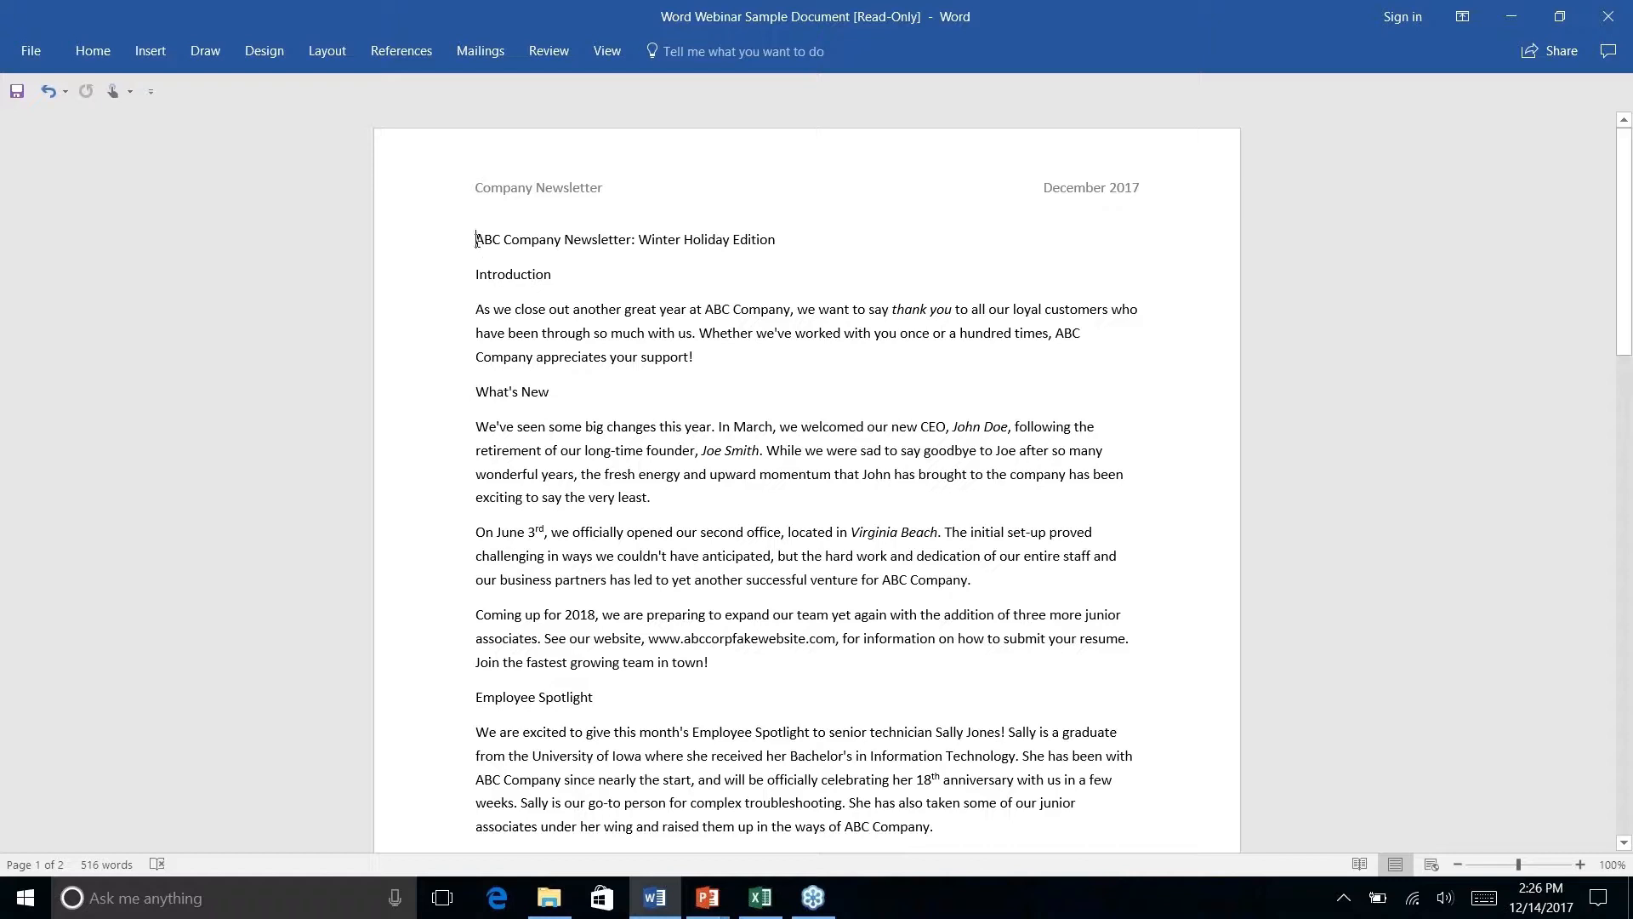
# - Apply the Wisp theme to the newsletter
pyautogui.click(311, 51)
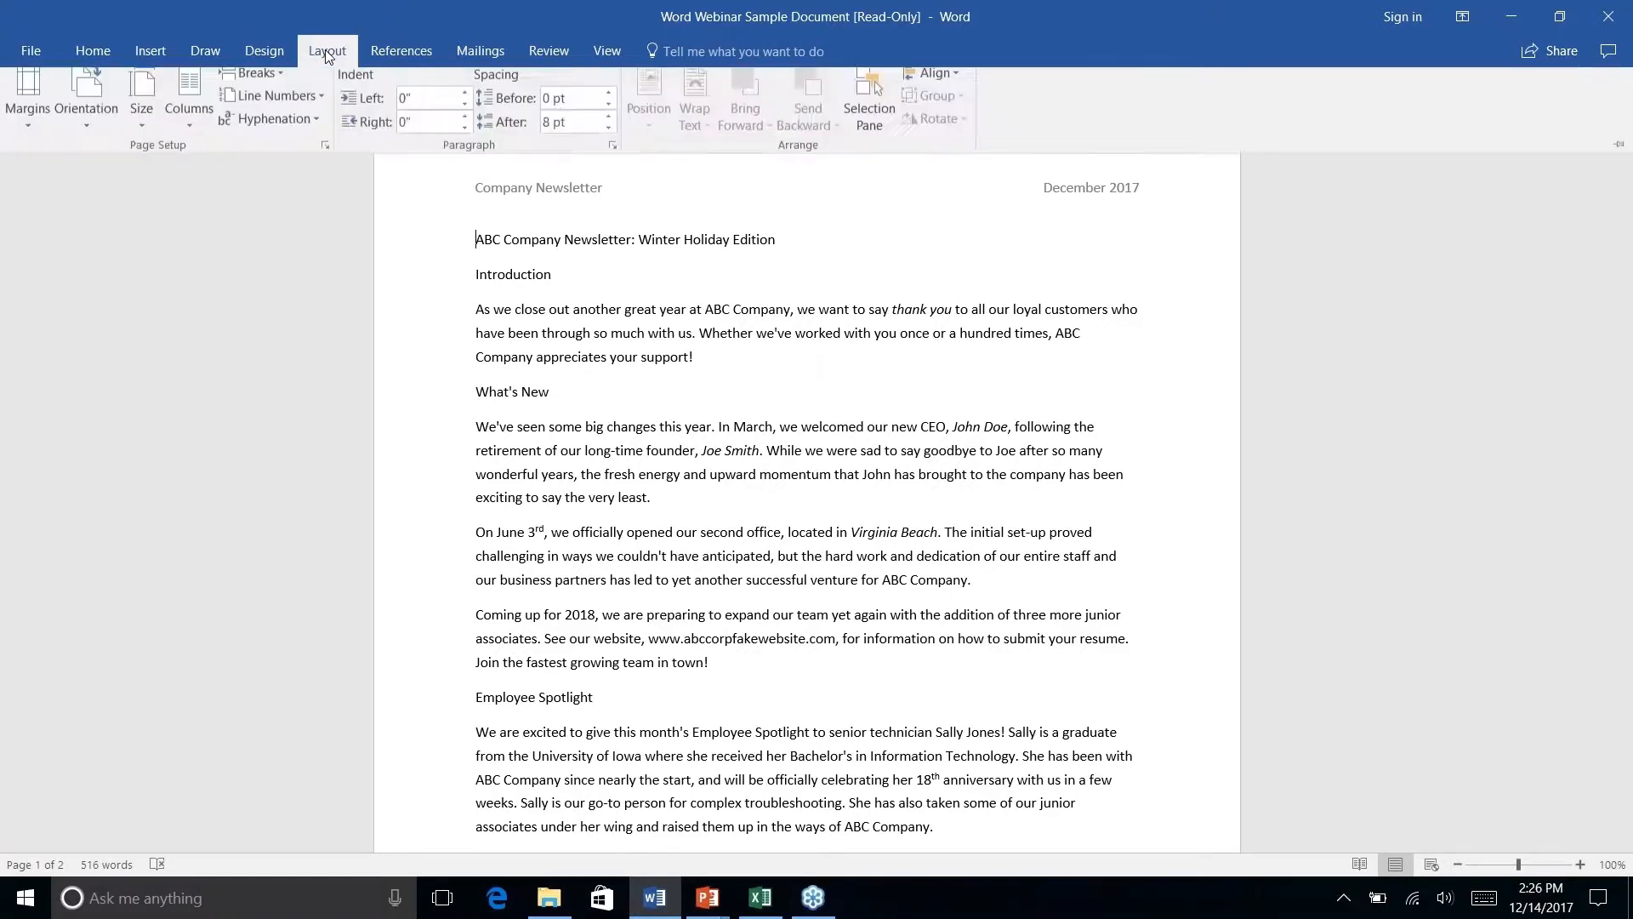
pyautogui.click(268, 51)
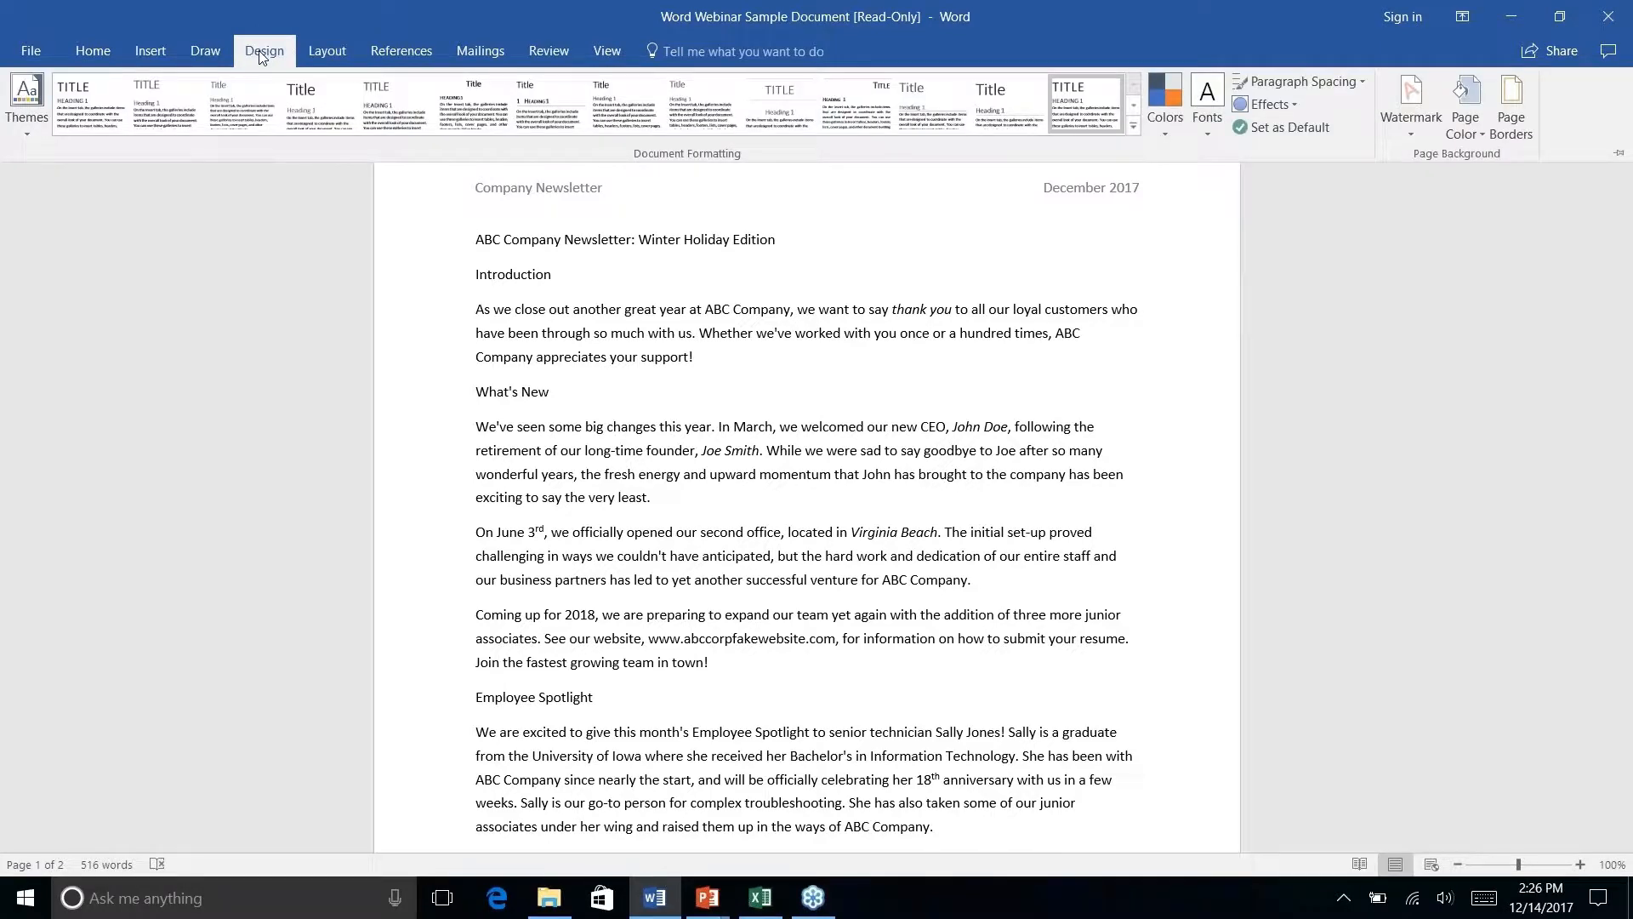
pyautogui.click(31, 131)
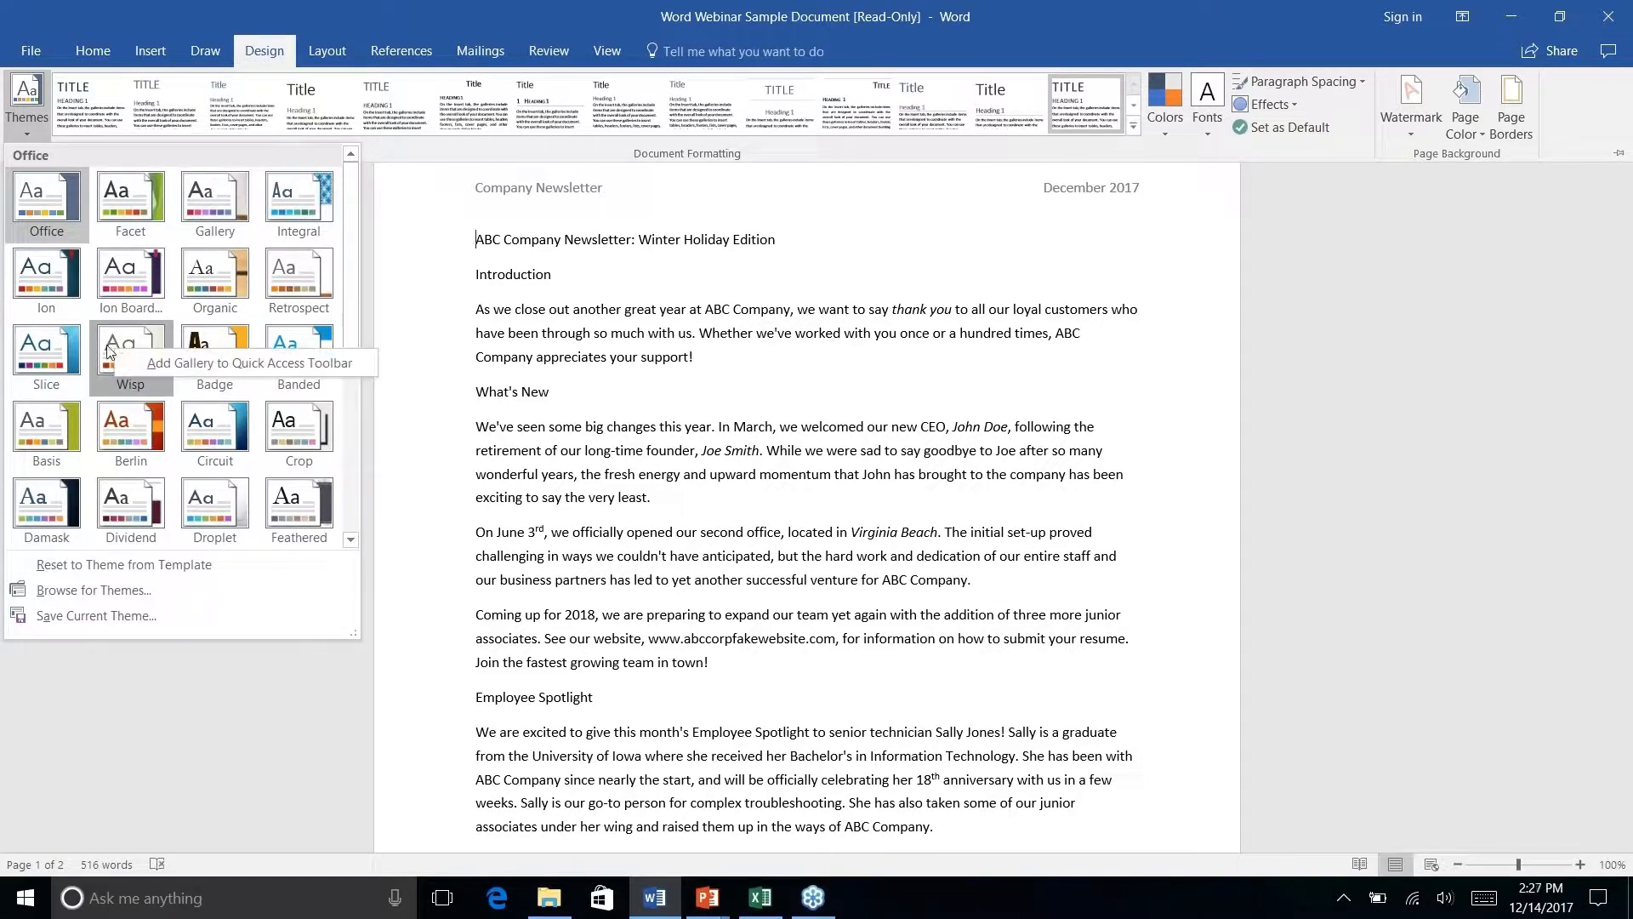
pyautogui.click(113, 358)
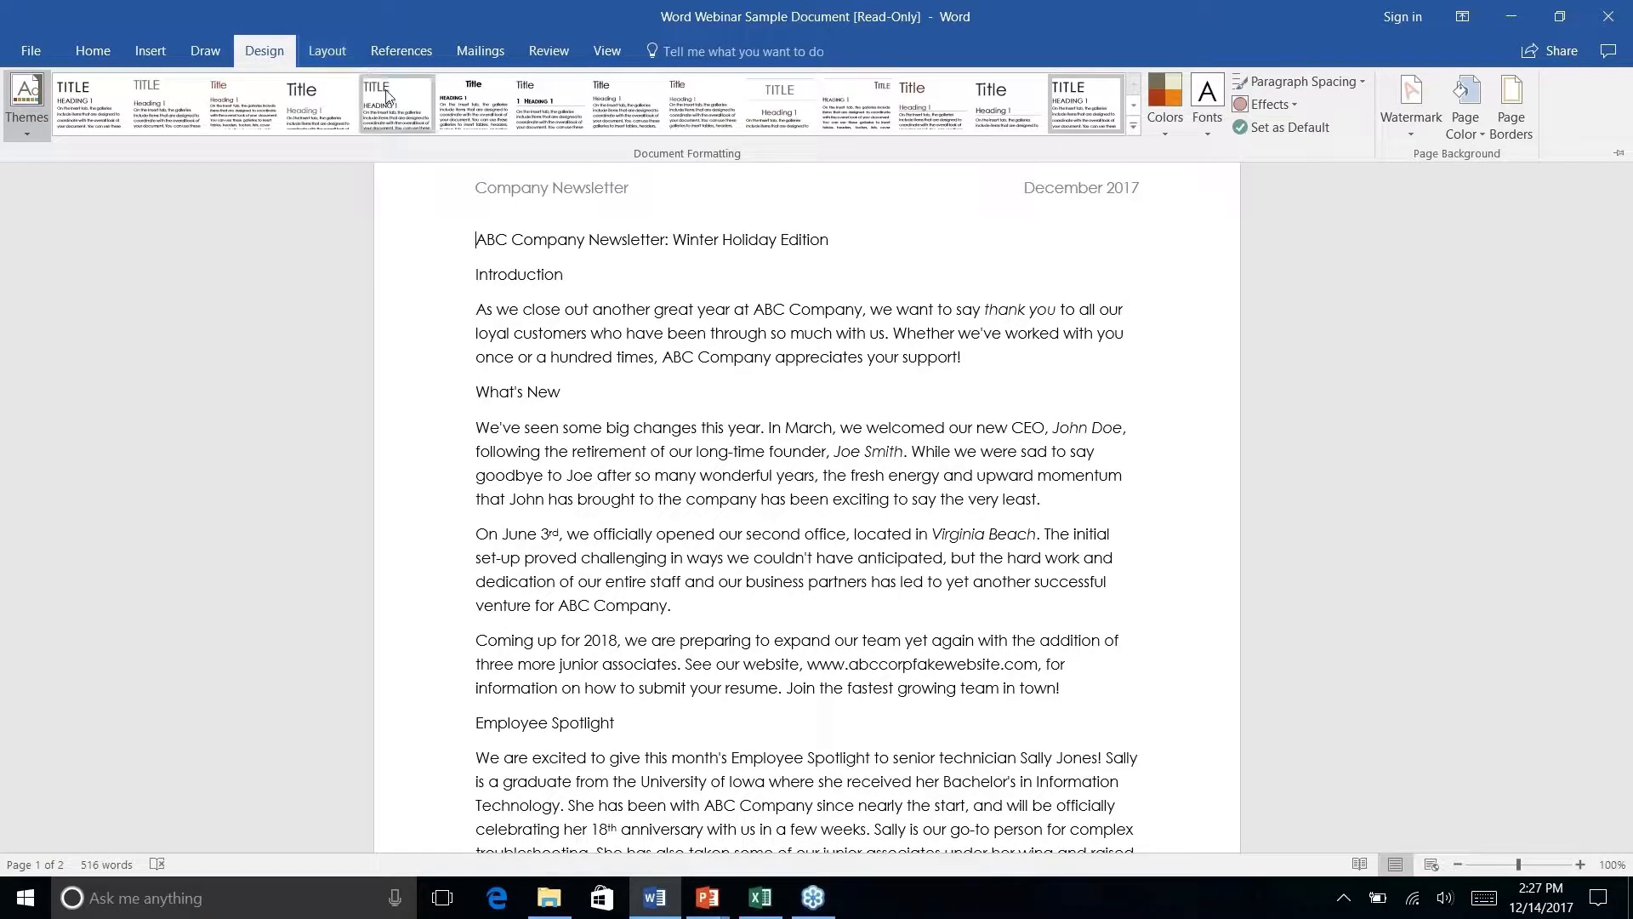
# - Preview alternative style sets on the newsletter's text
pyautogui.click(332, 109)
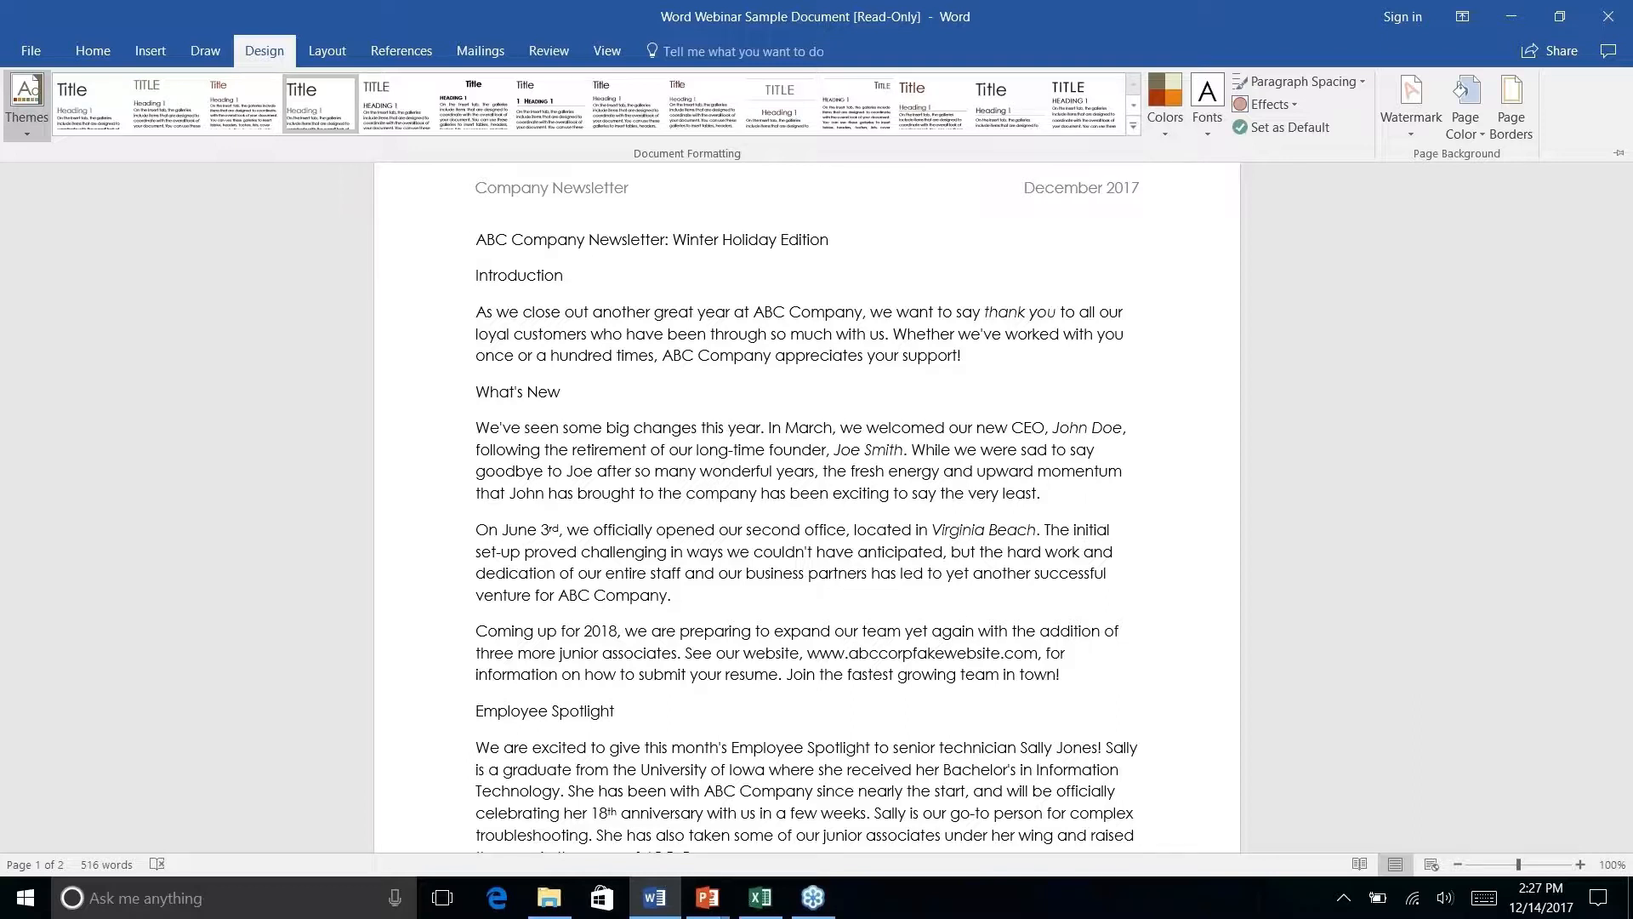
pyautogui.click(1010, 105)
pyautogui.click(1082, 104)
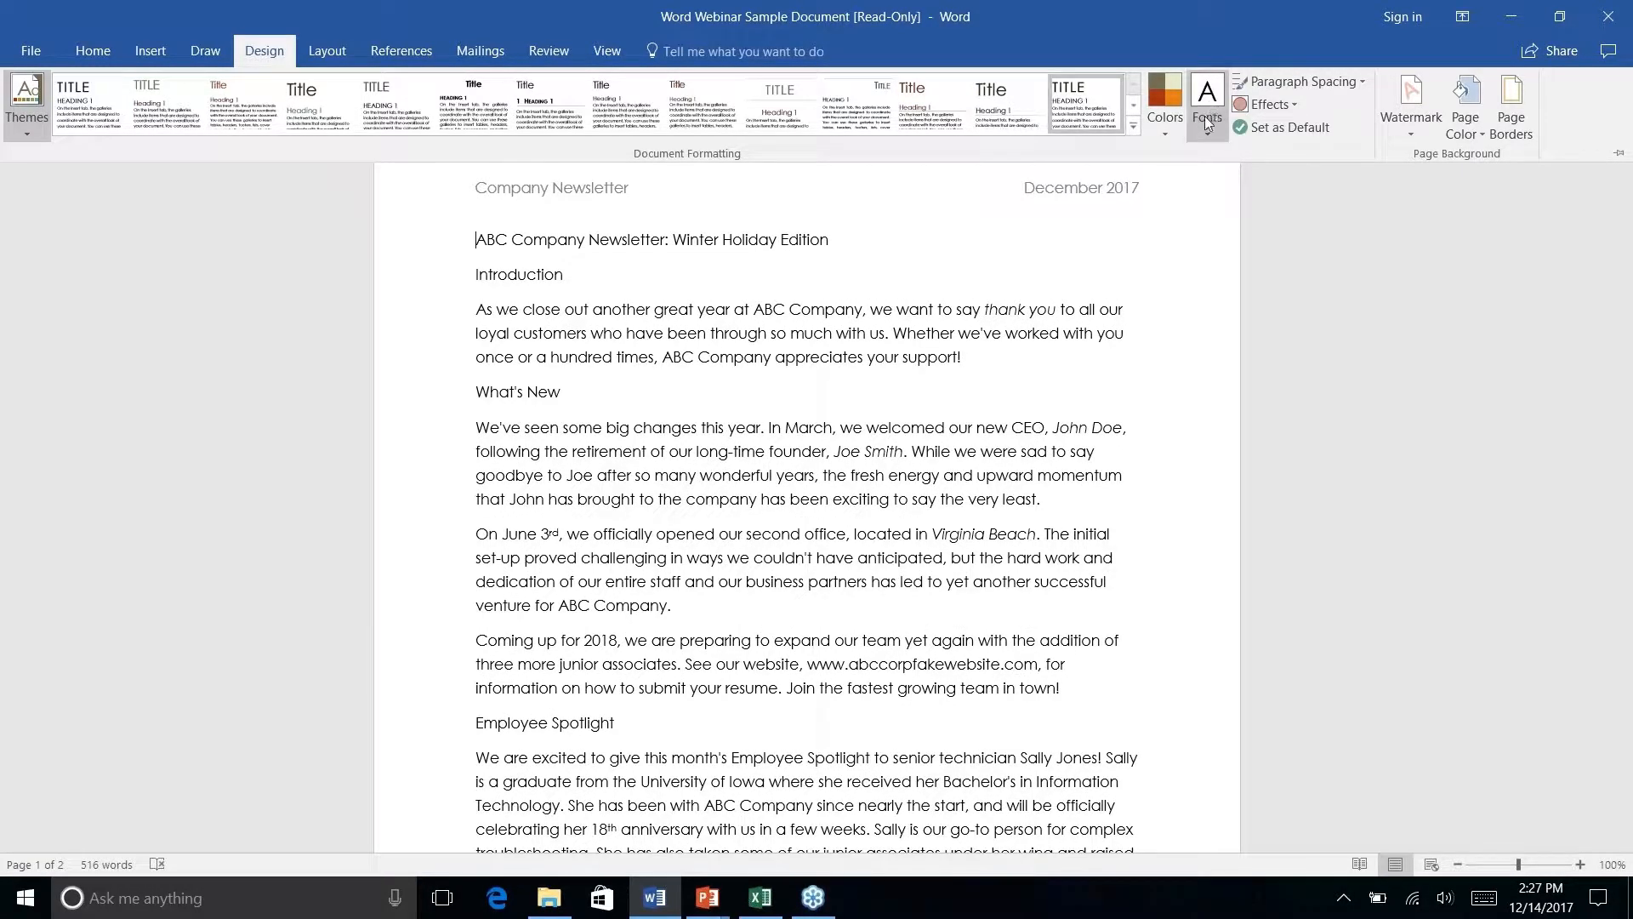
# - Browse the theme color palettes, view the options for creating custom theme colors, and cancel without saving
pyautogui.click(1162, 134)
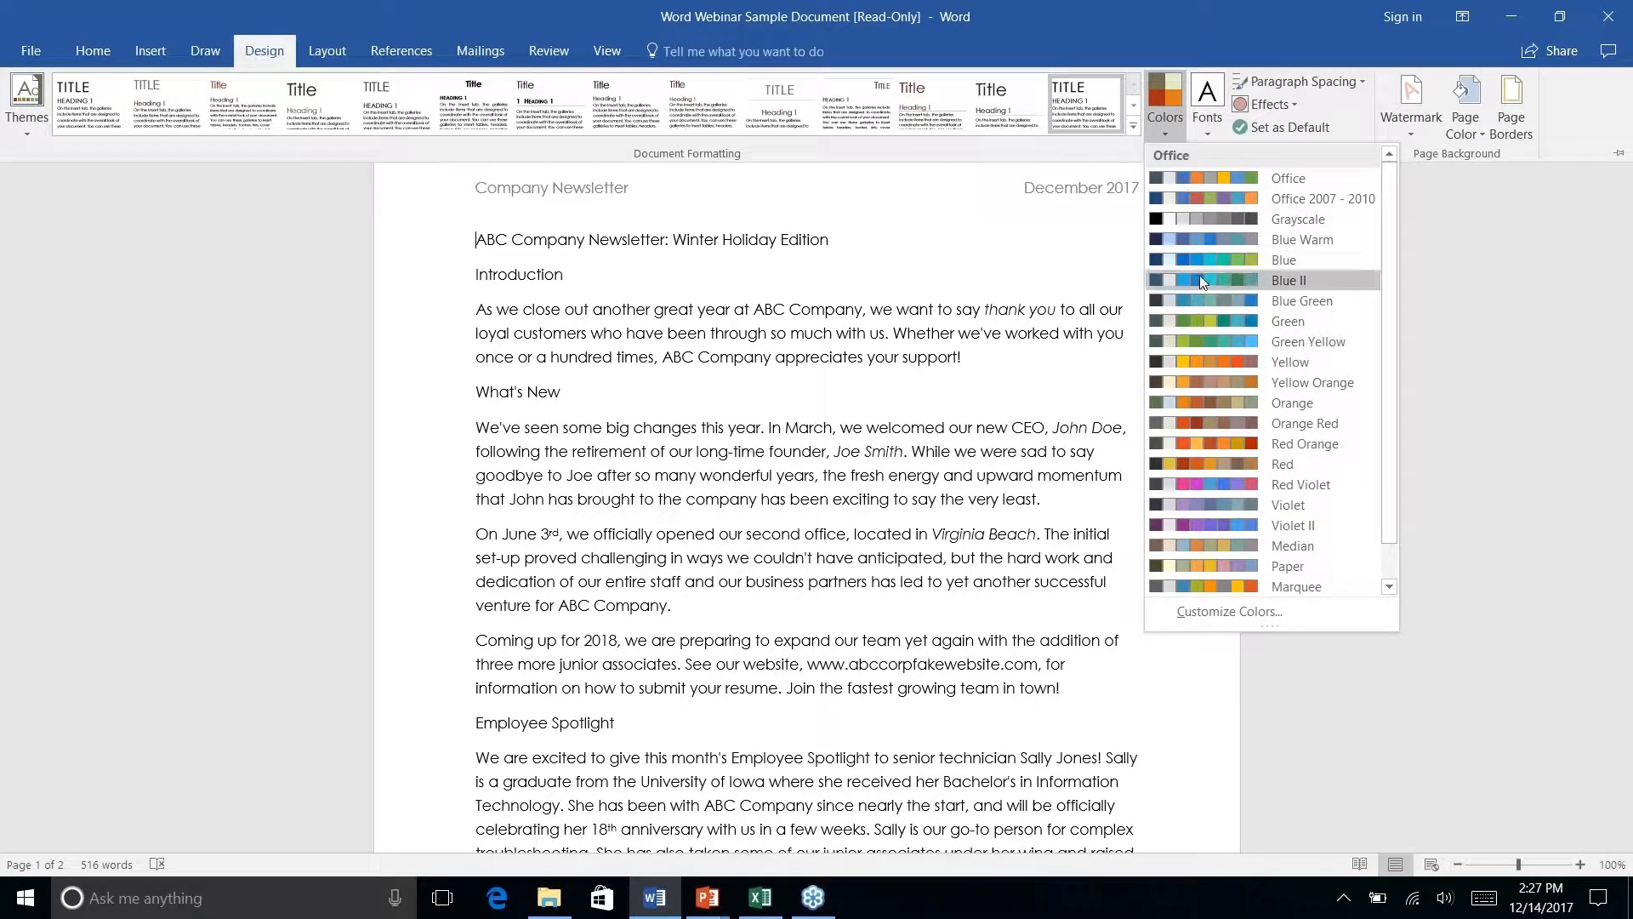
pyautogui.scroll(-1, 1200, 284)
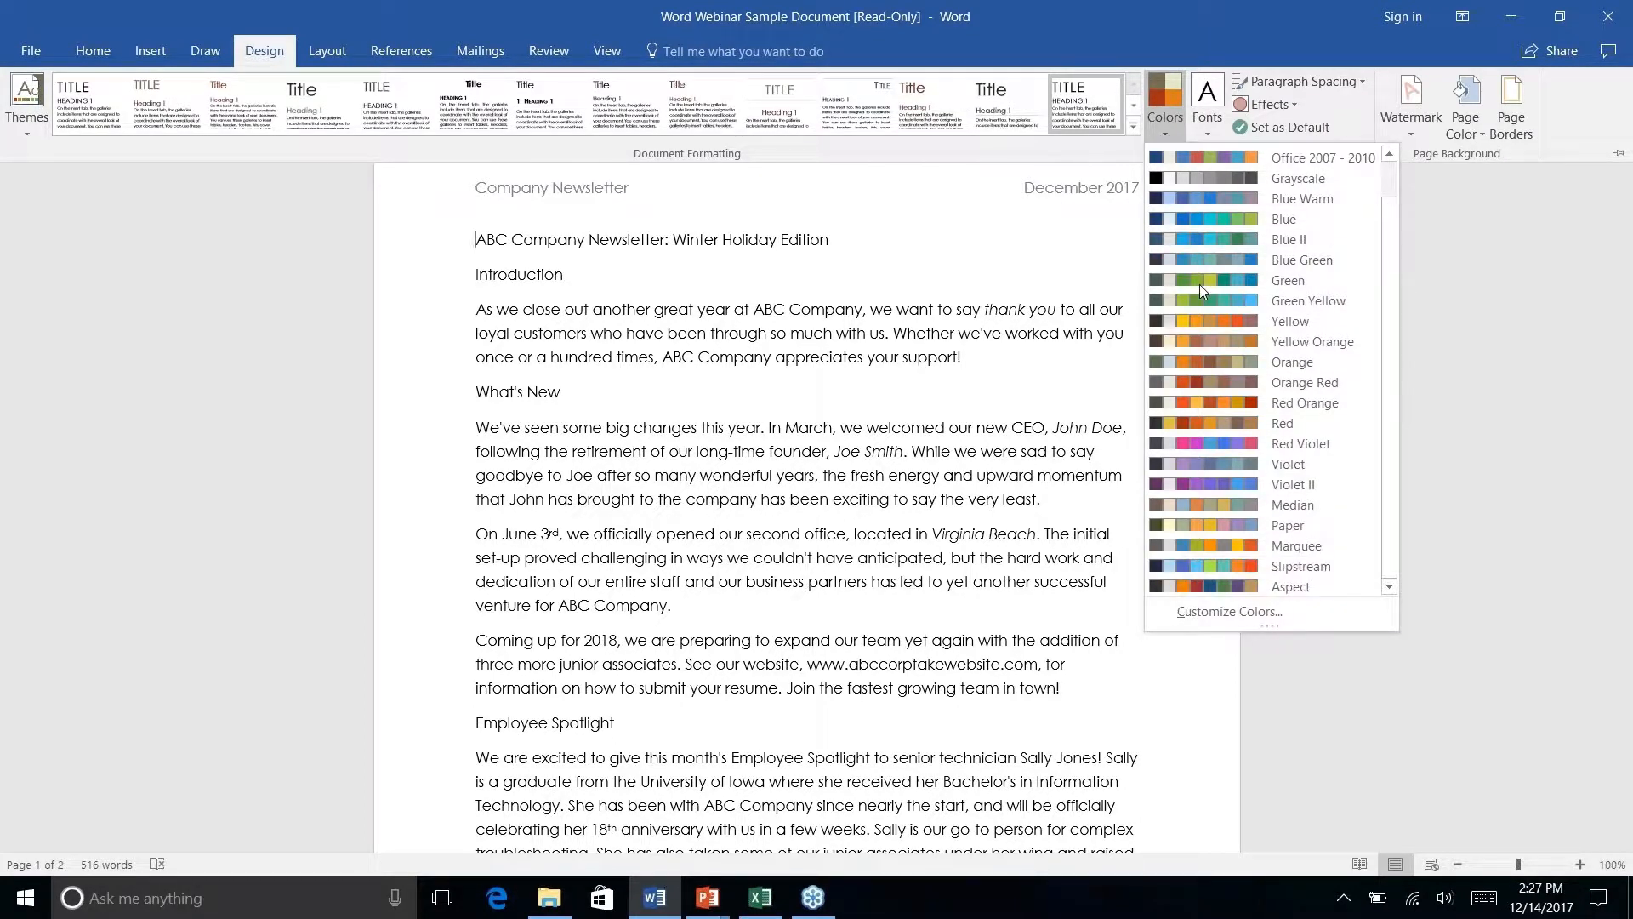
pyautogui.scroll(1, 1200, 284)
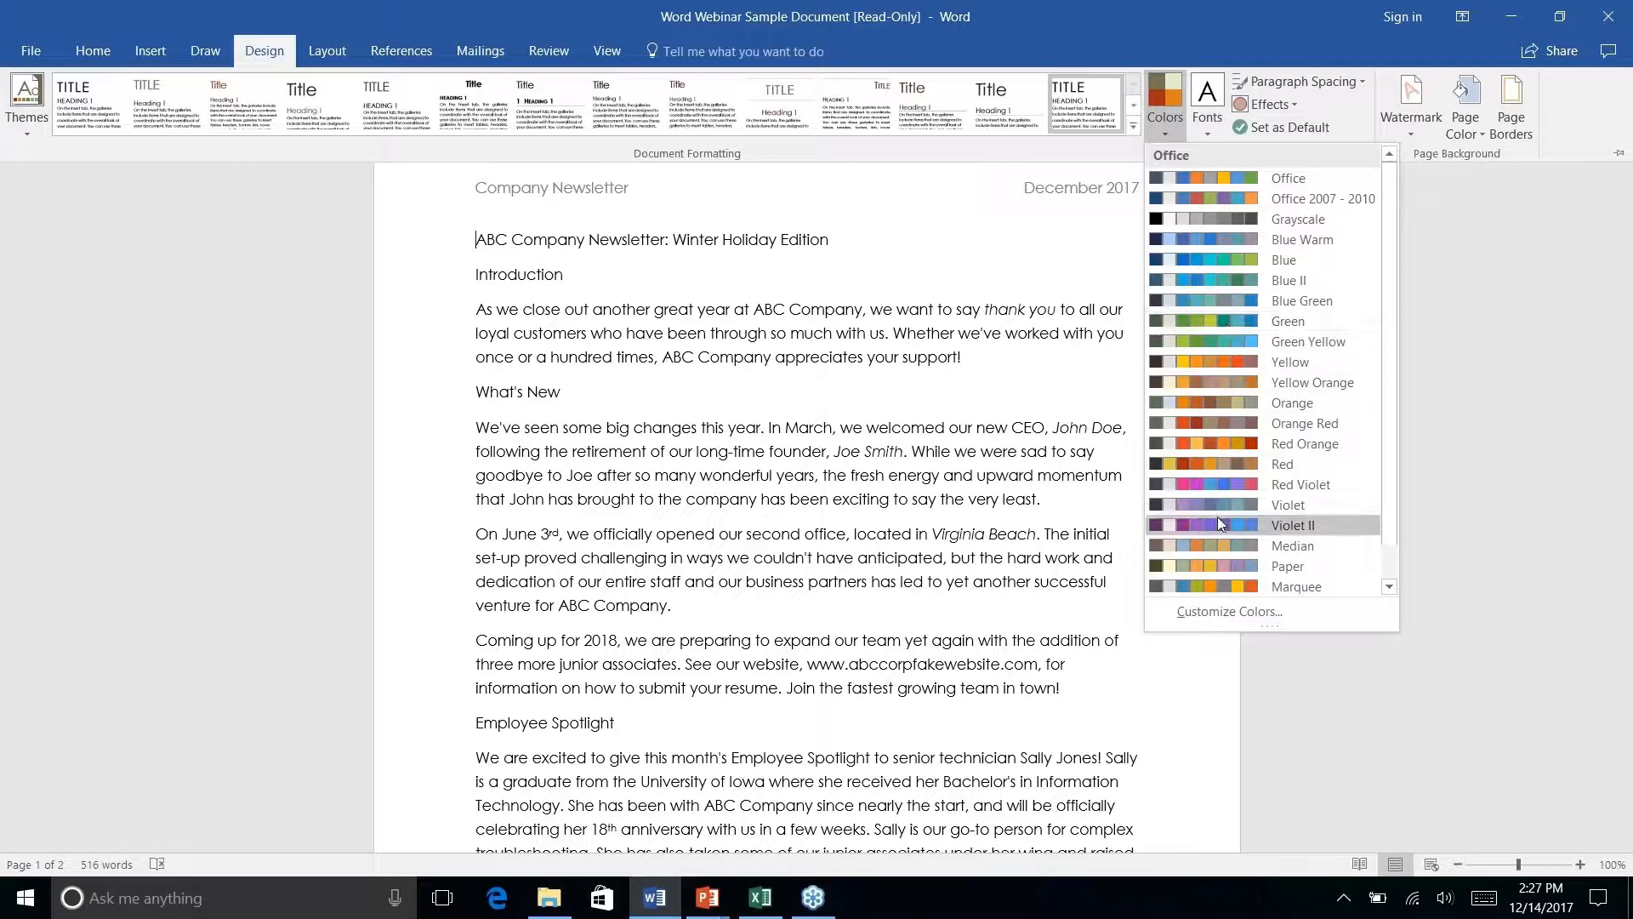
pyautogui.rightClick(1219, 616)
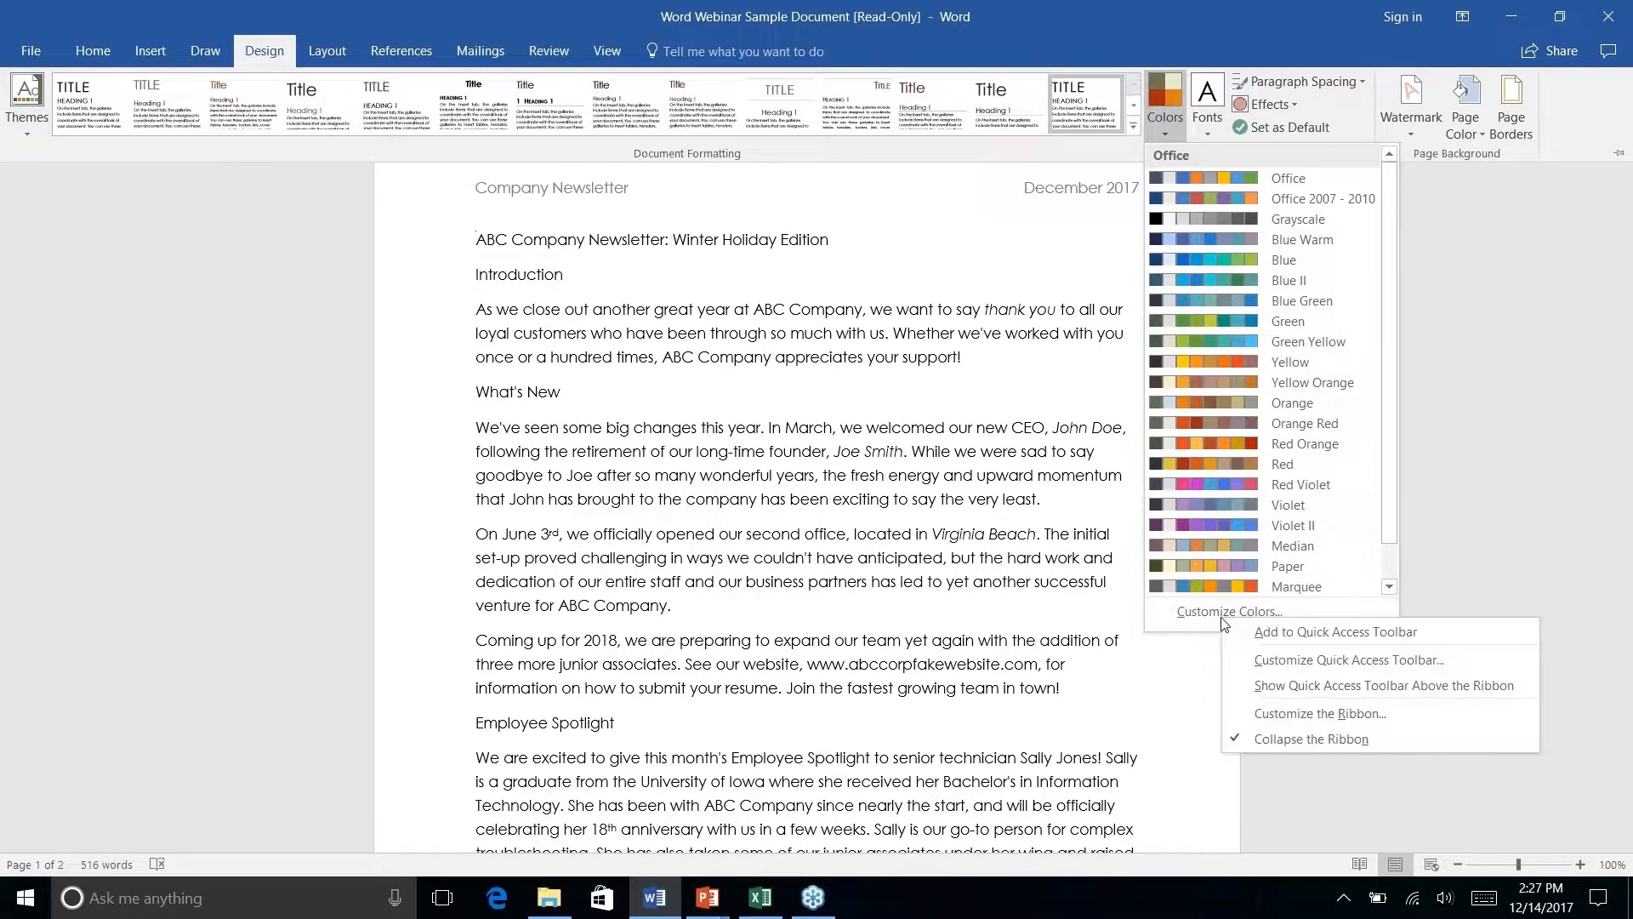
pyautogui.click(1216, 613)
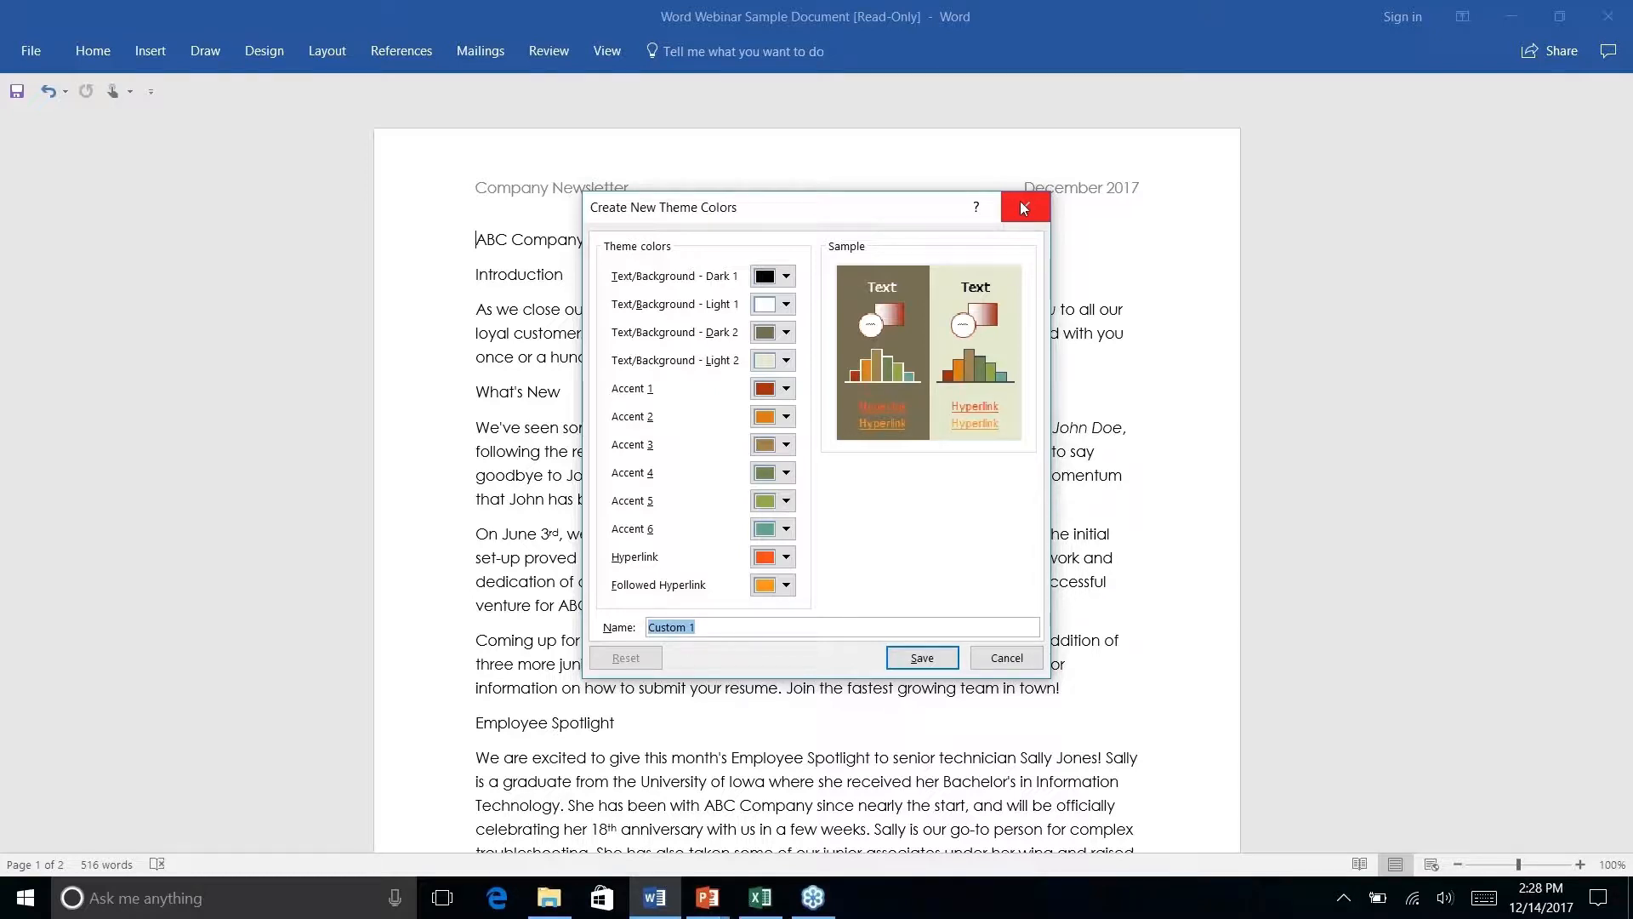
pyautogui.click(1003, 663)
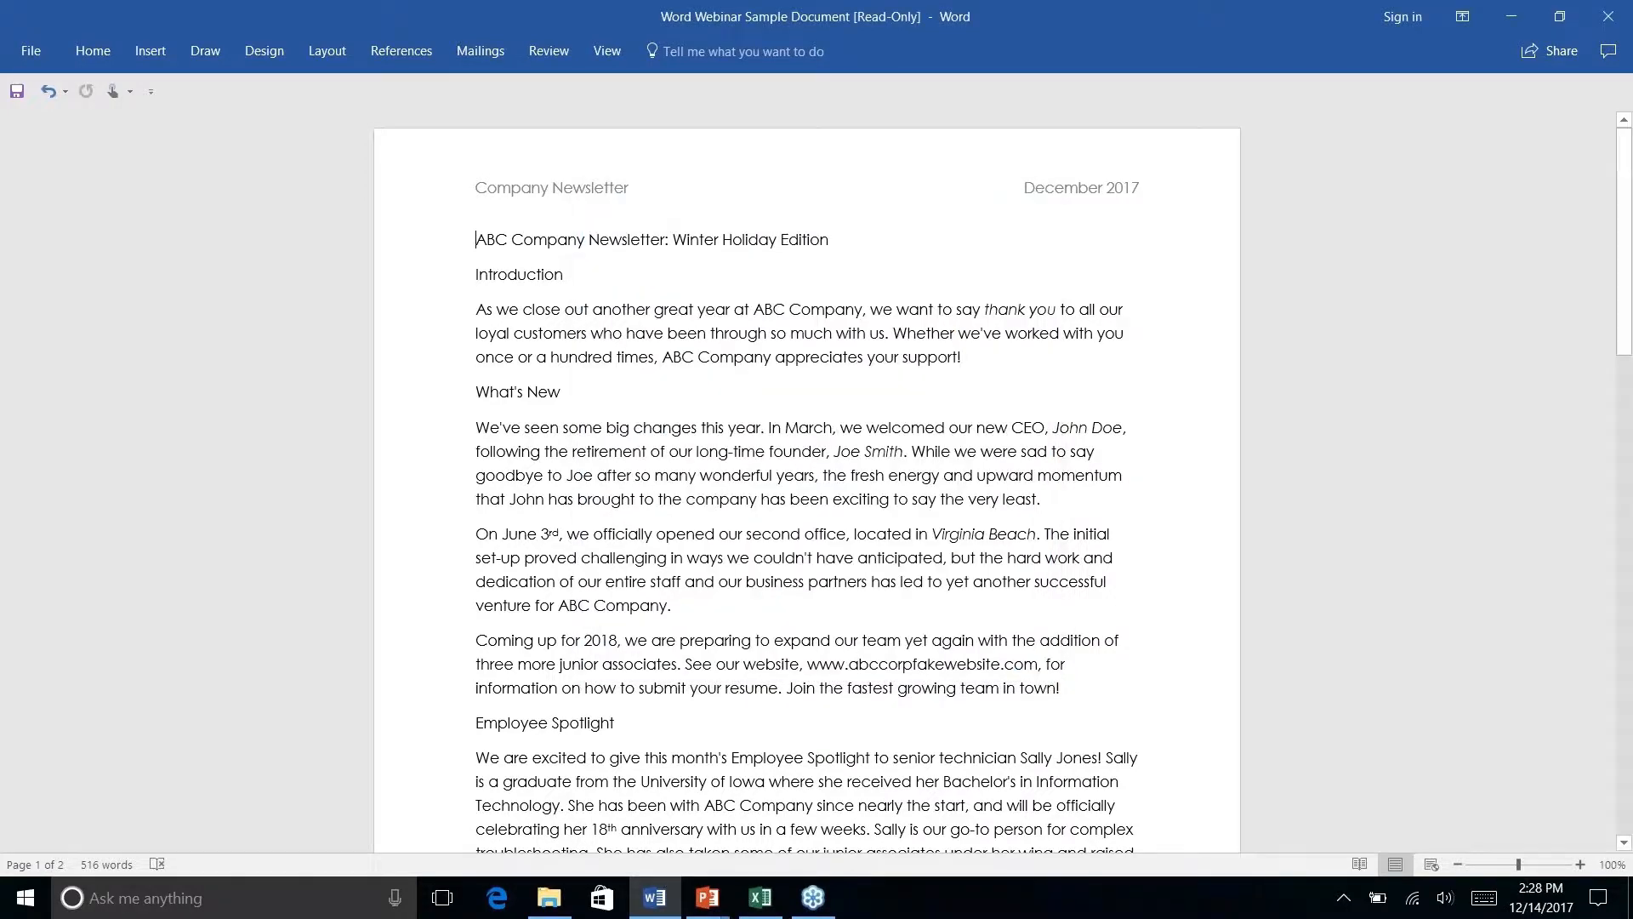
# - Browse the built-in style sets and change the newsletter's theme to Feathered
pyautogui.click(304, 52)
pyautogui.click(274, 53)
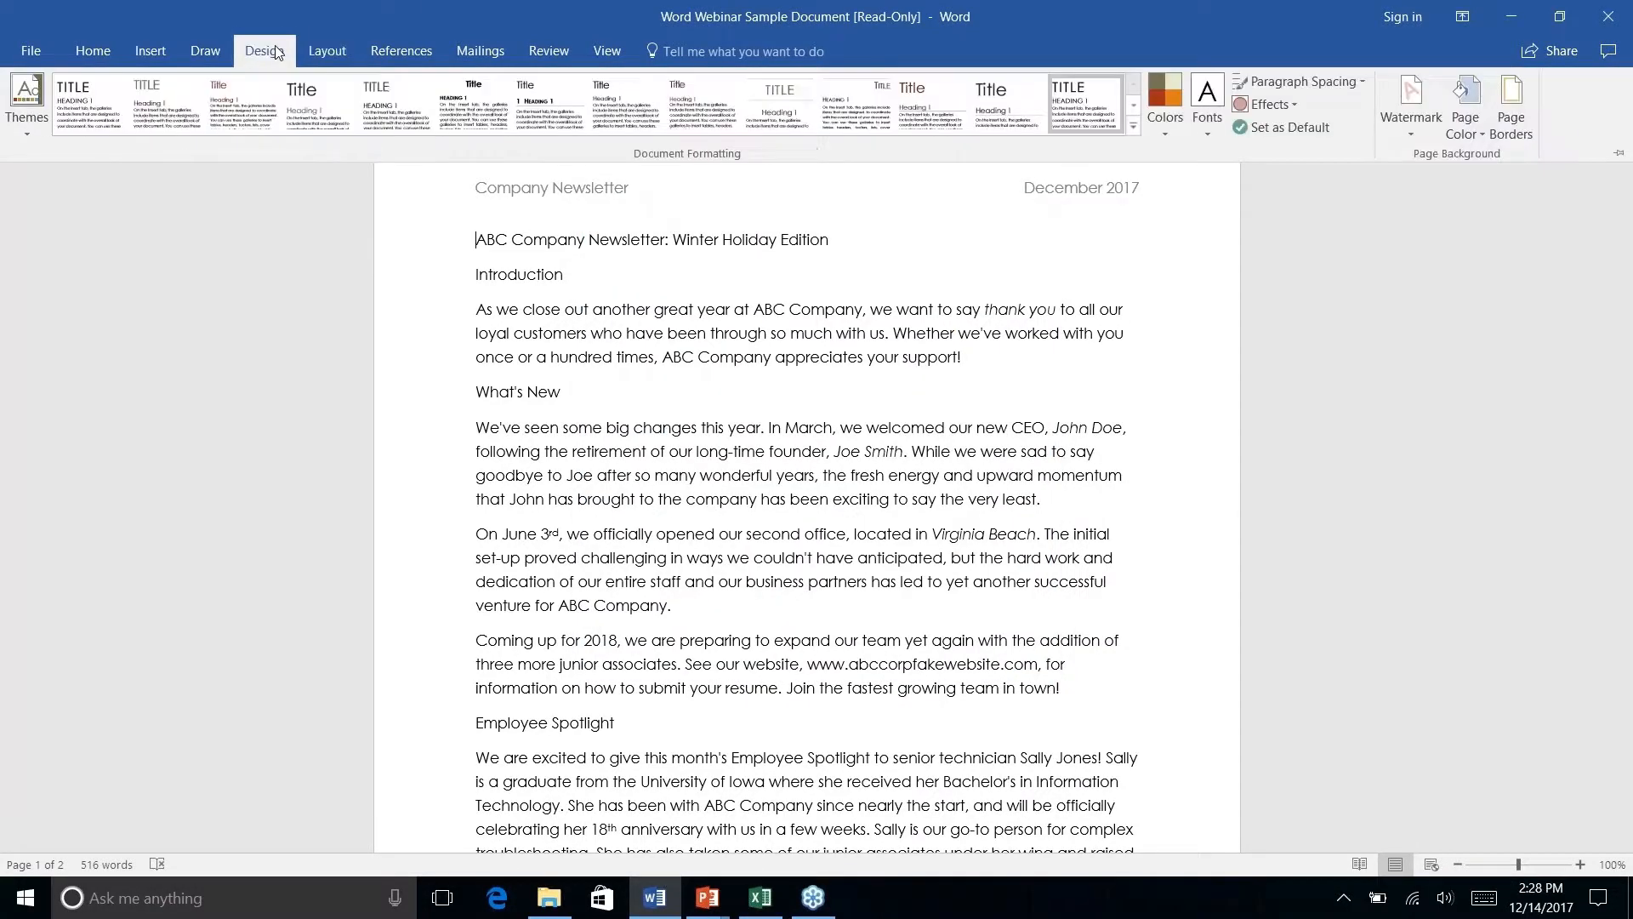
pyautogui.click(1134, 129)
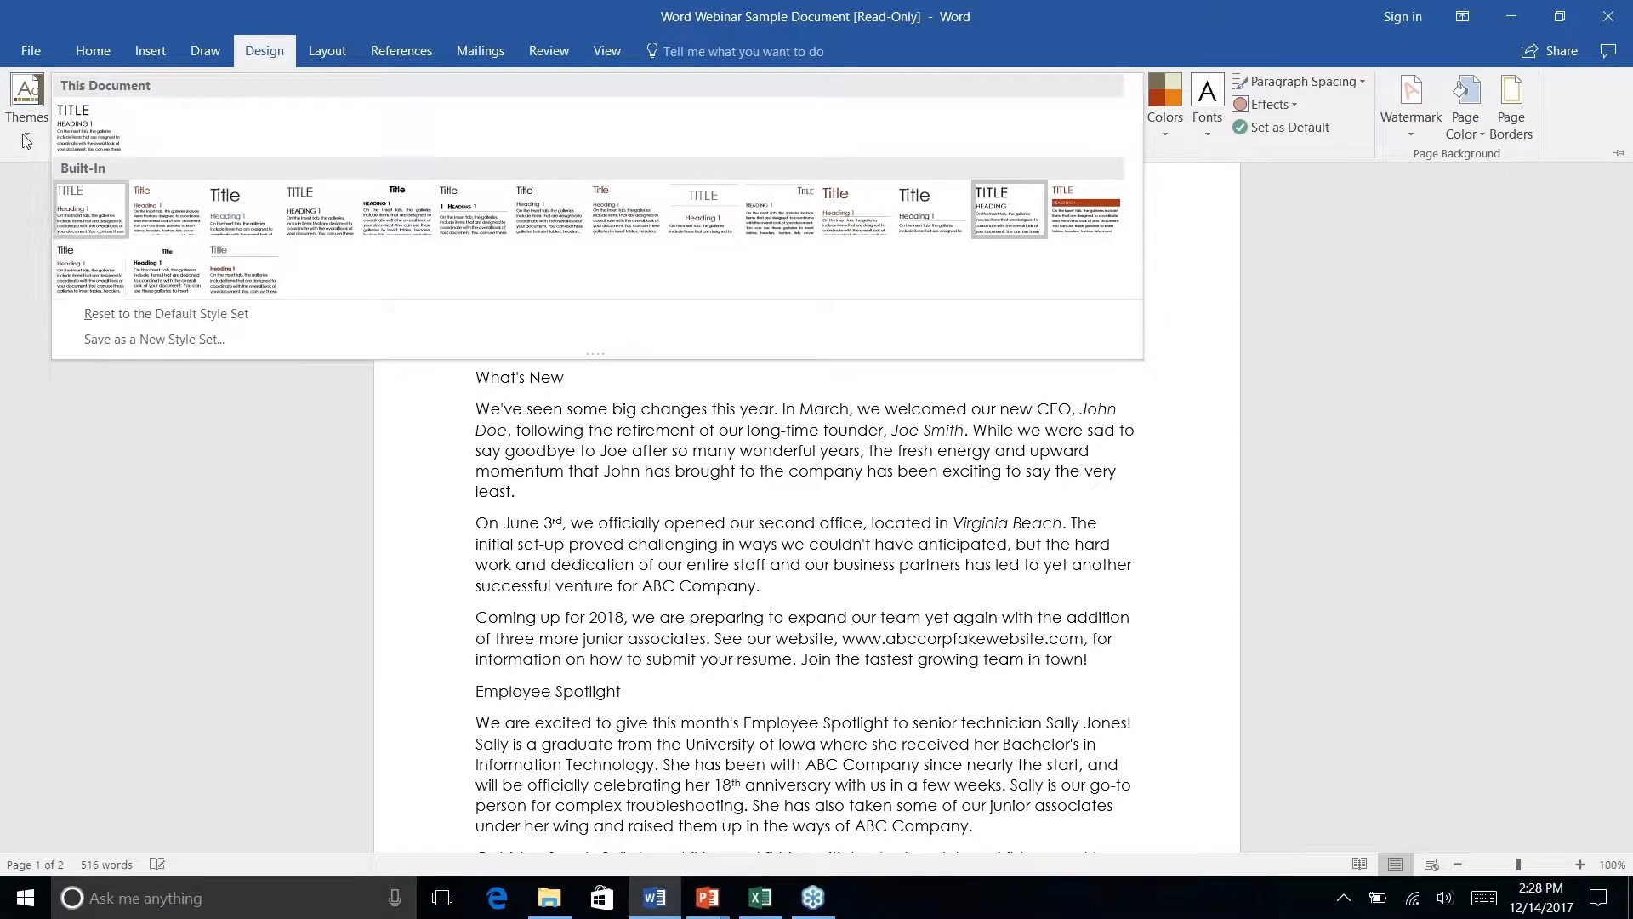
pyautogui.click(27, 101)
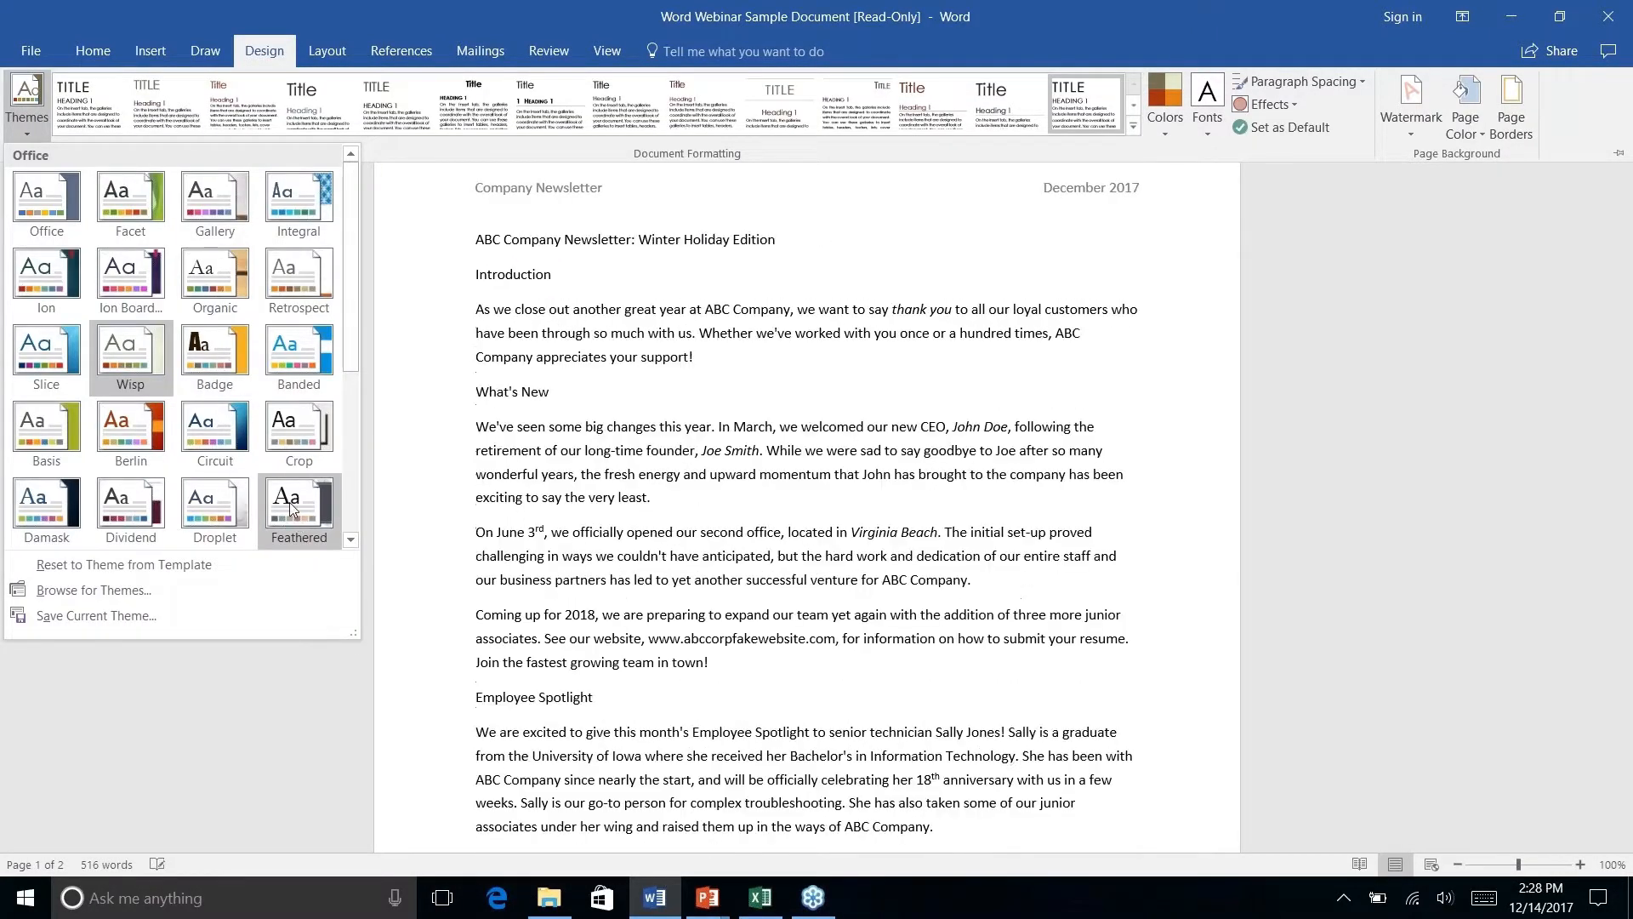
pyautogui.rightClick(292, 508)
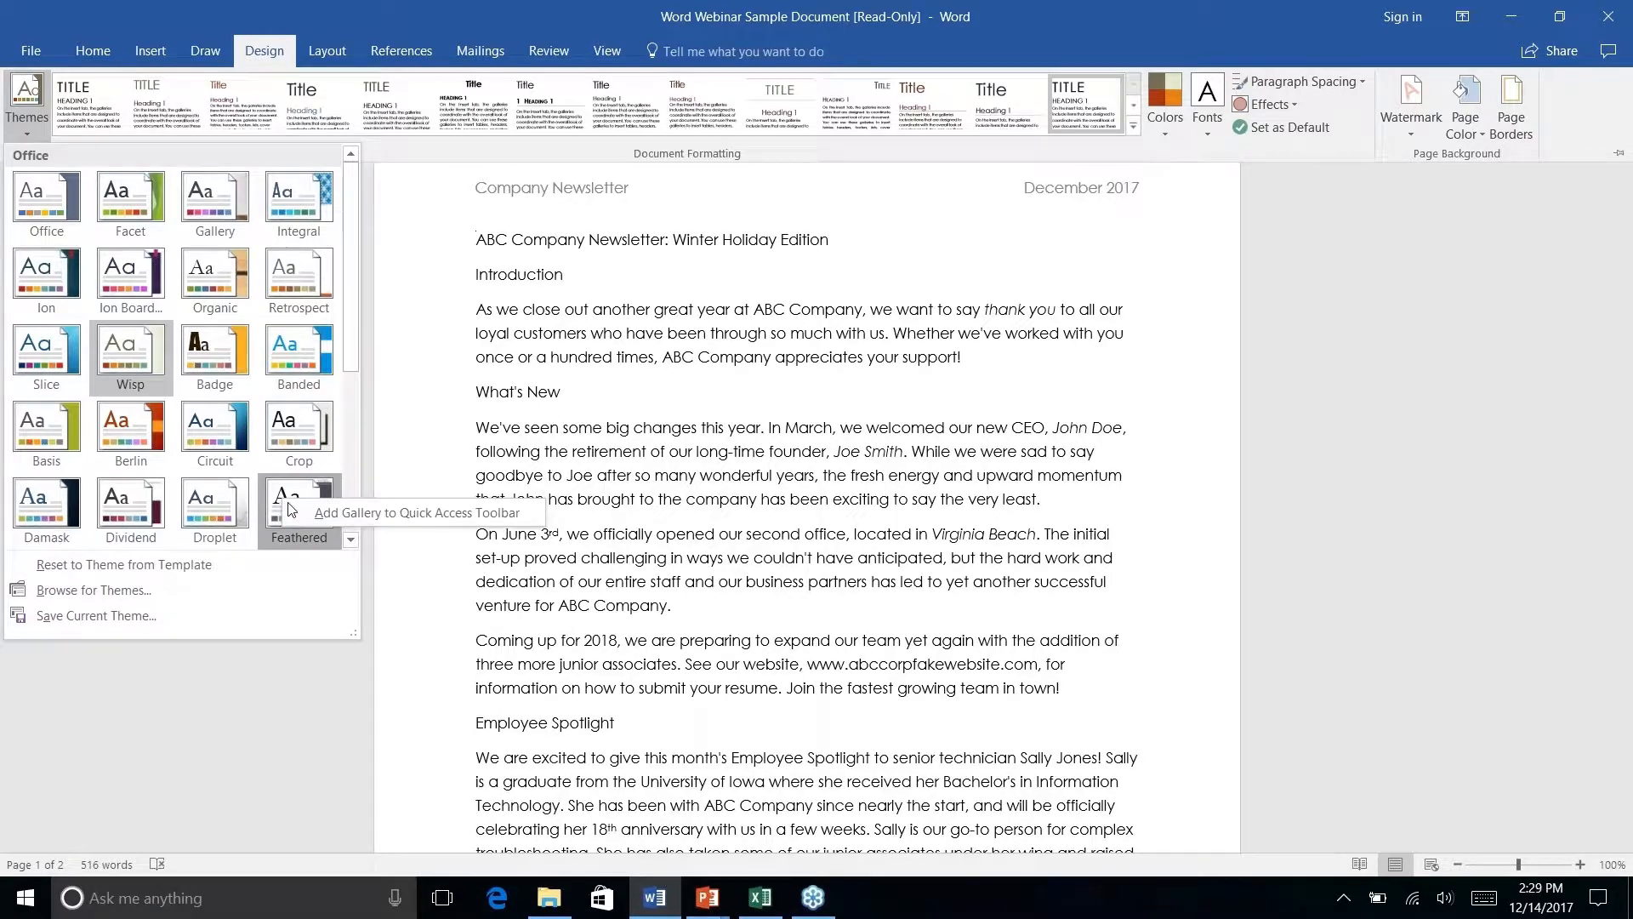
pyautogui.hotkey('ctrl', 'z')
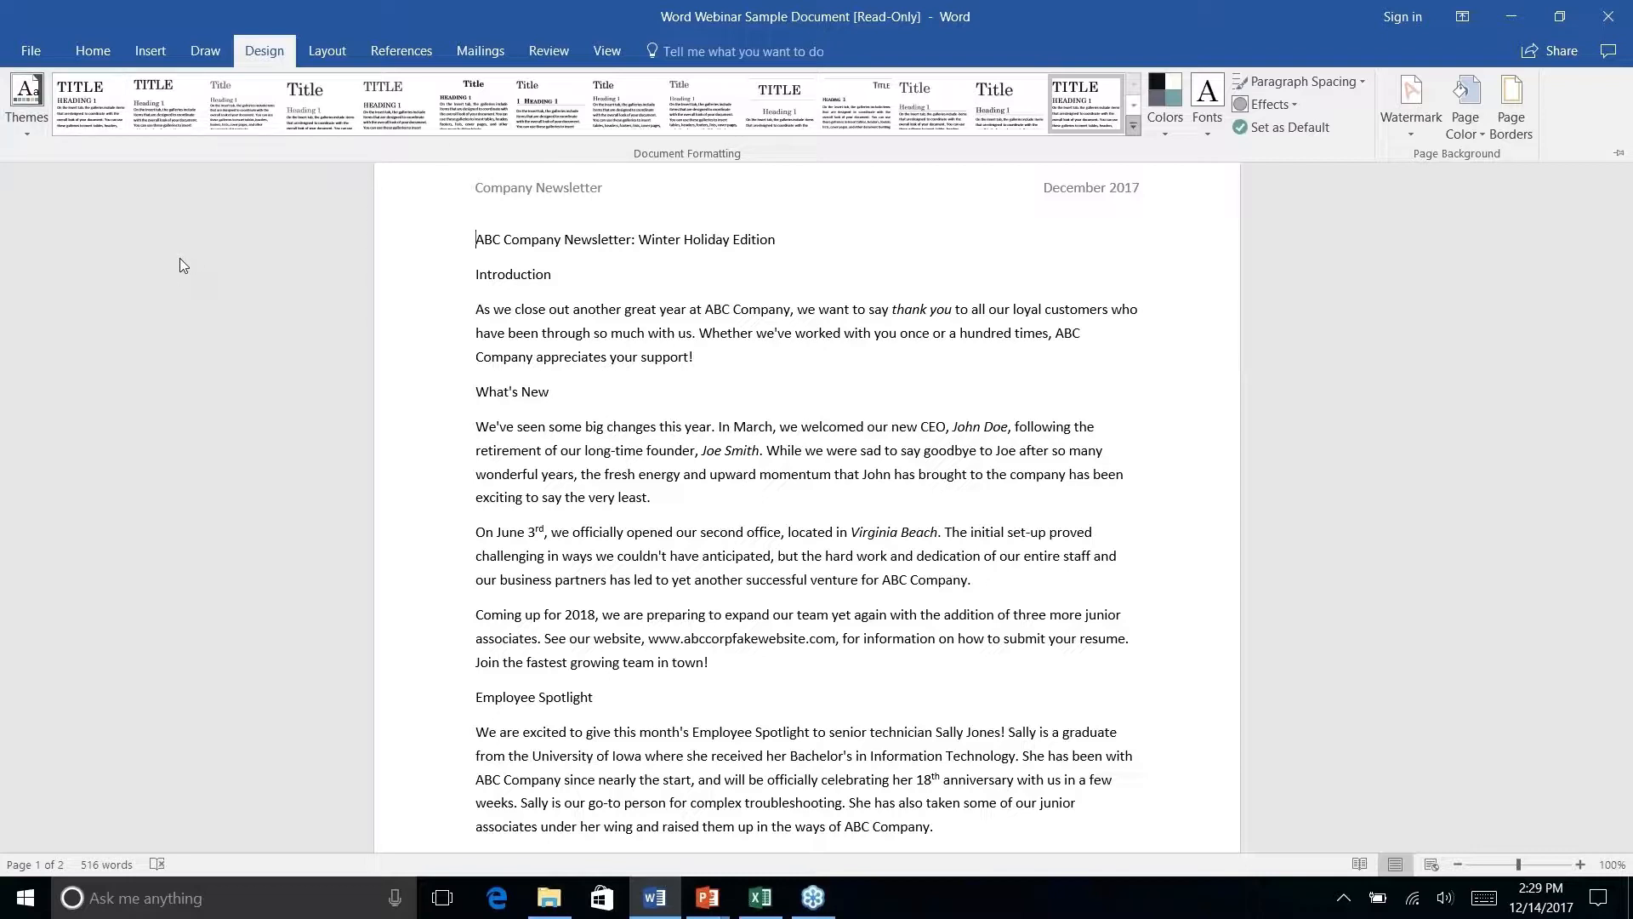
# - Look over the newsletter's title and section headings and examine the paragraph styles available for them
pyautogui.click(161, 48)
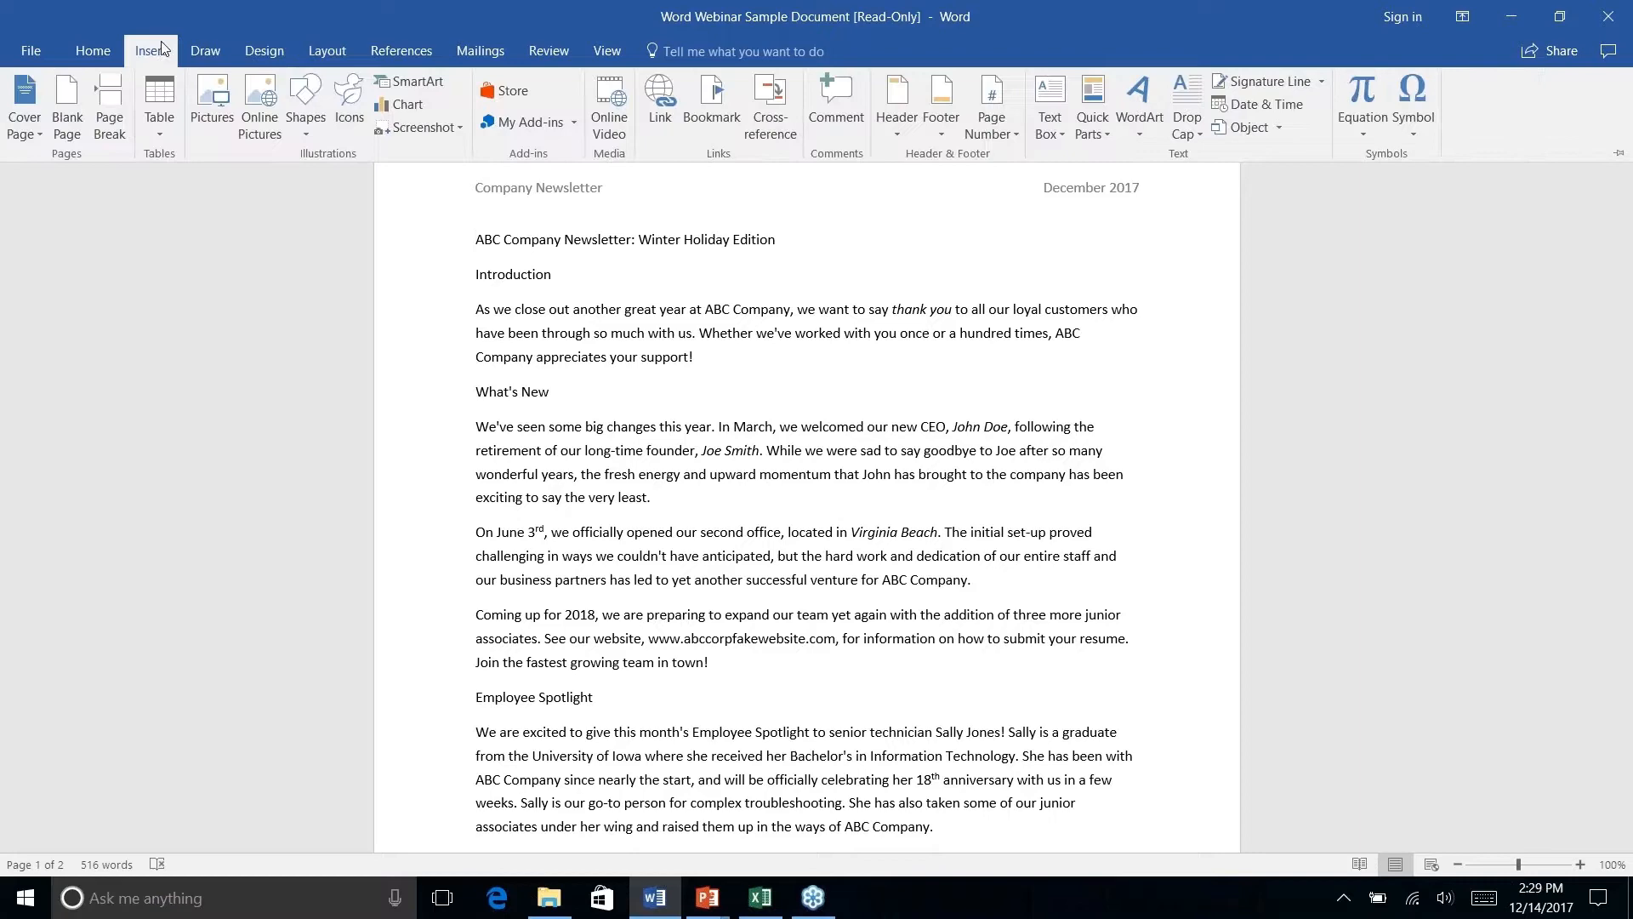
pyautogui.click(206, 51)
pyautogui.click(105, 51)
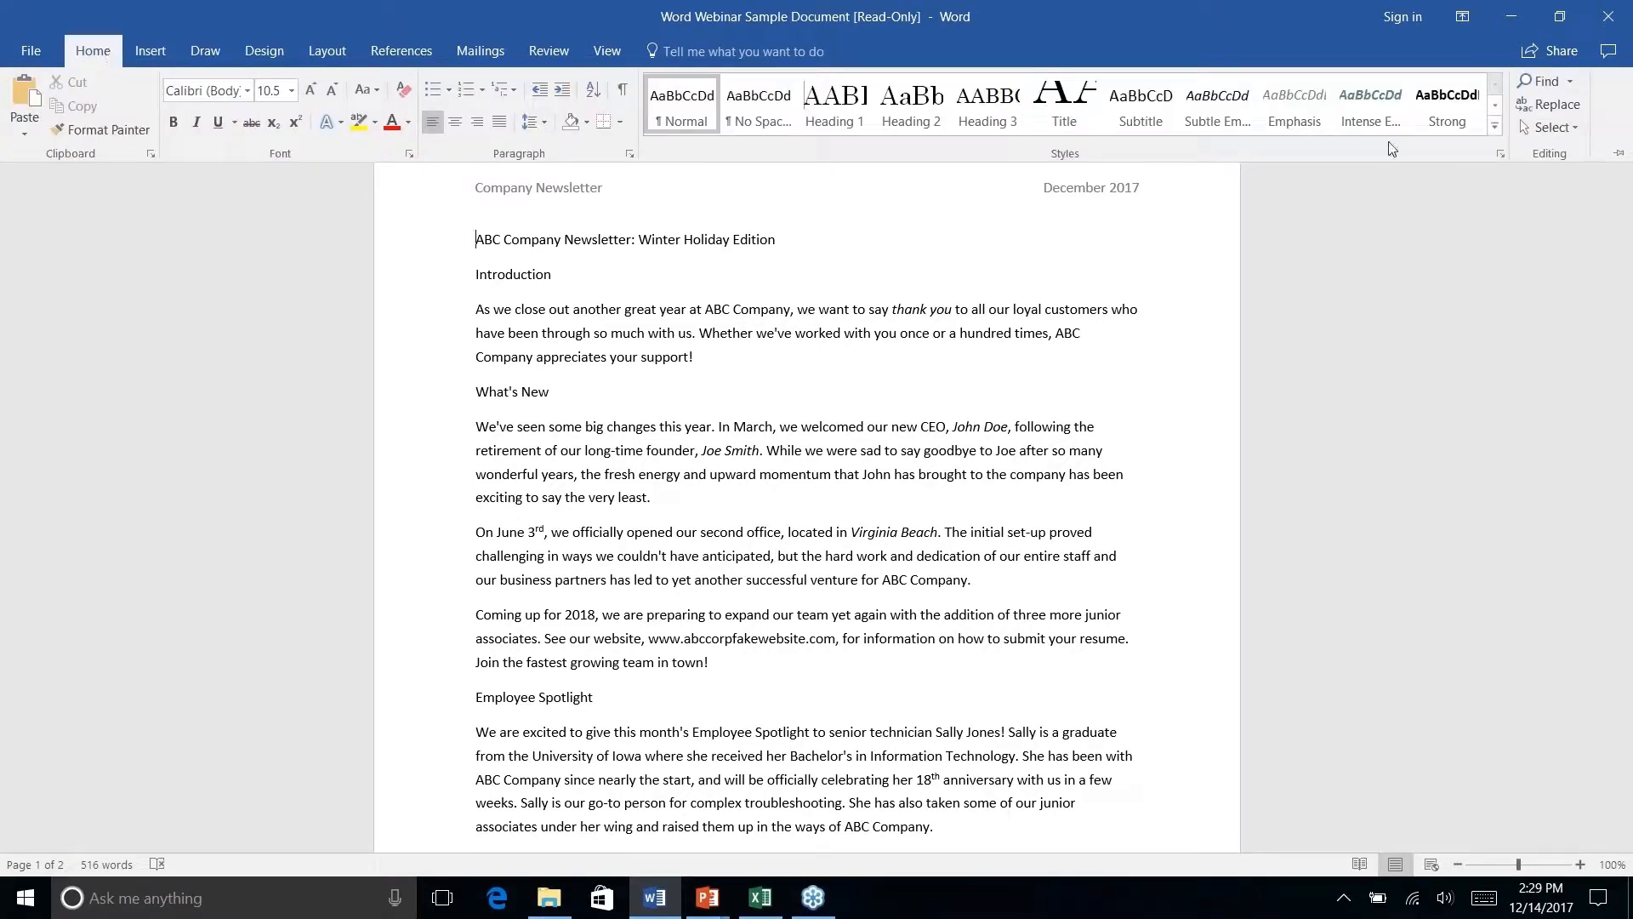
pyautogui.hotkey('ctrl', 'F1')
pyautogui.scroll(-7, 807, 477)
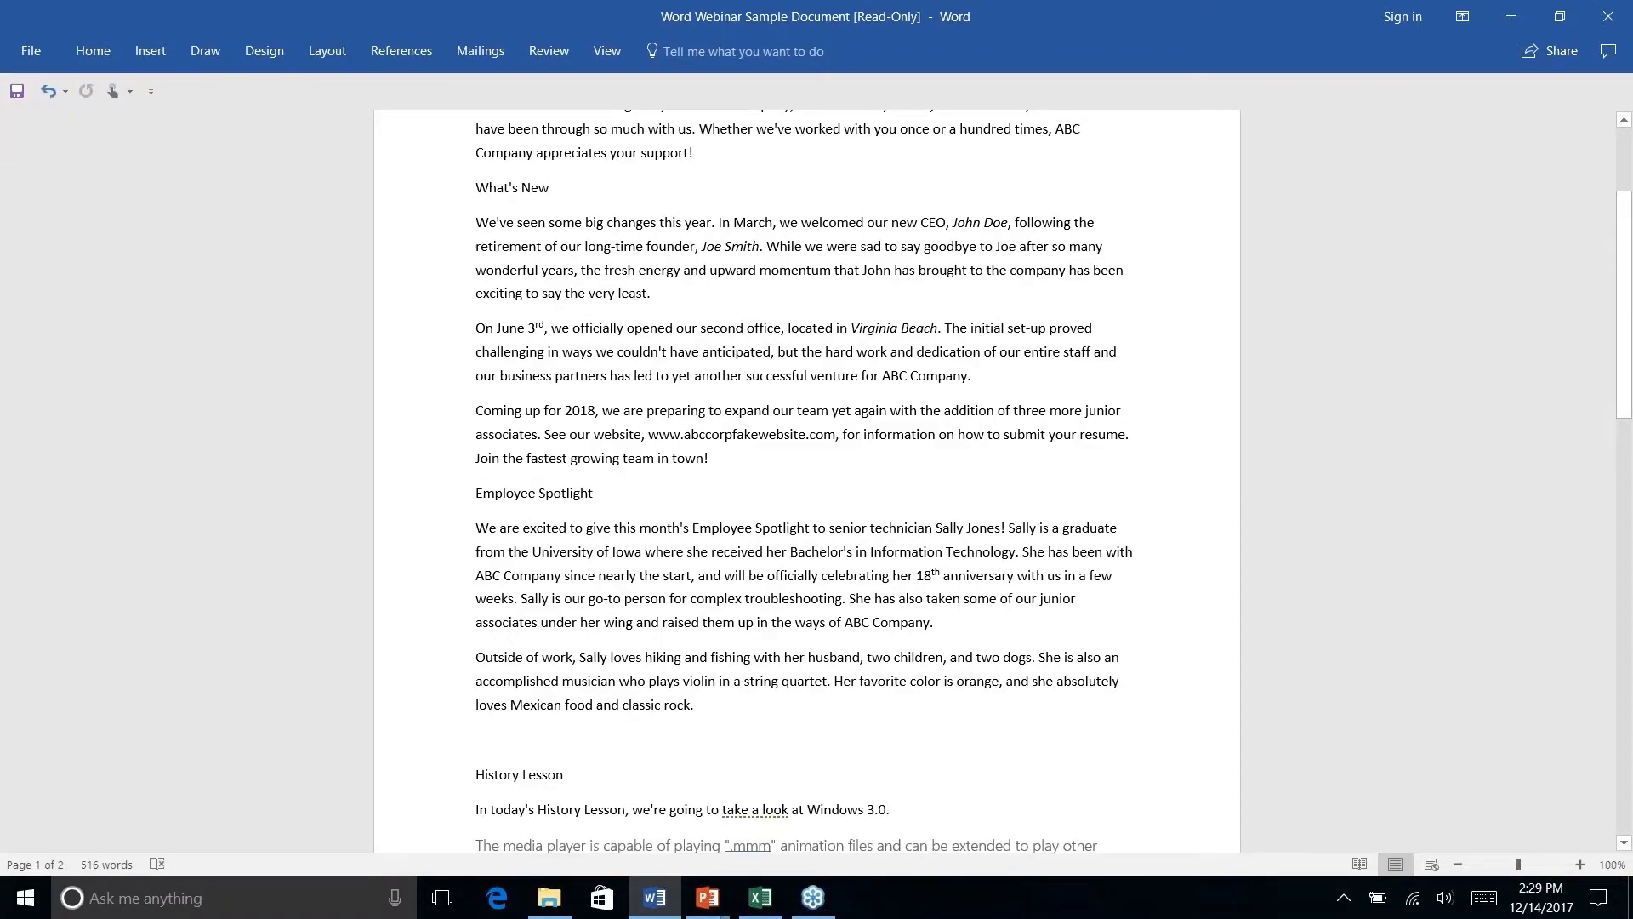
pyautogui.scroll(6, 877, 463)
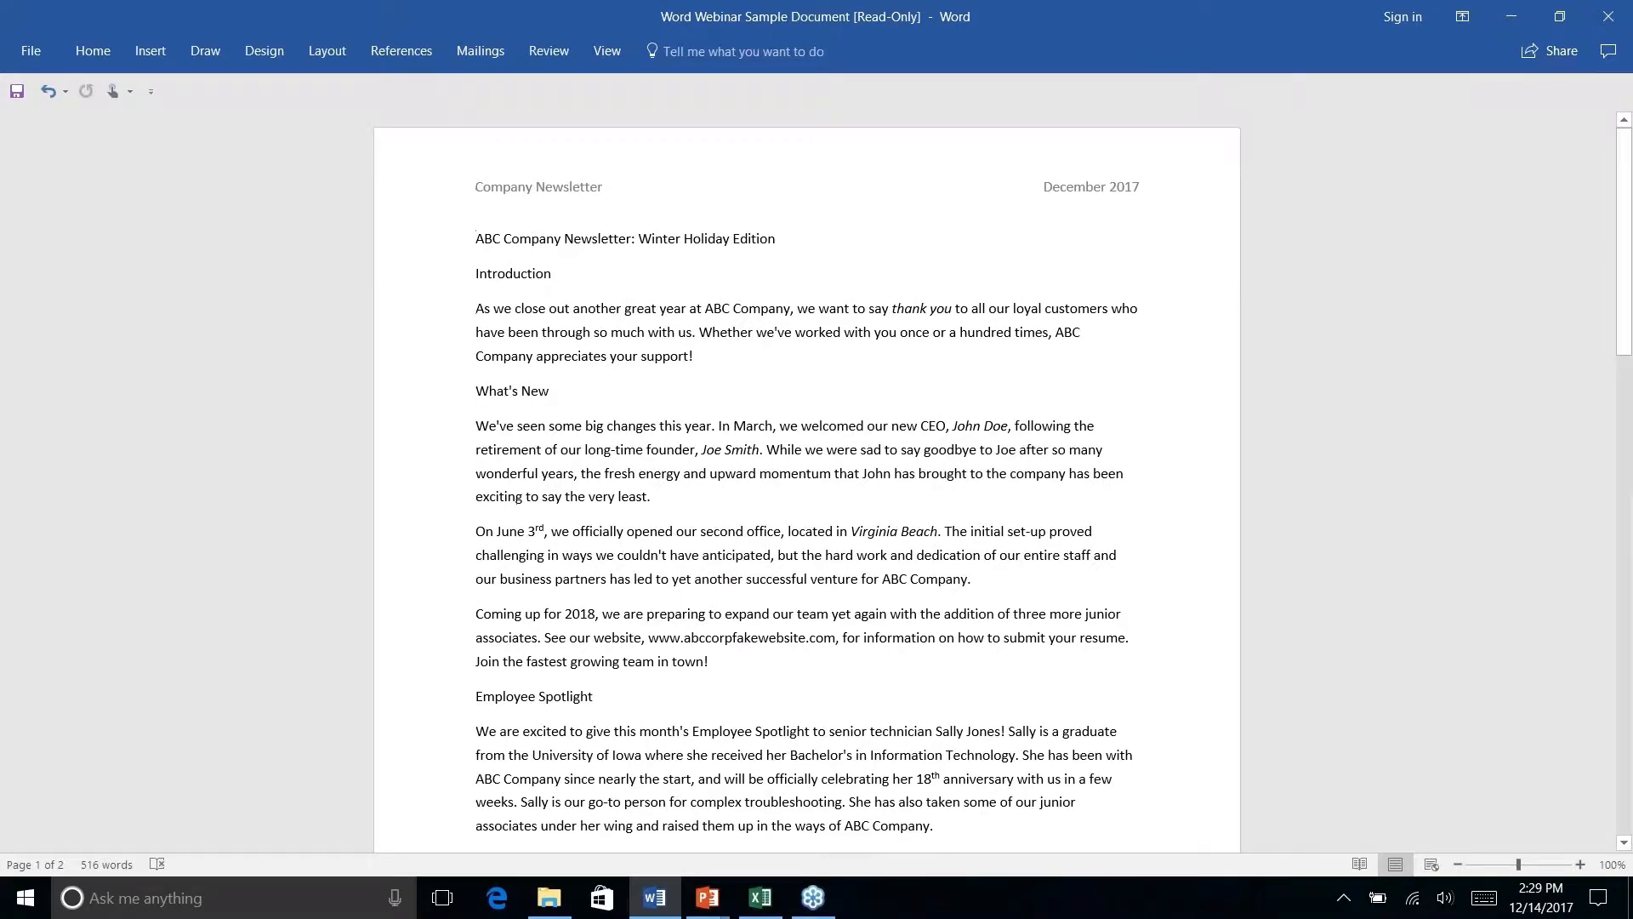
pyautogui.scroll(-6, 807, 476)
pyautogui.scroll(-4, 807, 477)
pyautogui.scroll(10, 807, 477)
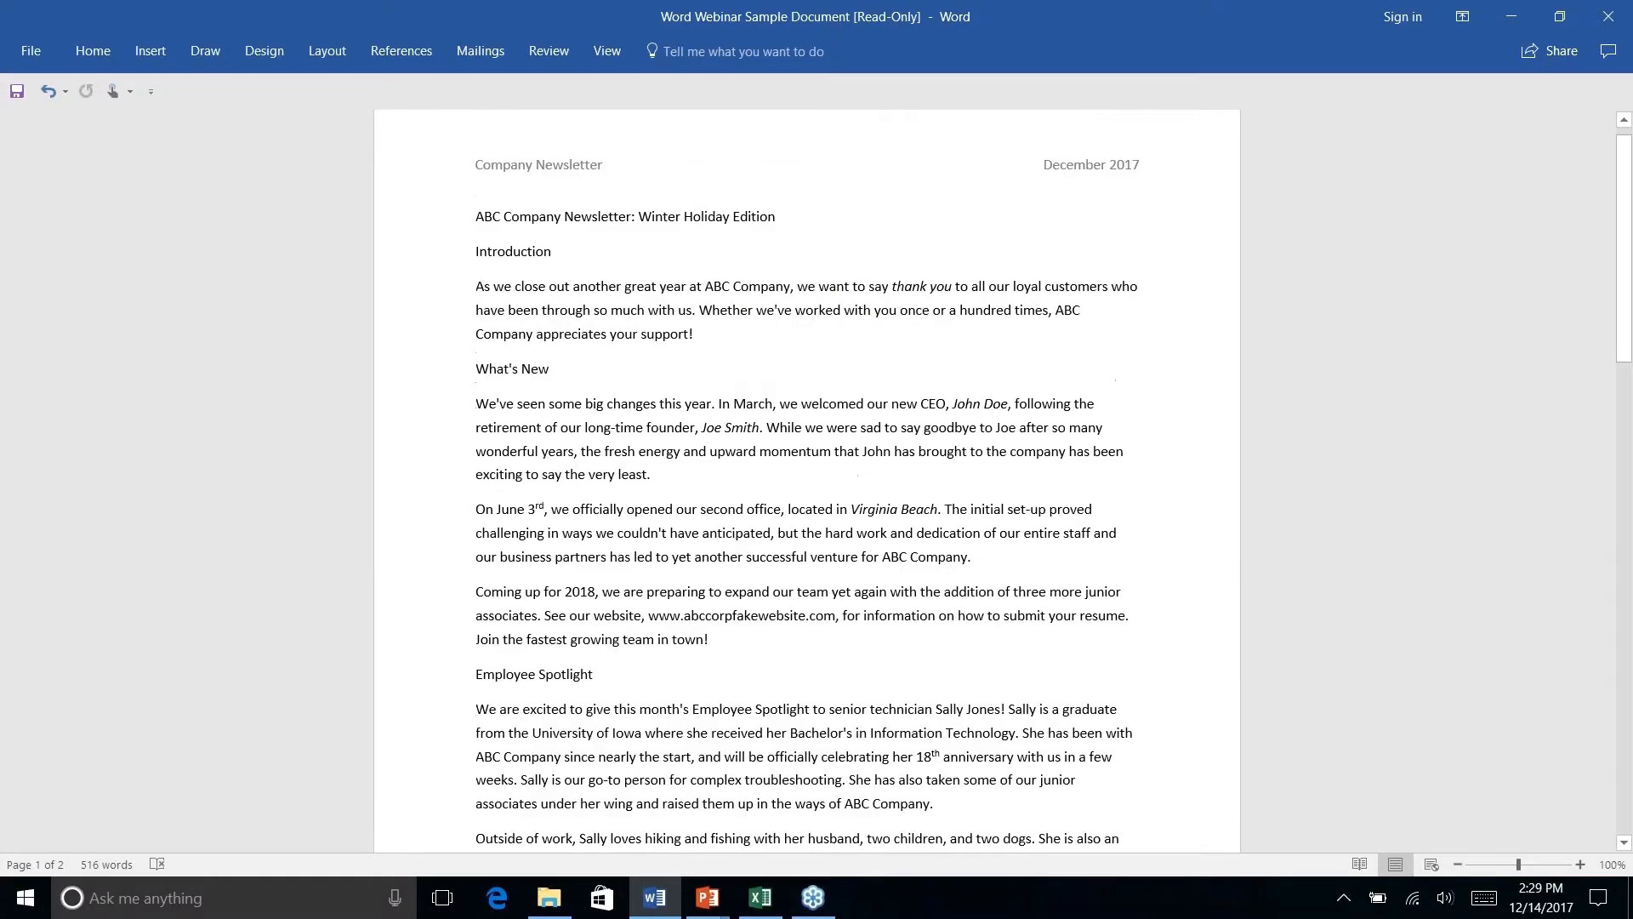
pyautogui.click(104, 55)
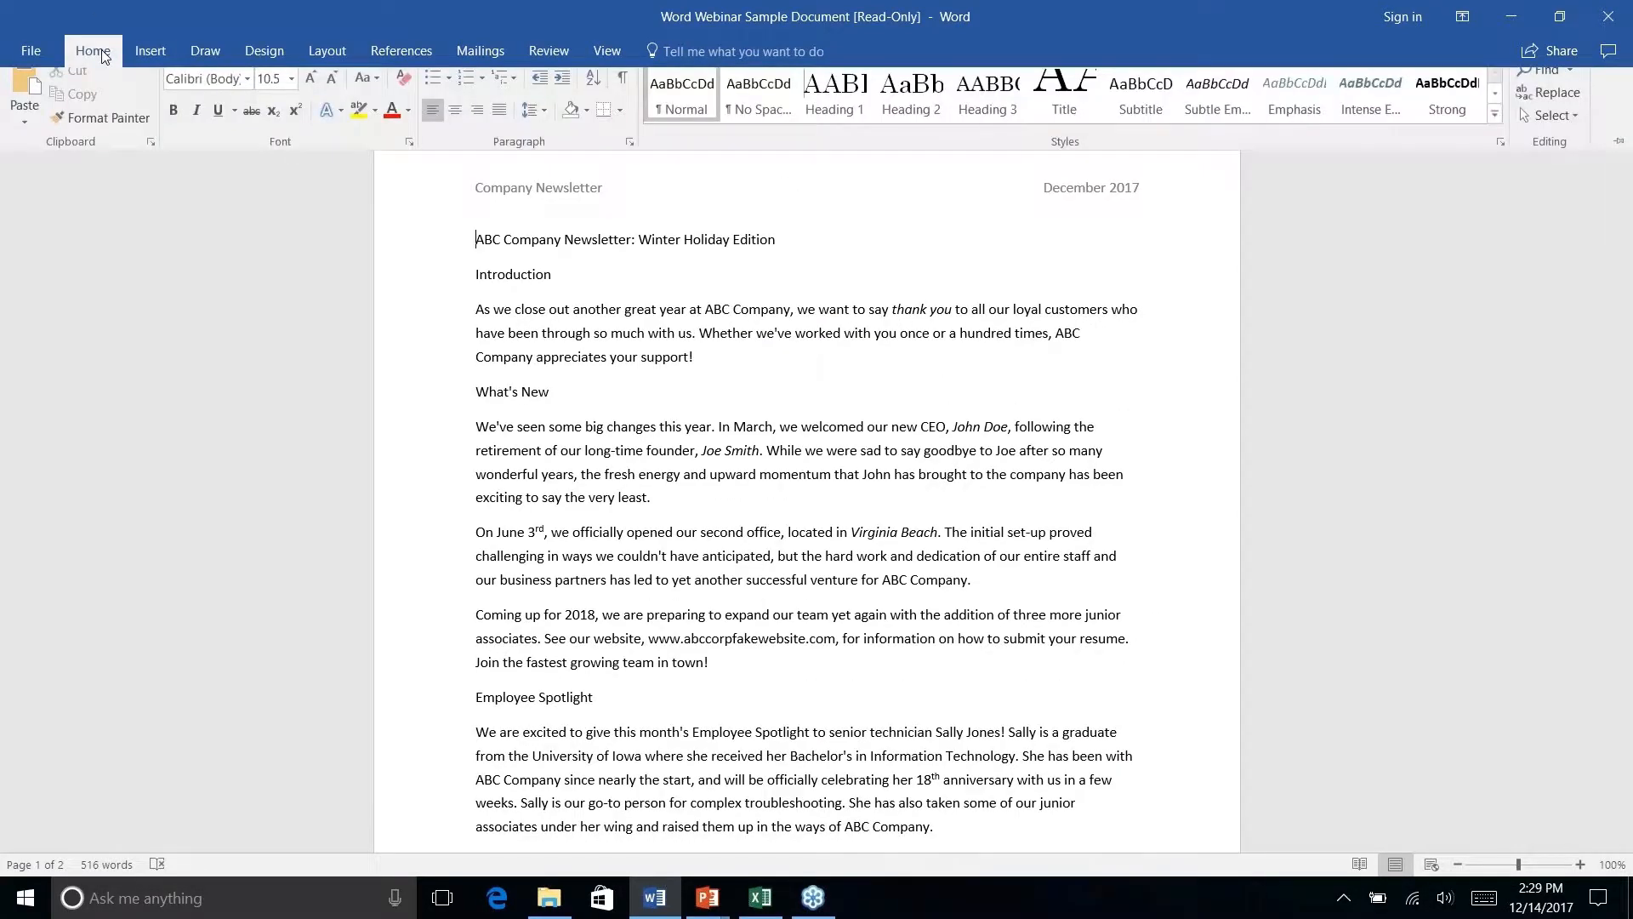
pyautogui.click(1037, 106)
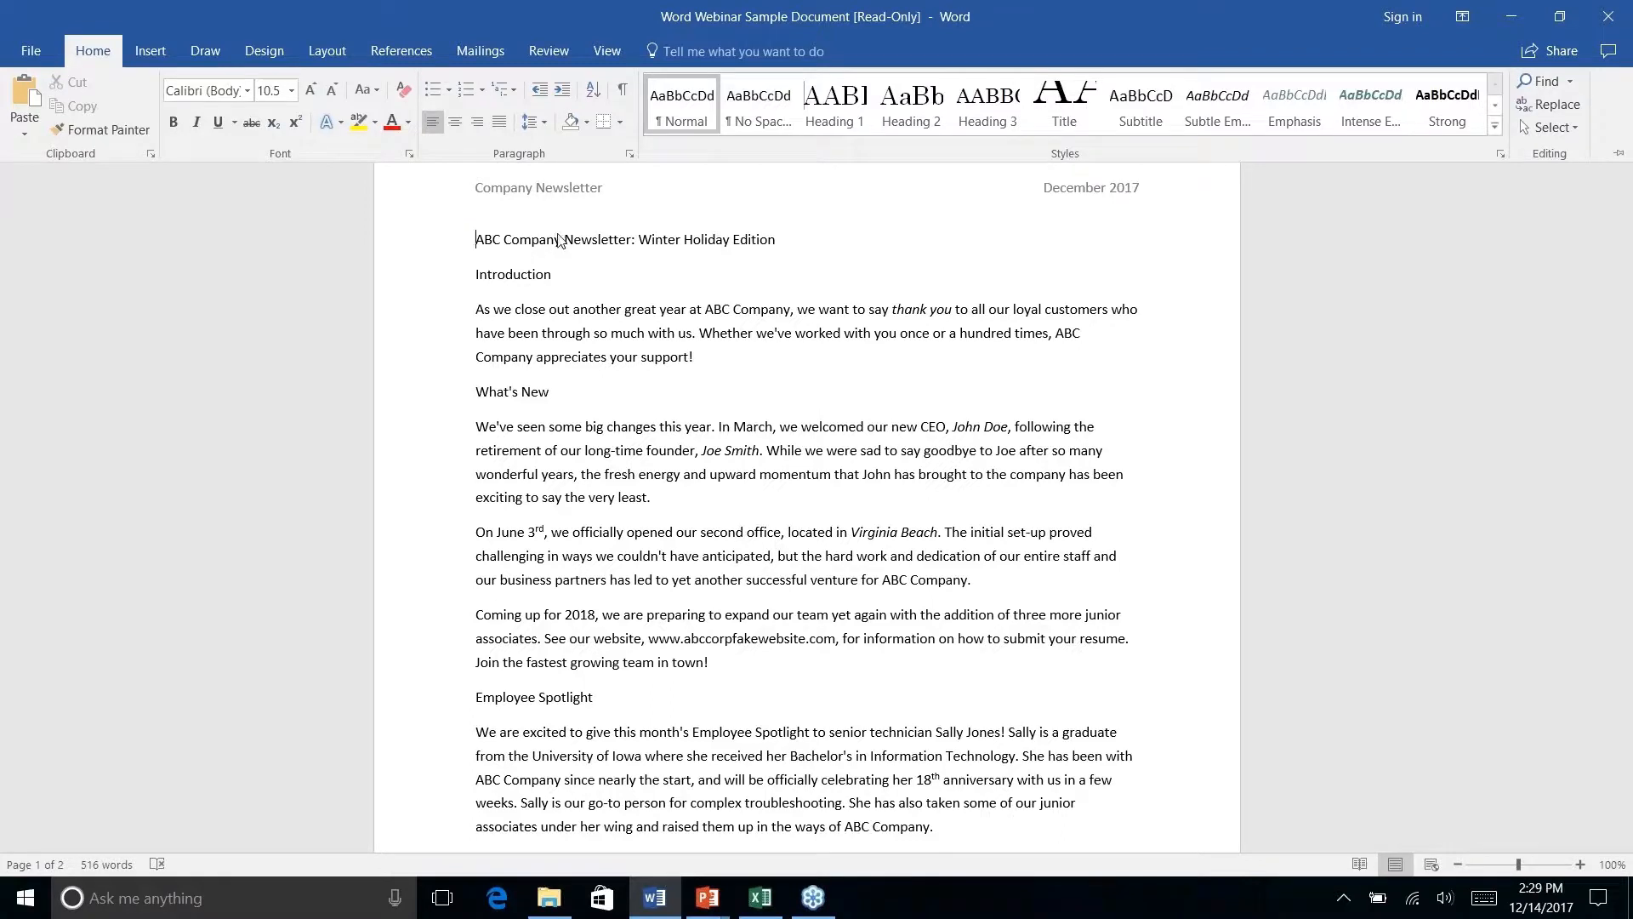
# - Apply the Title style to the "ABC Company Newsletter: Winter Holiday Edition" line
pyautogui.hotkey('ctrl', 'F1')
pyautogui.tripleClick(563, 239)
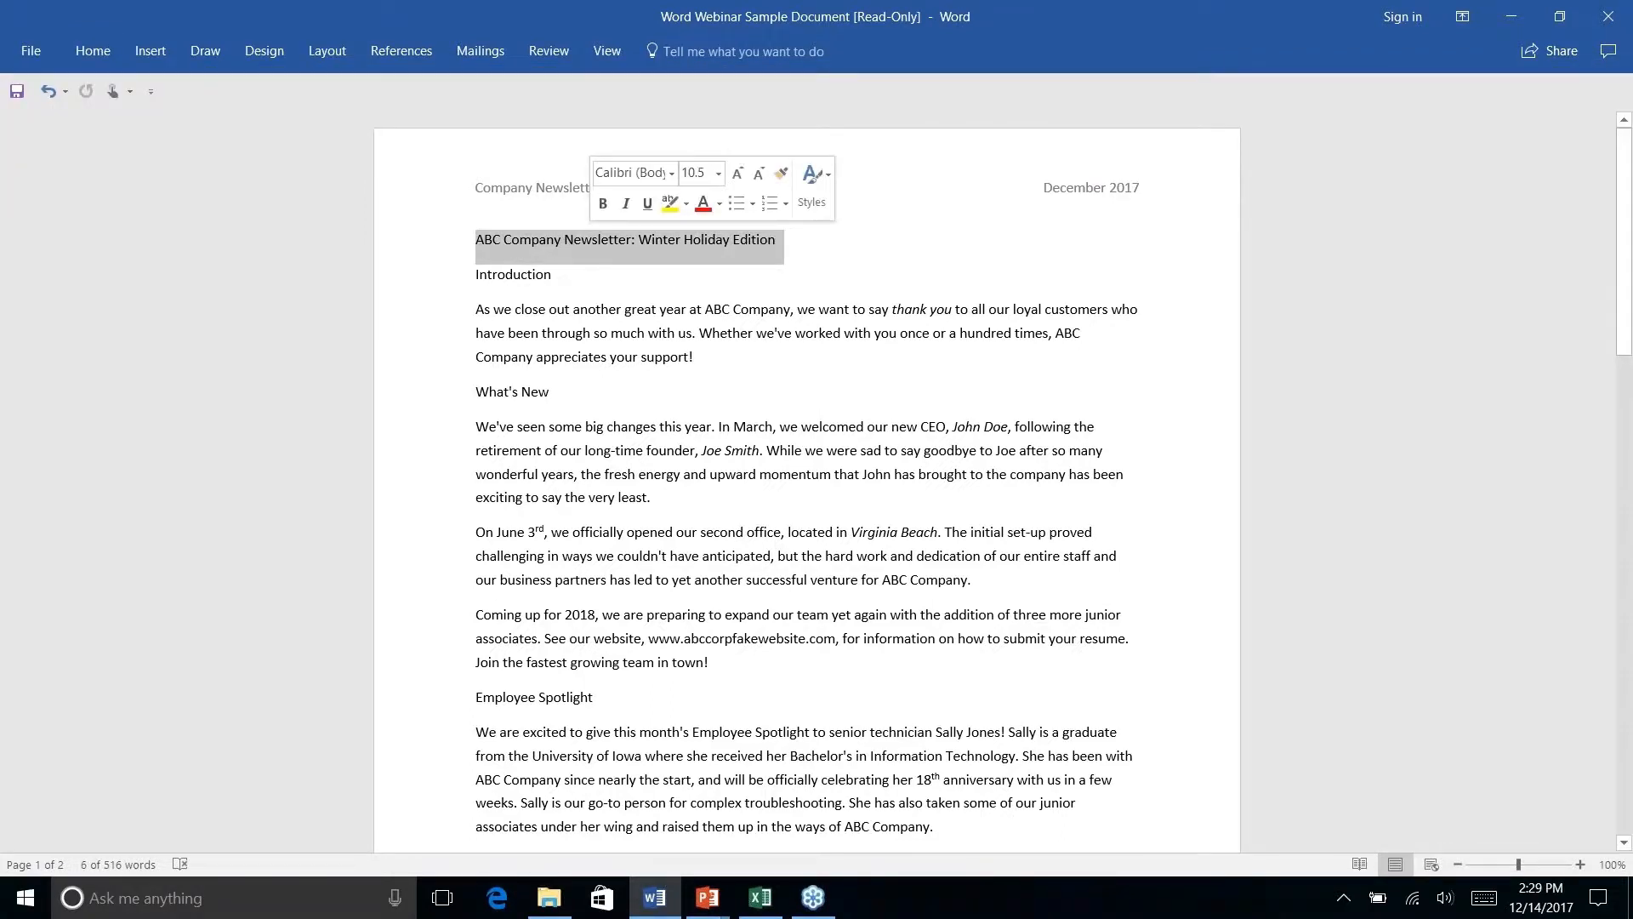
pyautogui.click(109, 52)
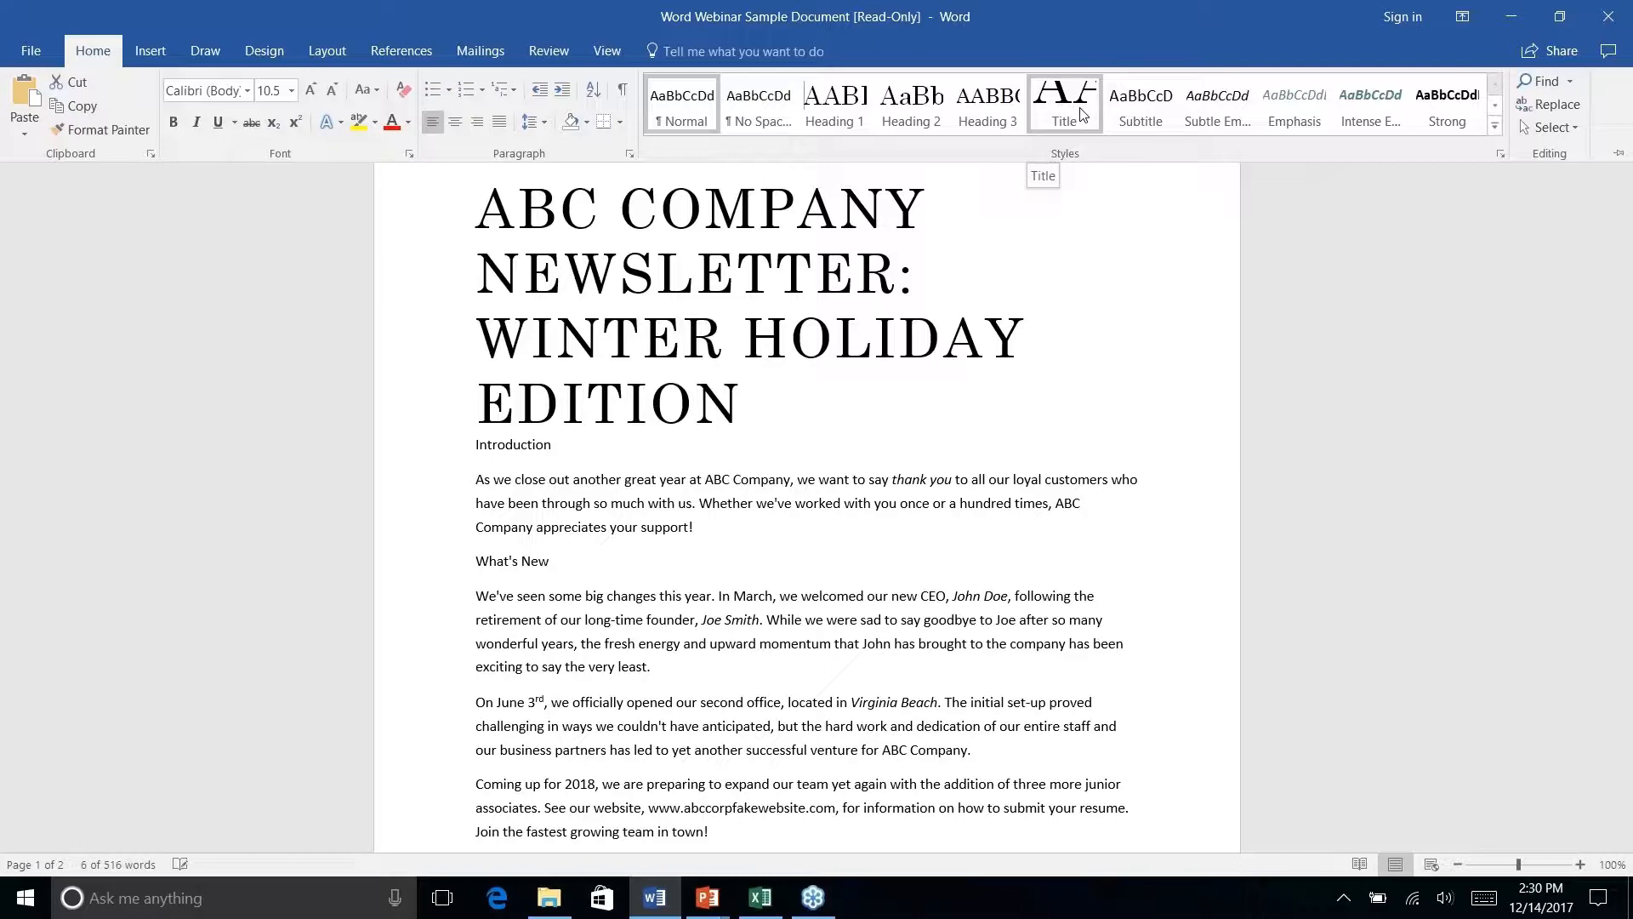
pyautogui.click(1079, 113)
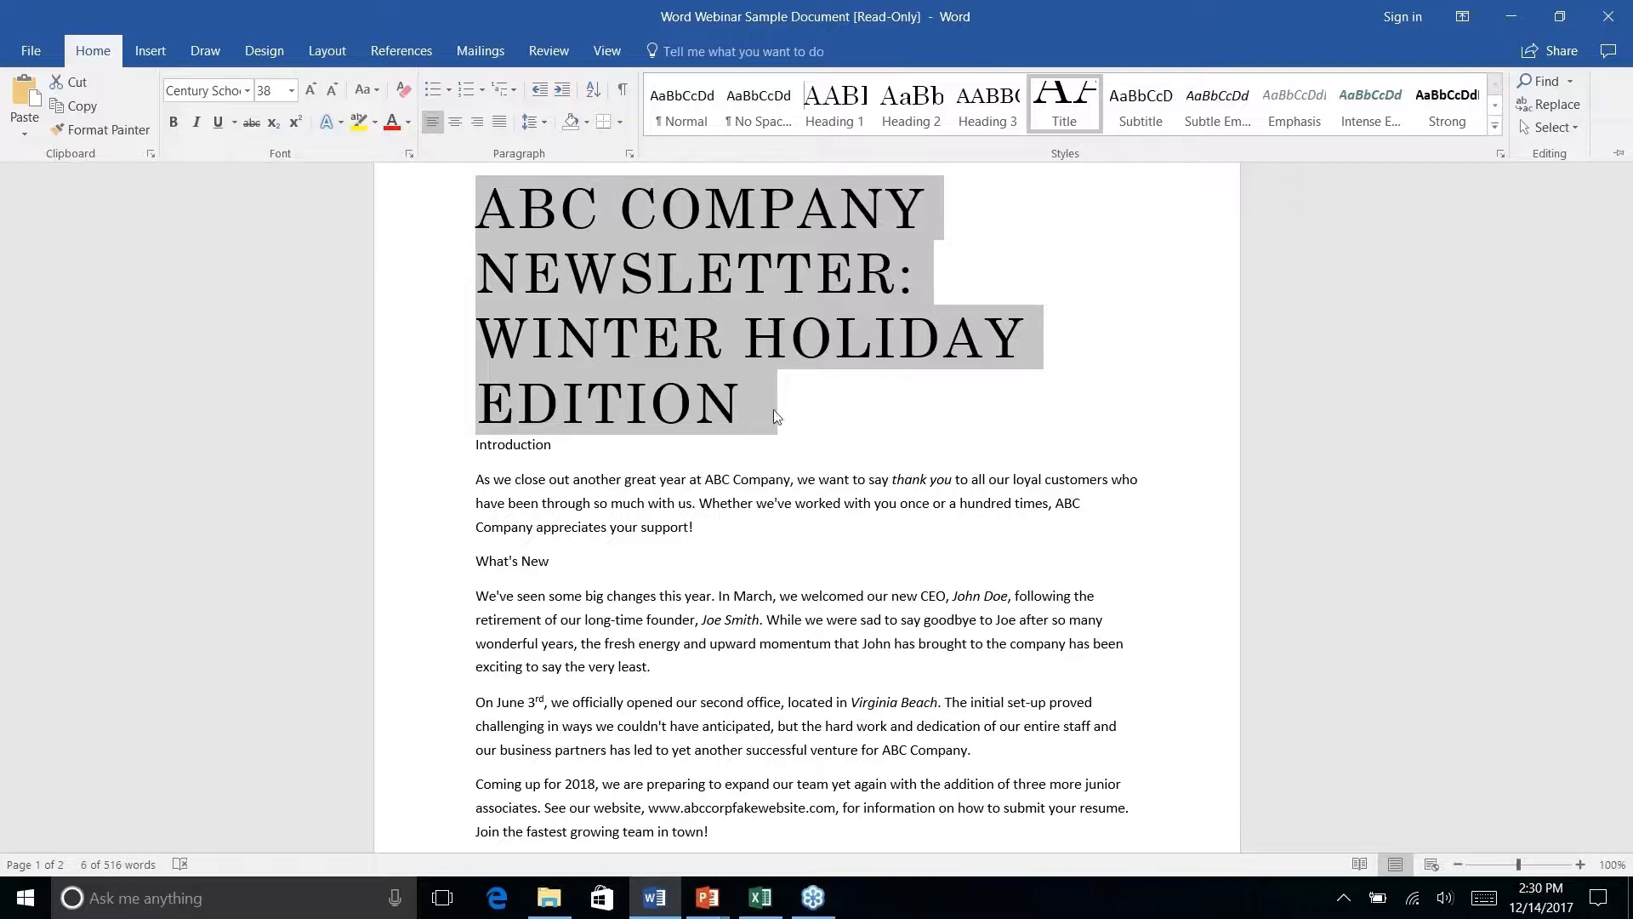
pyautogui.click(660, 379)
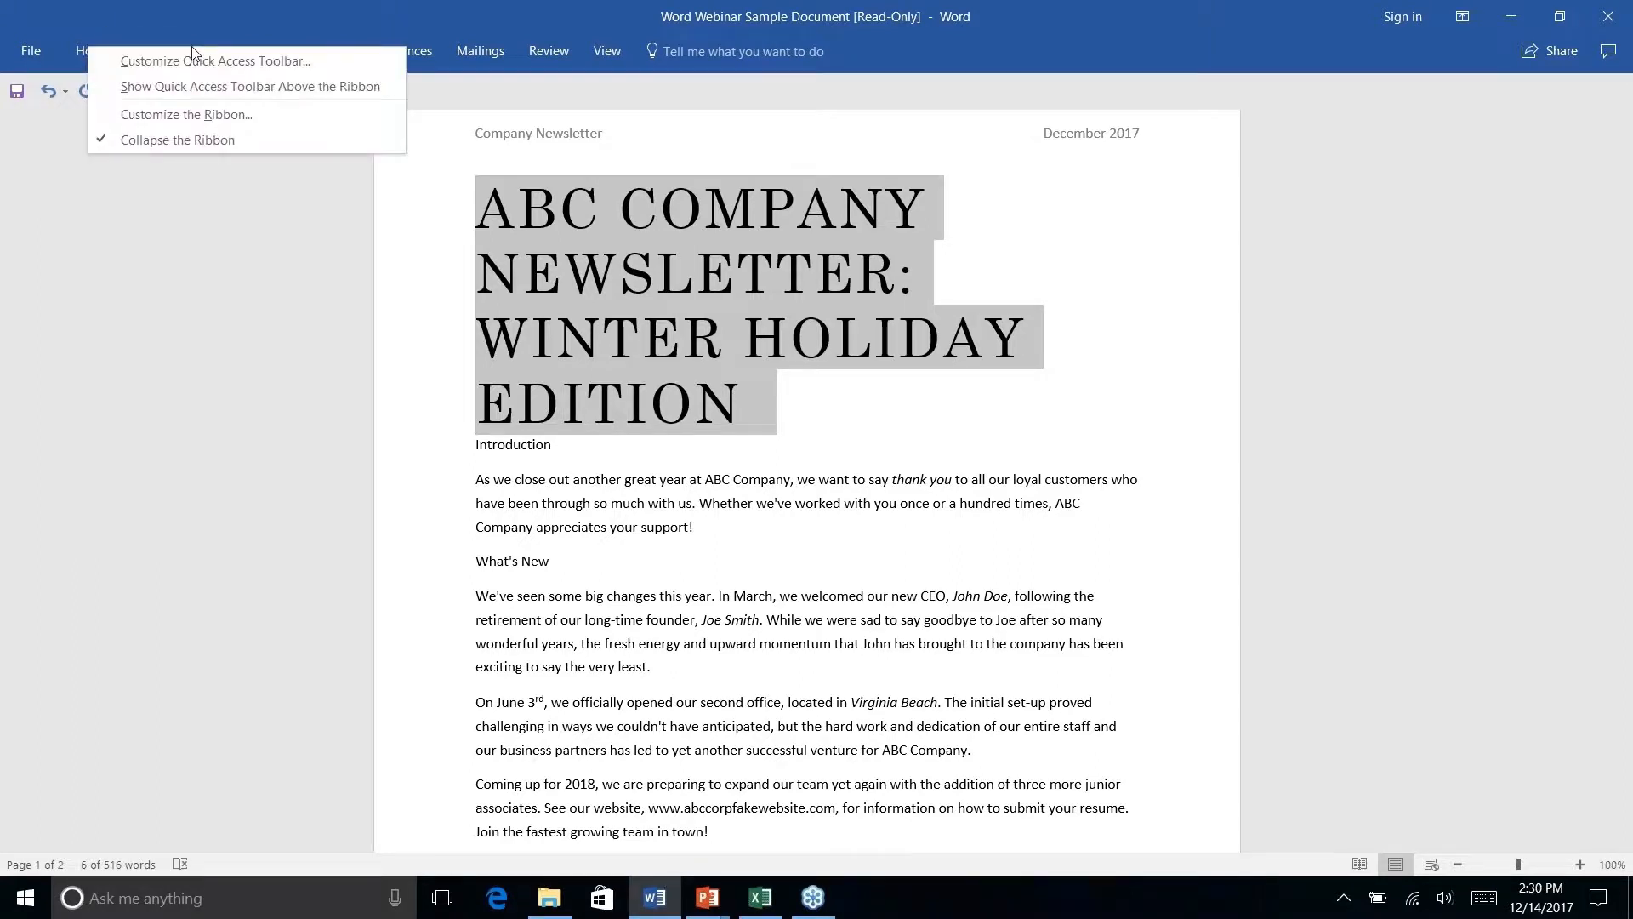
pyautogui.rightClick(158, 53)
pyautogui.click(222, 239)
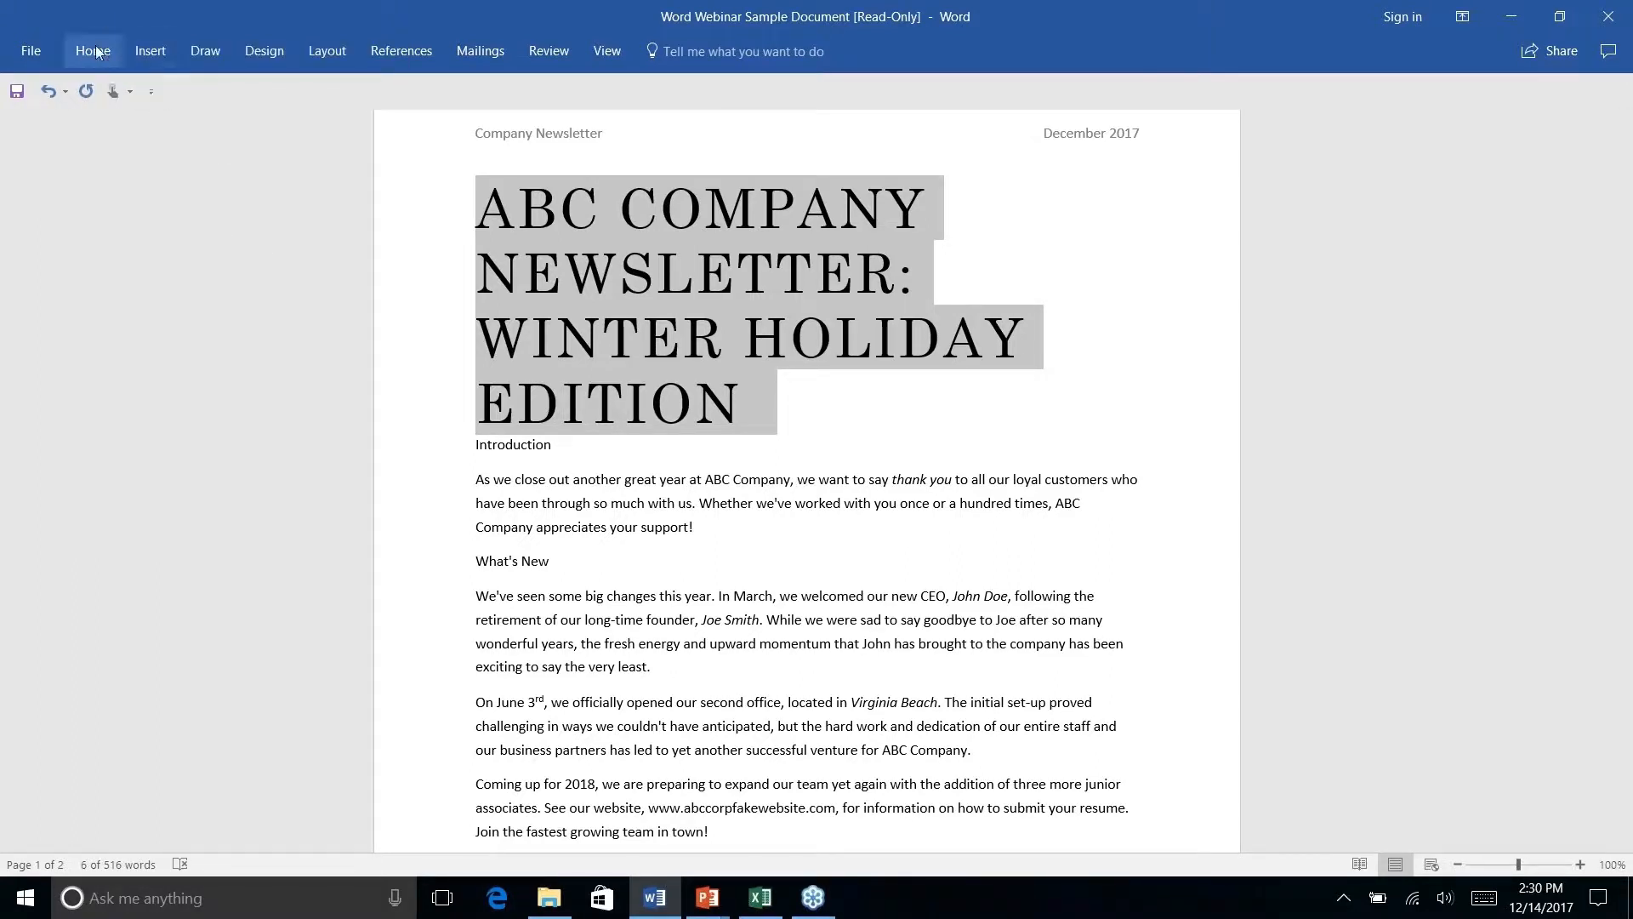
# - Modify the Title style to use a font size of 20 pt
pyautogui.click(95, 50)
pyautogui.rightClick(1074, 101)
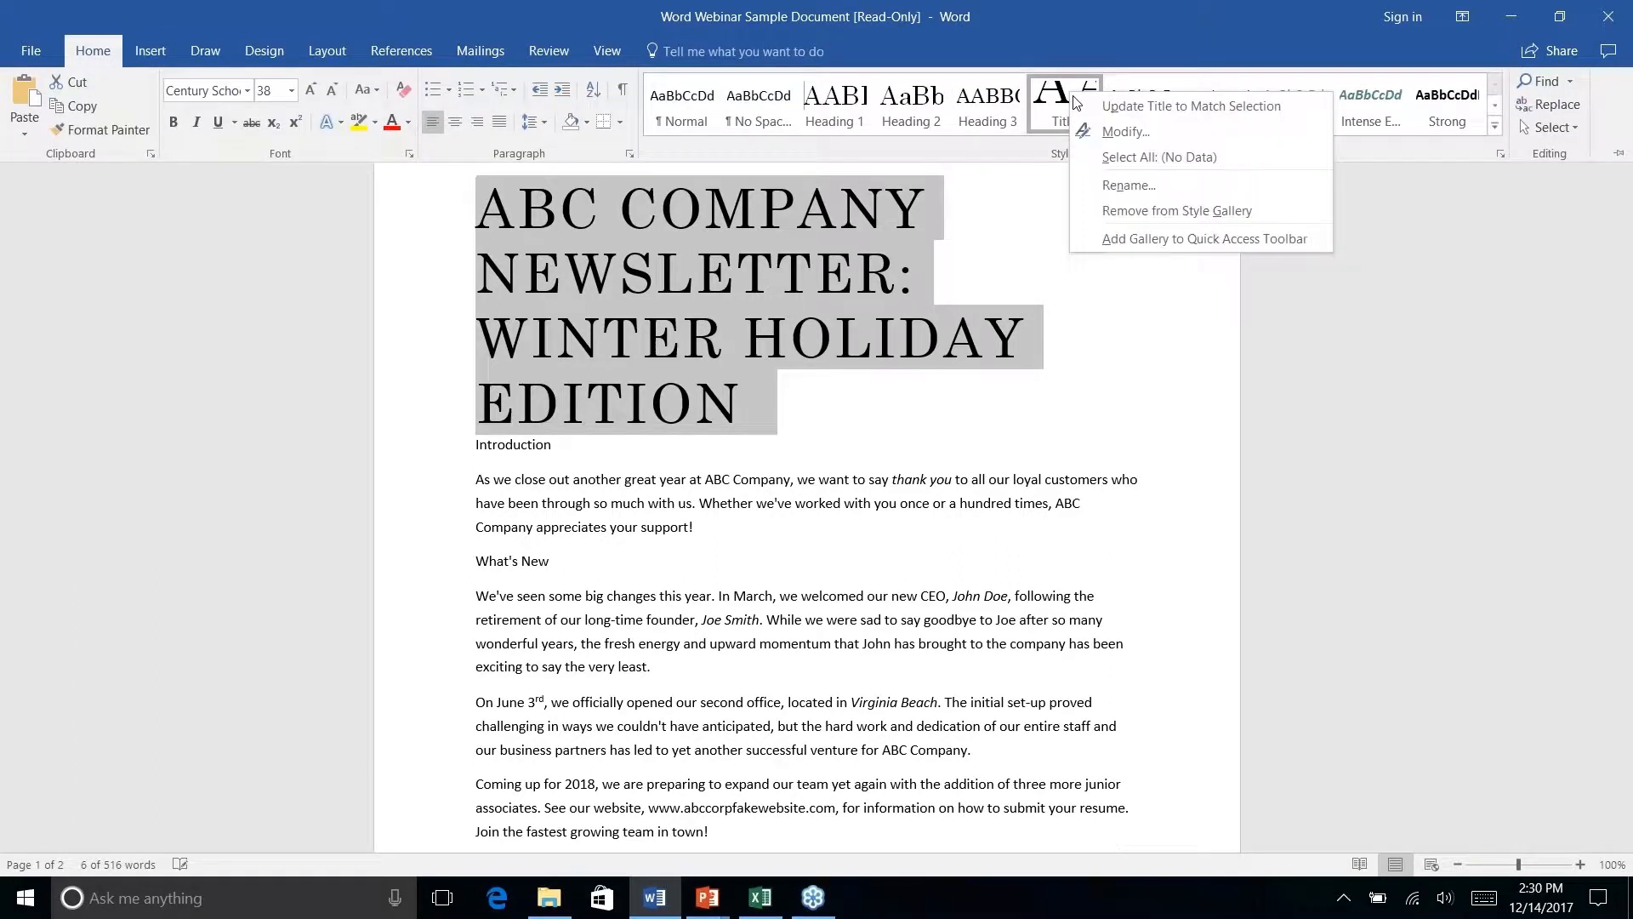
pyautogui.click(1116, 132)
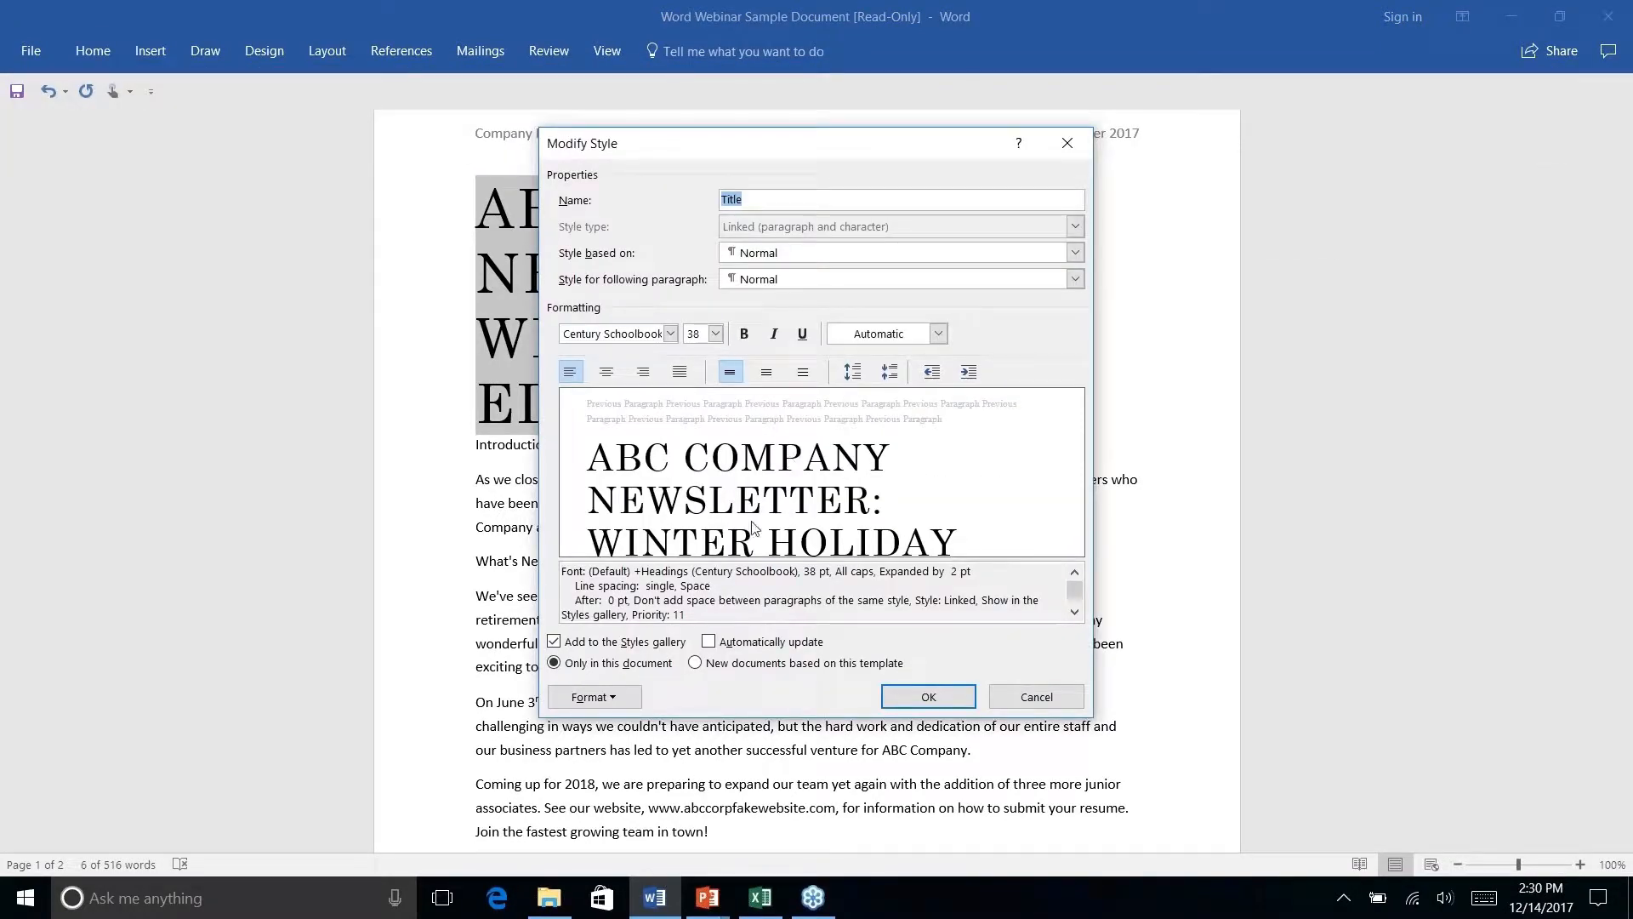
pyautogui.click(716, 334)
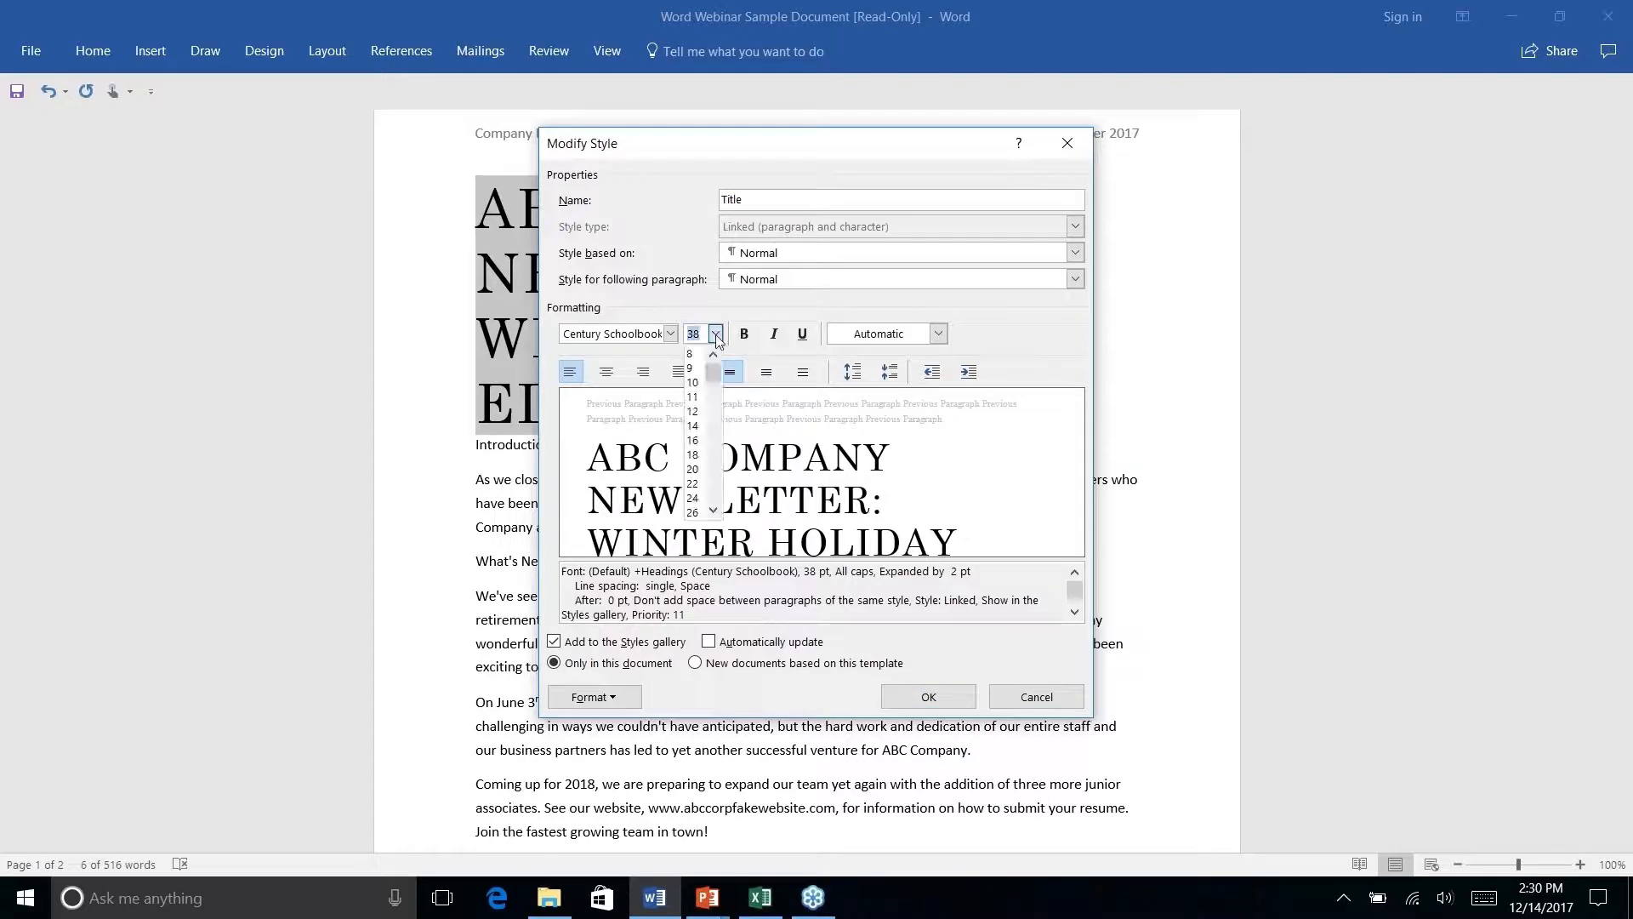
pyautogui.click(693, 441)
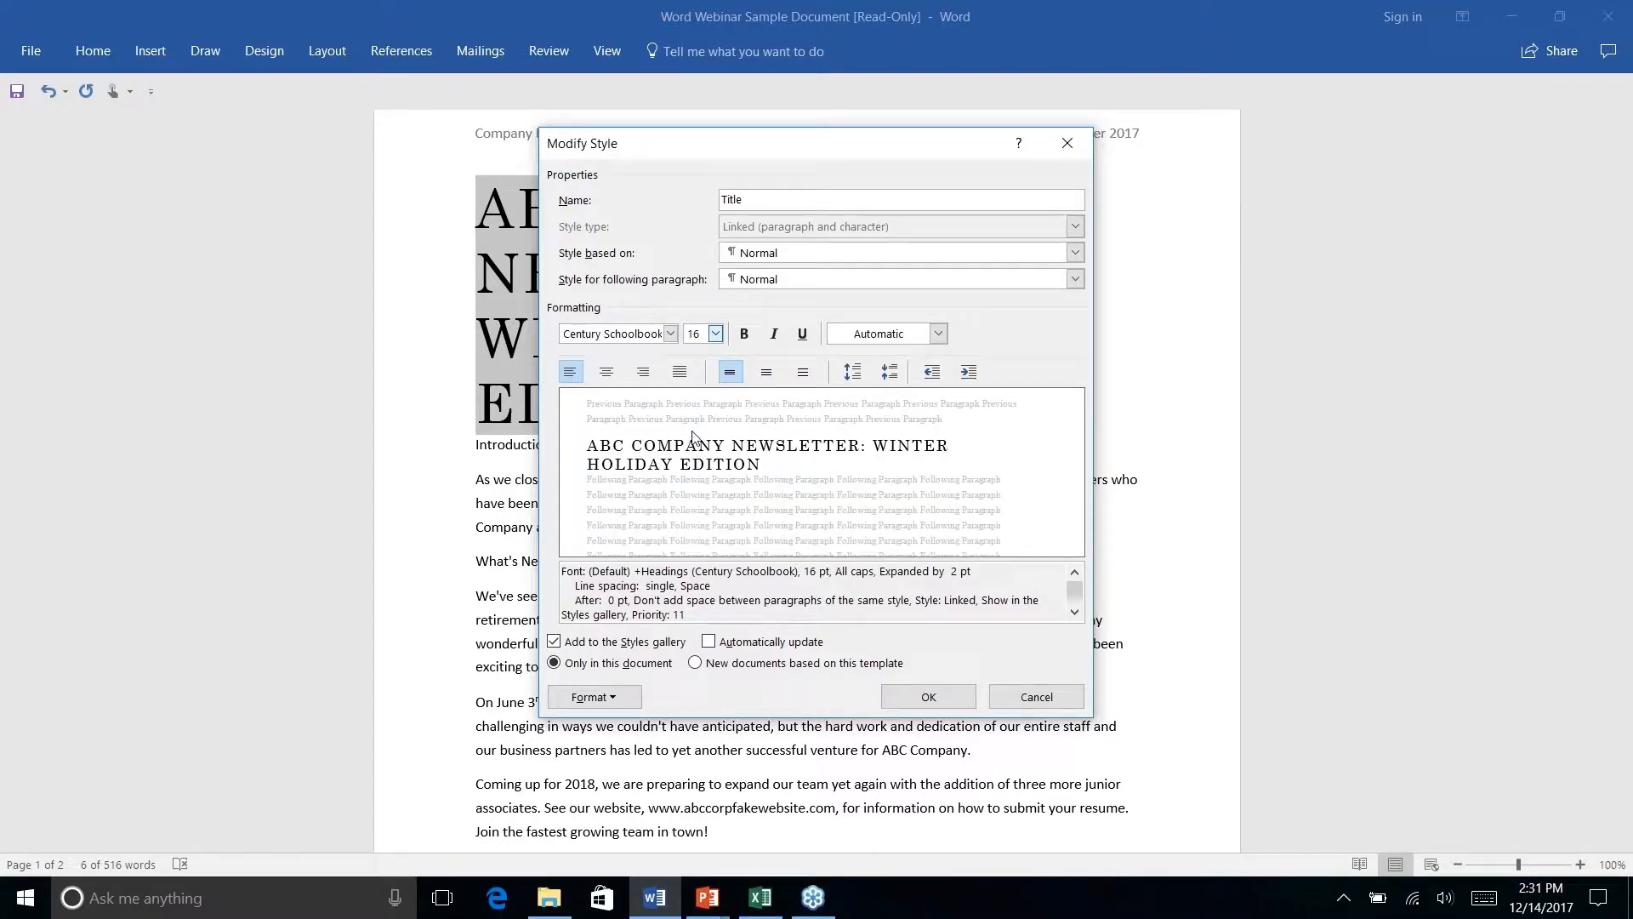
pyautogui.click(716, 334)
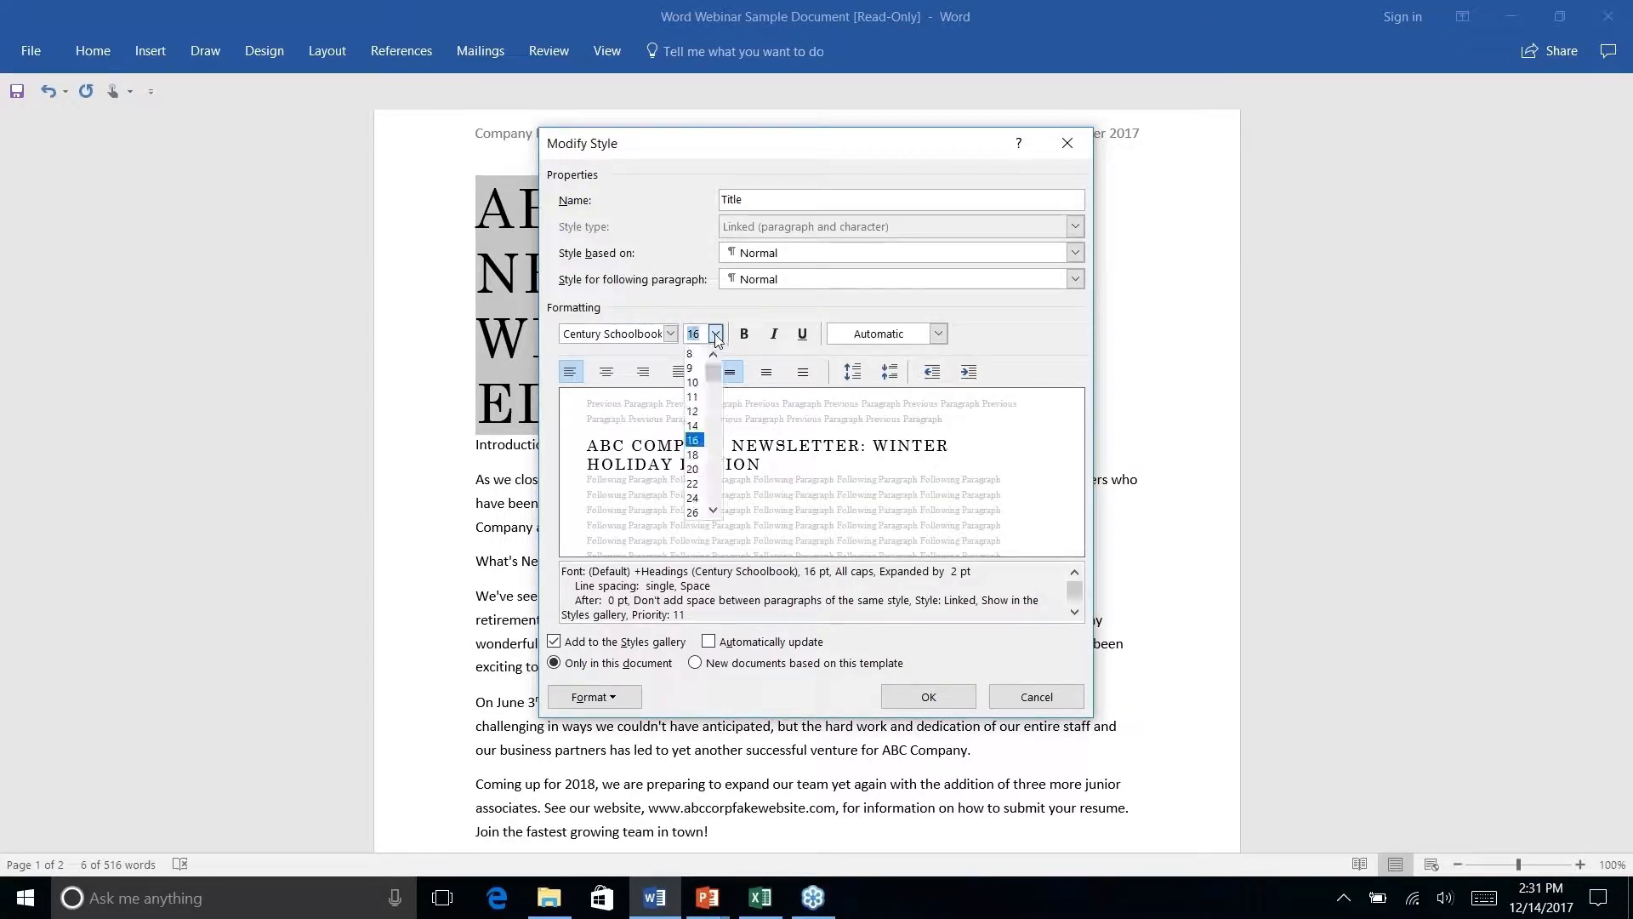
pyautogui.click(694, 454)
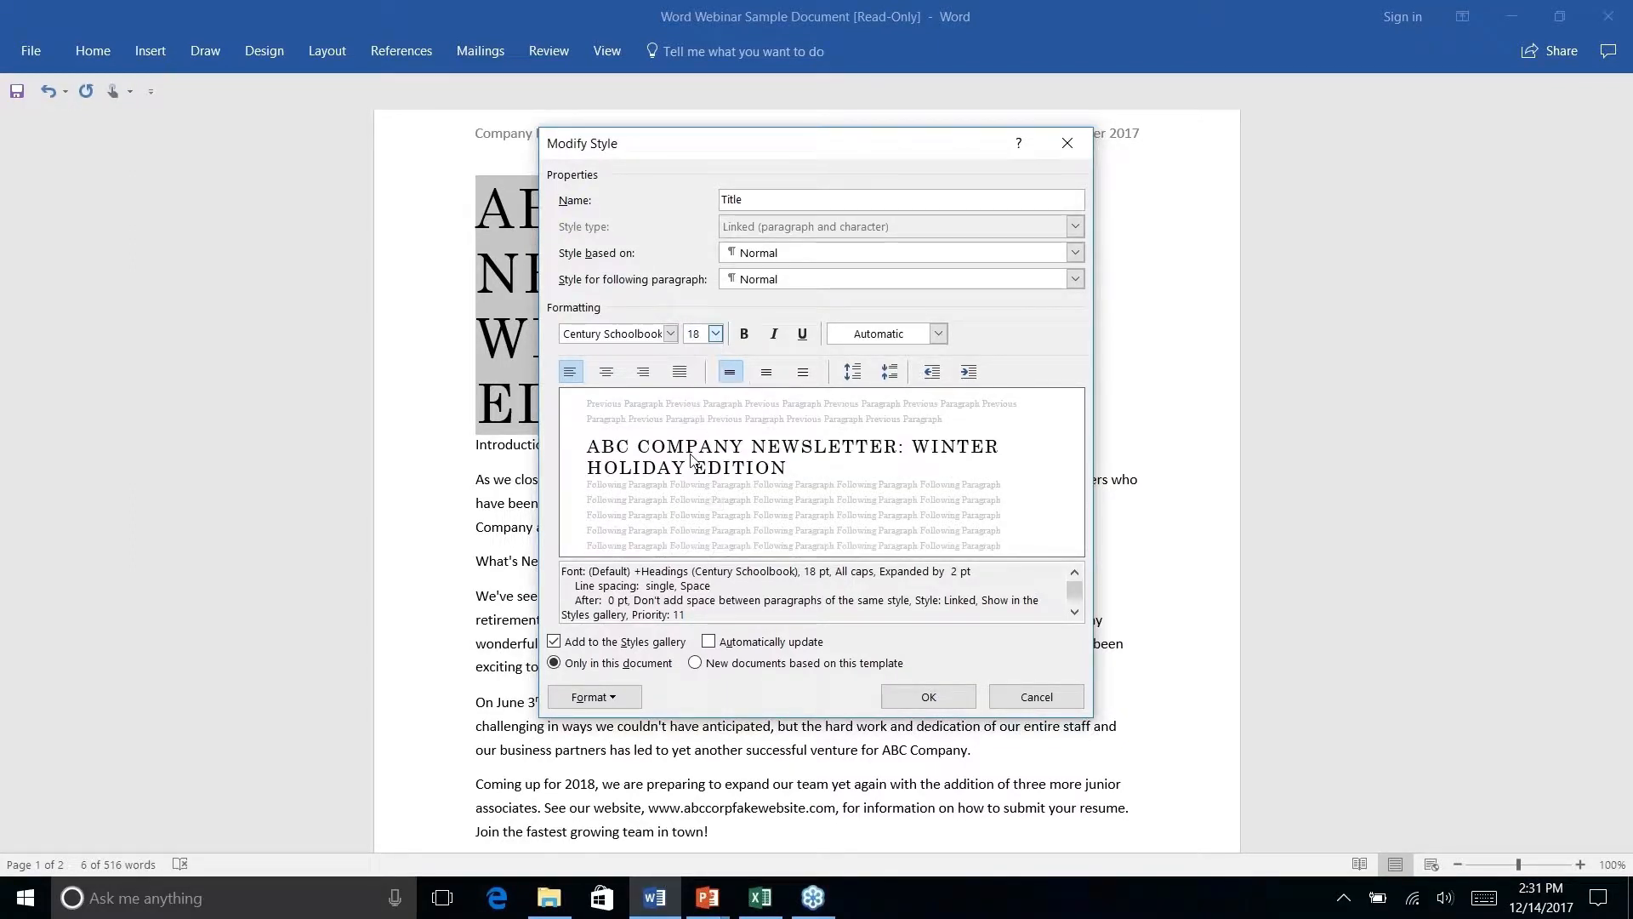
pyautogui.click(715, 333)
pyautogui.click(693, 468)
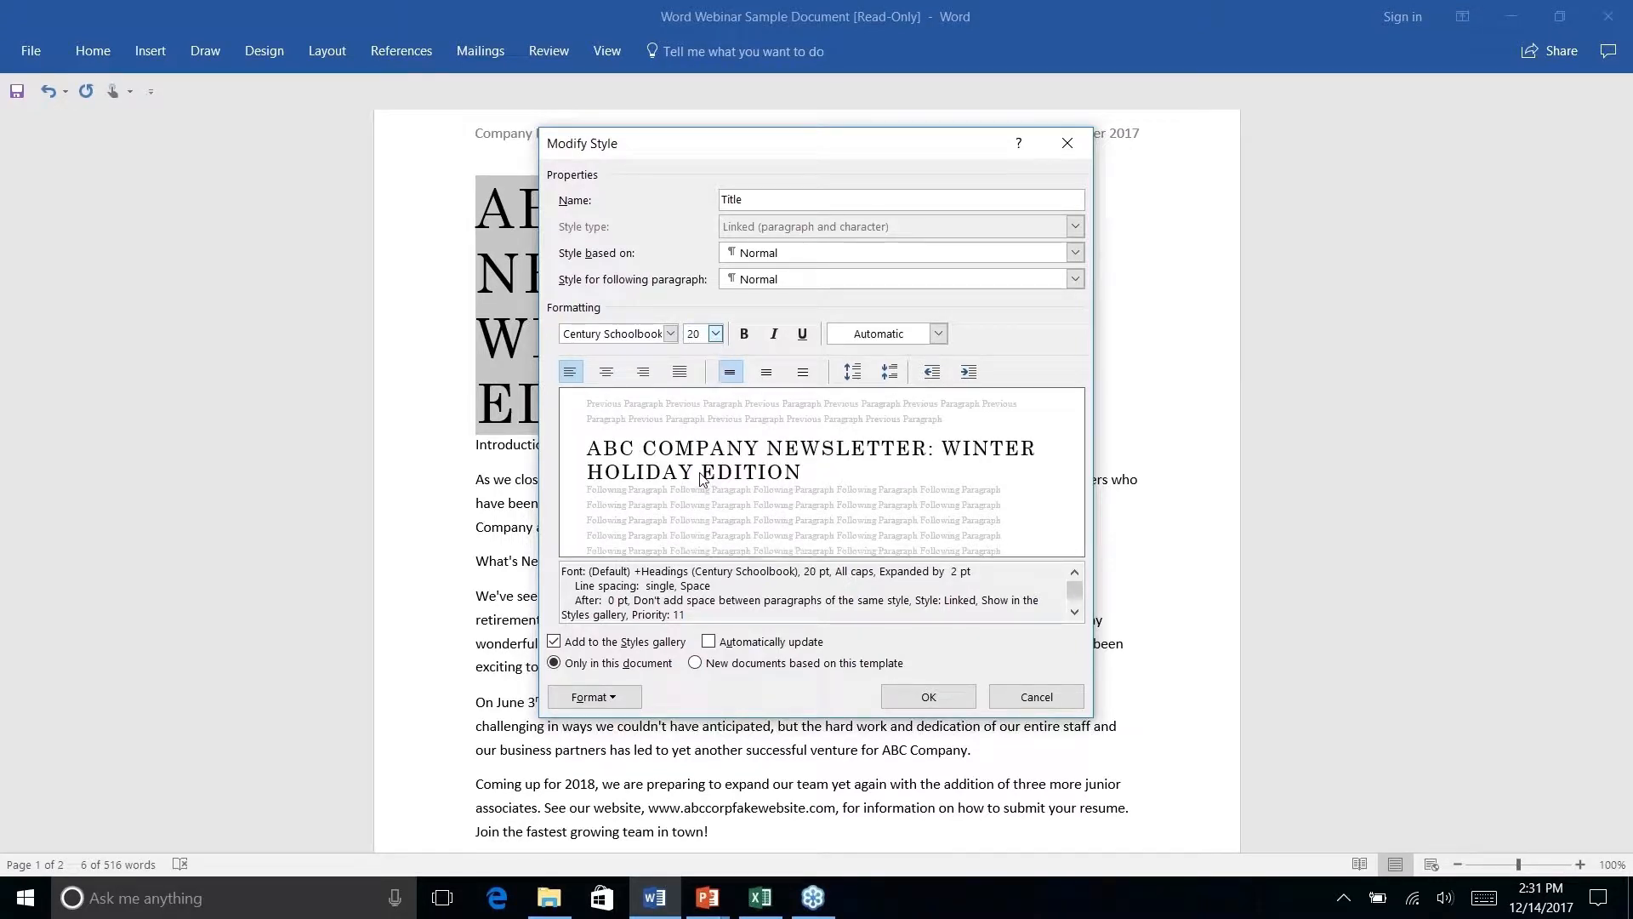
pyautogui.click(932, 709)
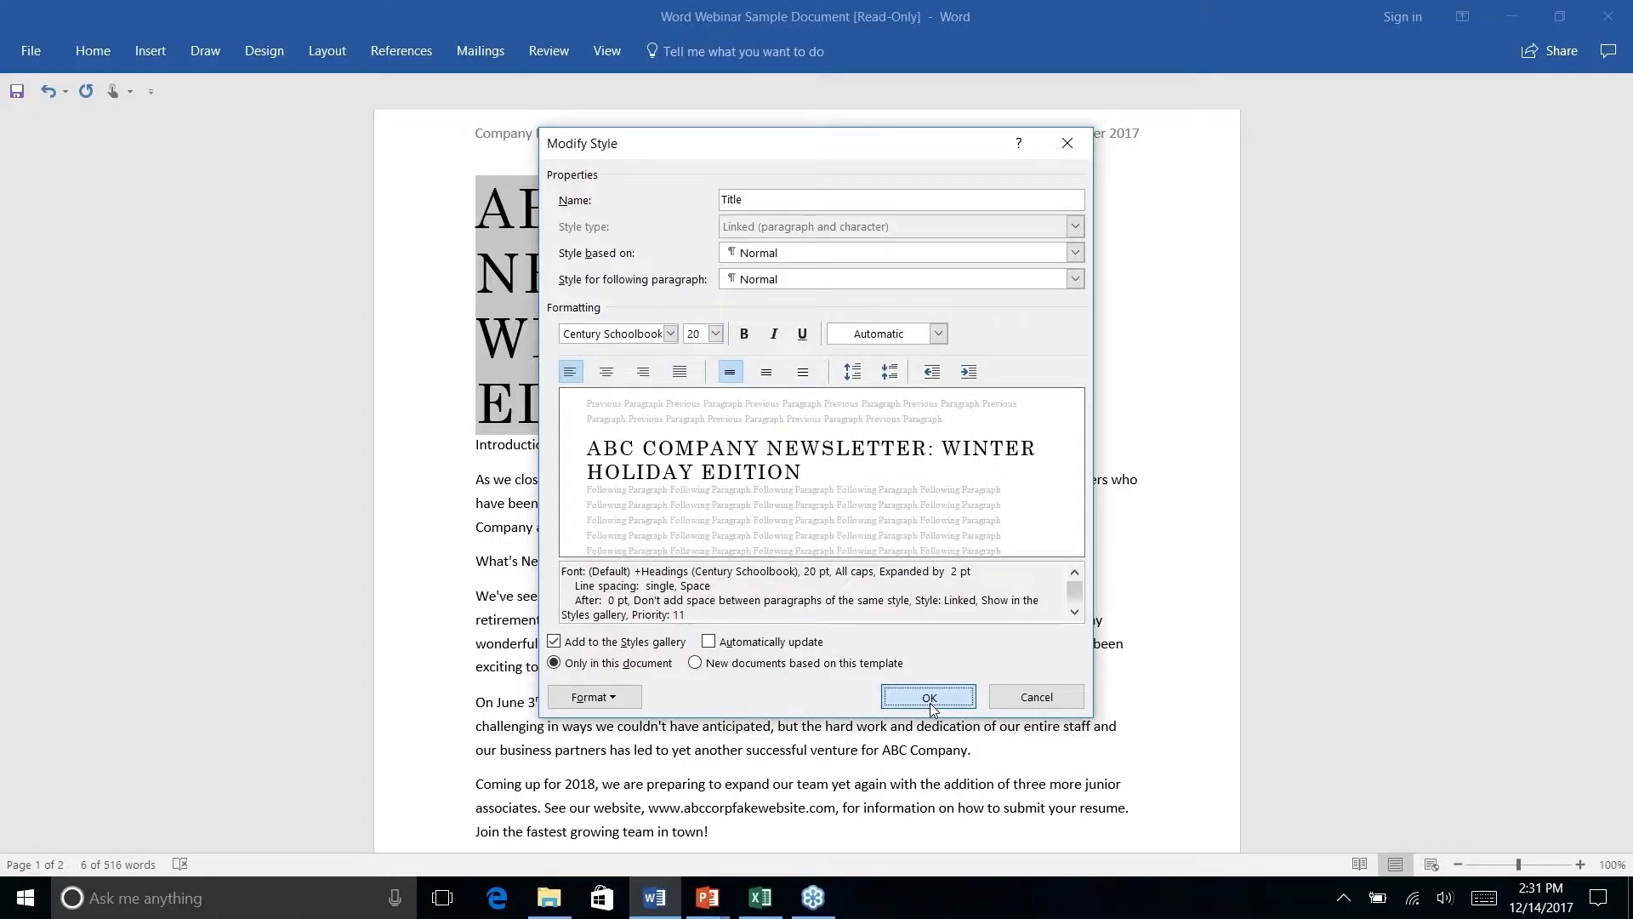
# - Break the title before "Winter Holiday Edition" onto a new line and apply the Heading 1 style to the "Introduction" line
pyautogui.click(1002, 195)
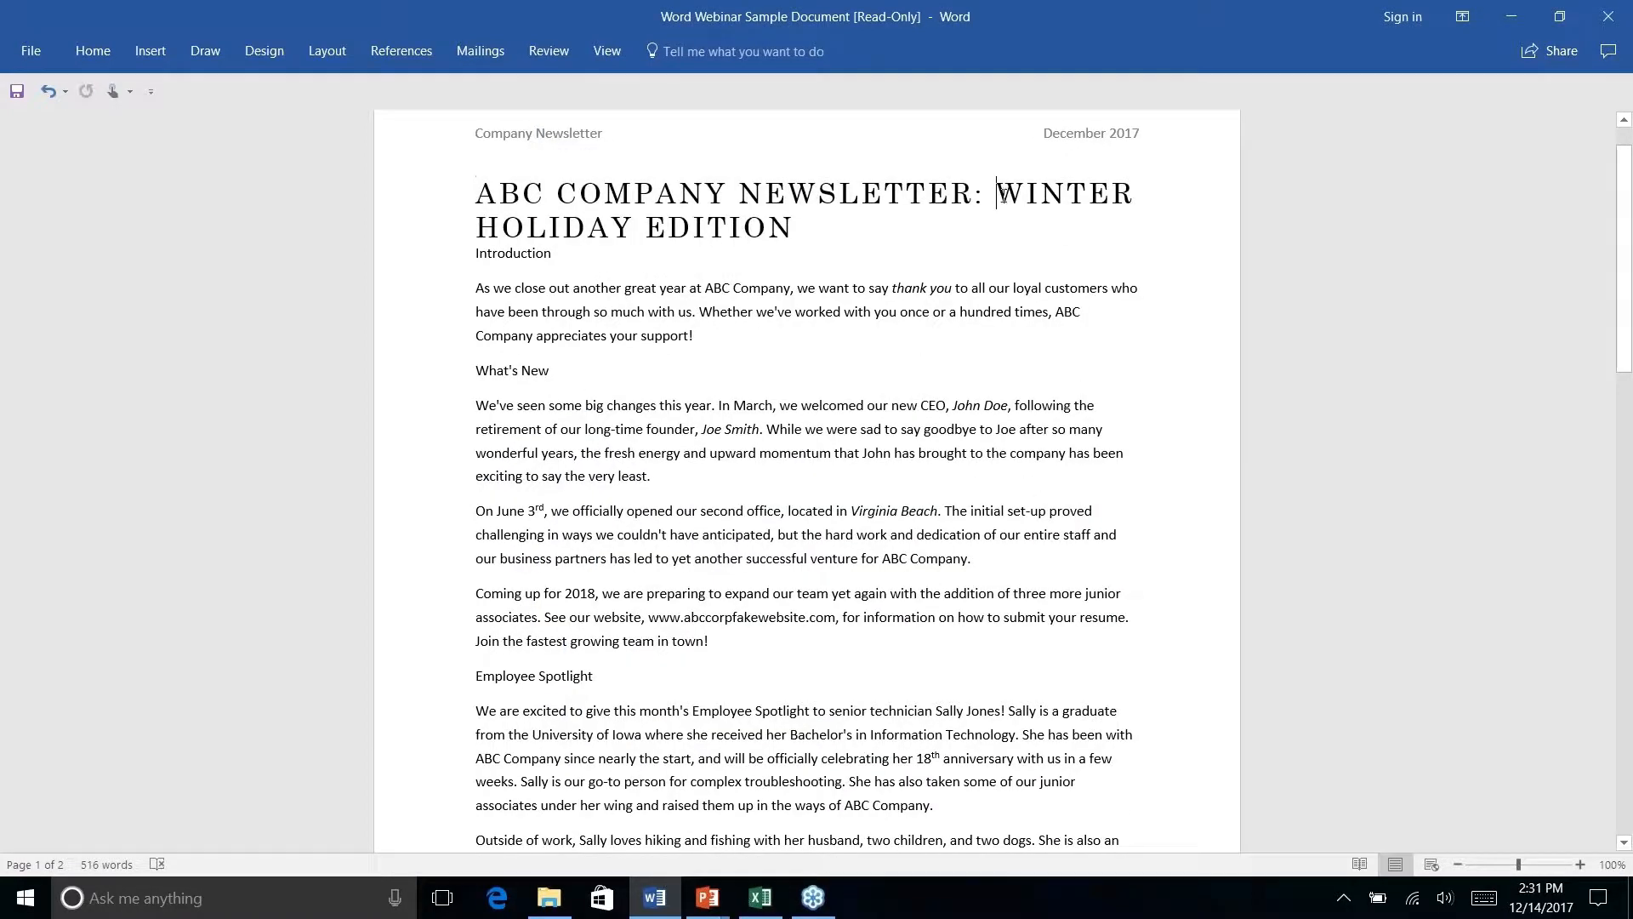
pyautogui.press('Return')
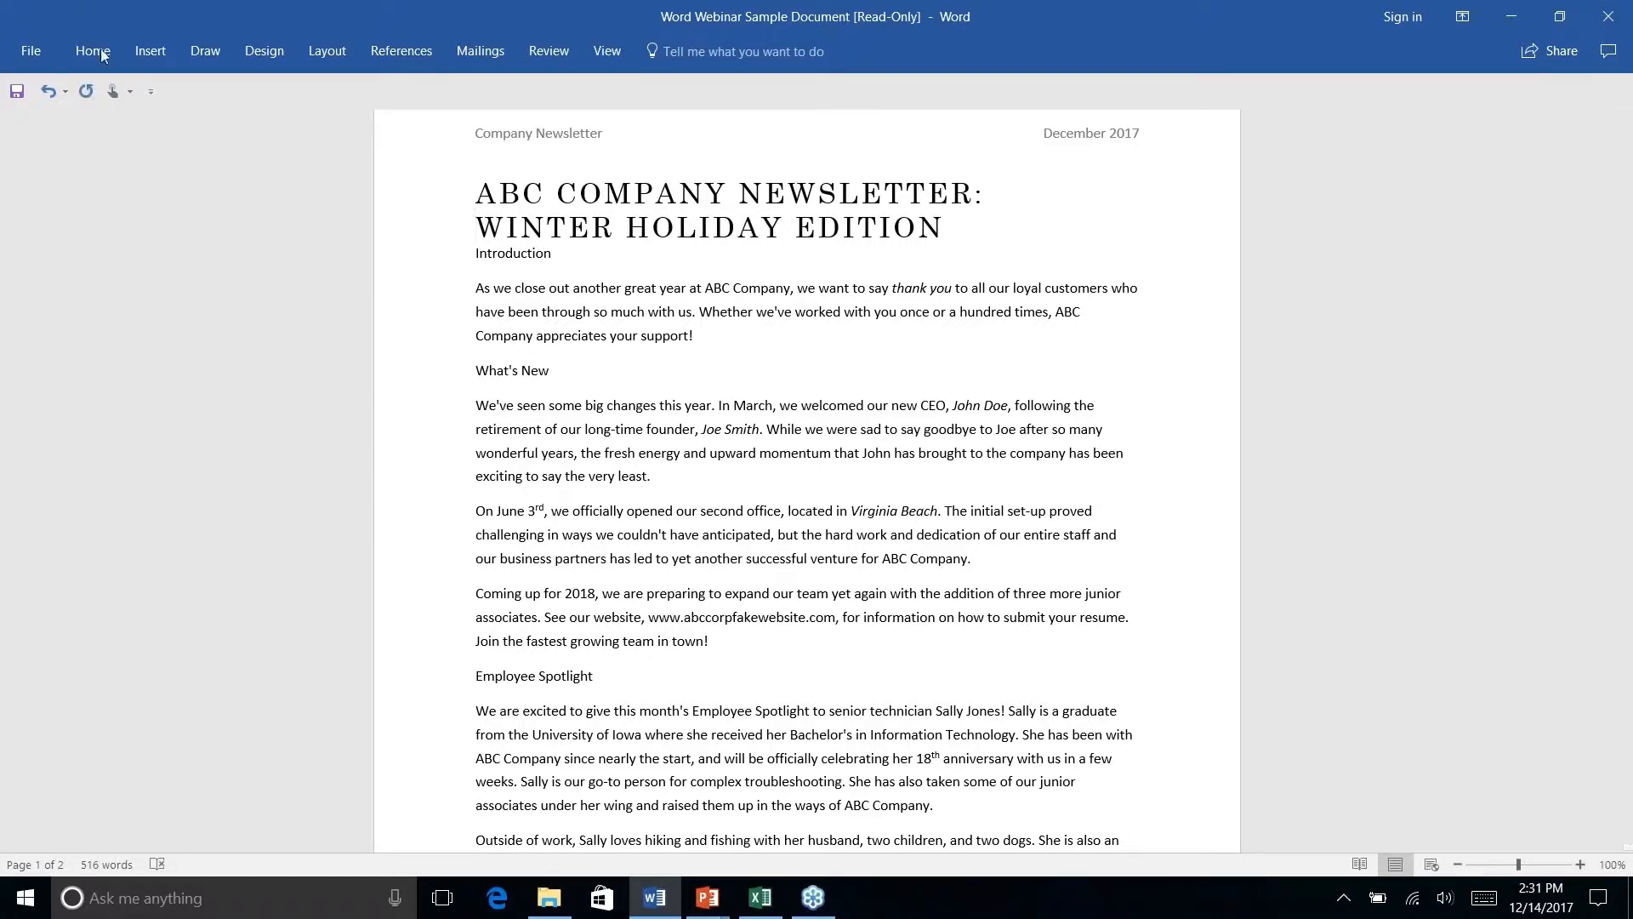
pyautogui.tripleClick(487, 254)
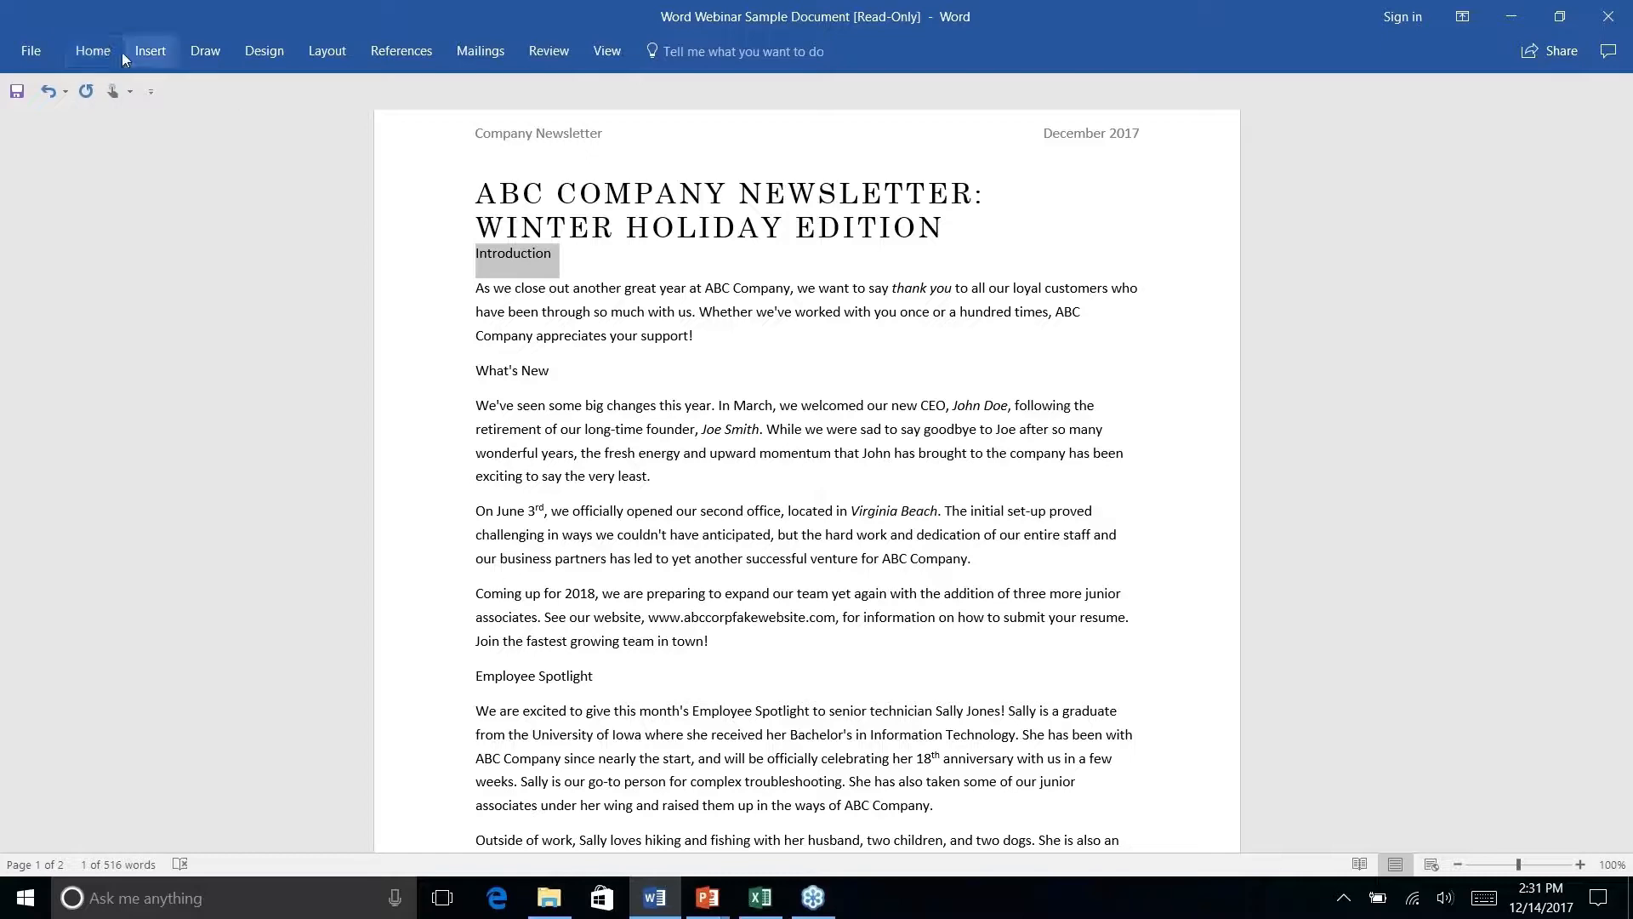
pyautogui.click(99, 53)
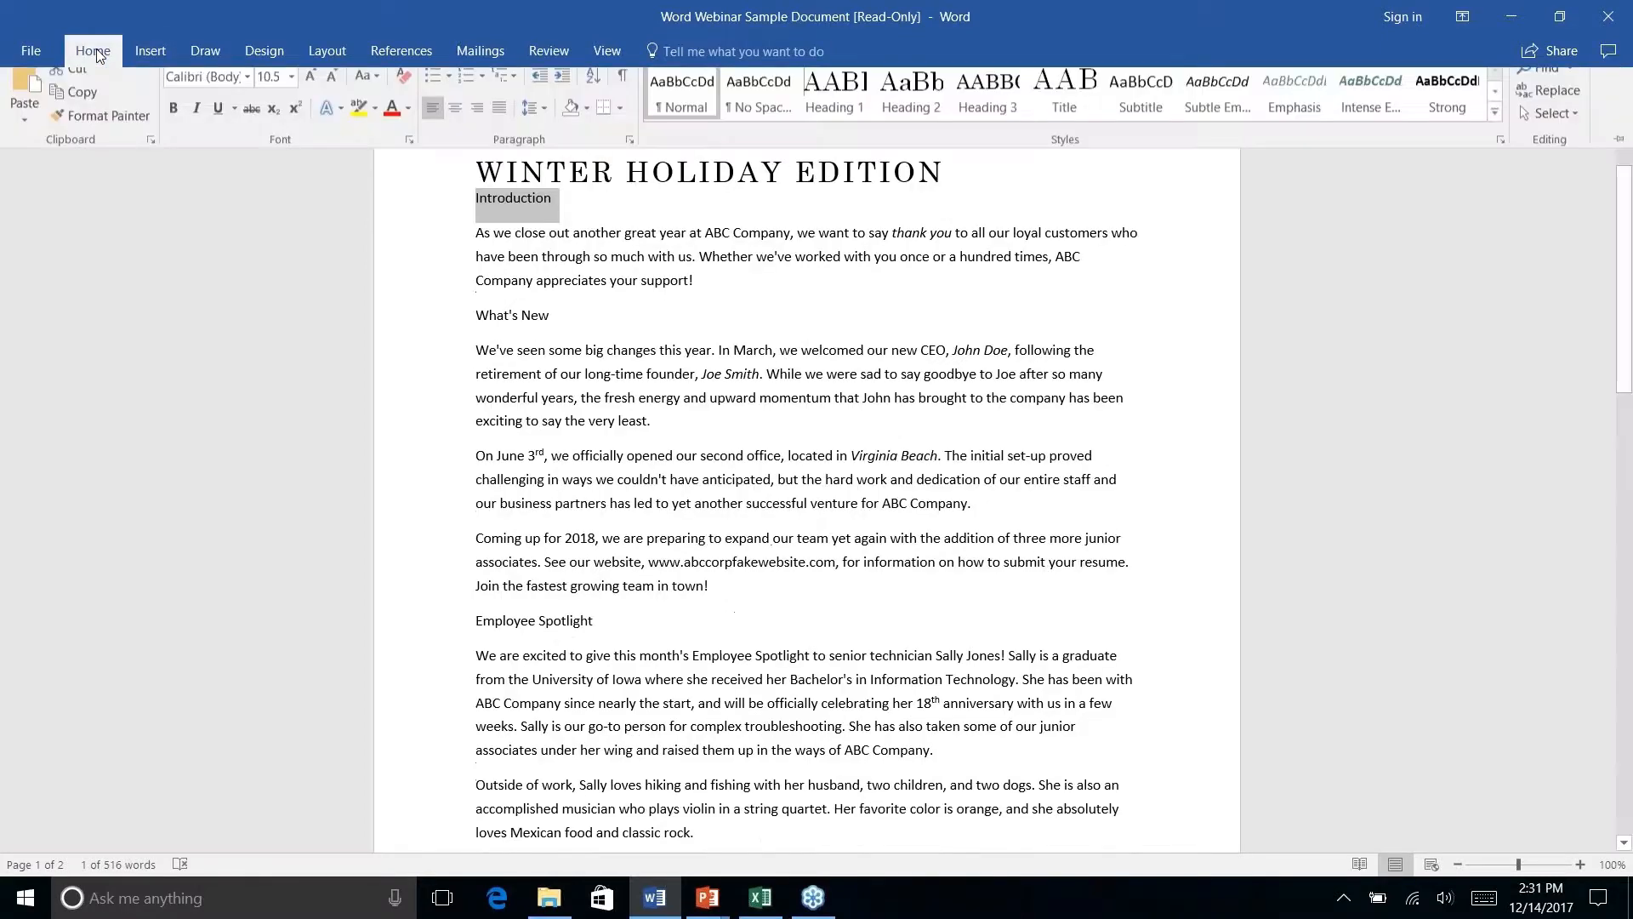
pyautogui.click(845, 106)
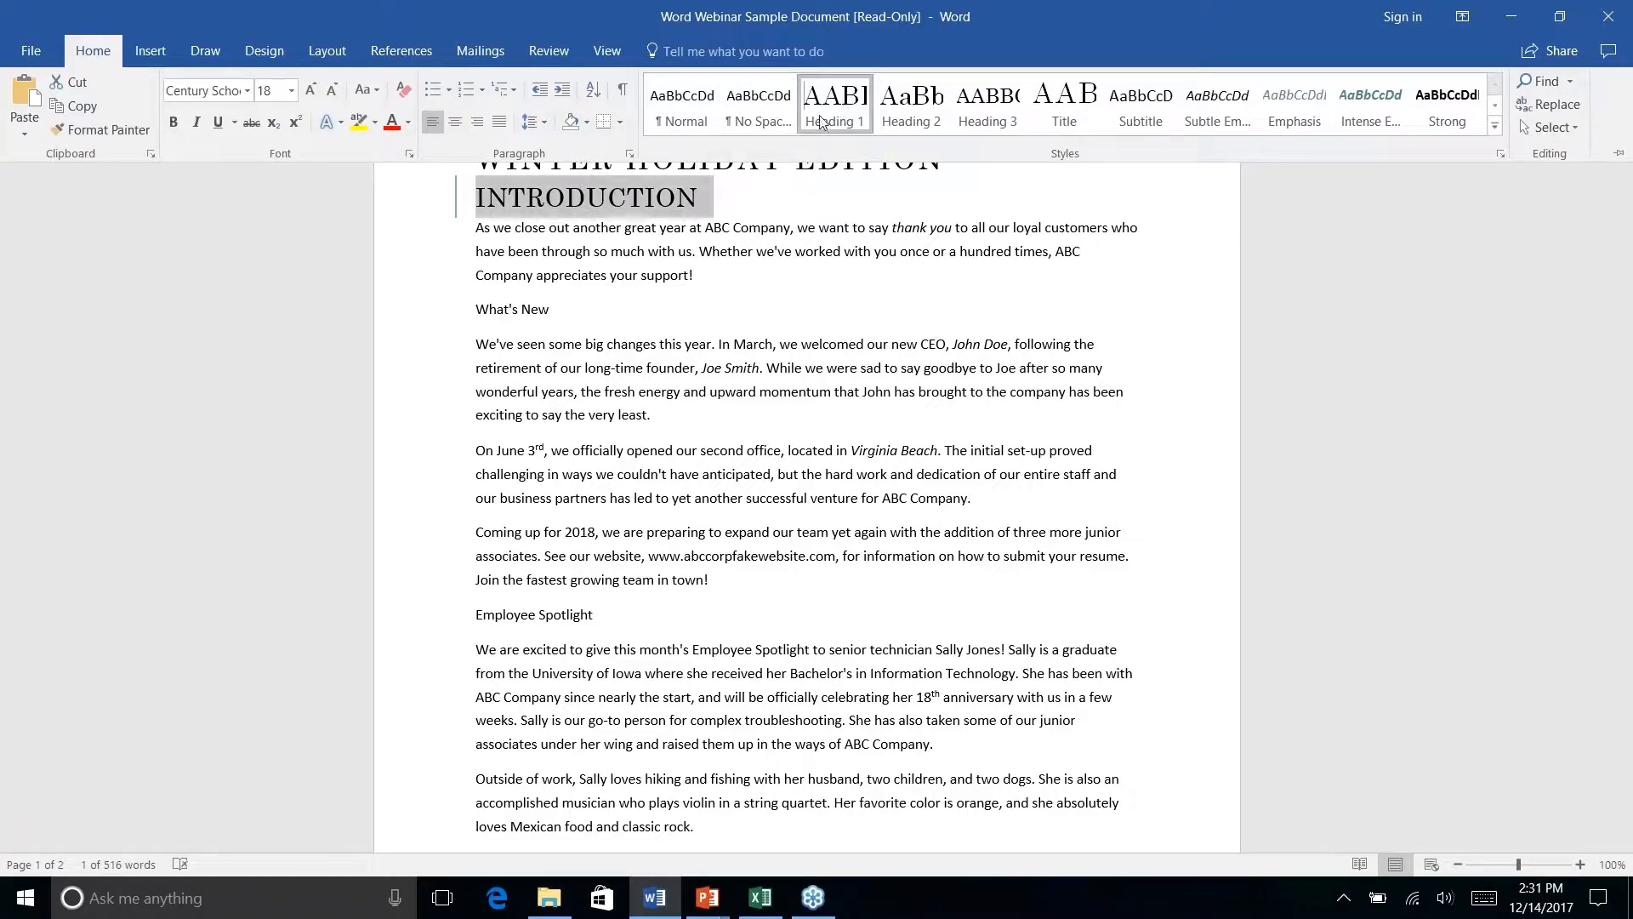
pyautogui.doubleClick(93, 50)
# - Apply the Heading 2 style to the "What's New" line
pyautogui.doubleClick(535, 310)
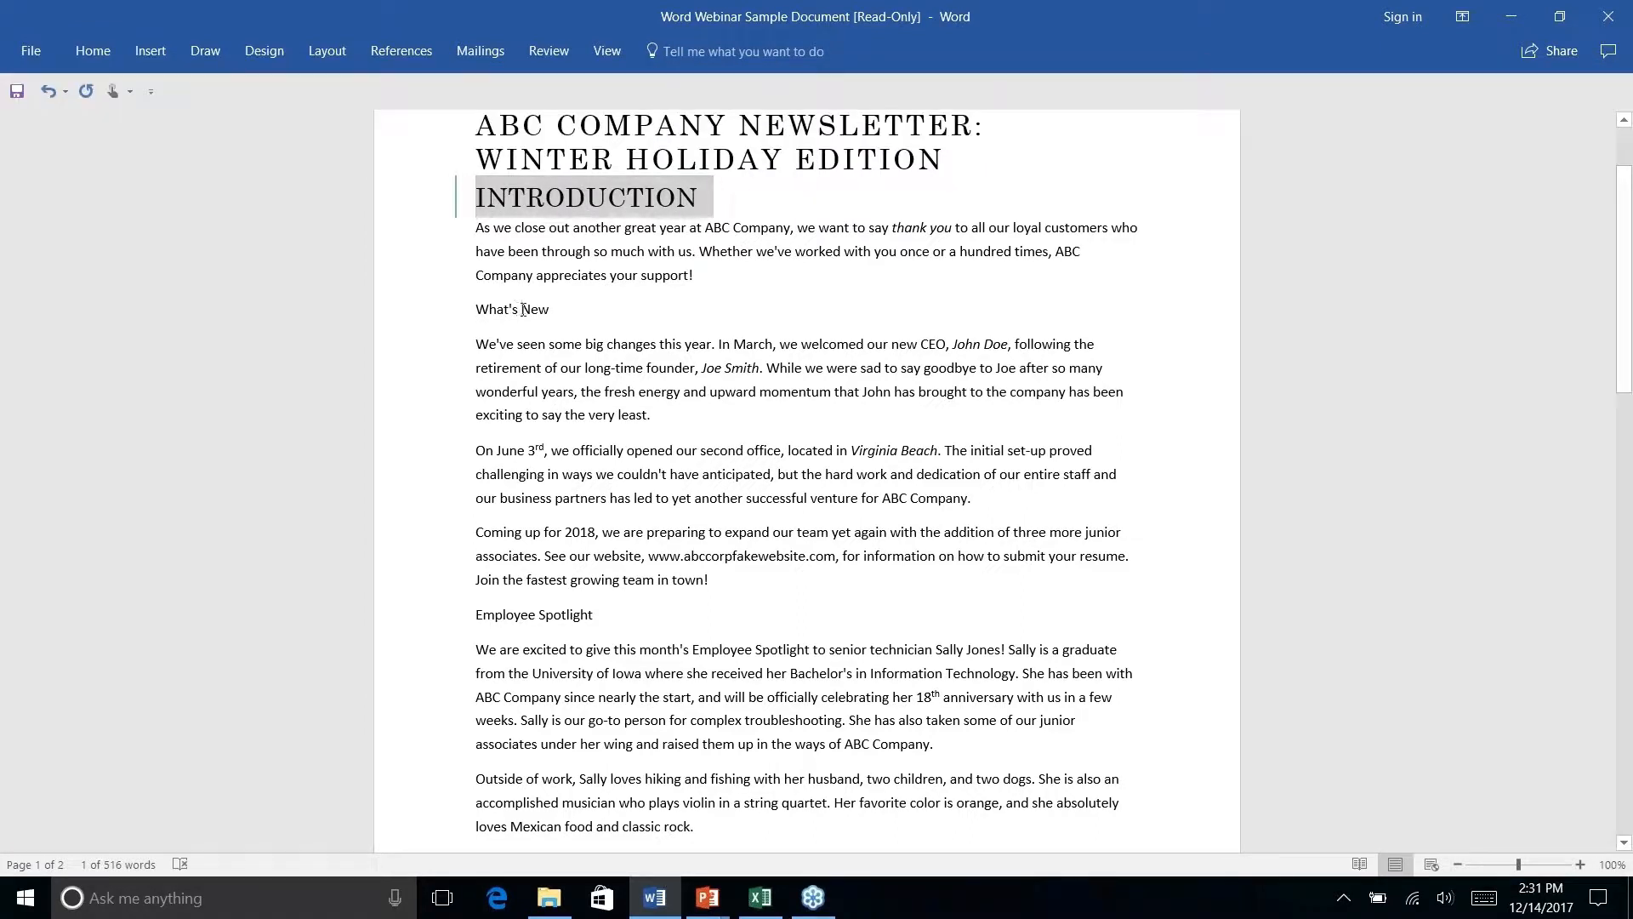
pyautogui.click(551, 311)
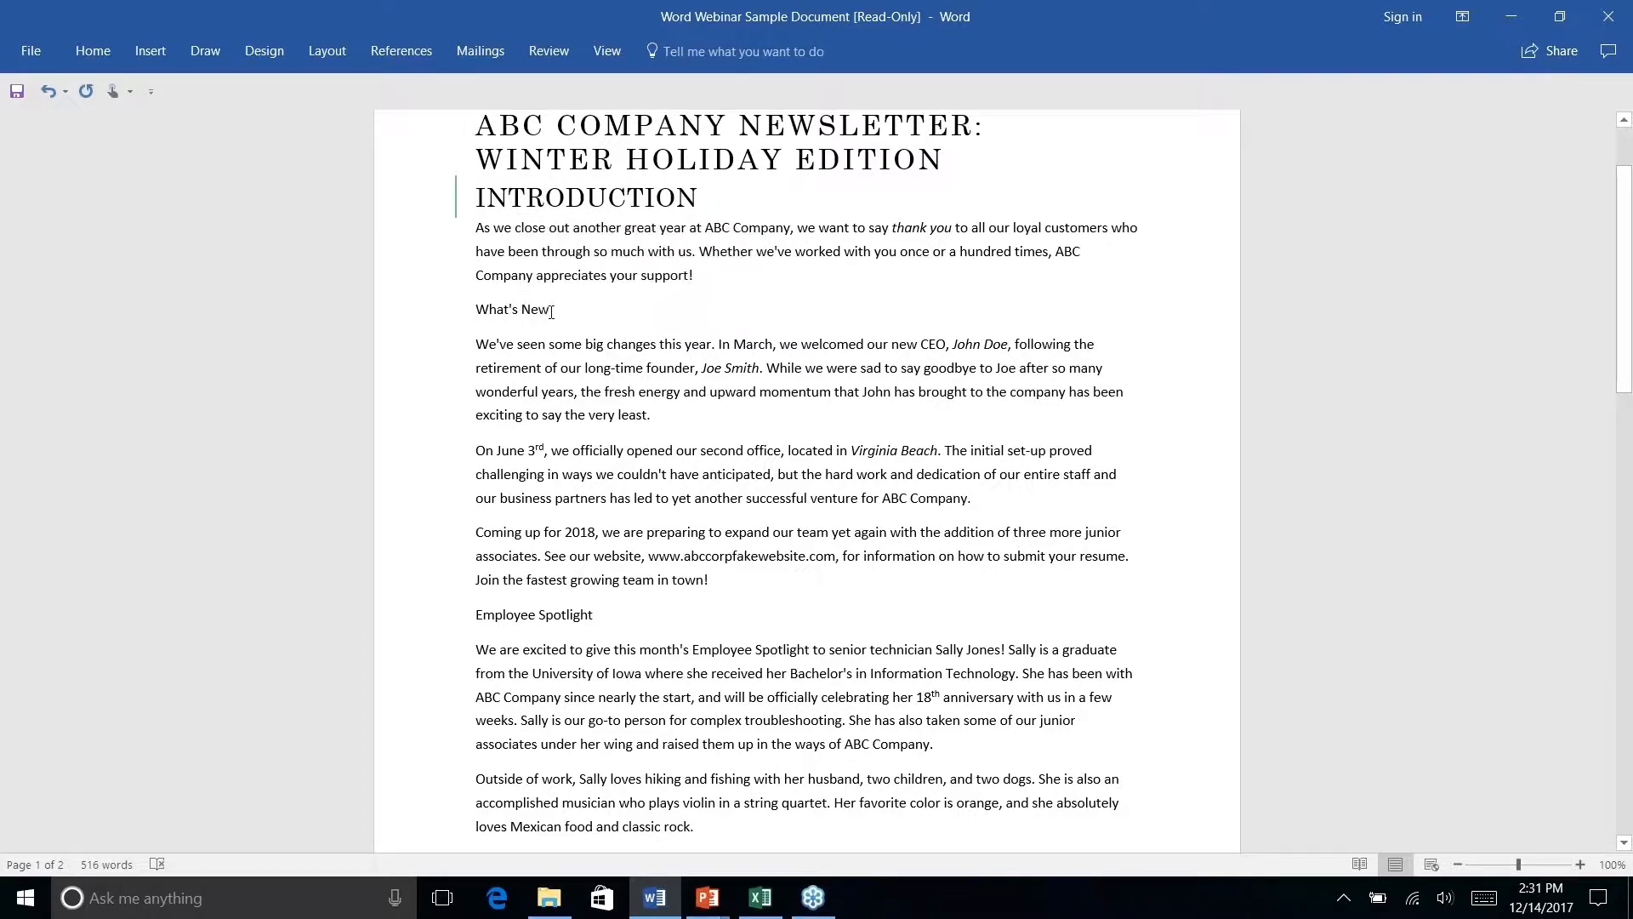
pyautogui.moveTo(553, 311); pyautogui.dragTo(448, 305)
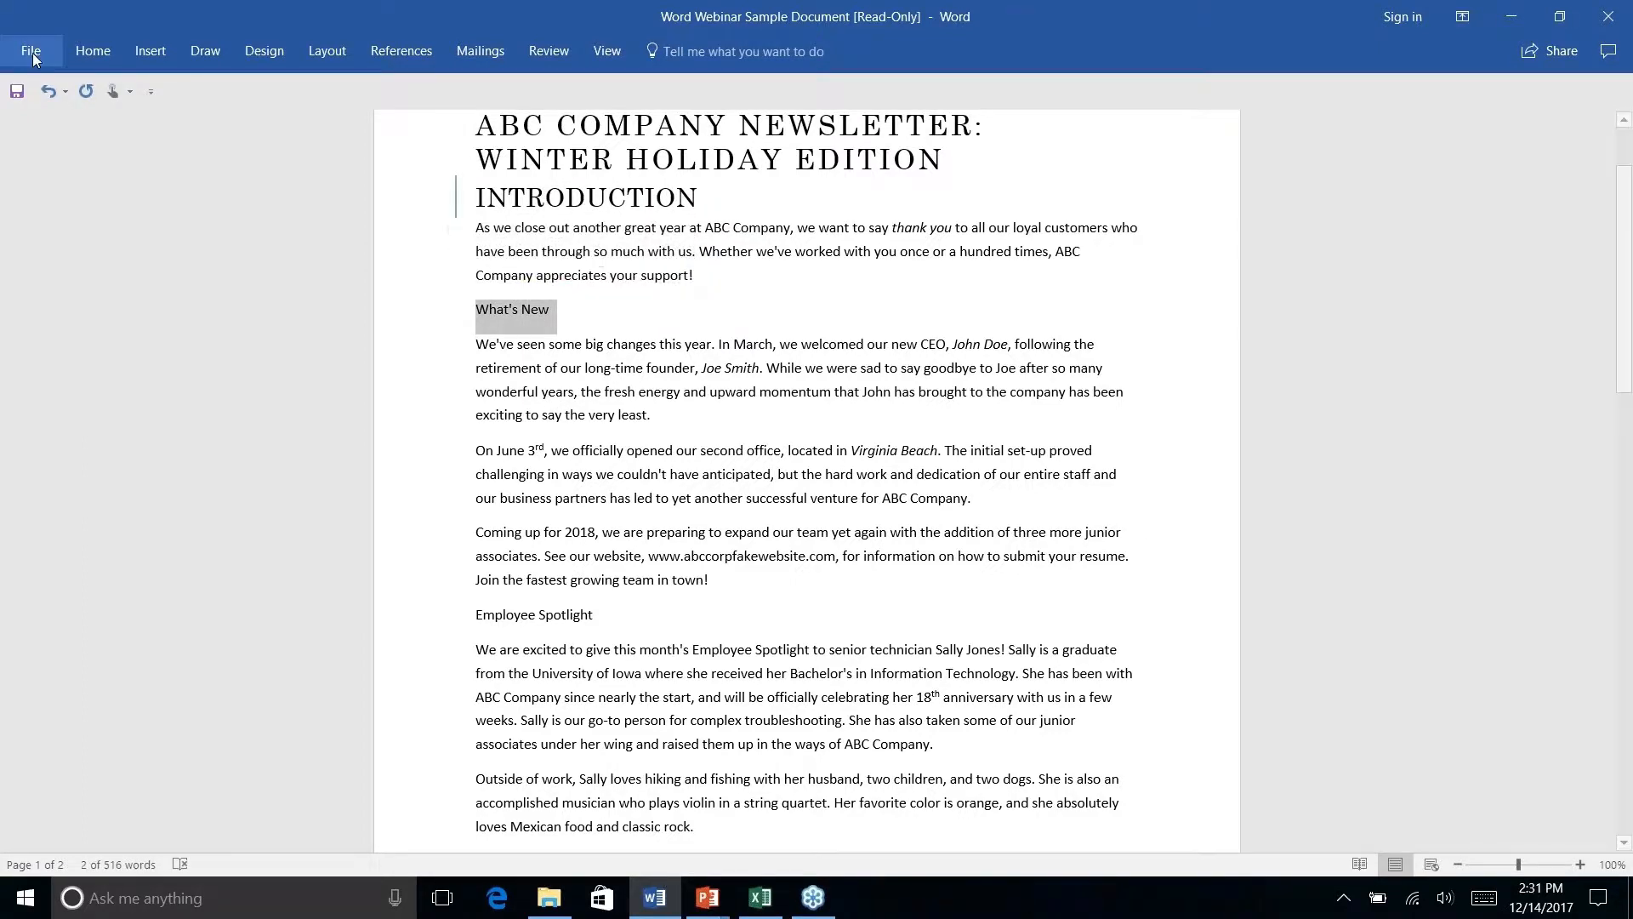
pyautogui.click(95, 51)
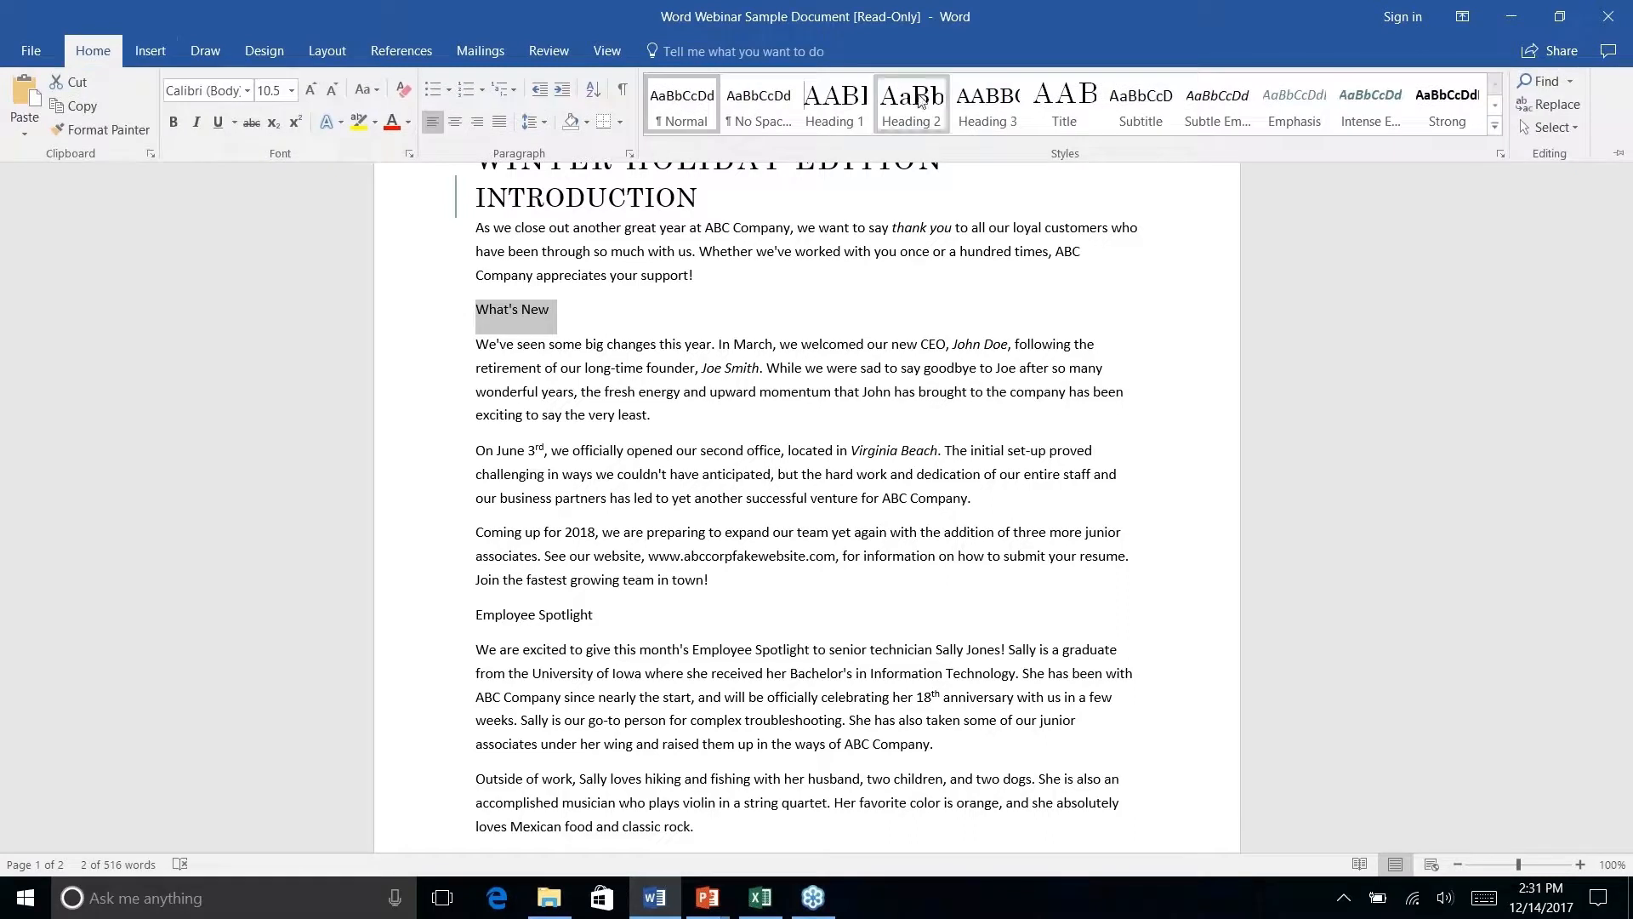
pyautogui.click(908, 103)
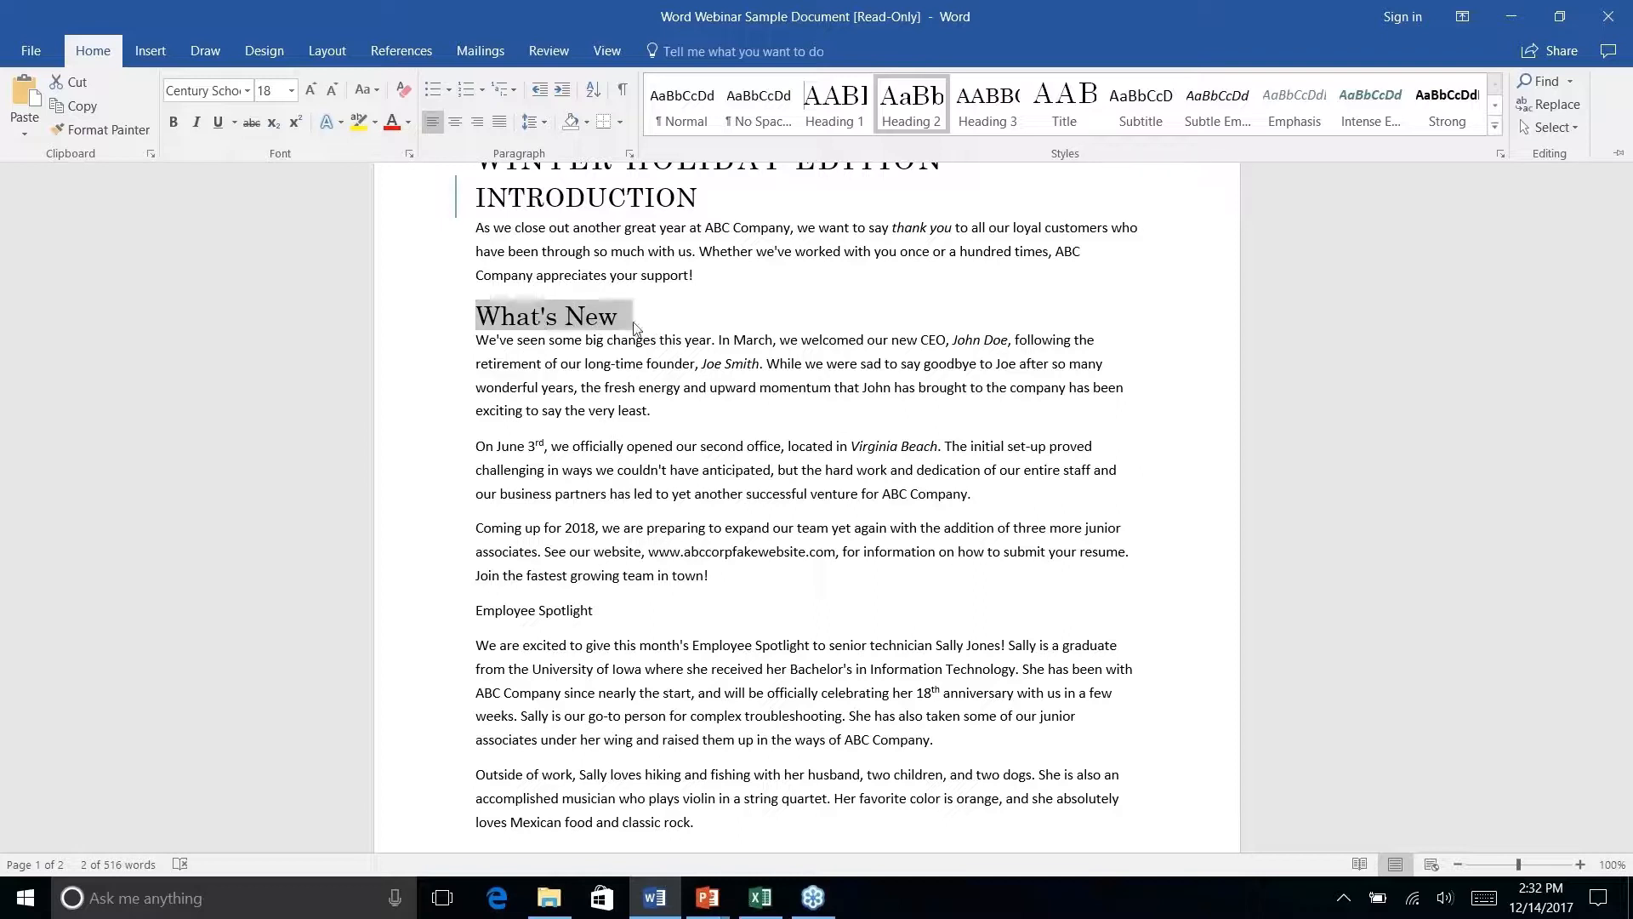
# - Apply the Heading 1 style to the "Employee Spotlight" line
pyautogui.click(523, 611)
pyautogui.rightClick(532, 613)
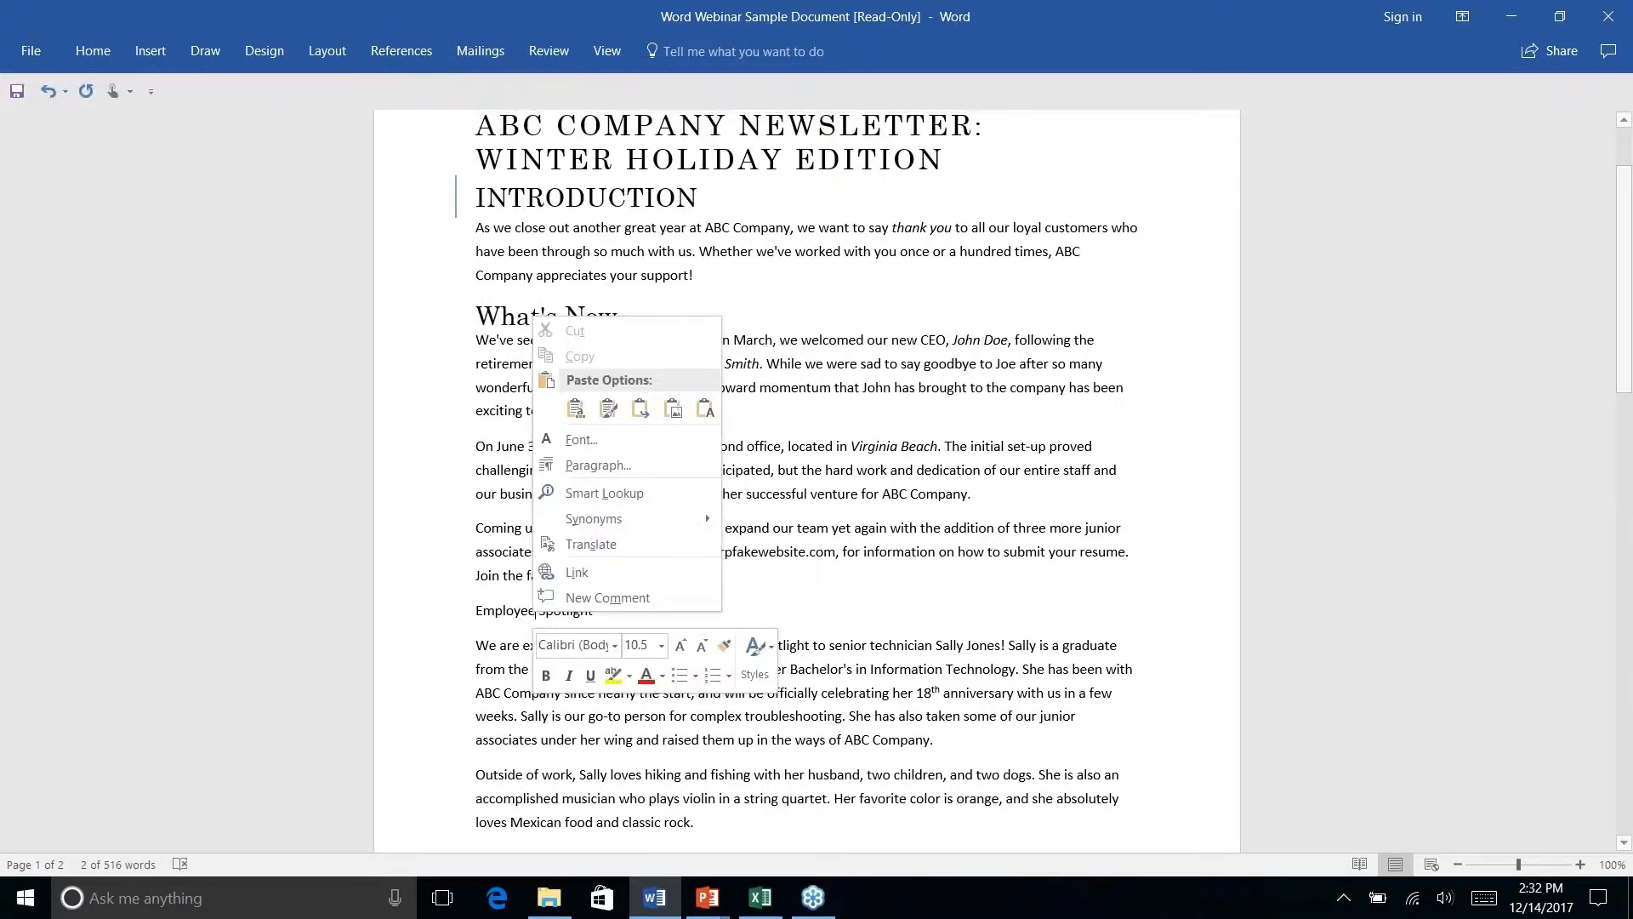
pyautogui.click(532, 612)
pyautogui.tripleClick(482, 610)
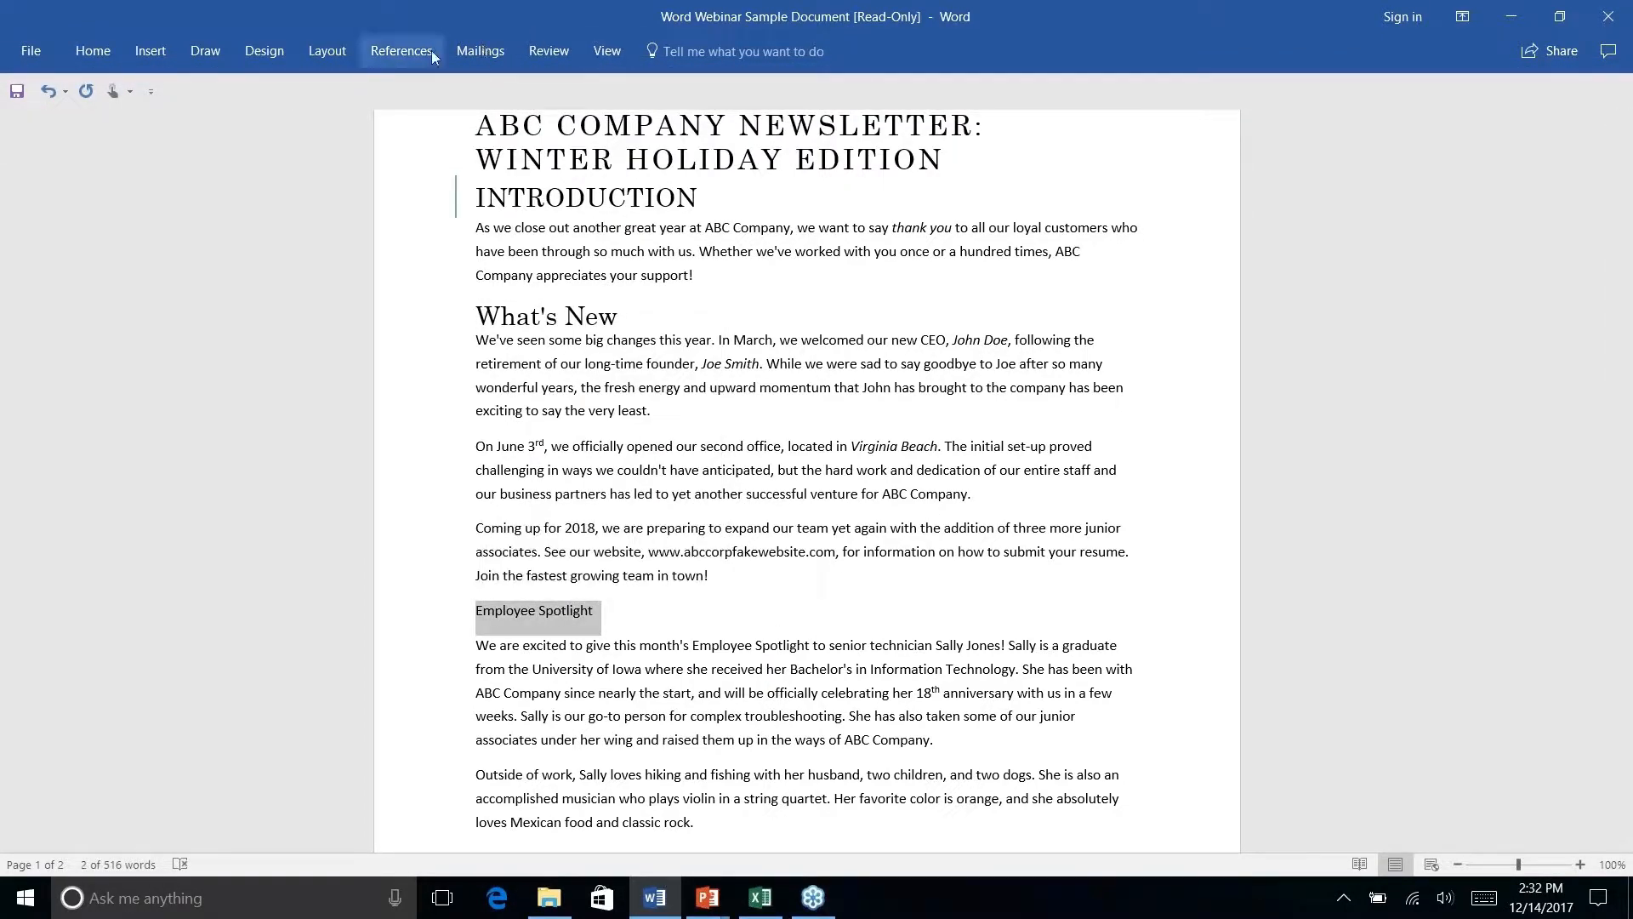
pyautogui.click(93, 51)
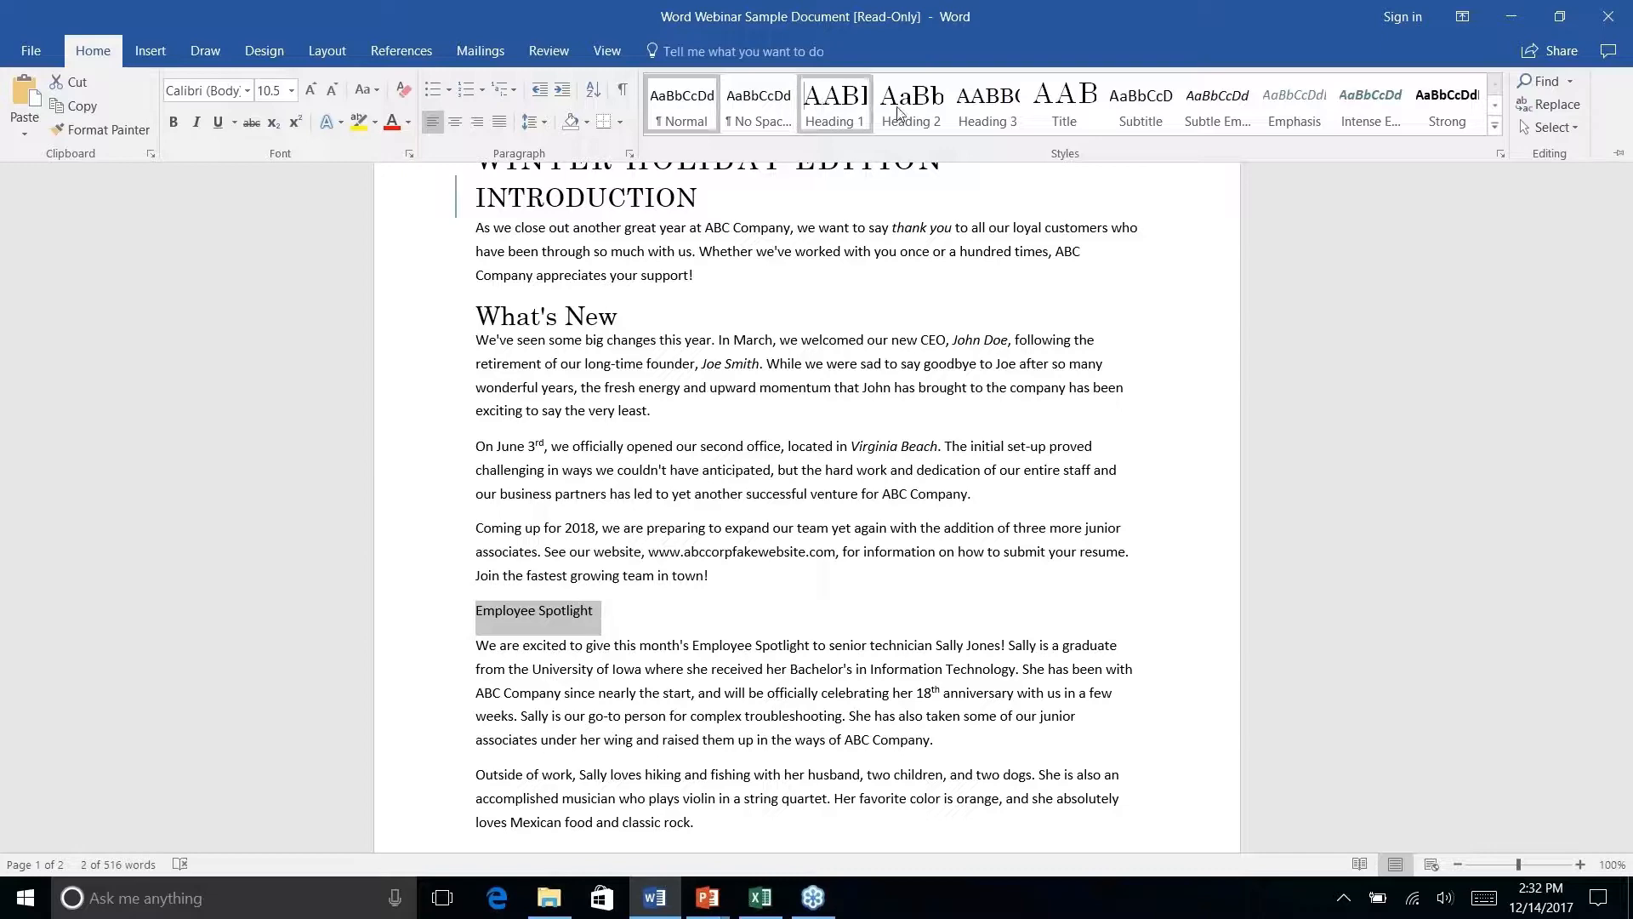
pyautogui.click(840, 115)
# - Apply the Heading 1 style to the "History Lesson" line
pyautogui.scroll(-6, 495, 522)
pyautogui.tripleClick(495, 522)
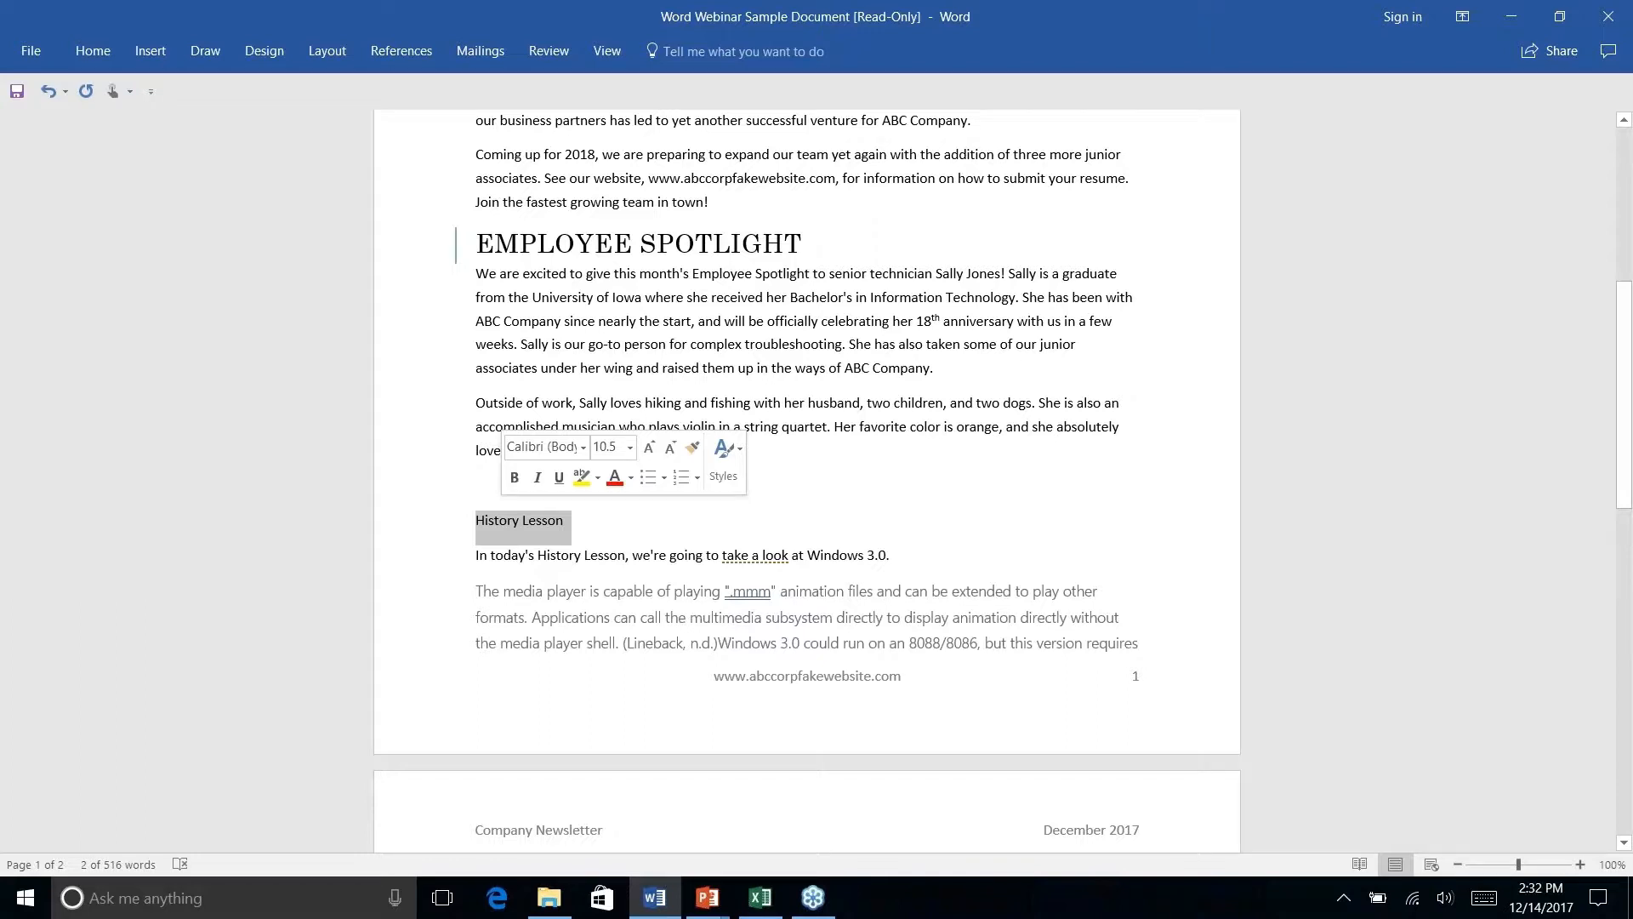
pyautogui.click(93, 51)
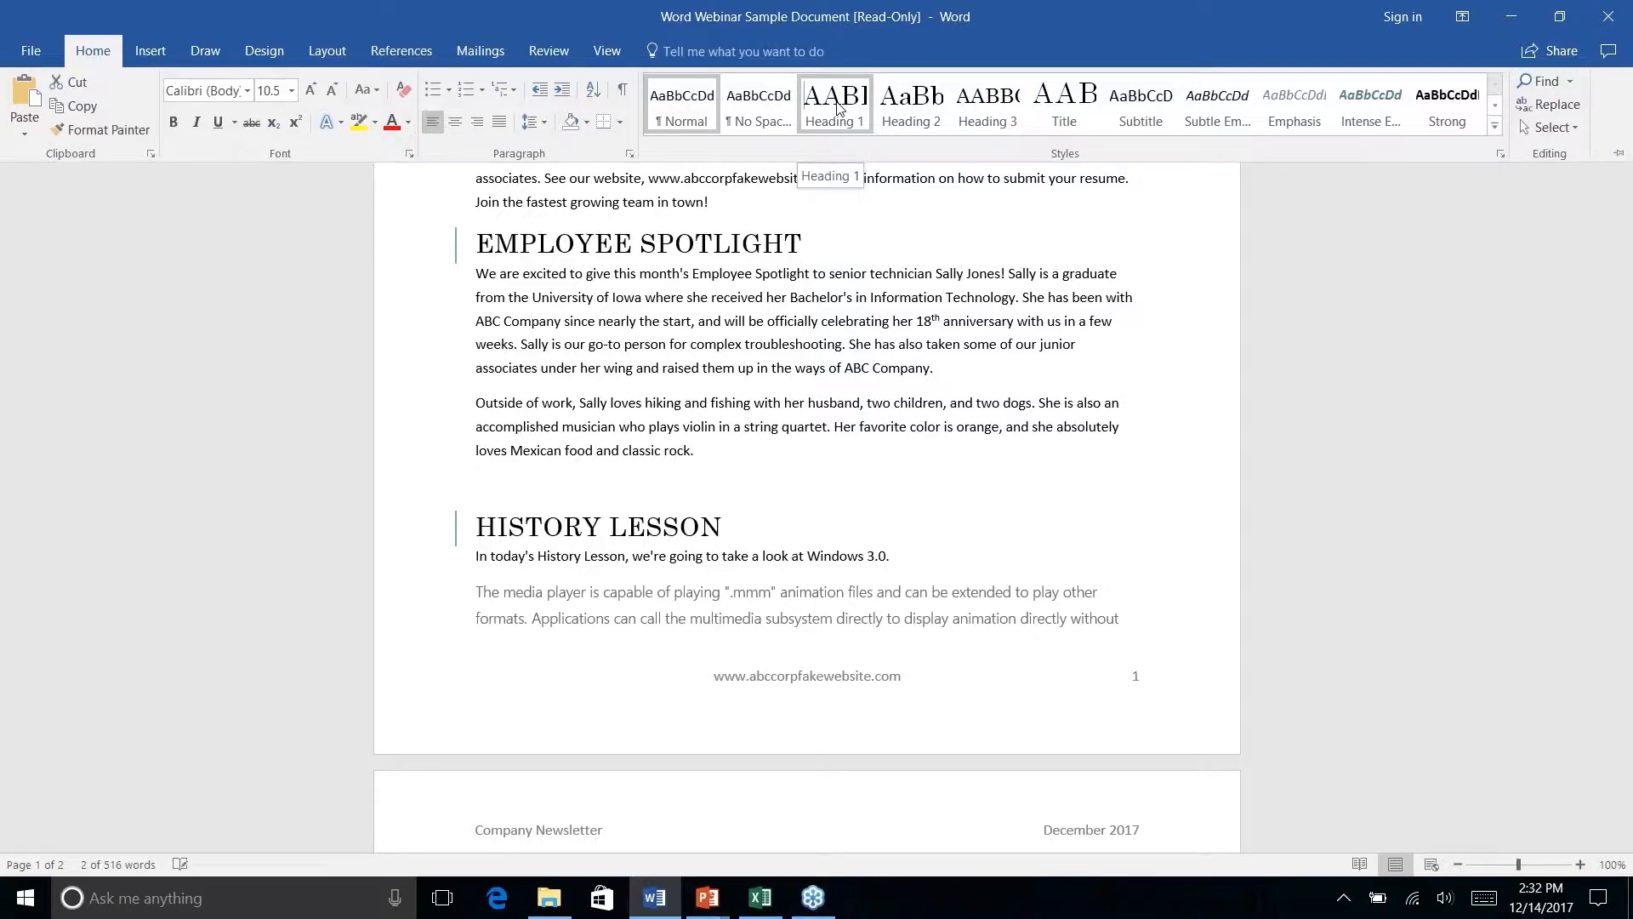
pyautogui.click(838, 108)
# - Try to remove the extra blank space below the References bibliography on page 2
pyautogui.scroll(-8, 681, 366)
pyautogui.click(772, 364)
pyautogui.scroll(1, 773, 364)
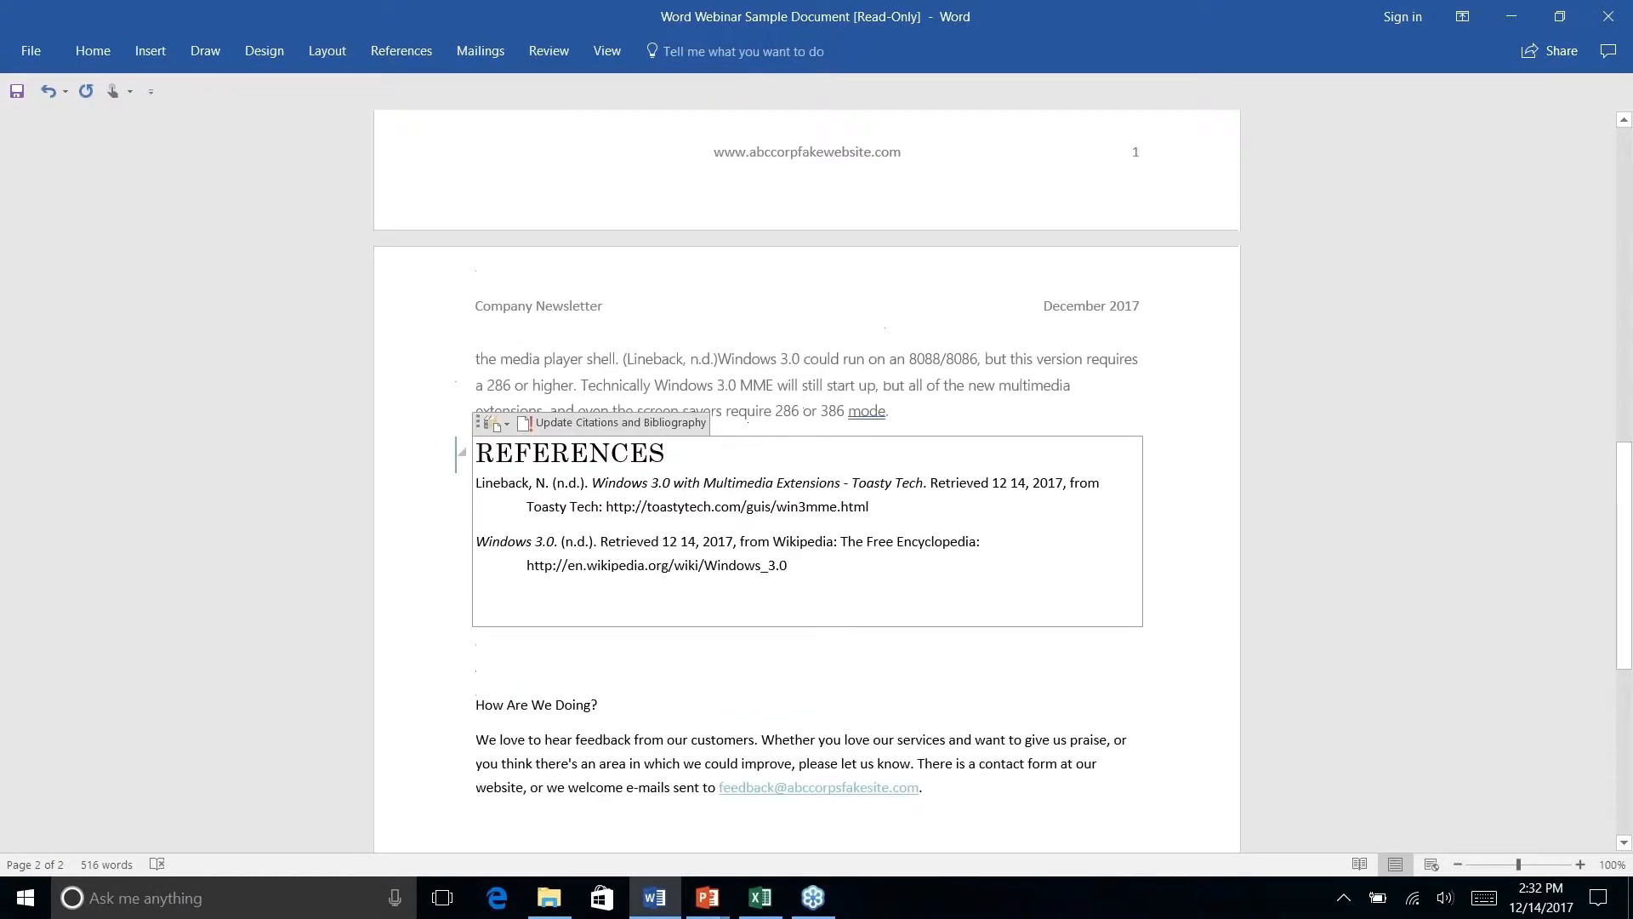
pyautogui.scroll(1, 536, 481)
pyautogui.click(78, 44)
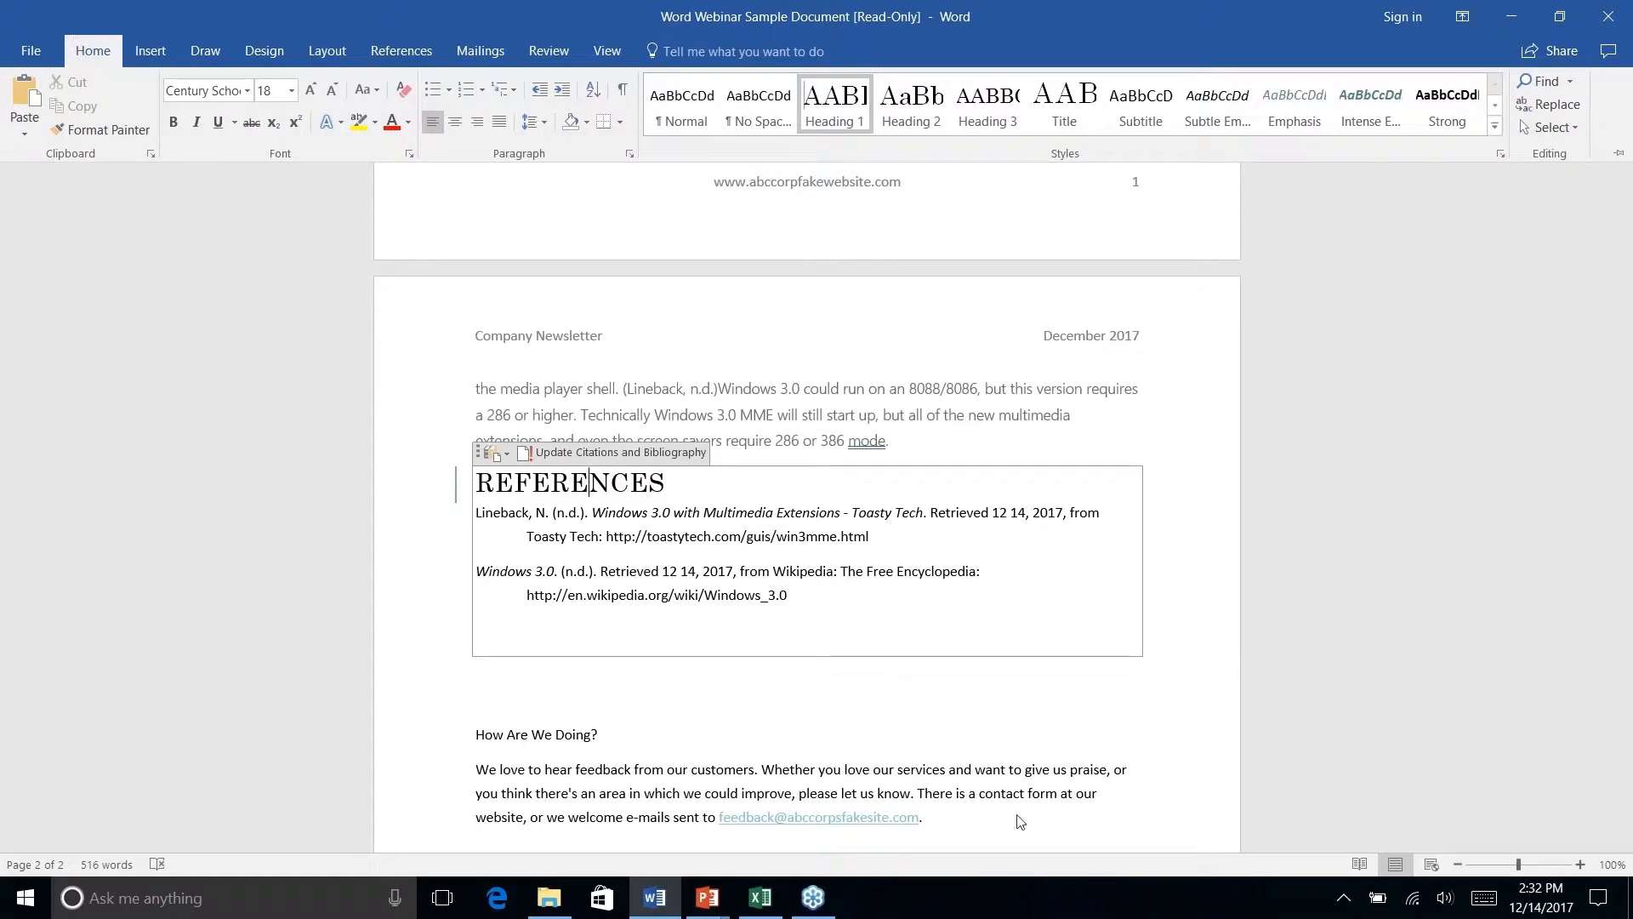
pyautogui.rightClick(822, 579)
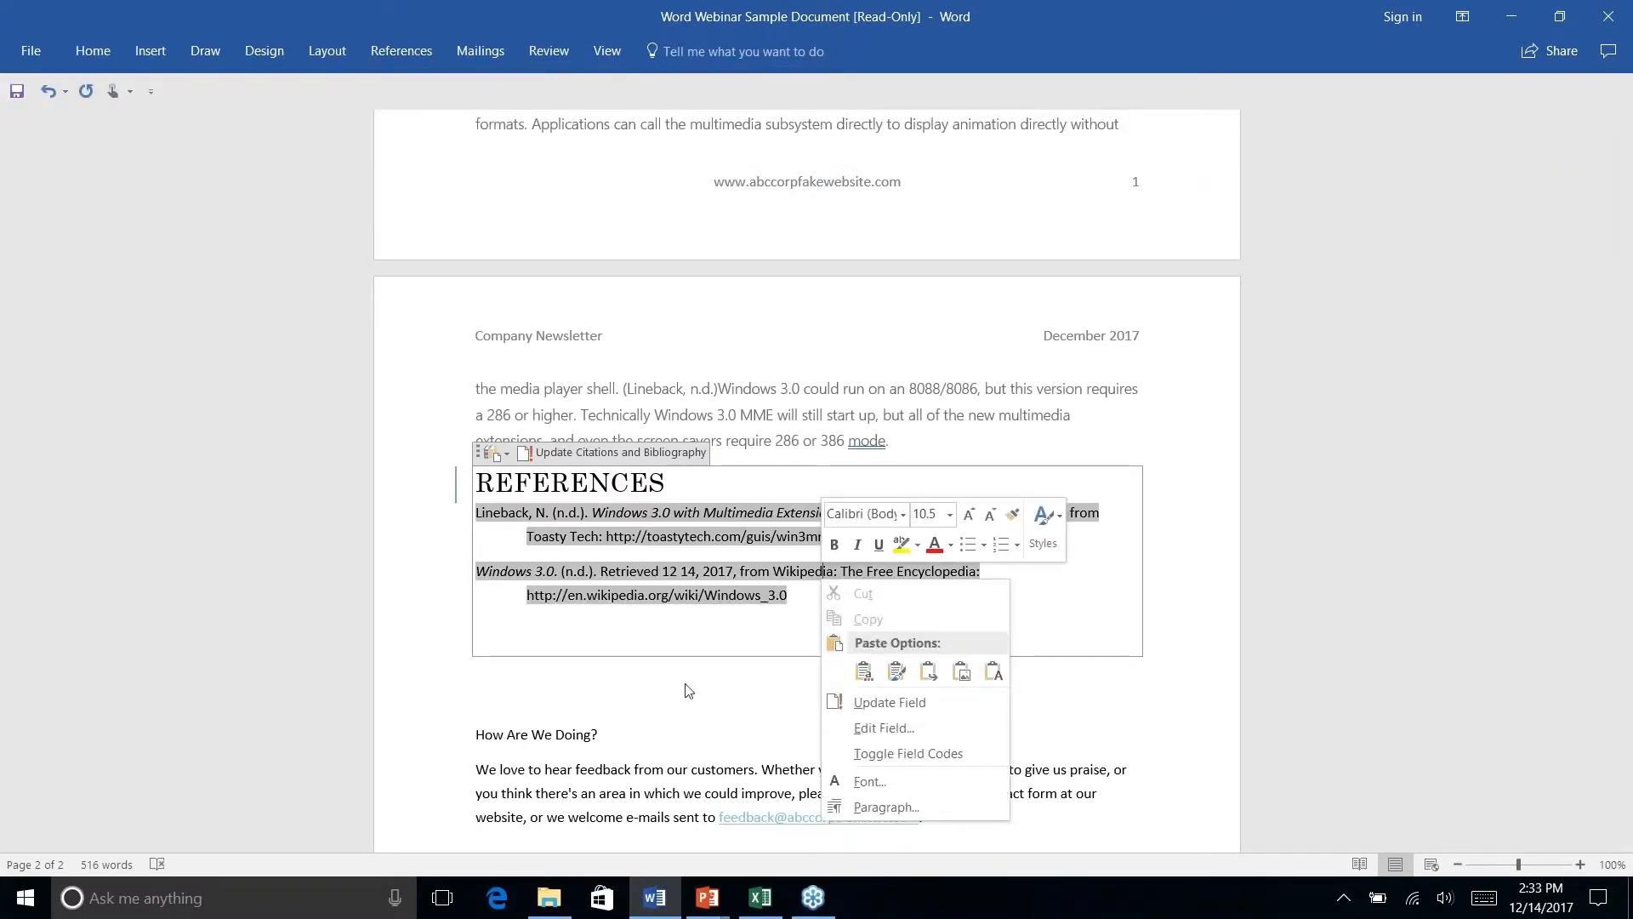
pyautogui.press('Escape')
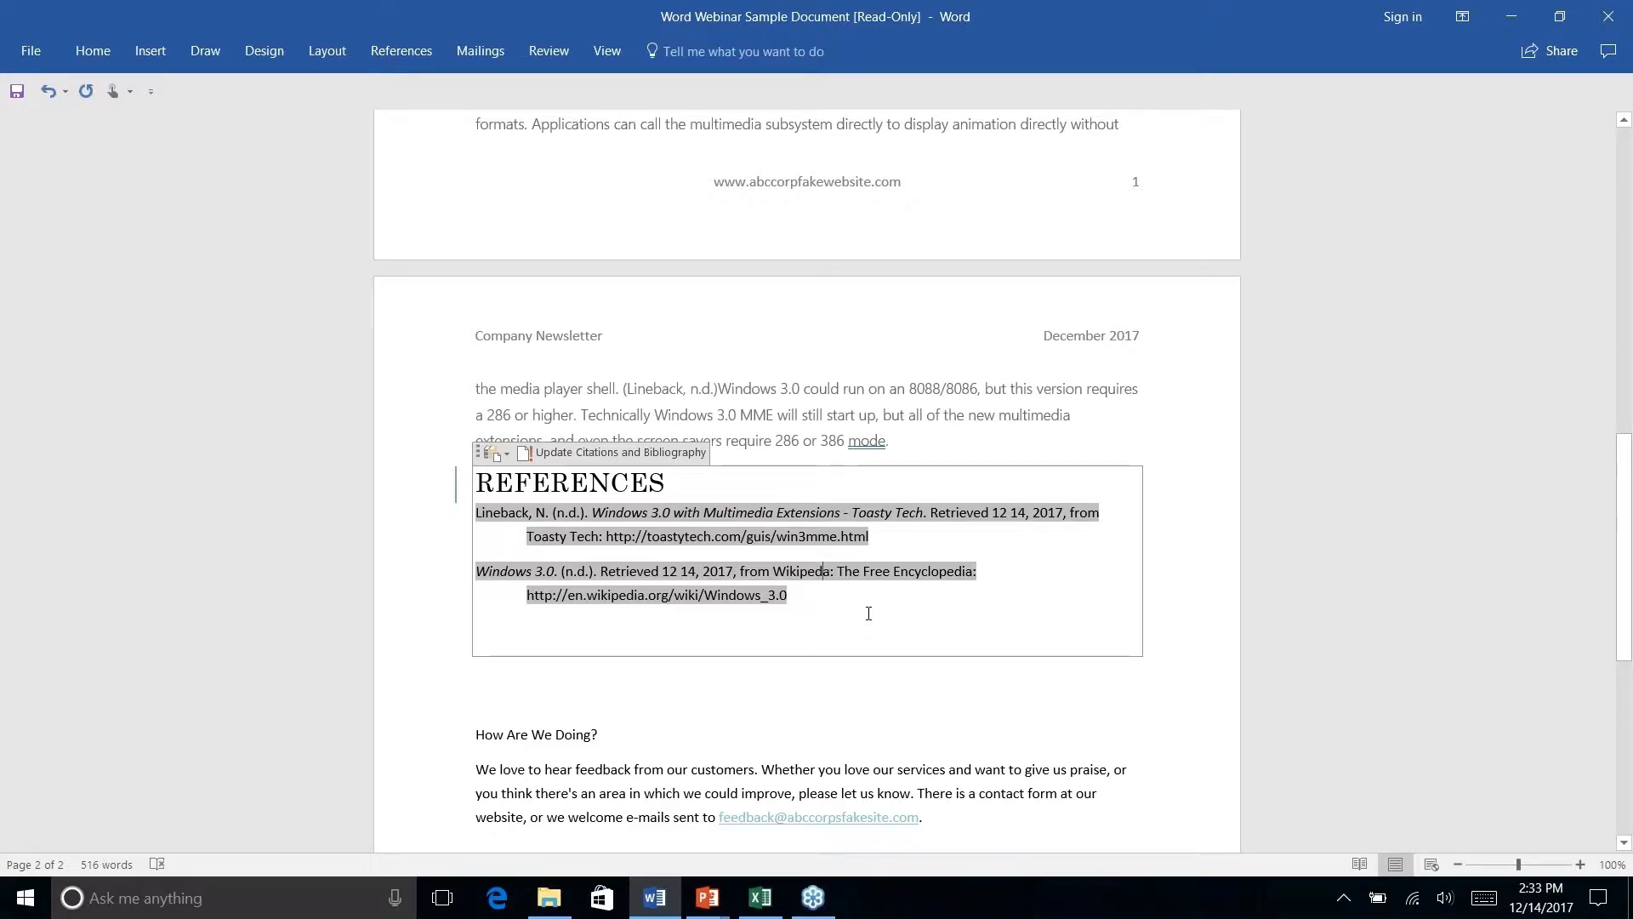
pyautogui.rightClick(987, 672)
pyautogui.press('Escape')
pyautogui.press('BackSpace')
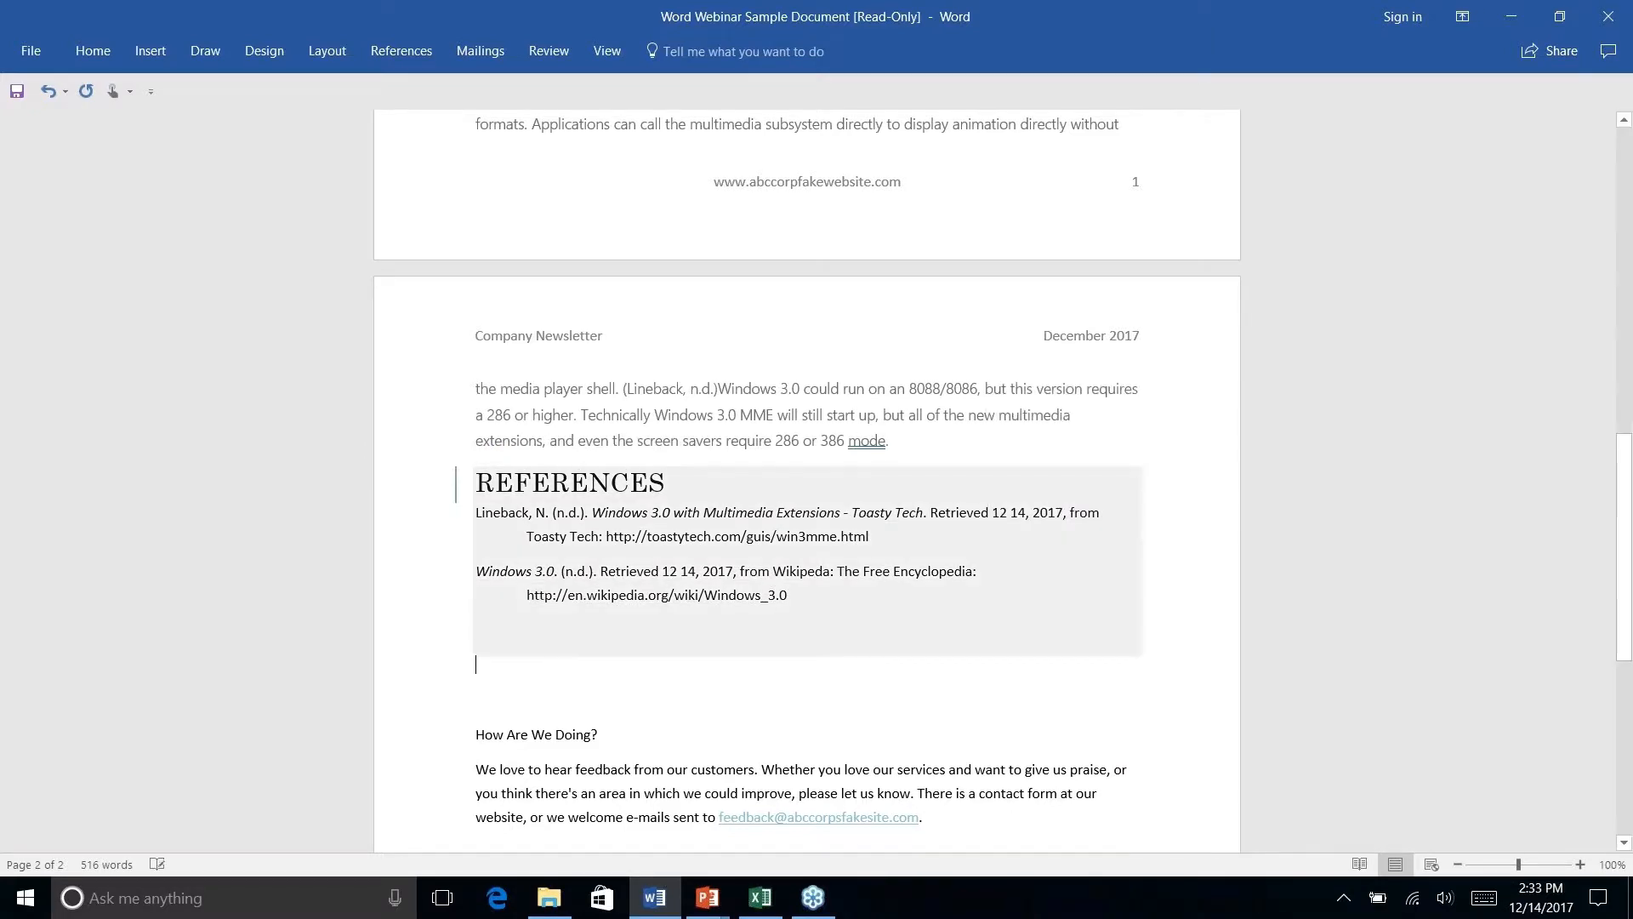
# - Delete the References section and the extra blank line below the Windows 3.0 text on page 2
pyautogui.moveTo(837, 601); pyautogui.dragTo(467, 489)
pyautogui.press('Delete')
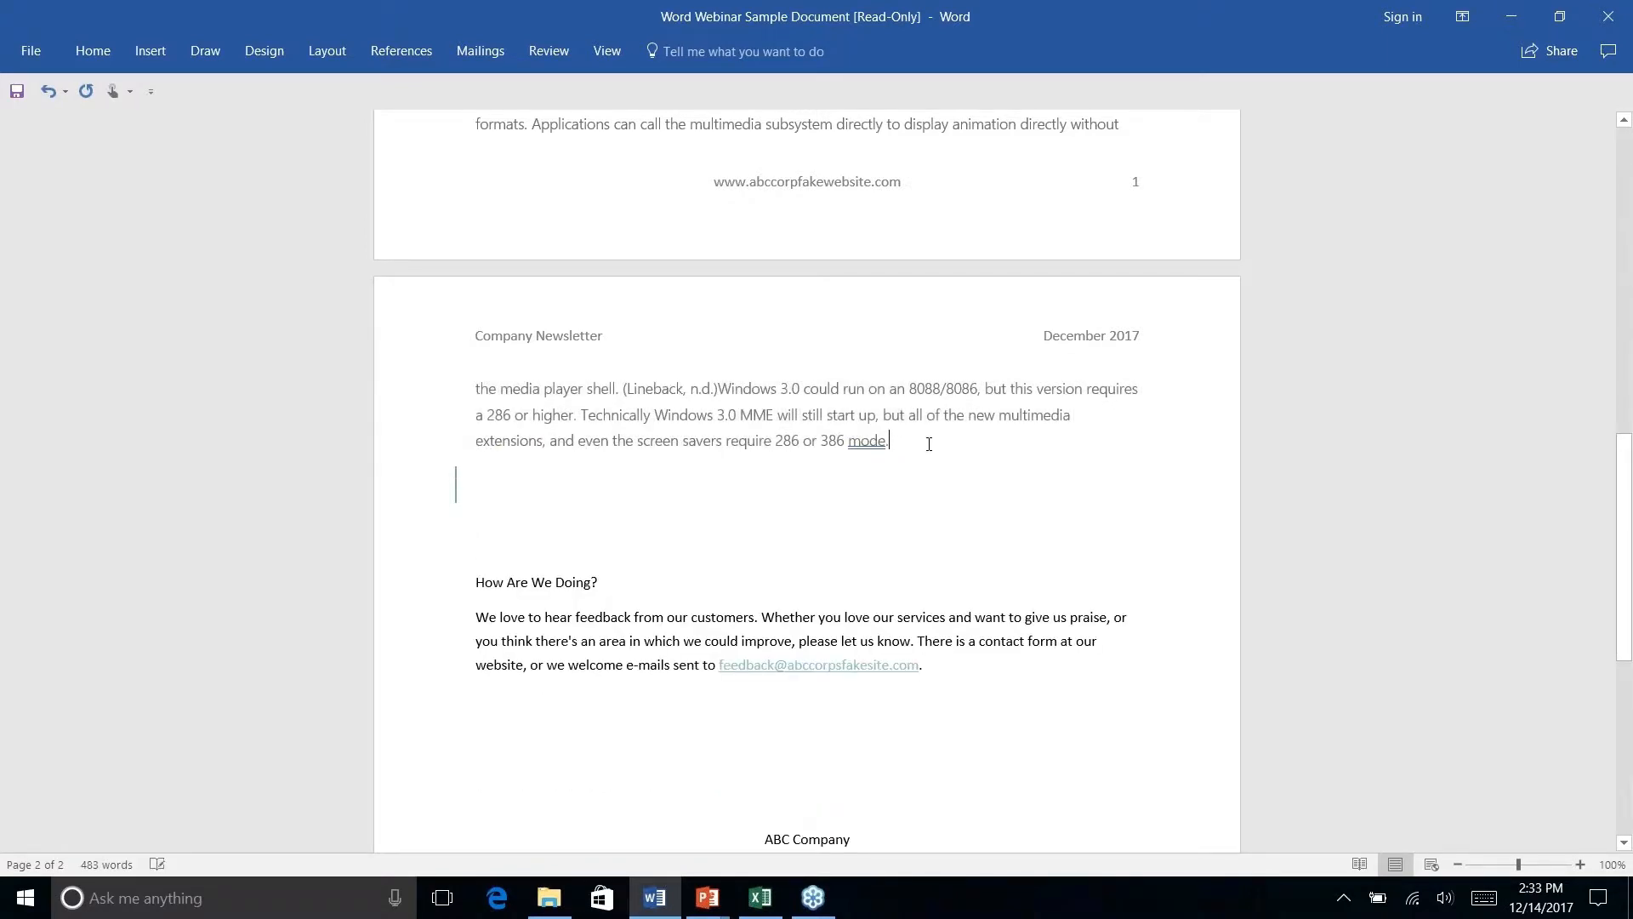
pyautogui.press('Delete')
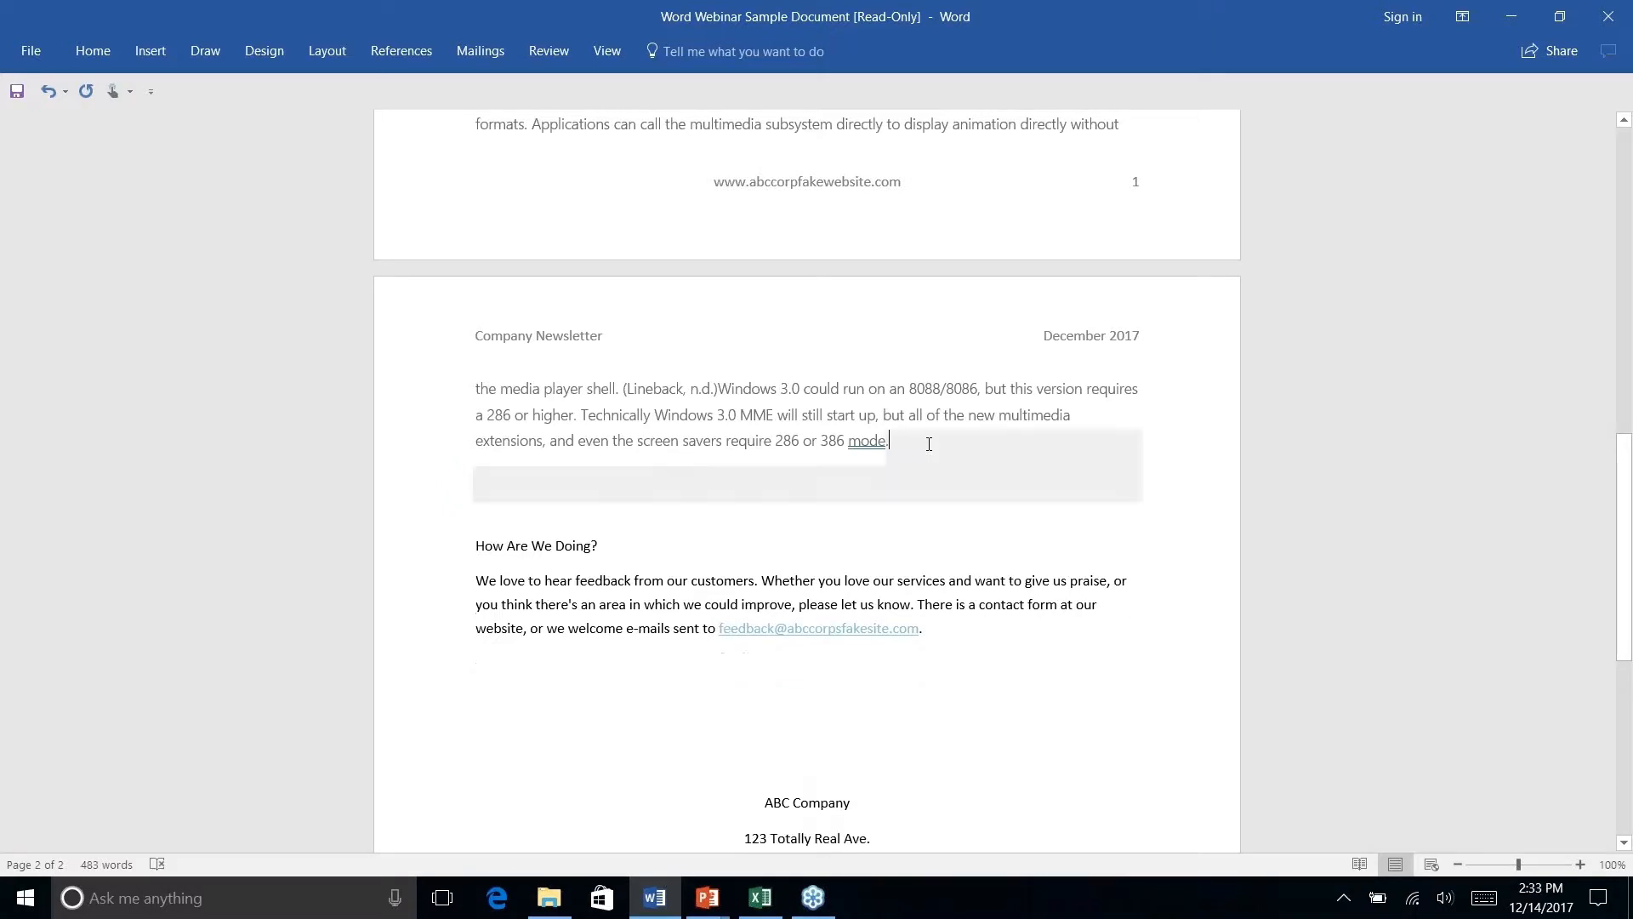
pyautogui.press('Down')
pyautogui.press('Down')
pyautogui.press('Down')
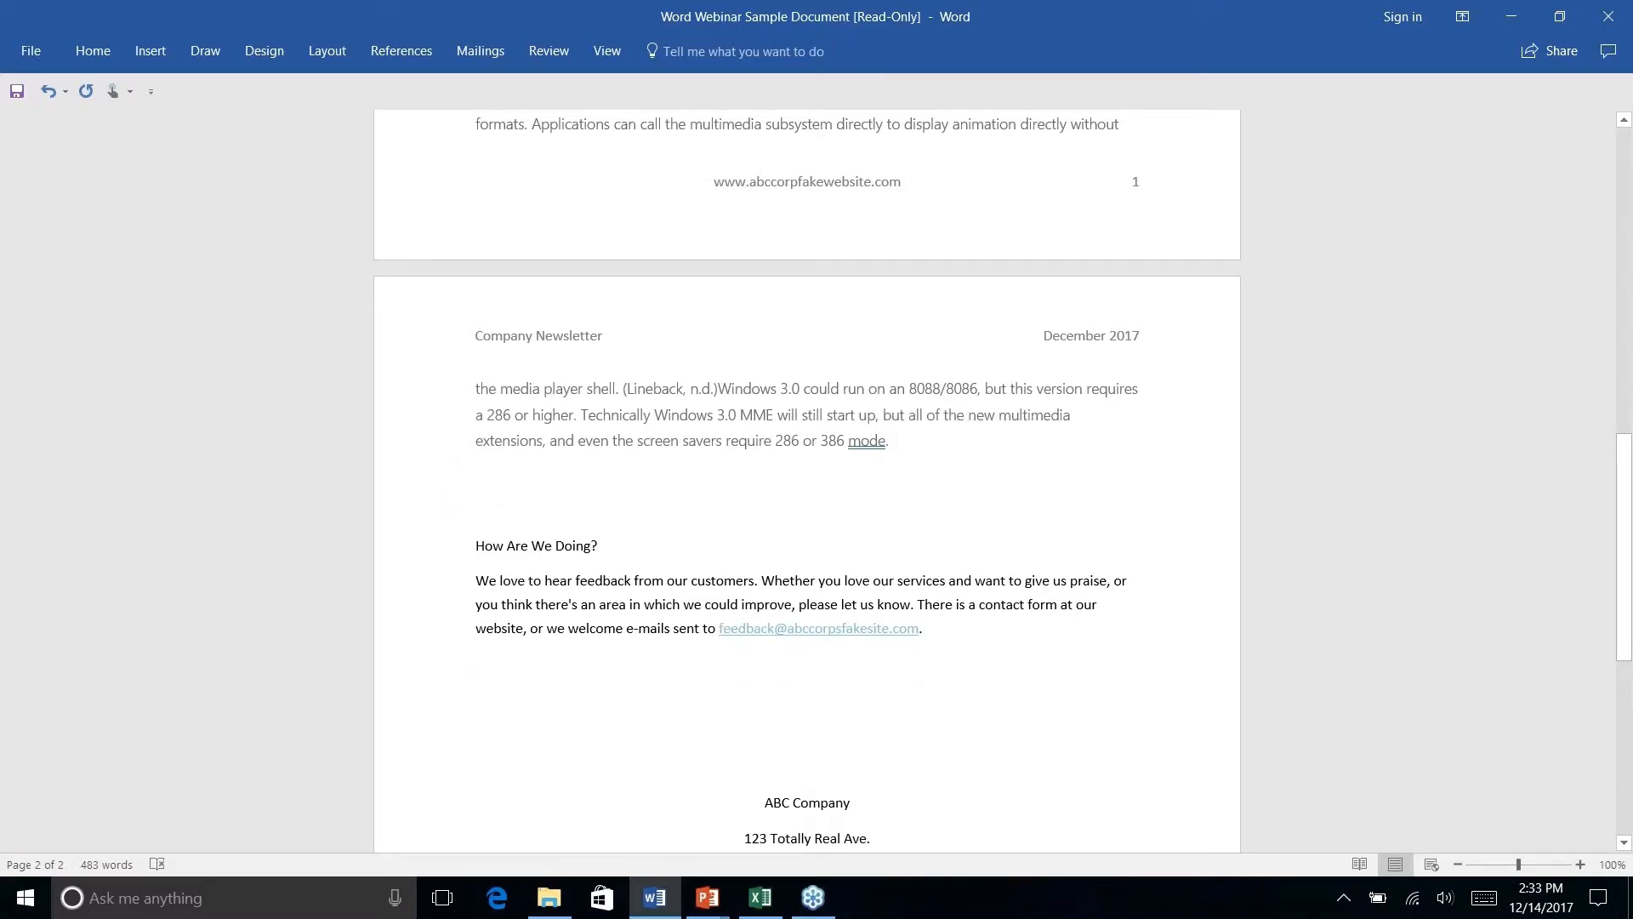
# - Apply the Heading 1 style used by the other section titles to the "How Are We Doing?" line
pyautogui.click(478, 476)
pyautogui.rightClick(682, 520)
pyautogui.scroll(3, 681, 521)
pyautogui.click(579, 462)
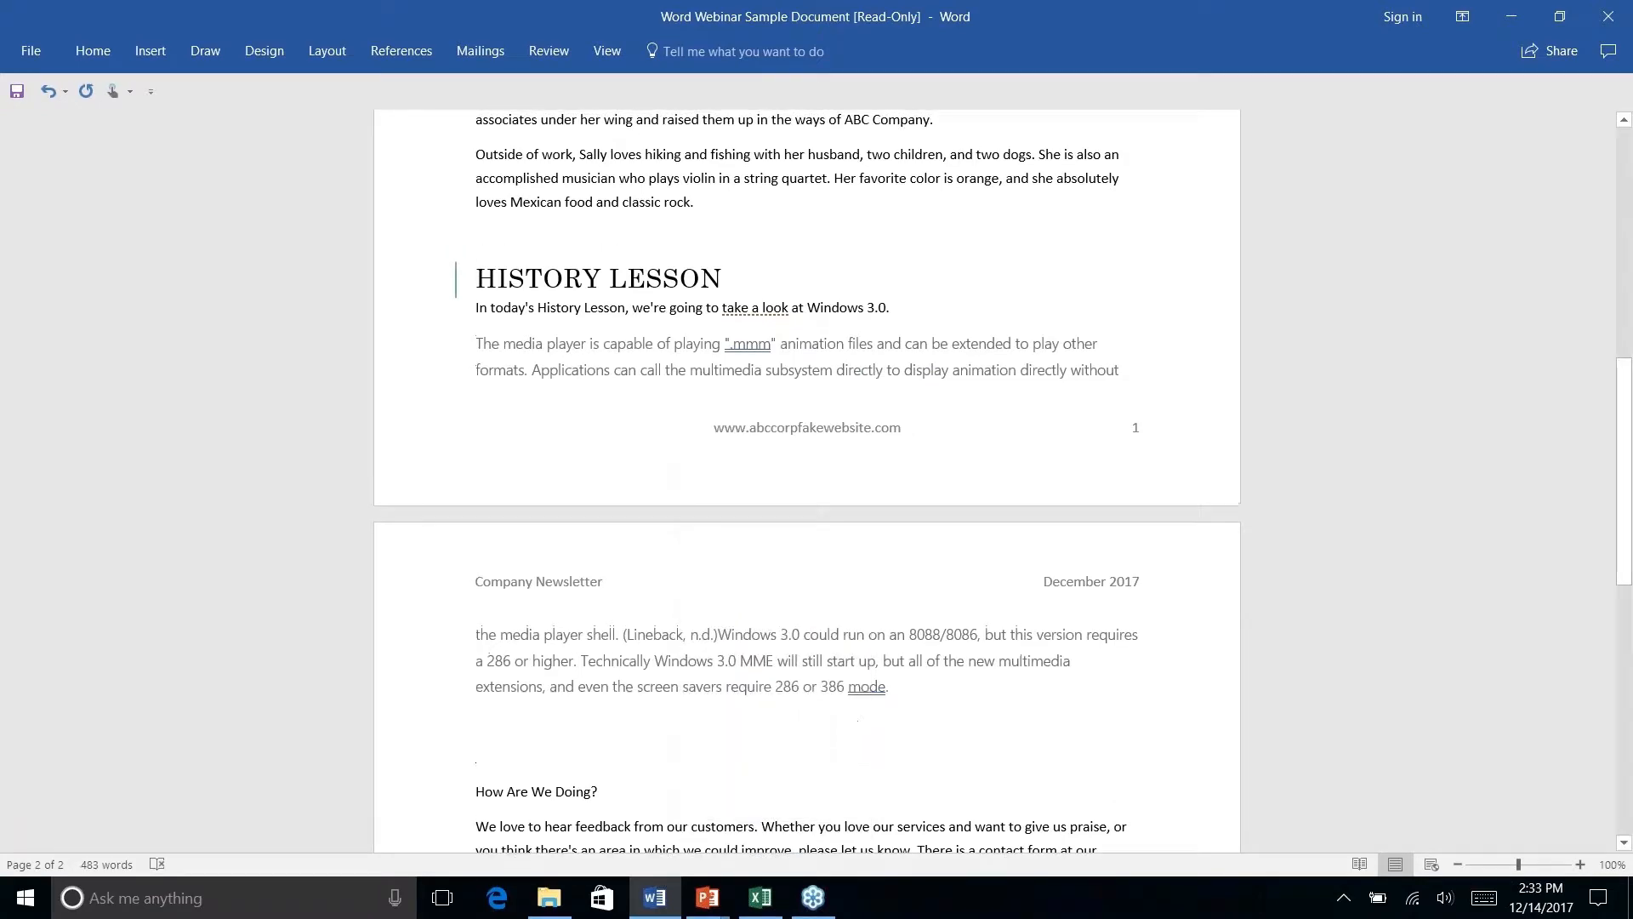
pyautogui.scroll(3, 591, 397)
pyautogui.scroll(-12, 590, 397)
pyautogui.scroll(5, 591, 398)
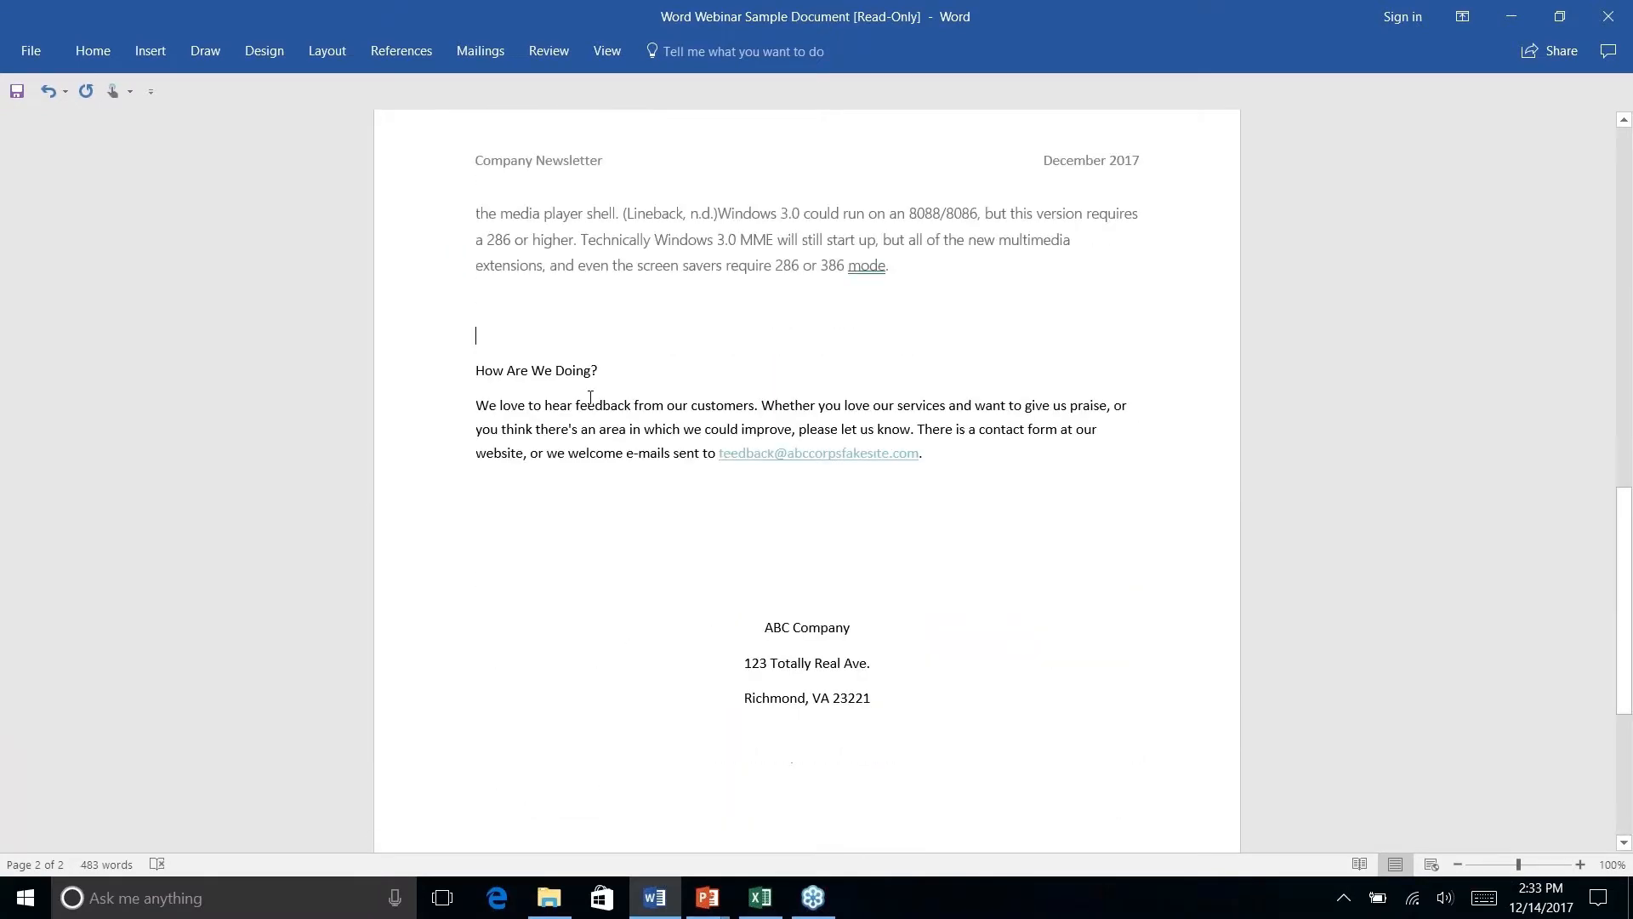
pyautogui.rightClick(591, 399)
pyautogui.tripleClick(549, 402)
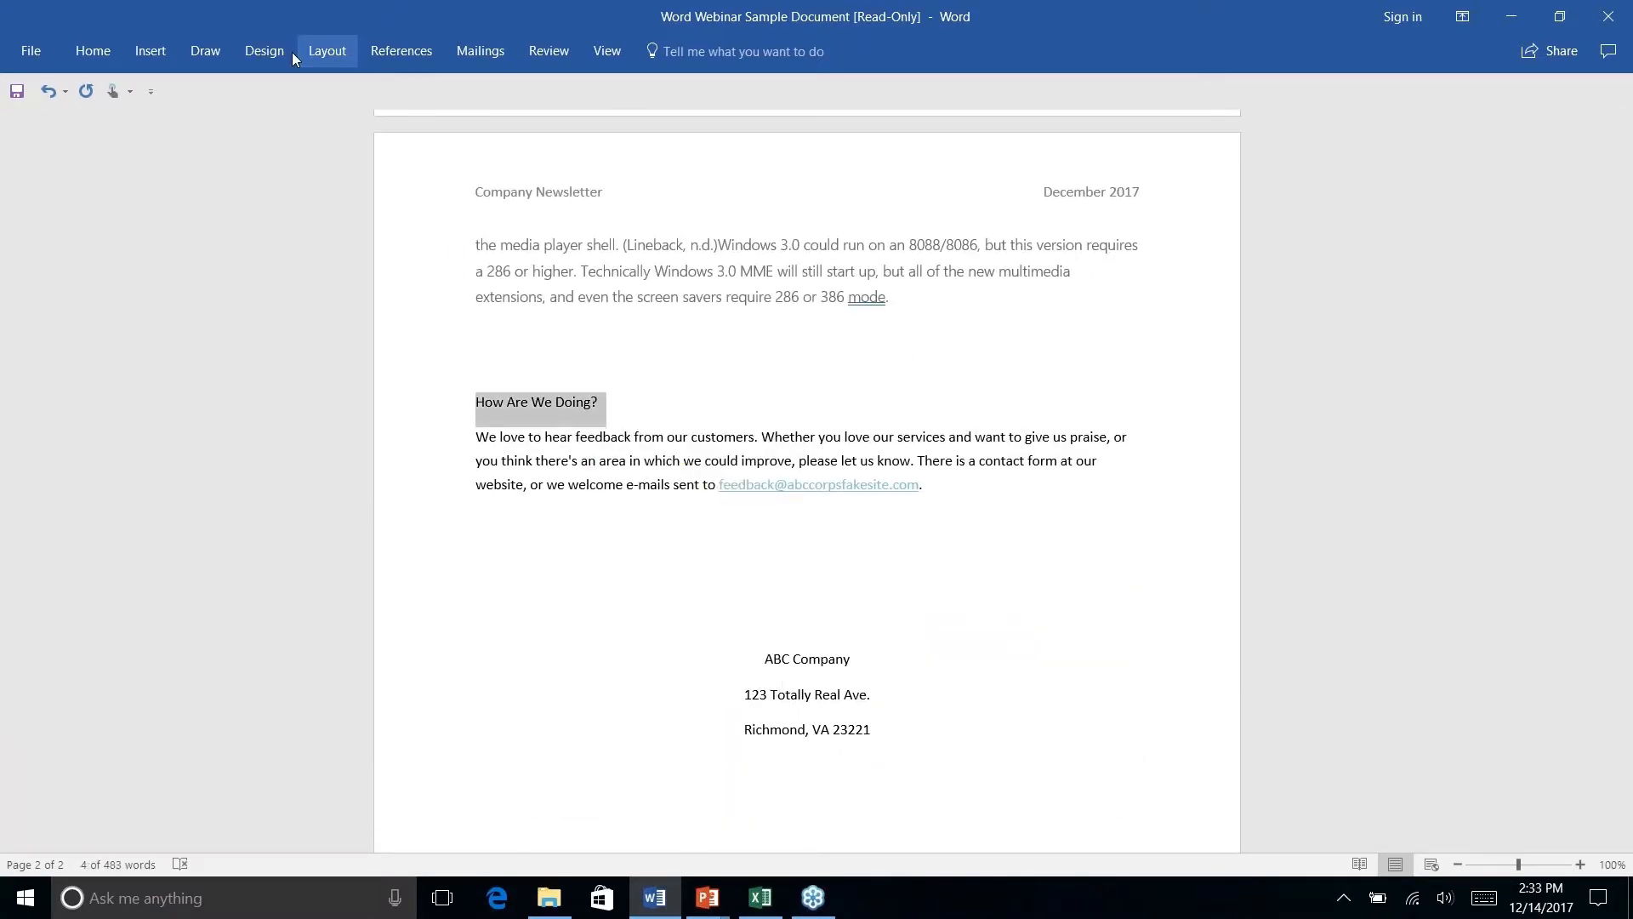
pyautogui.click(93, 56)
pyautogui.click(844, 106)
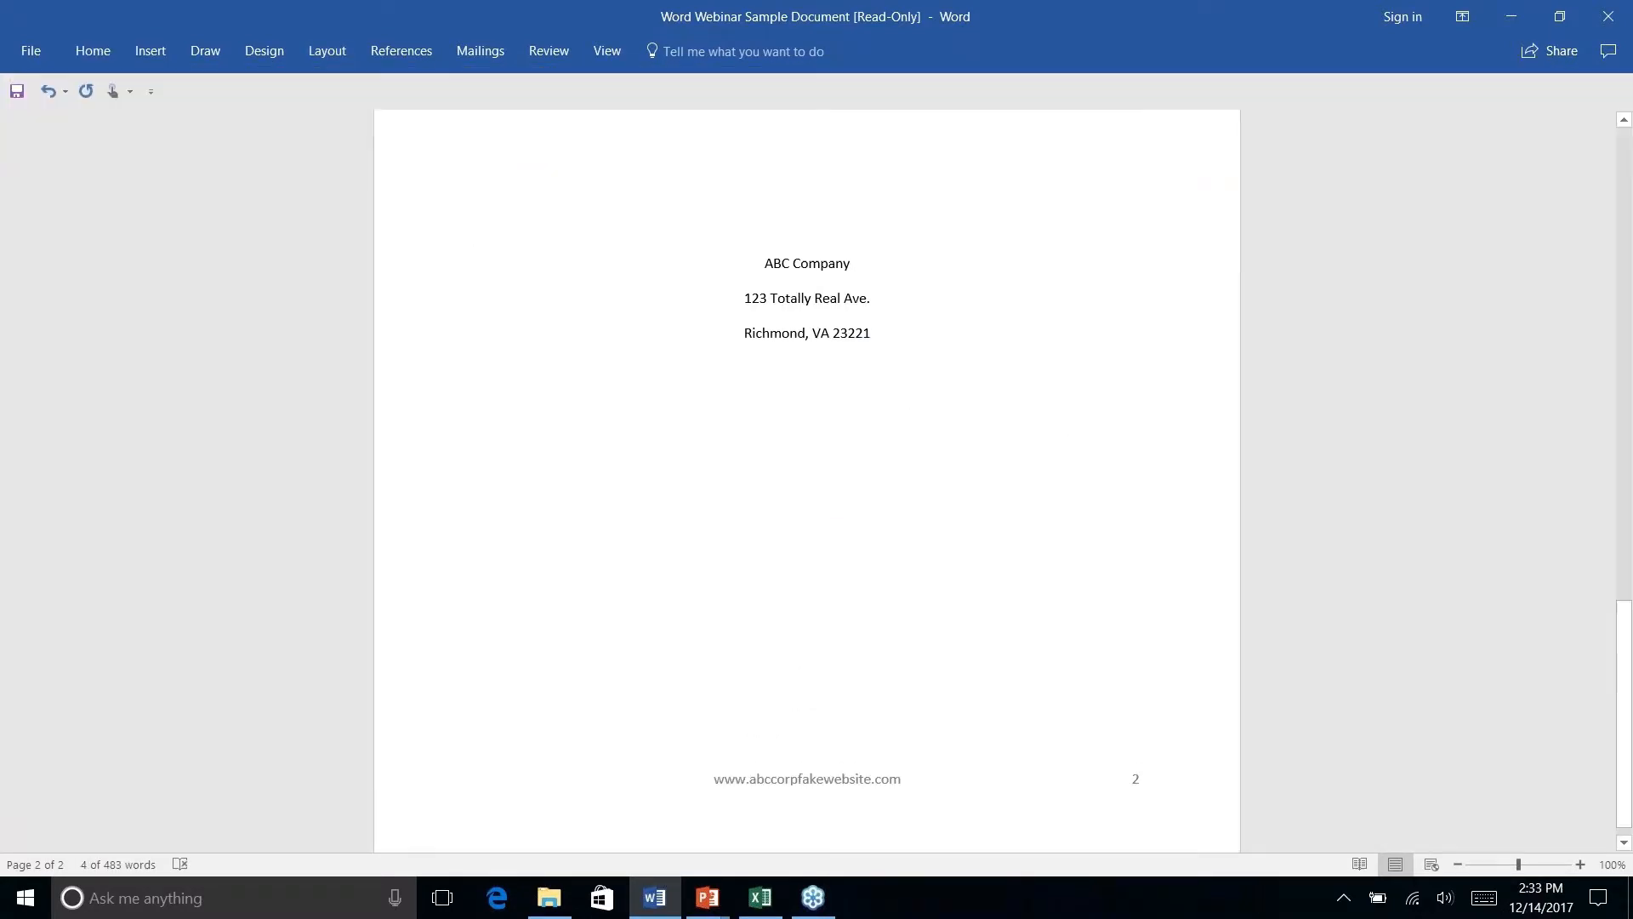
# - Add a blank line above the Introduction heading and insert the Automatic Table 1 table of contents there
pyautogui.scroll(15, 807, 510)
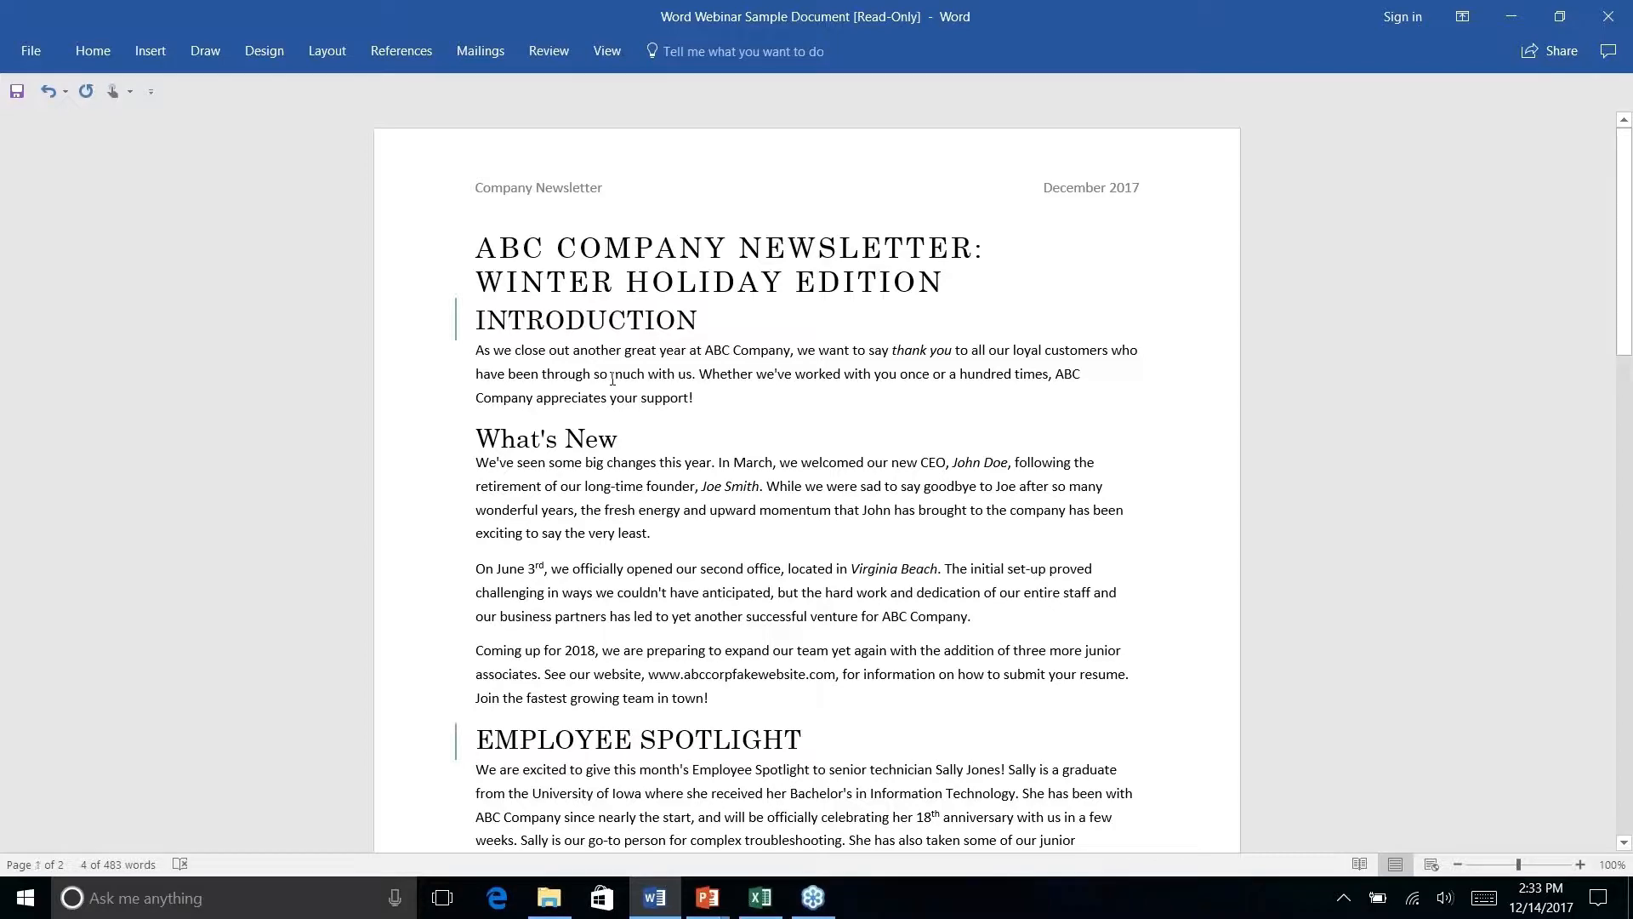
pyautogui.click(612, 379)
pyautogui.click(565, 330)
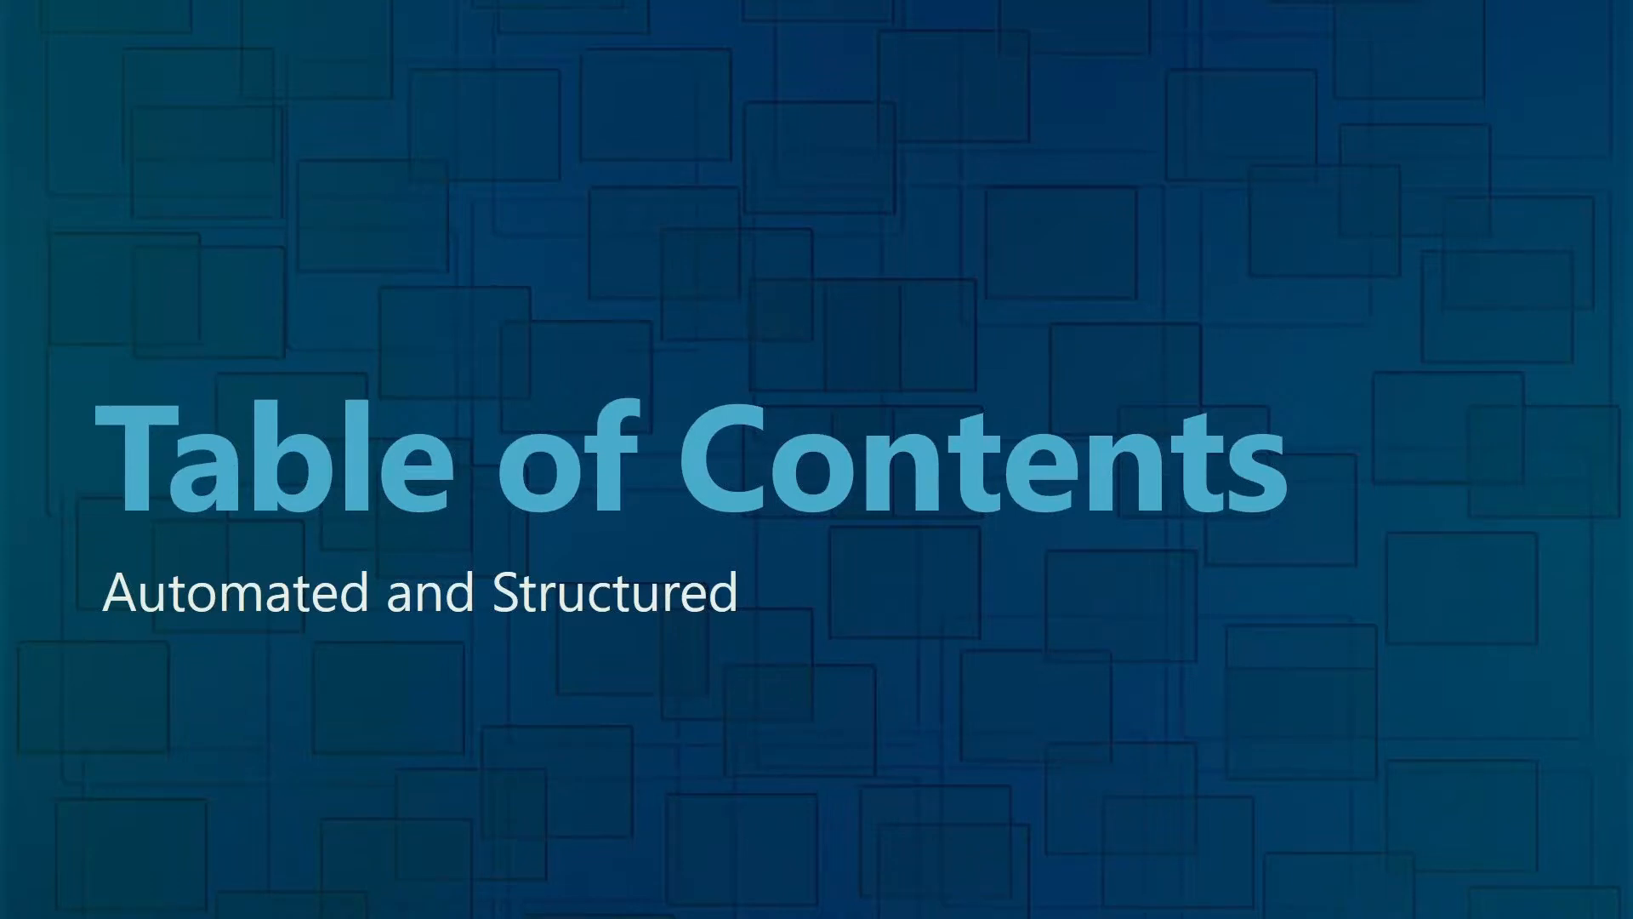
pyautogui.hotkey('alt', 'Tab')
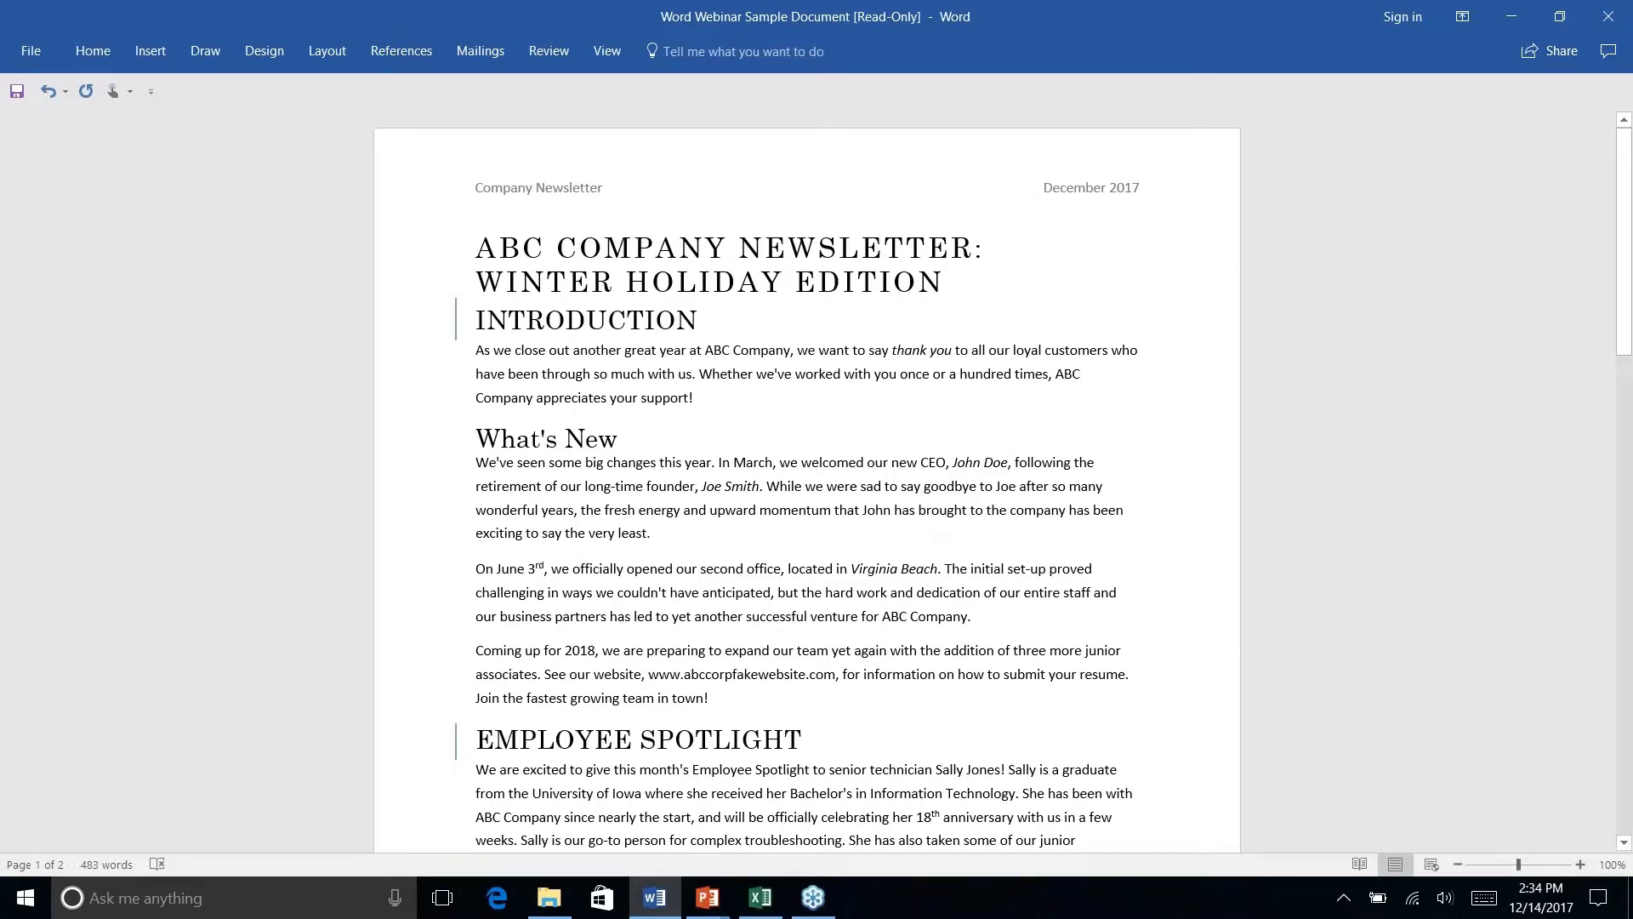
pyautogui.press('Return')
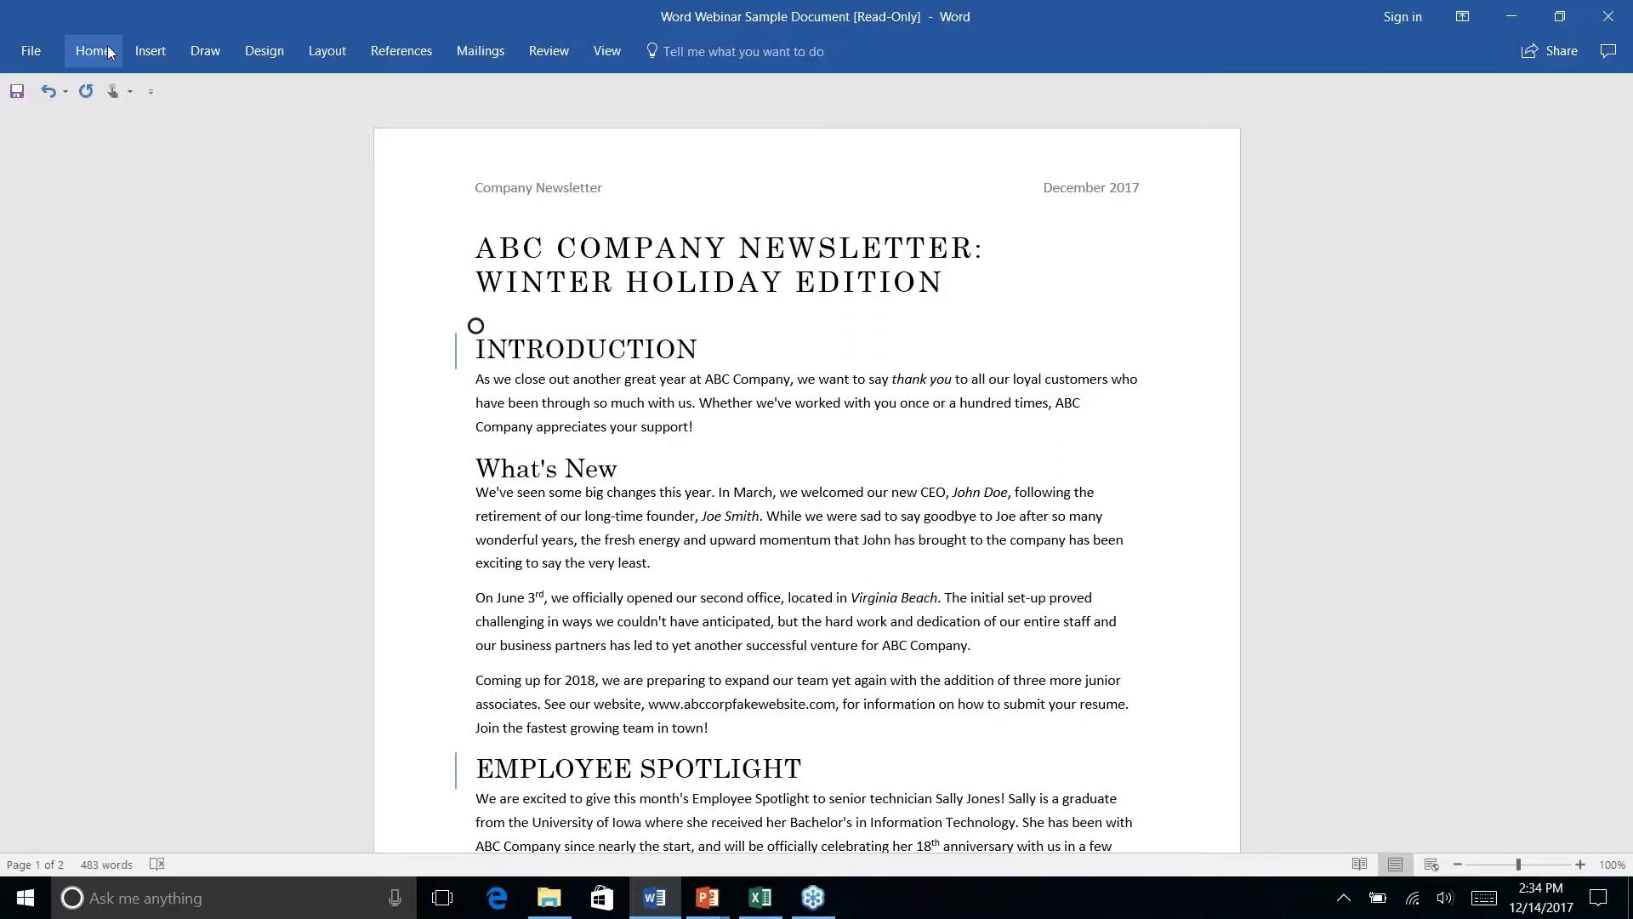
pyautogui.click(394, 47)
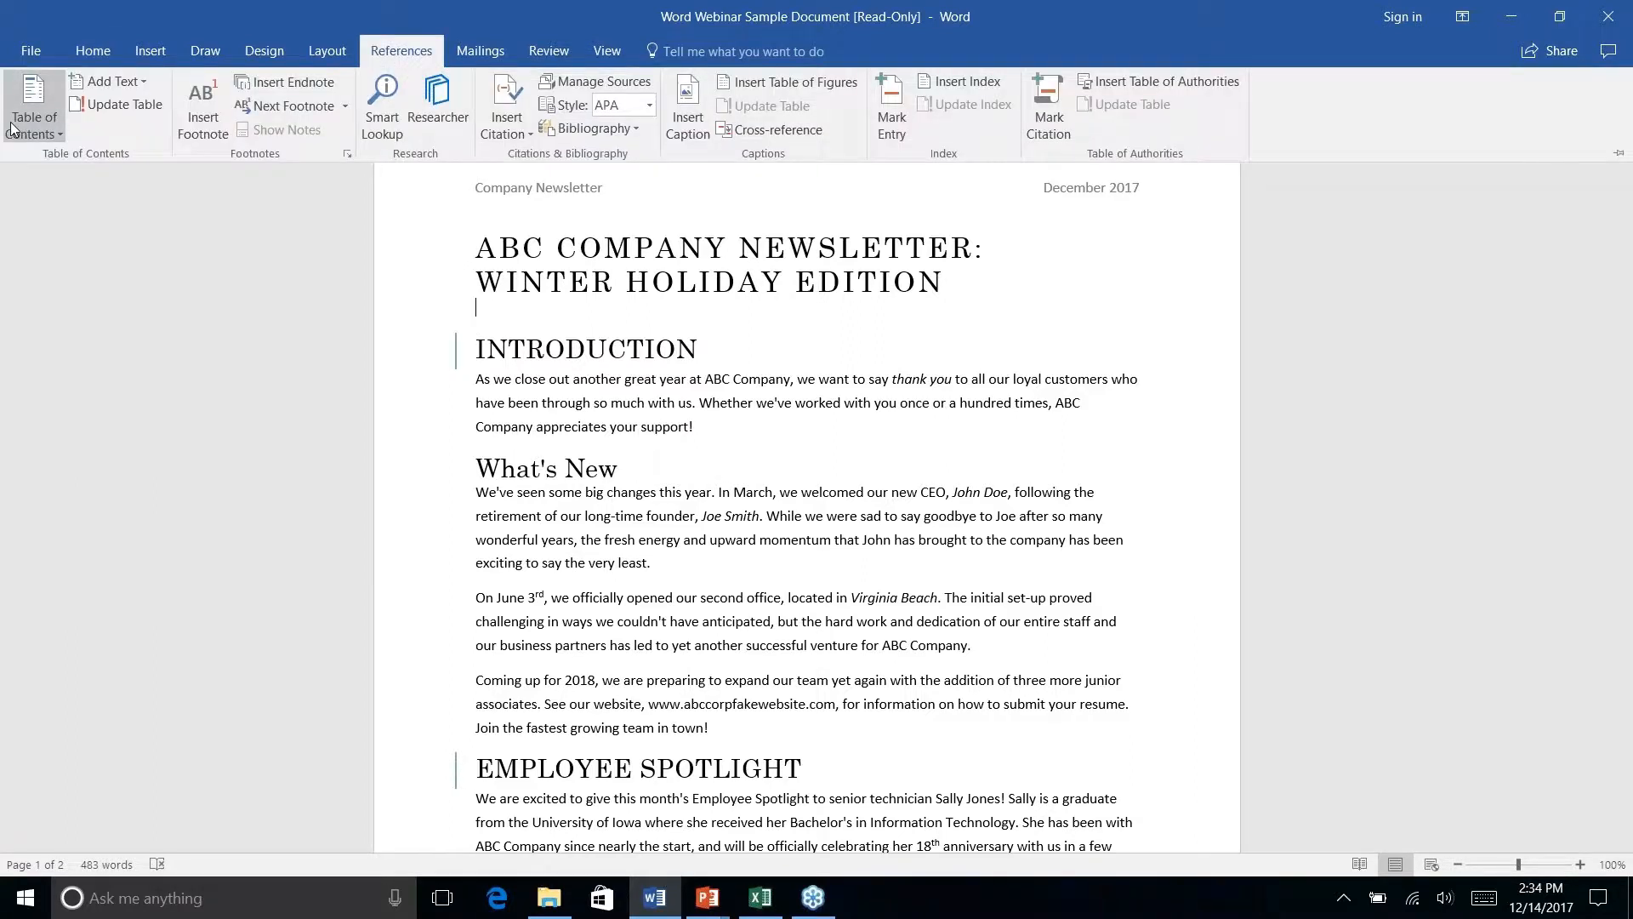
pyautogui.click(53, 130)
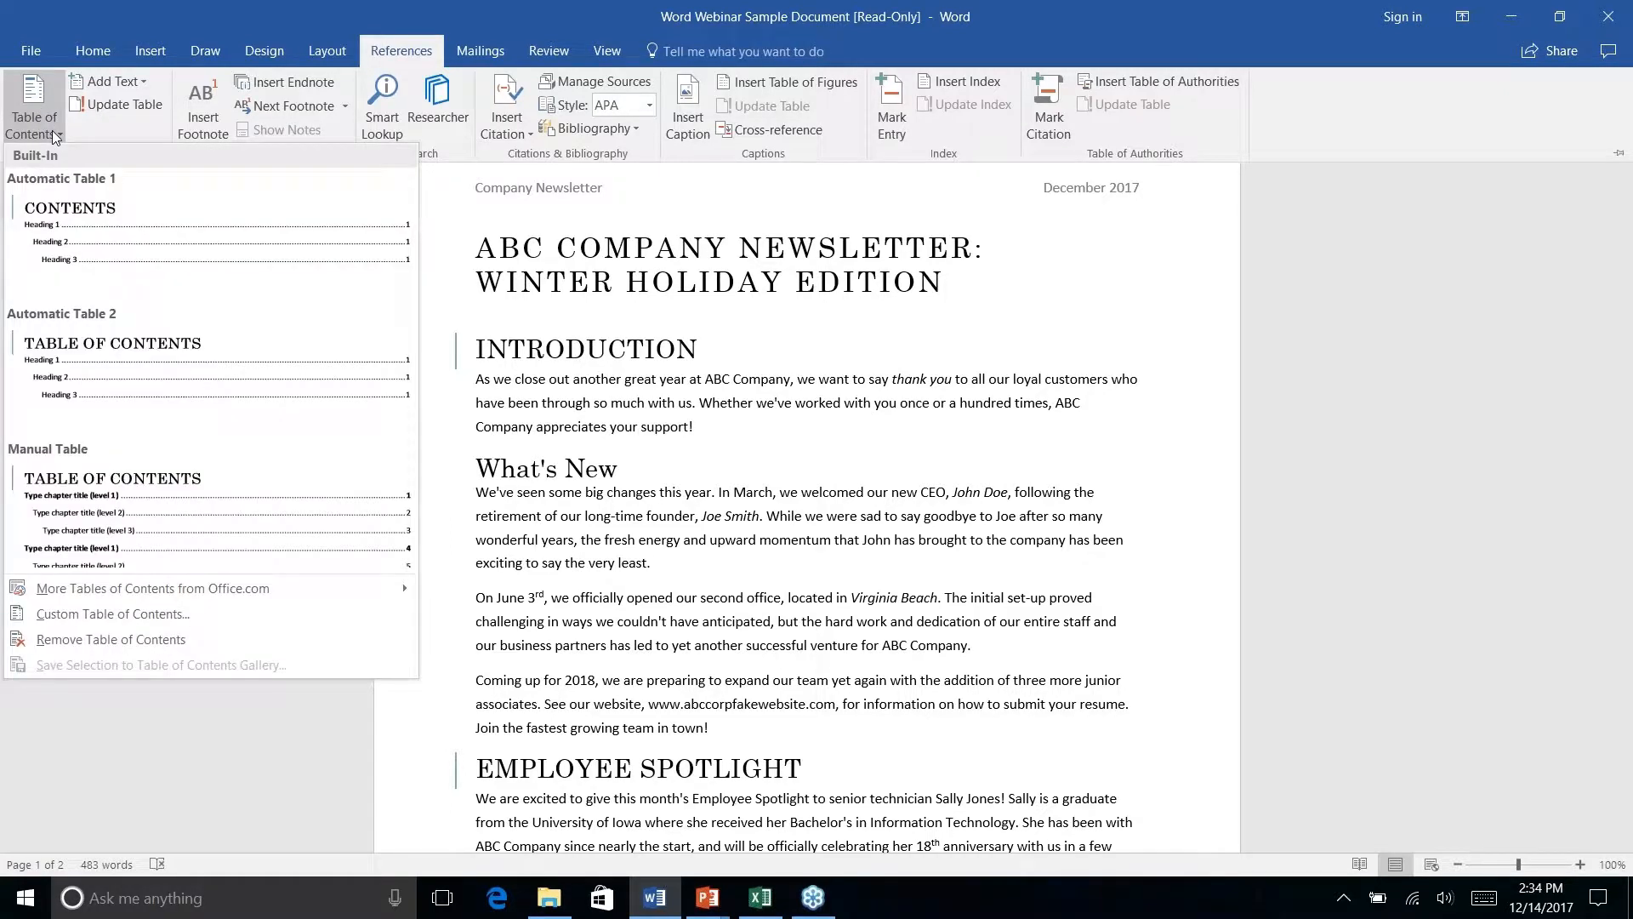
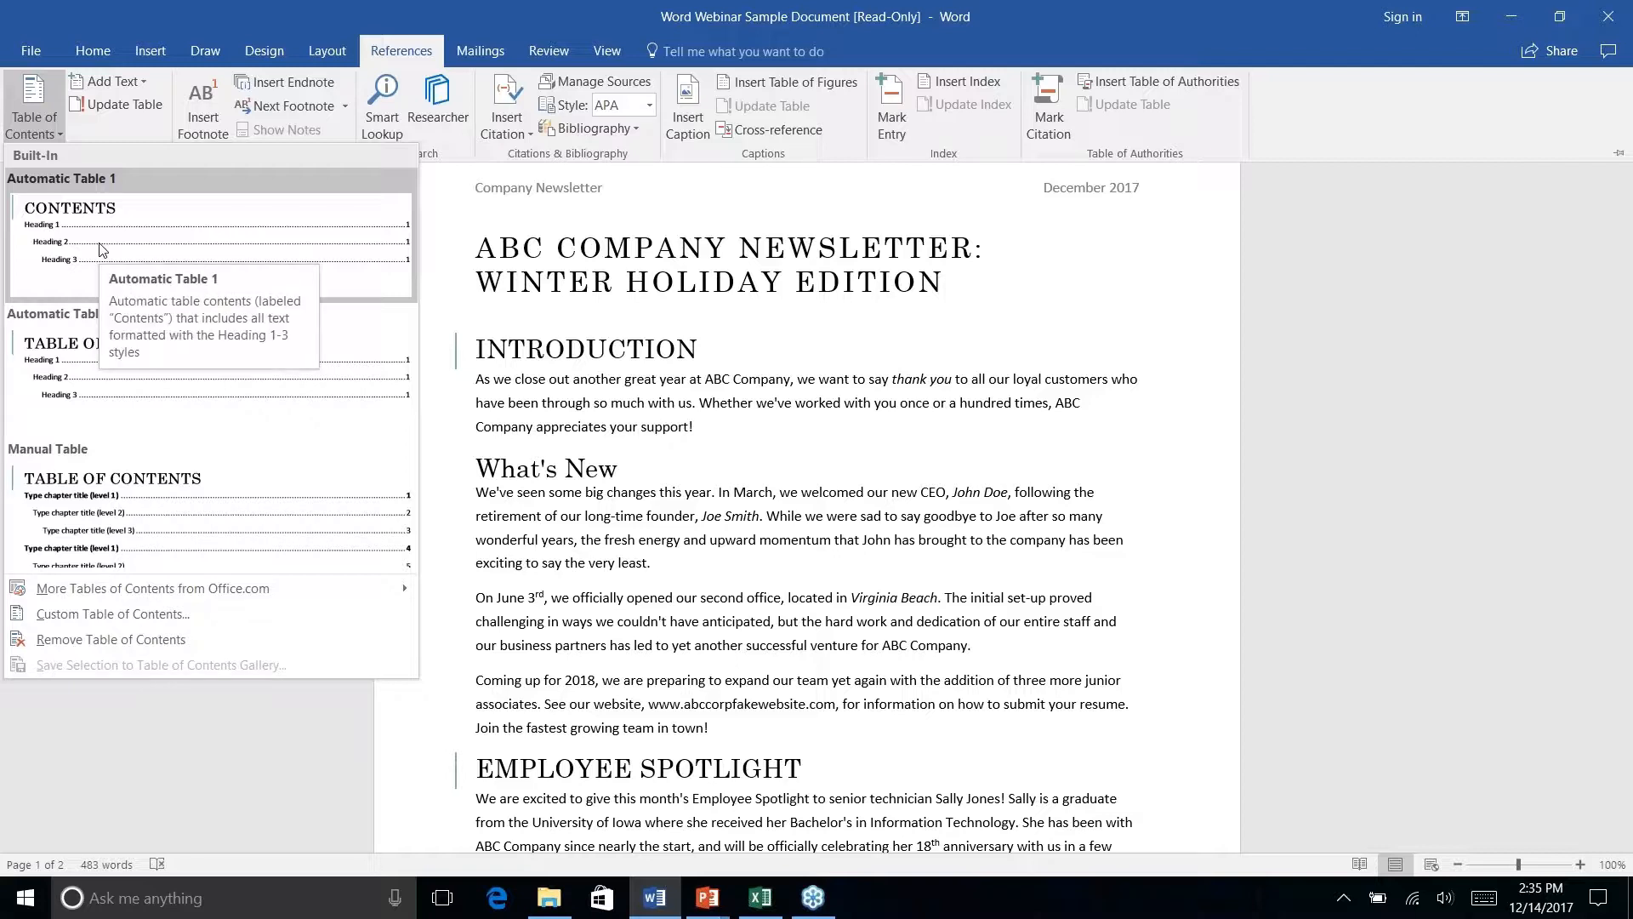
pyautogui.rightClick(72, 248)
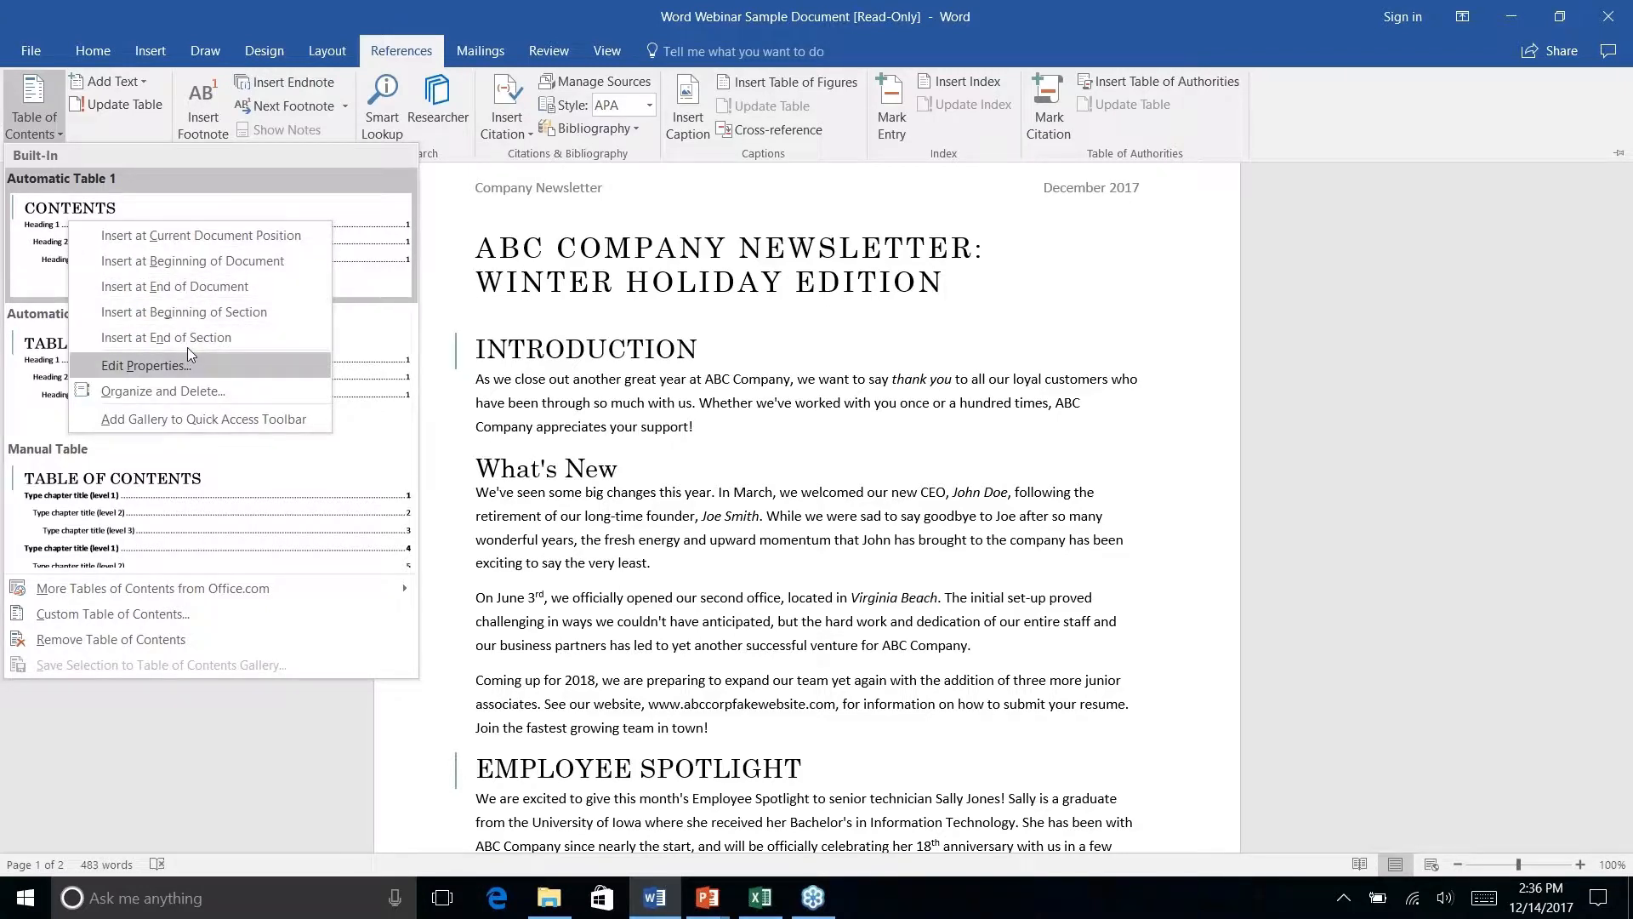
pyautogui.press('Escape')
pyautogui.press('Escape')
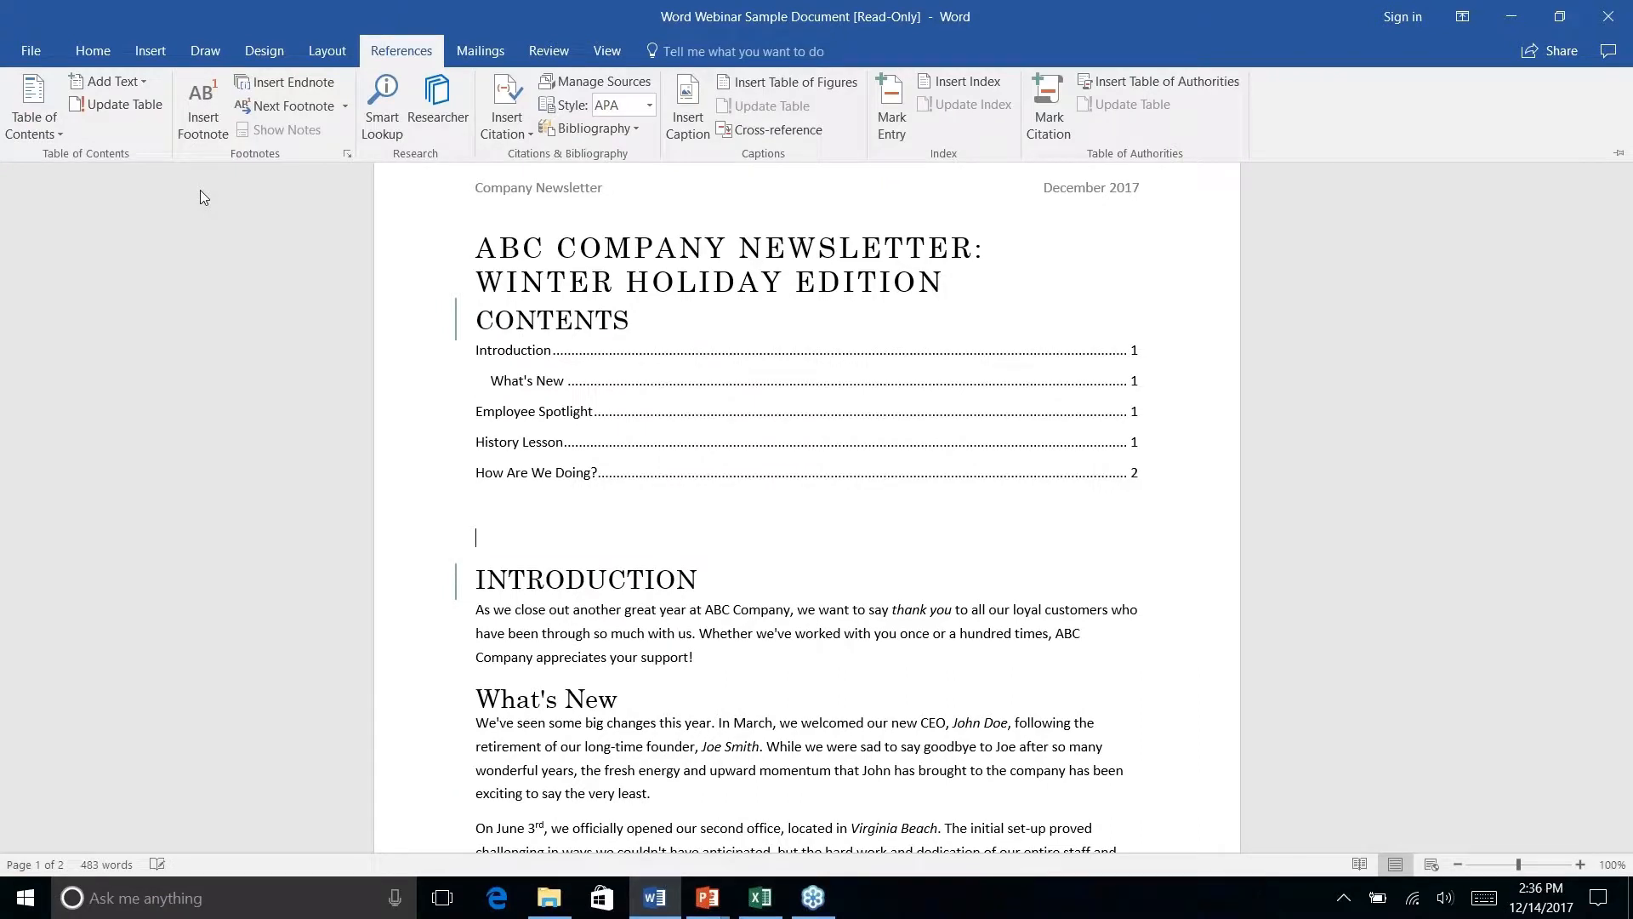
# - Add a blank line between the newsletter title and the Contents heading
pyautogui.click(961, 428)
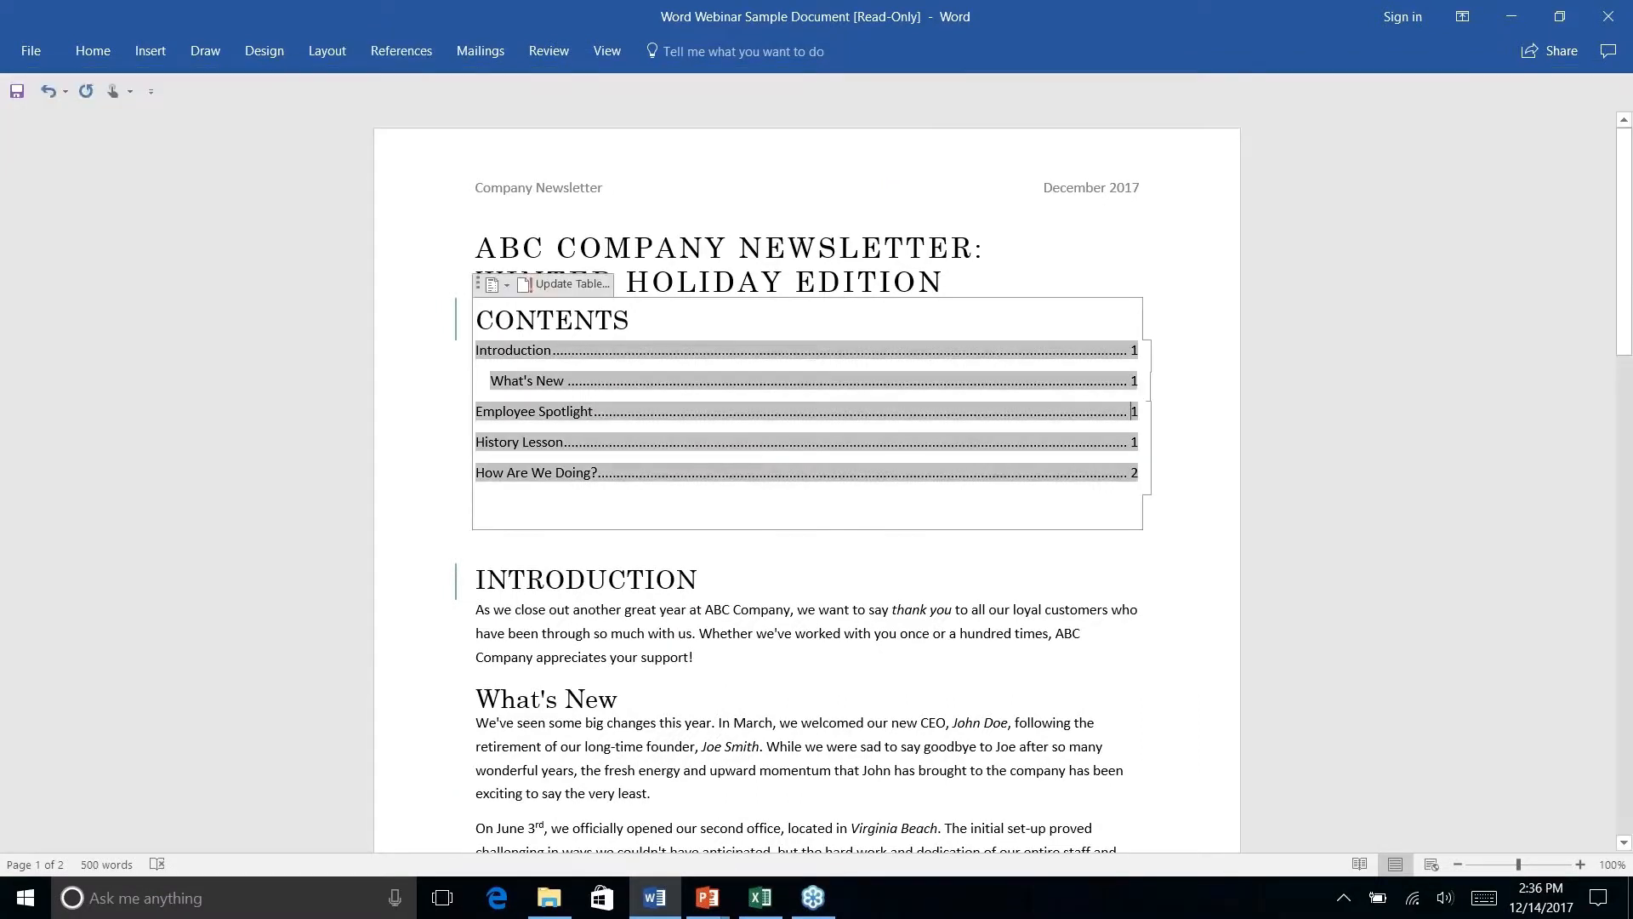
pyautogui.click(951, 282)
pyautogui.press('Return')
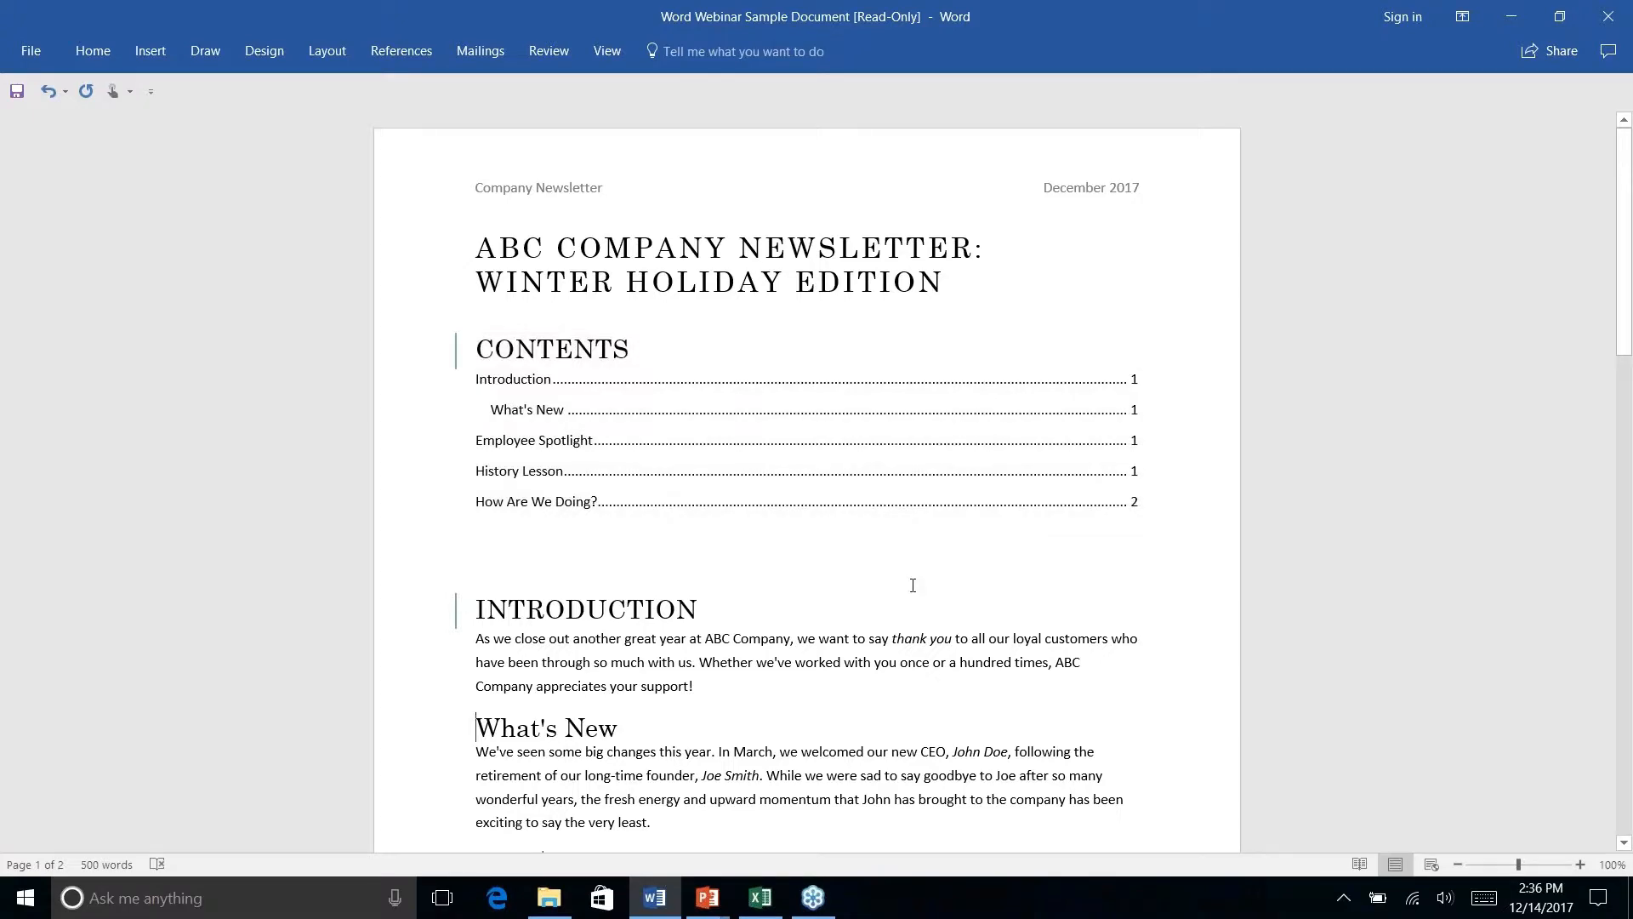
# - Update the newsletter's table of contents
pyautogui.scroll(-3, 910, 585)
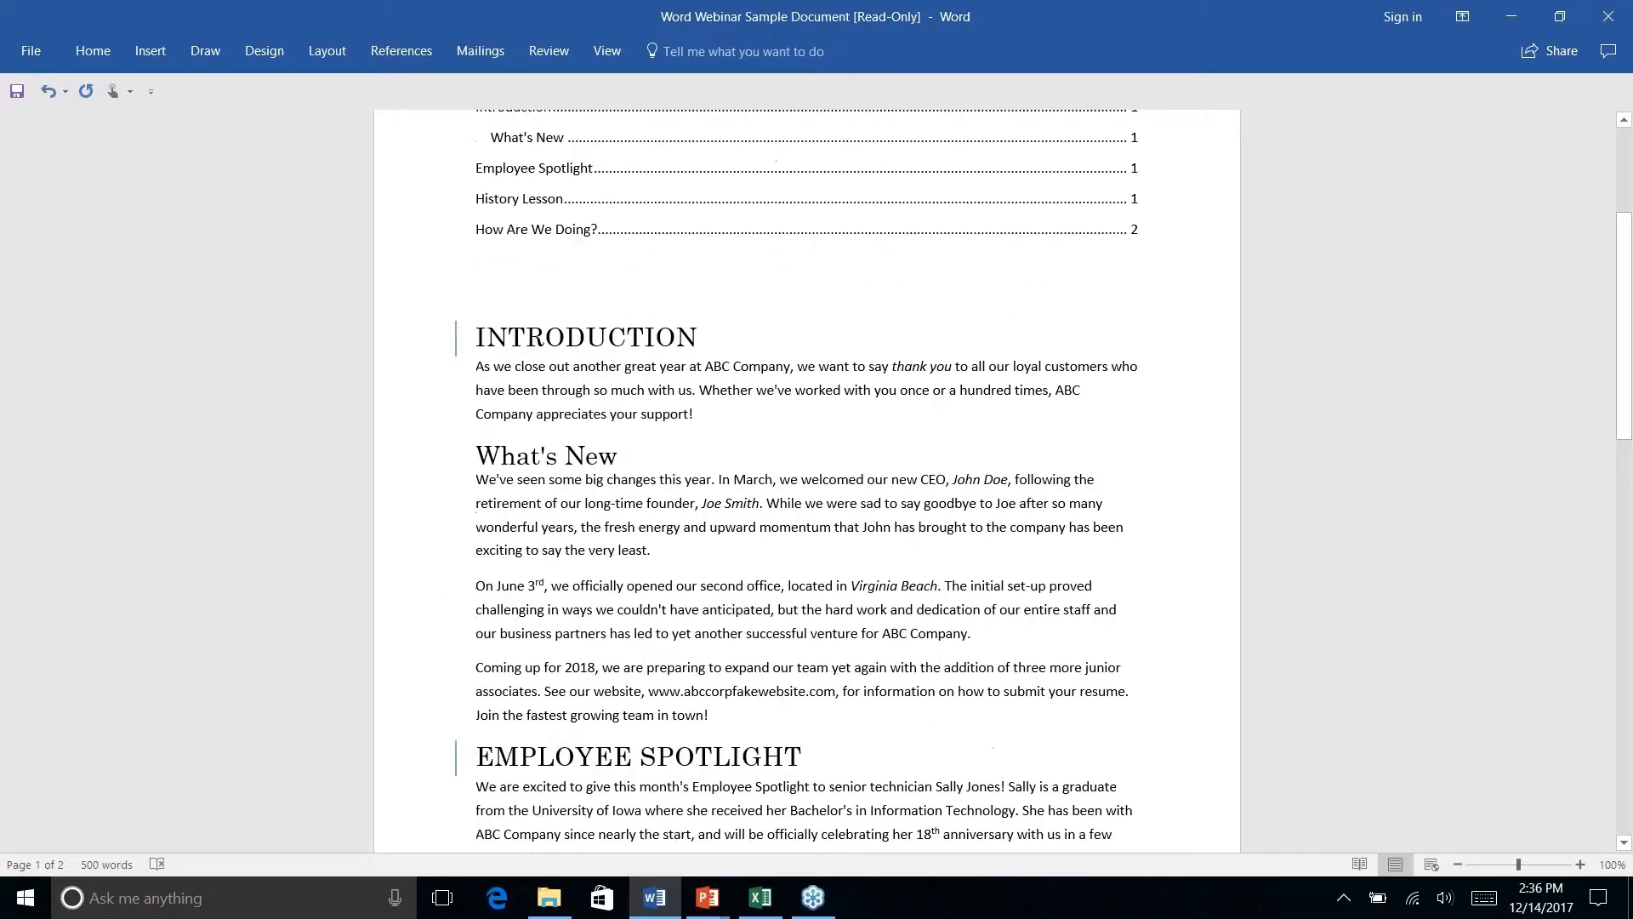
pyautogui.scroll(3, 906, 574)
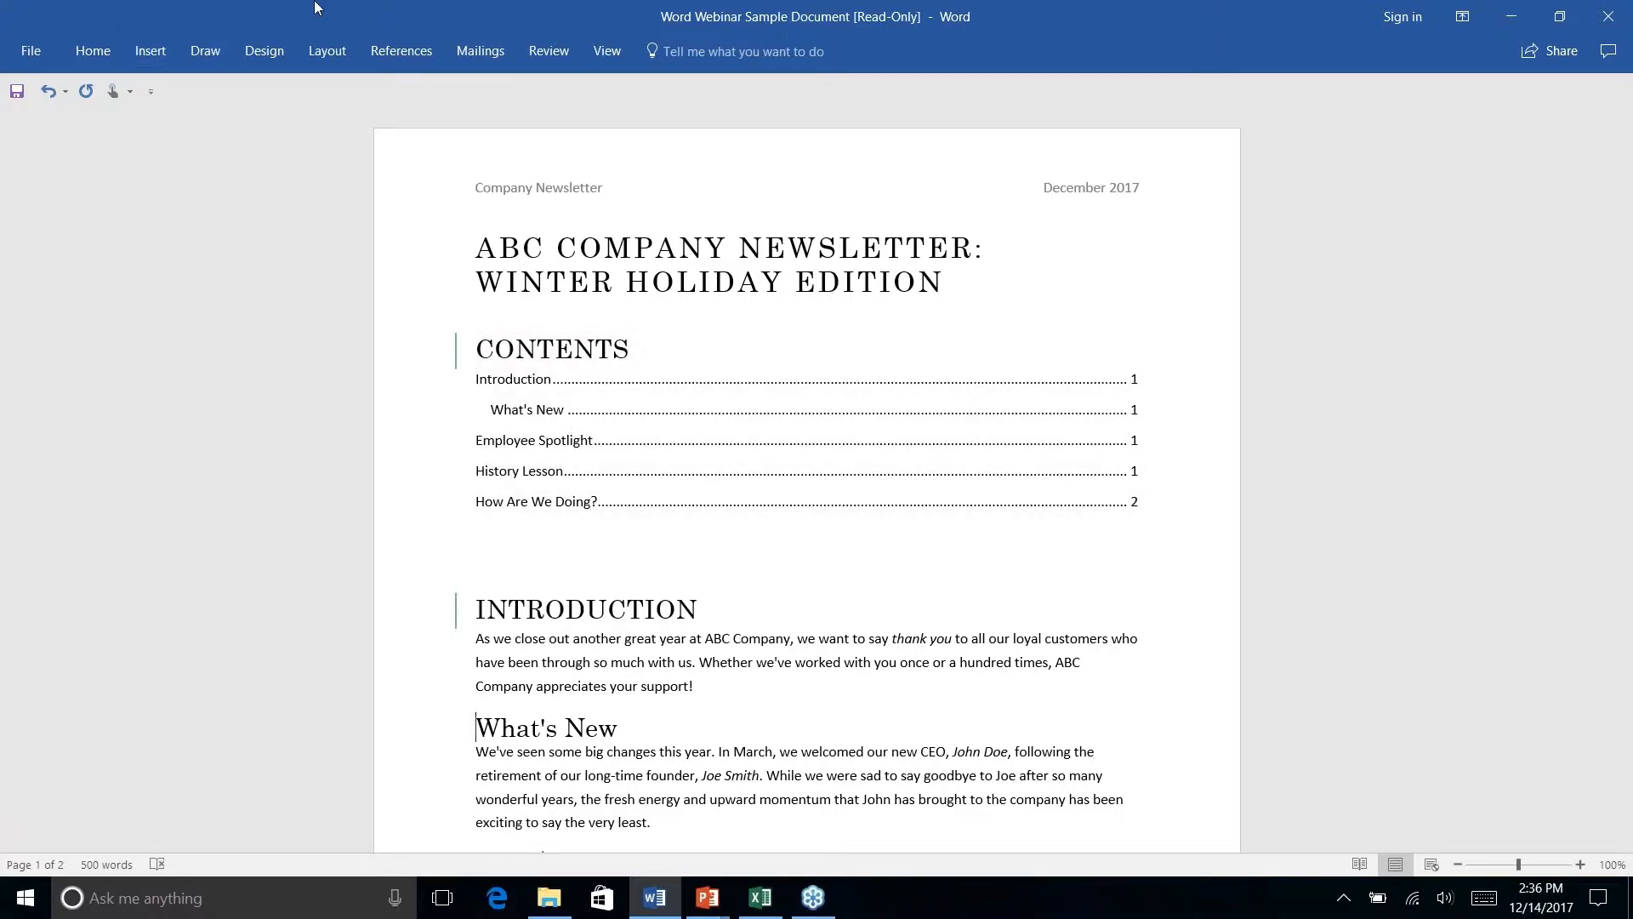
pyautogui.click(412, 53)
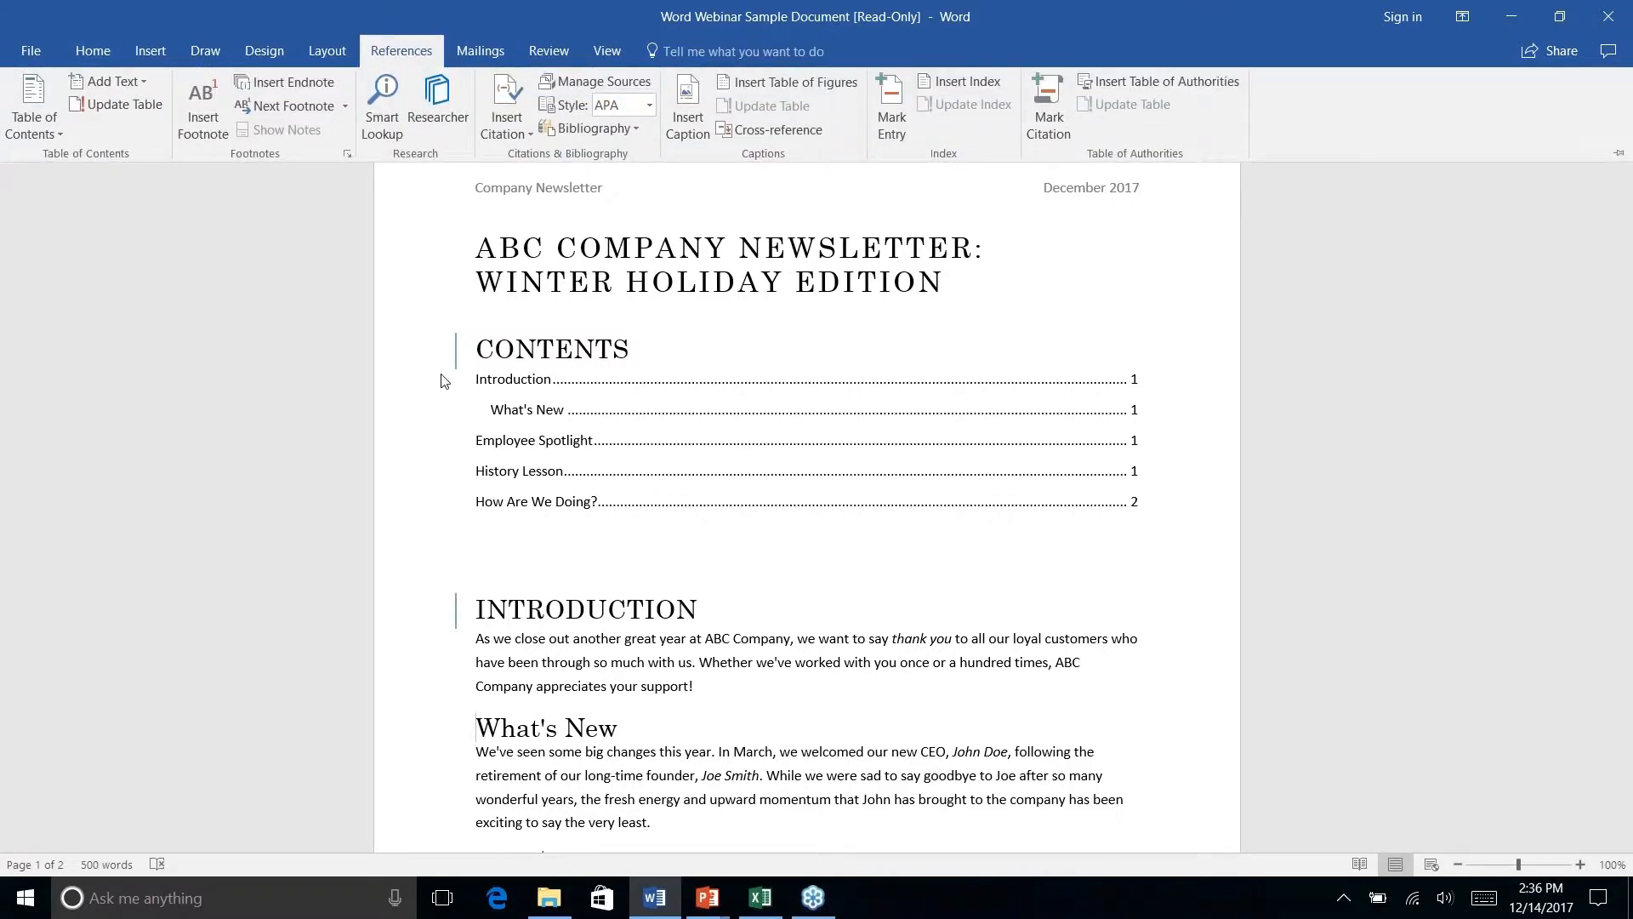
pyautogui.click(126, 103)
pyautogui.click(114, 106)
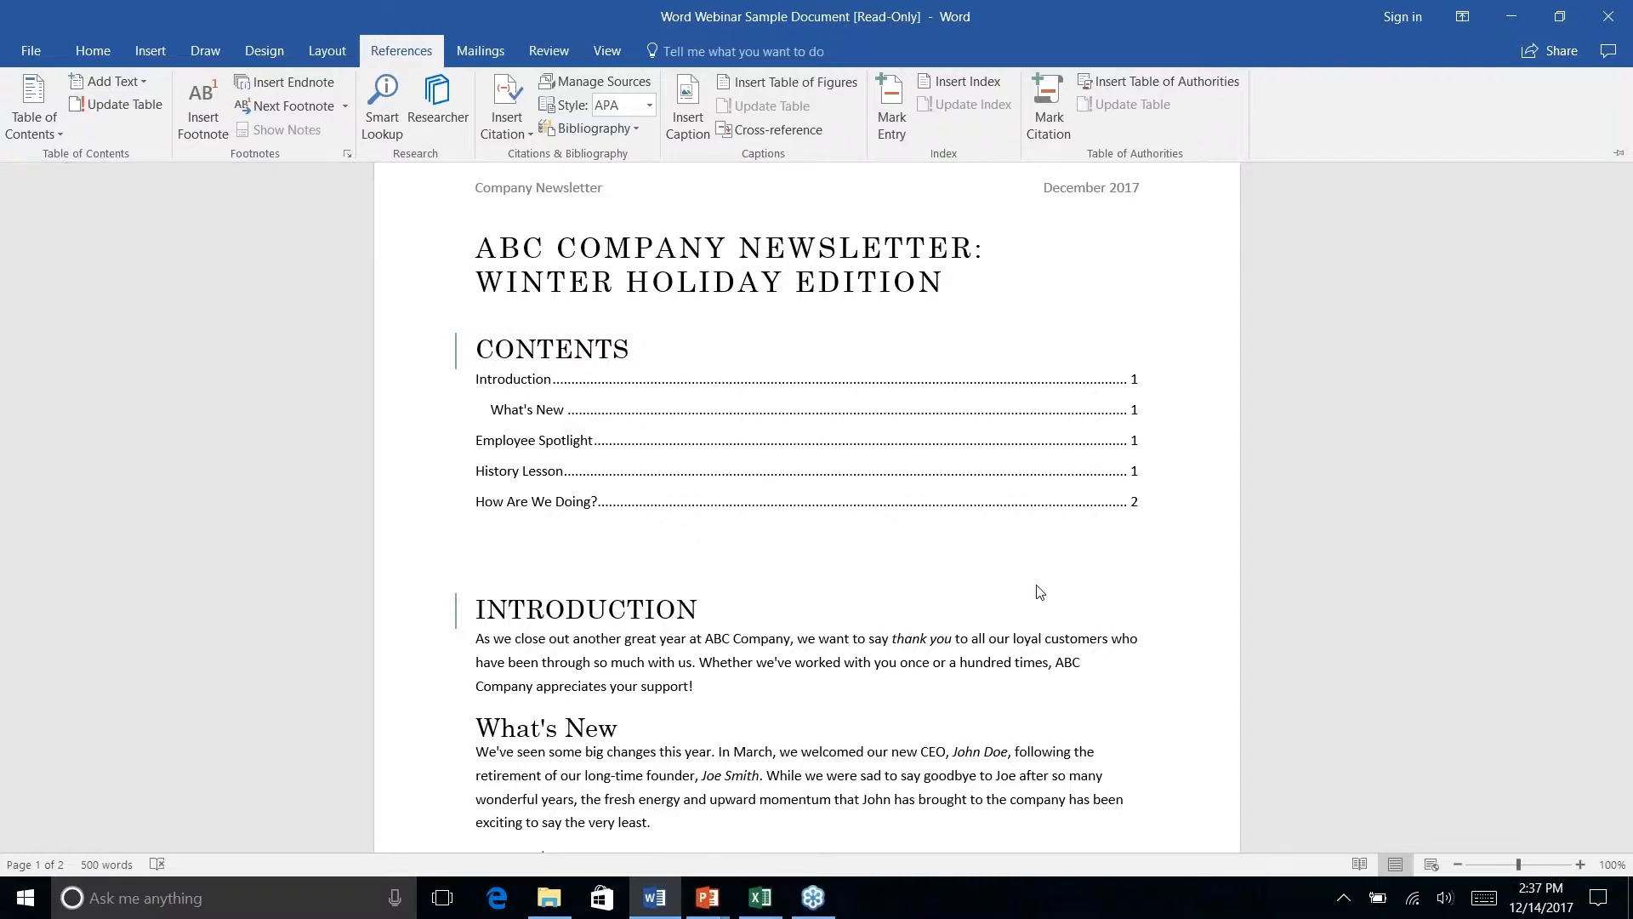
pyautogui.hotkey('ctrl', 'F1')
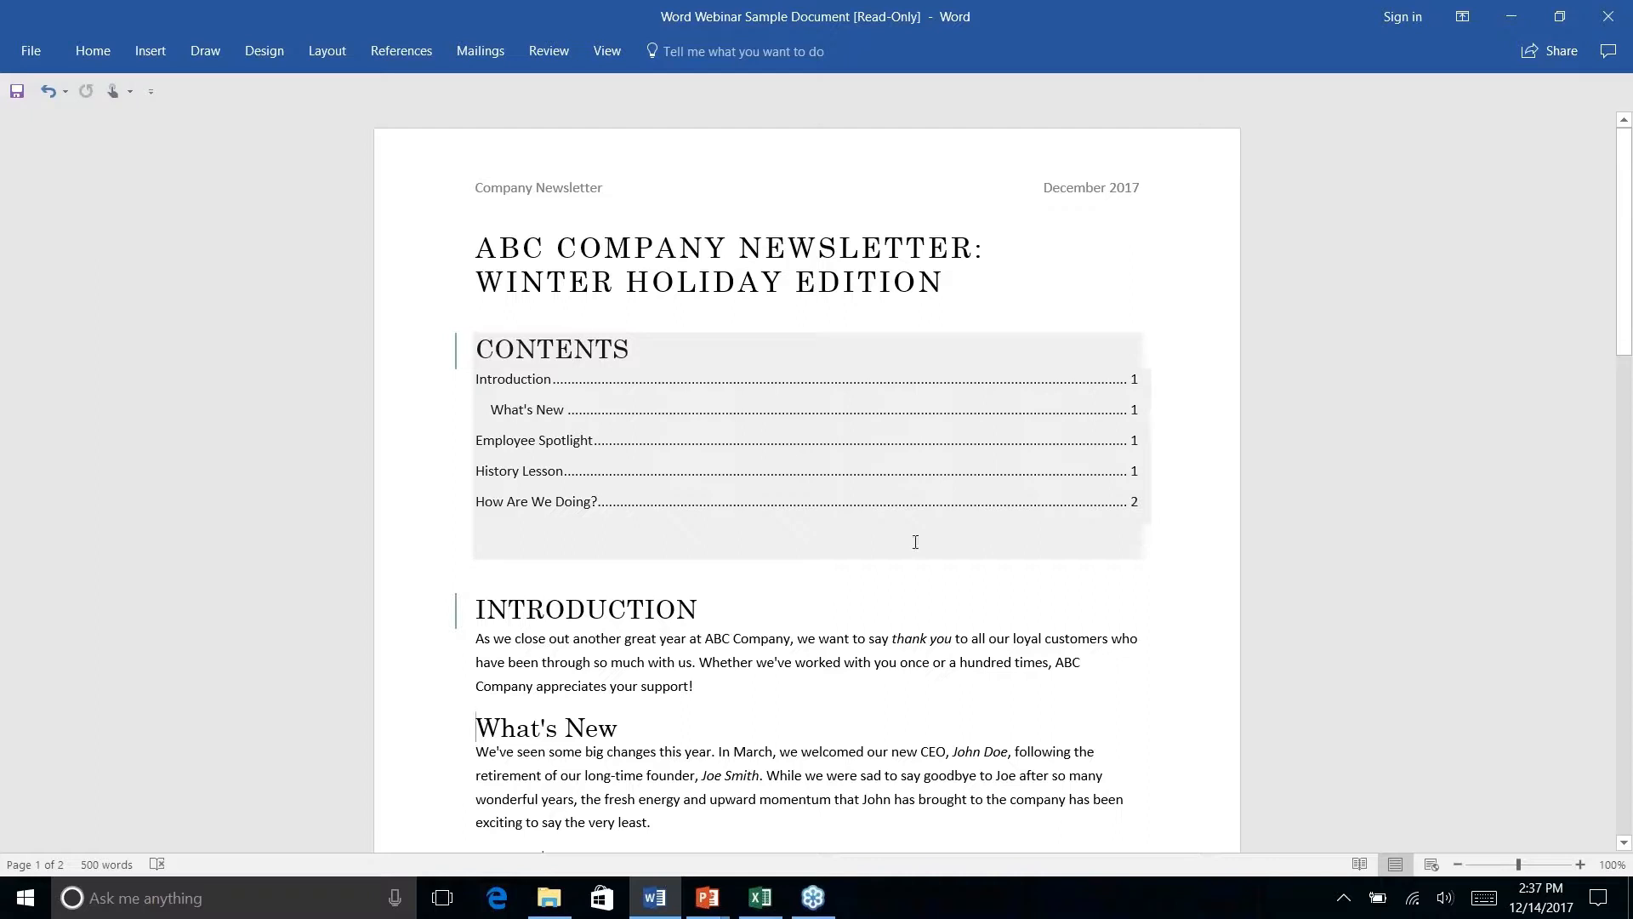
pyautogui.click(834, 514)
pyautogui.click(849, 580)
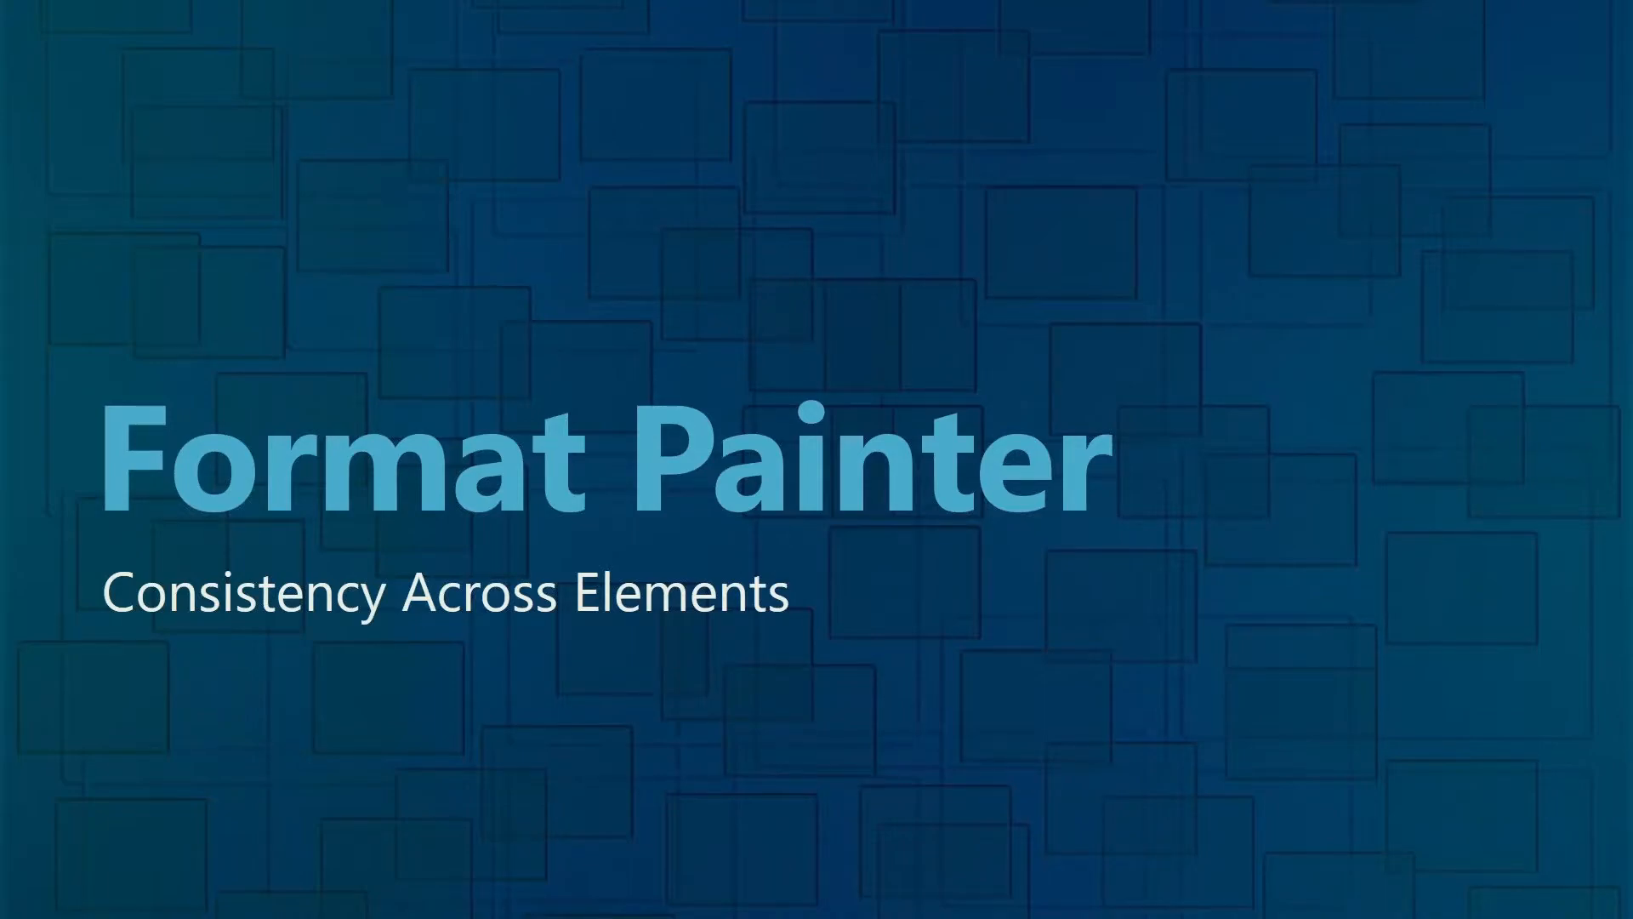
# - Switch back to the Word newsletter and place the cursor before the ABC Company address block on the last page
pyautogui.hotkey('alt', 'Tab')
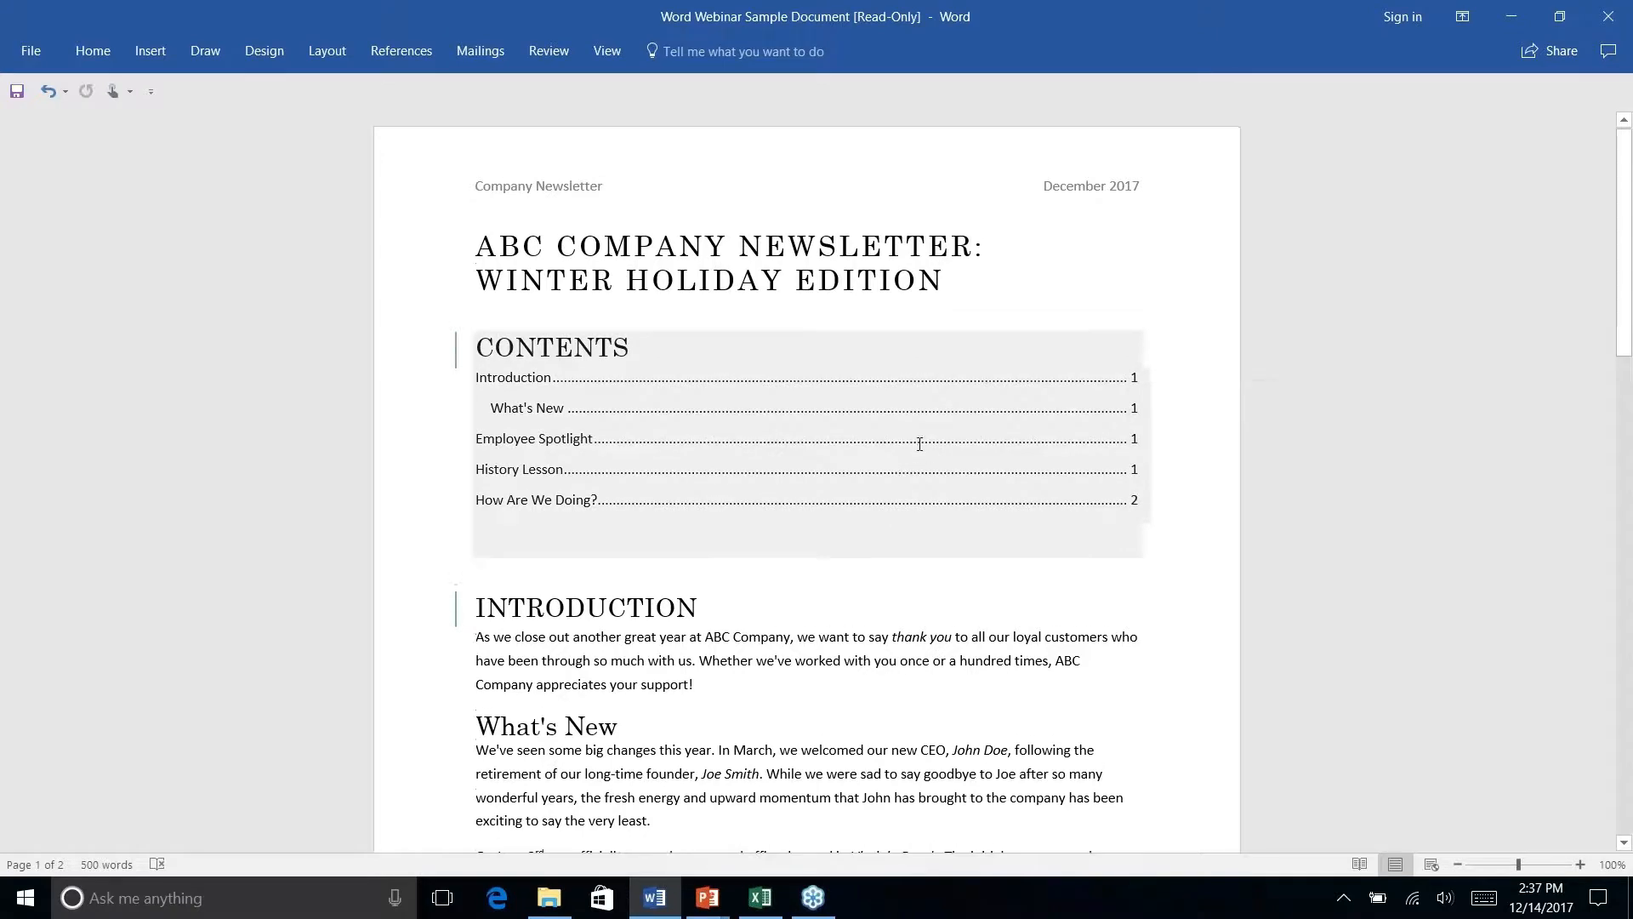
pyautogui.keyDown('ctrl'); pyautogui.click(919, 444); pyautogui.keyUp('ctrl')
pyautogui.scroll(-10, 919, 443)
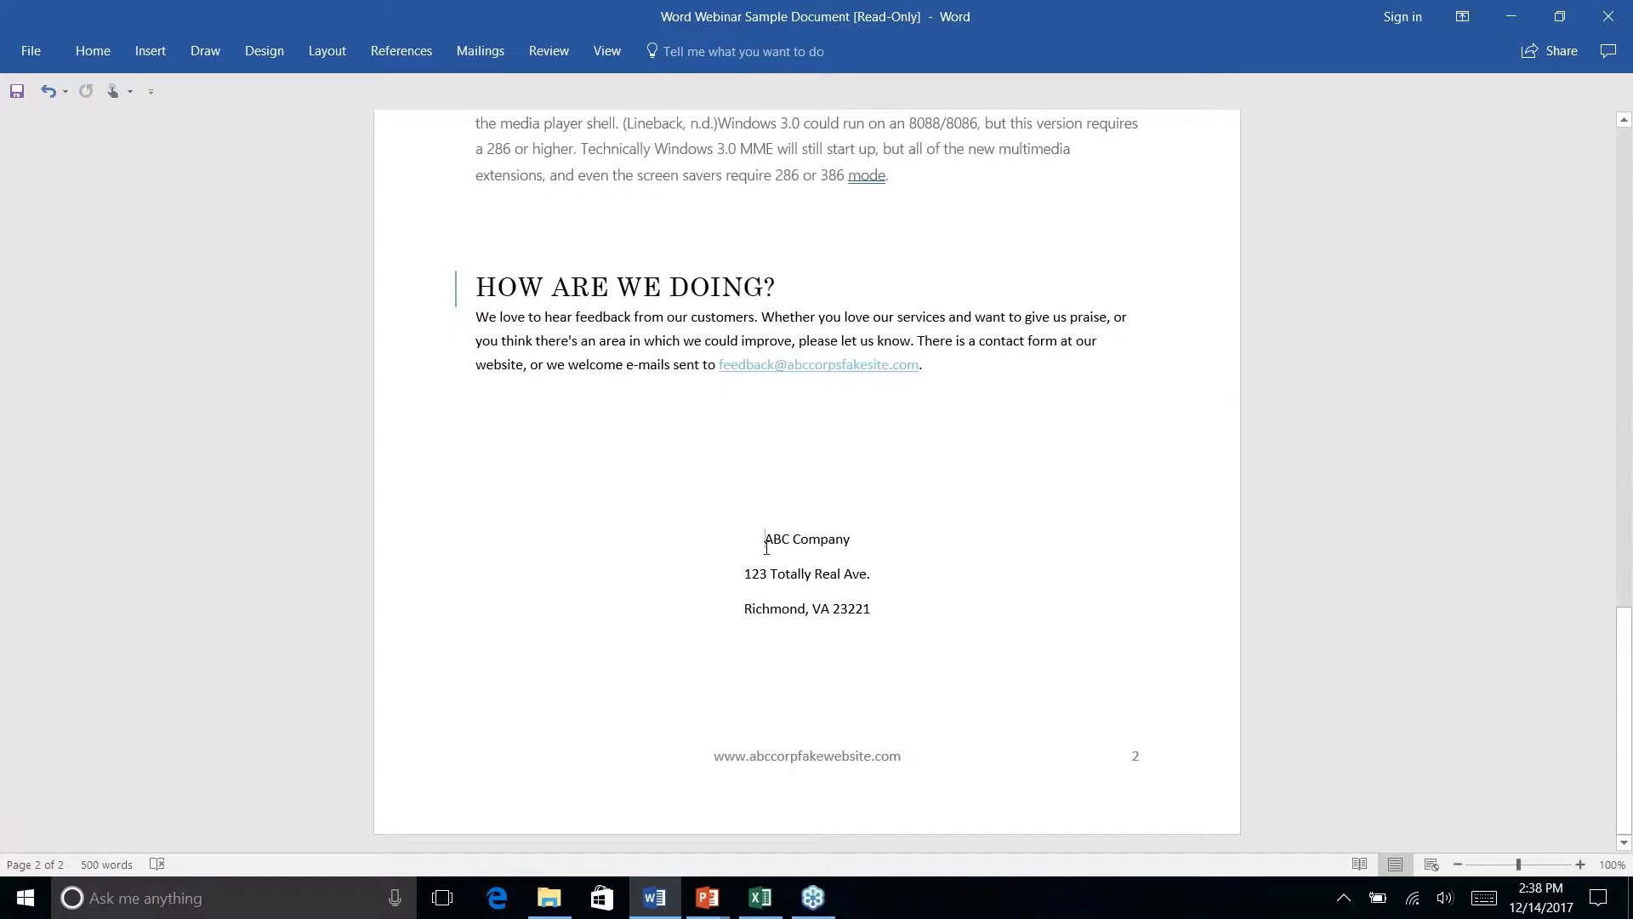
pyautogui.click(146, 53)
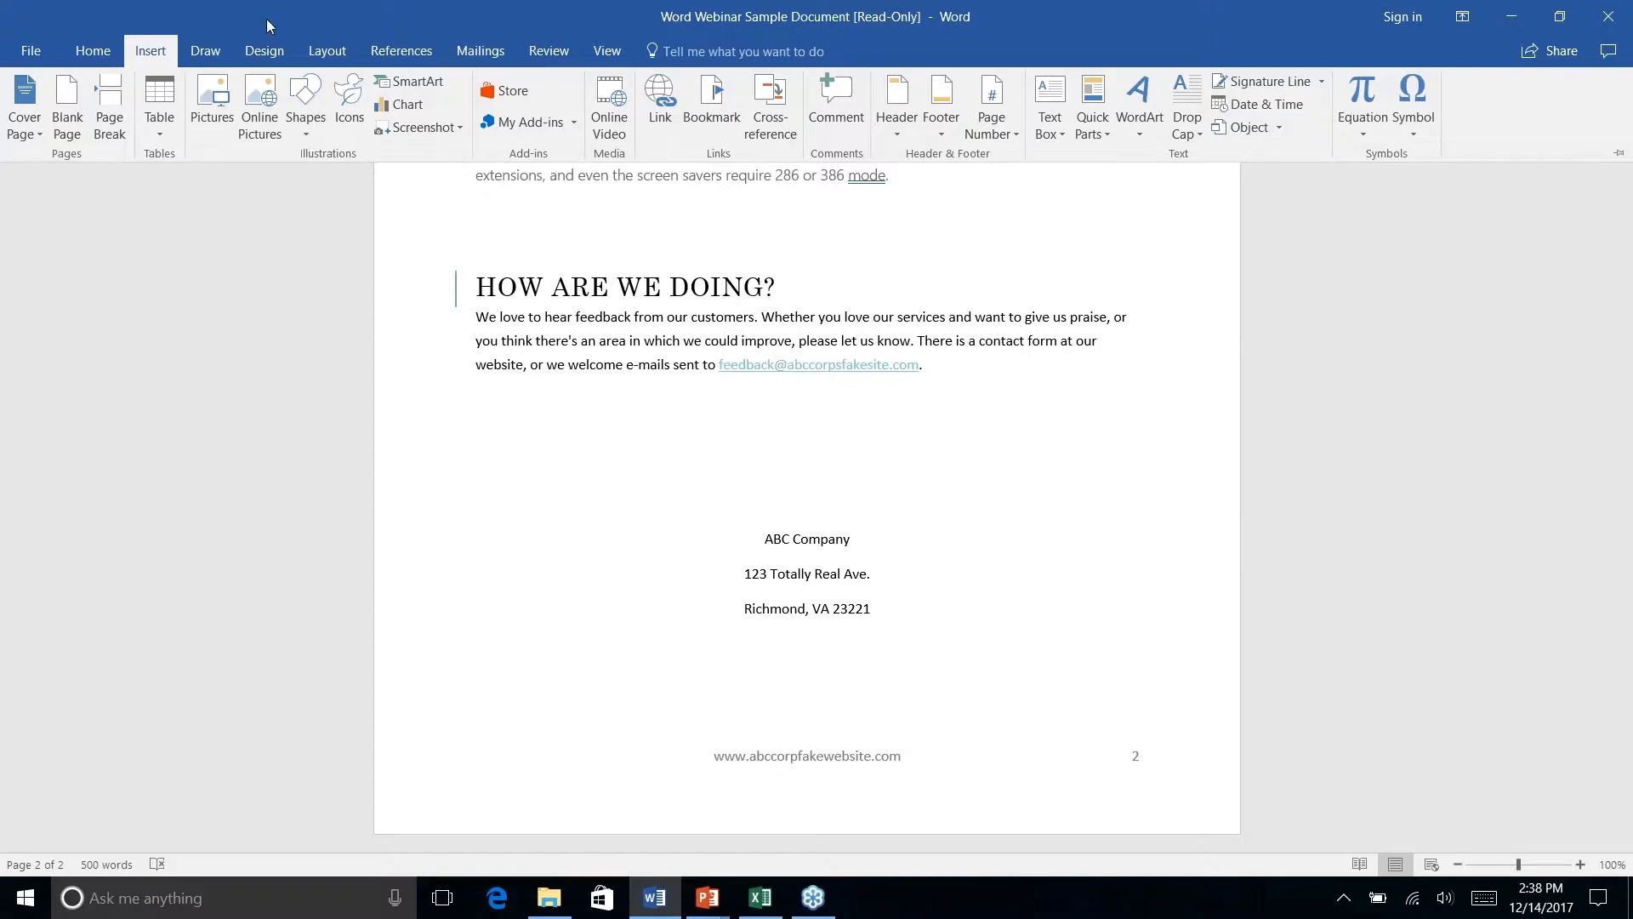
pyautogui.rightClick(305, 133)
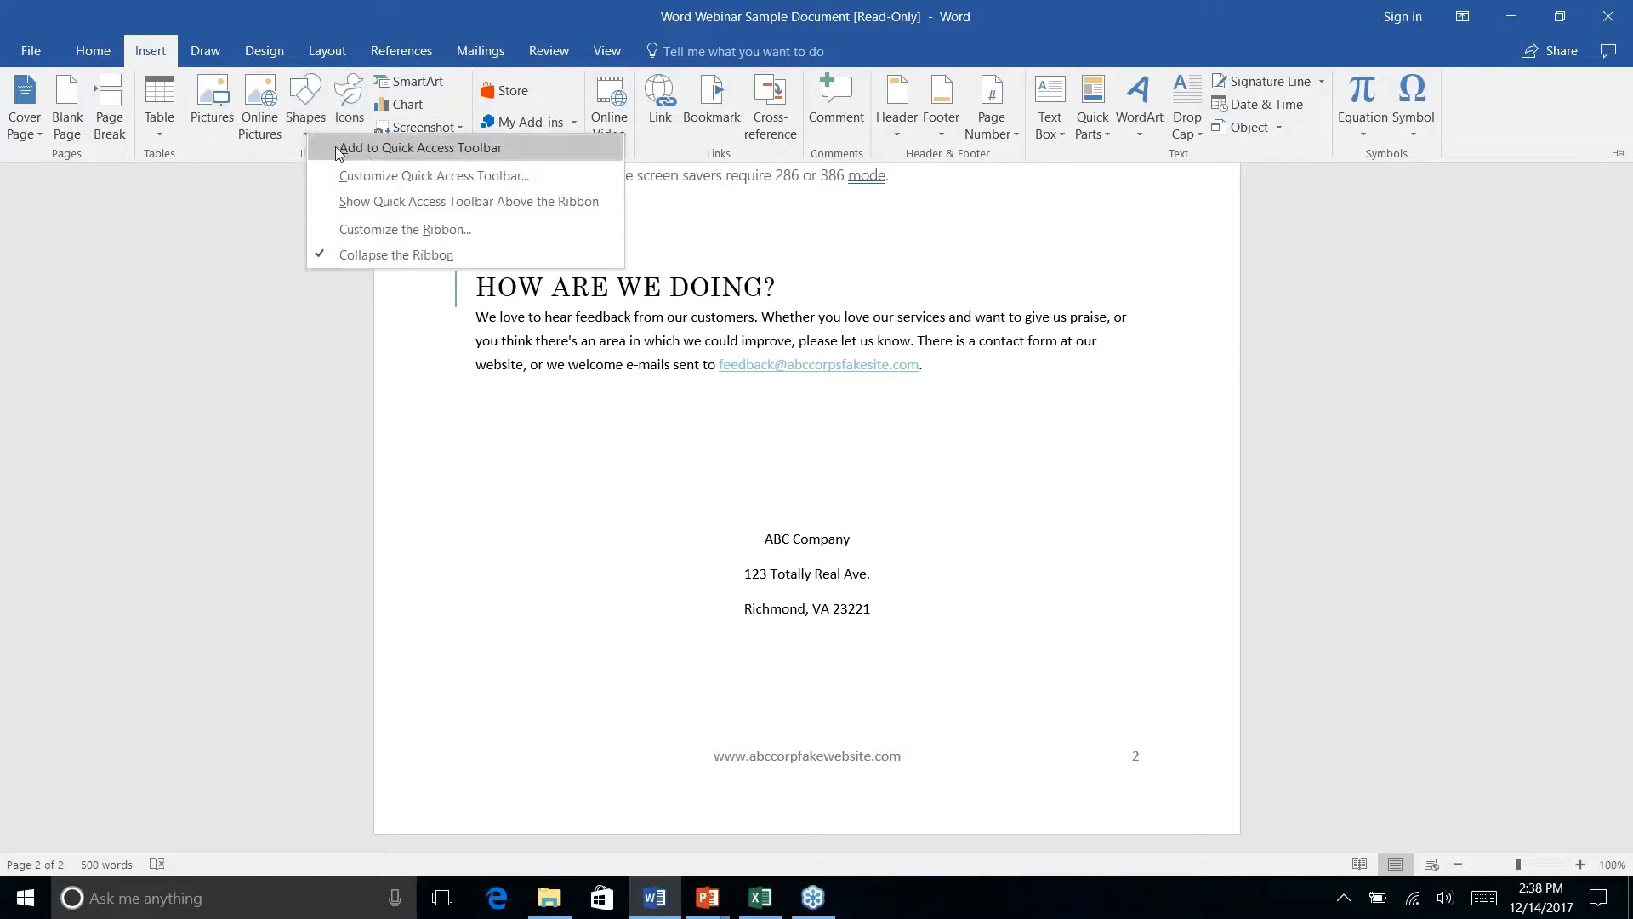
pyautogui.click(306, 95)
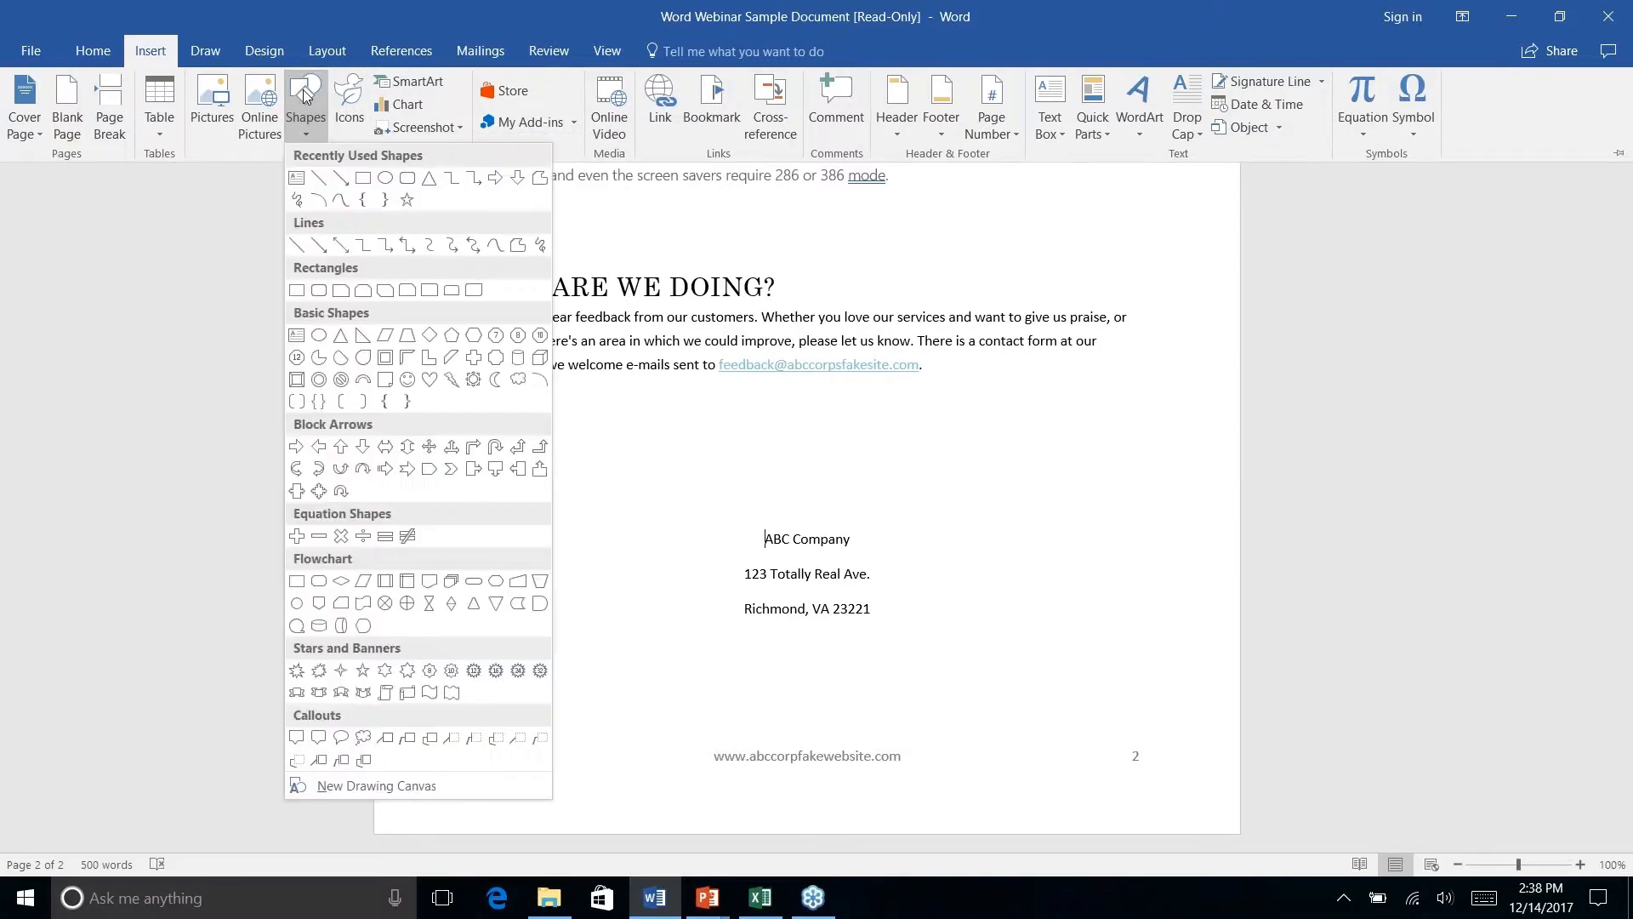
pyautogui.click(407, 176)
pyautogui.press('Escape')
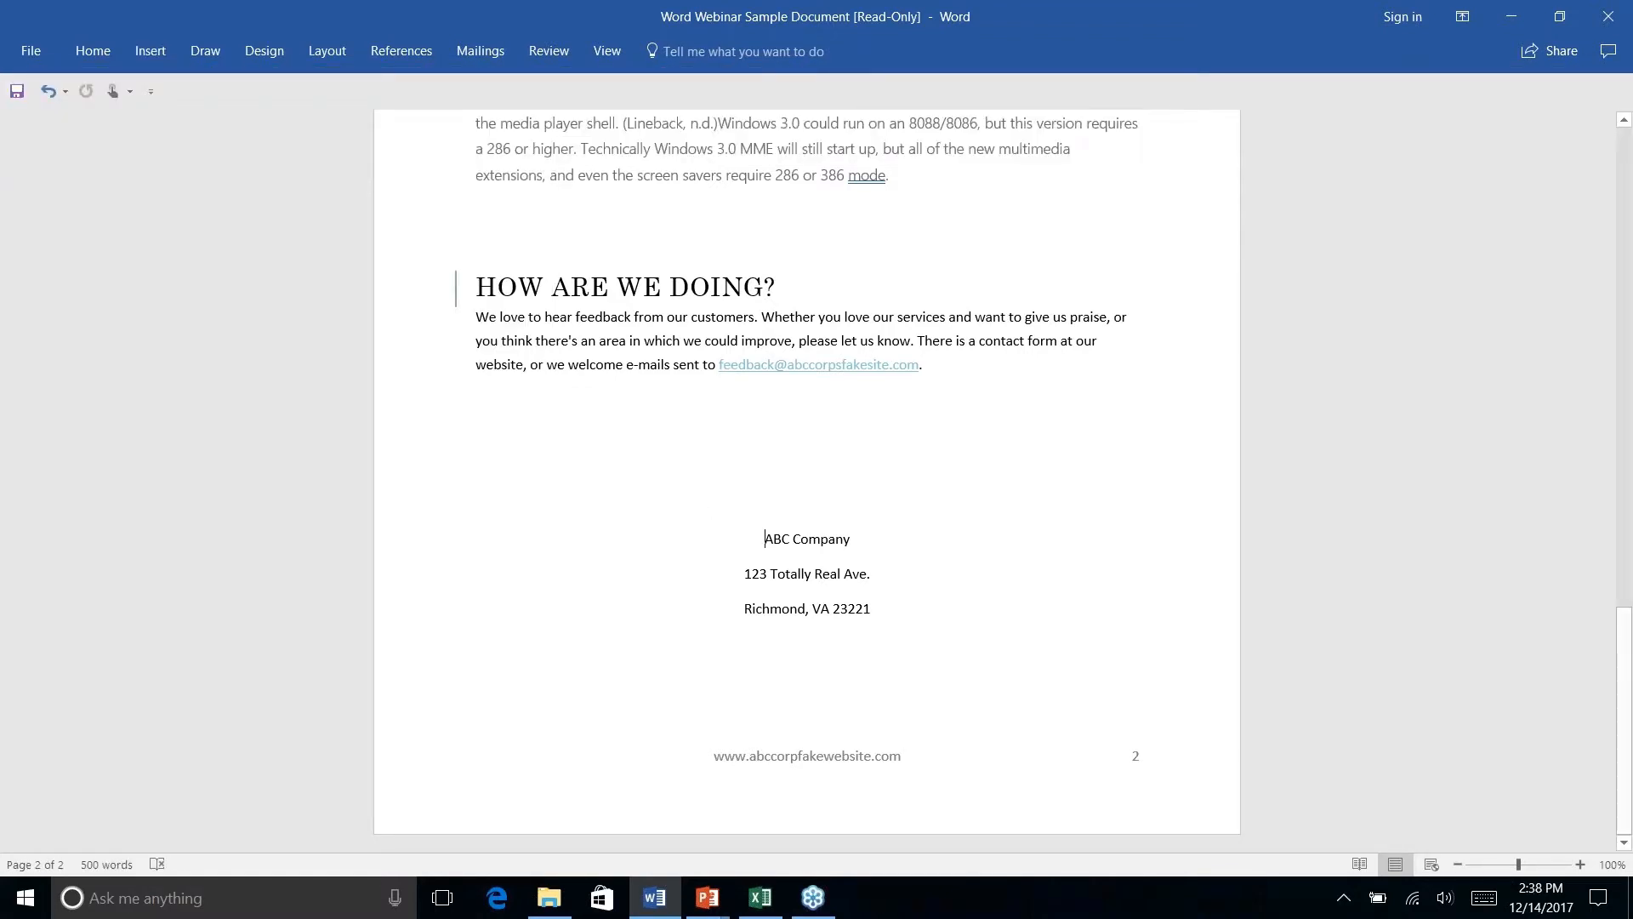
# - Draw a rounded rectangle about 1.77" wide and 1.37" high over the ABC Company address block
pyautogui.click(194, 52)
pyautogui.click(150, 51)
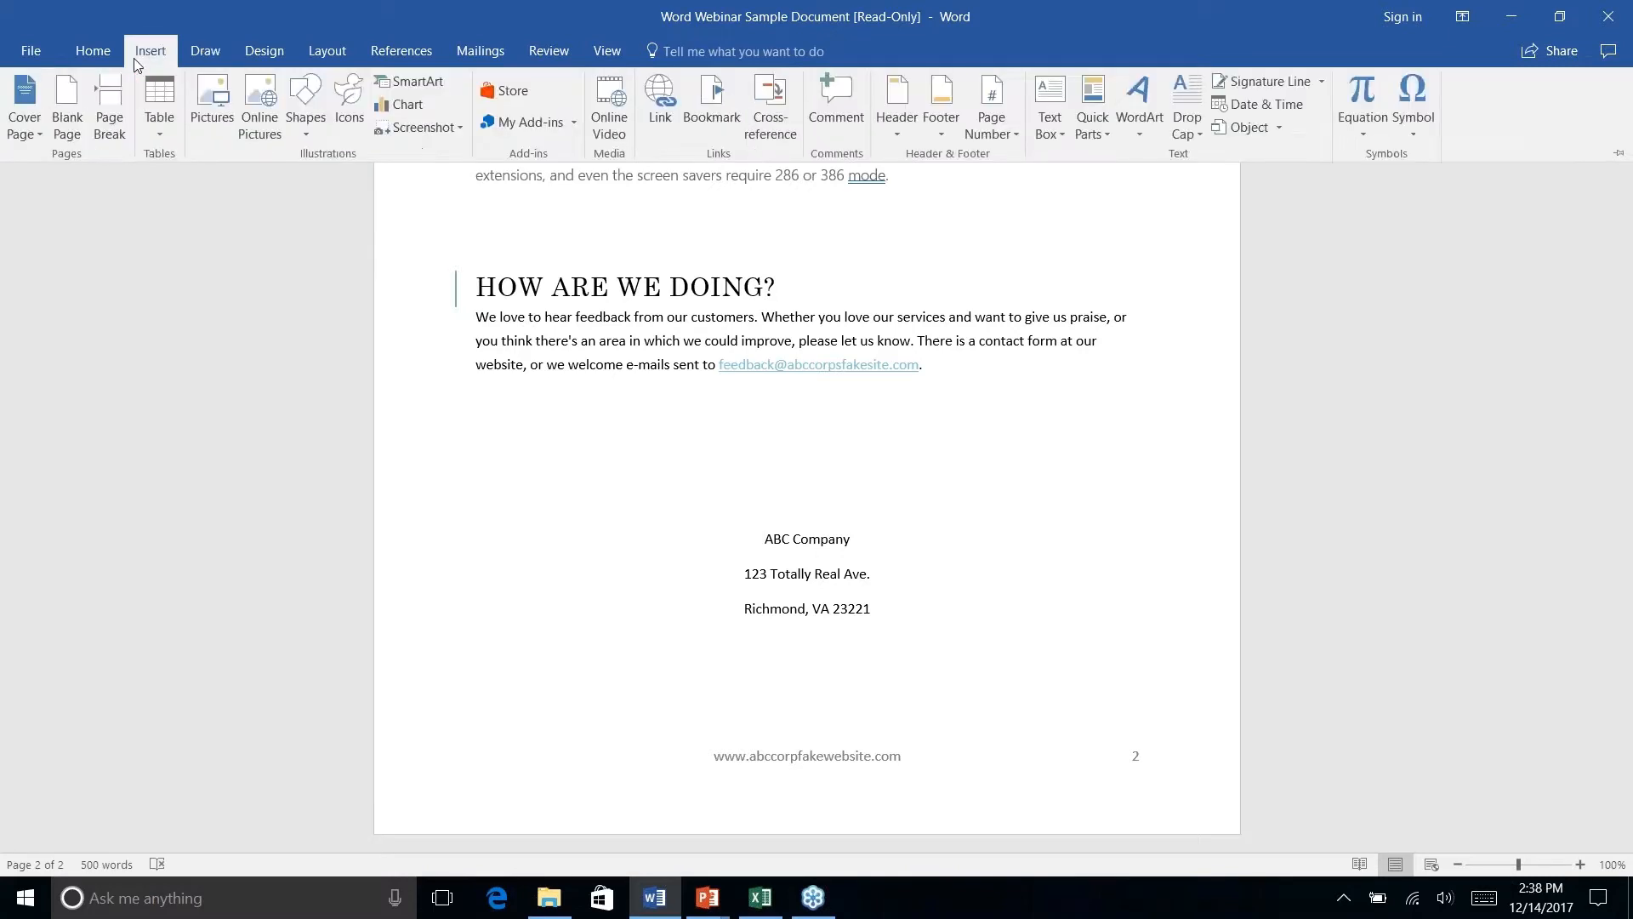
pyautogui.click(318, 131)
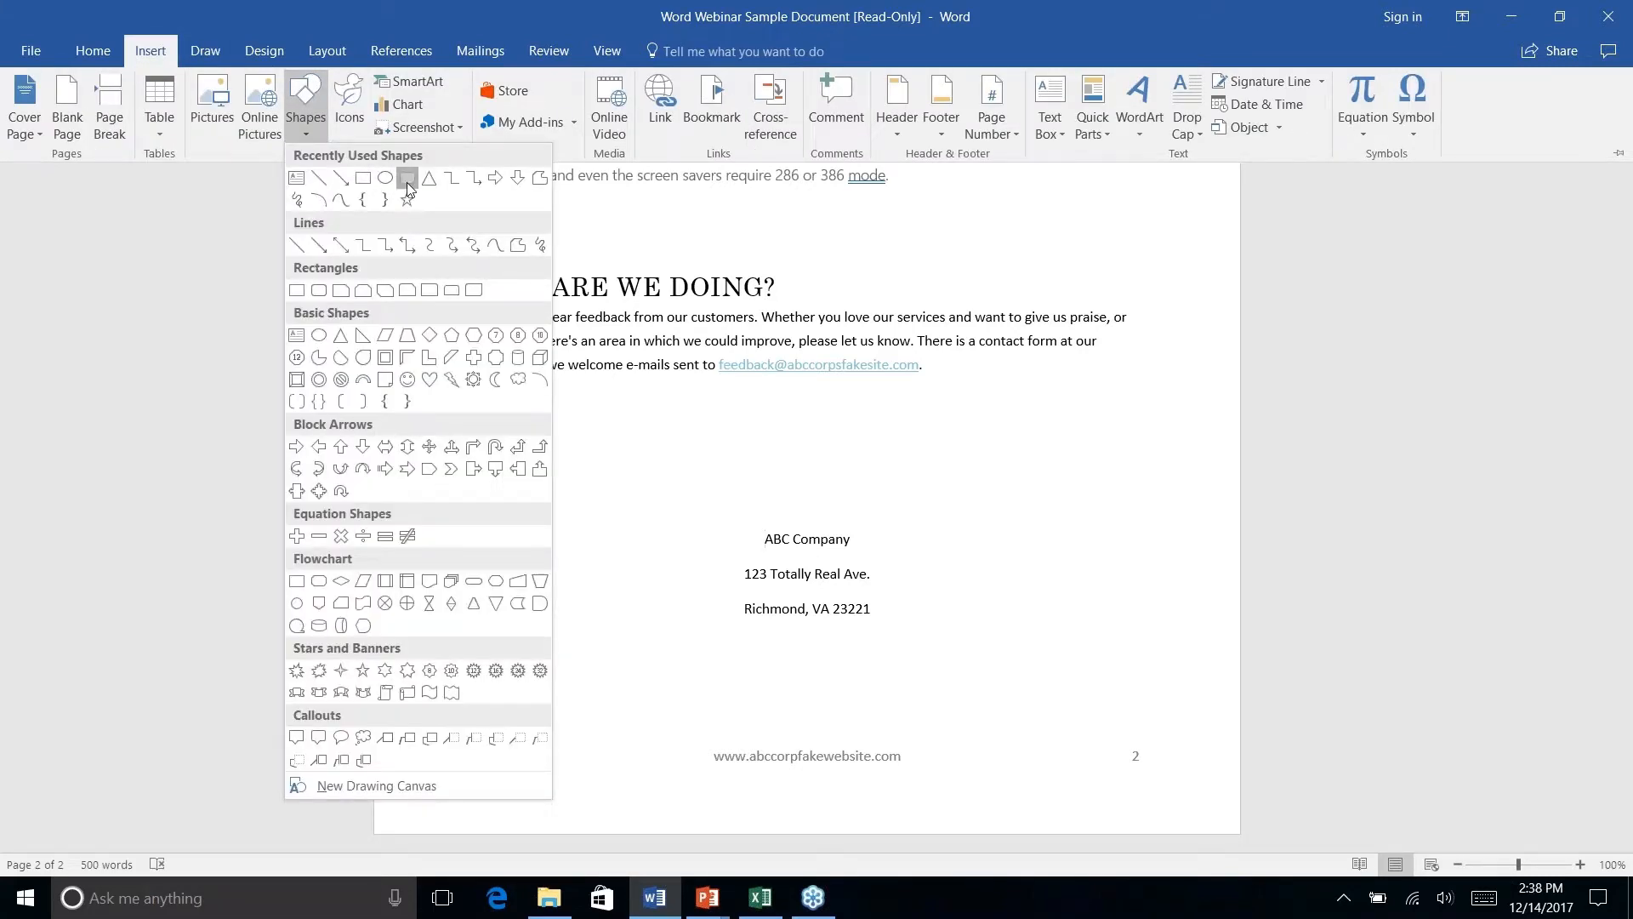
pyautogui.click(389, 181)
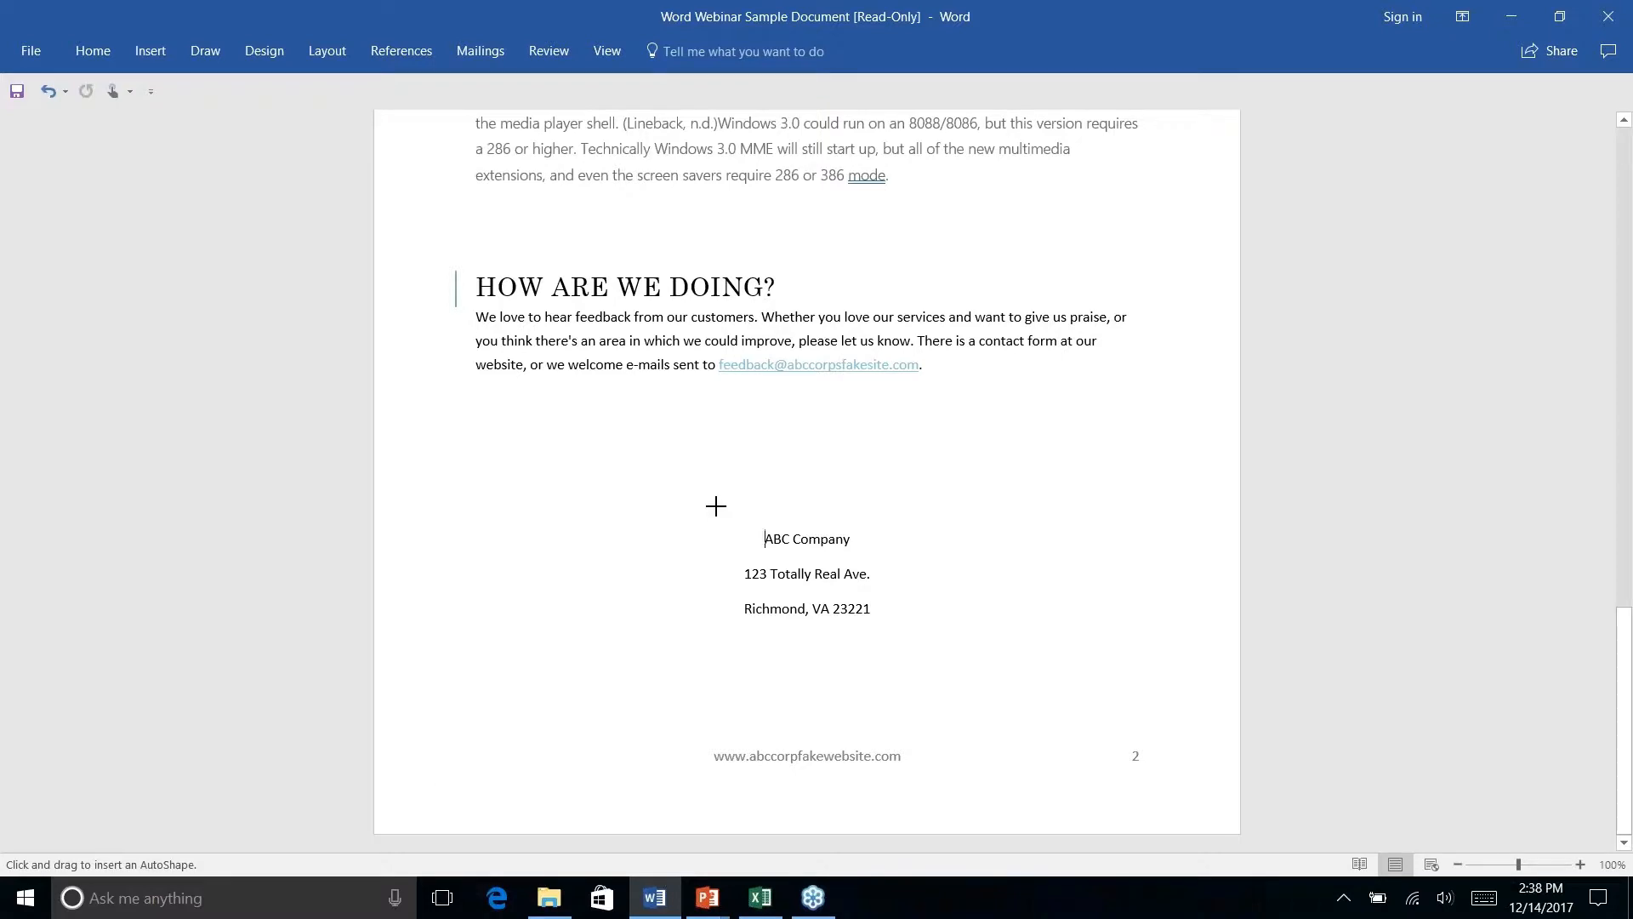
pyautogui.moveTo(715, 506); pyautogui.dragTo(897, 647)
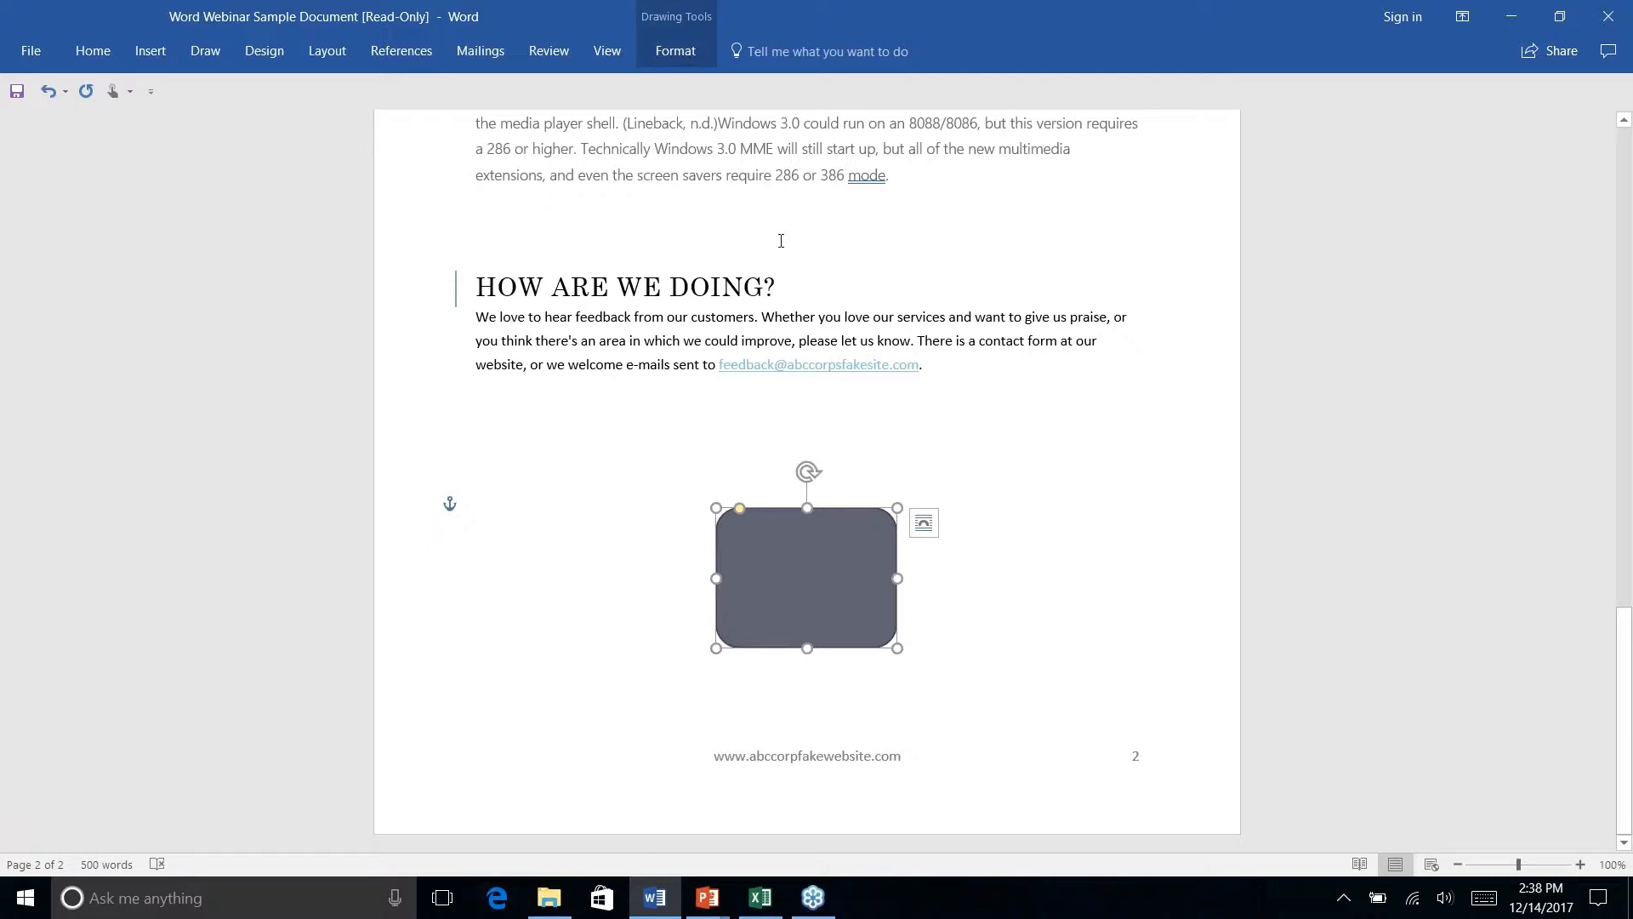
# - Send the rounded rectangle behind the text of the ABC Company address block
pyautogui.click(677, 53)
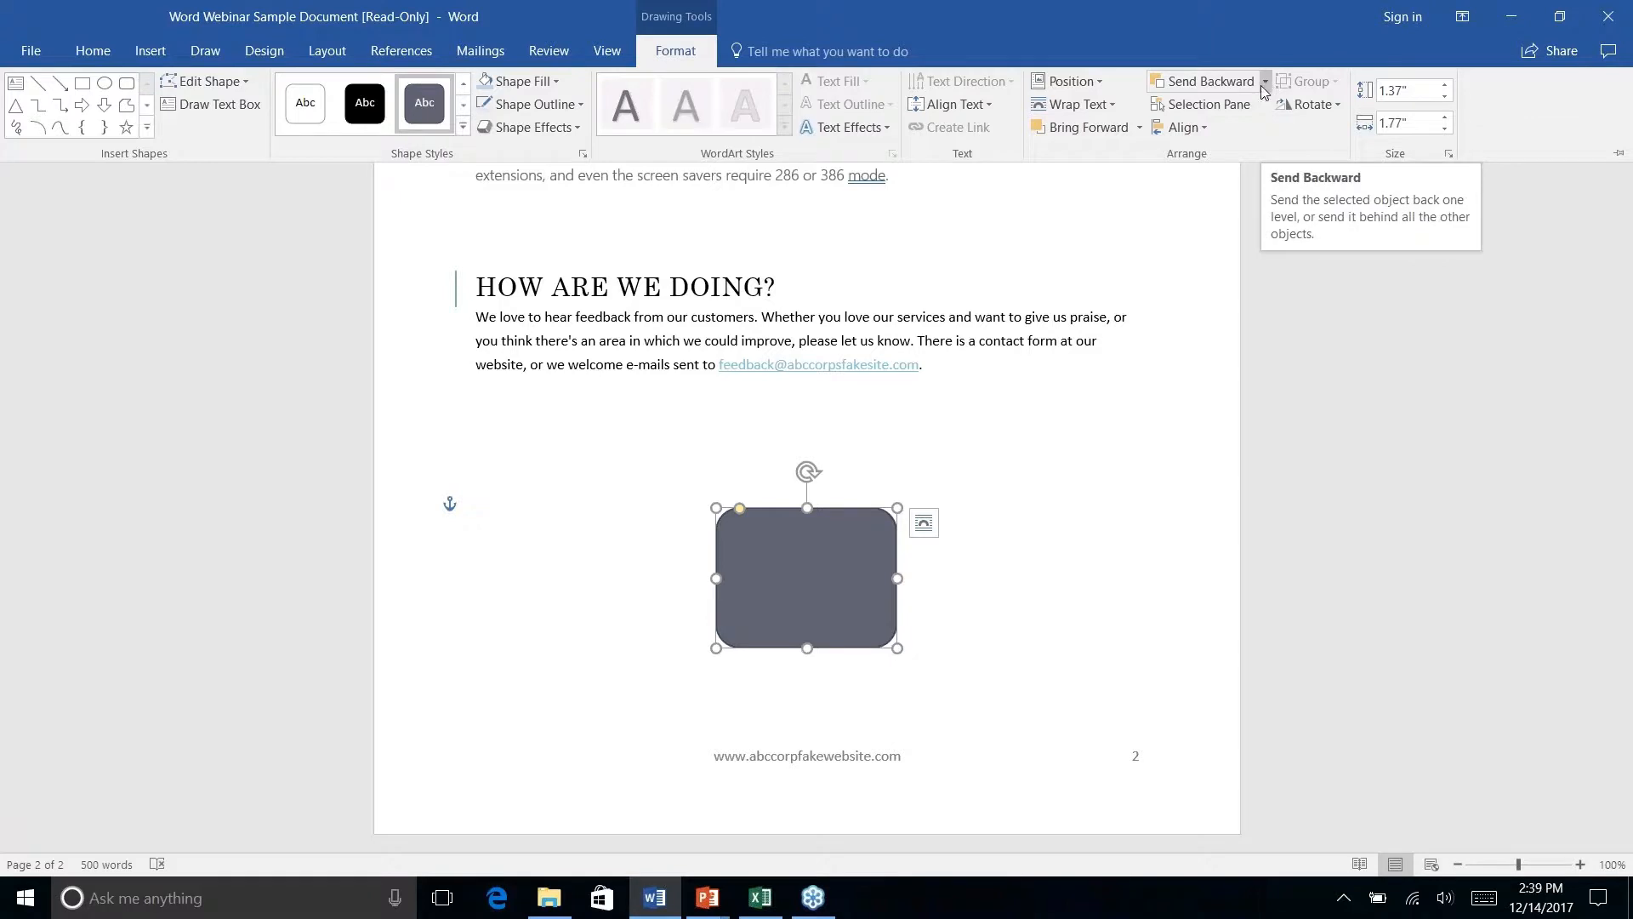
pyautogui.click(1265, 83)
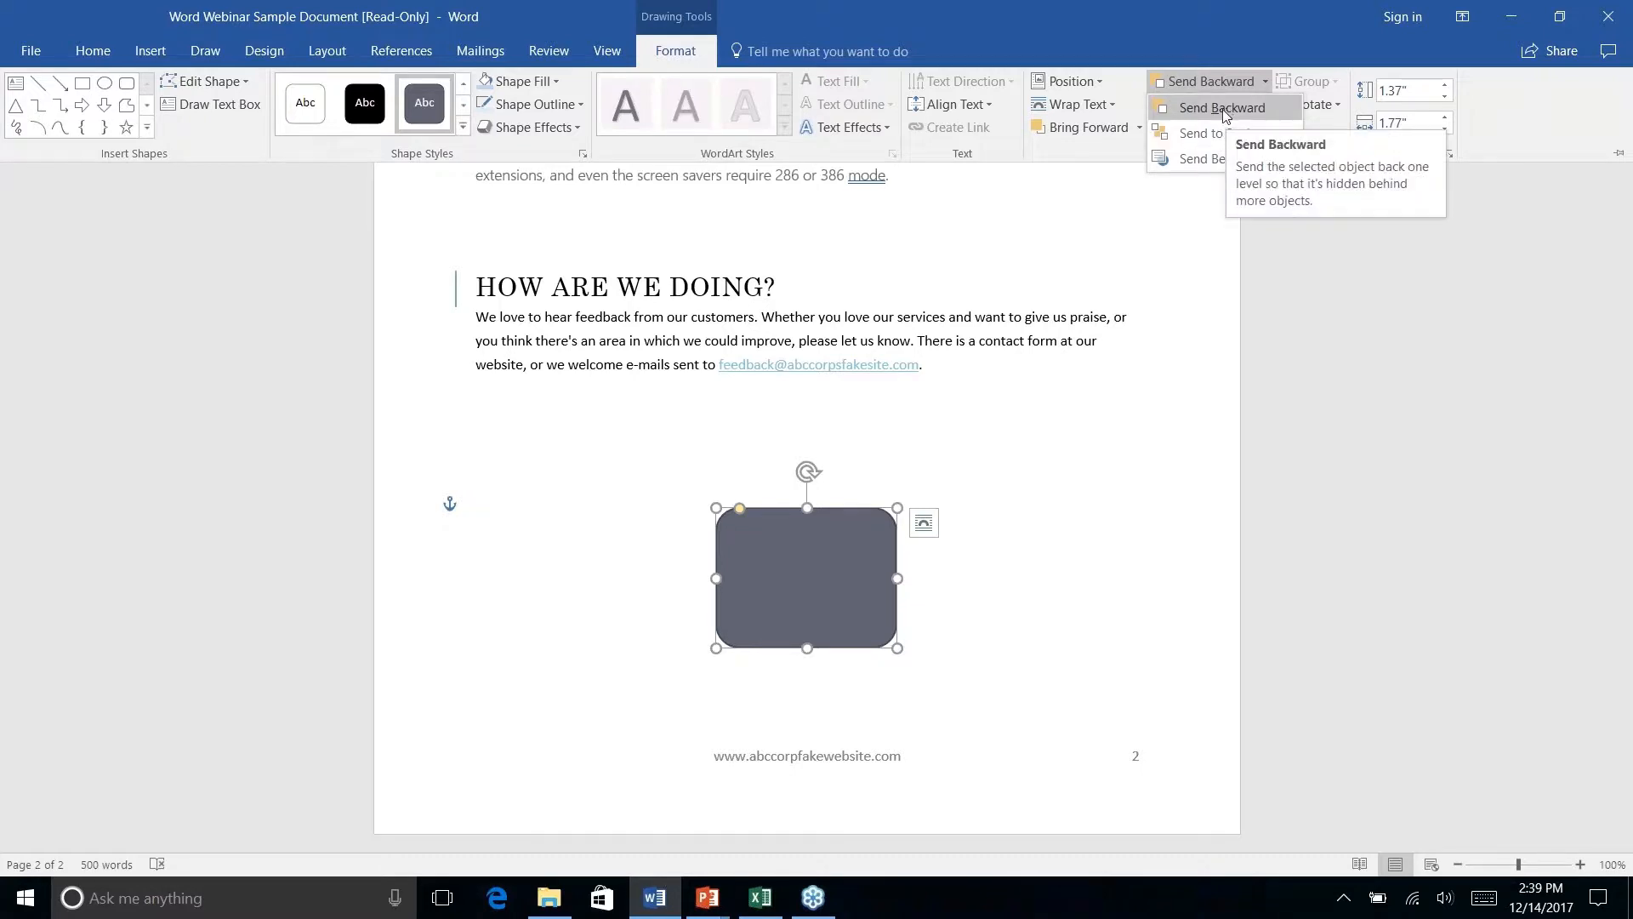
pyautogui.rightClick(1222, 162)
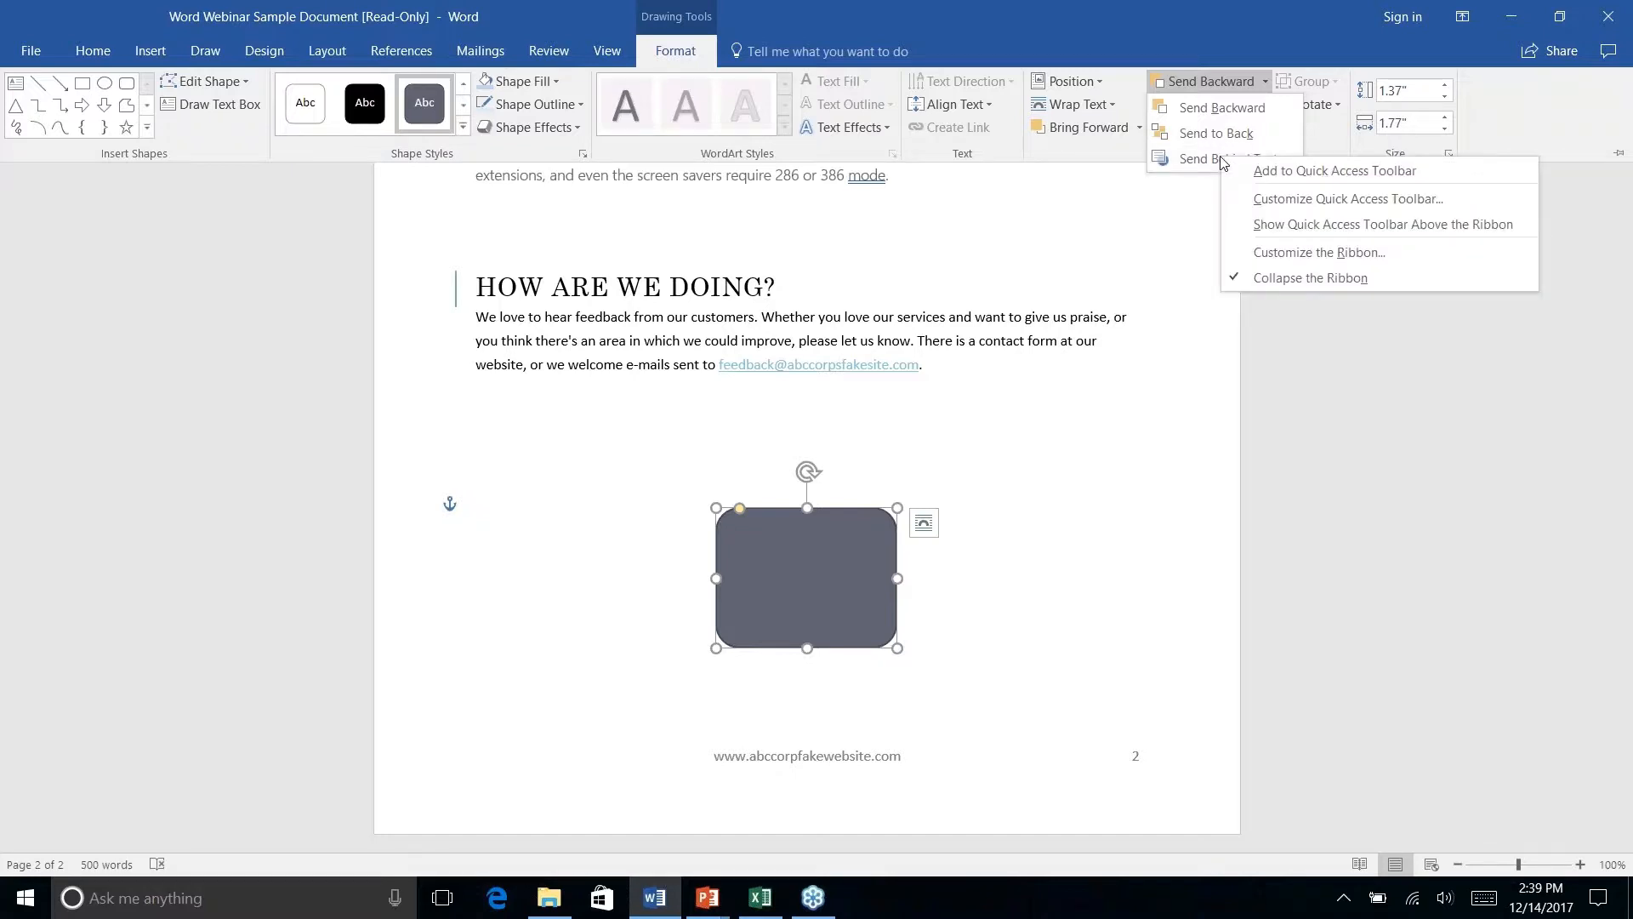
pyautogui.click(1208, 160)
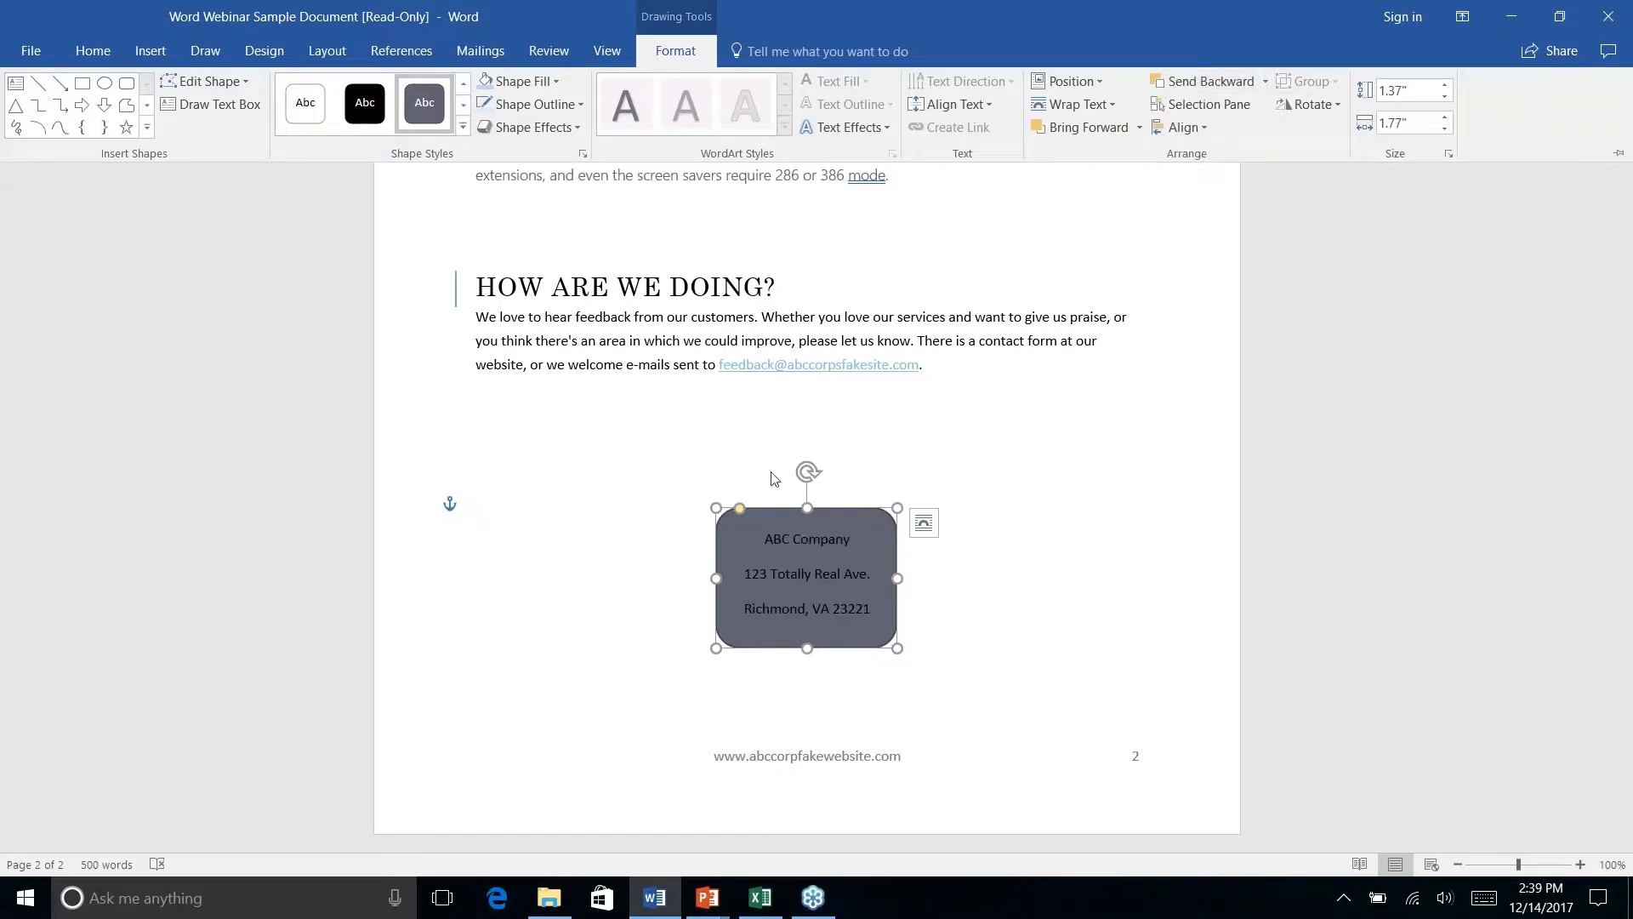
pyautogui.rightClick(972, 606)
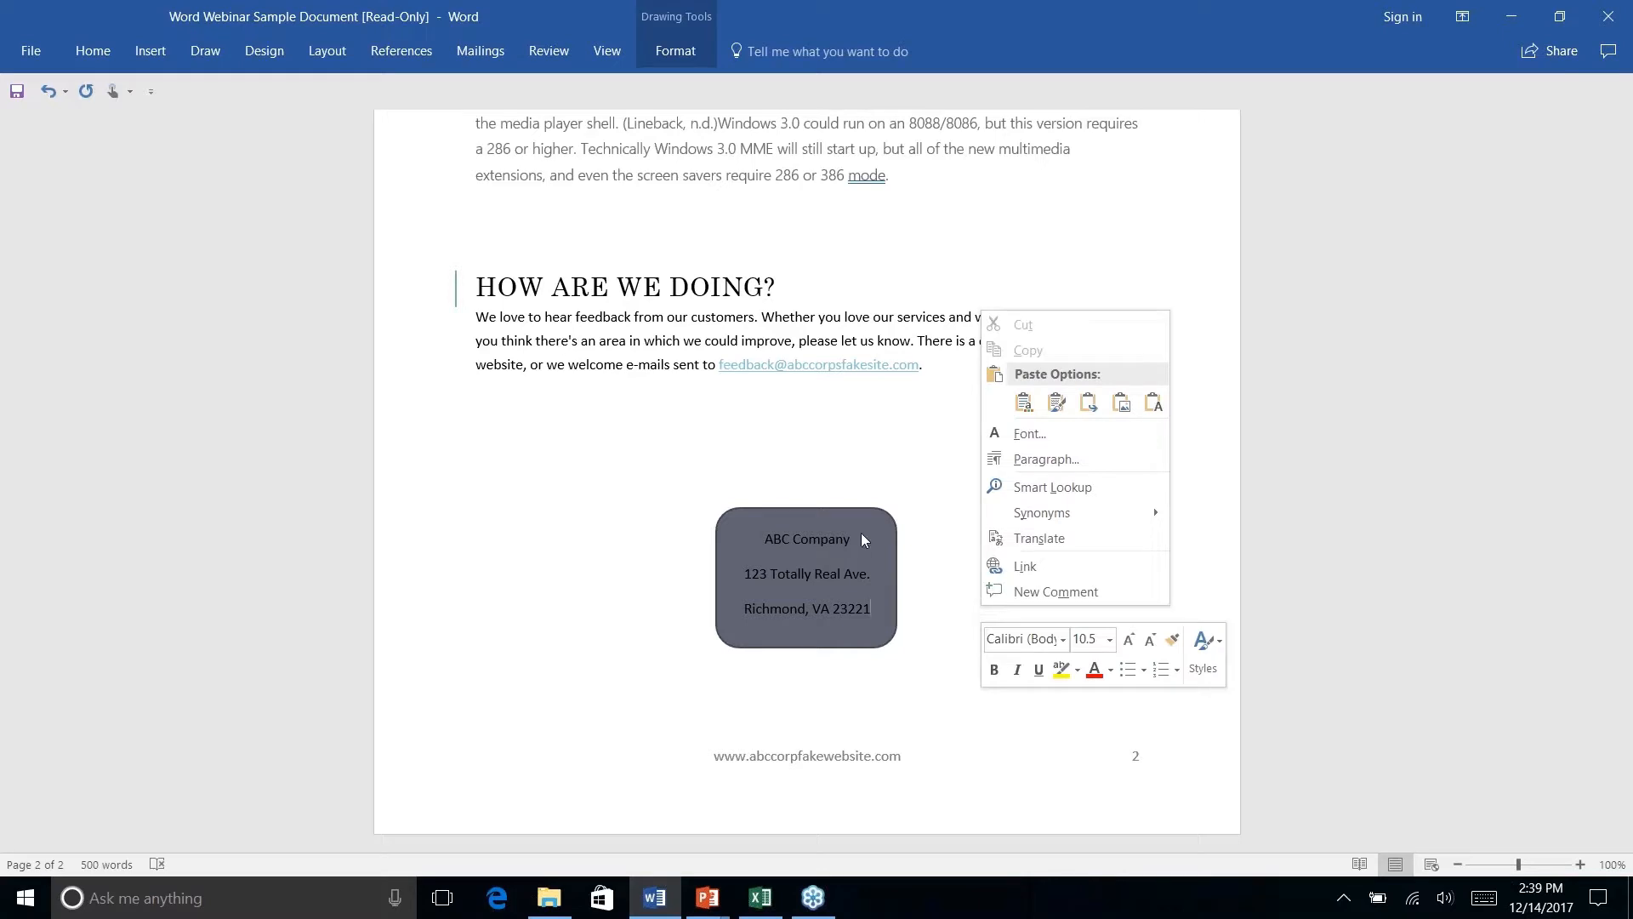
pyautogui.click(968, 567)
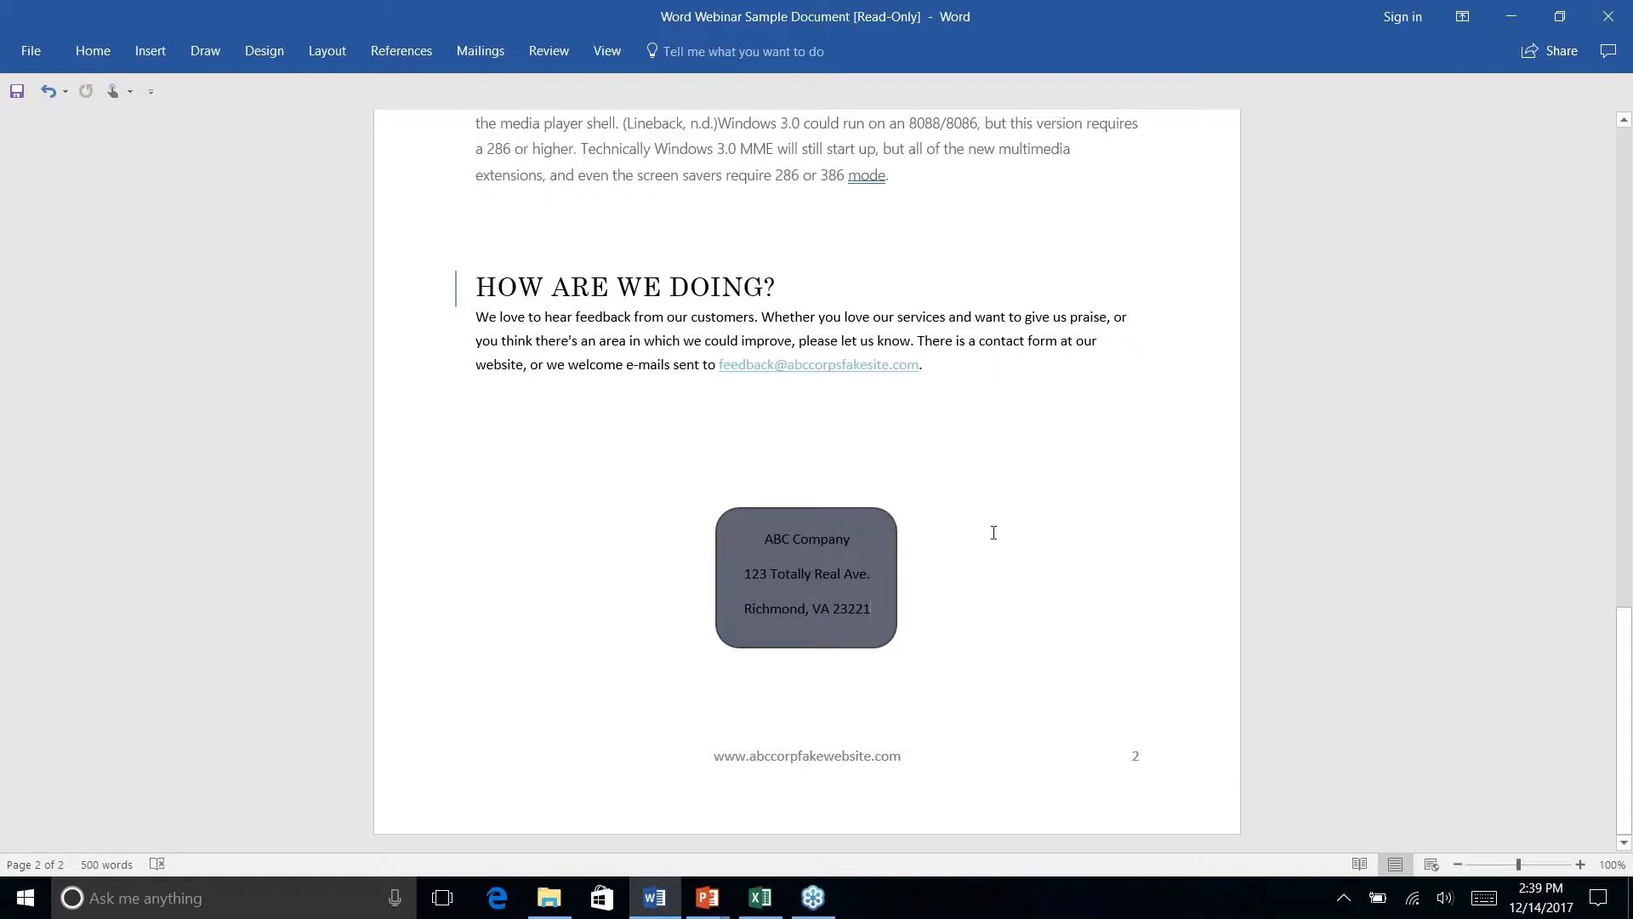
# - Apply the light teal theme style with black text, from the fourth row of theme styles, to the rounded rectangle behind the address
pyautogui.click(876, 552)
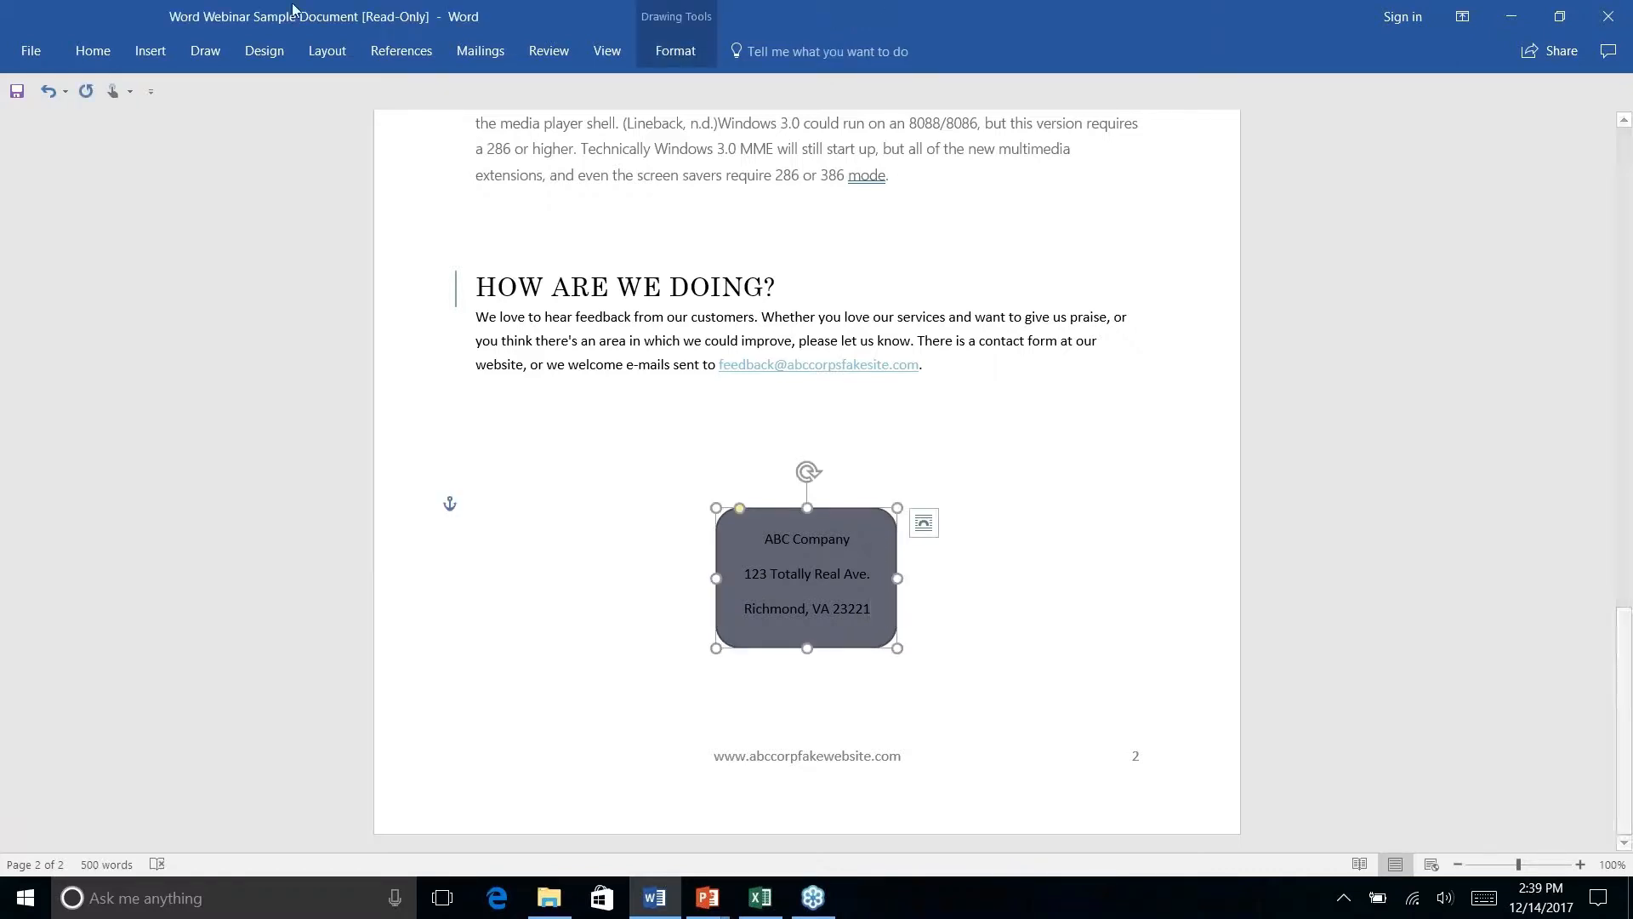
pyautogui.click(153, 53)
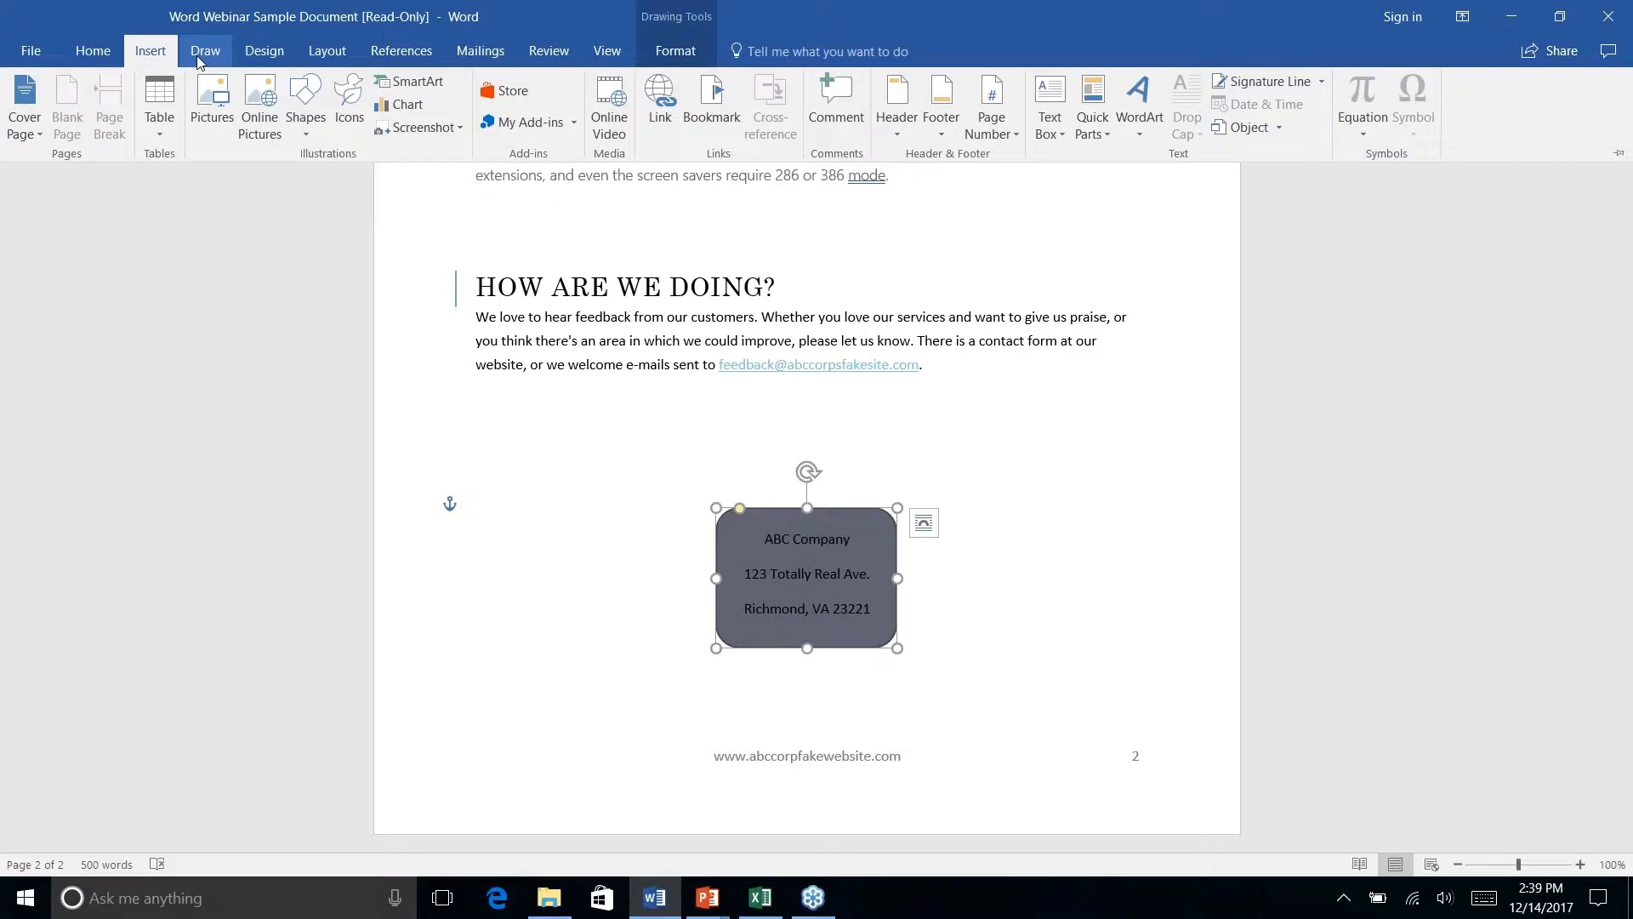
pyautogui.click(93, 51)
pyautogui.click(676, 51)
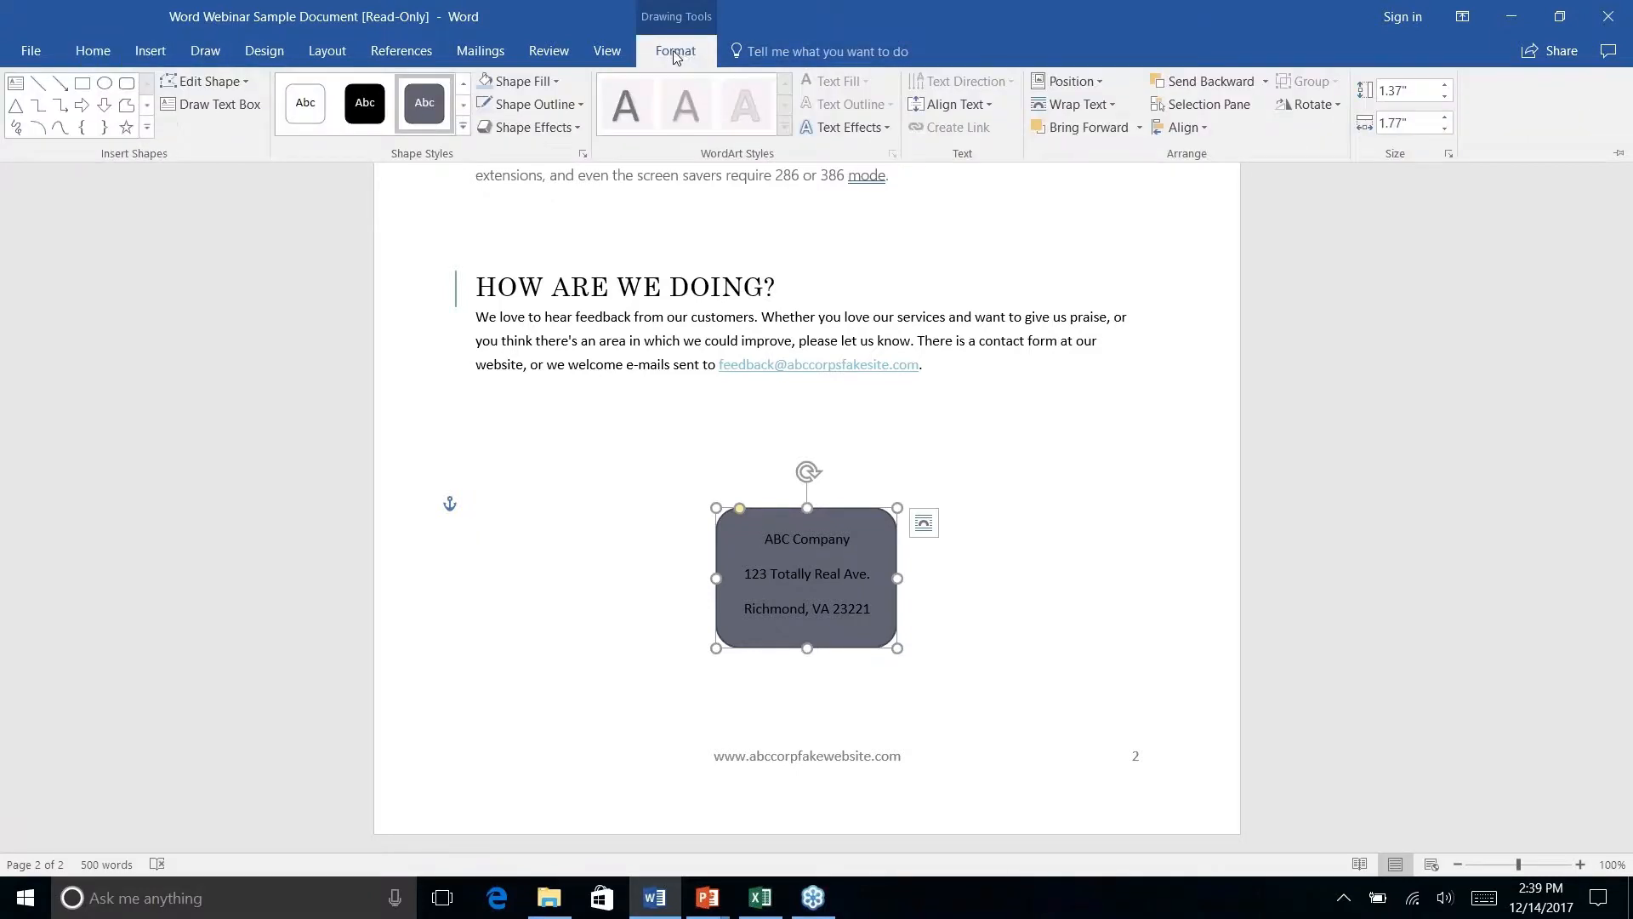
pyautogui.click(463, 126)
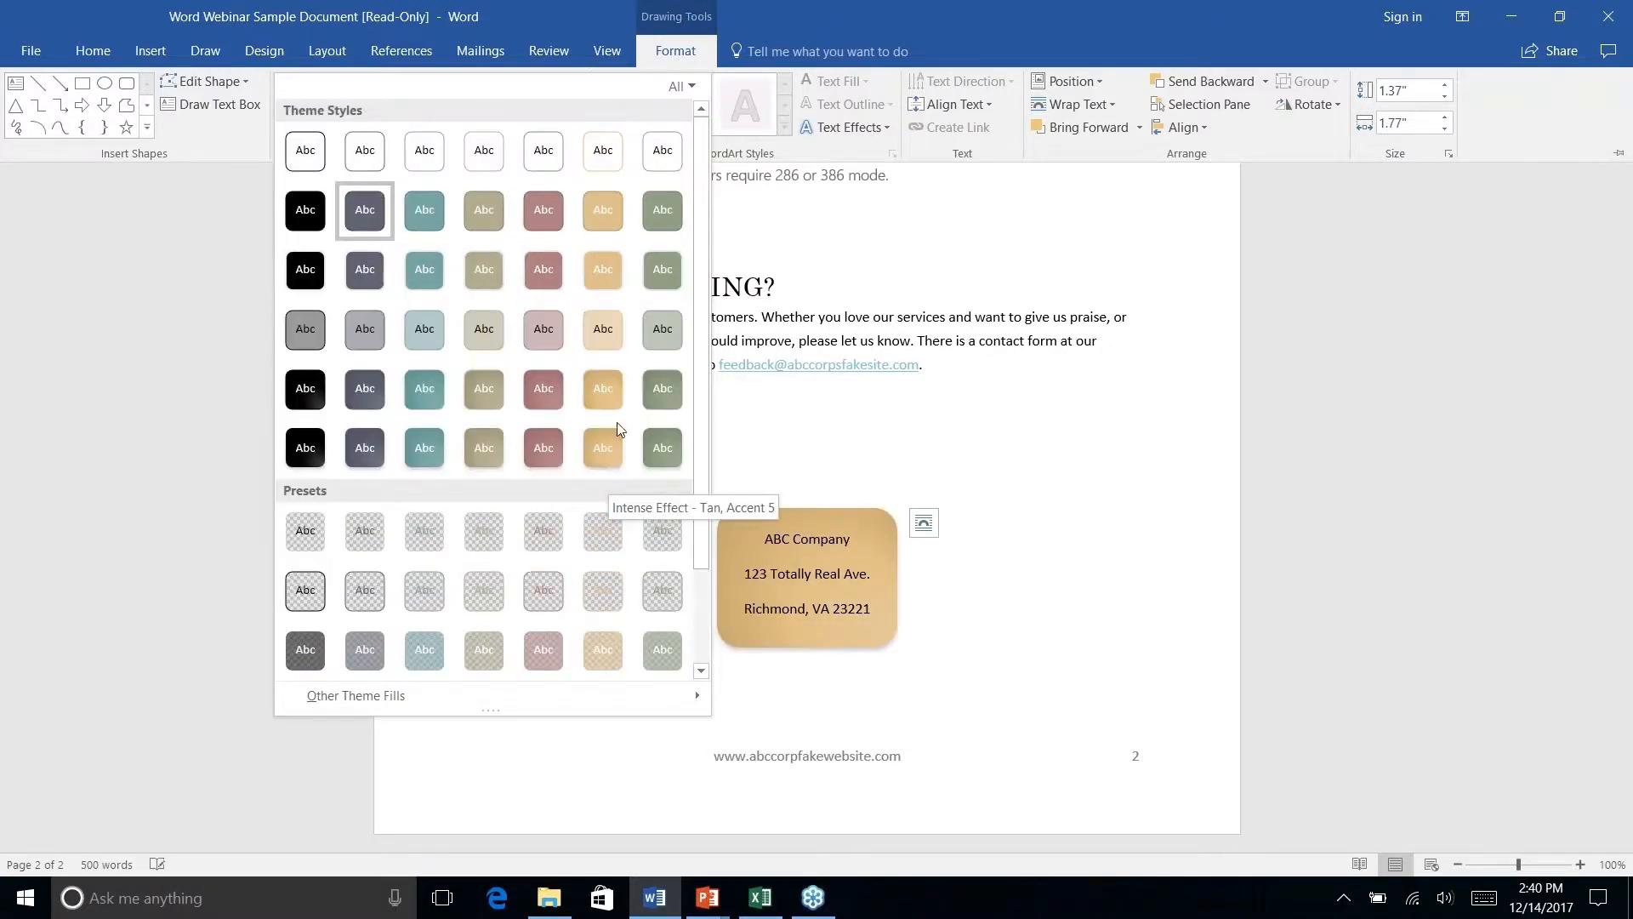
pyautogui.rightClick(426, 337)
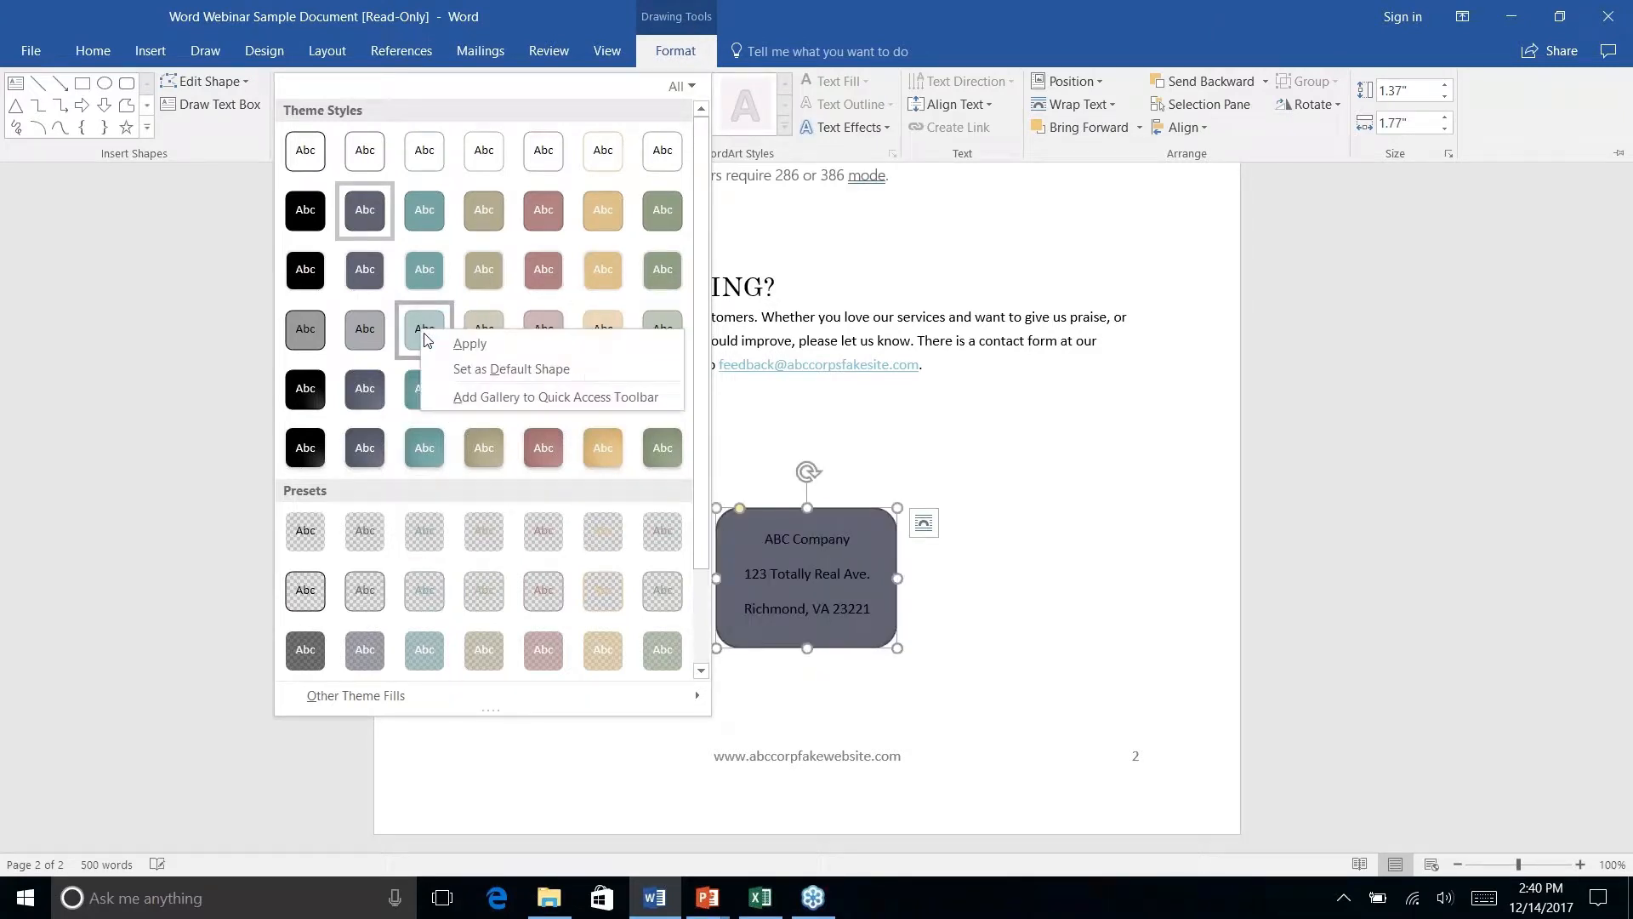
pyautogui.click(417, 327)
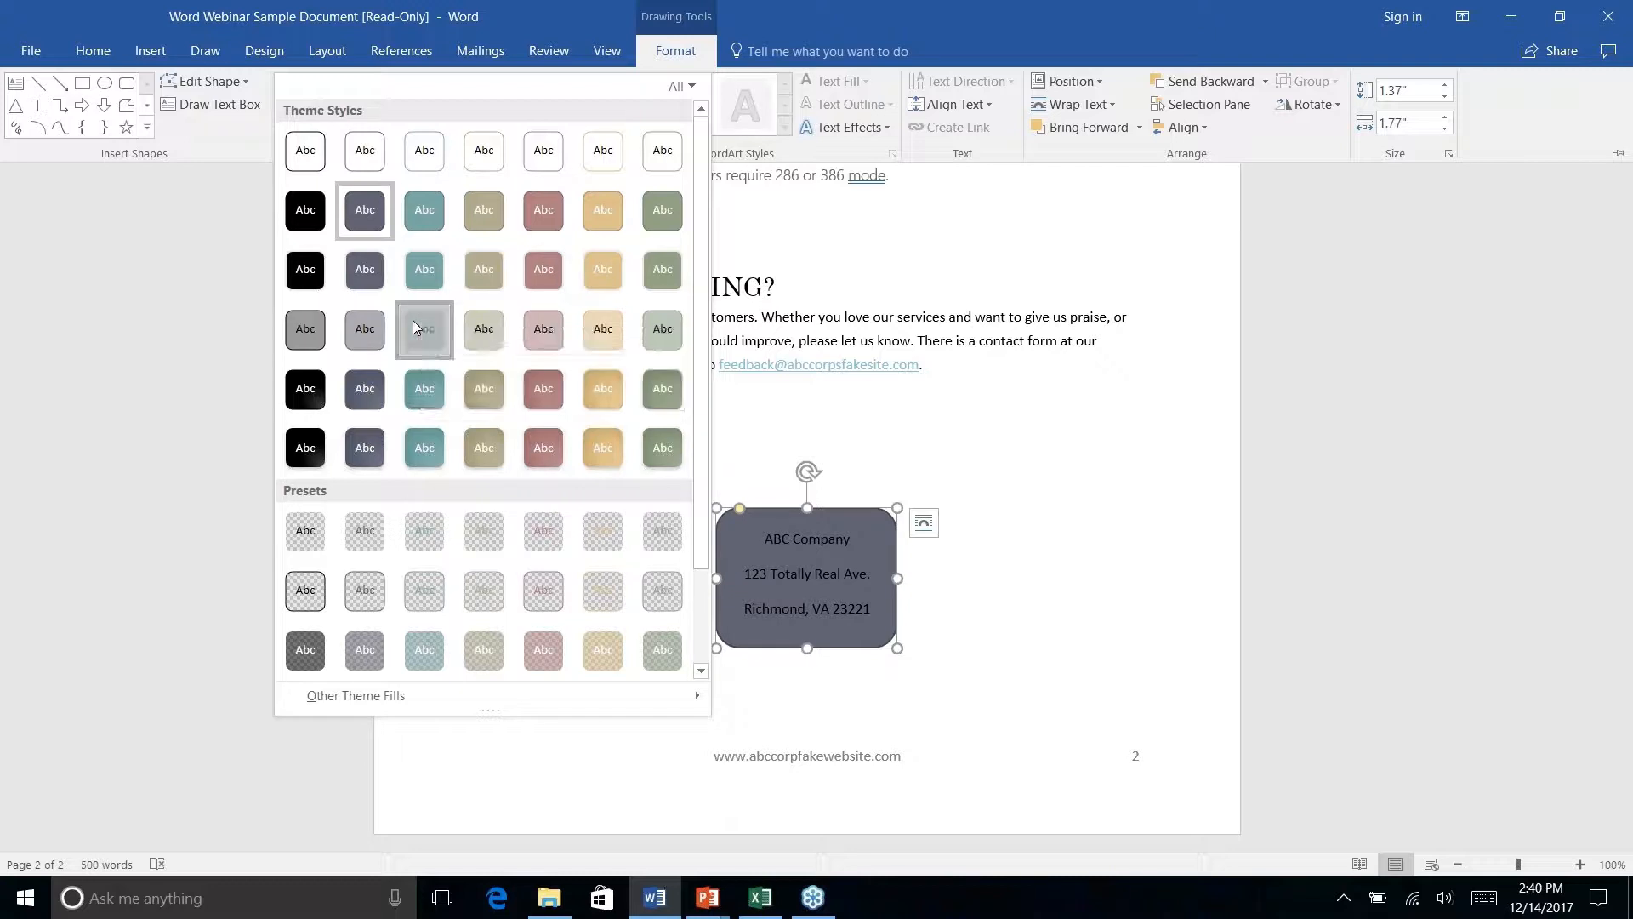
pyautogui.click(417, 327)
pyautogui.rightClick(961, 619)
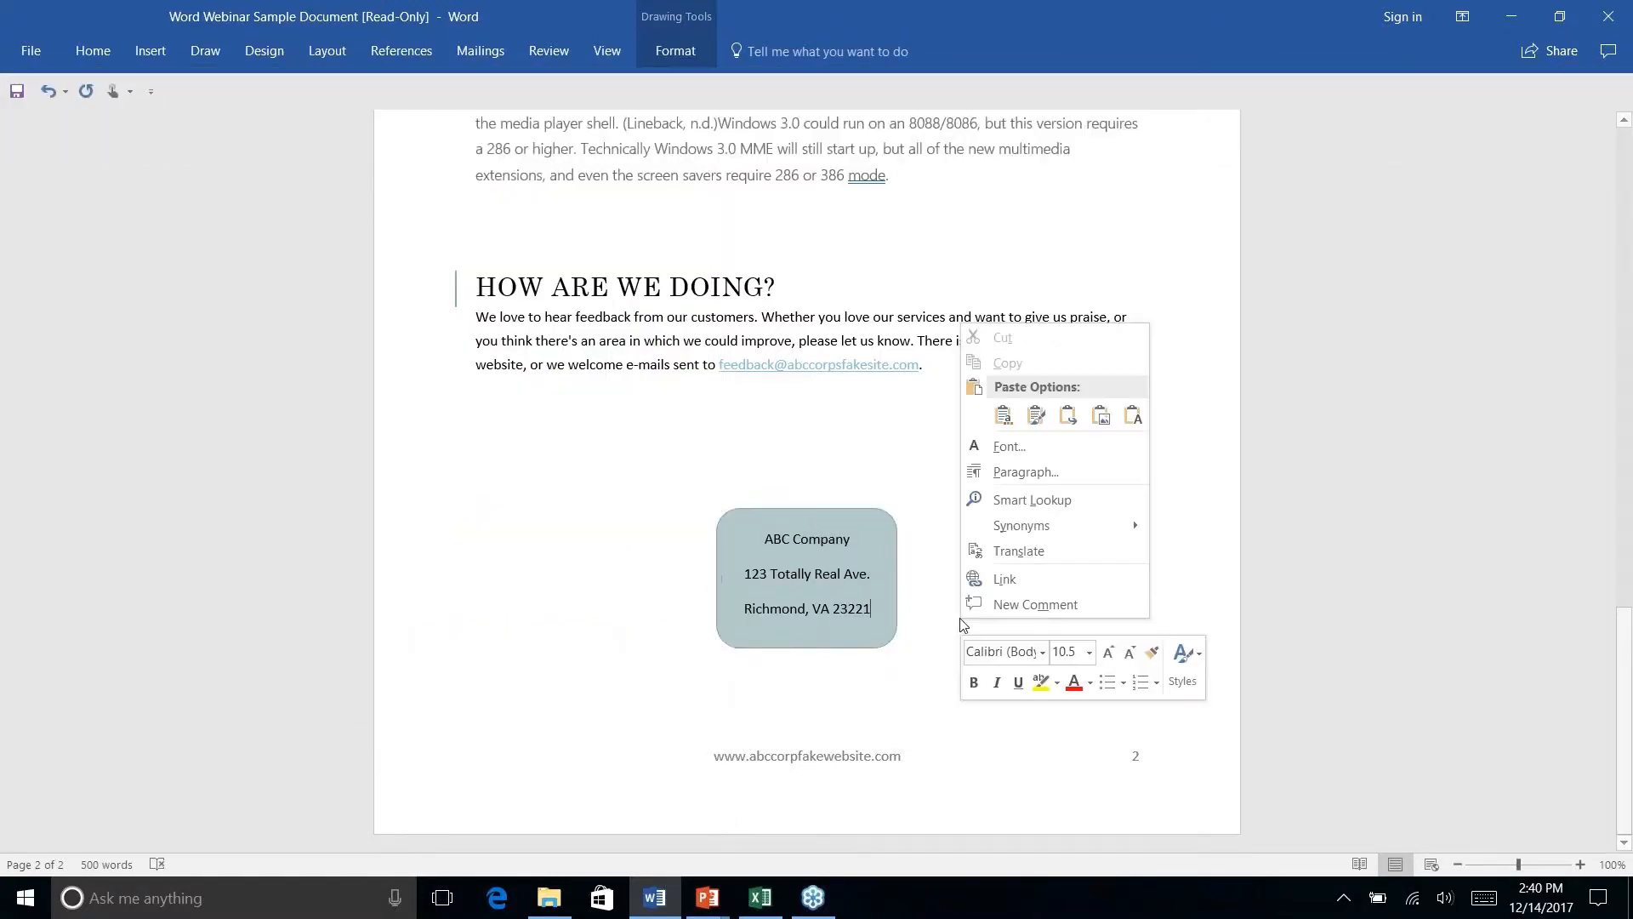
pyautogui.click(893, 438)
# - Give the rounded rectangle behind the address a dark teal outline with a weight of 2¼ pt
pyautogui.click(869, 530)
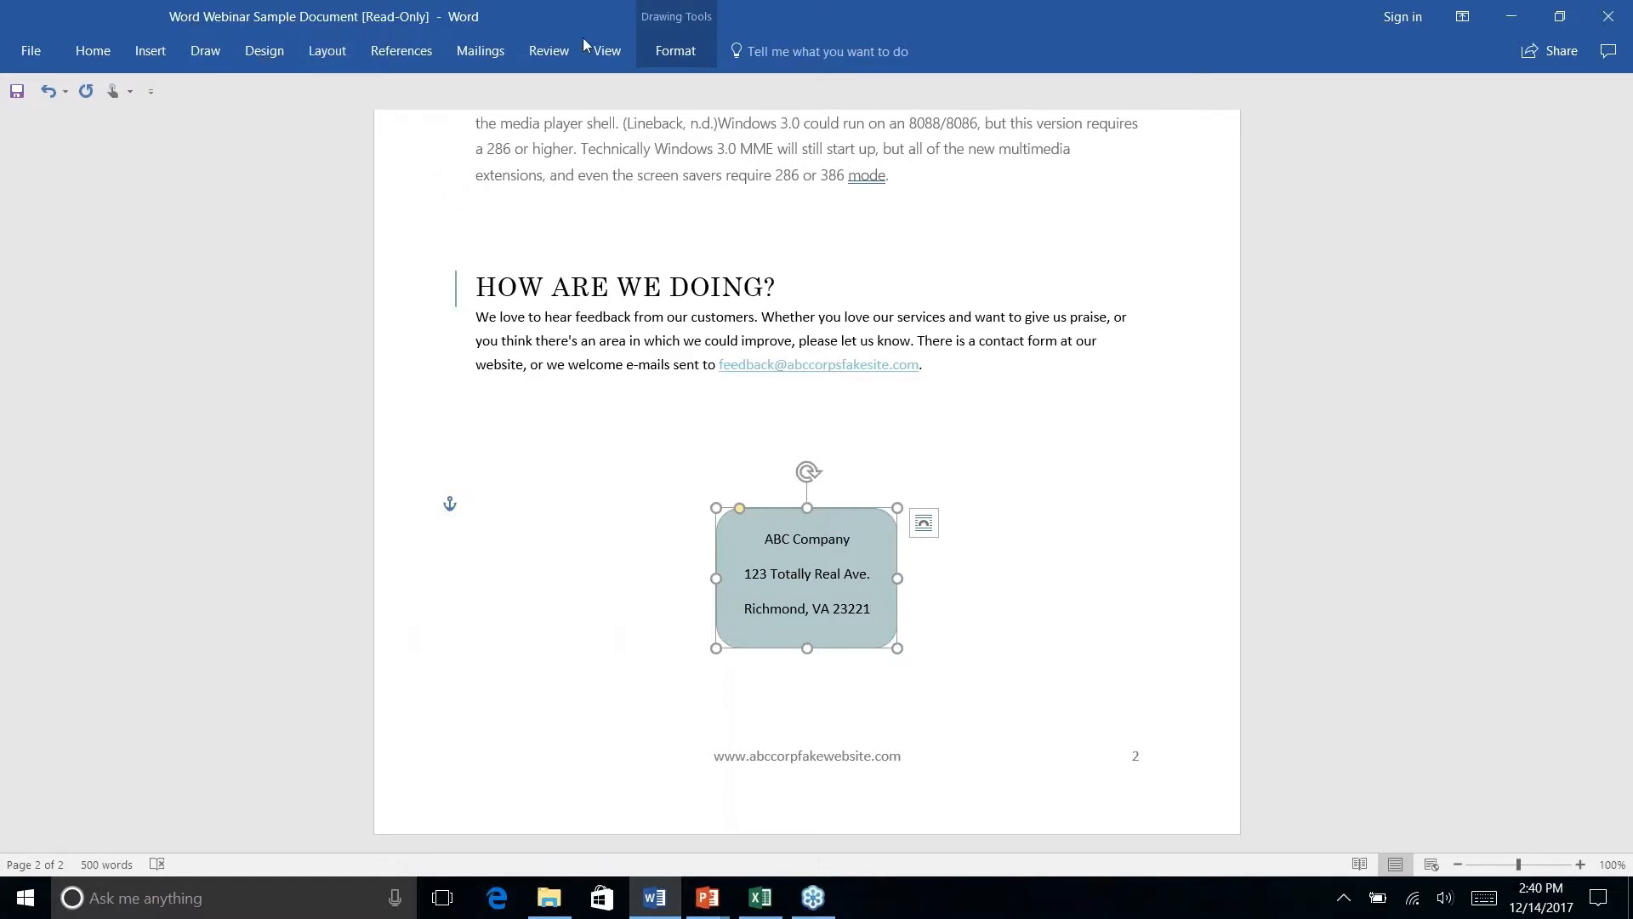
pyautogui.click(654, 54)
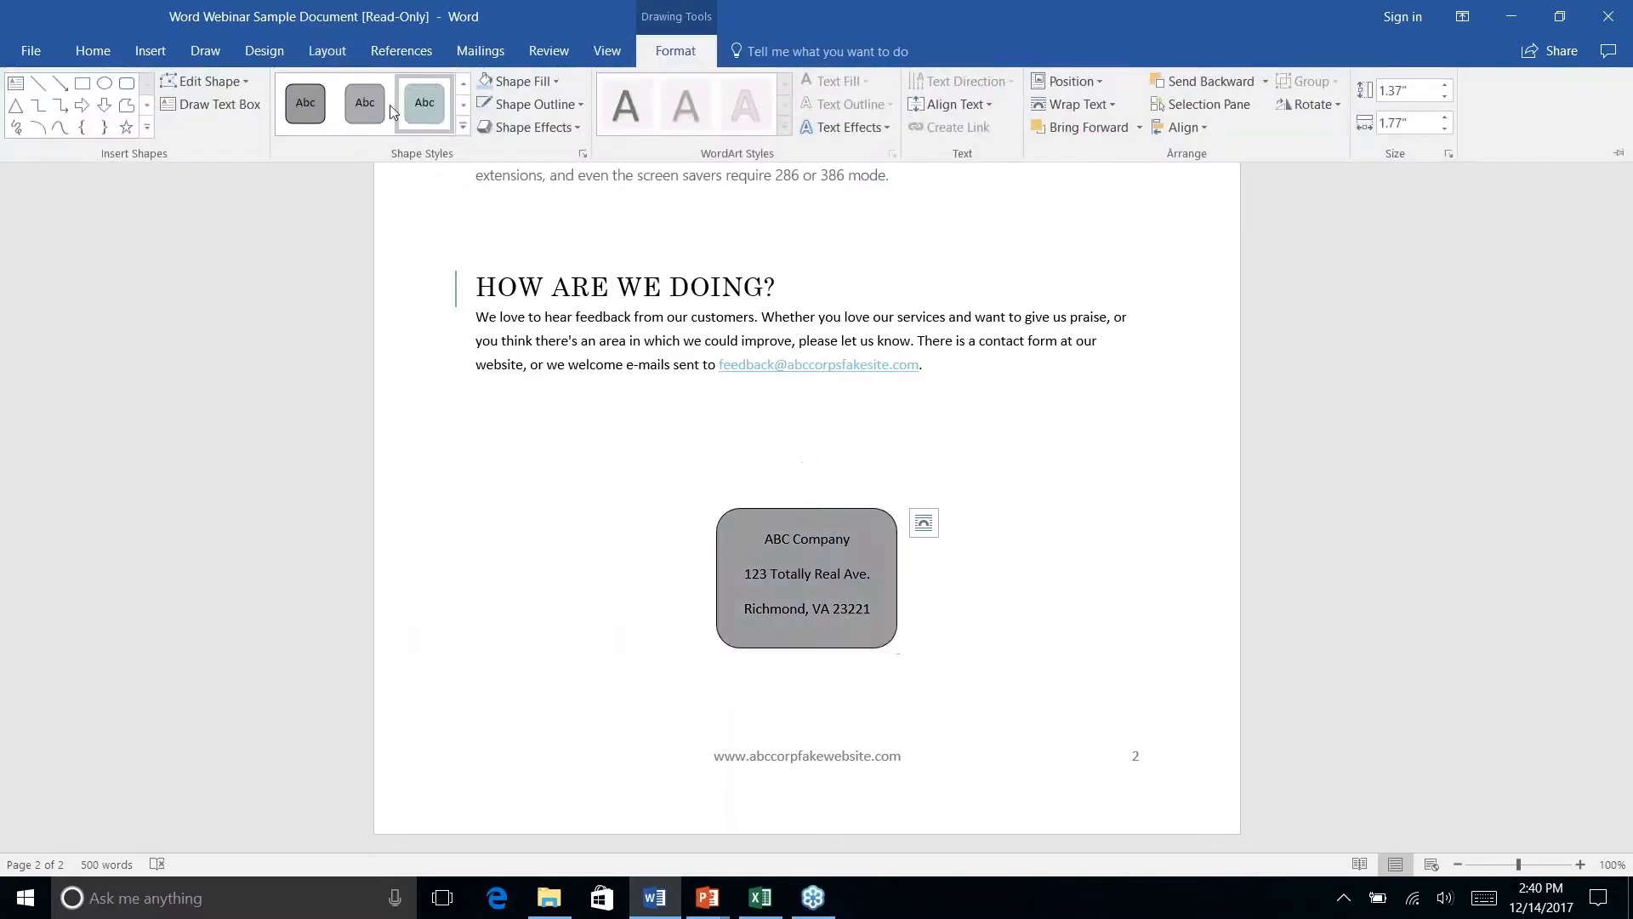
pyautogui.click(558, 107)
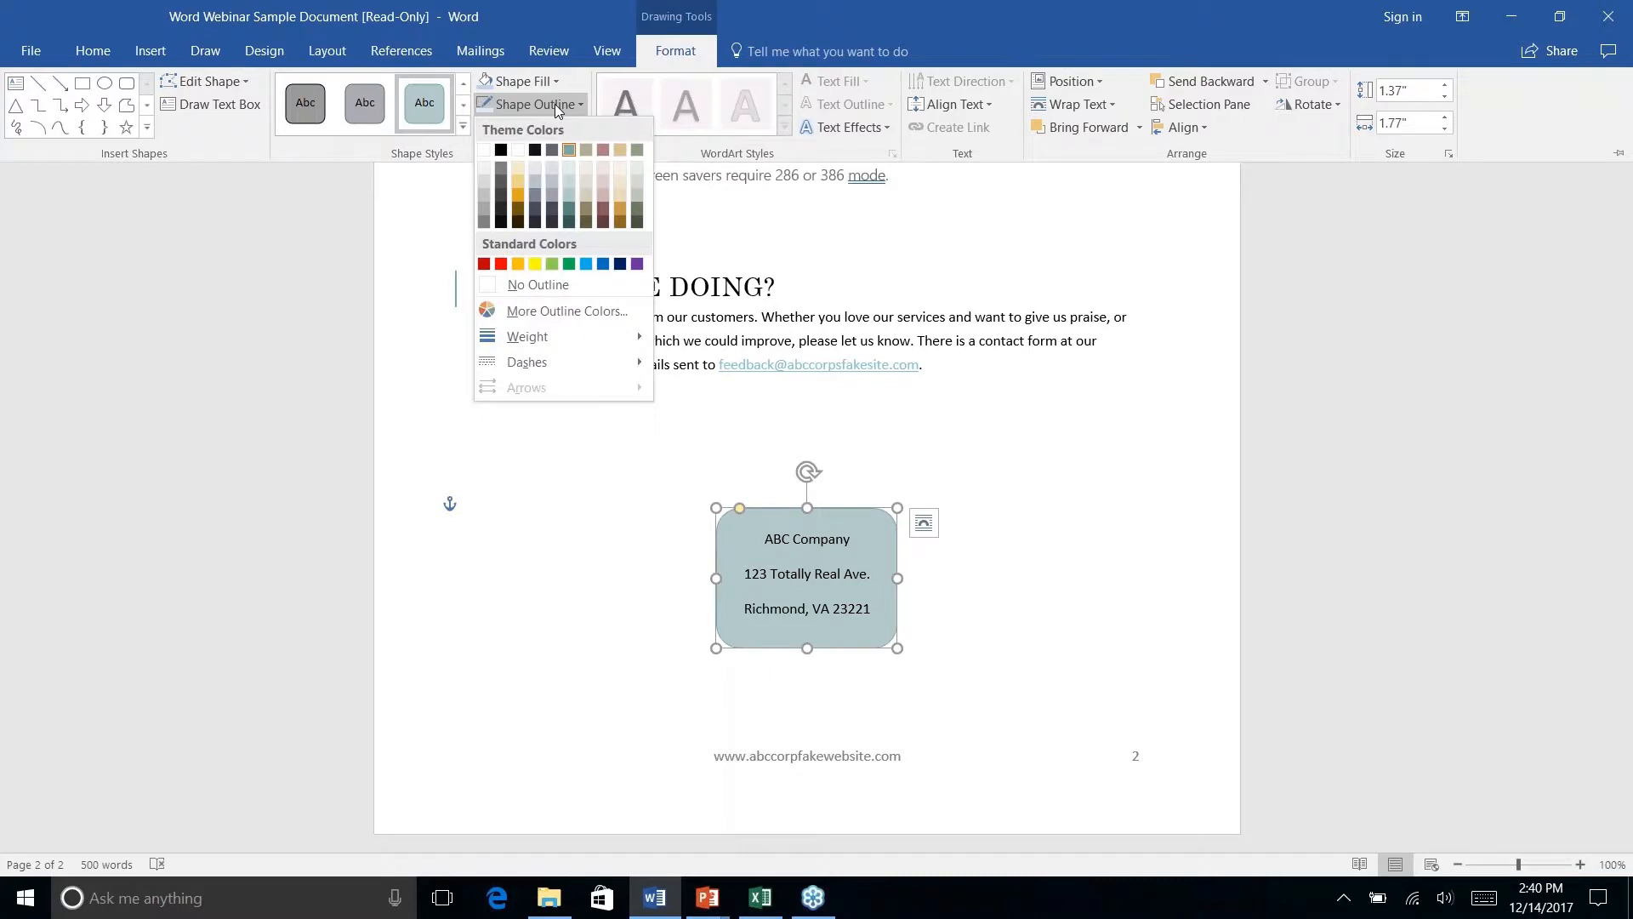
pyautogui.click(570, 225)
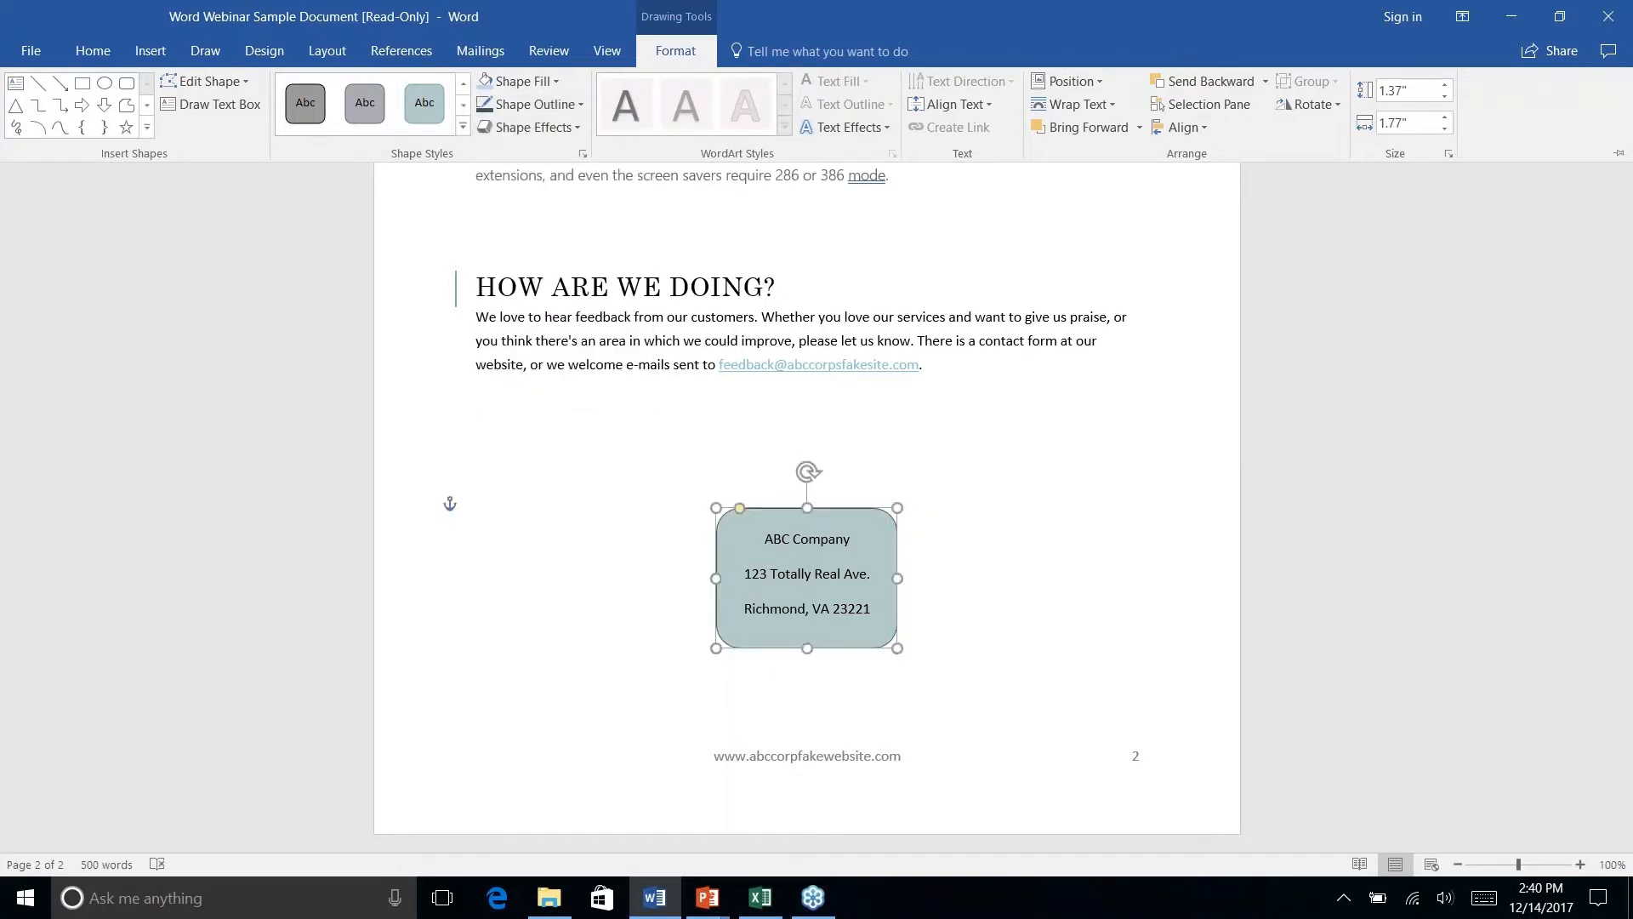
pyautogui.click(582, 105)
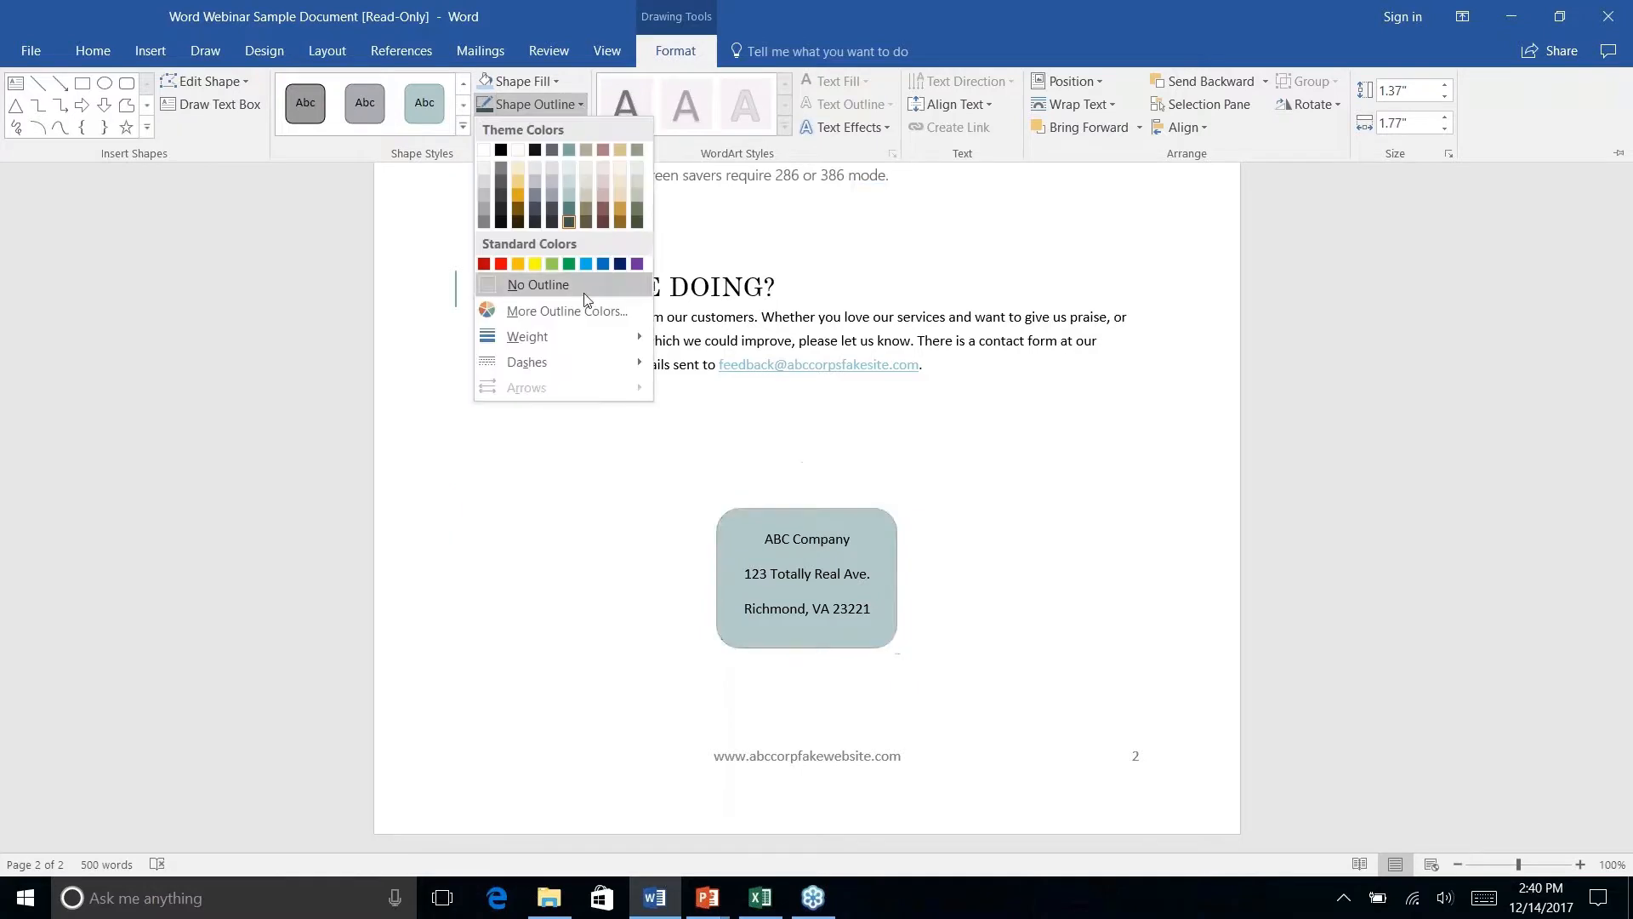
pyautogui.moveTo(591, 351)
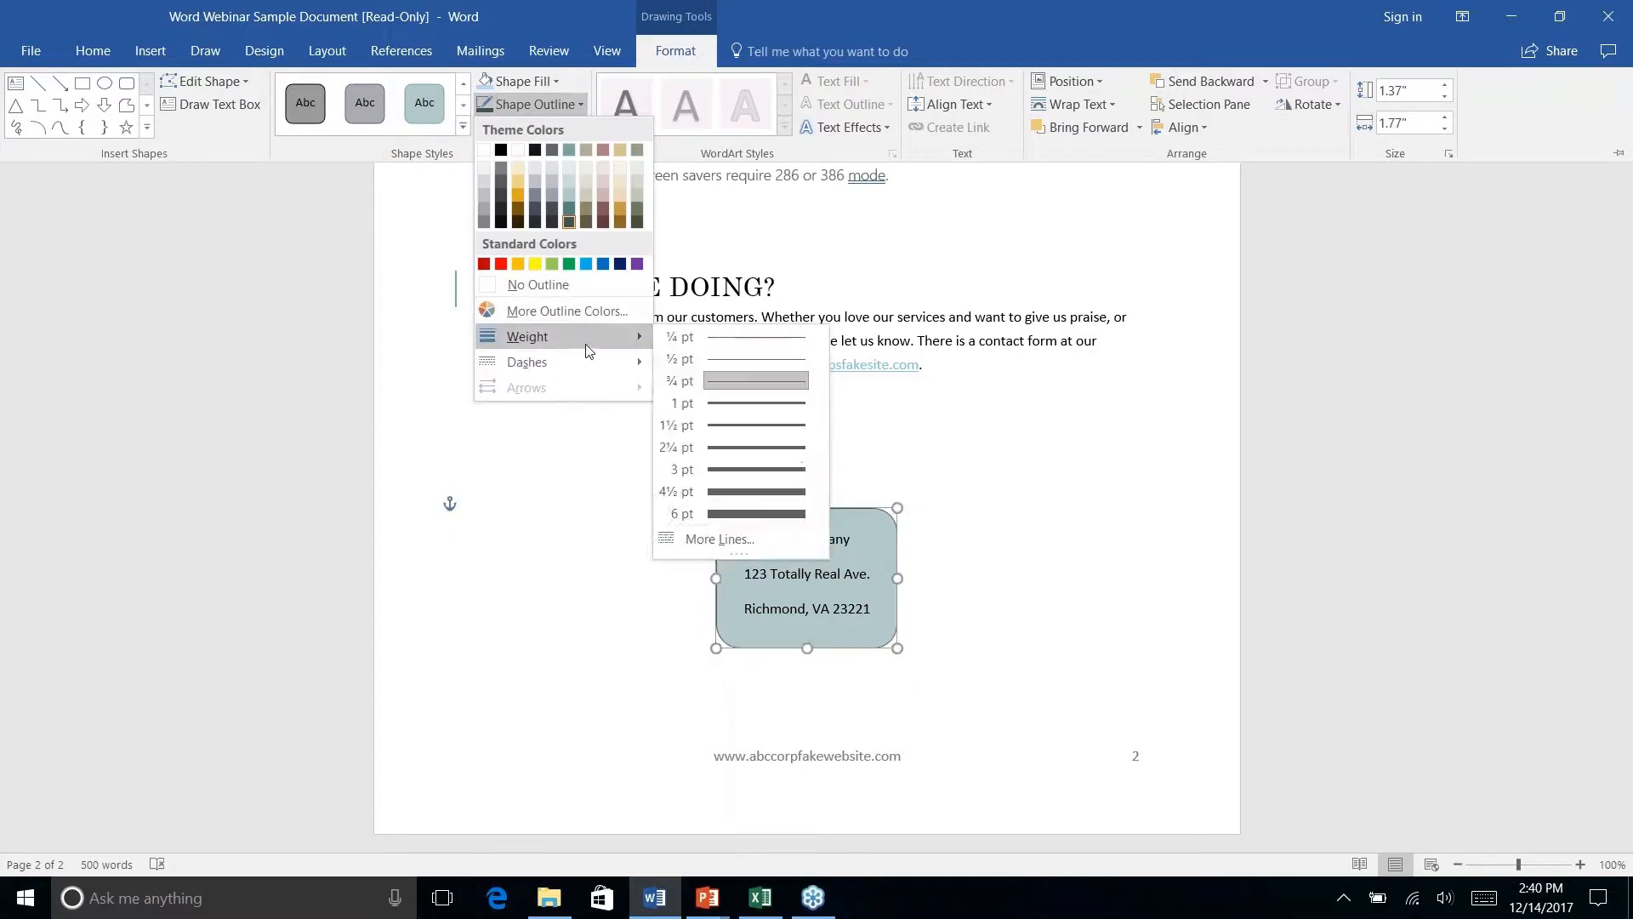
pyautogui.click(729, 447)
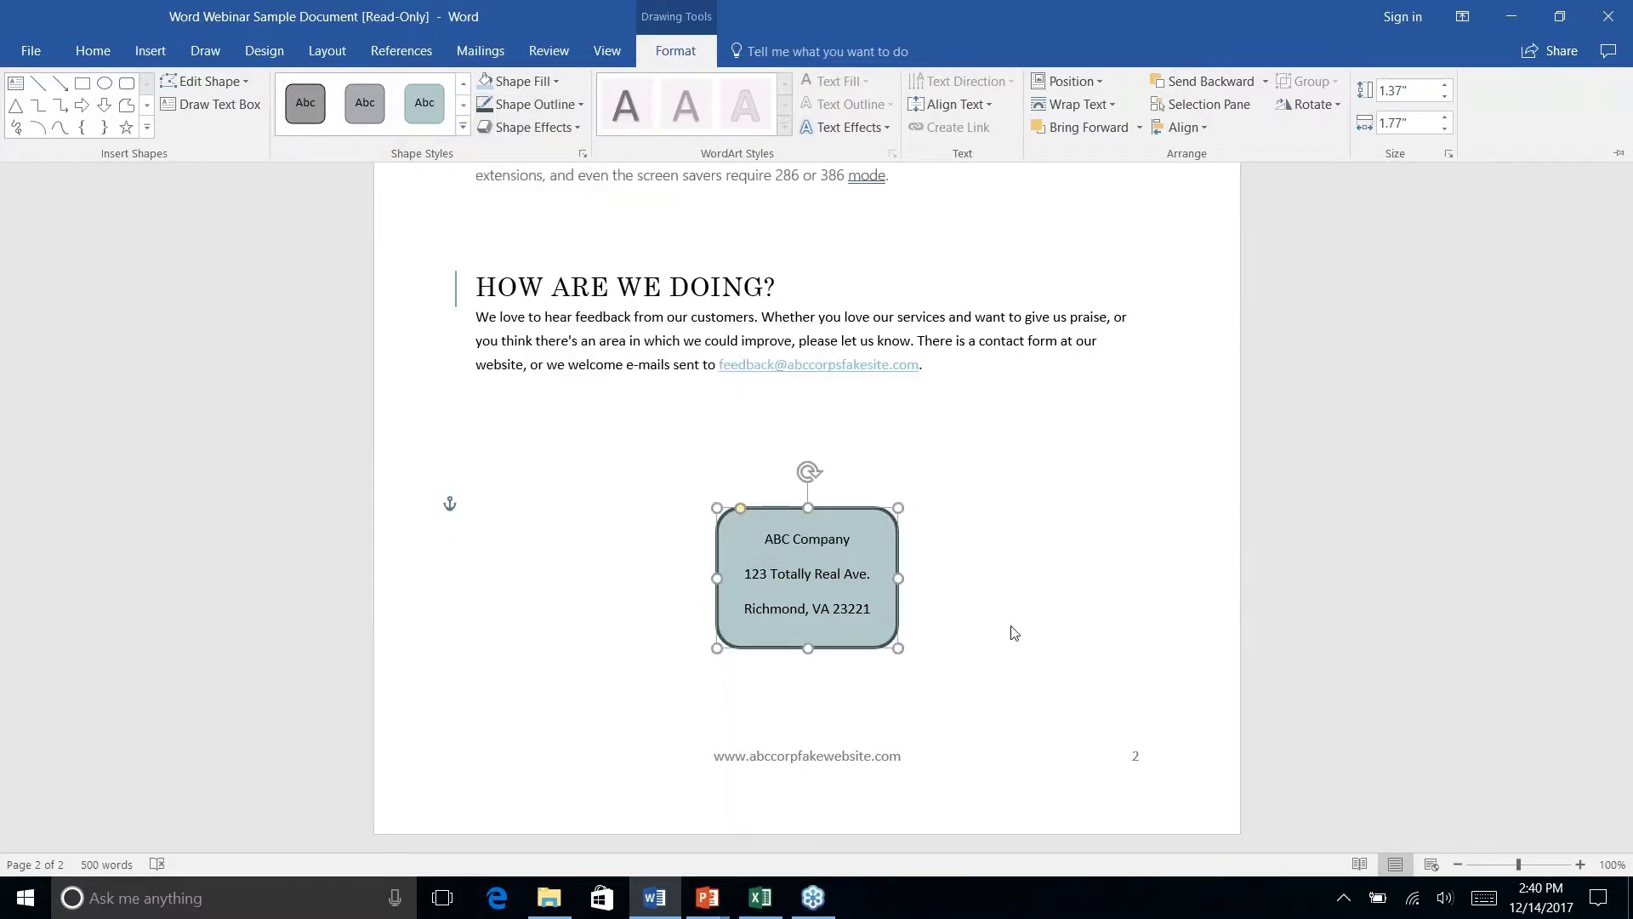
pyautogui.hotkey('ctrl', 'F1')
pyautogui.click(871, 609)
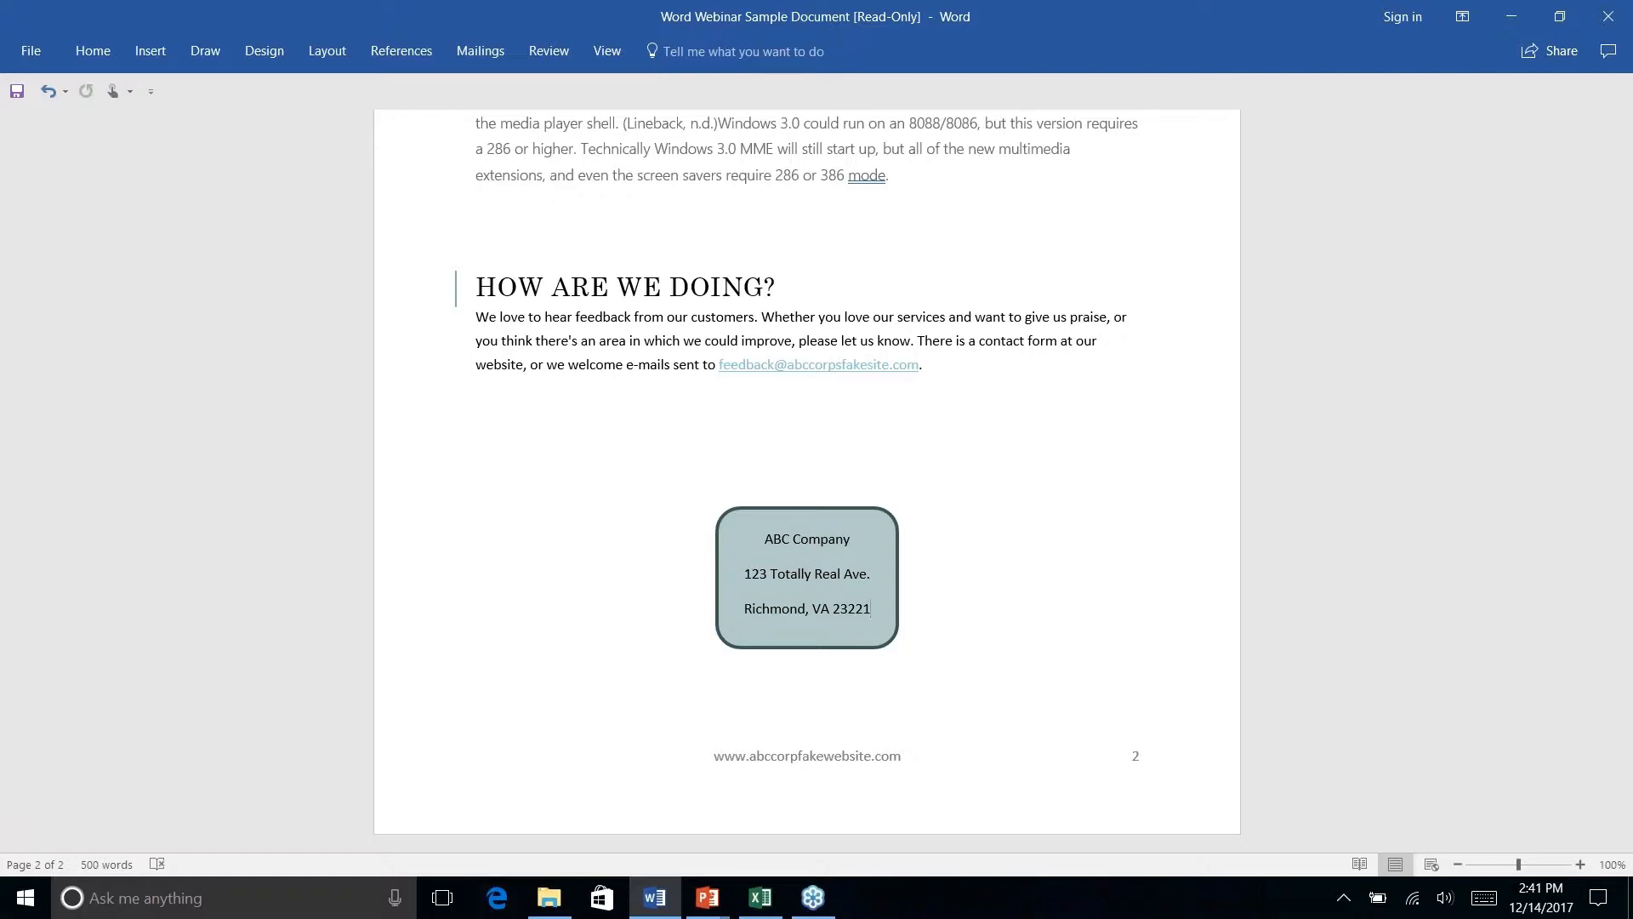
# - Draw a rounded rectangle about 3.14" wide and 0.42" high over the History Lesson heading
pyautogui.scroll(6, 806, 476)
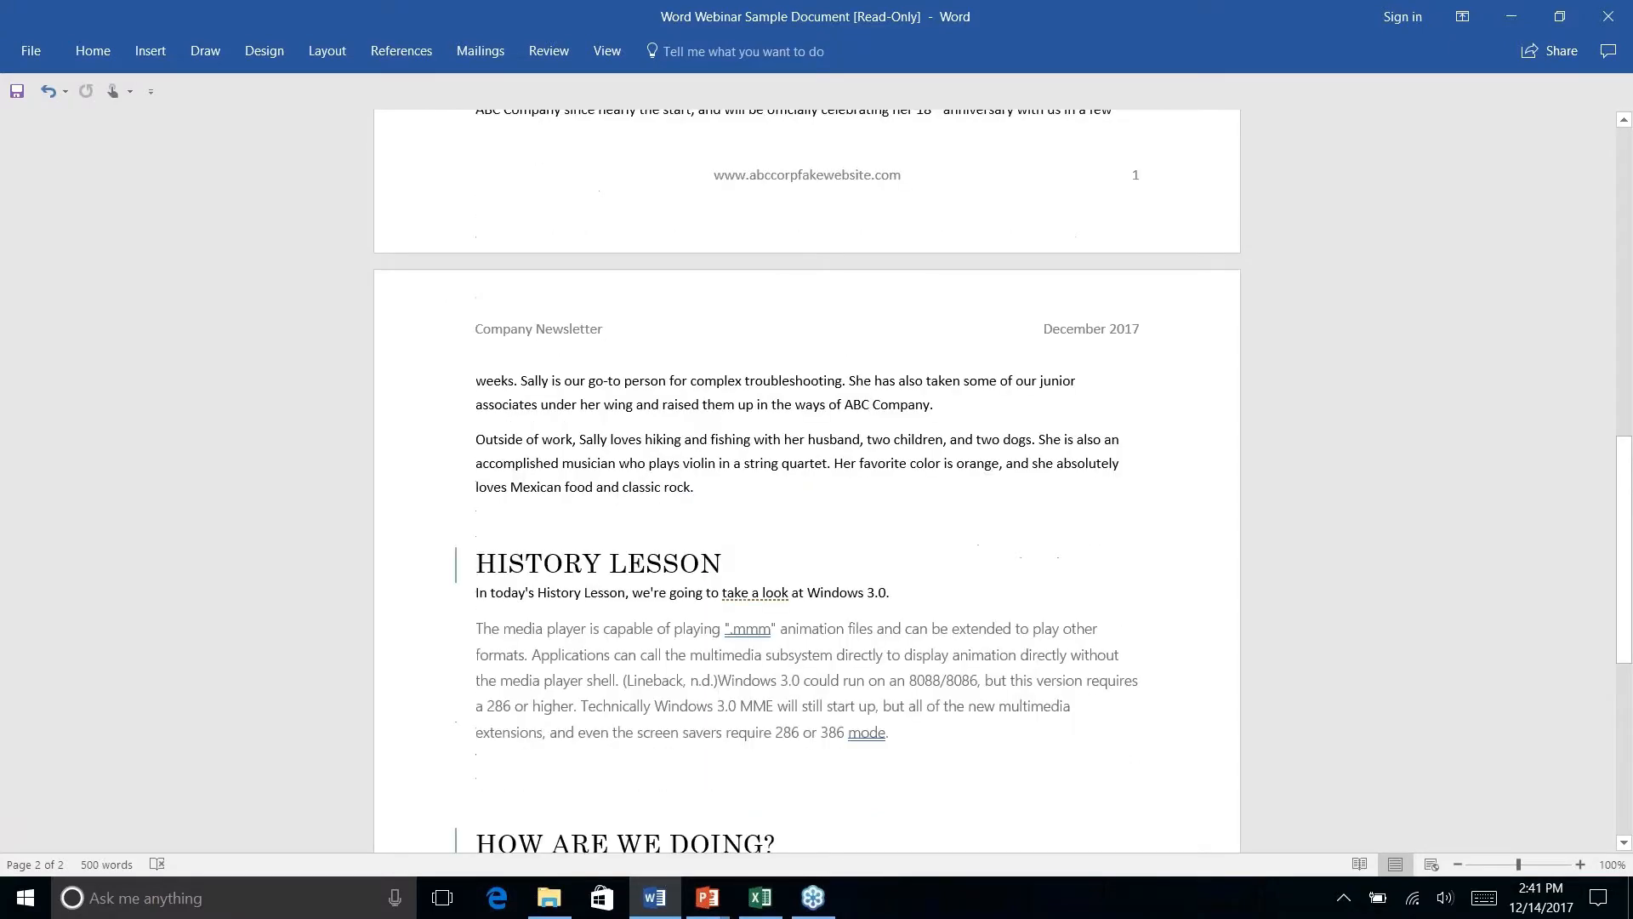
pyautogui.scroll(6, 807, 477)
pyautogui.scroll(-7, 807, 476)
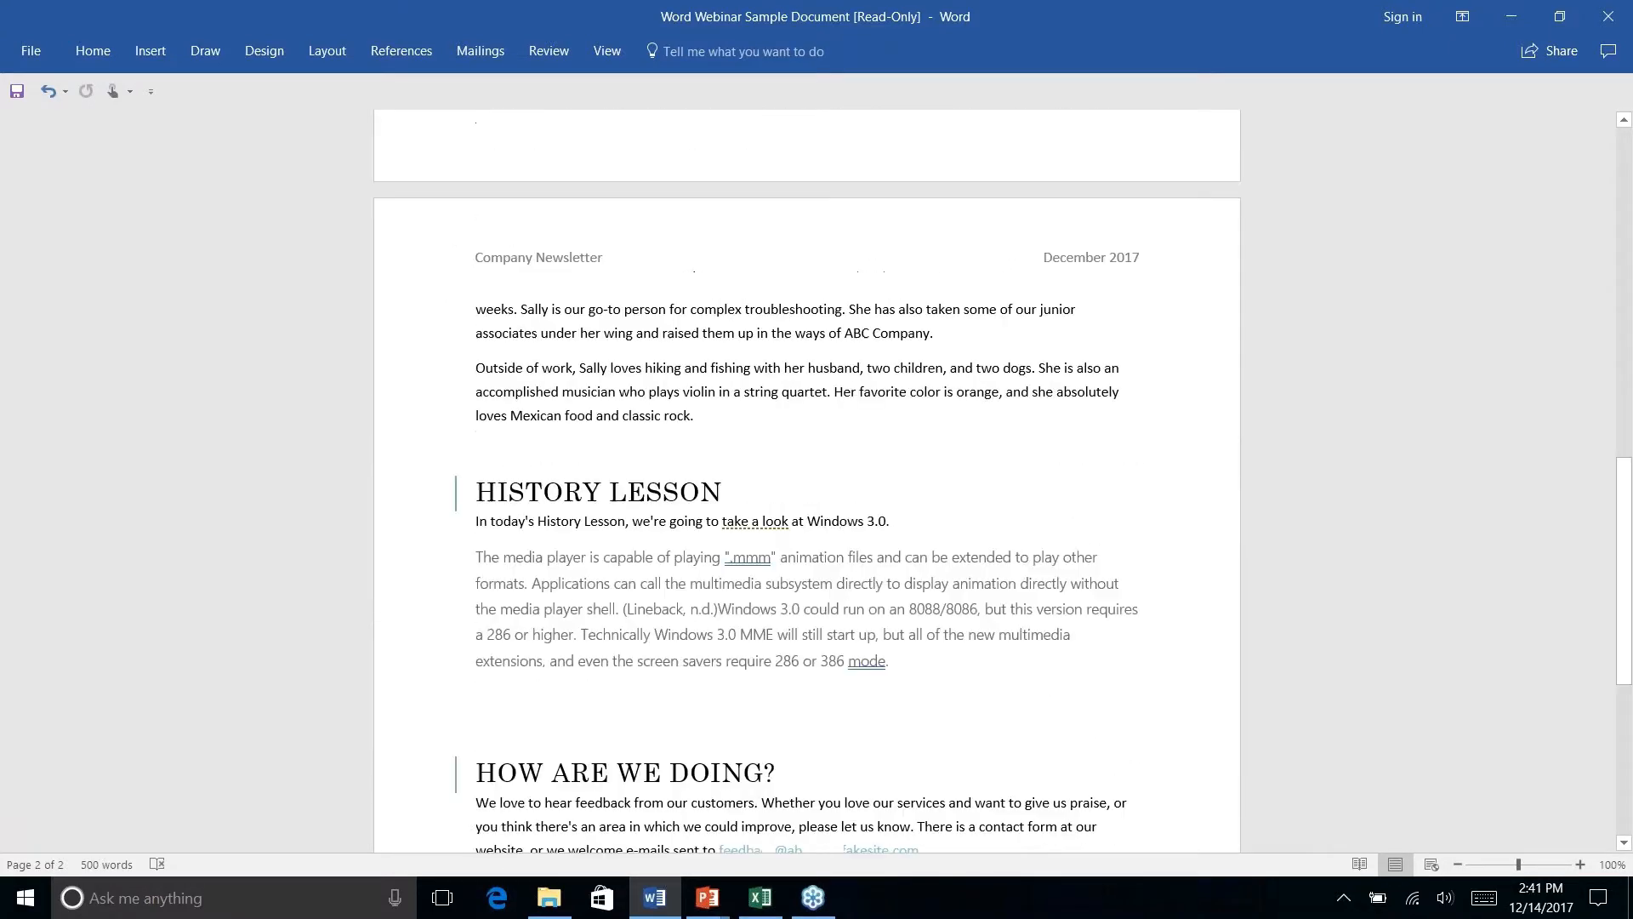
pyautogui.scroll(-2, 806, 476)
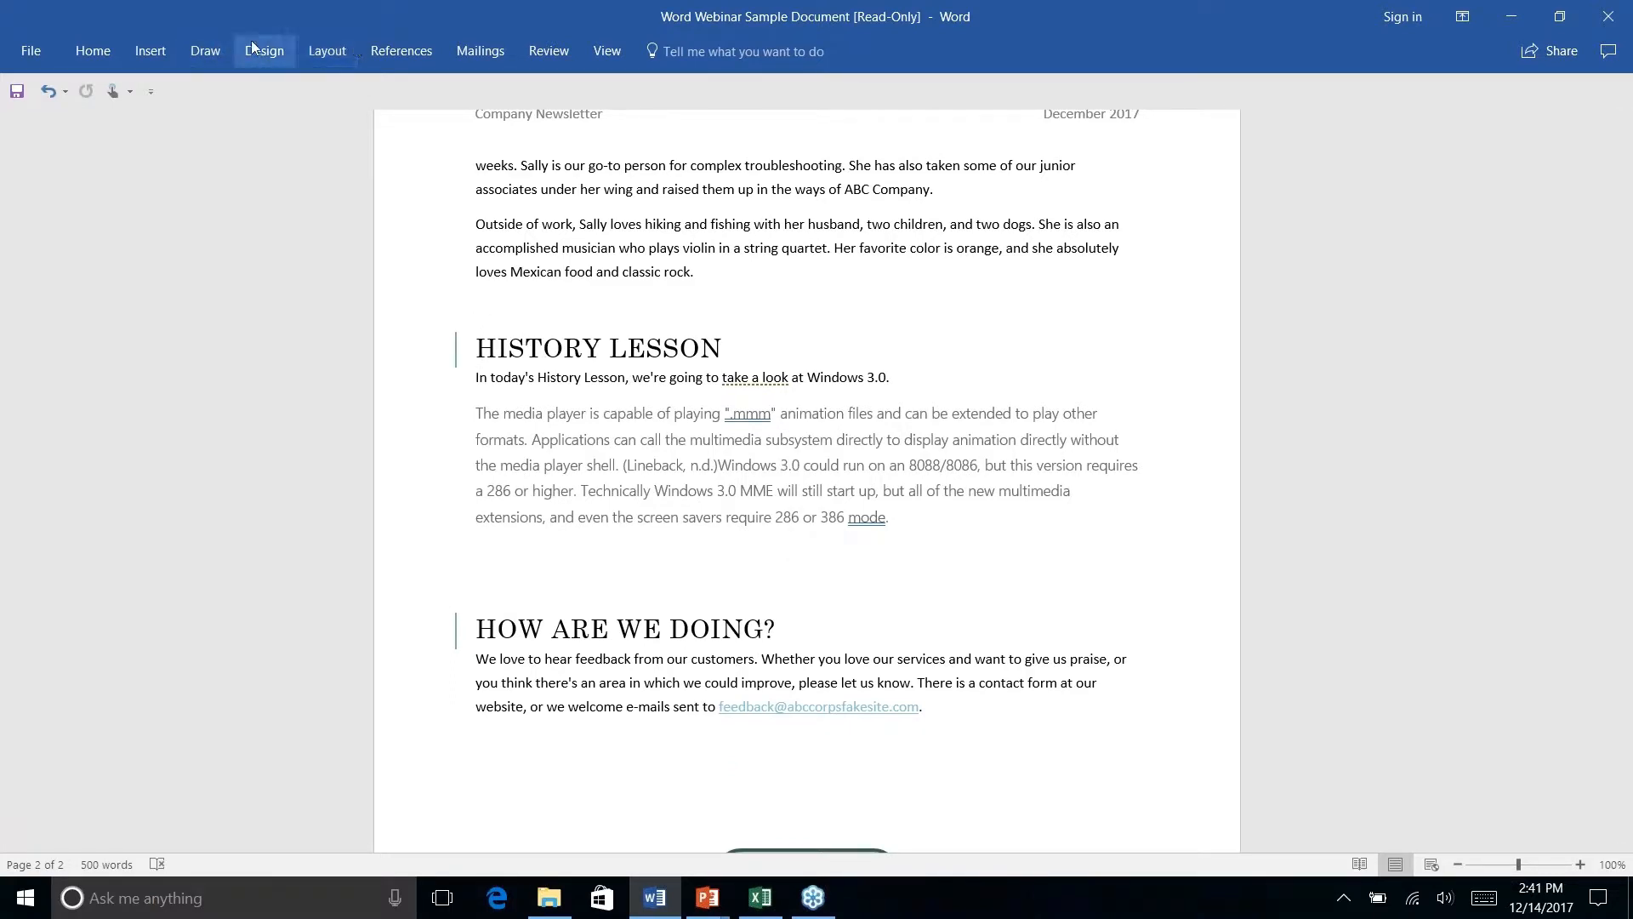
pyautogui.click(150, 52)
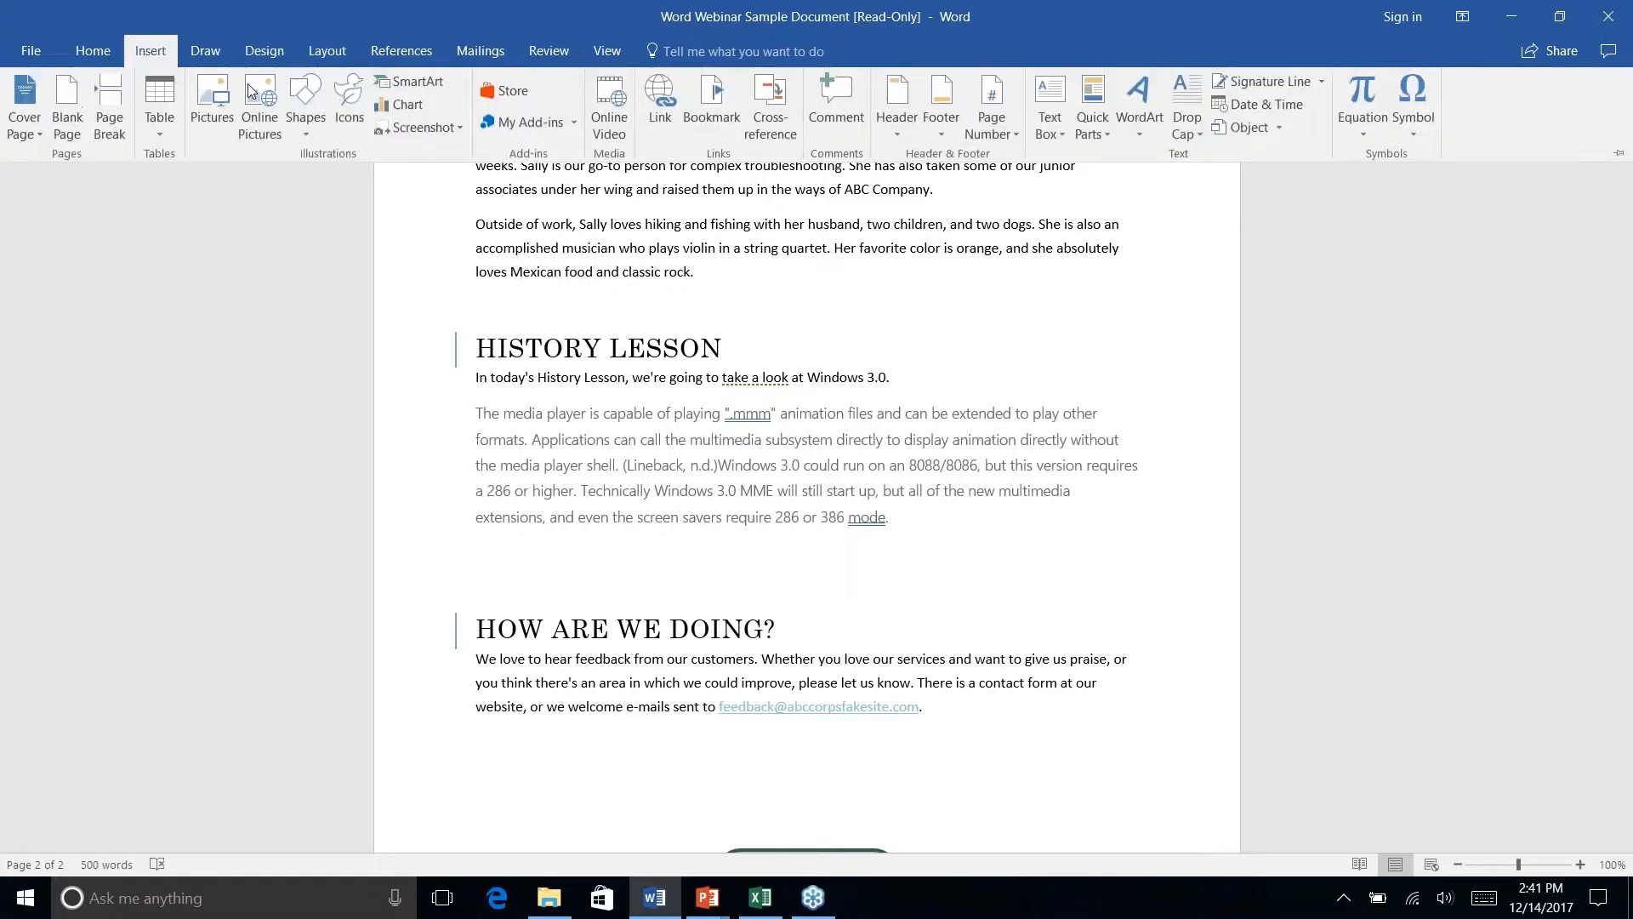
pyautogui.click(299, 131)
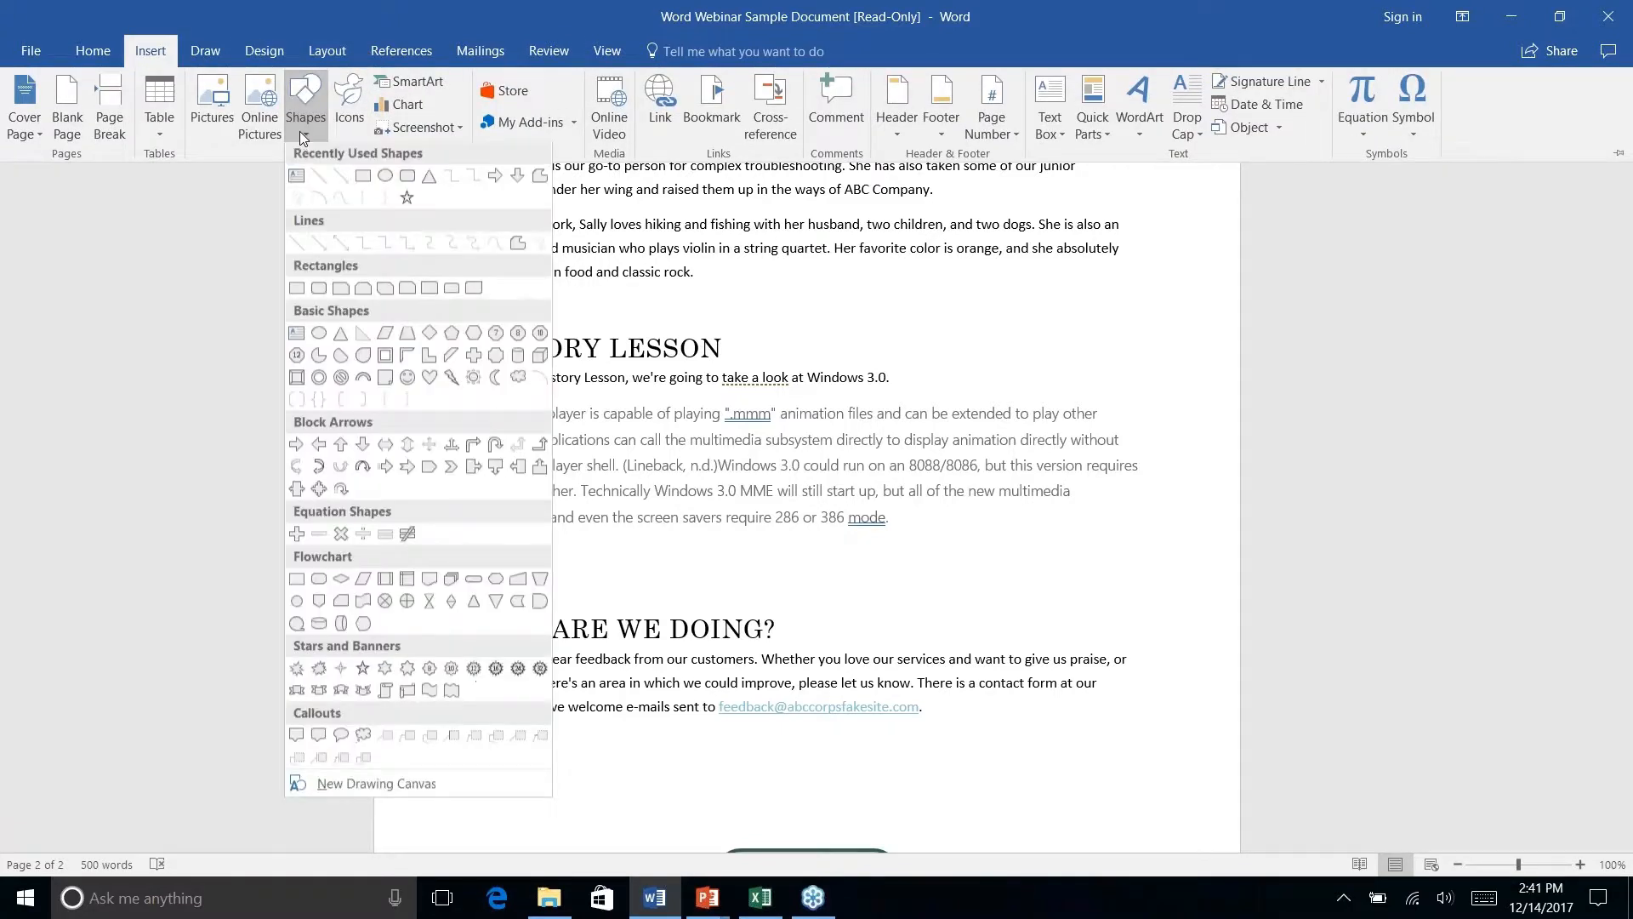
pyautogui.click(407, 176)
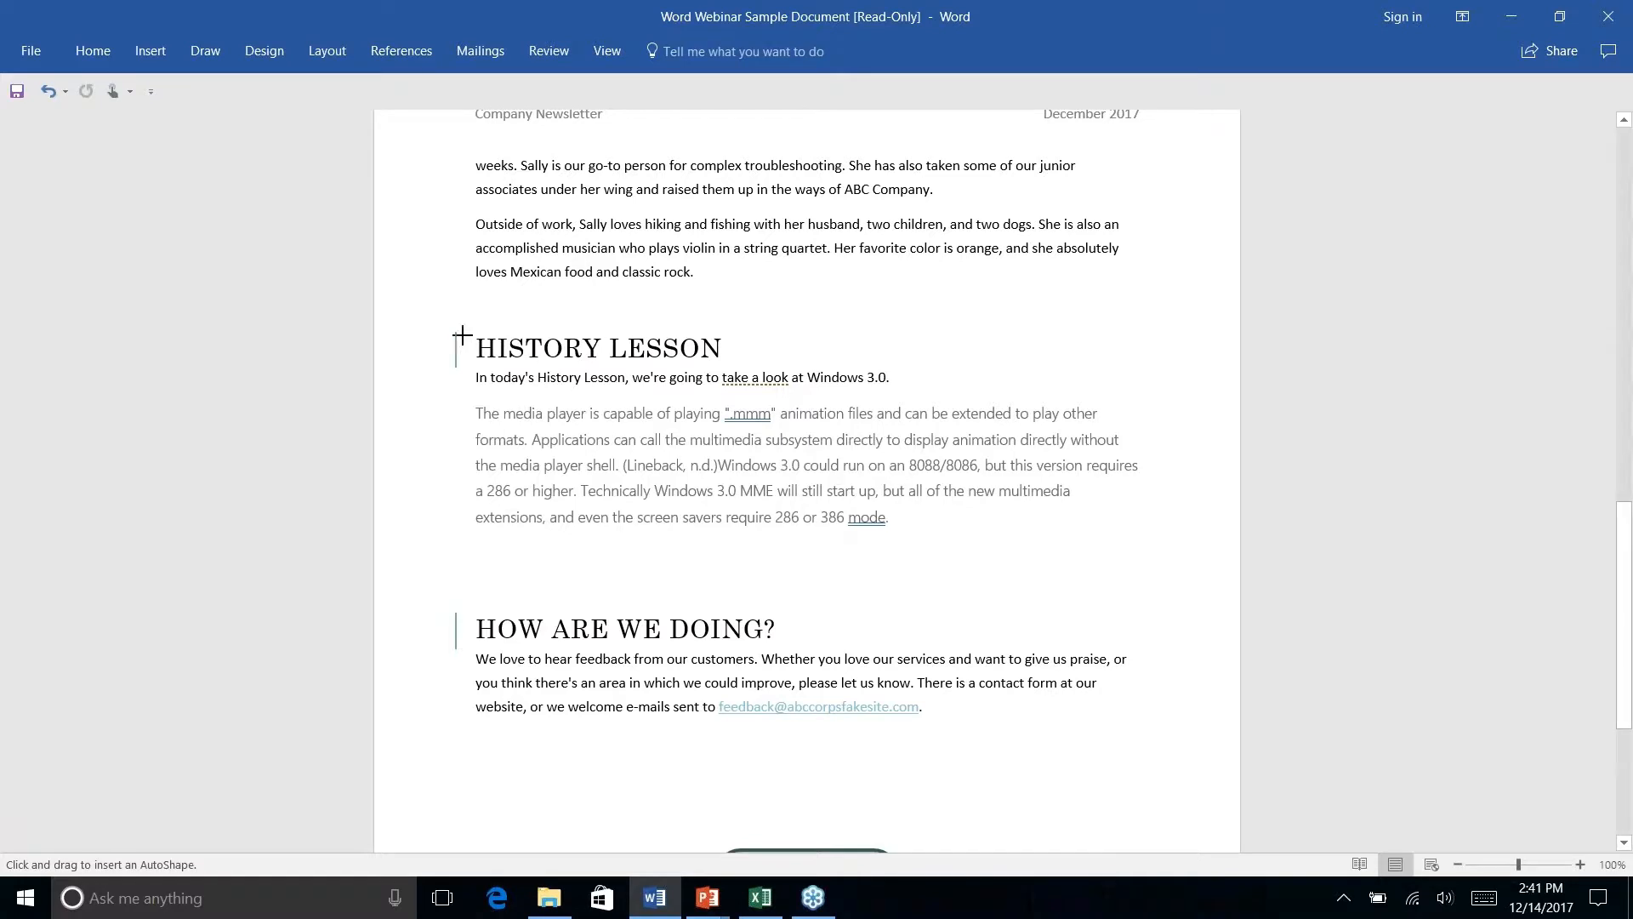
pyautogui.moveTo(465, 325)
pyautogui.mouseDown()
pyautogui.moveTo(825, 356)
pyautogui.moveTo(788, 368)
pyautogui.mouseUp()
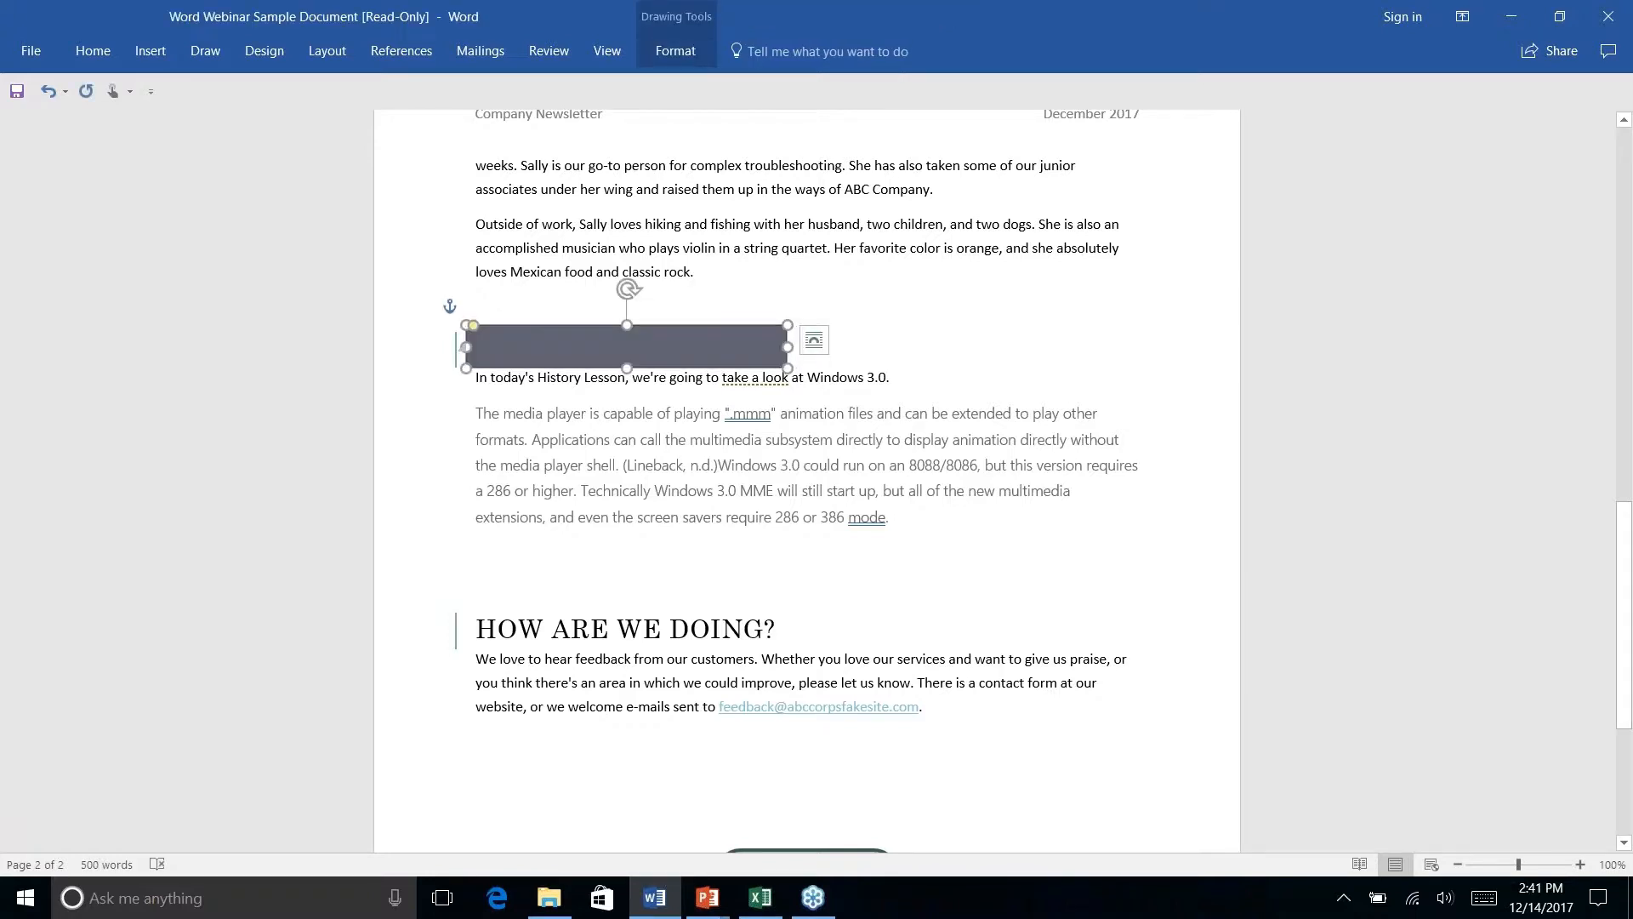
# - Send the new rounded rectangle behind the History Lesson heading text
pyautogui.click(661, 53)
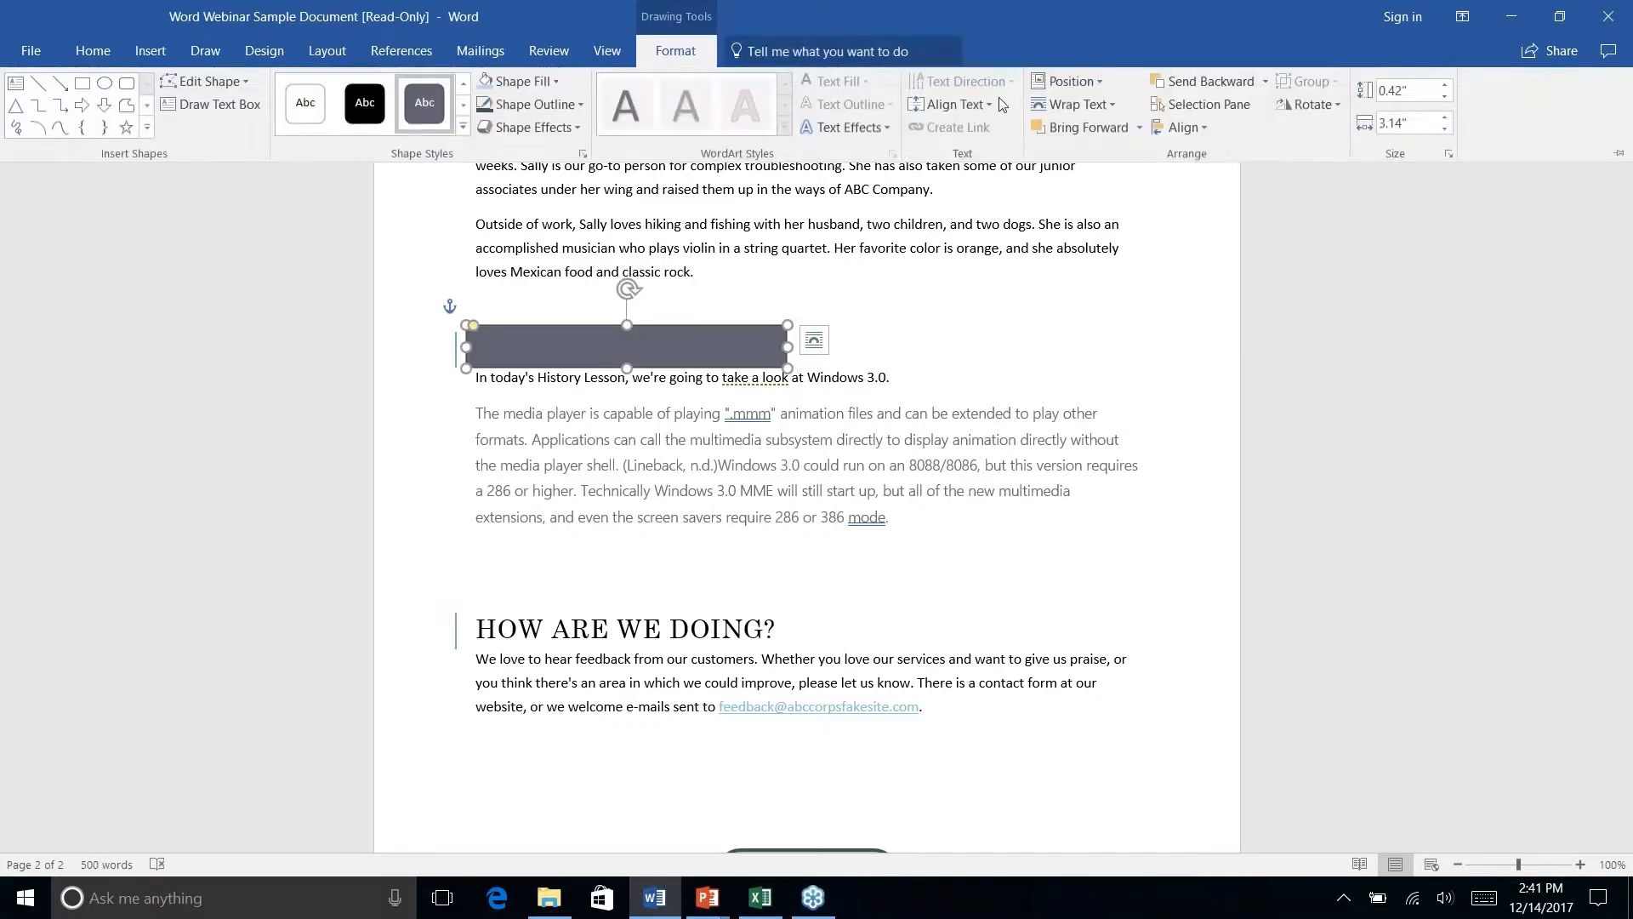
pyautogui.click(1265, 82)
pyautogui.click(1222, 159)
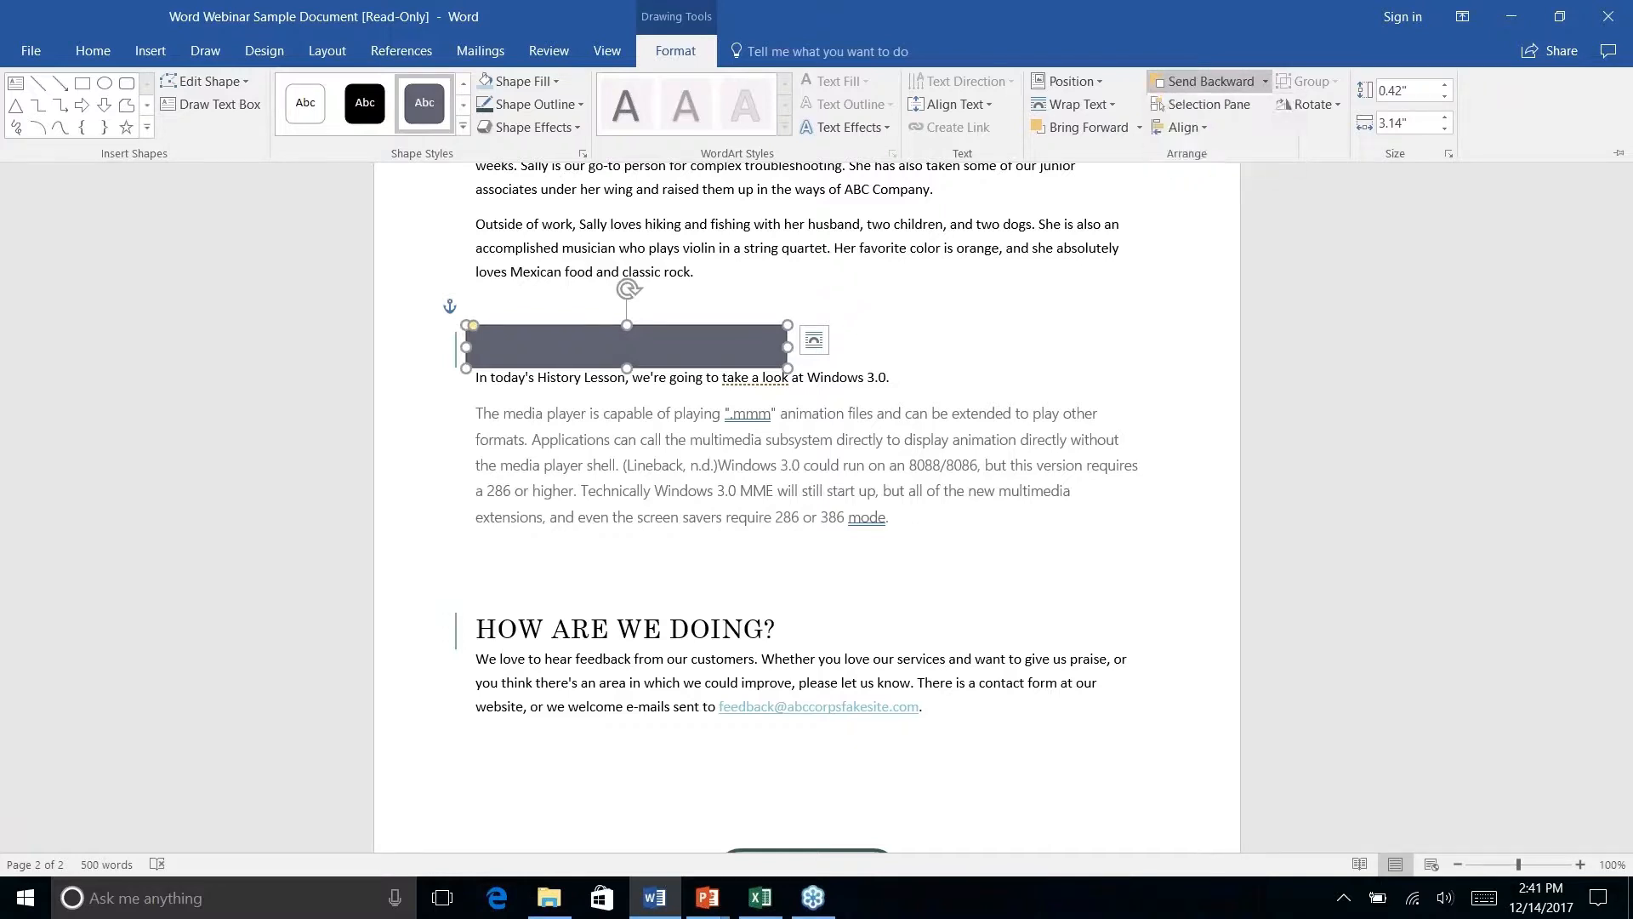
pyautogui.click(918, 338)
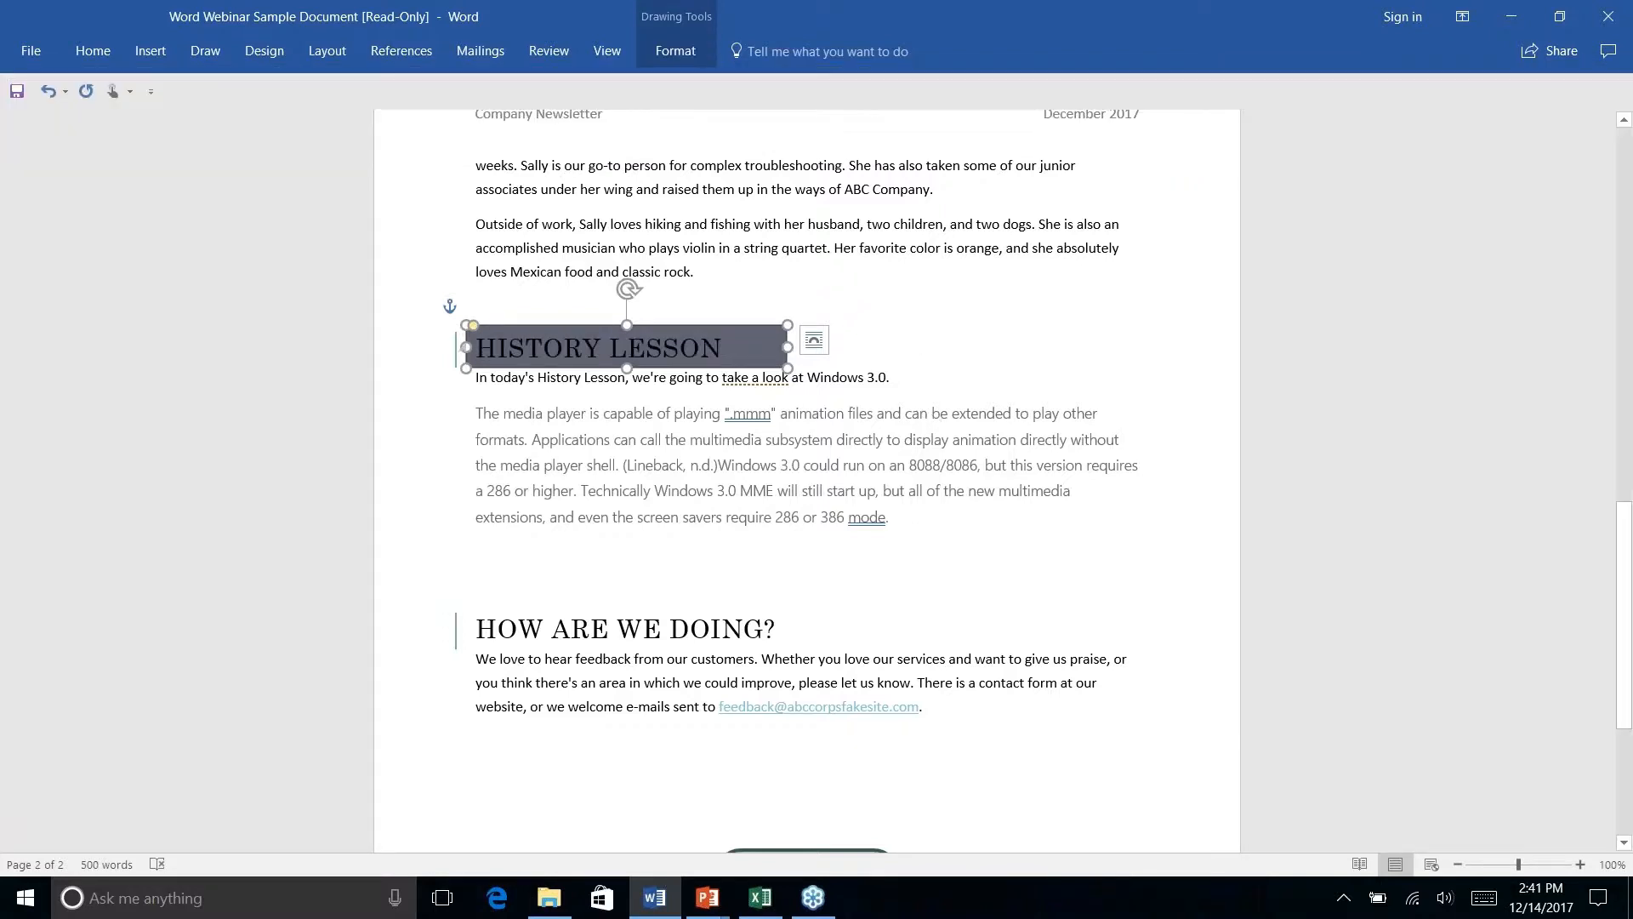
pyautogui.click(570, 378)
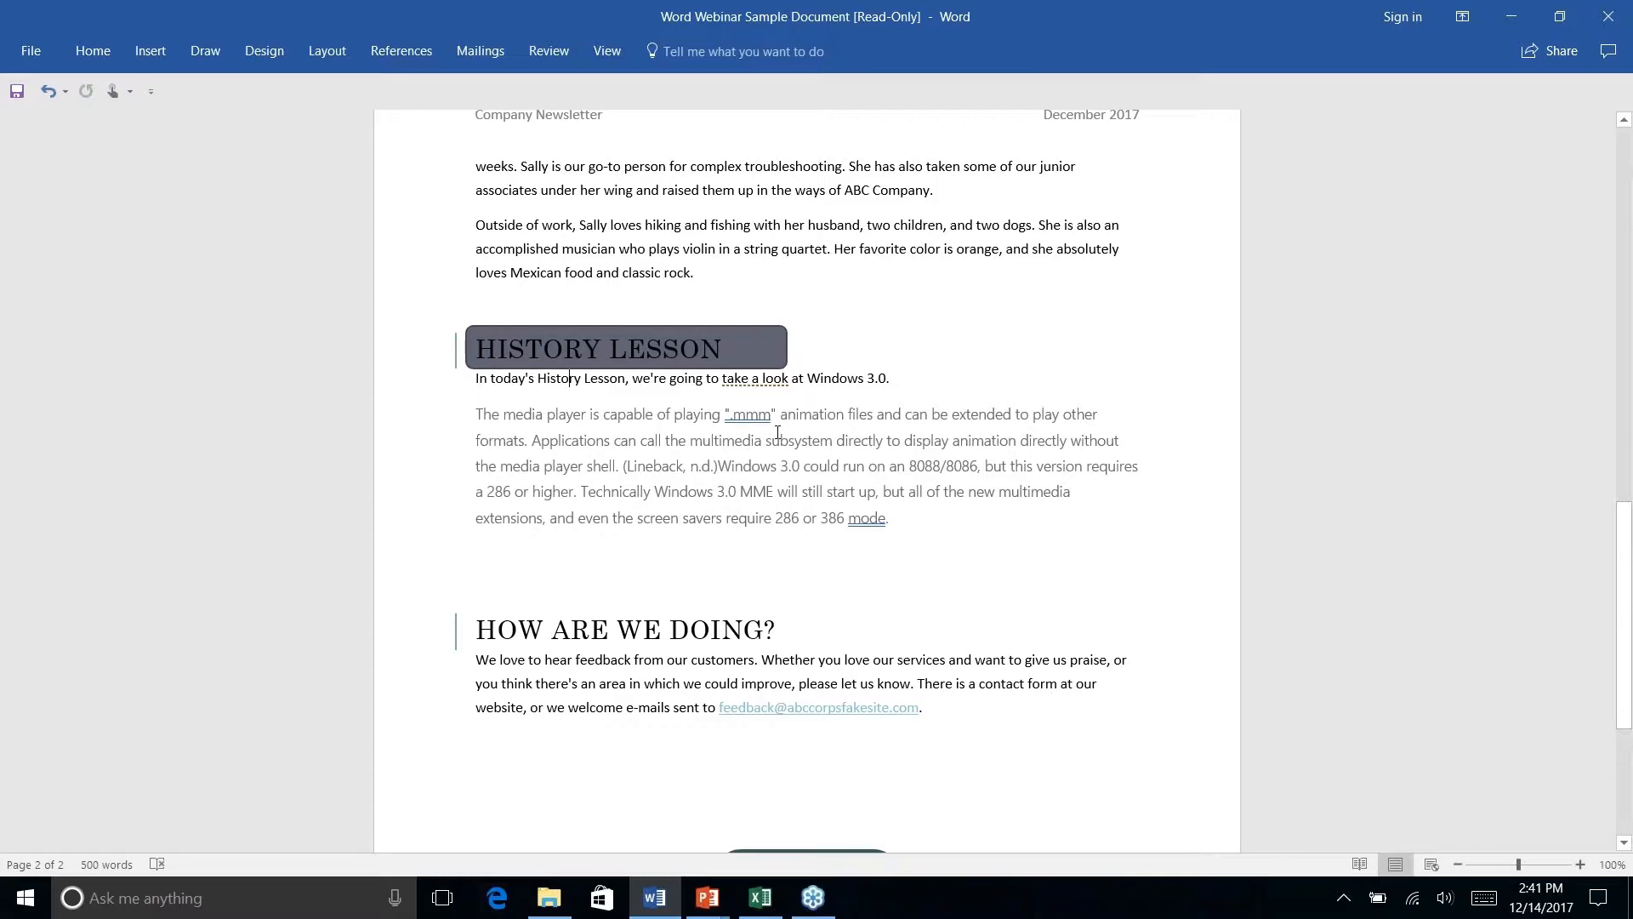
pyautogui.scroll(2, 778, 432)
pyautogui.scroll(-5, 778, 432)
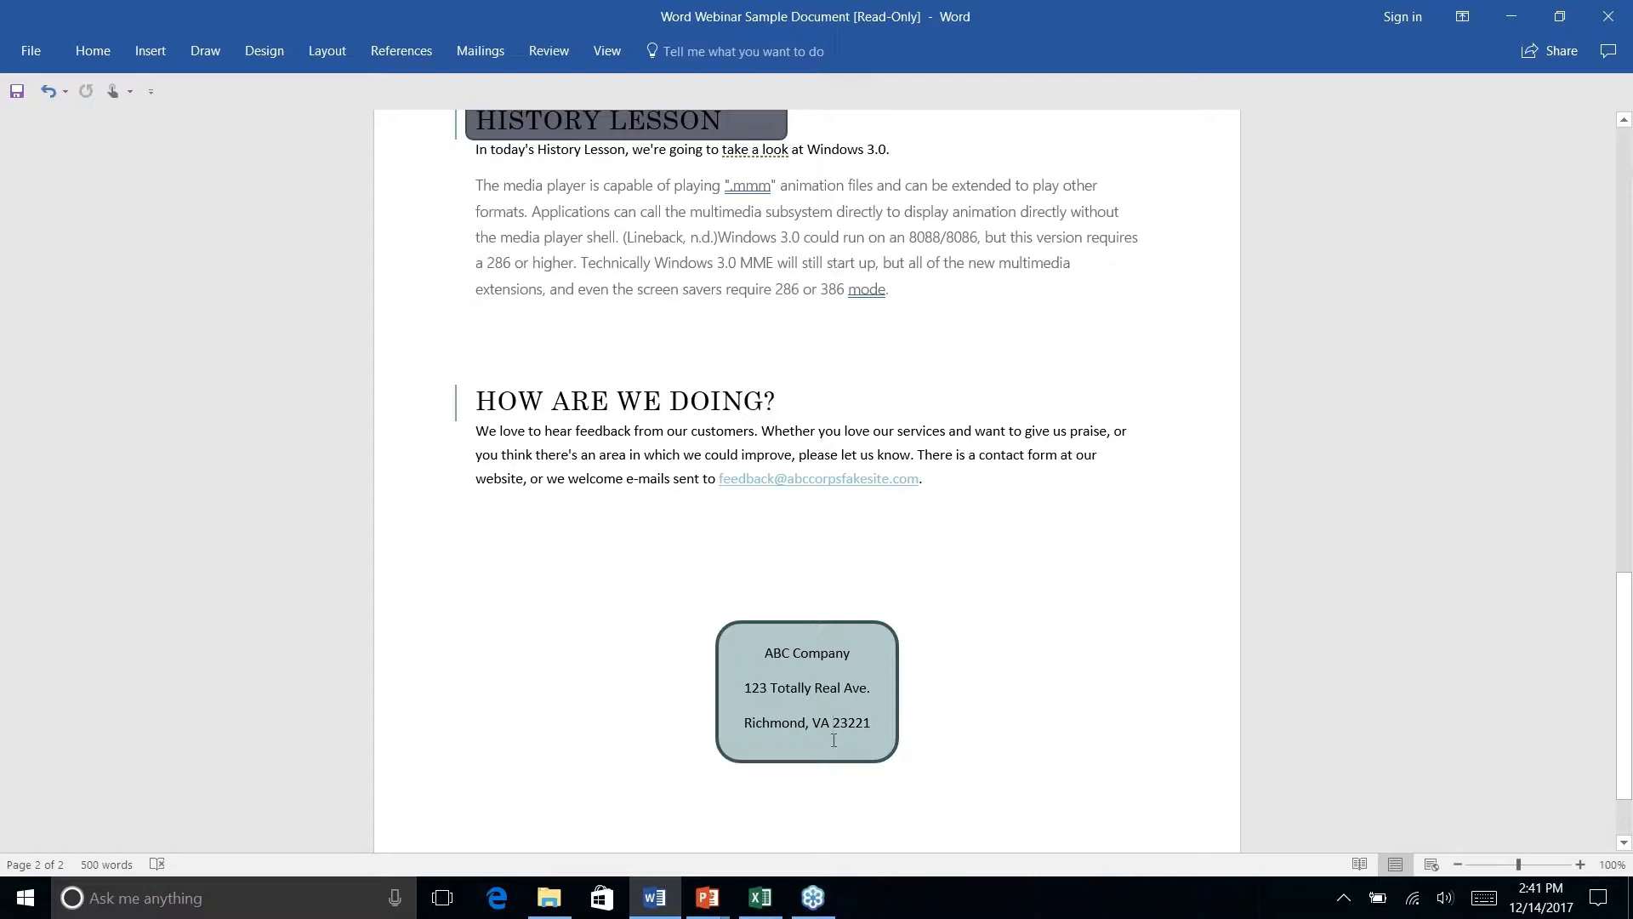
pyautogui.click(94, 52)
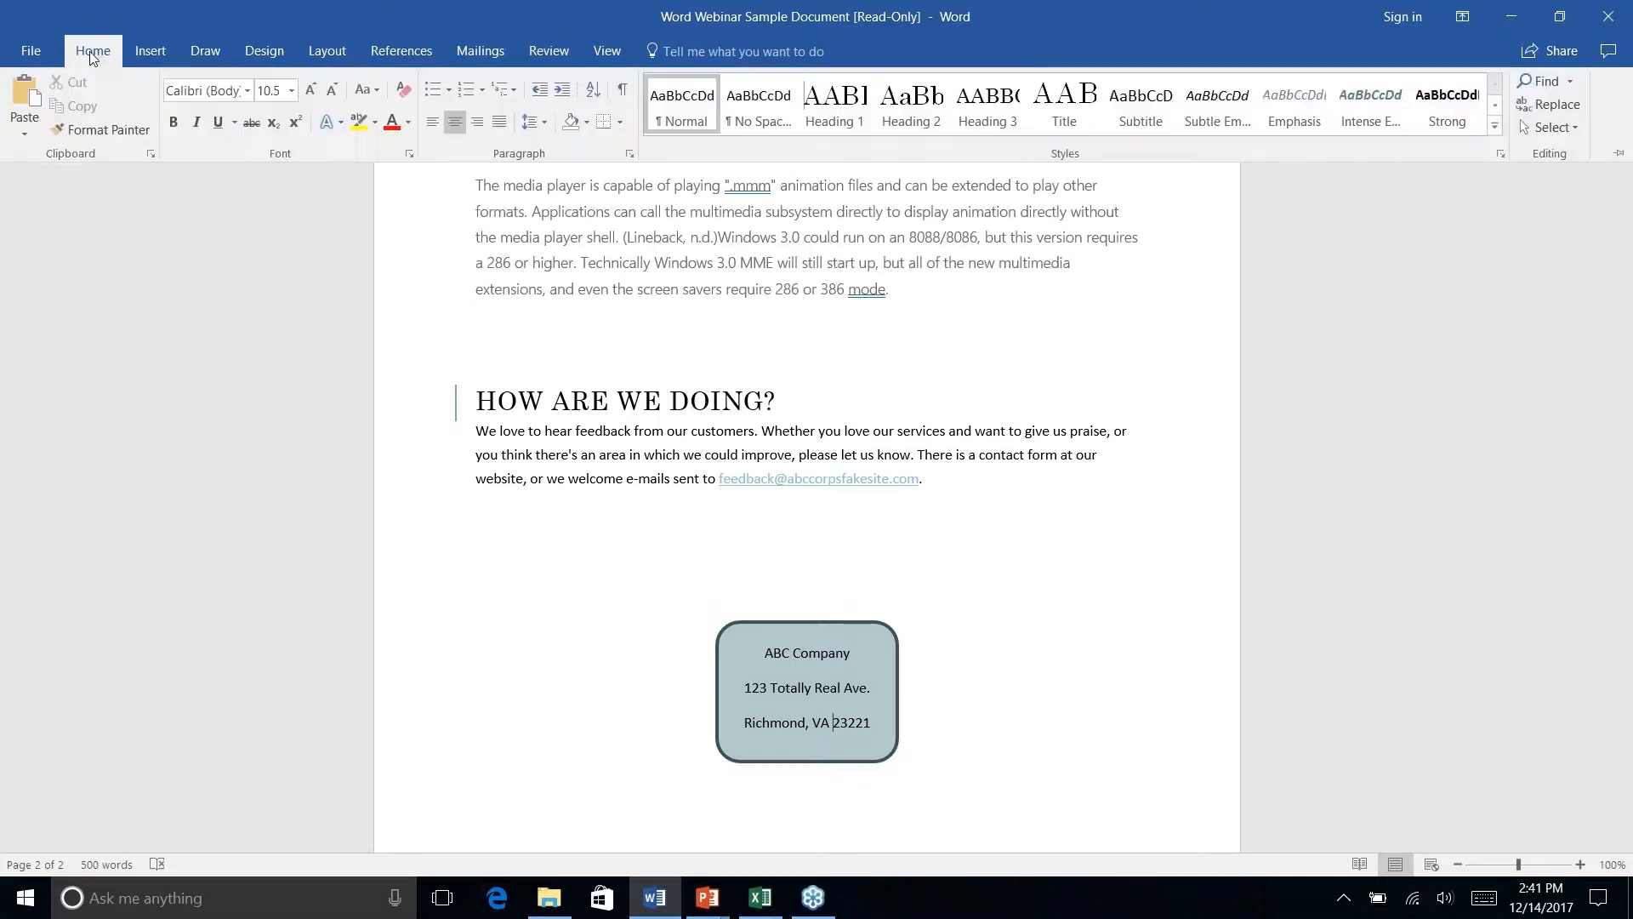
pyautogui.click(708, 704)
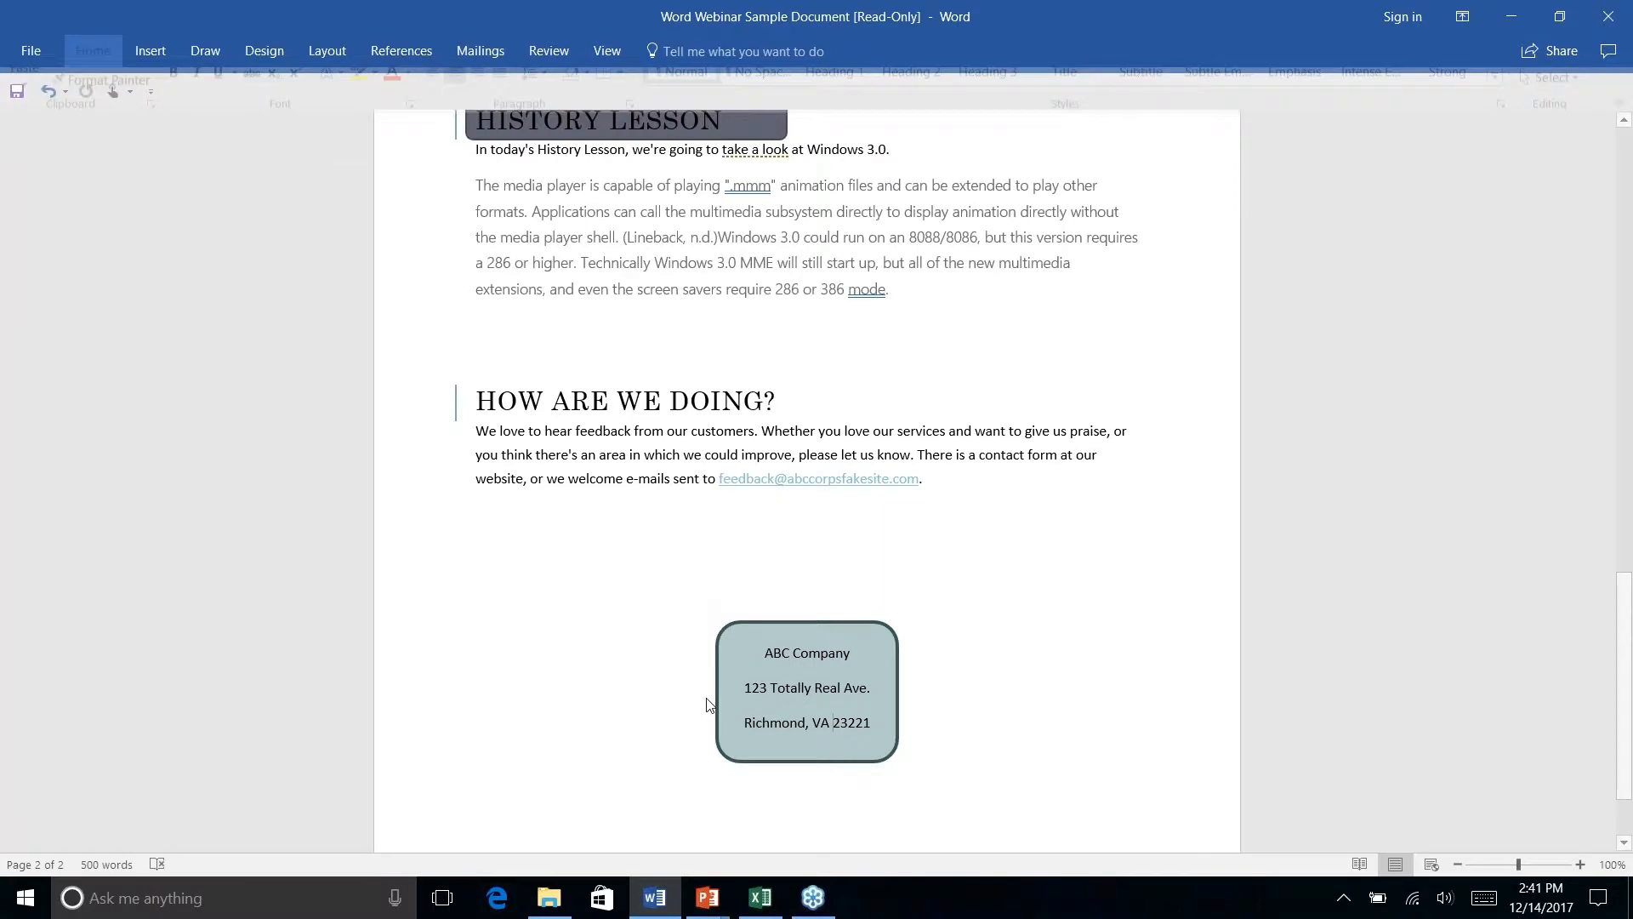
pyautogui.click(712, 643)
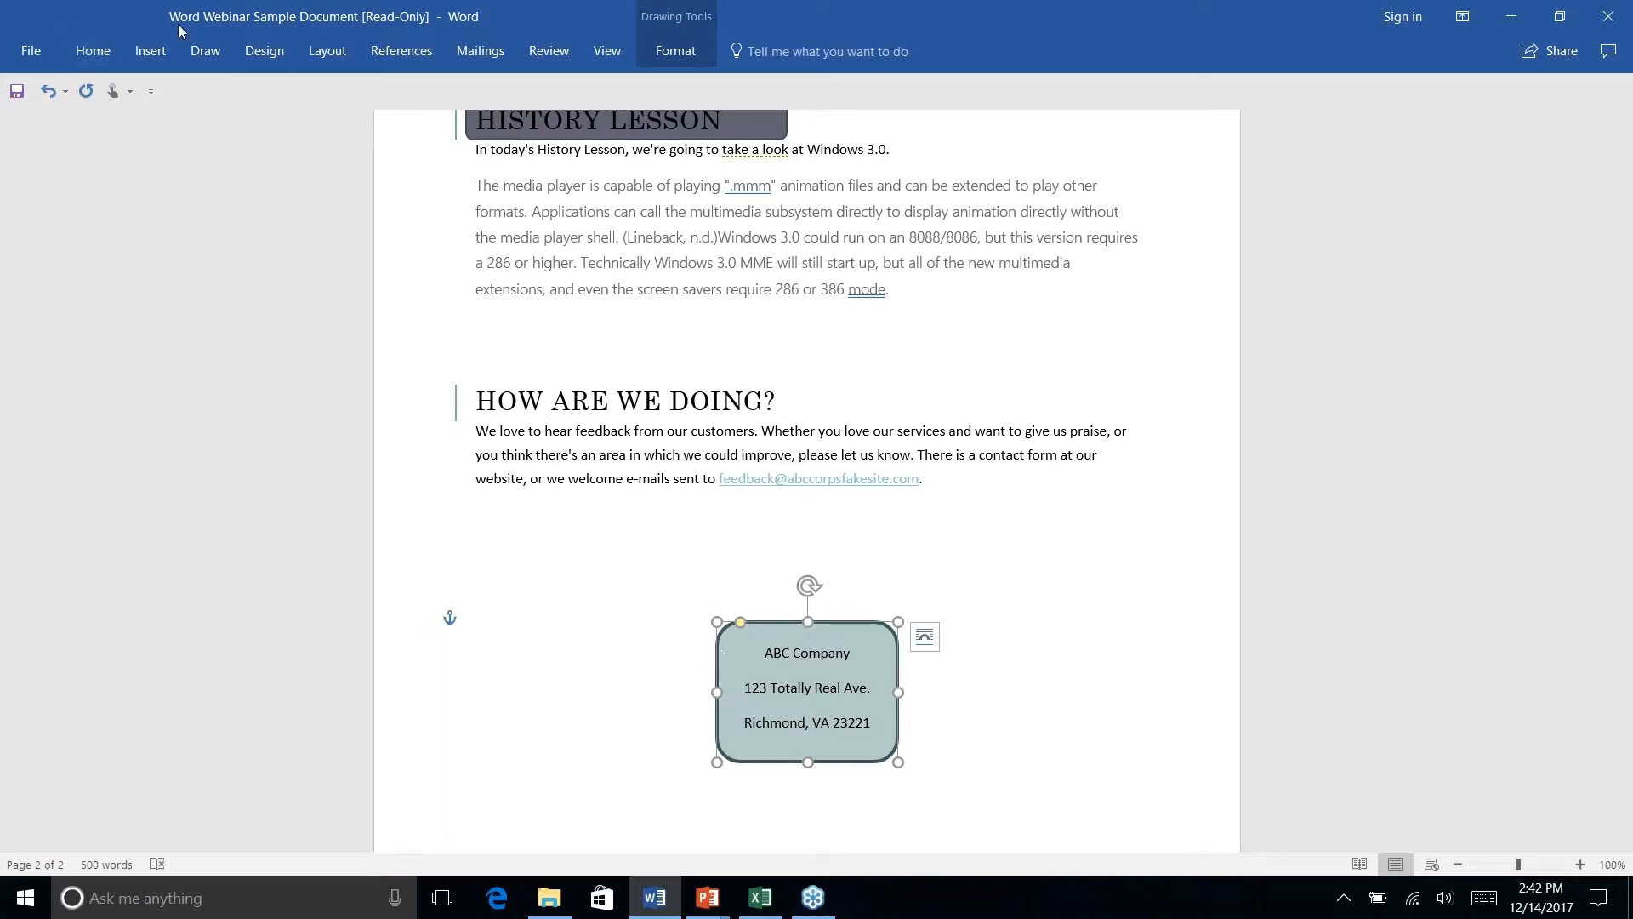
pyautogui.click(90, 53)
pyautogui.click(93, 132)
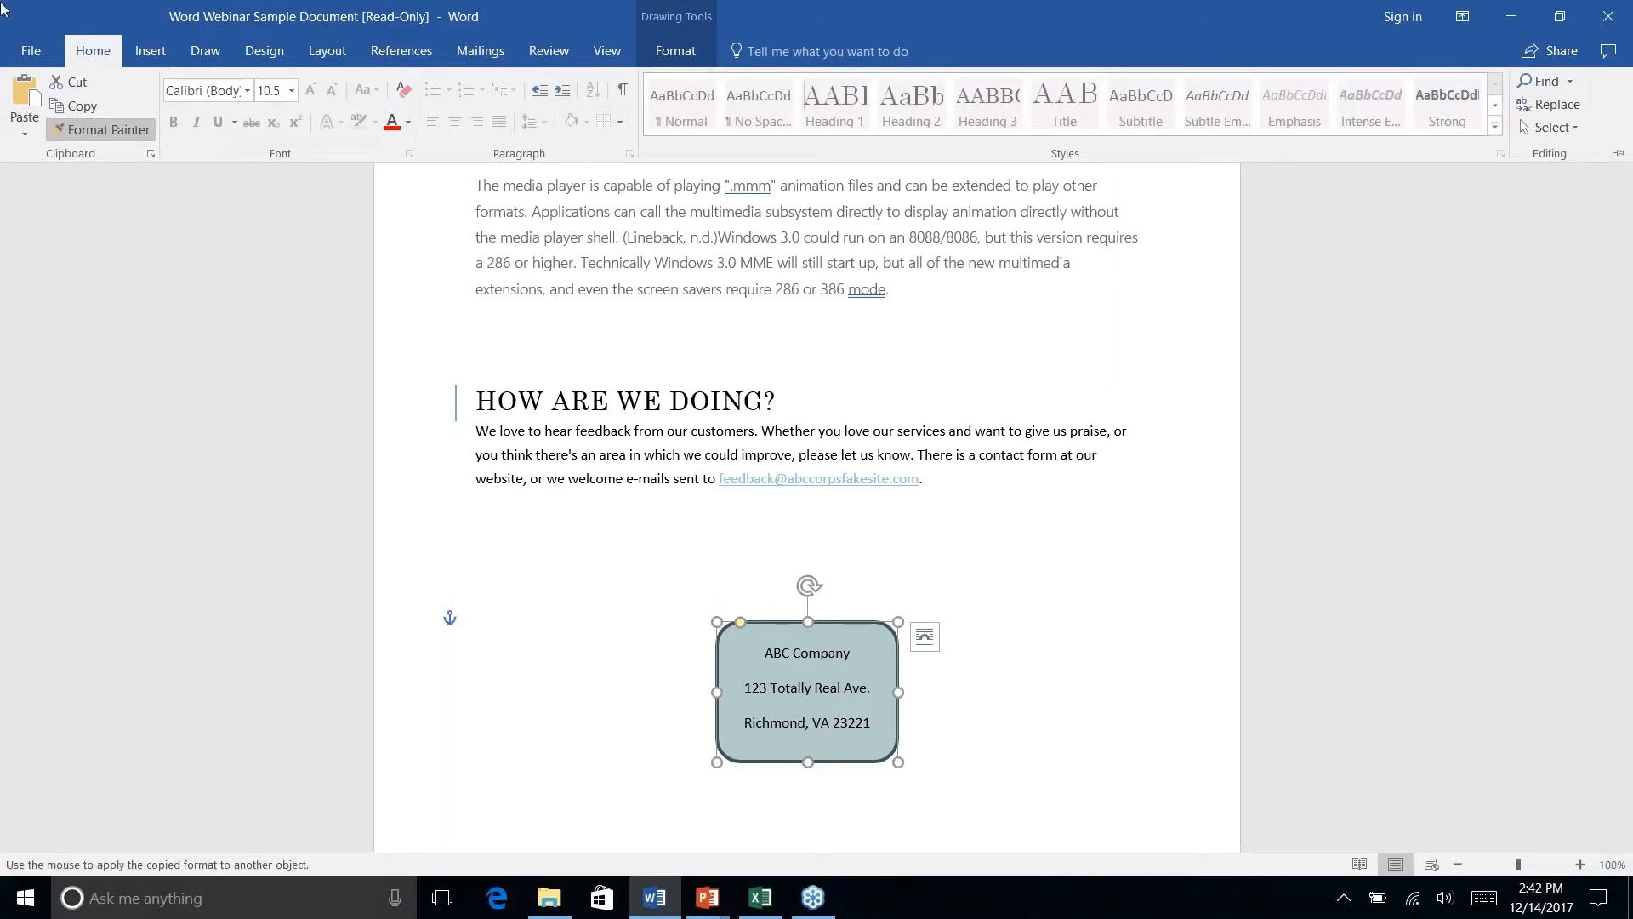
pyautogui.click(823, 745)
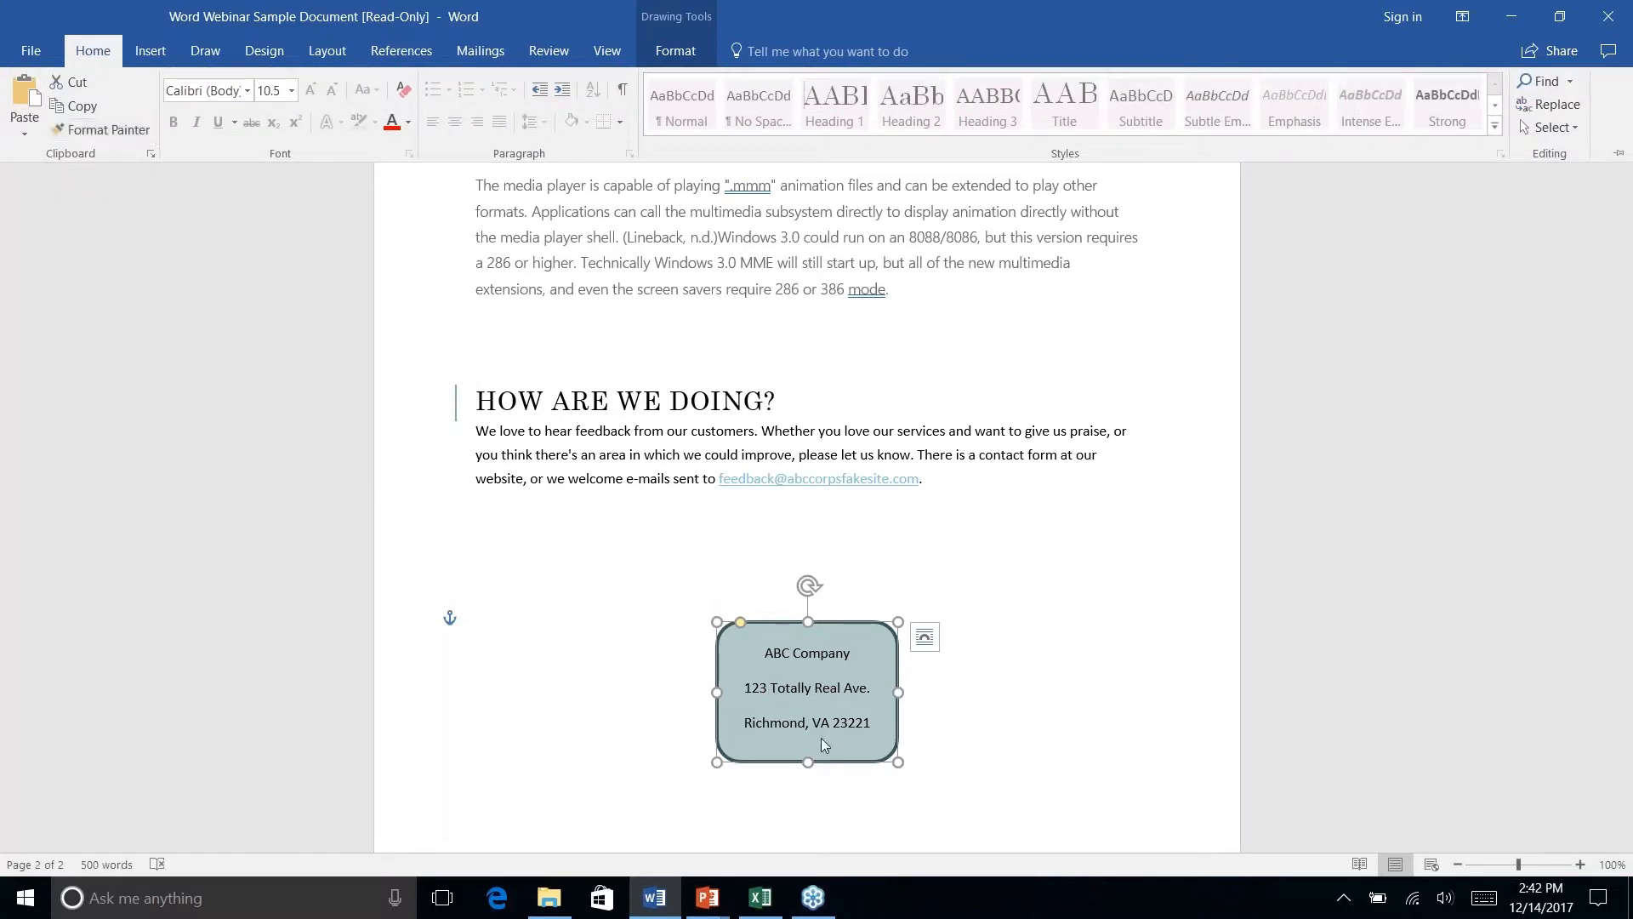
pyautogui.click(759, 595)
pyautogui.click(713, 689)
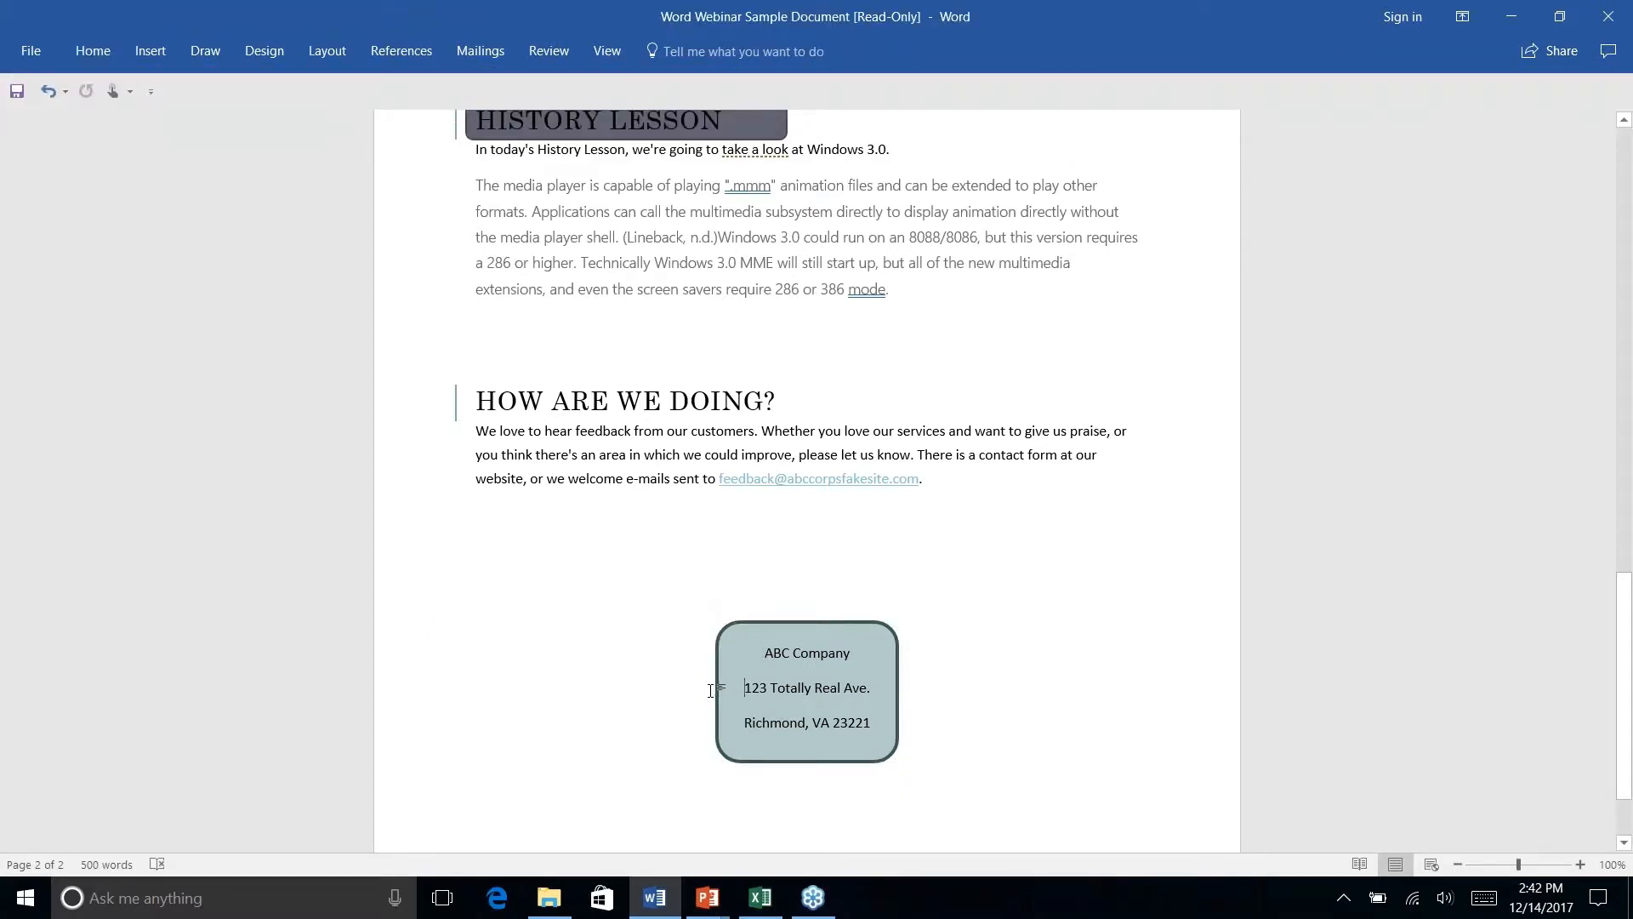
# - Copy the formatting of the address block's rounded rectangle to the rectangle behind the History Lesson heading with Format Painter
pyautogui.click(718, 639)
pyautogui.click(93, 51)
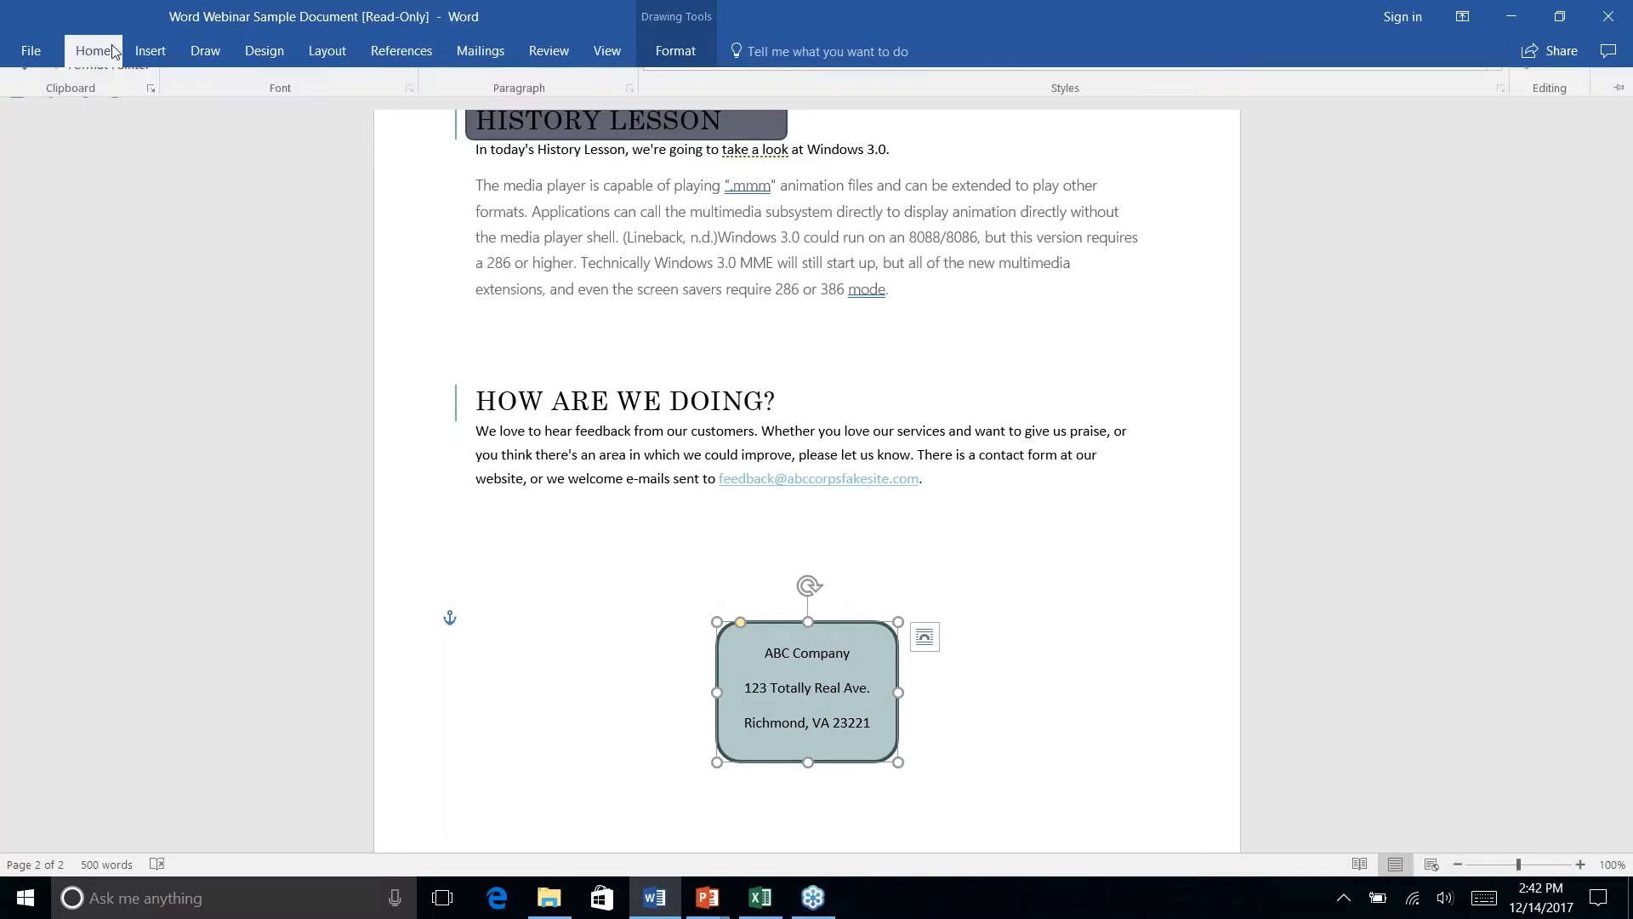
pyautogui.click(86, 130)
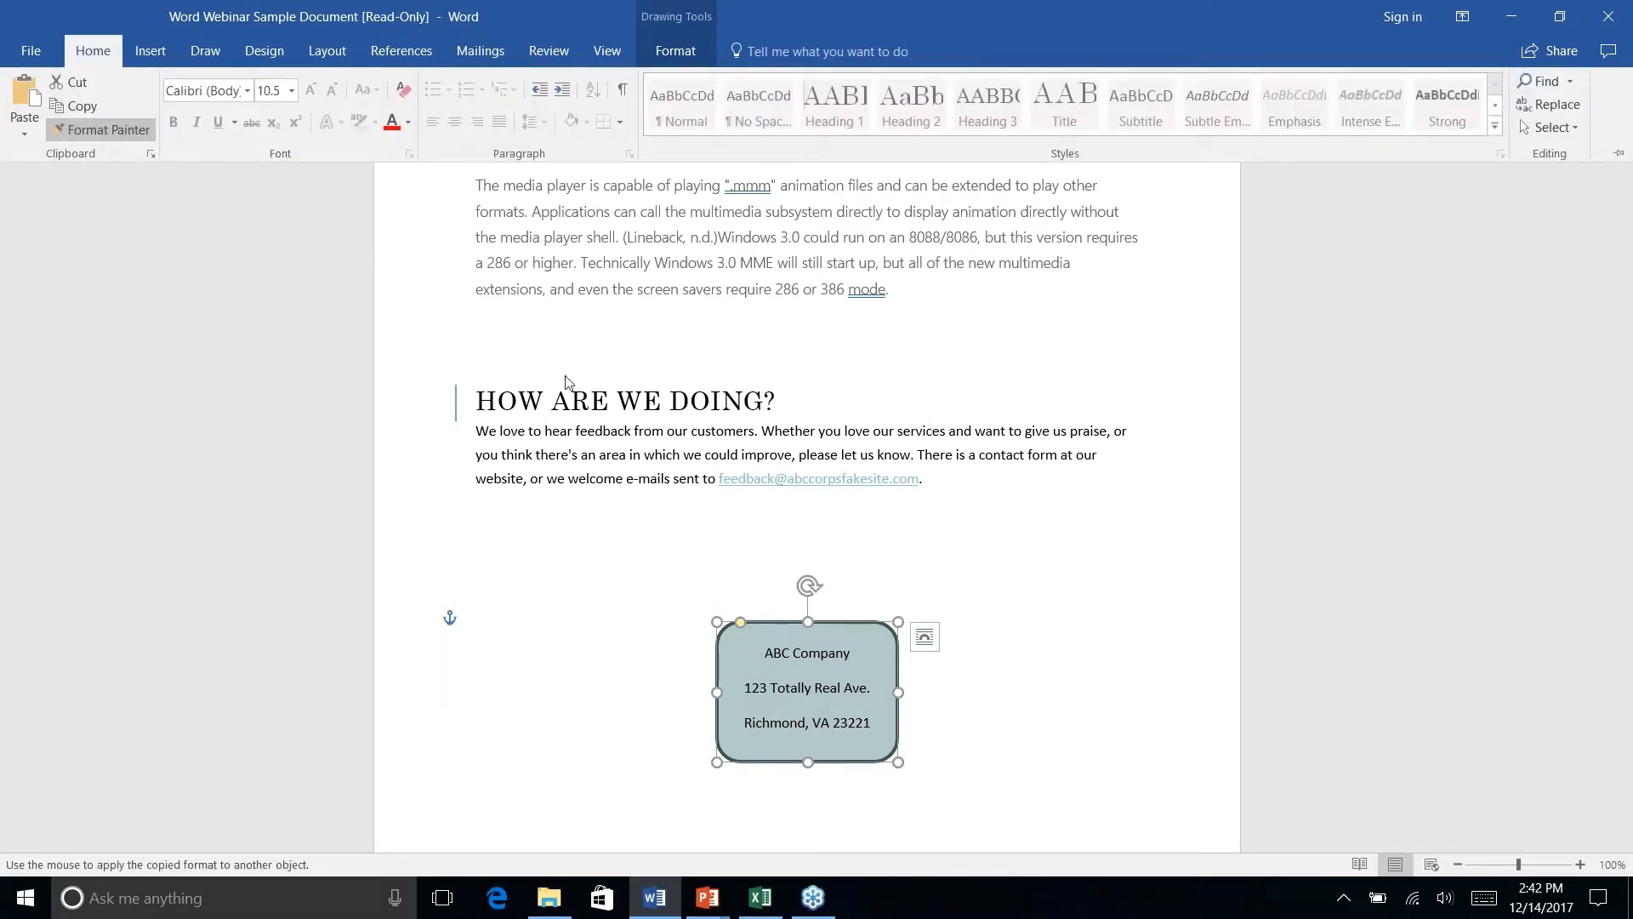
pyautogui.scroll(-2, 566, 381)
pyautogui.scroll(6, 780, 357)
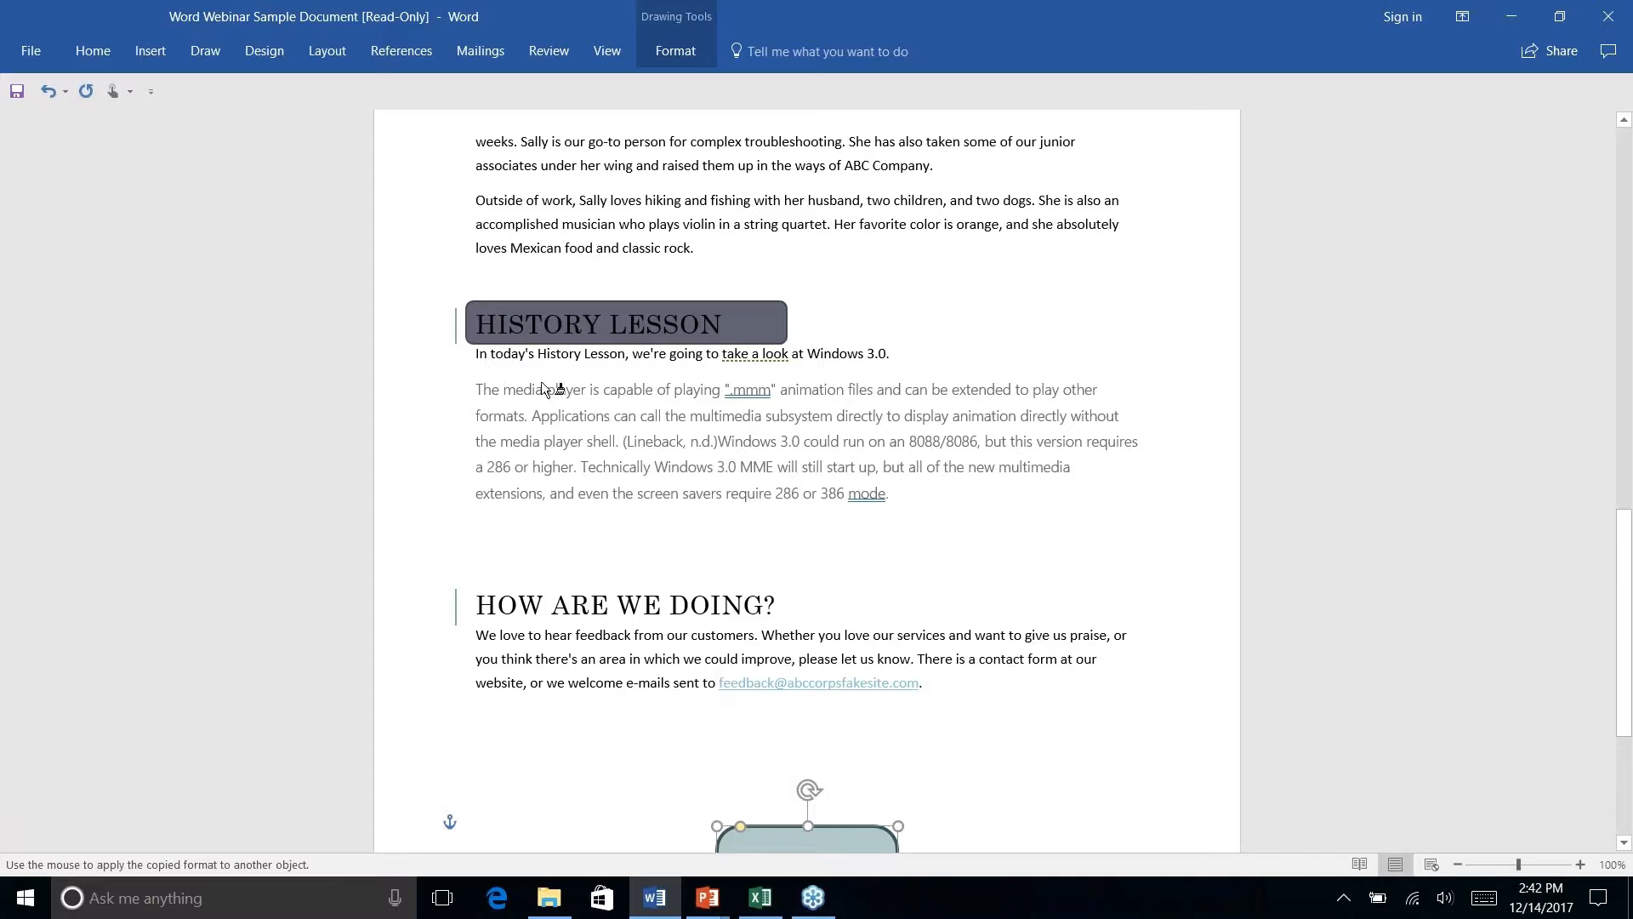
pyautogui.click(925, 493)
pyautogui.click(92, 52)
pyautogui.click(101, 130)
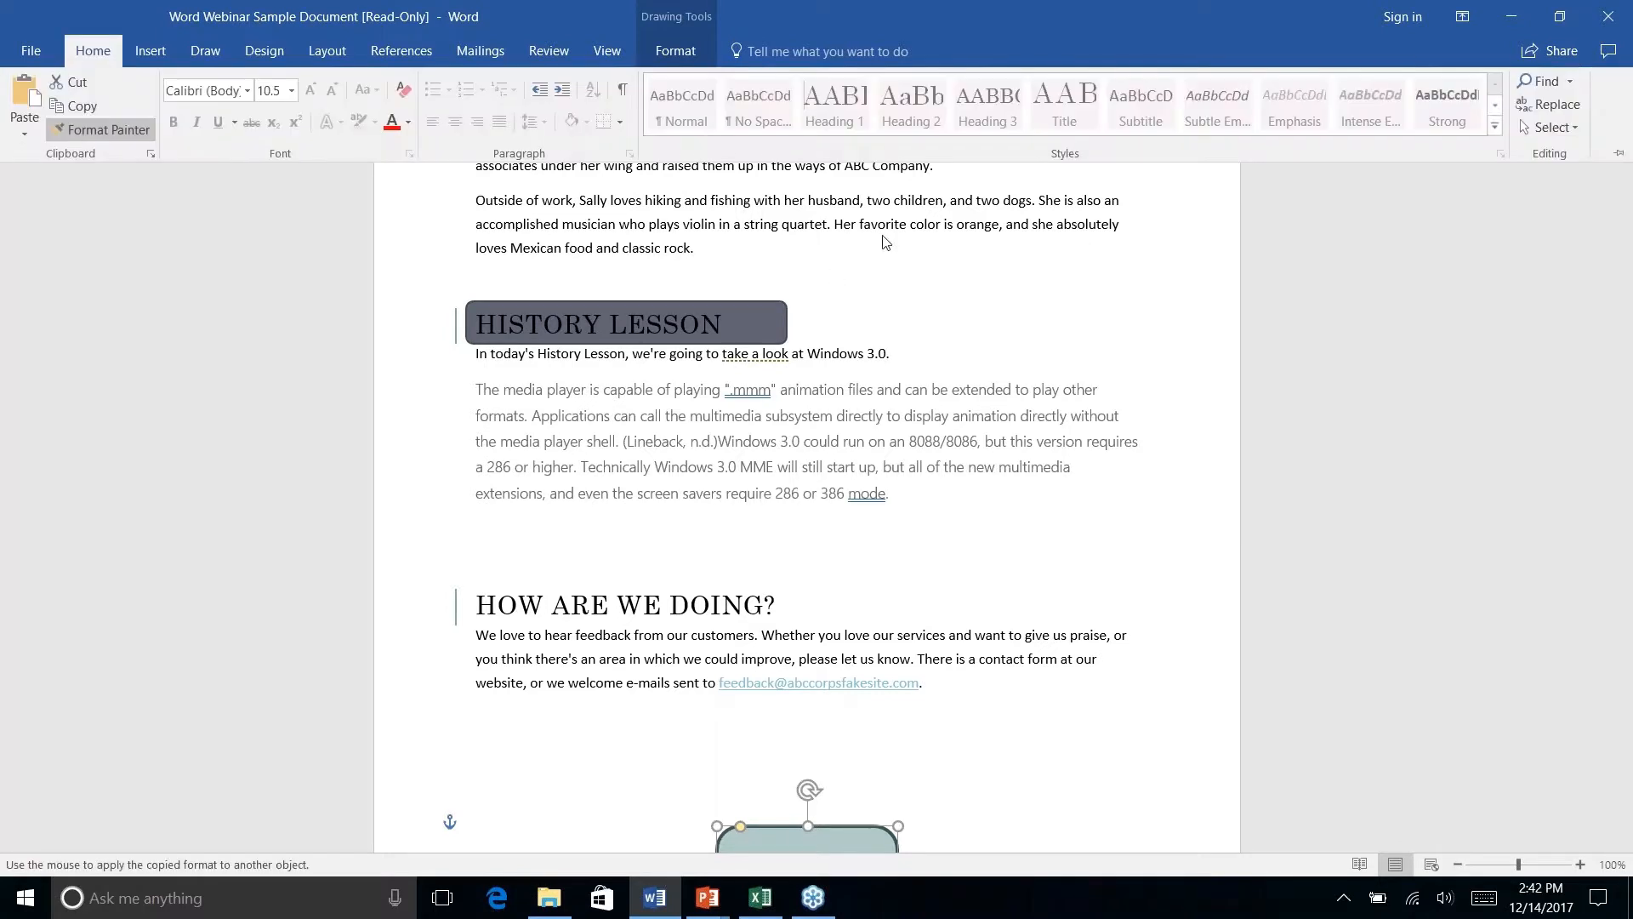
pyautogui.click(743, 322)
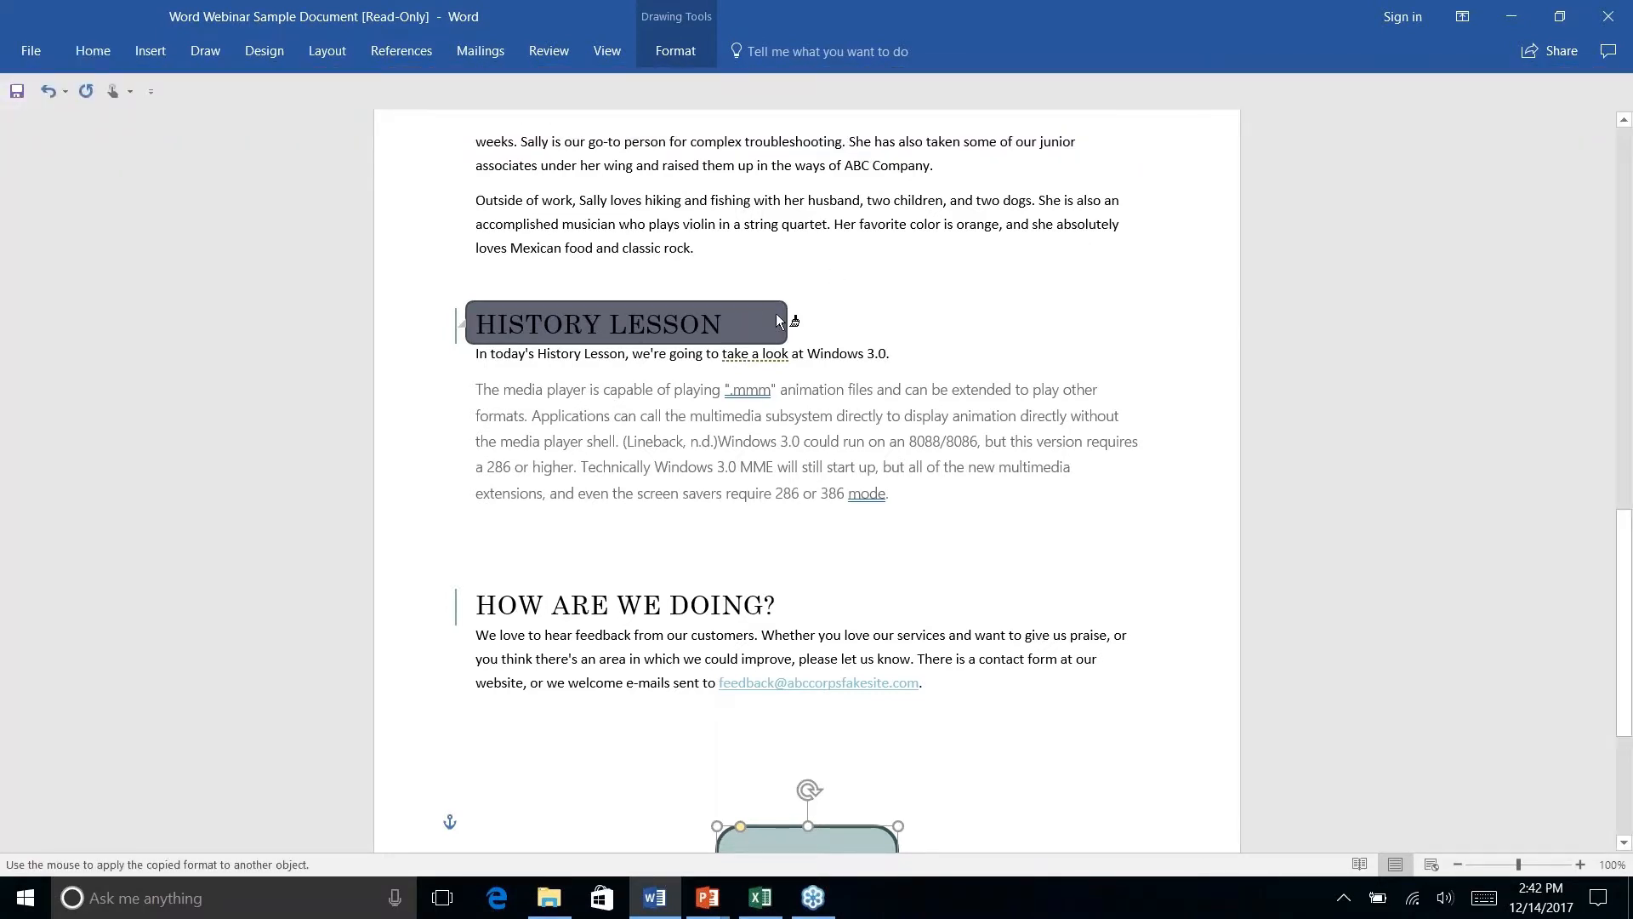
pyautogui.click(774, 317)
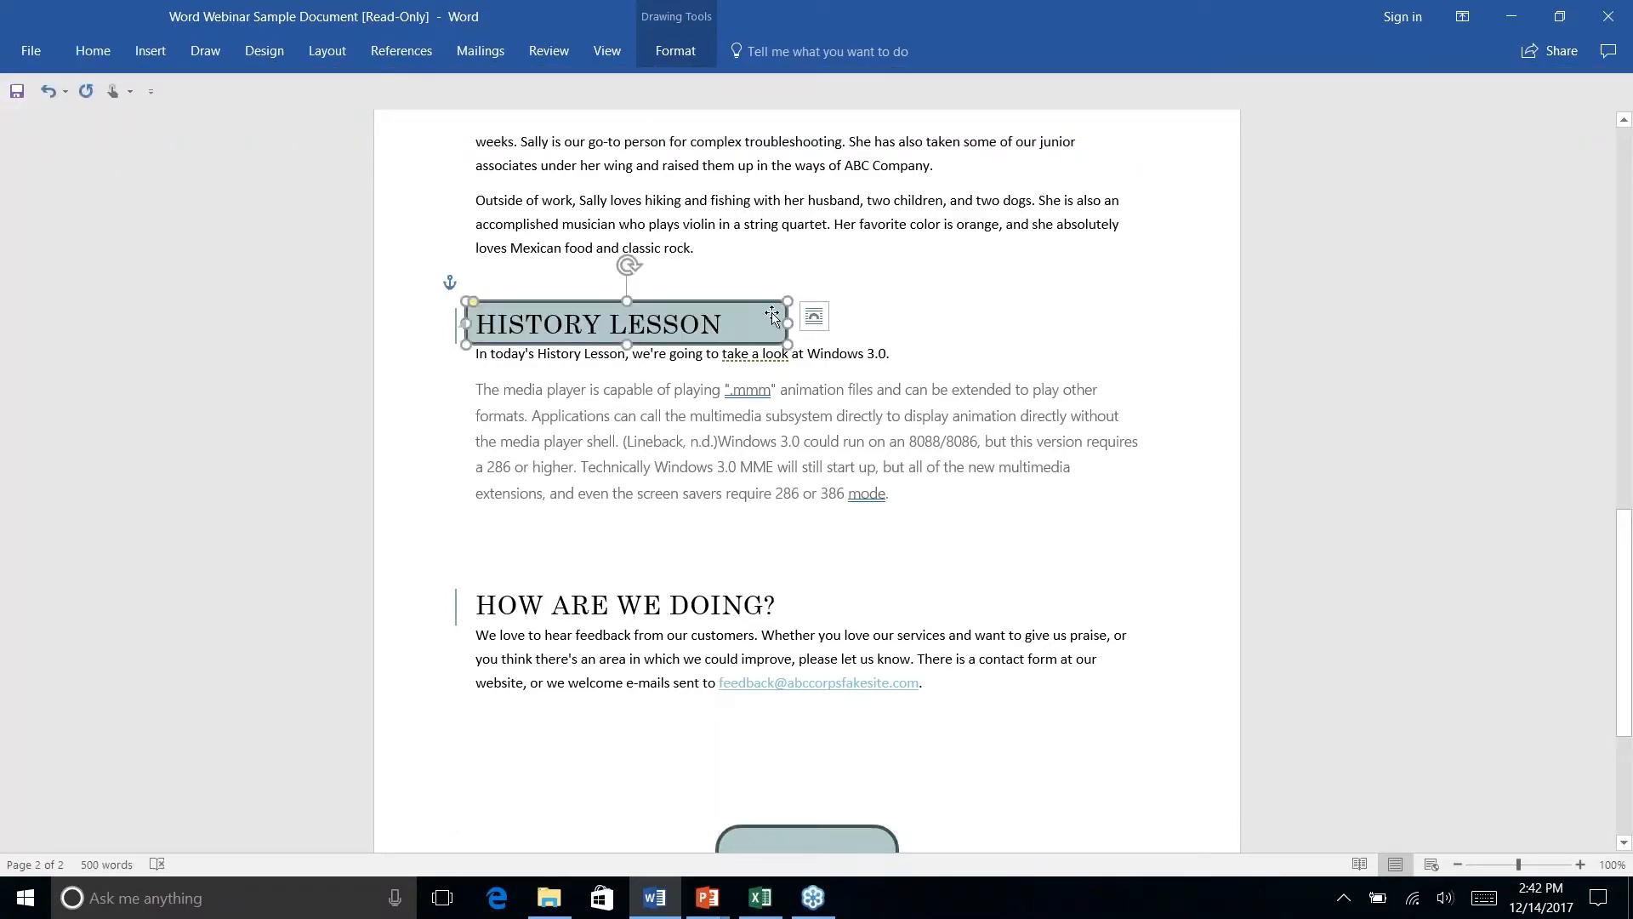
pyautogui.click(936, 315)
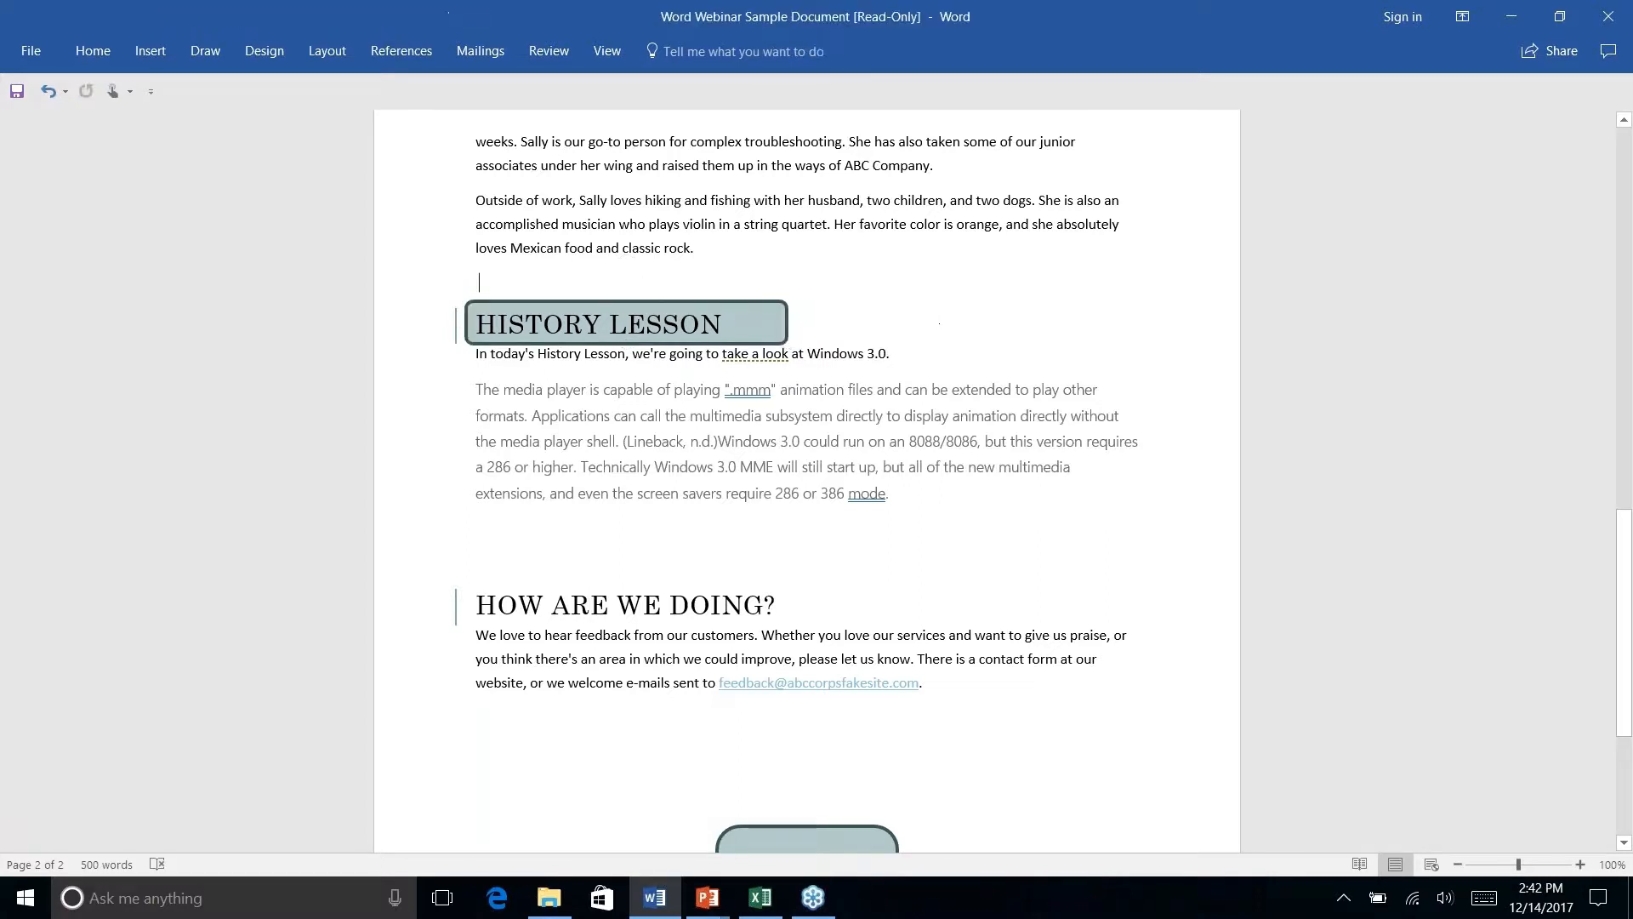
pyautogui.rightClick(916, 303)
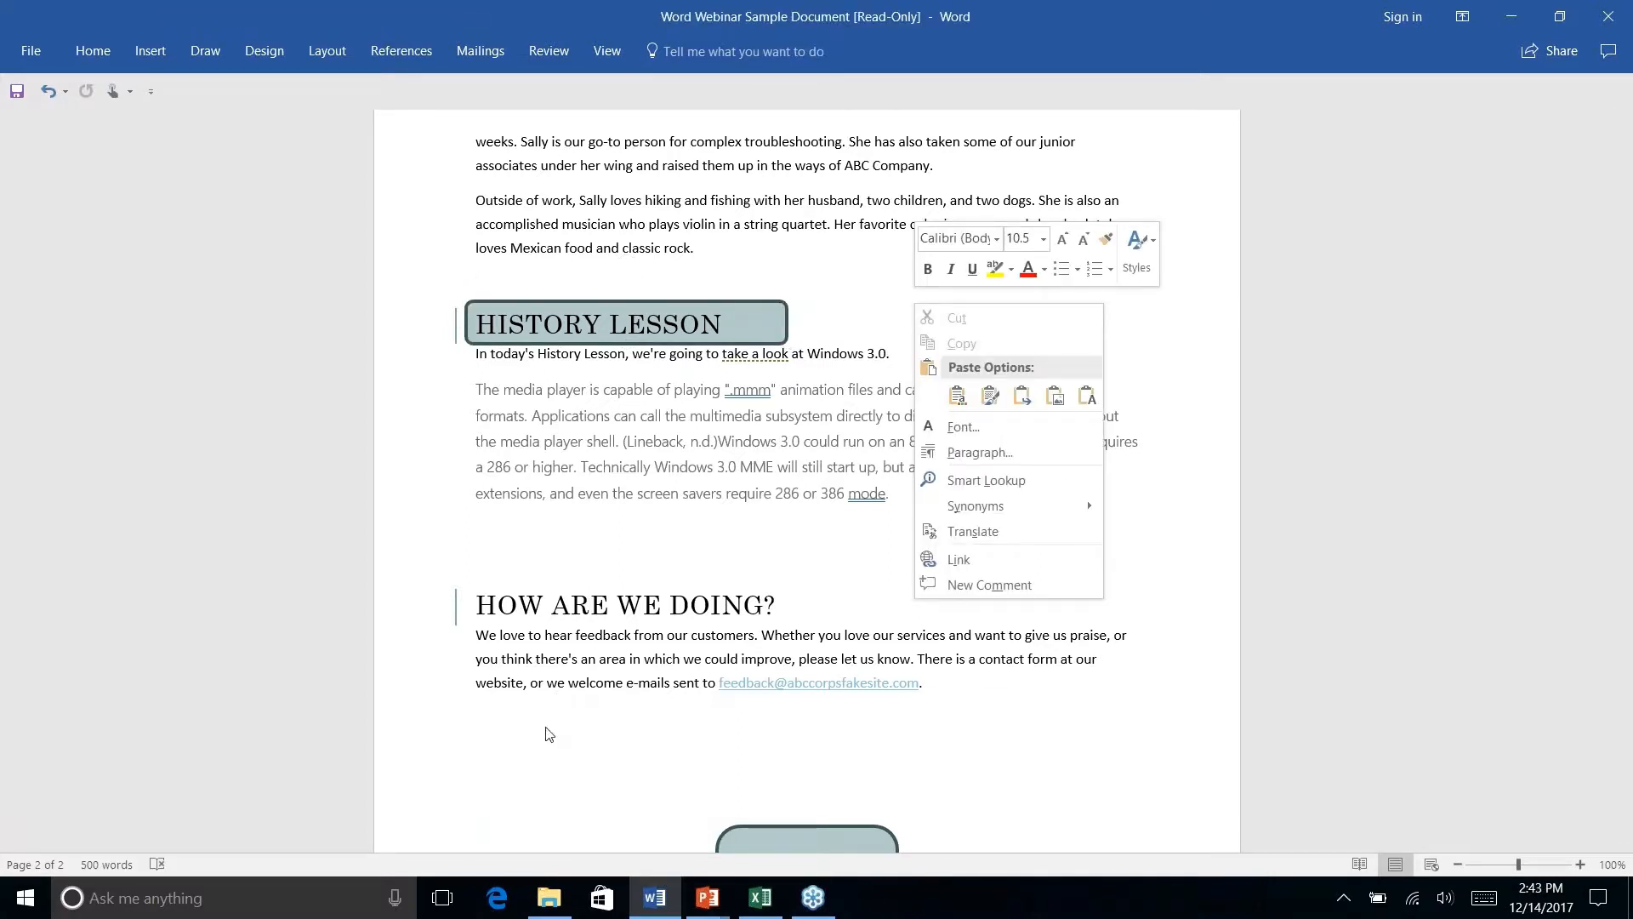
pyautogui.click(541, 768)
pyautogui.scroll(2, 541, 768)
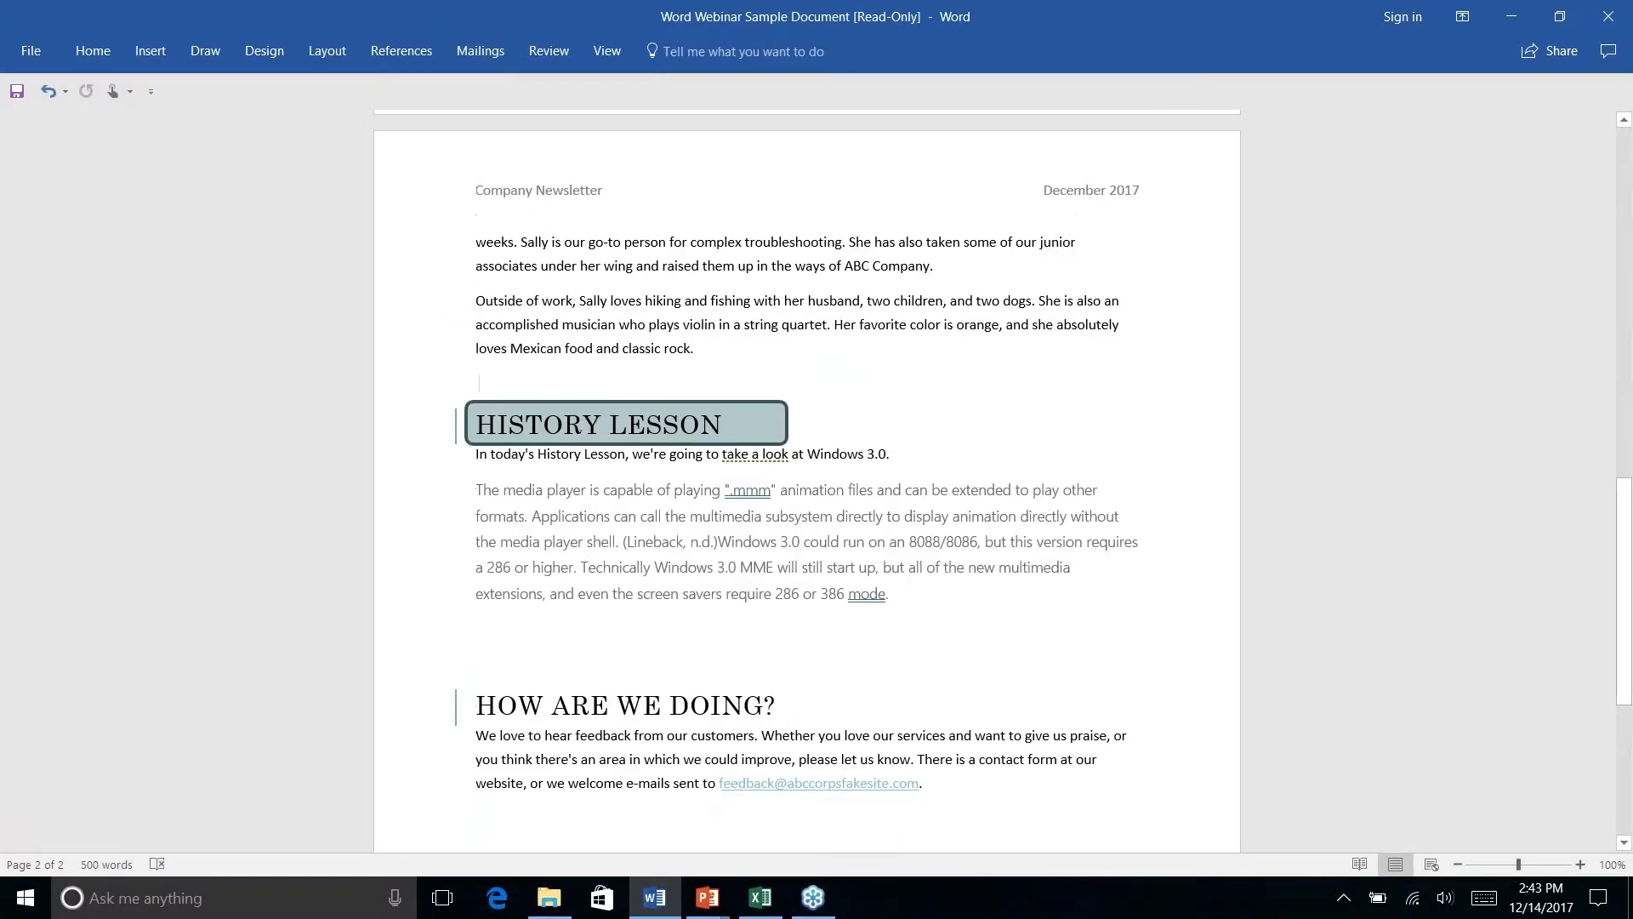
pyautogui.scroll(-3, 806, 481)
pyautogui.scroll(1, 807, 481)
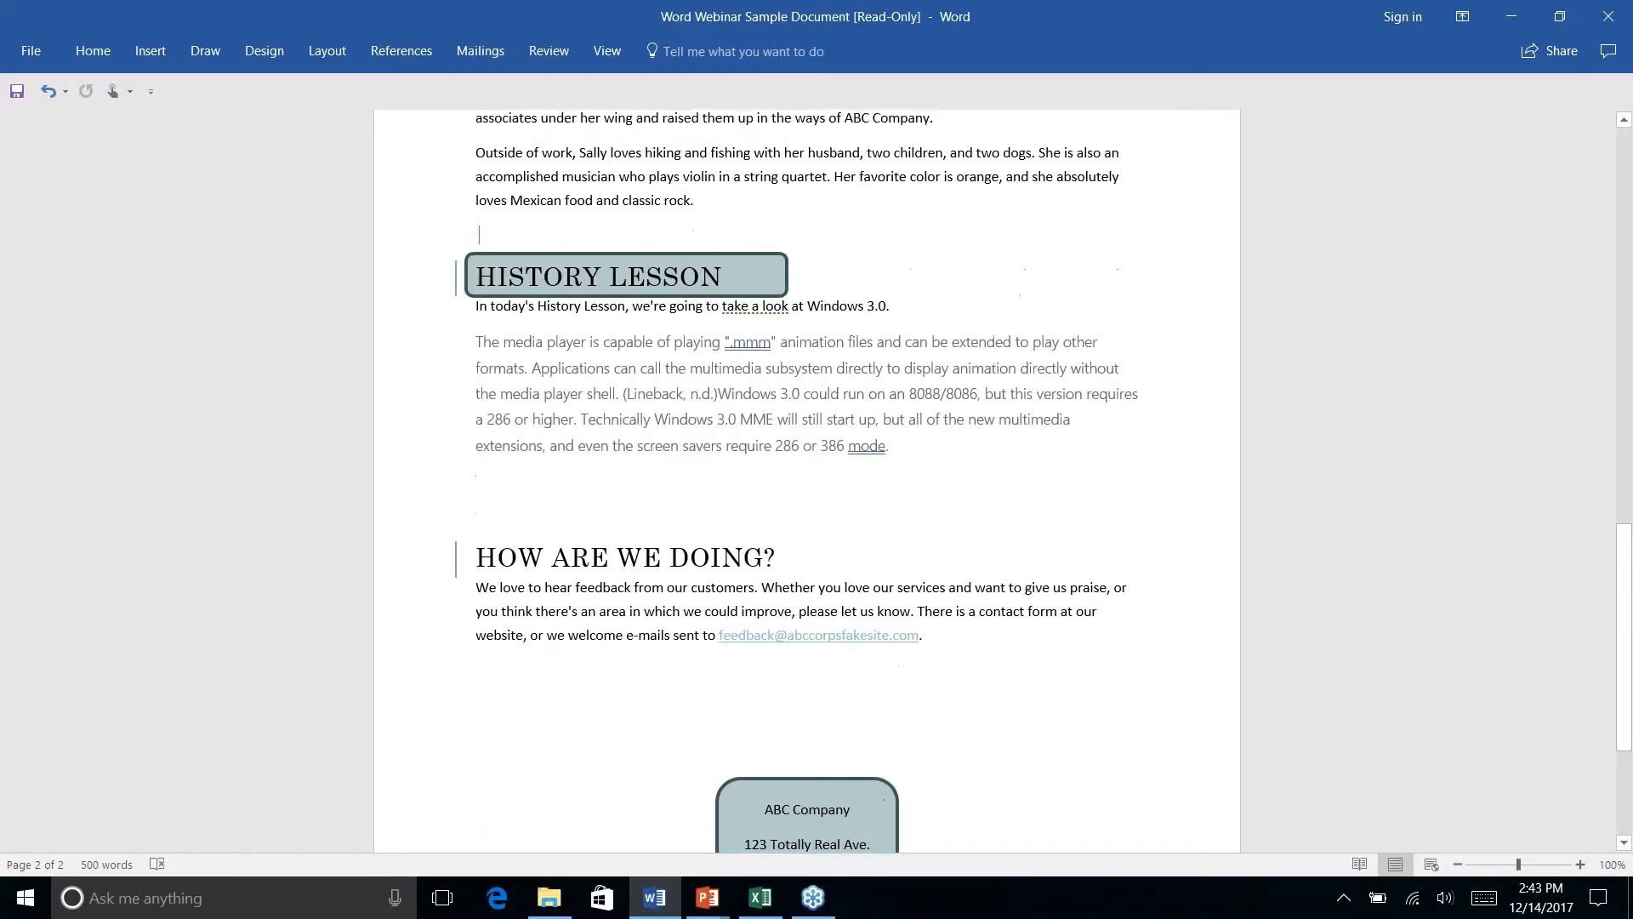
pyautogui.scroll(-3, 807, 481)
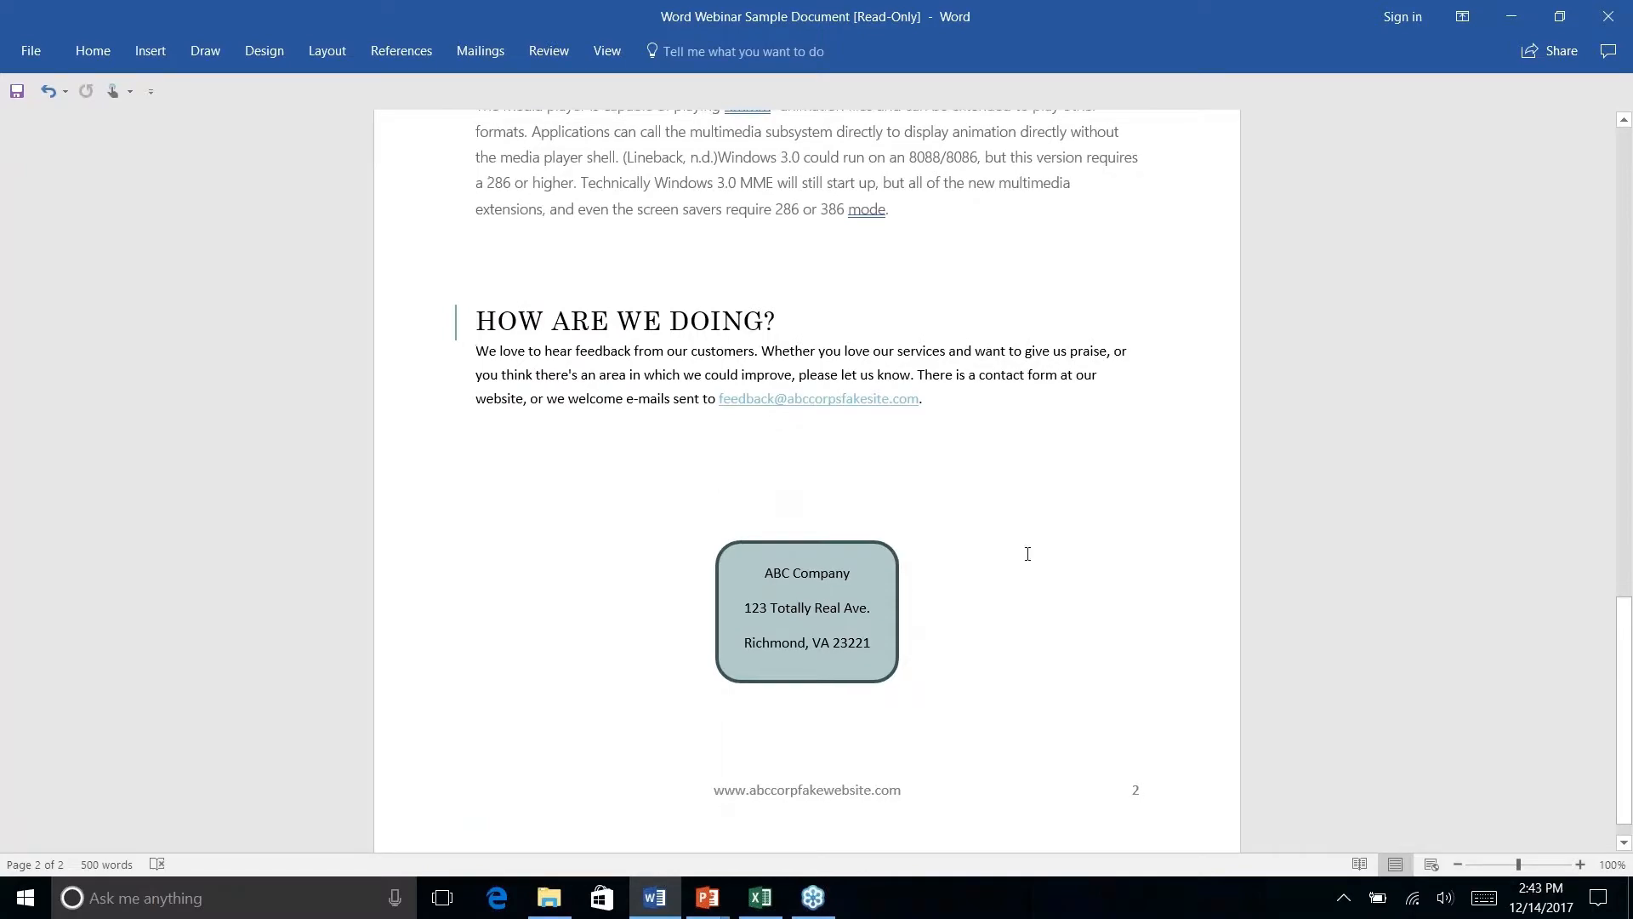
pyautogui.scroll(5, 861, 630)
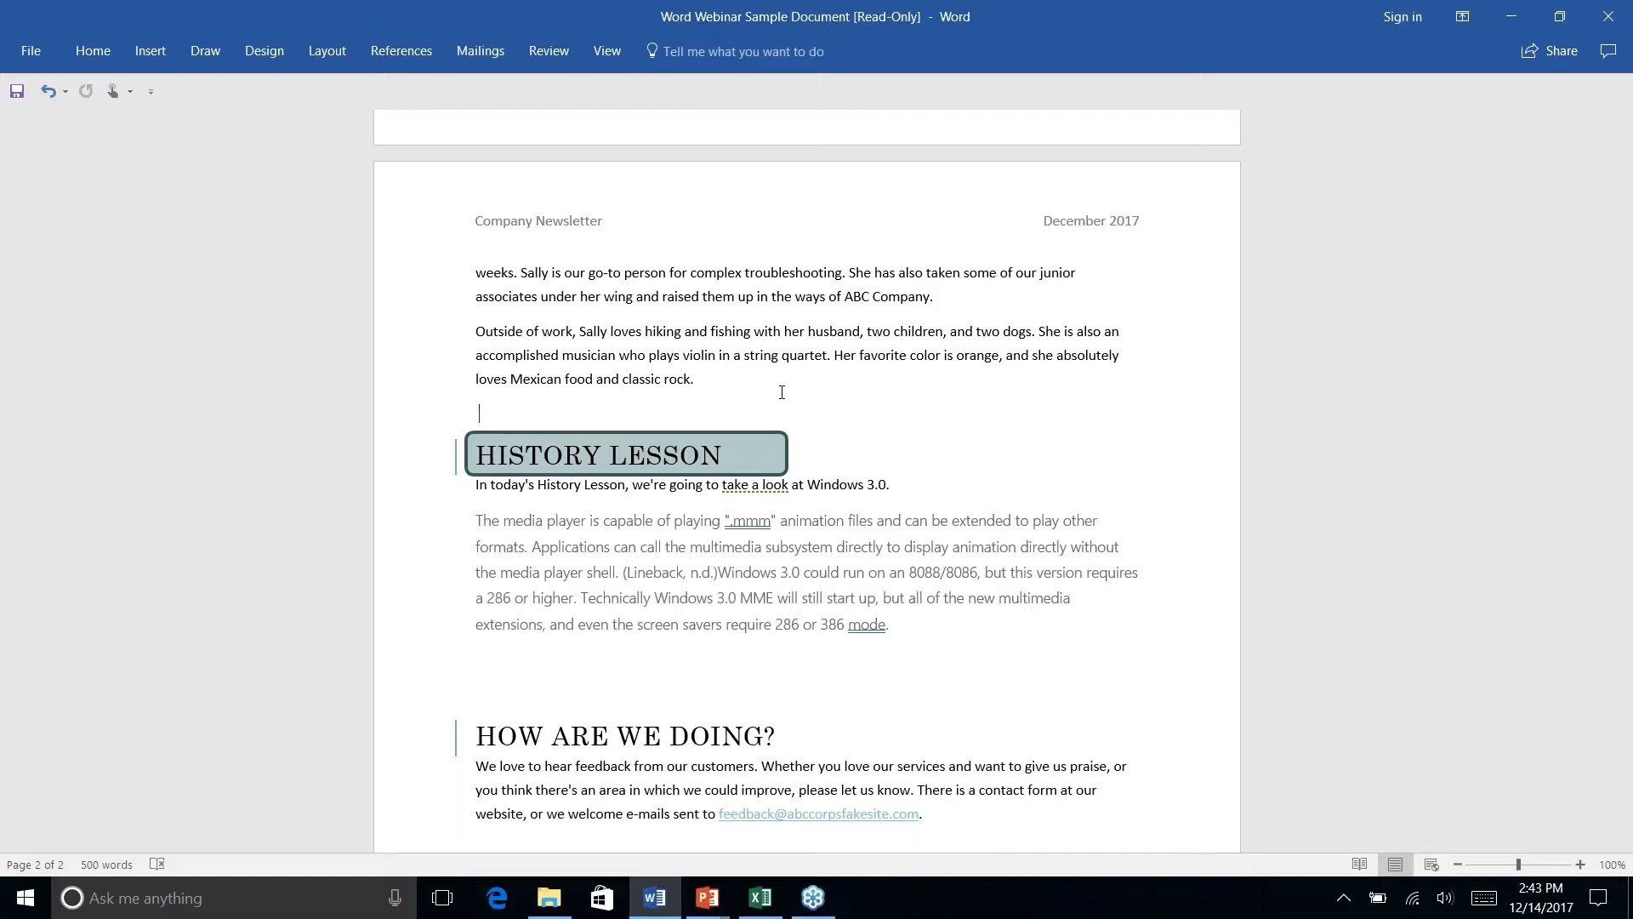
# - Switch to the PowerPoint slide show, advance it to the Find & Replace 2.0 slide, and return to the Word document
pyautogui.hotkey('alt', 'Tab')
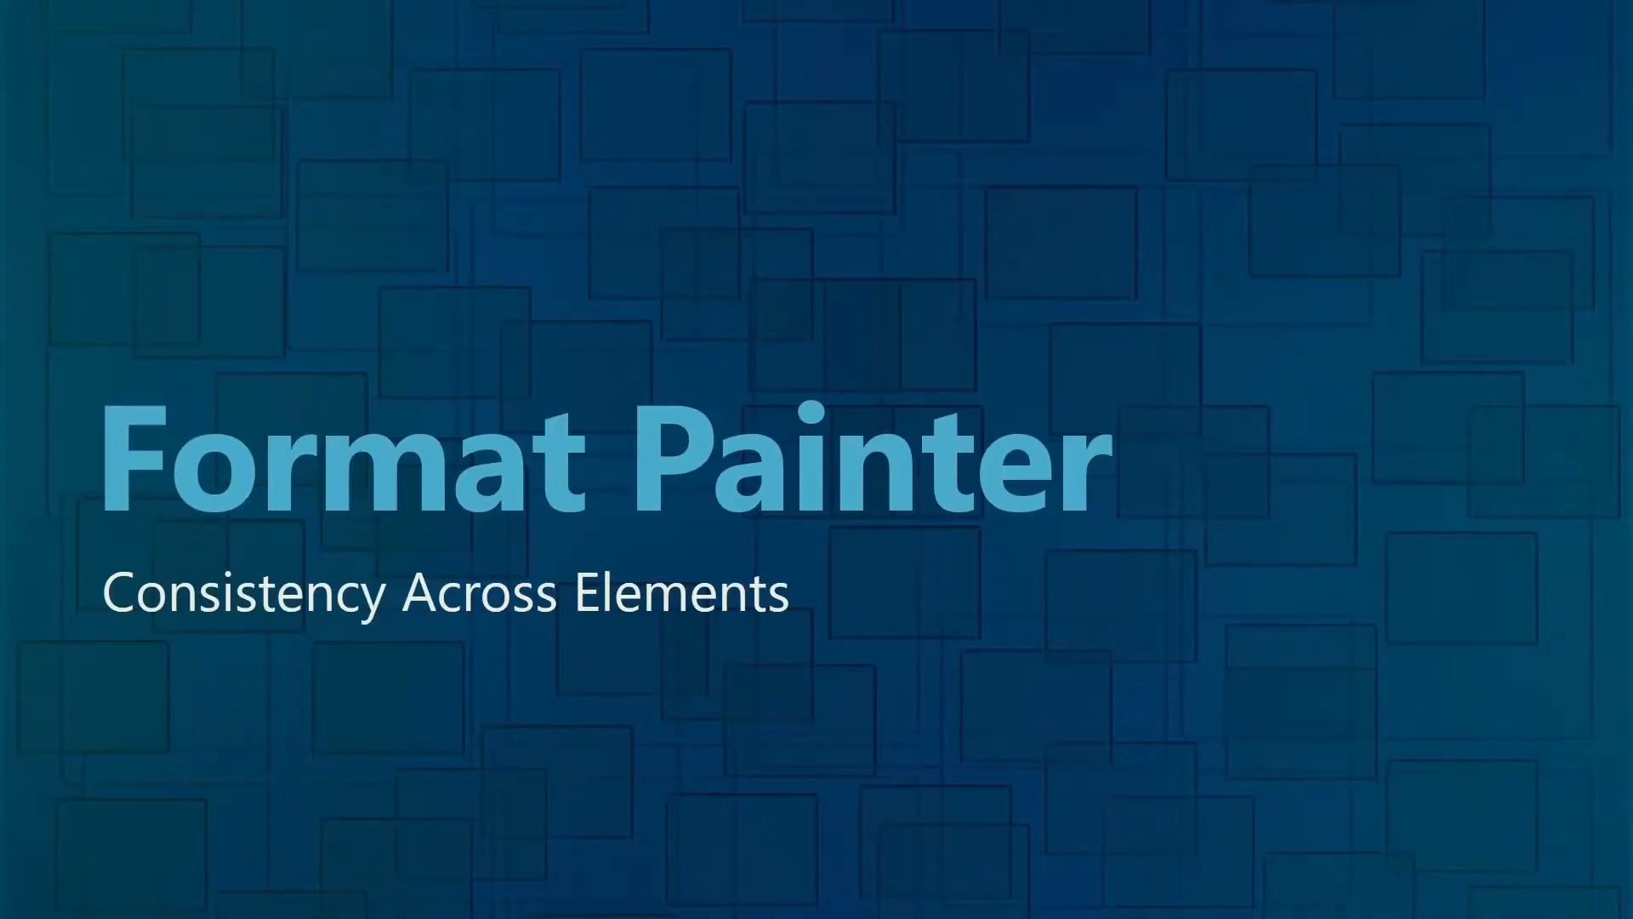
pyautogui.press('Right')
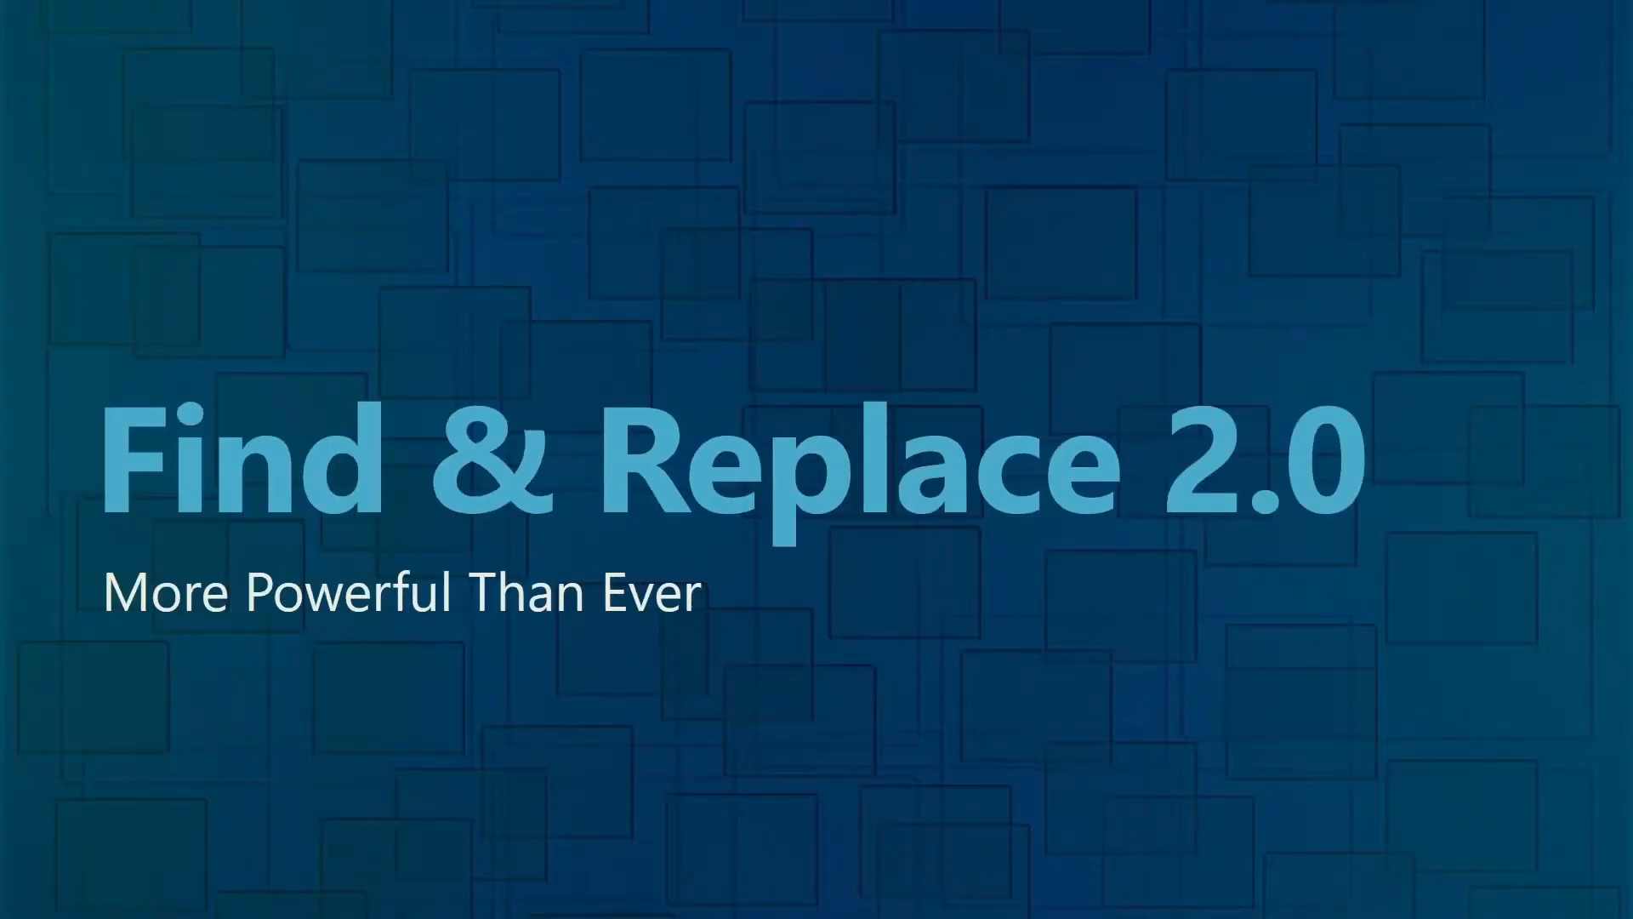
pyautogui.hotkey('alt', 'Tab')
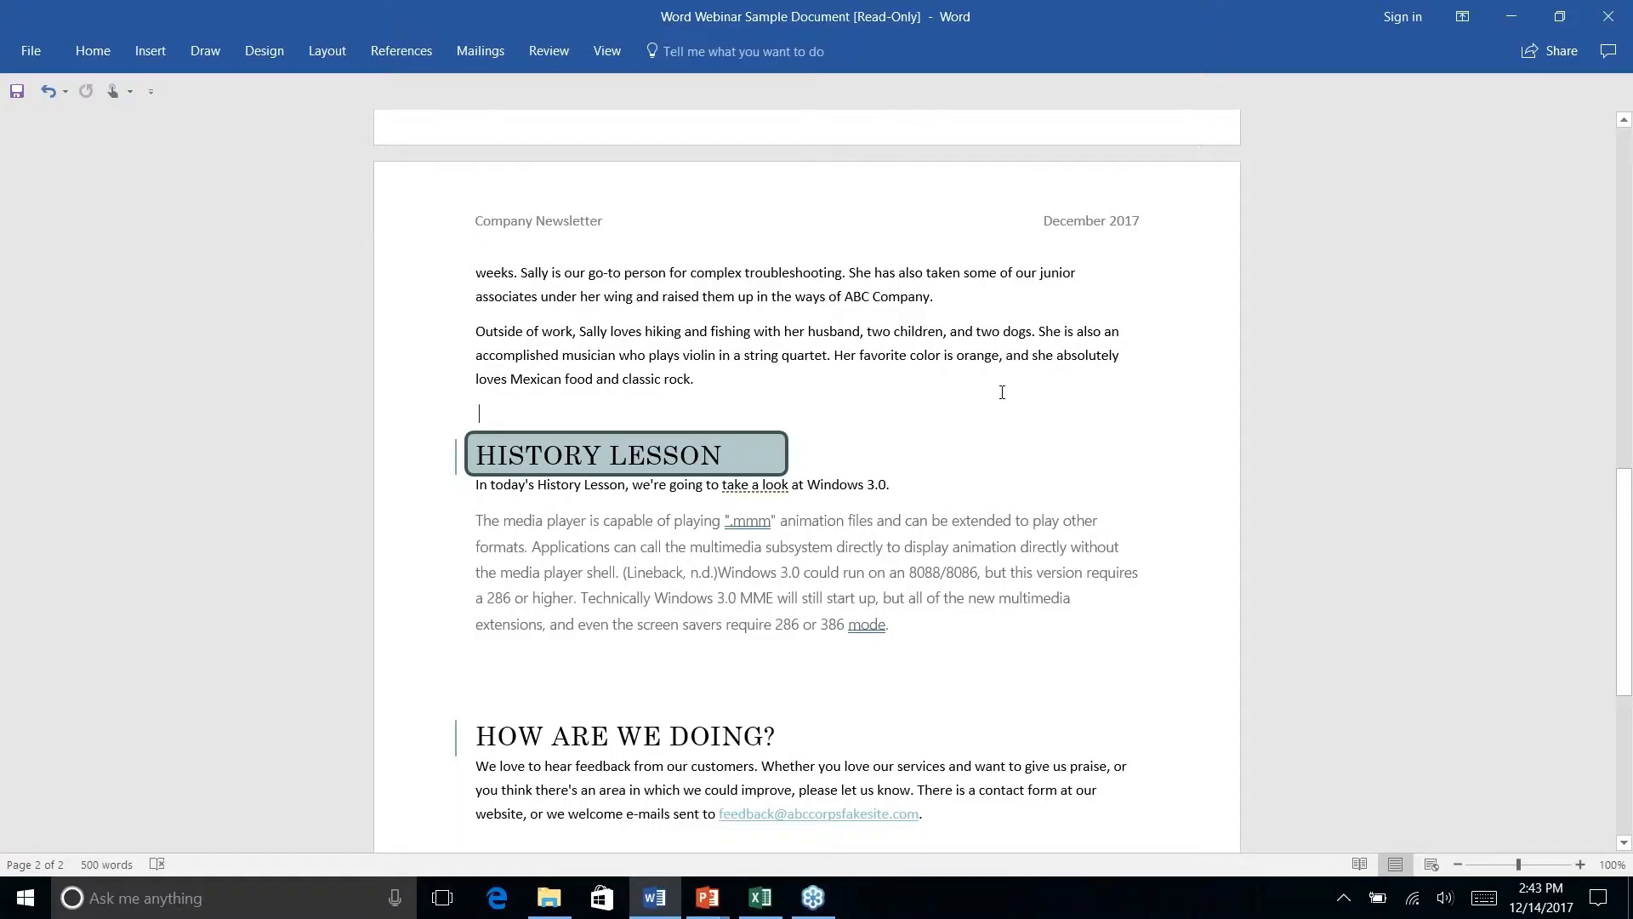
# - Place the cursor at the start of the Introduction paragraph and open the Replace options of Find and Replace
pyautogui.scroll(-4, 1002, 392)
pyautogui.scroll(12, 1002, 392)
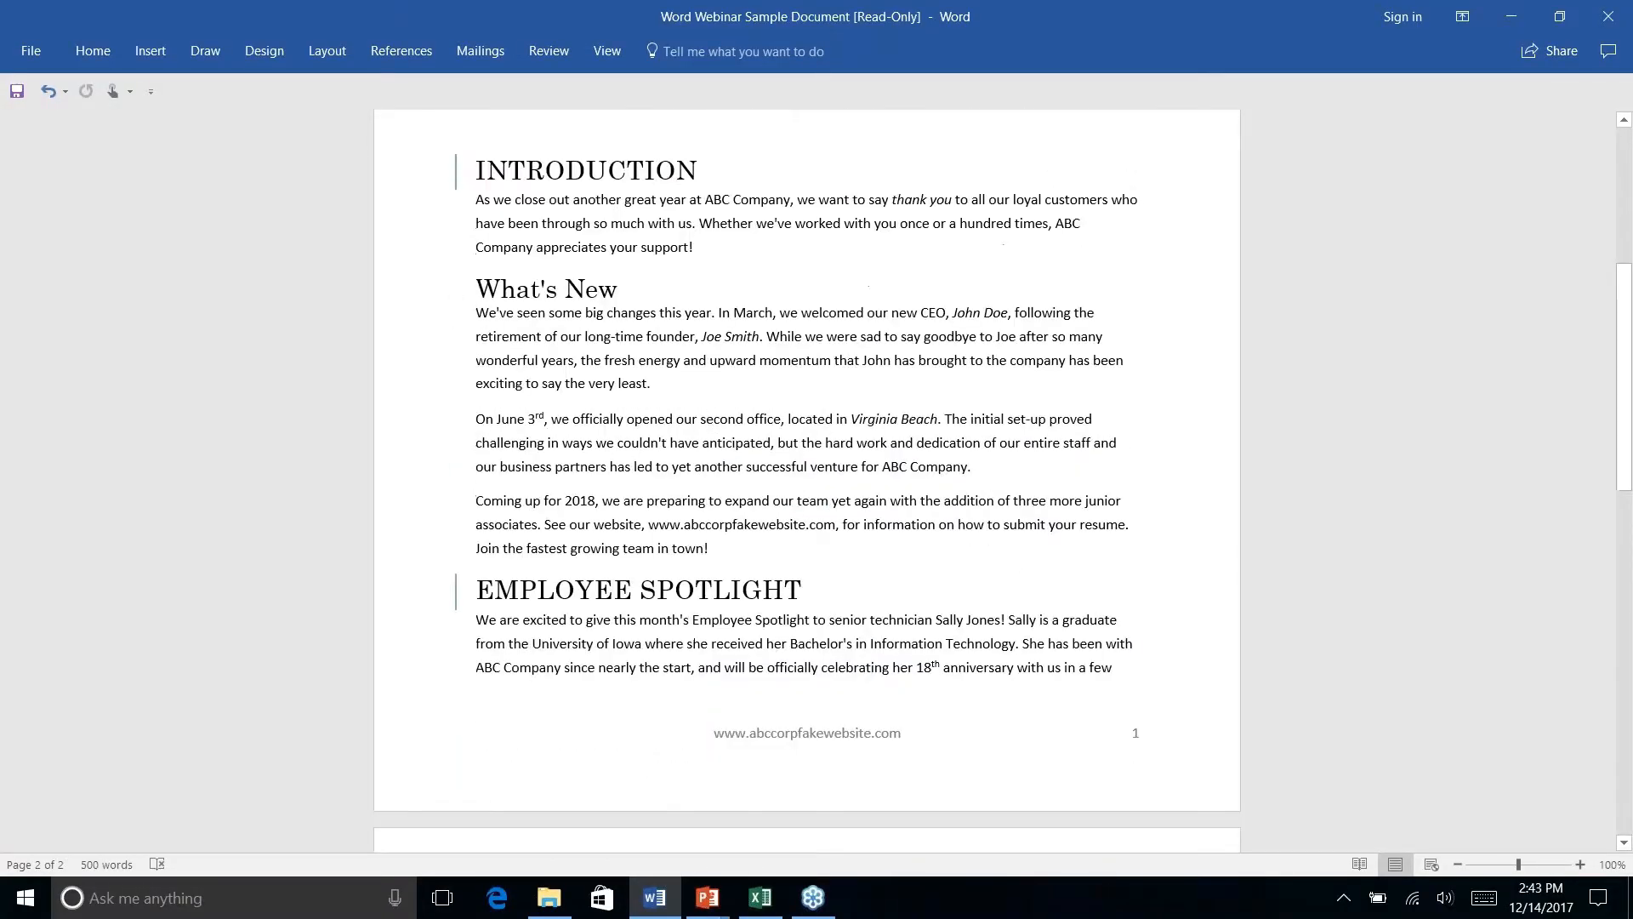
pyautogui.scroll(5, 1002, 392)
pyautogui.scroll(-3, 1002, 393)
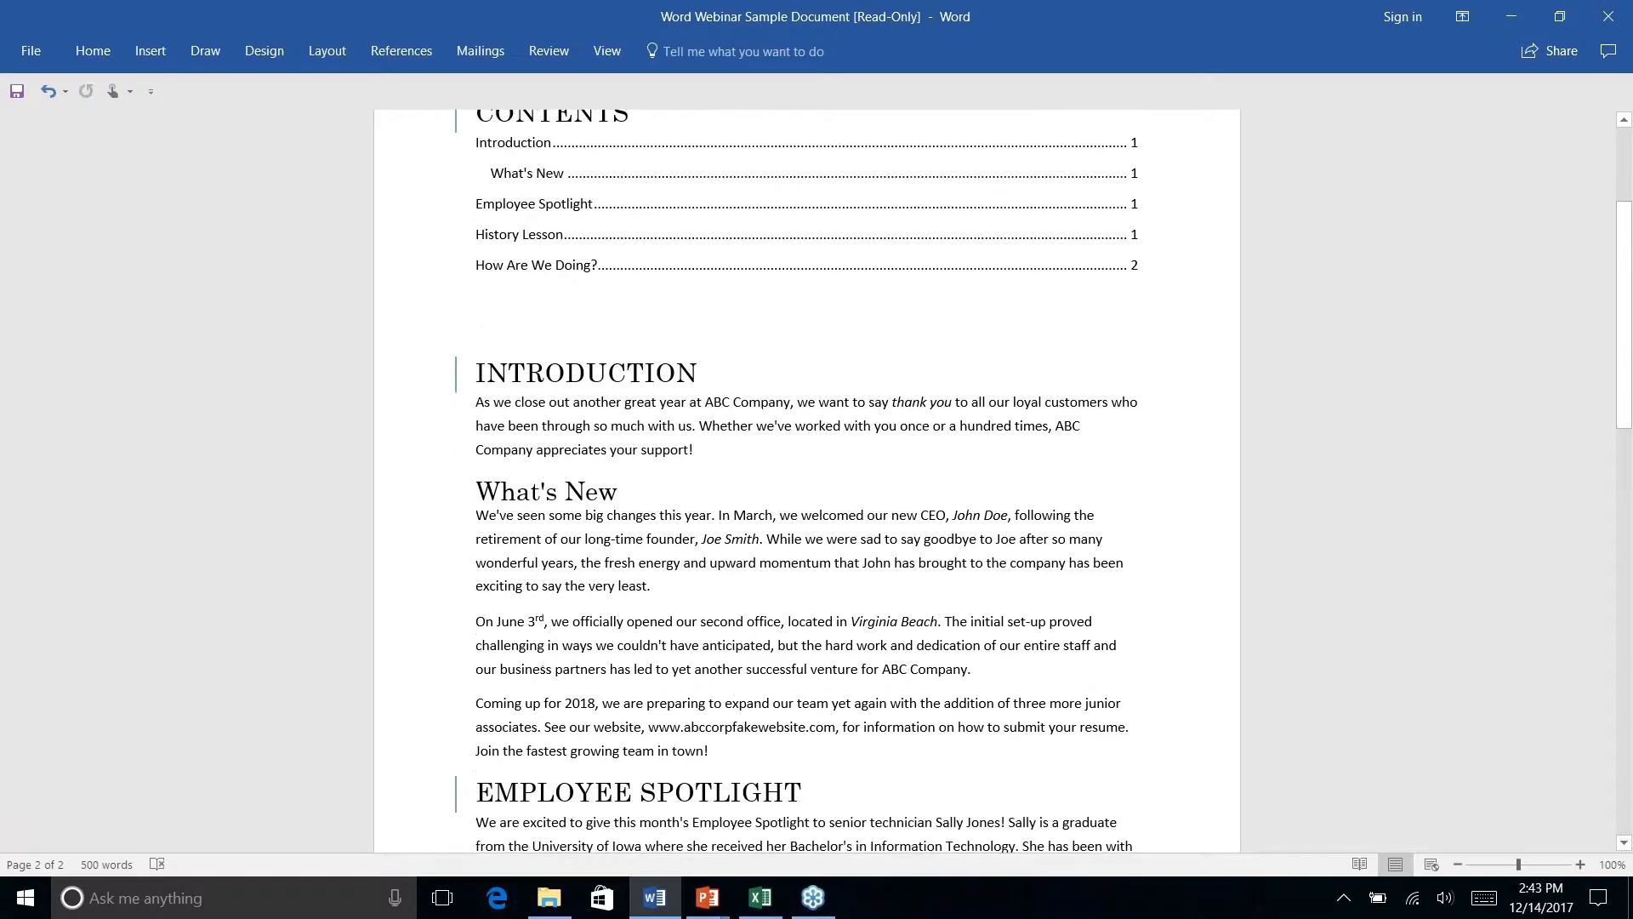
pyautogui.scroll(-3, 806, 476)
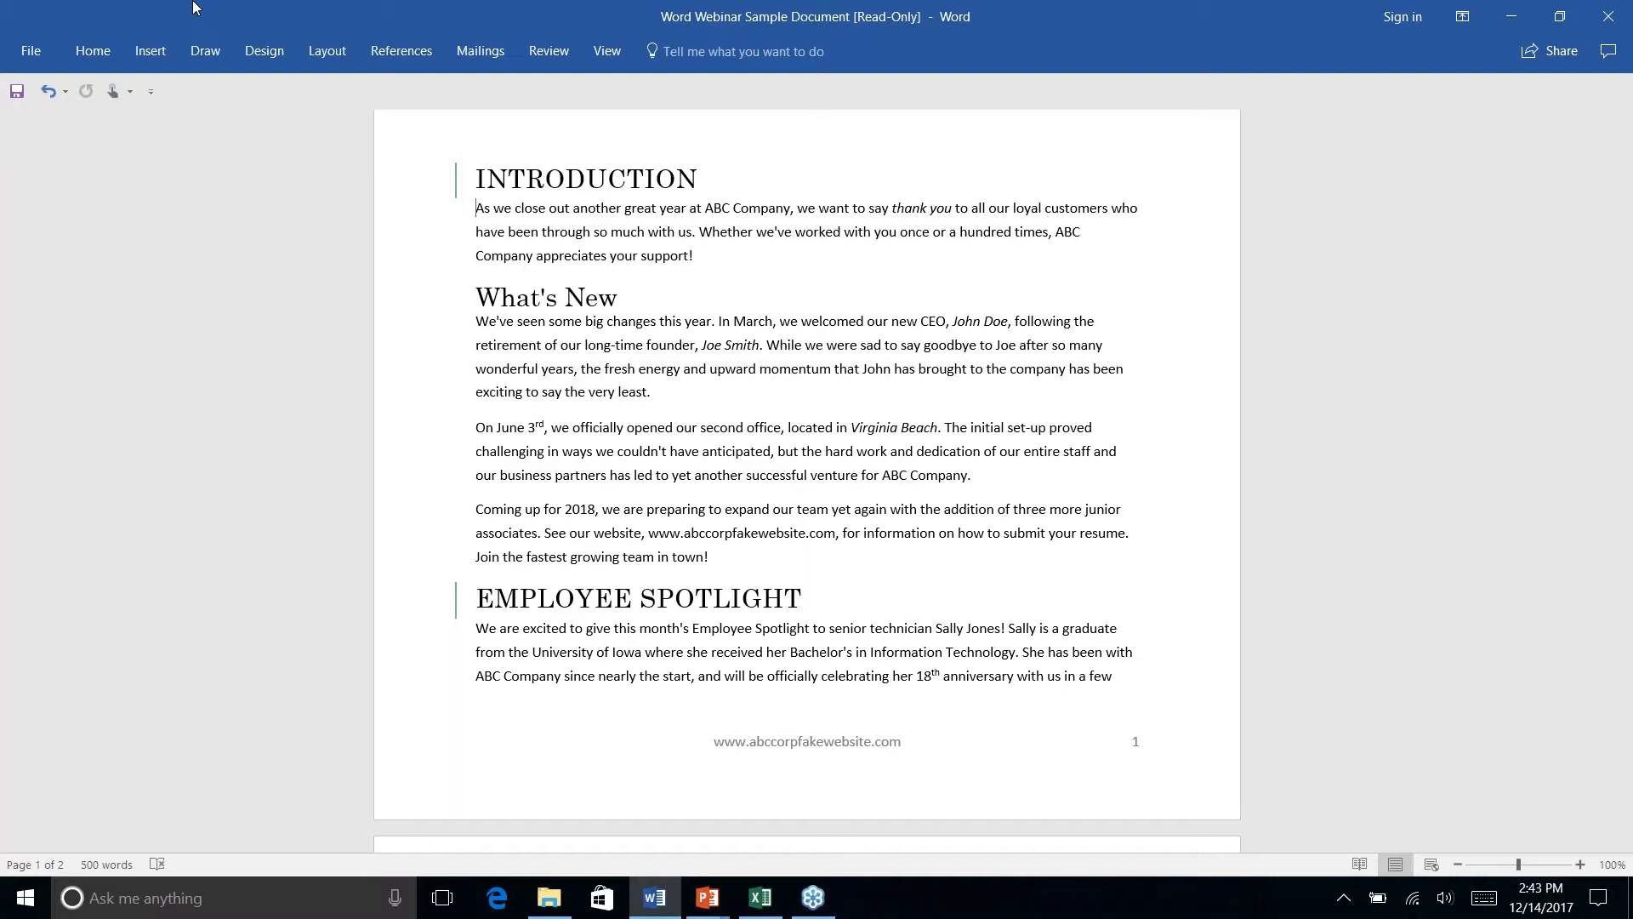
pyautogui.click(96, 52)
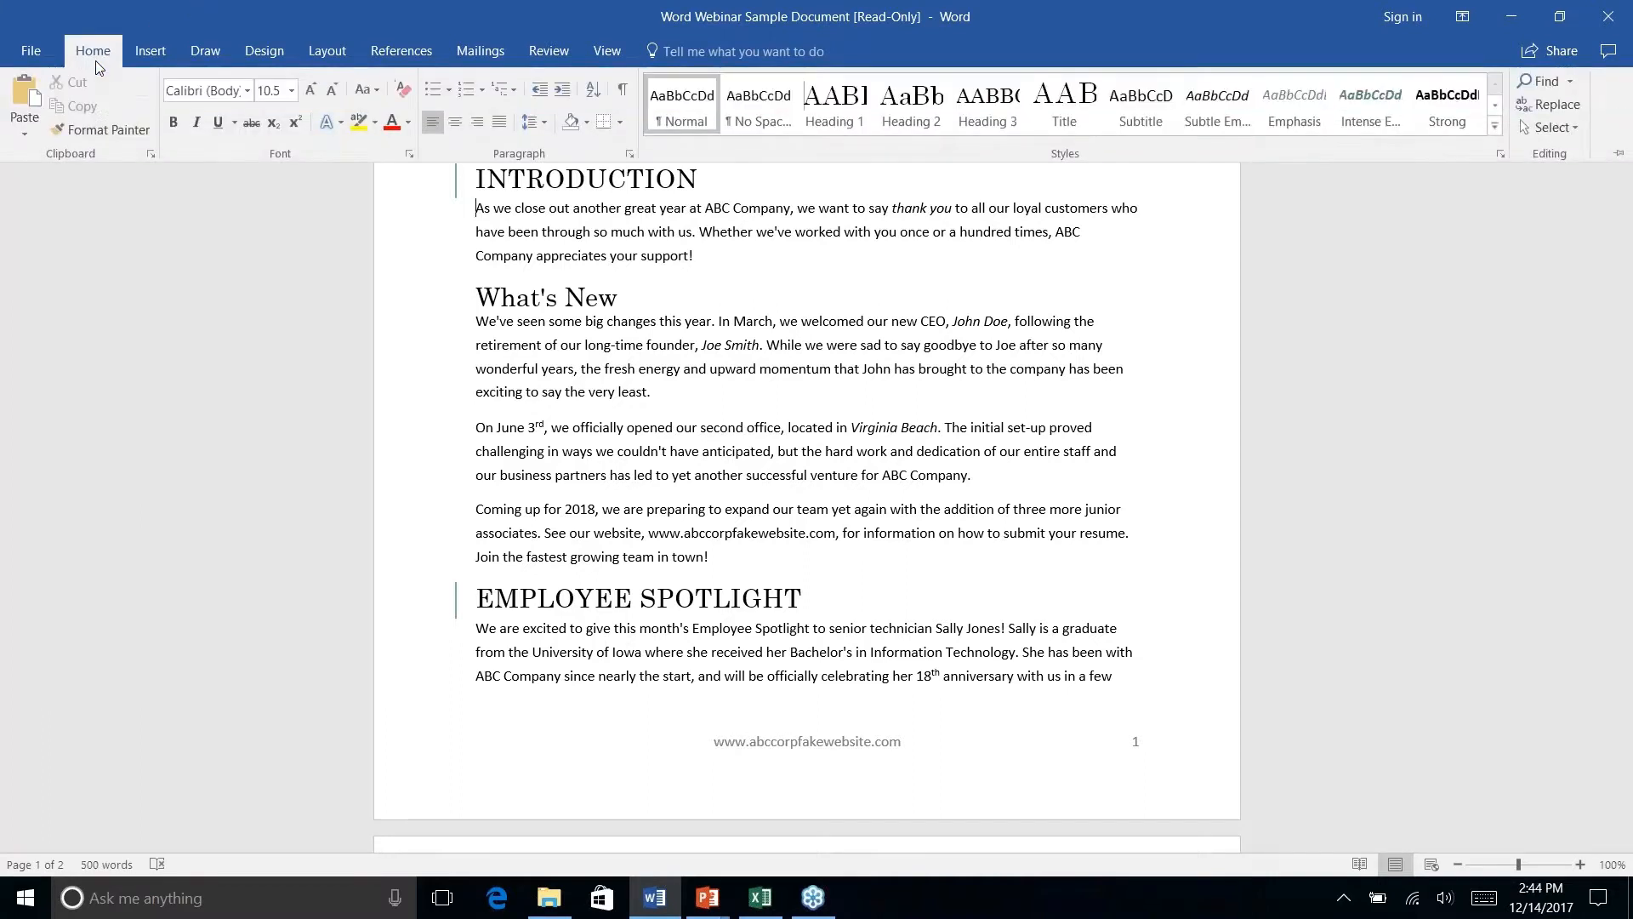
pyautogui.rightClick(1546, 114)
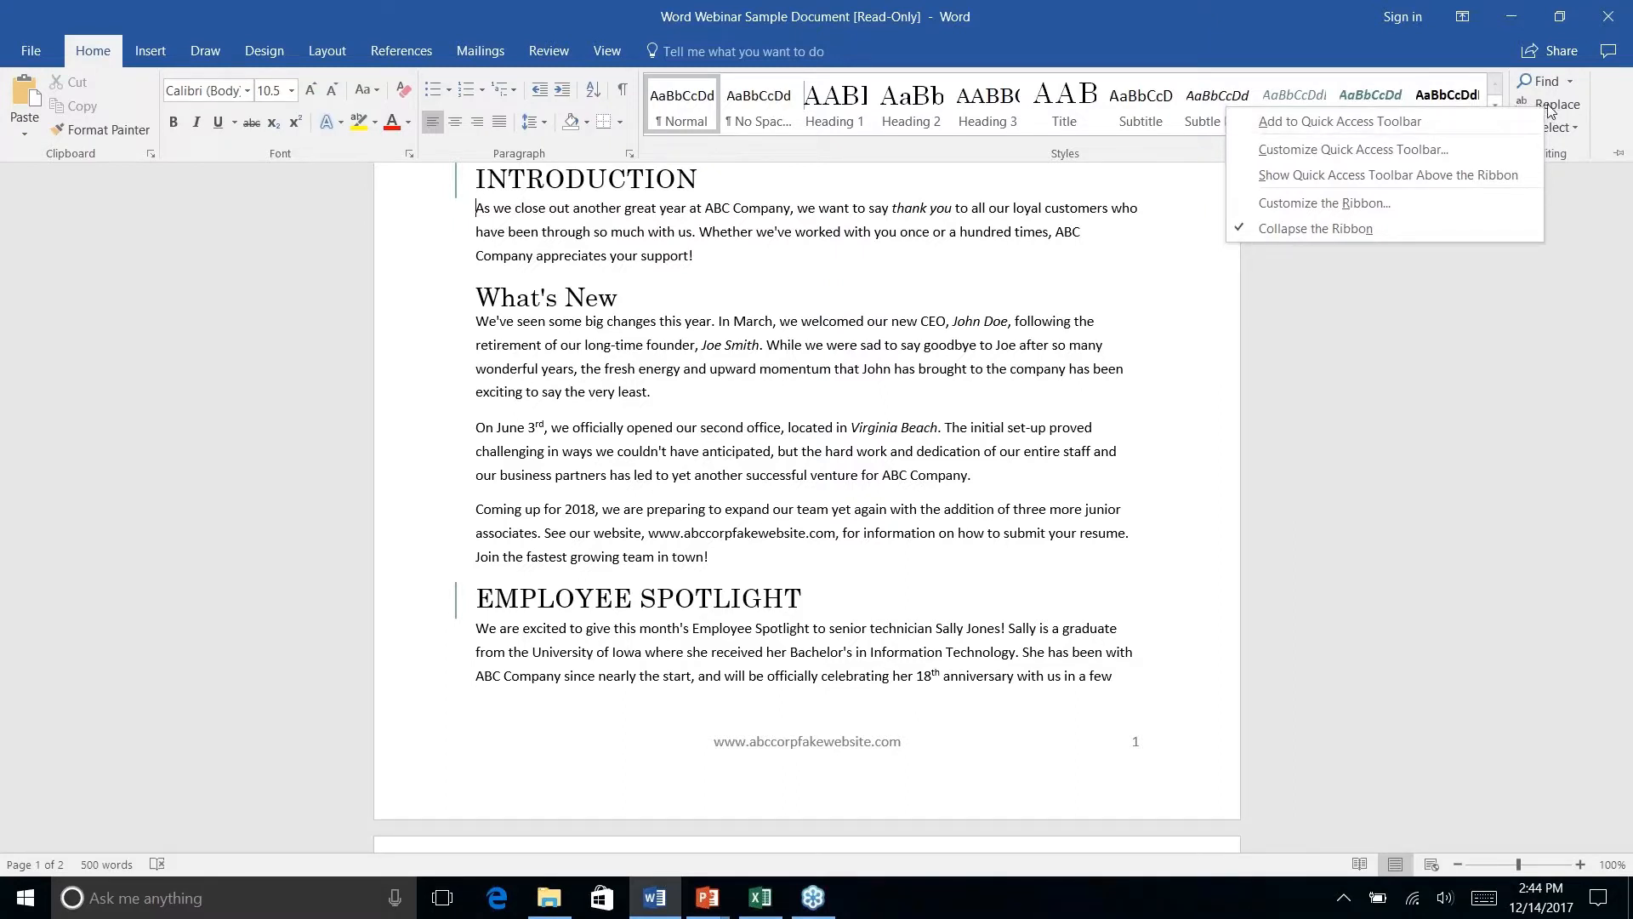
pyautogui.click(1555, 106)
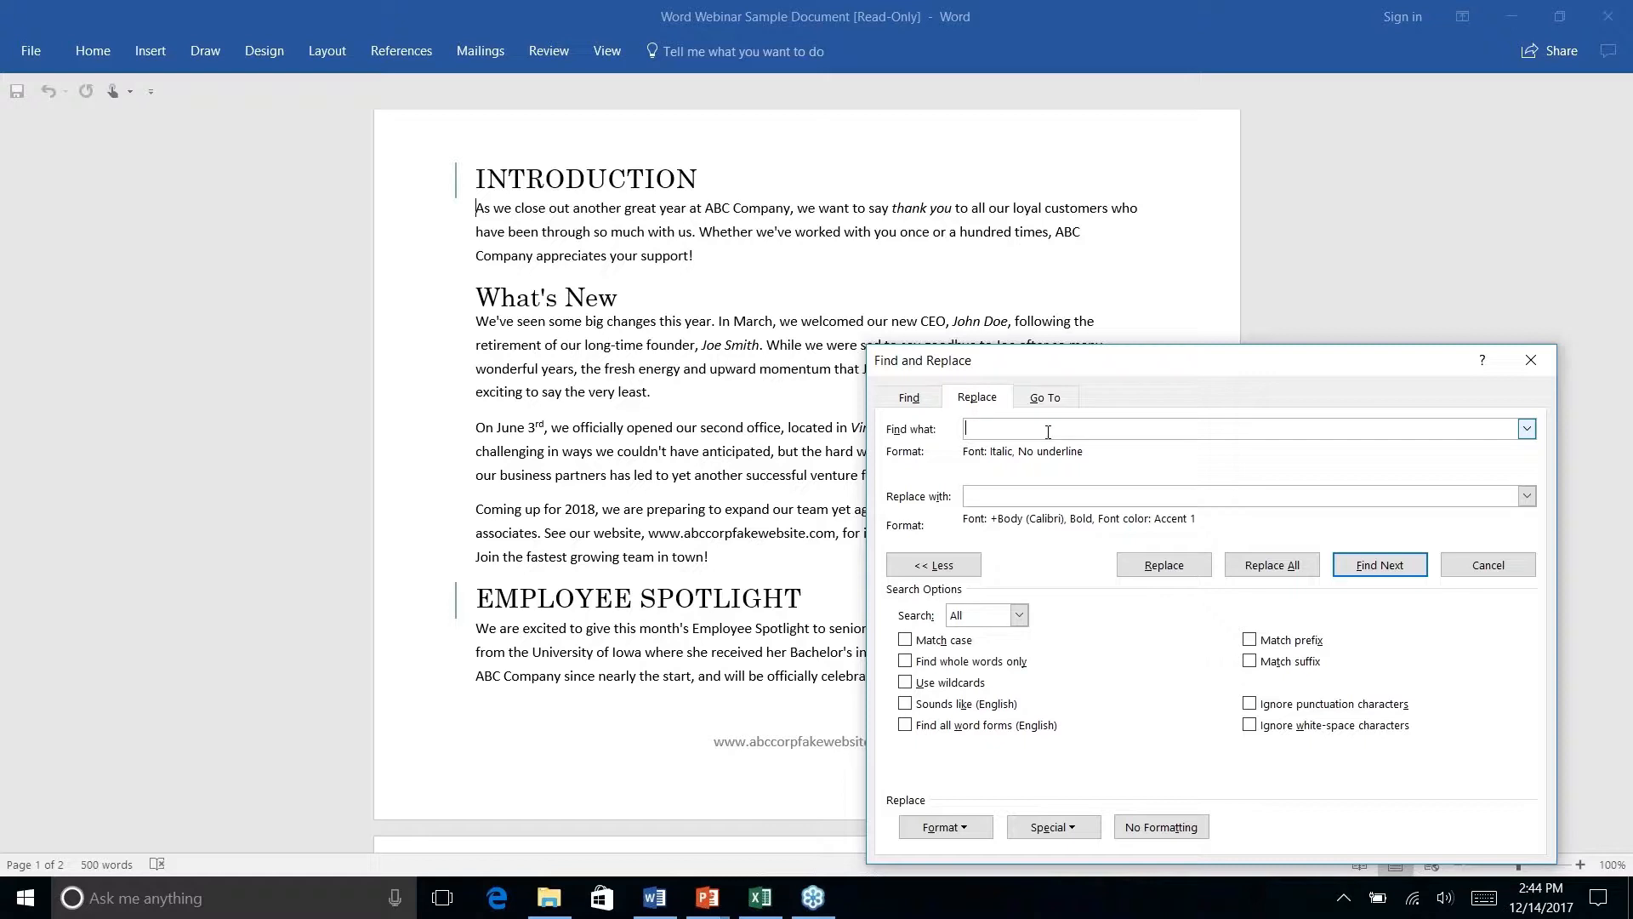
pyautogui.click(905, 399)
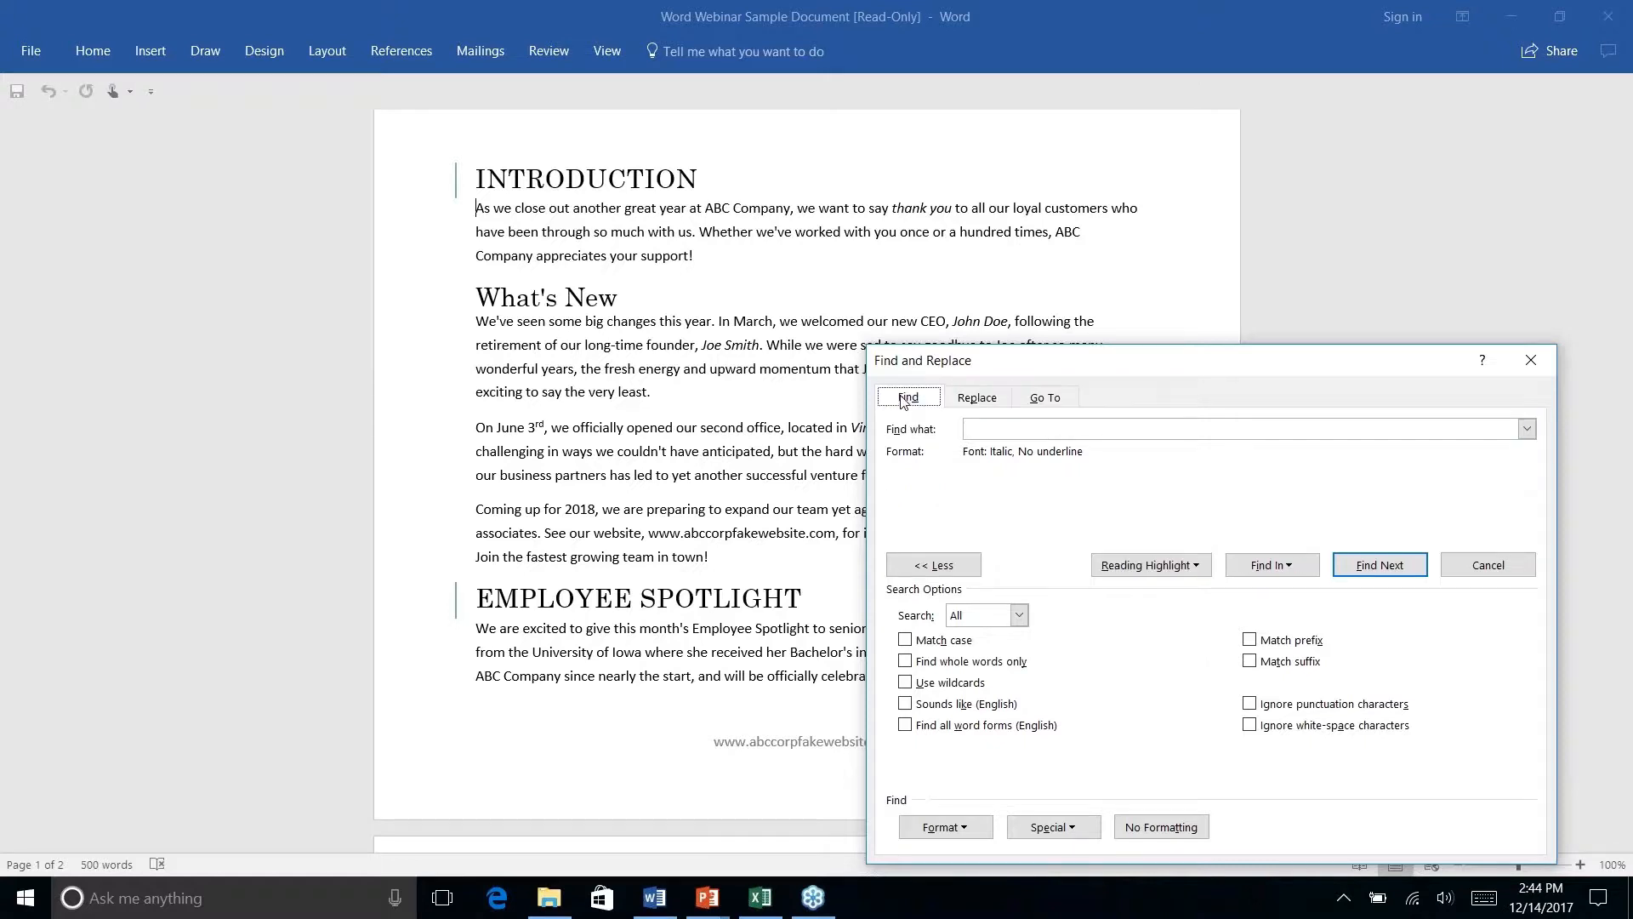
pyautogui.click(976, 398)
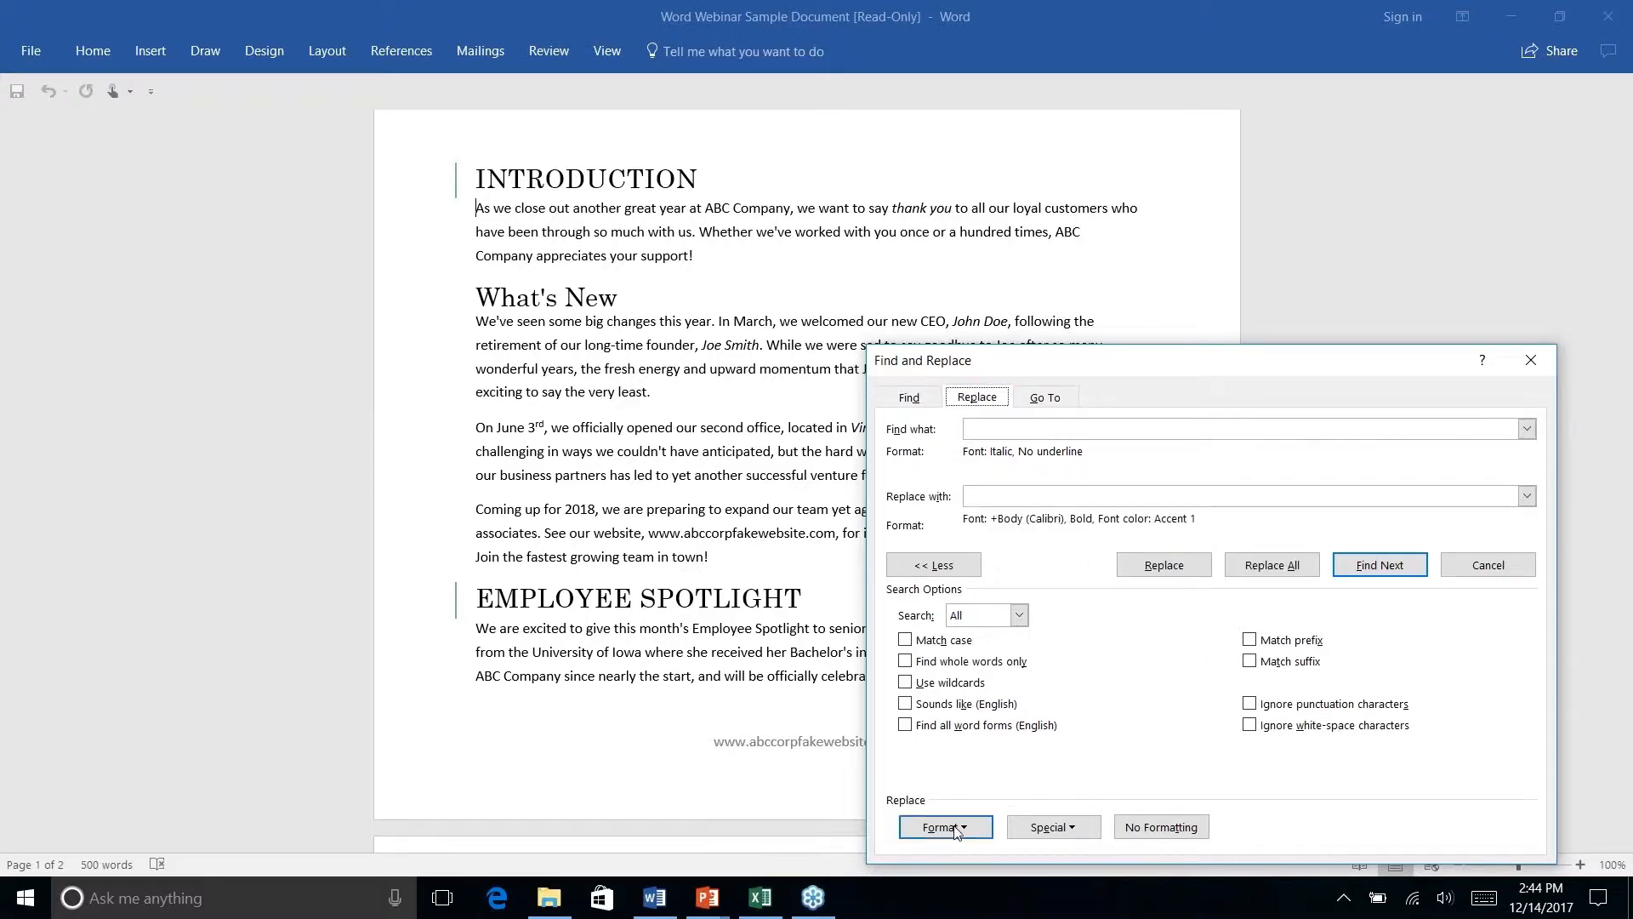
# - Set the font formatting to search for to the Italic style with no underline, leaving the search text empty
pyautogui.click(999, 429)
pyautogui.click(969, 829)
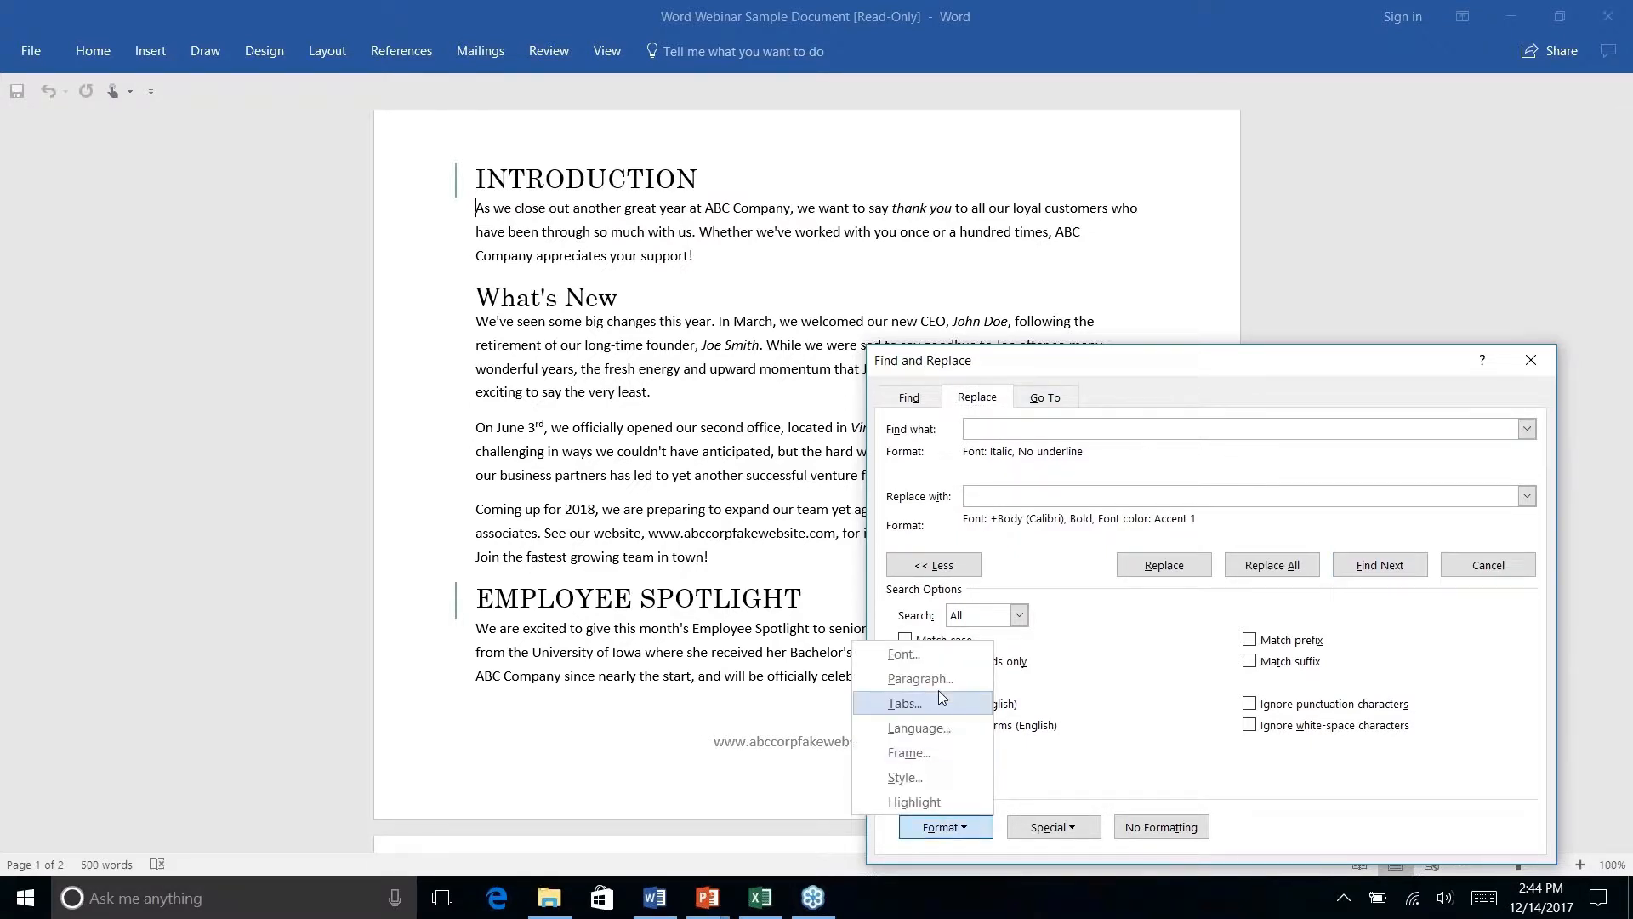
pyautogui.click(902, 654)
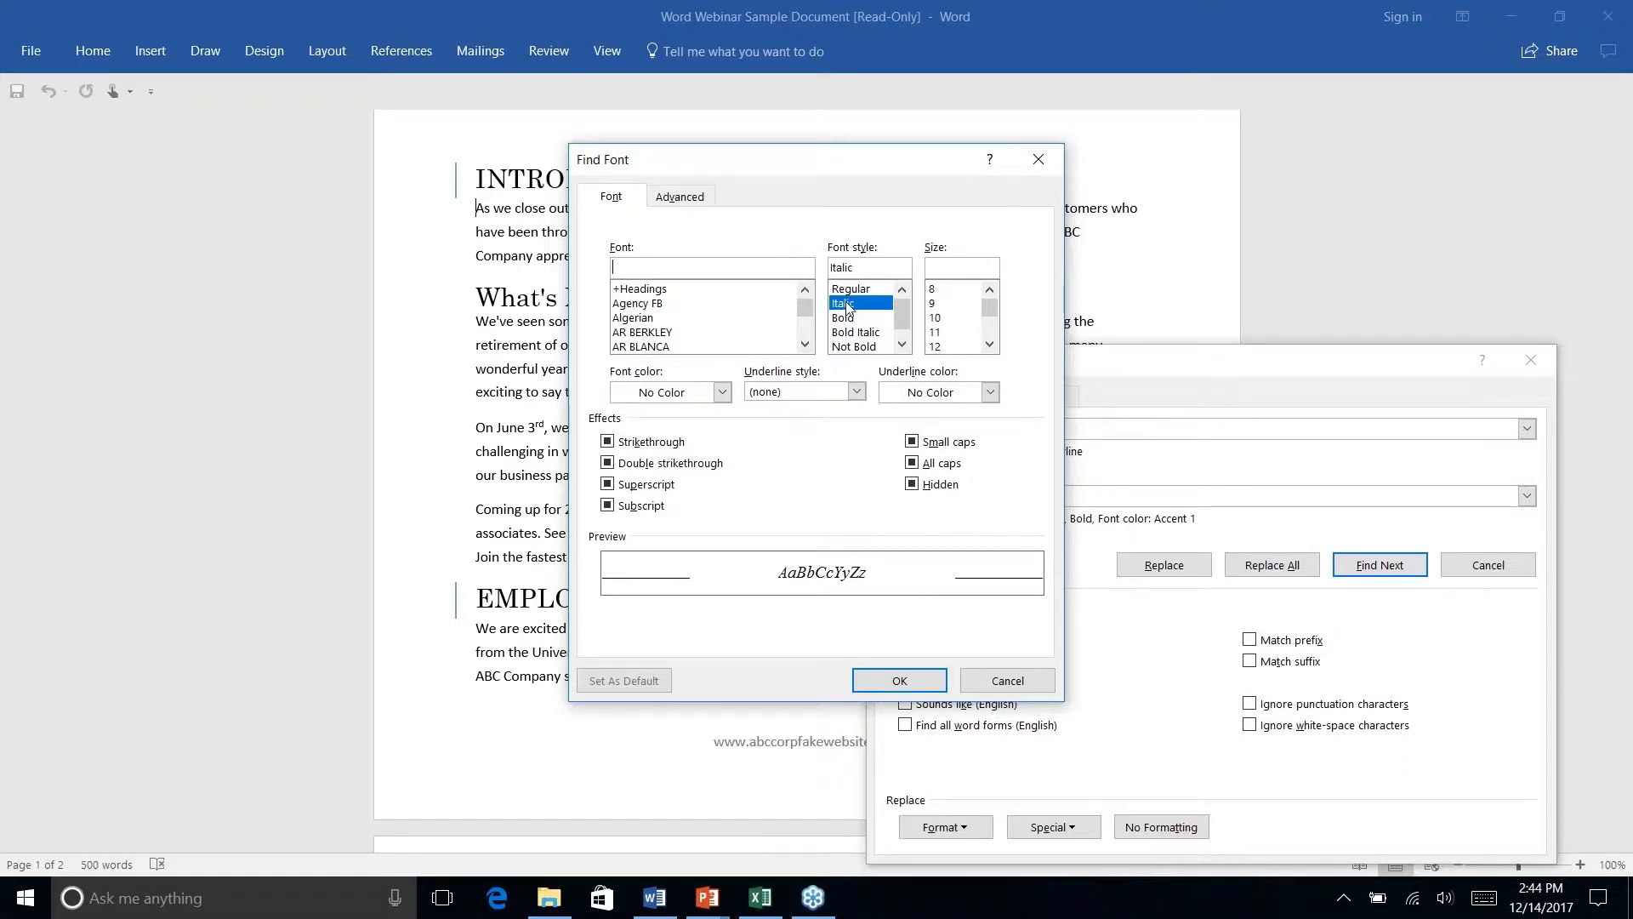
pyautogui.click(895, 681)
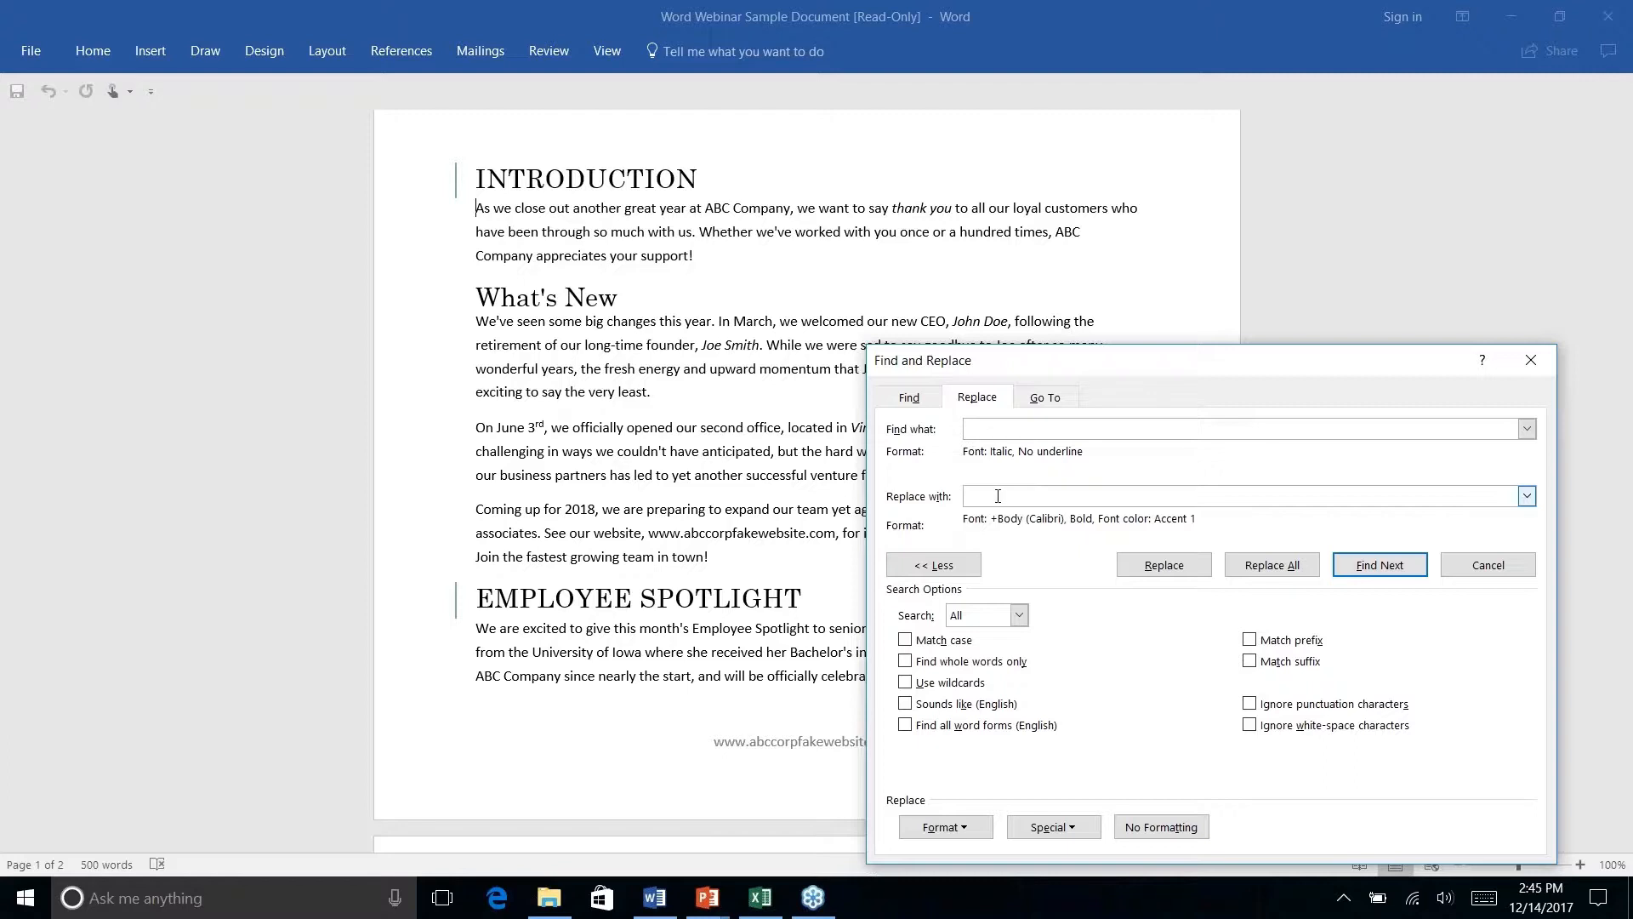
# - Set the replacement font formatting to Bold with the darker teal theme color
pyautogui.click(943, 826)
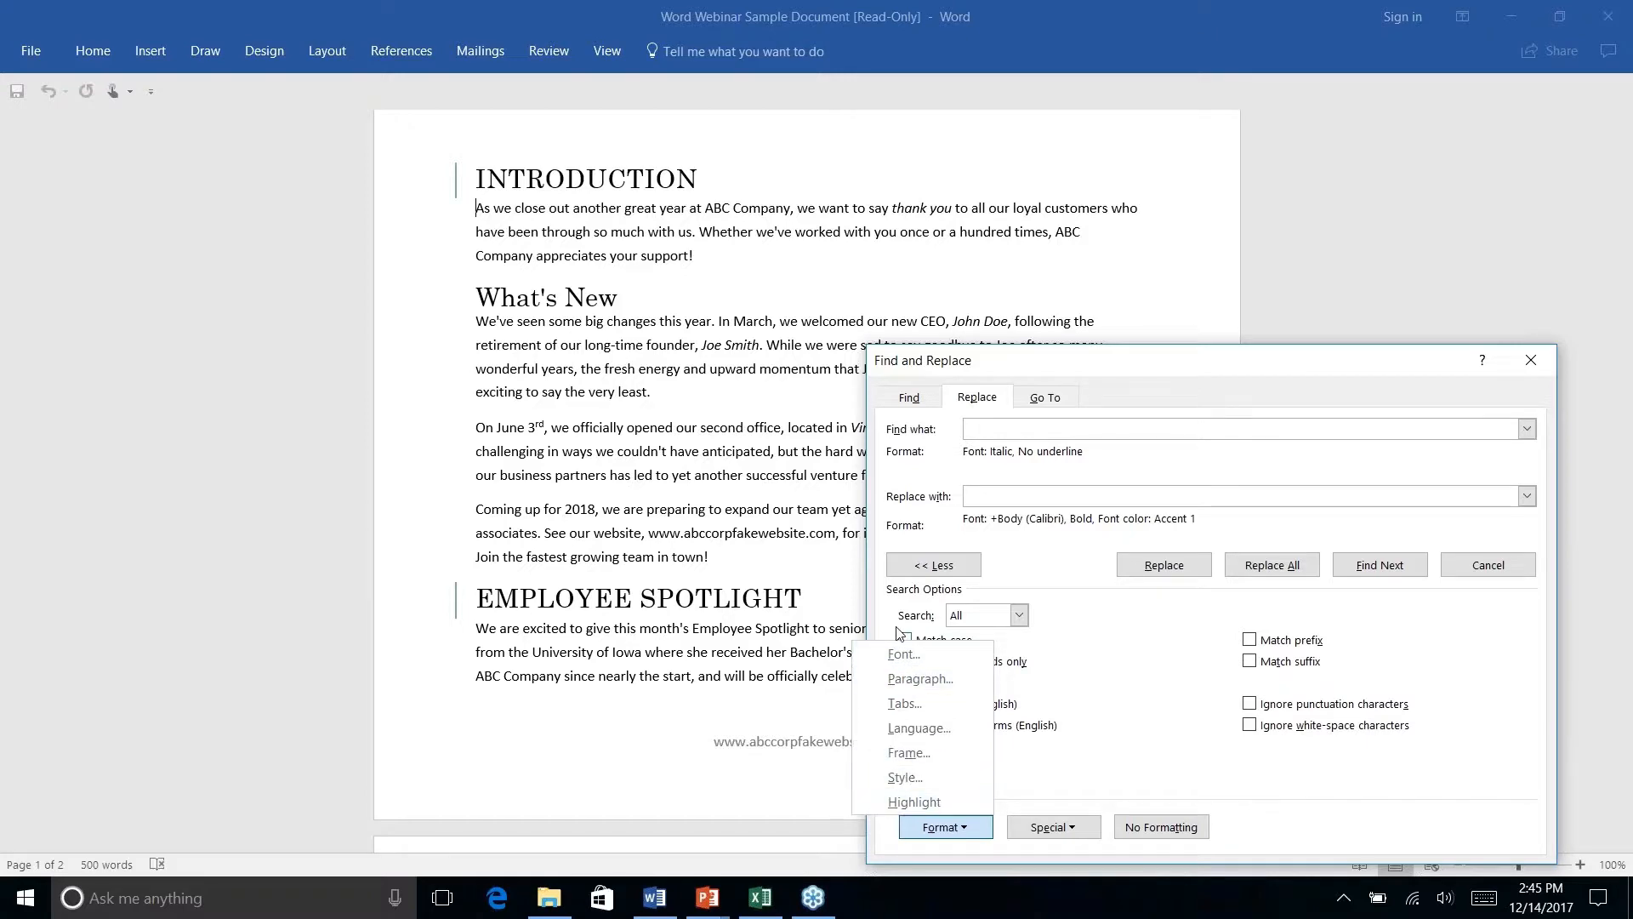
pyautogui.click(901, 655)
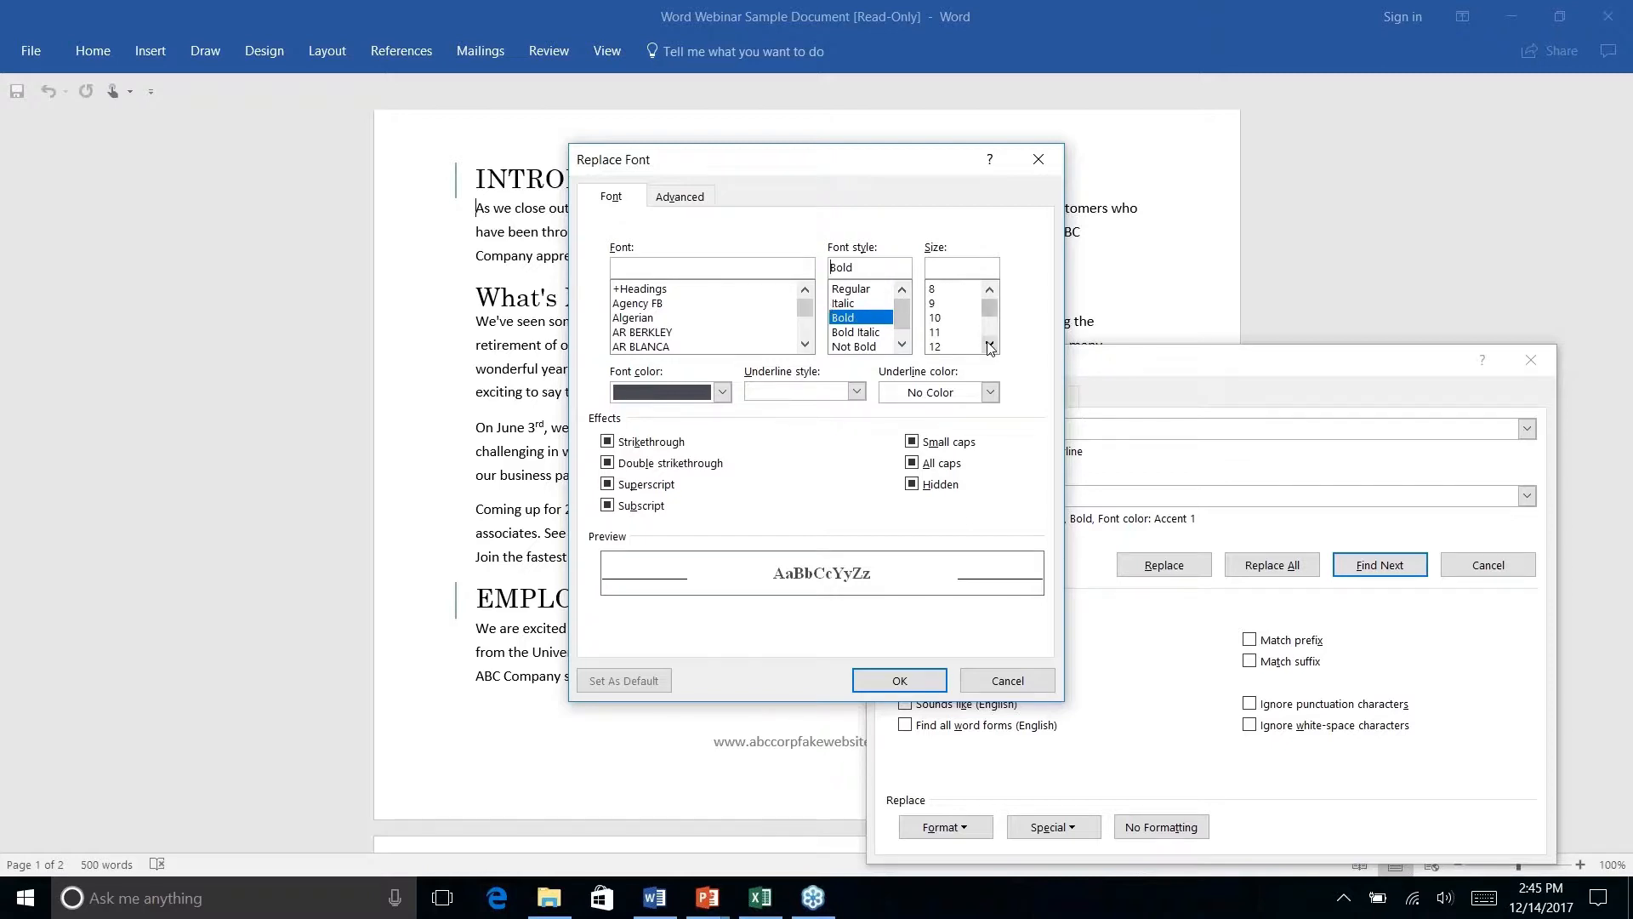
pyautogui.click(721, 392)
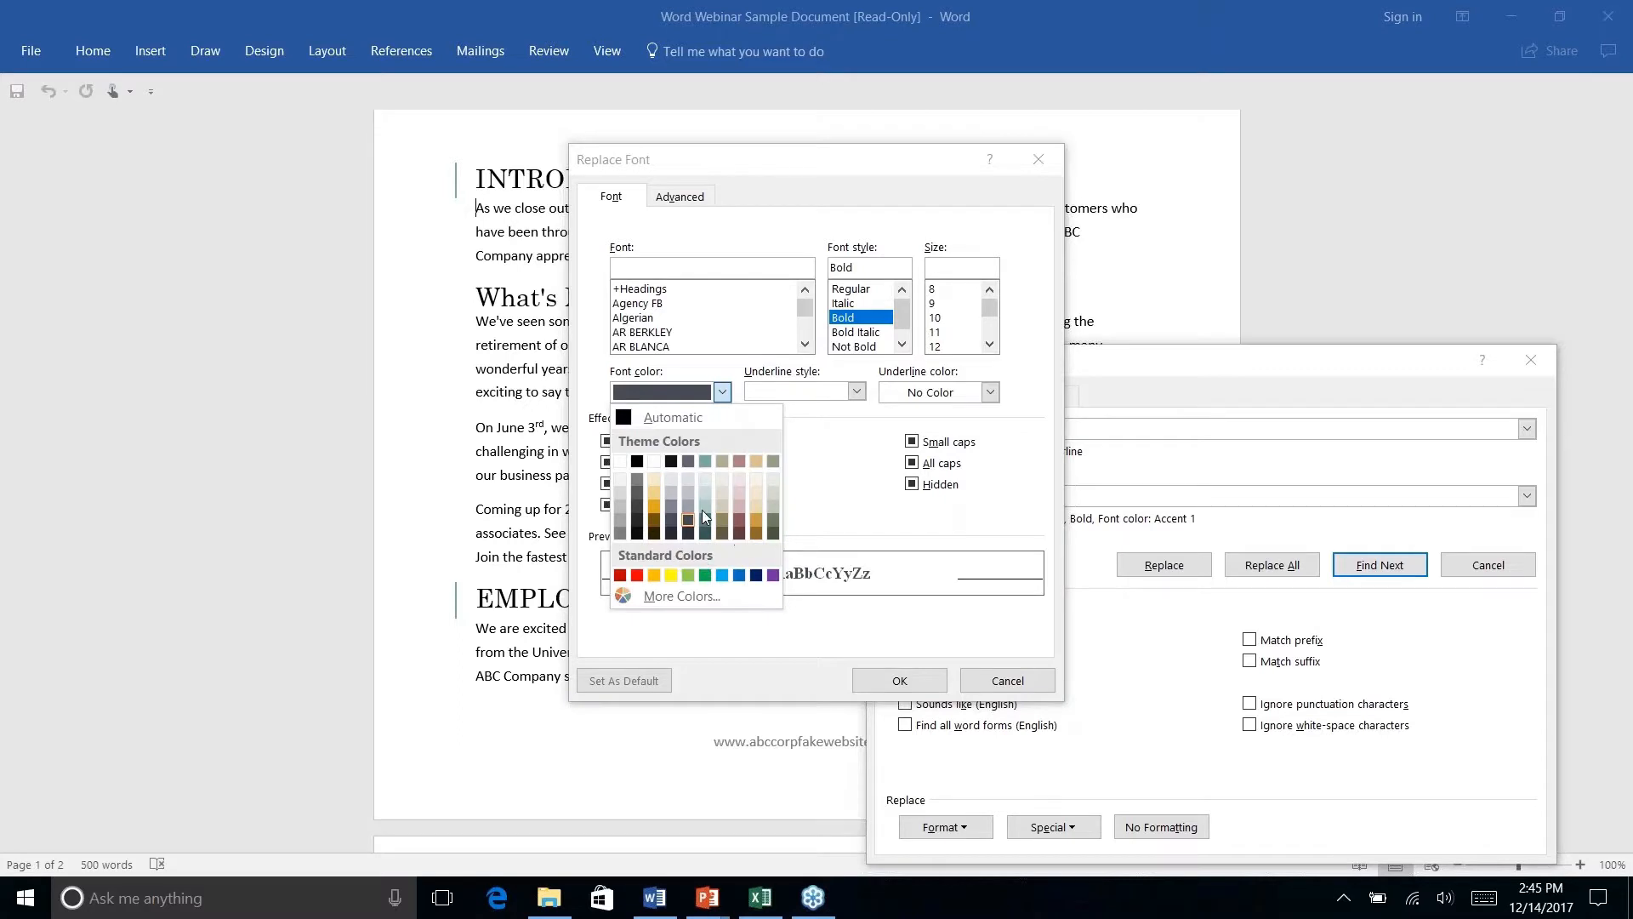
pyautogui.click(704, 519)
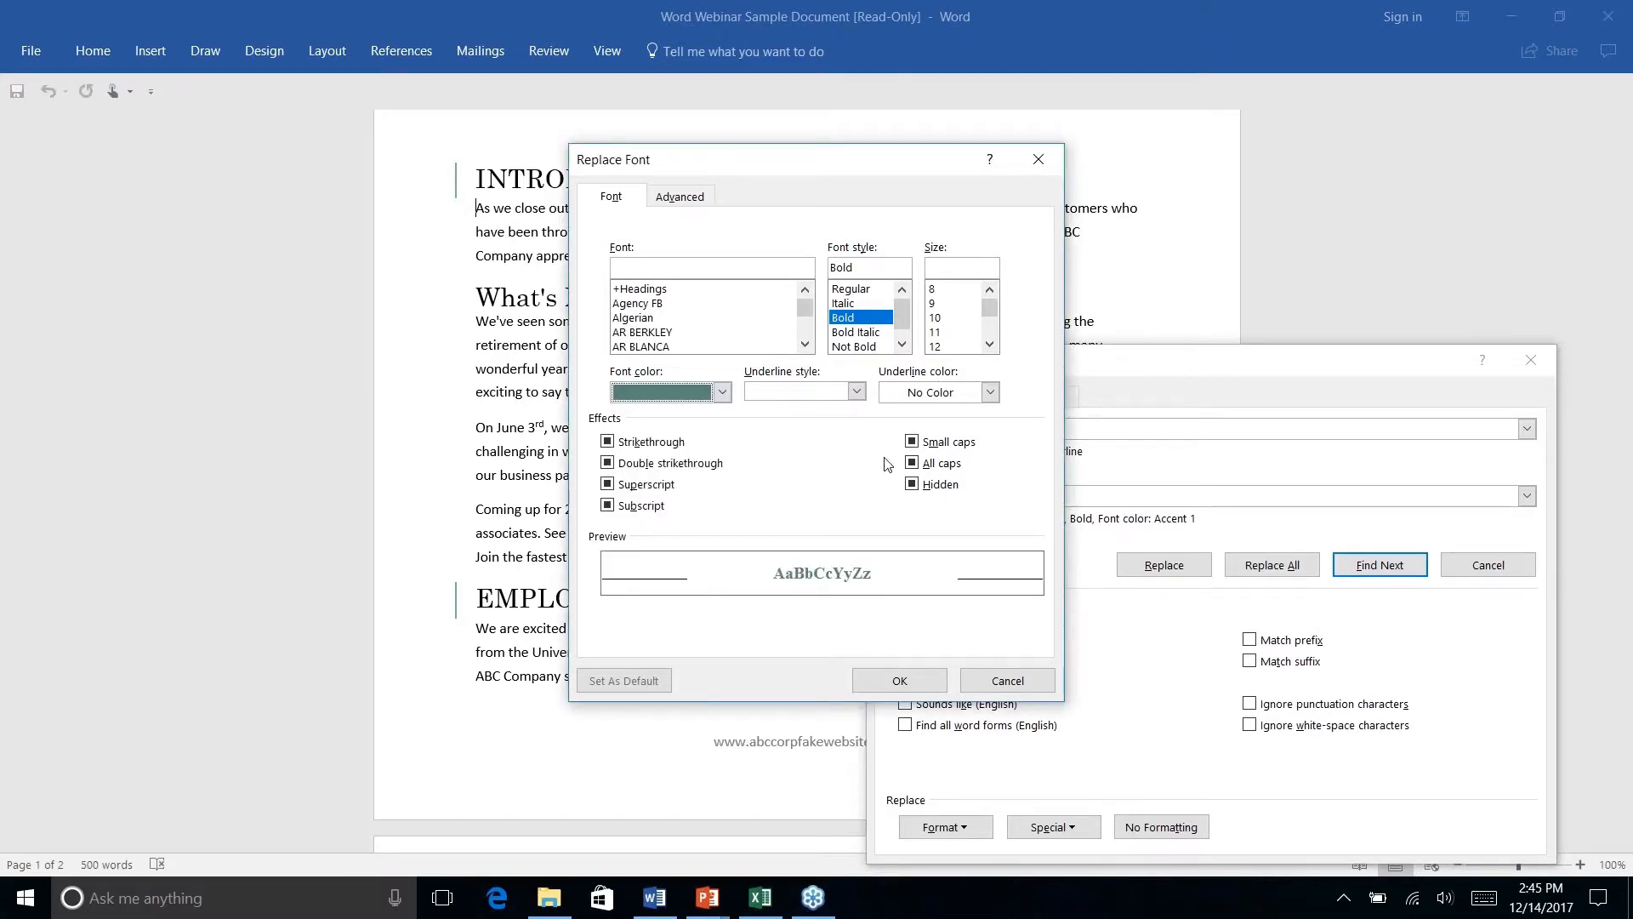
pyautogui.click(898, 683)
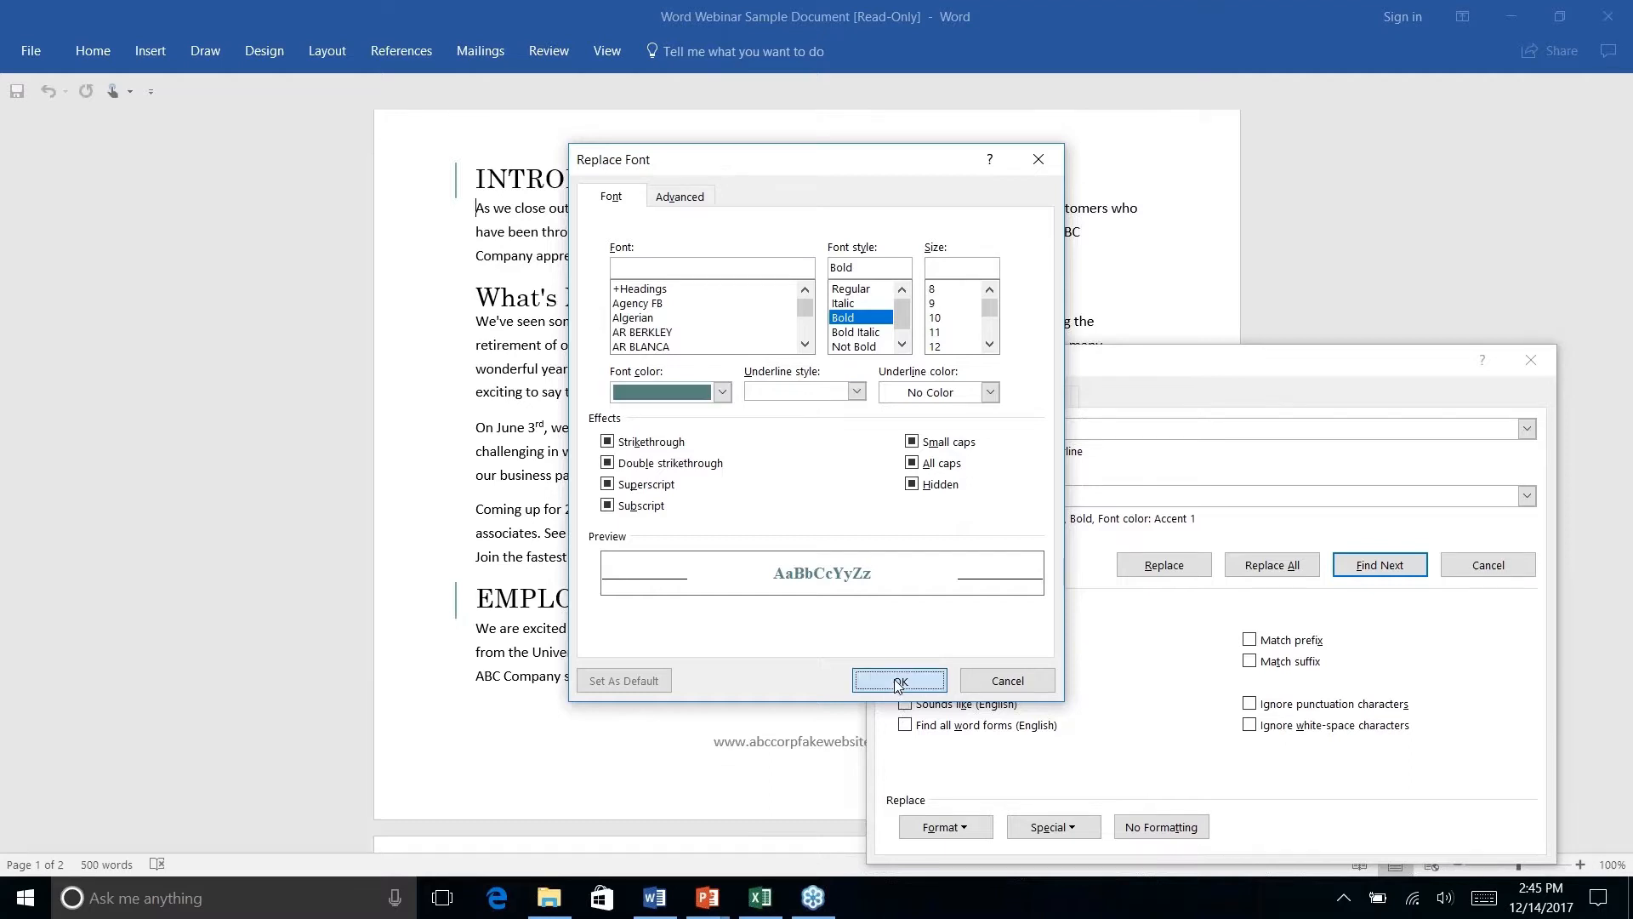
# - Find the first italic text, replace its formatting, replace all remaining matches, and close Find and Replace
pyautogui.click(1386, 568)
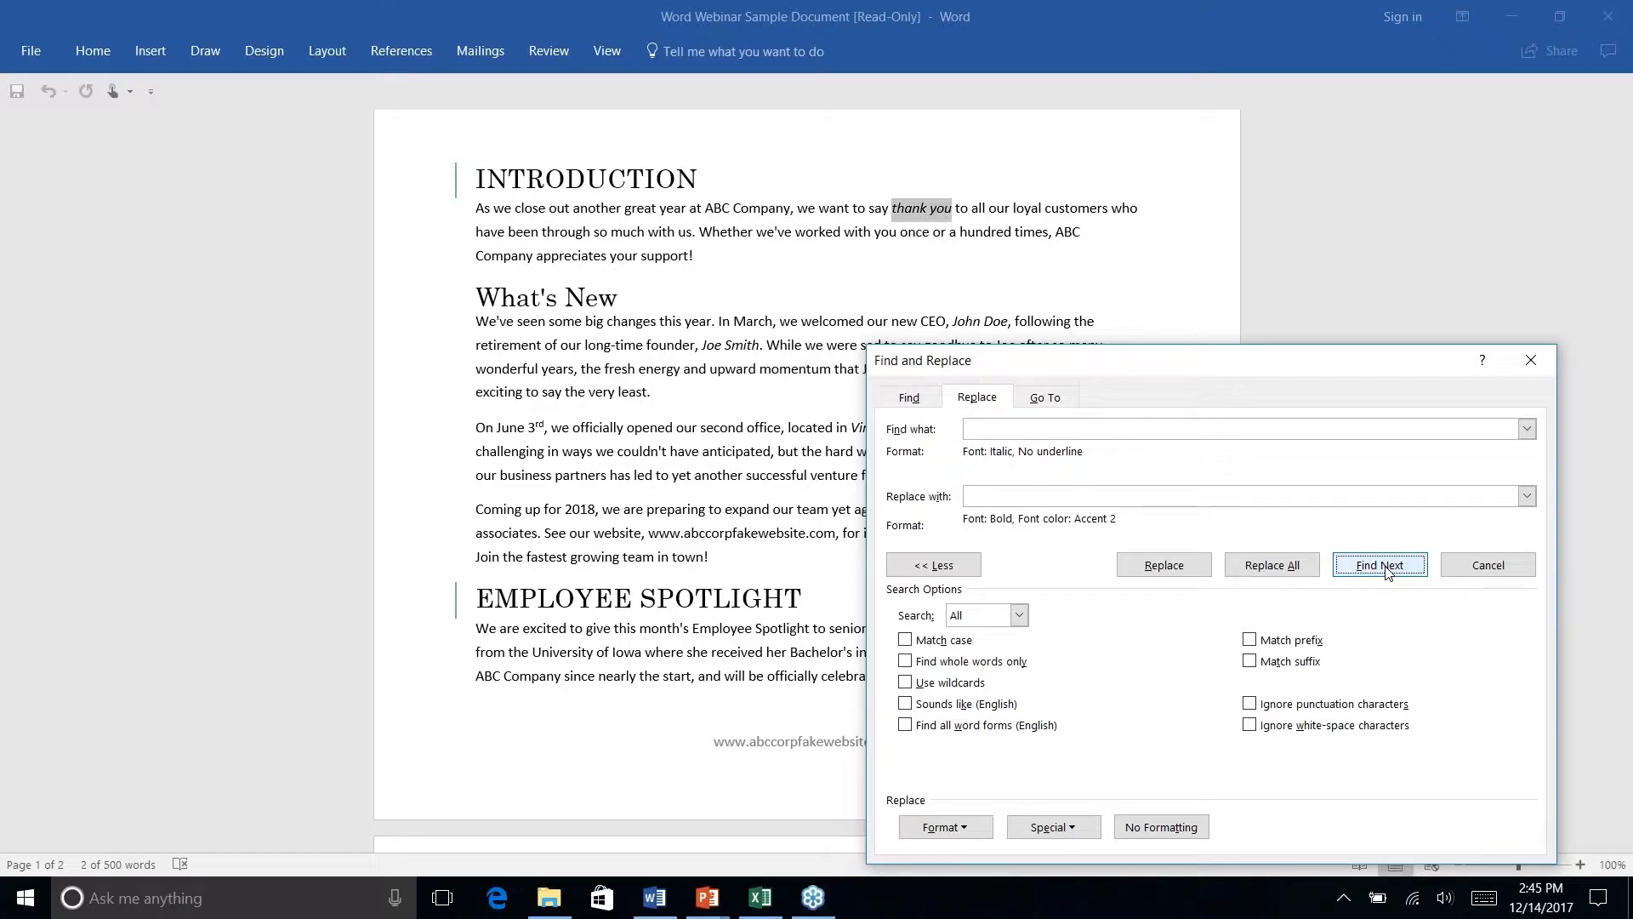
pyautogui.click(1164, 568)
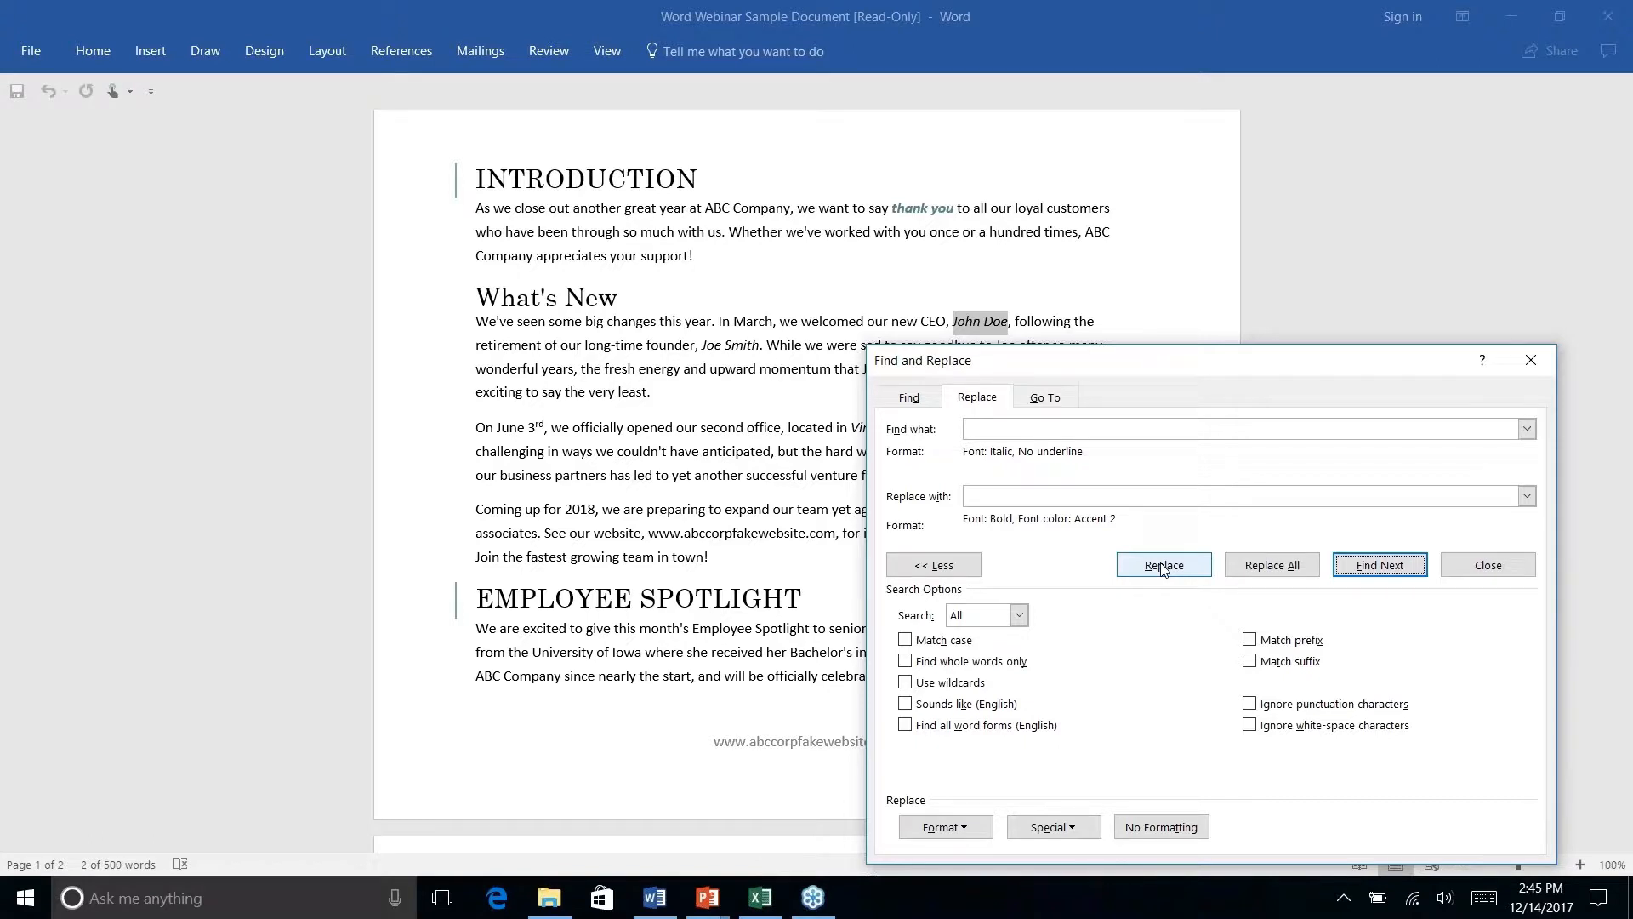
pyautogui.click(1272, 567)
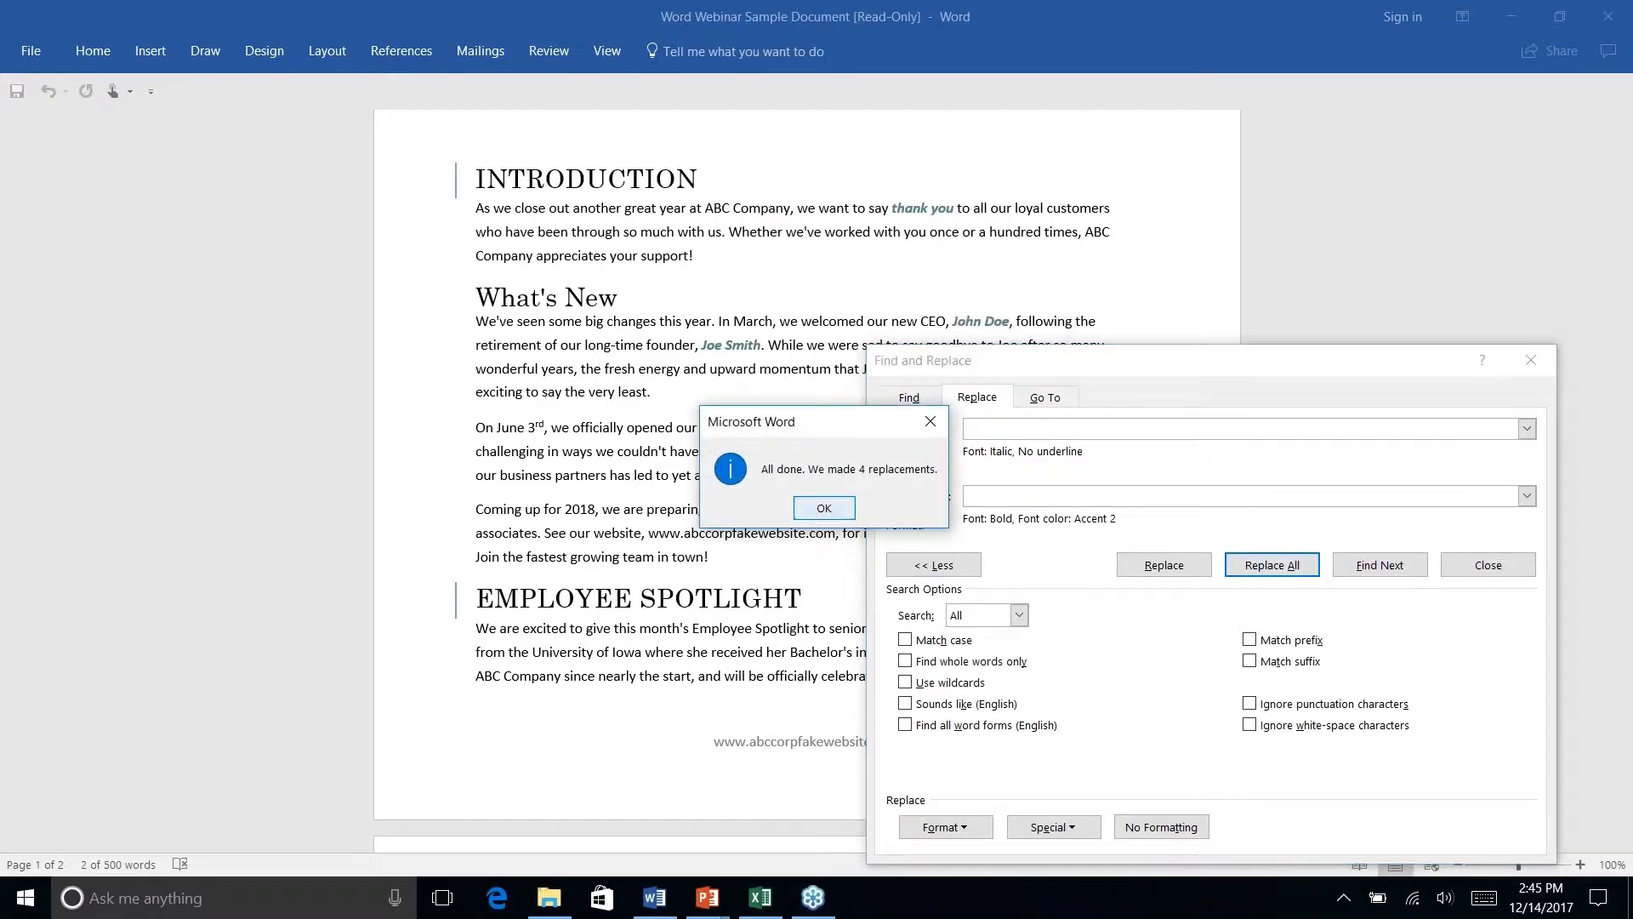
pyautogui.click(817, 513)
pyautogui.click(1531, 361)
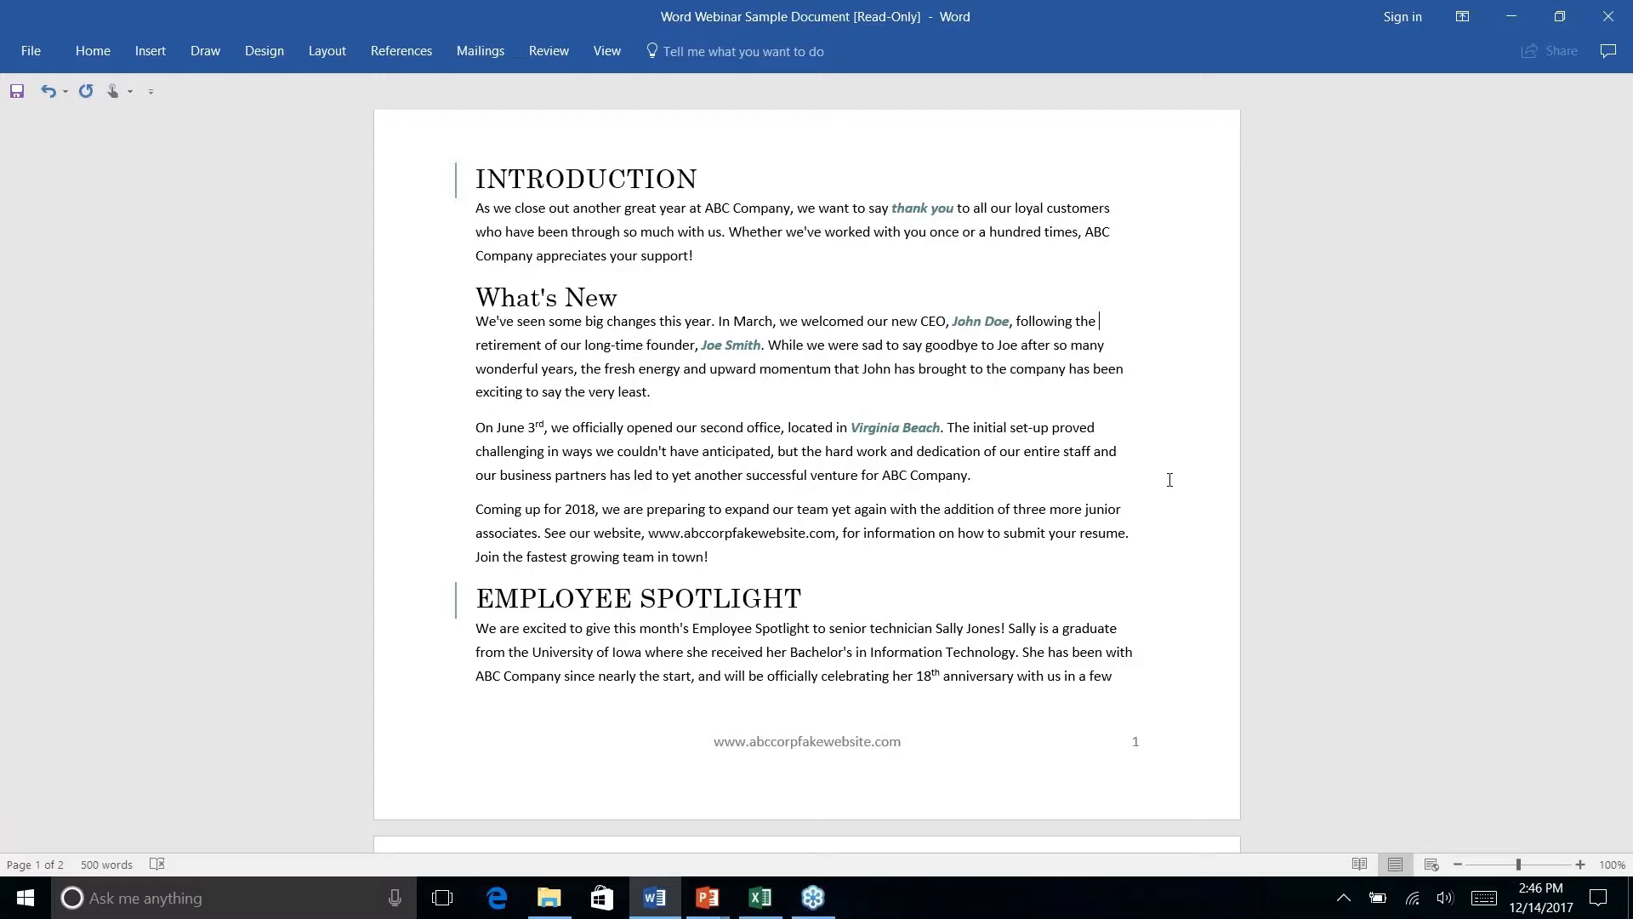
# - Switch to the PowerPoint slide show, advance it to the AutoCorrect slide, and return to the Word document
pyautogui.hotkey('alt', 'Tab')
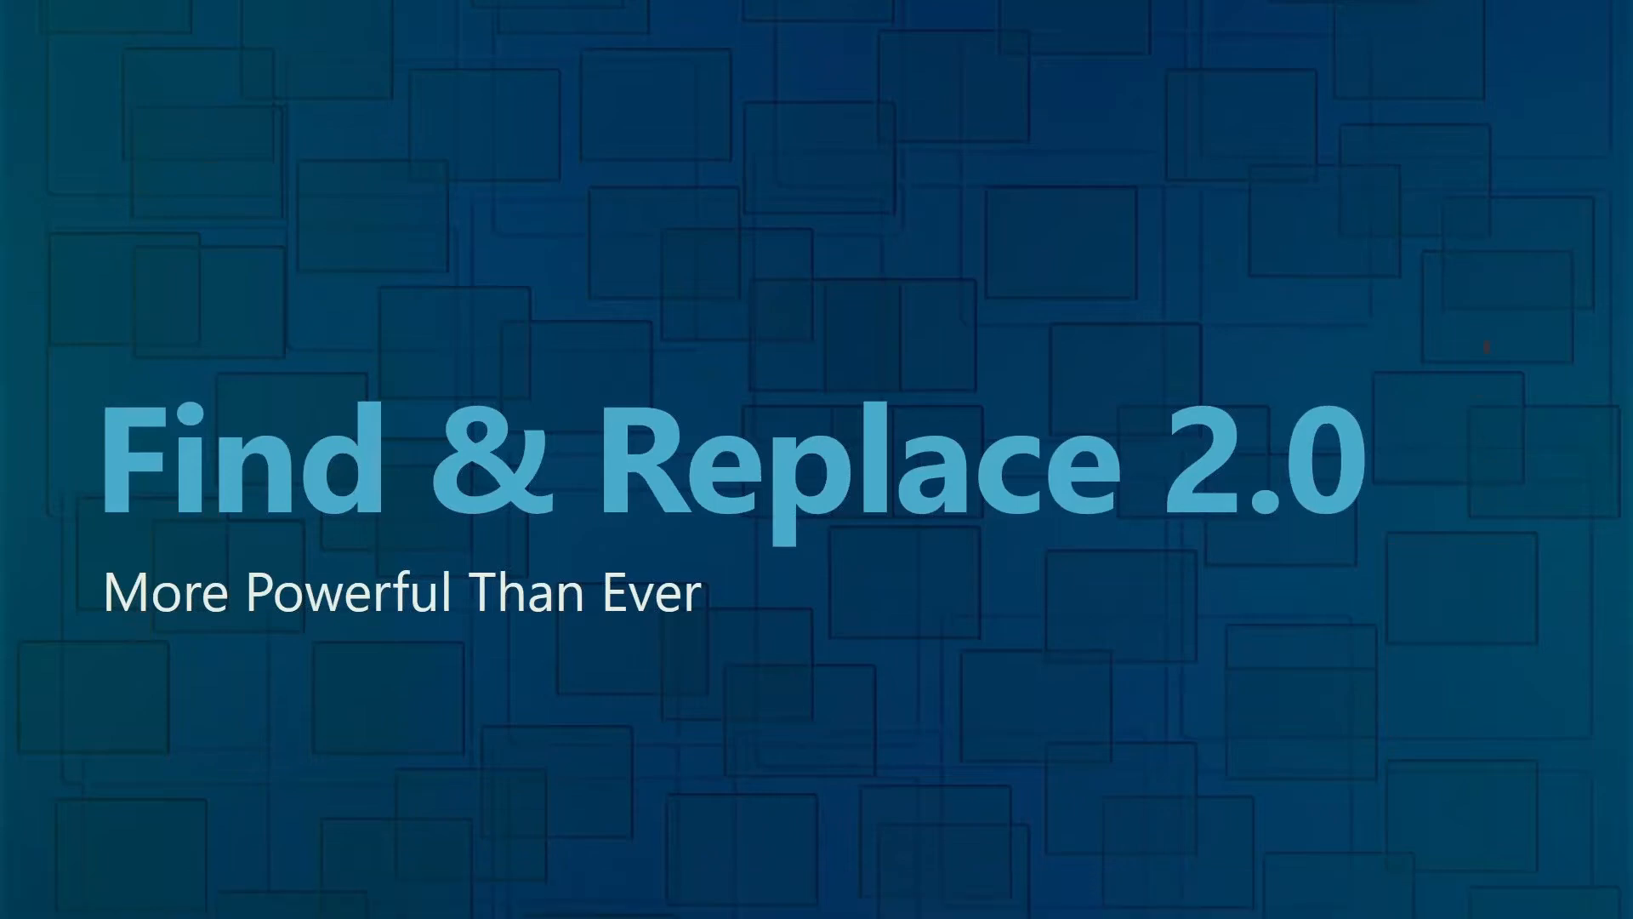
pyautogui.press('Right')
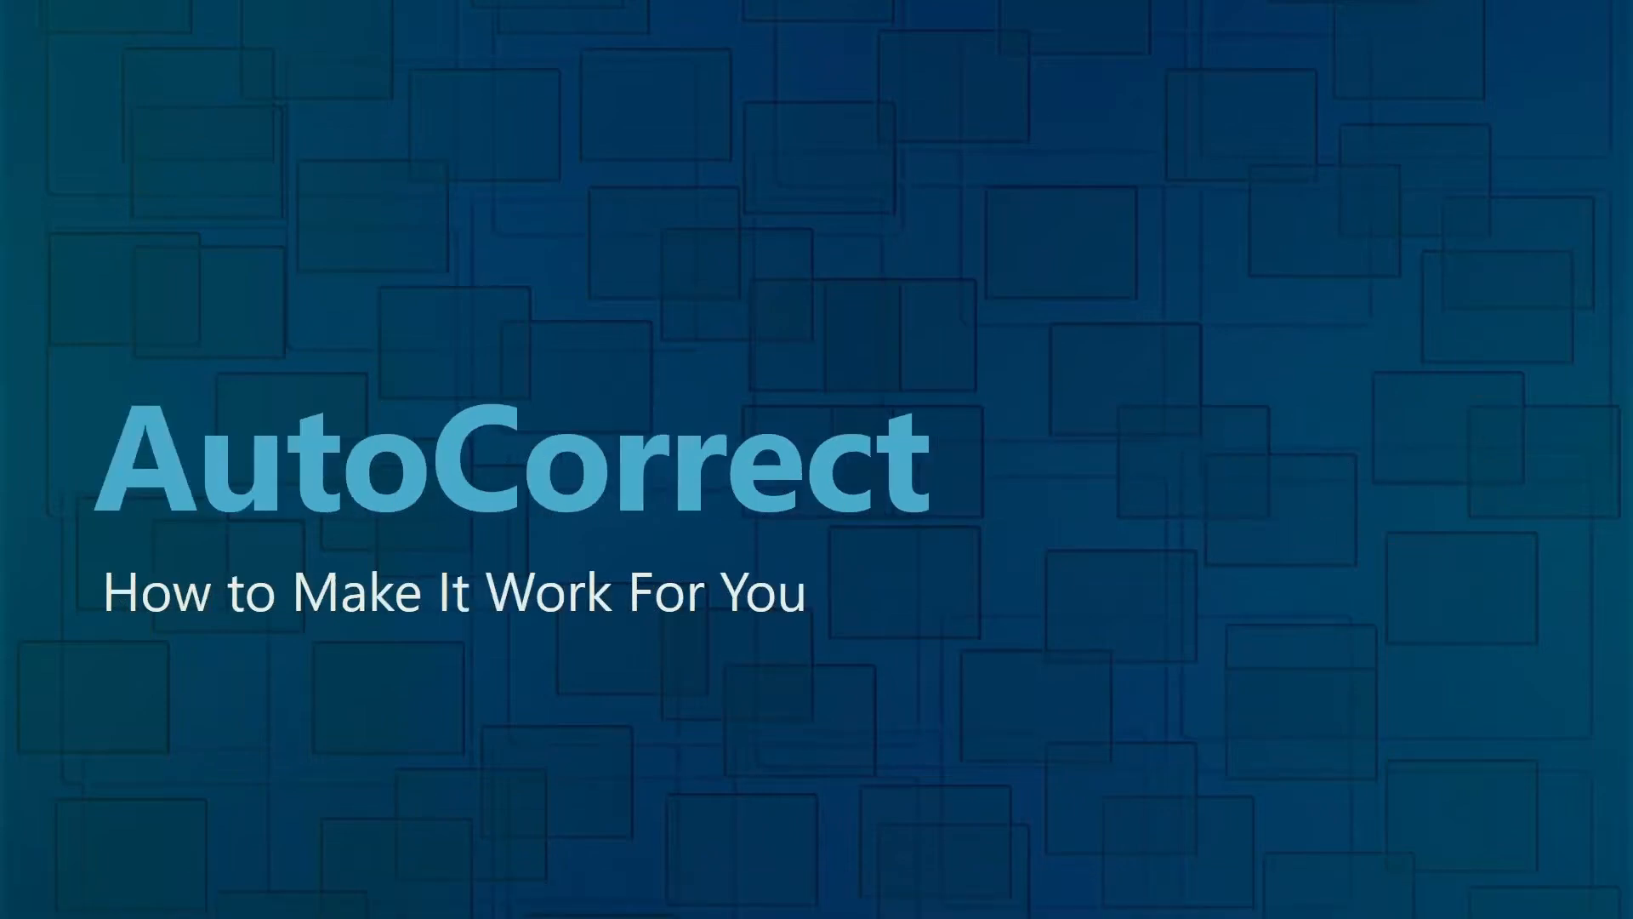
pyautogui.hotkey('alt', 'Tab')
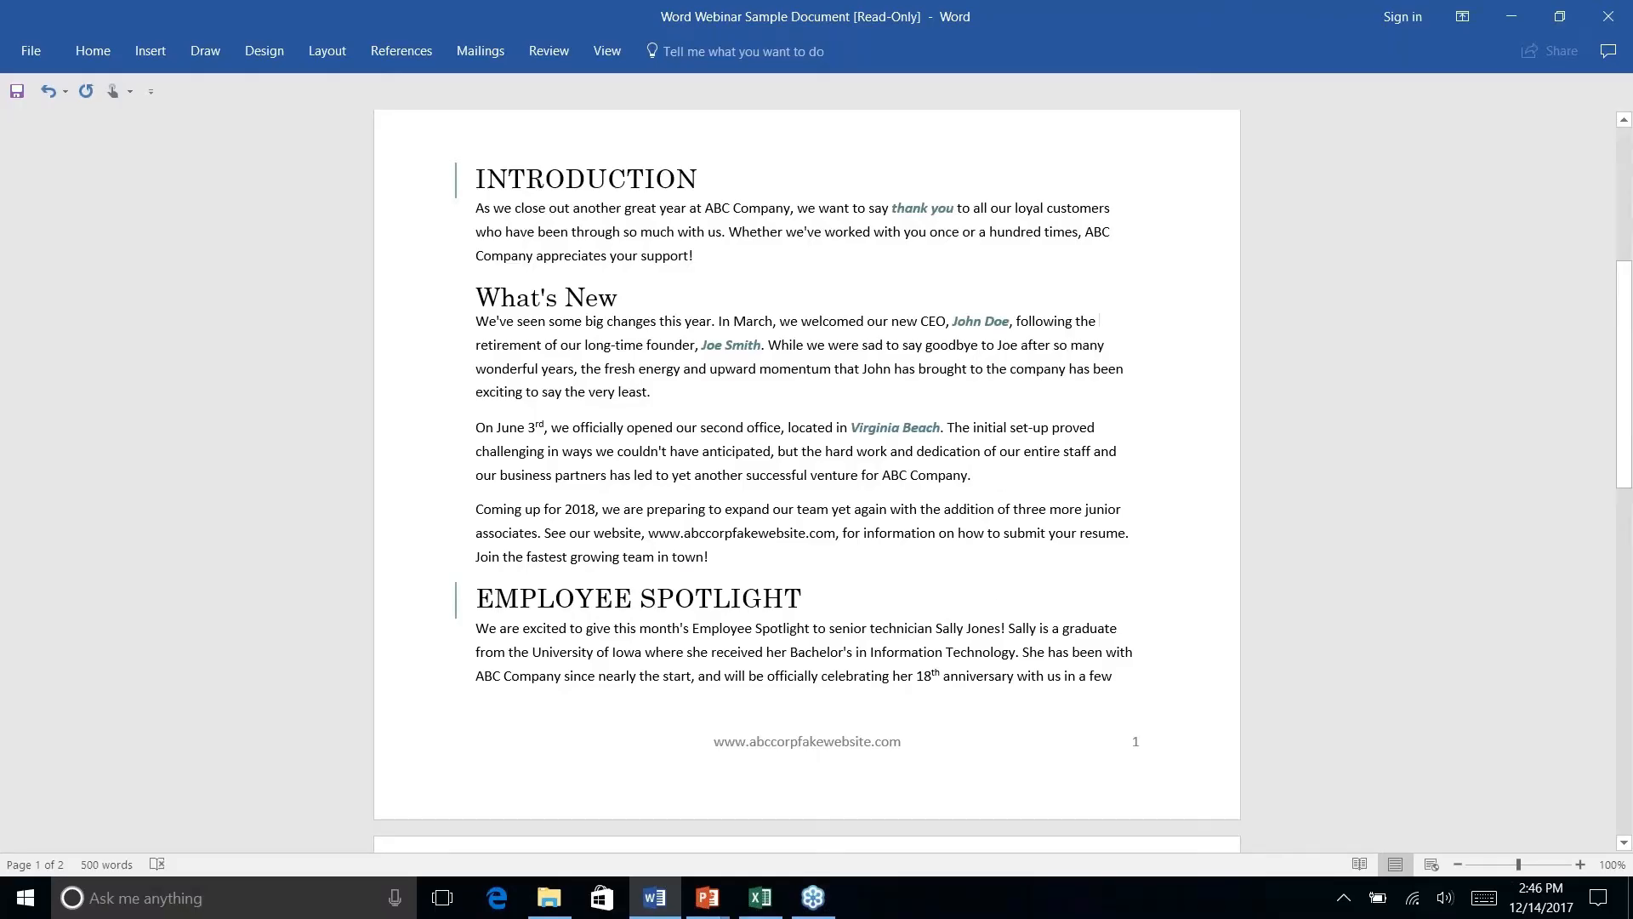
pyautogui.hotkey('alt', 'Tab')
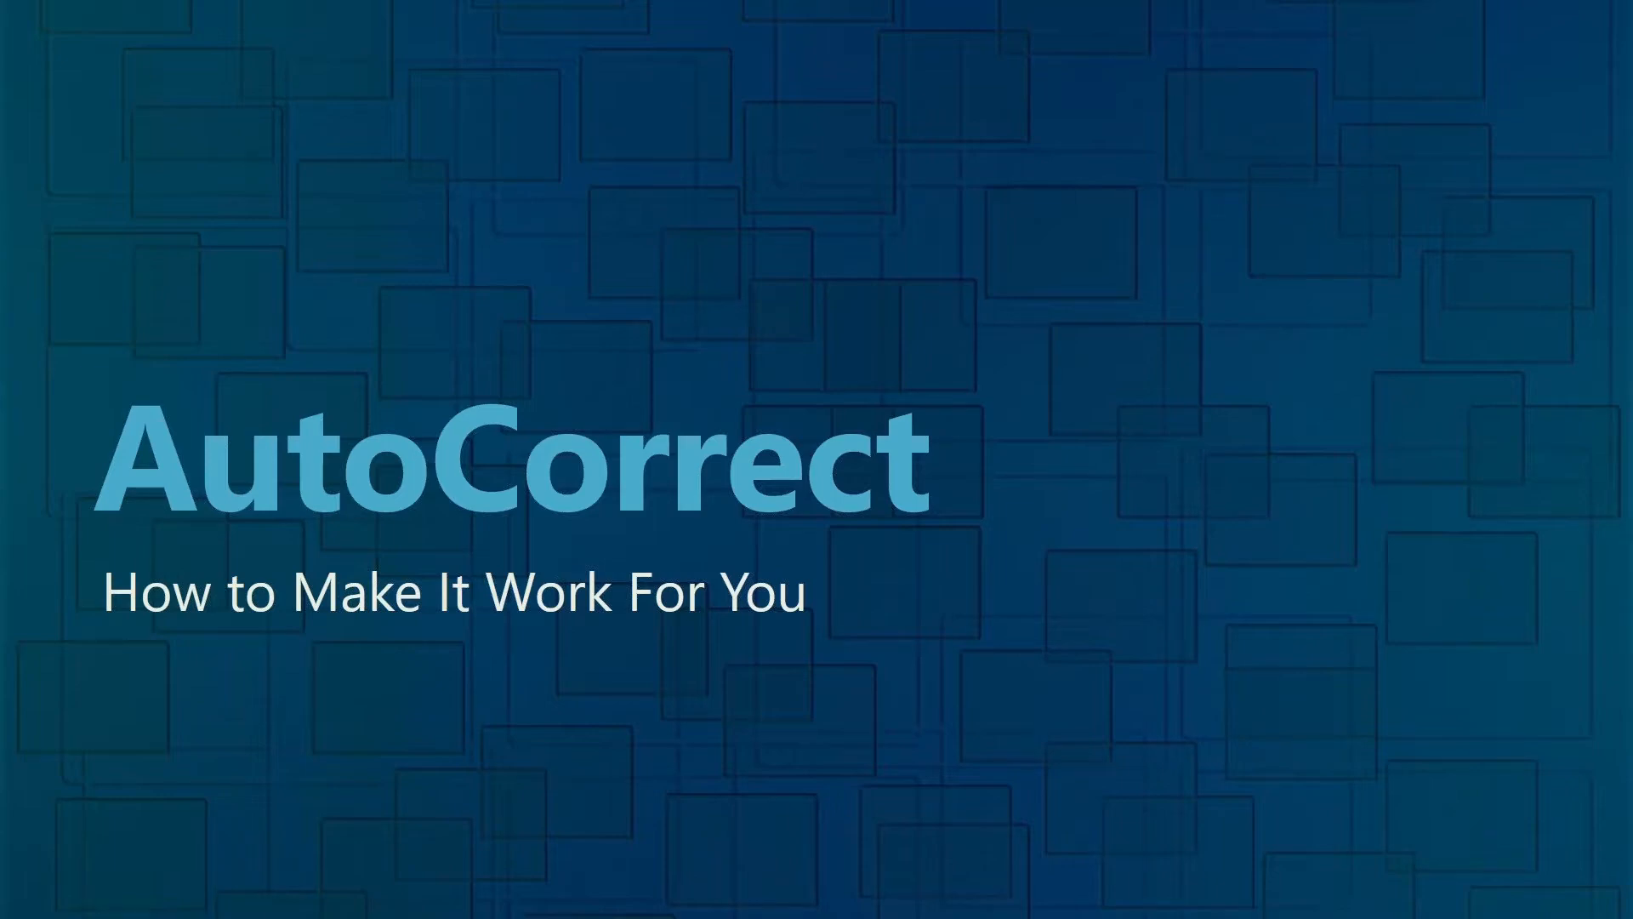
pyautogui.hotkey('alt', 'Tab')
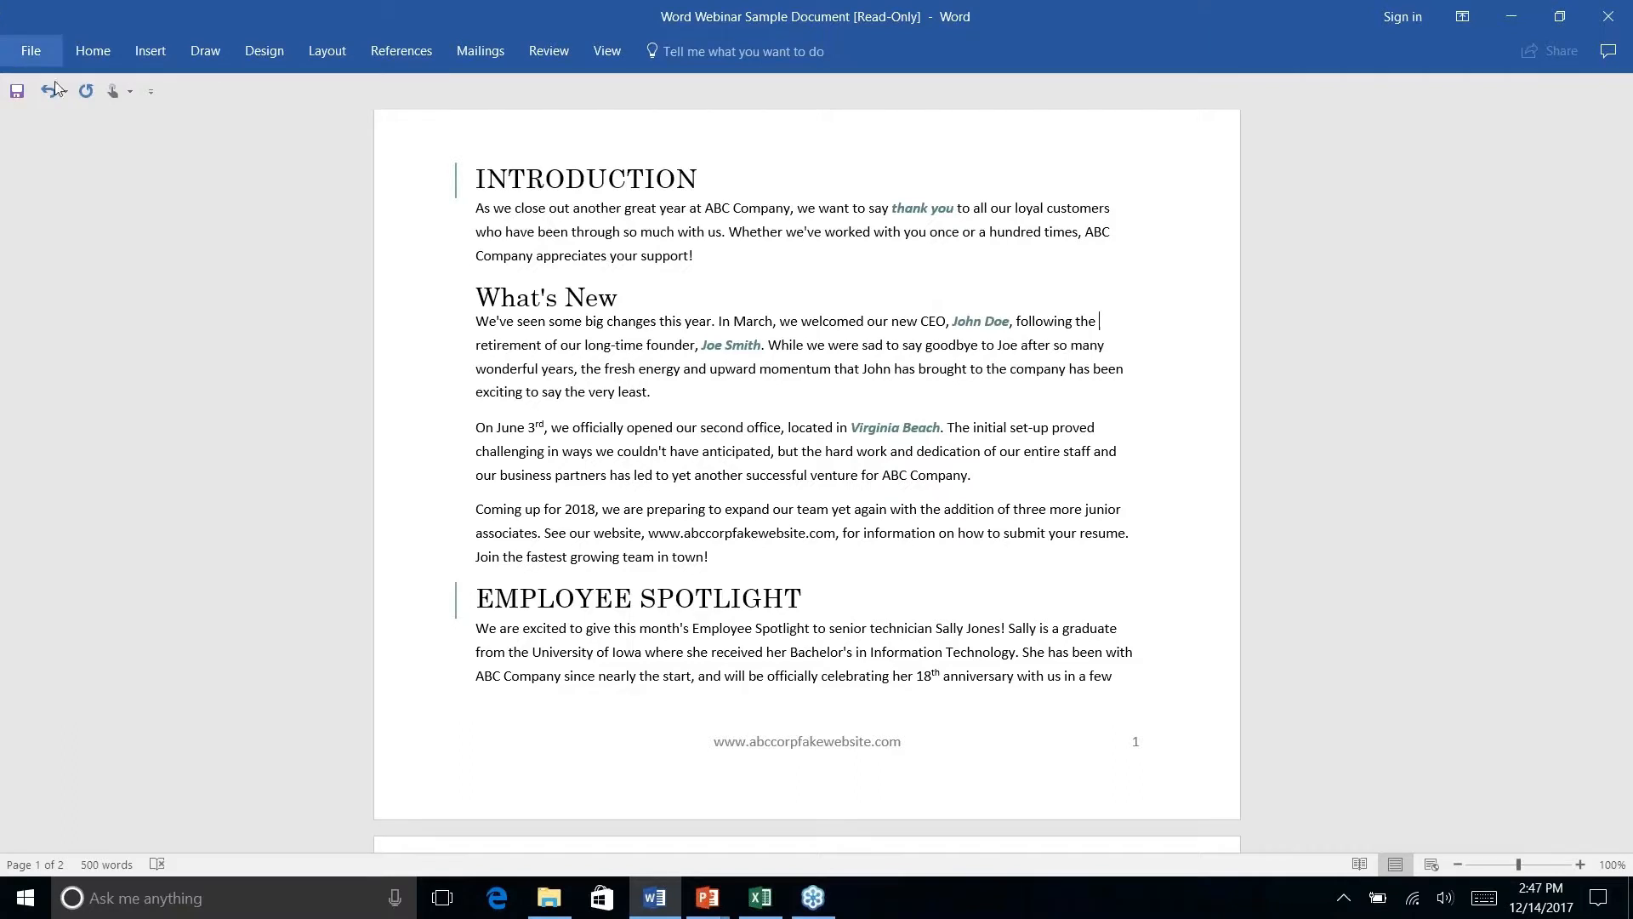
# - Misspell "anticipated" in the second What's New paragraph by deleting its letter p
pyautogui.click(643, 428)
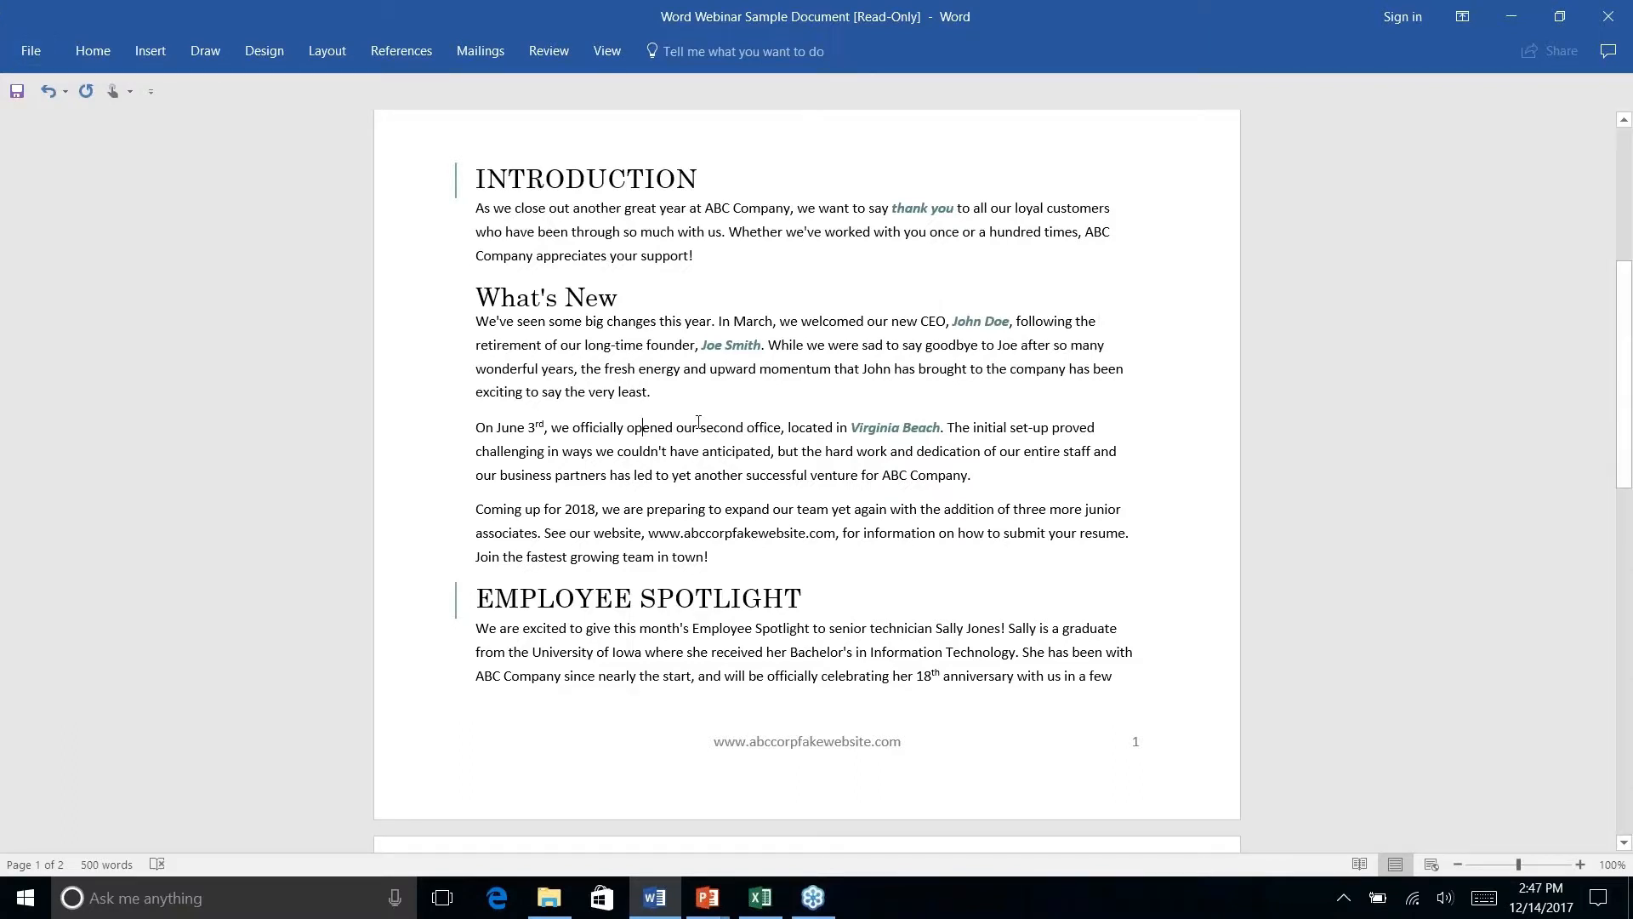
pyautogui.click(741, 457)
pyautogui.press('BackSpace')
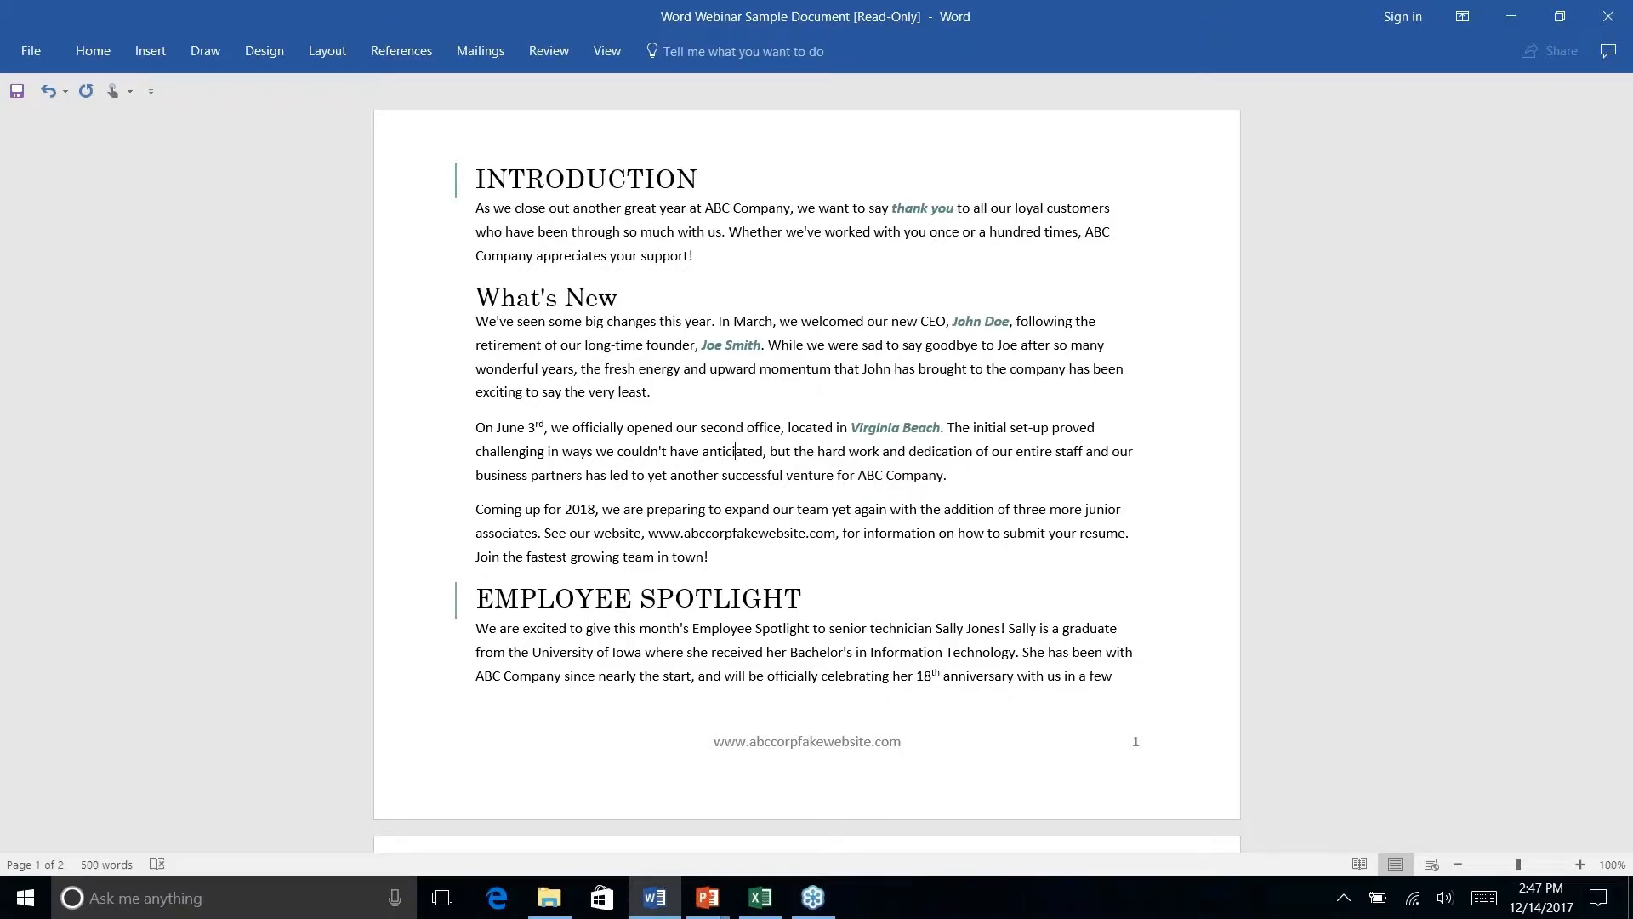
# - View the AutoCorrect options through the spelling suggestion for the misspelled word, and close them without changes
pyautogui.rightClick(737, 451)
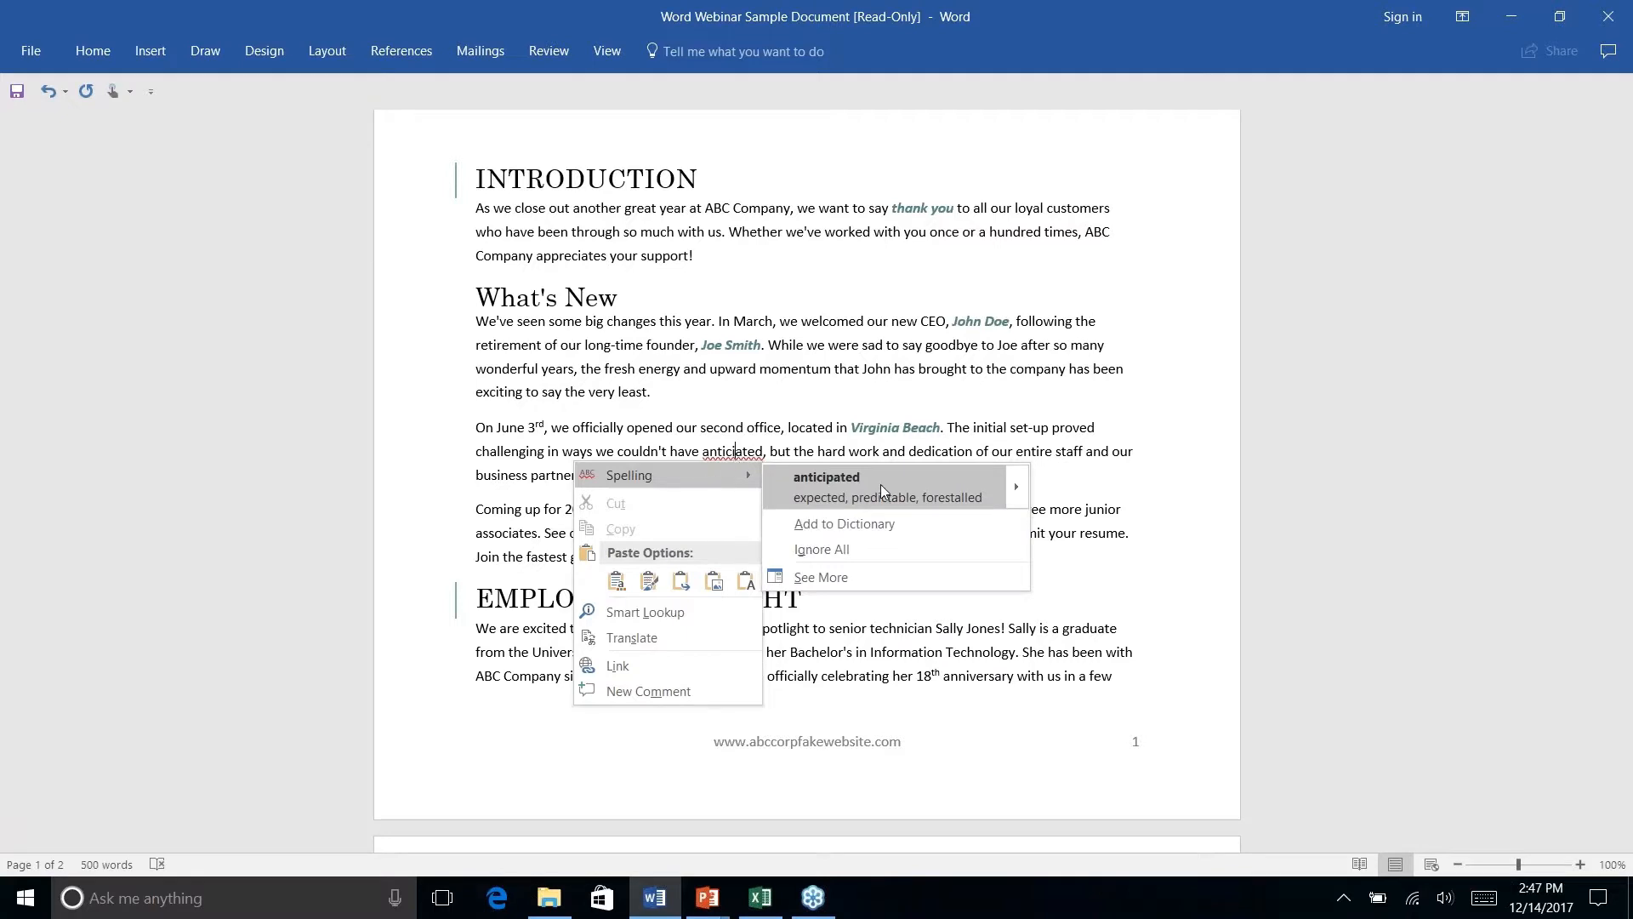
pyautogui.moveTo(1019, 490)
pyautogui.moveTo(1016, 485)
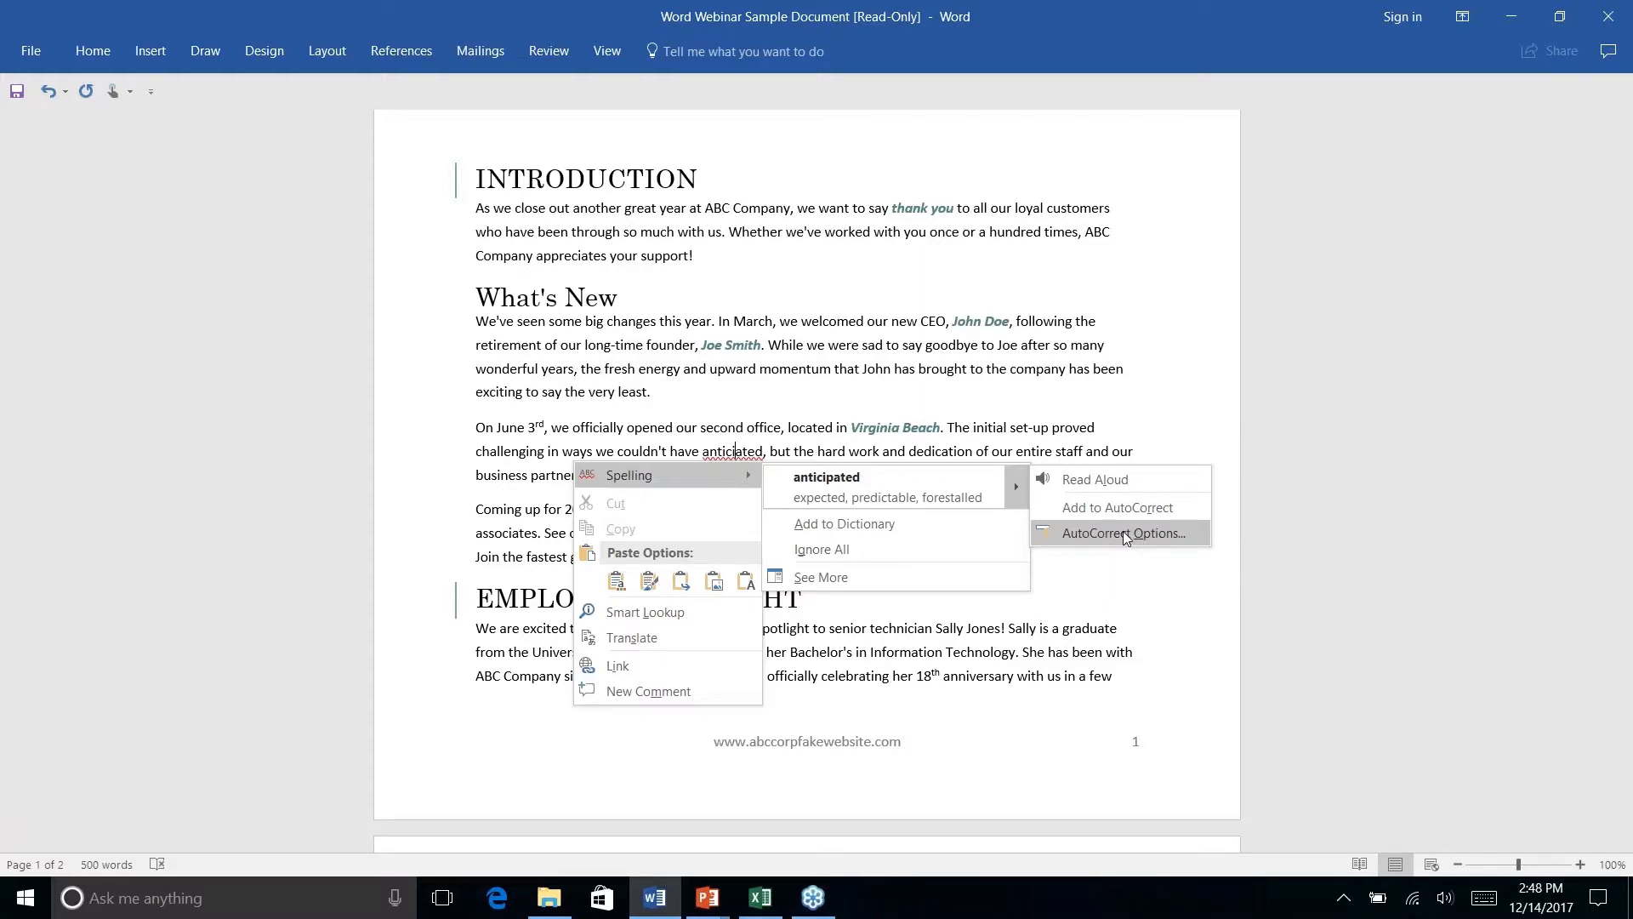
pyautogui.click(1123, 533)
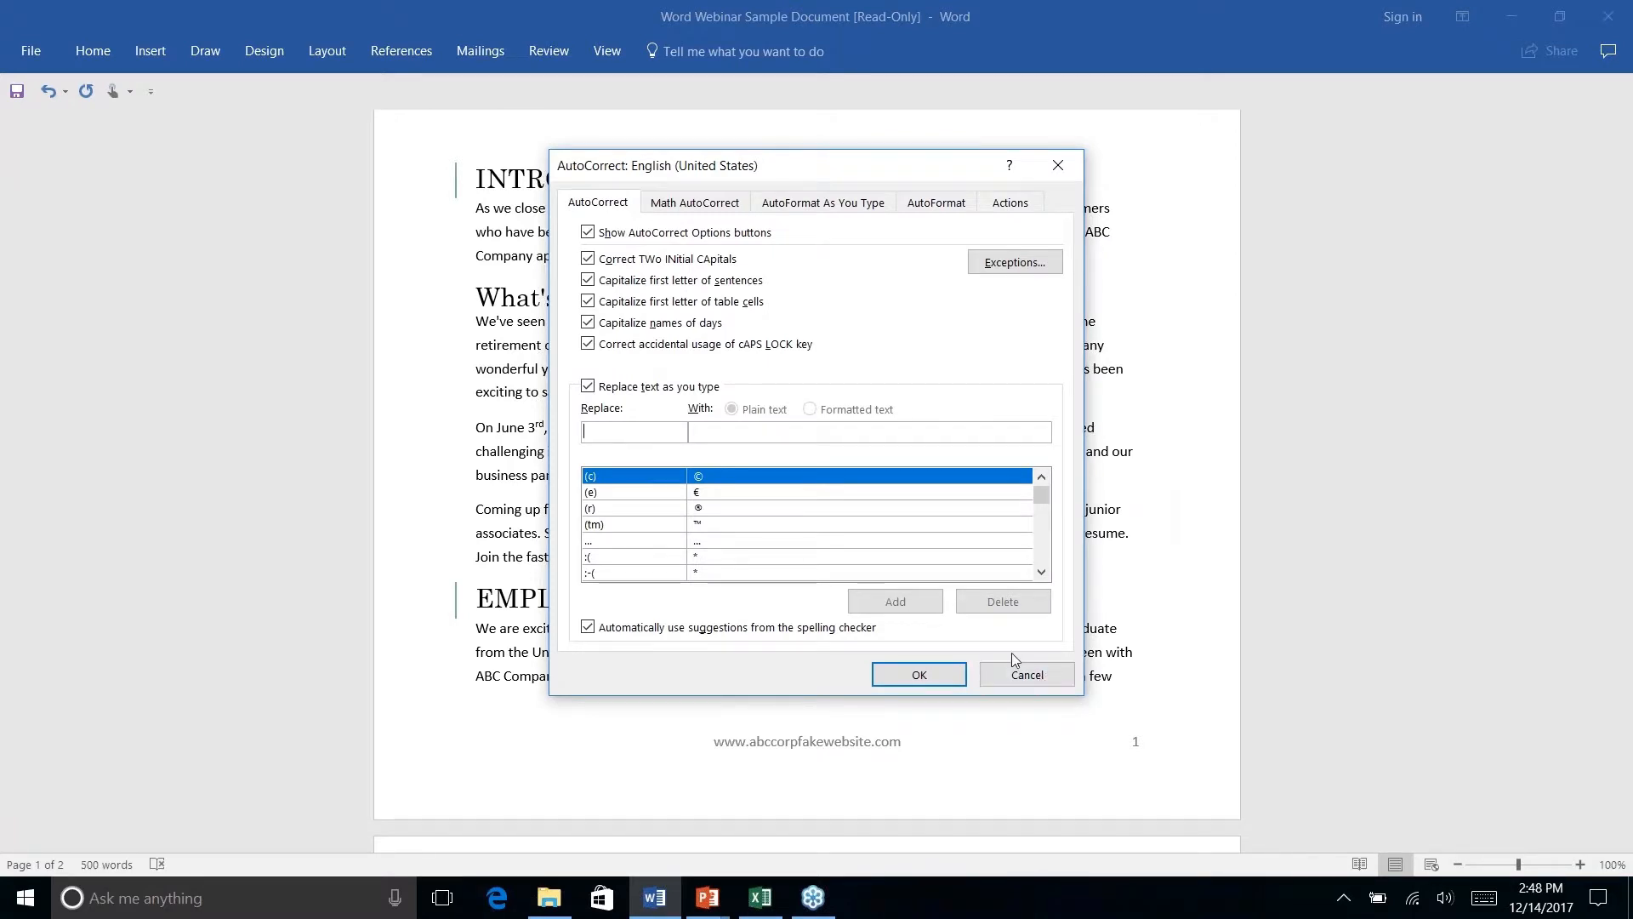
pyautogui.click(1019, 678)
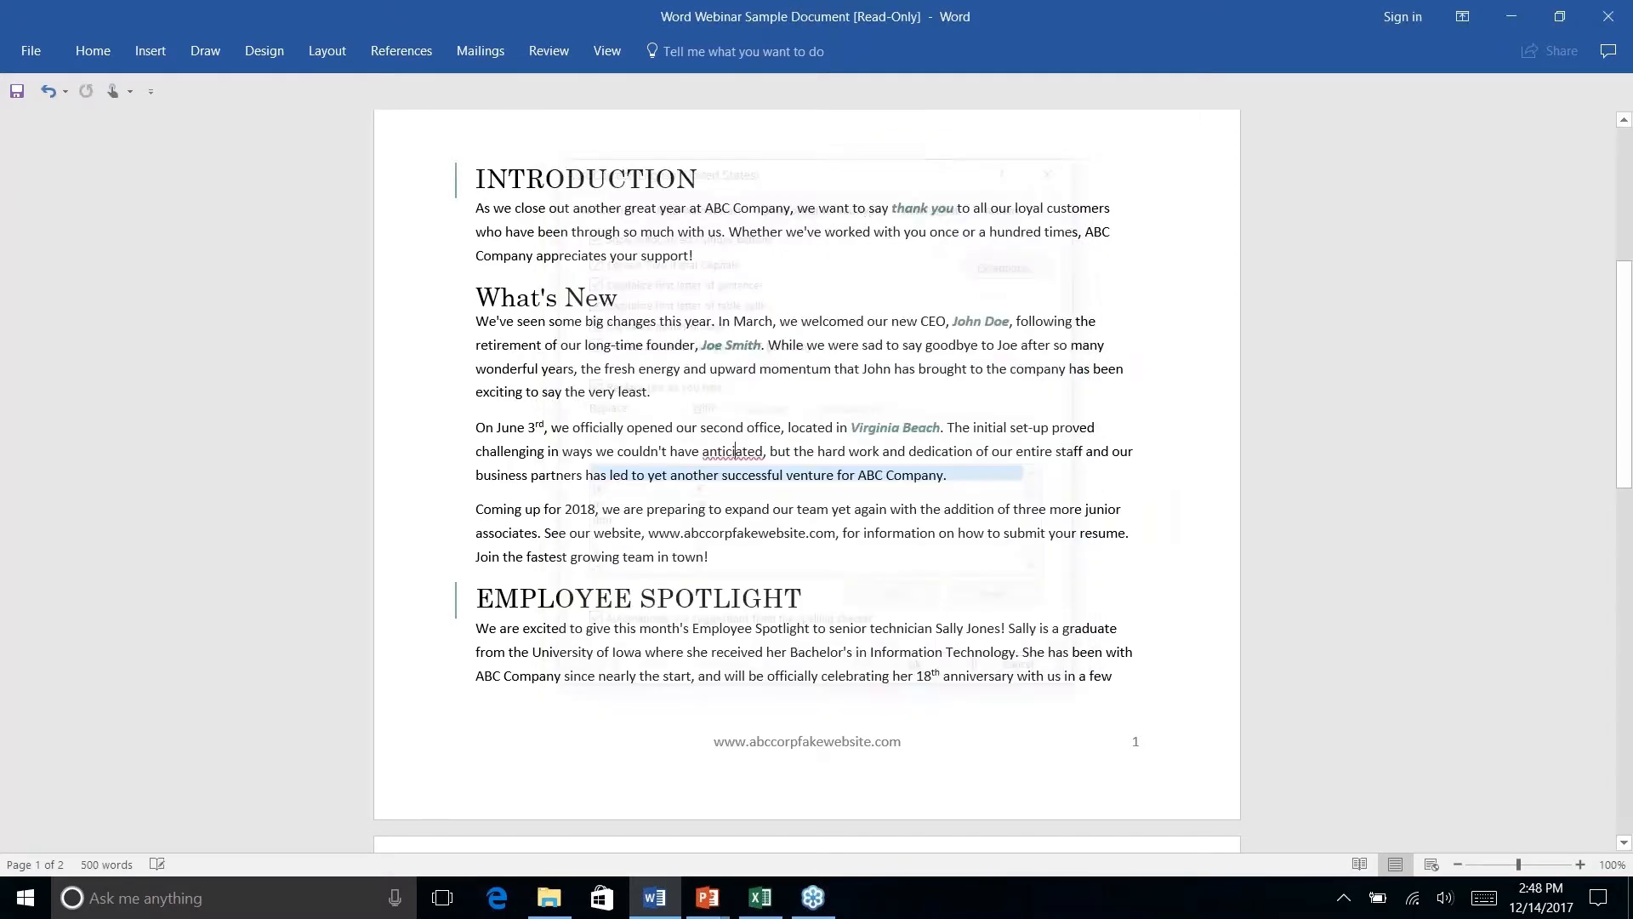
# - Open the Proofing settings in Word Options and review the spelling and grammar correction options
pyautogui.click(38, 53)
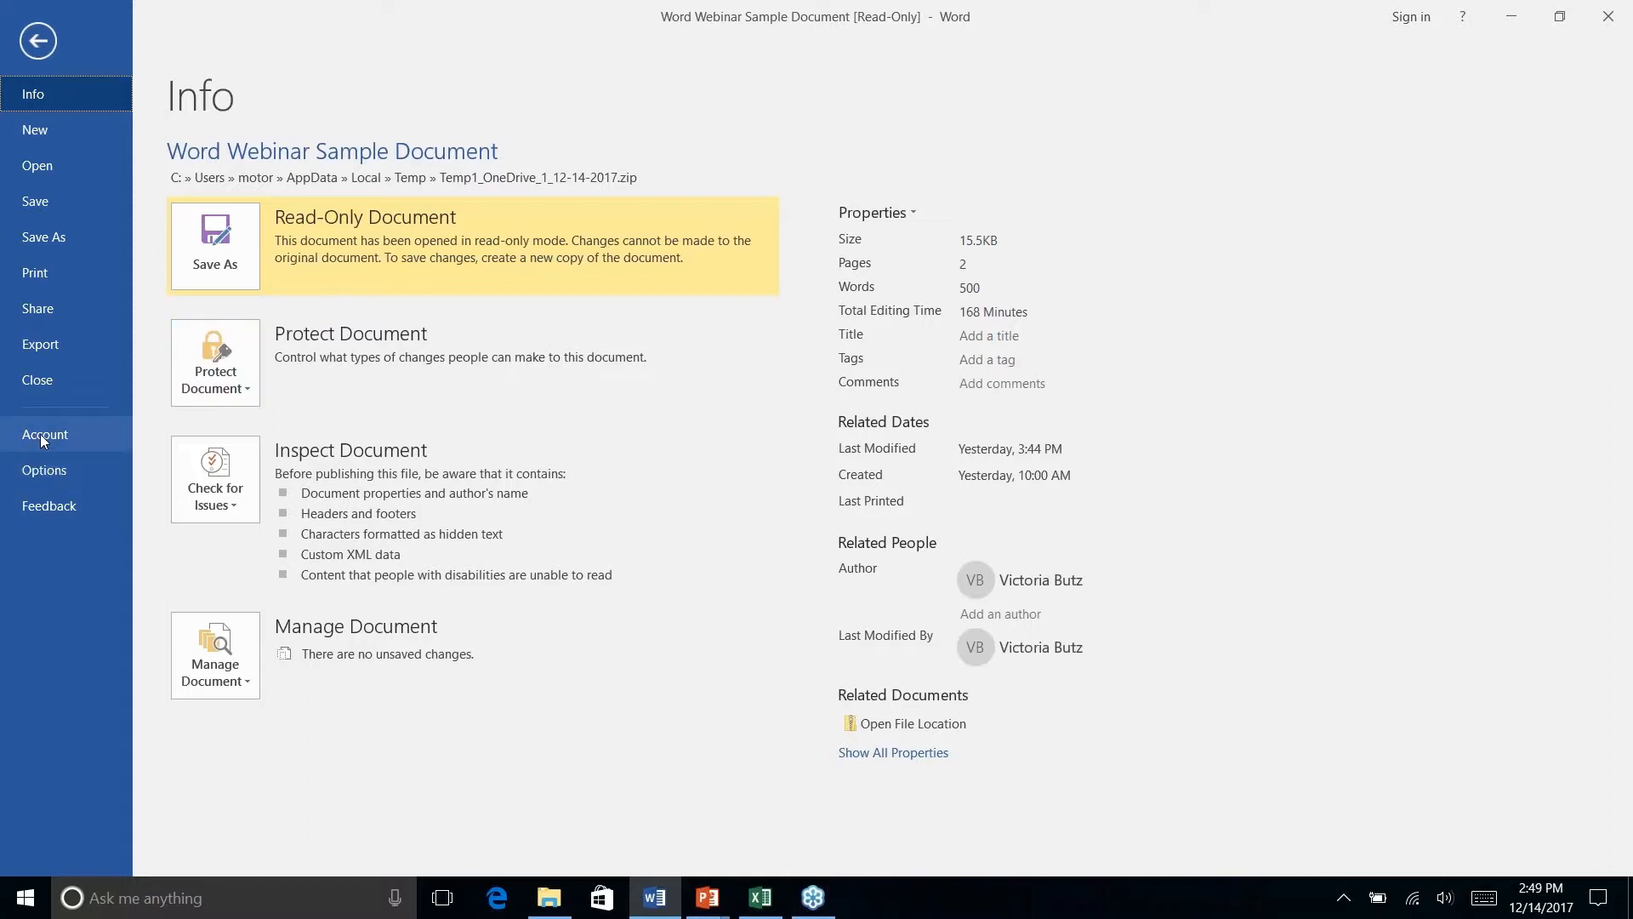
pyautogui.click(44, 469)
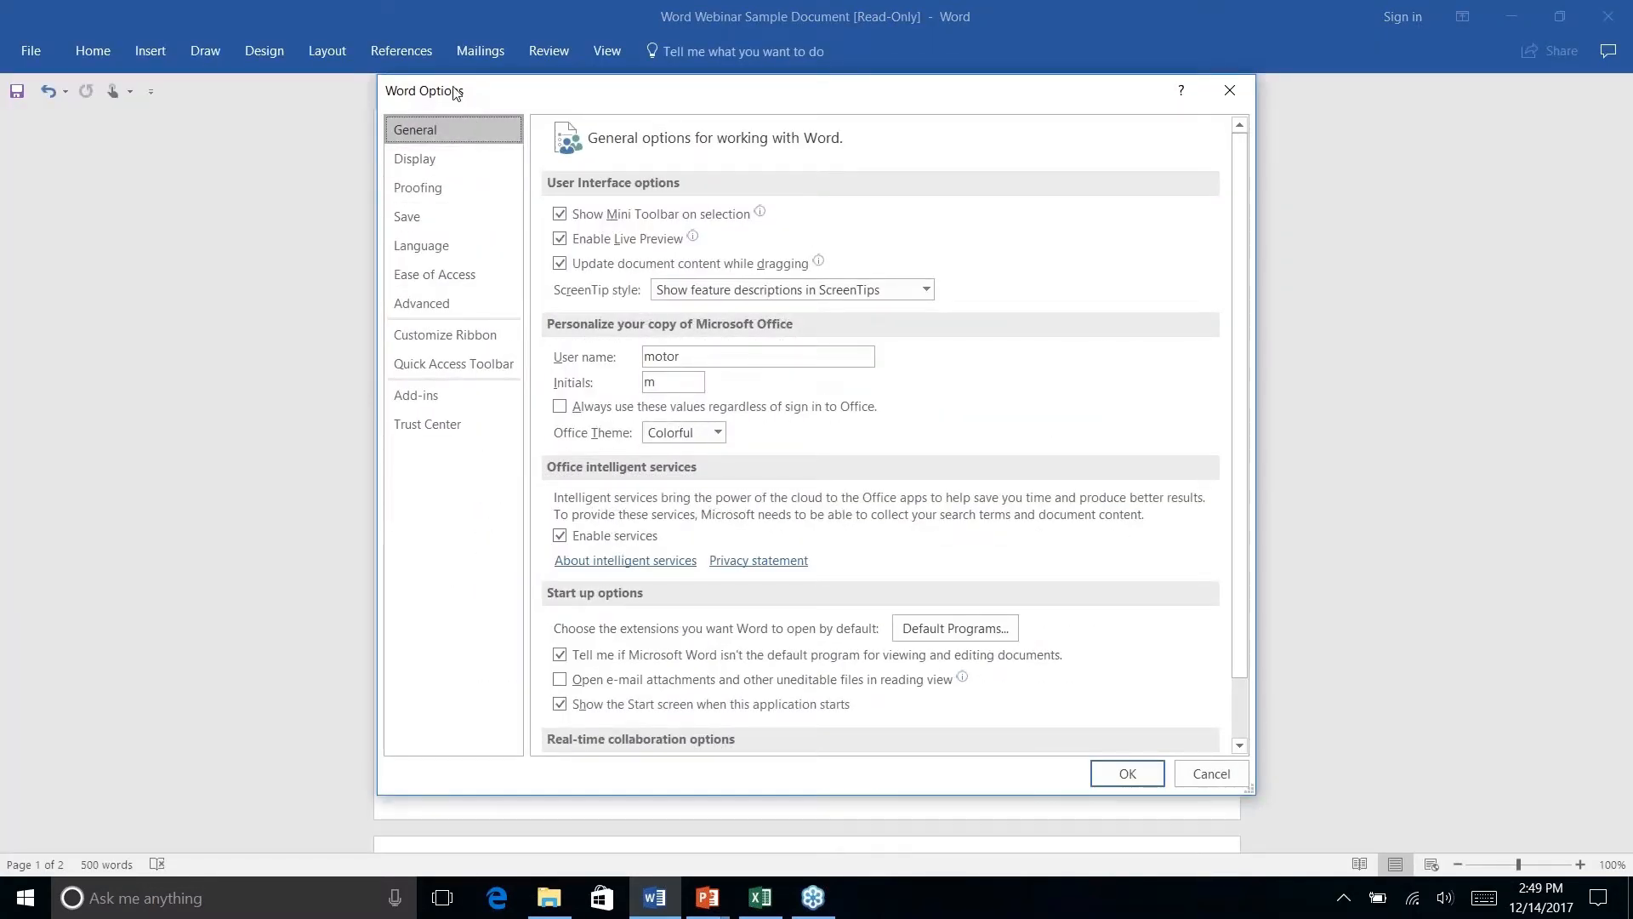
pyautogui.click(430, 194)
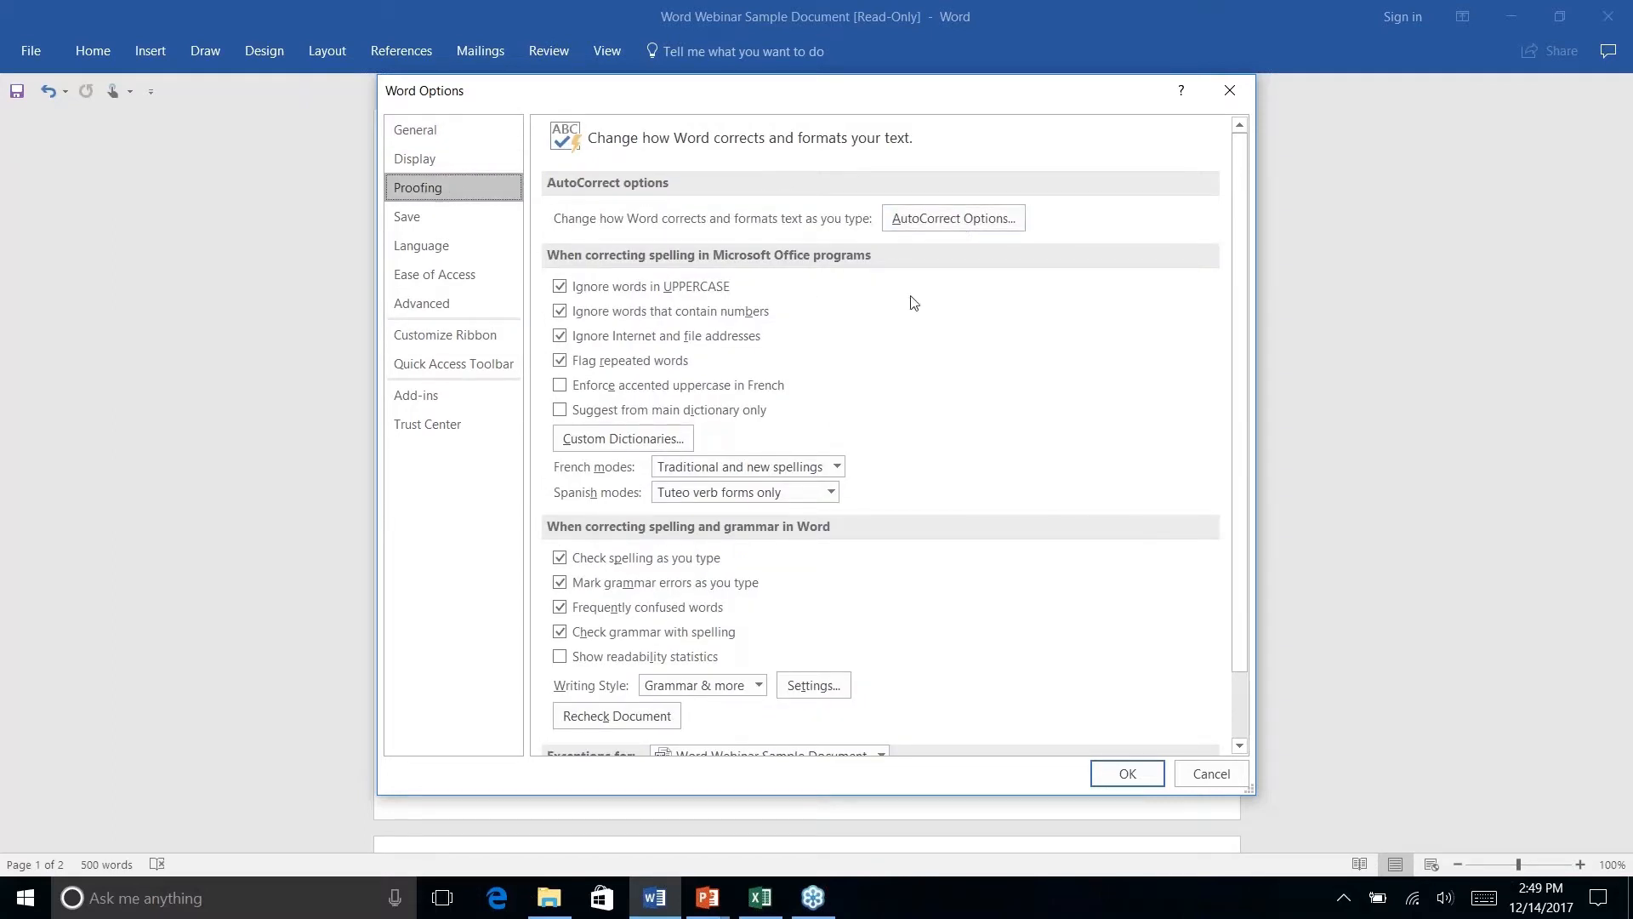
pyautogui.scroll(-1, 934, 308)
pyautogui.scroll(1, 934, 308)
pyautogui.scroll(-2, 886, 331)
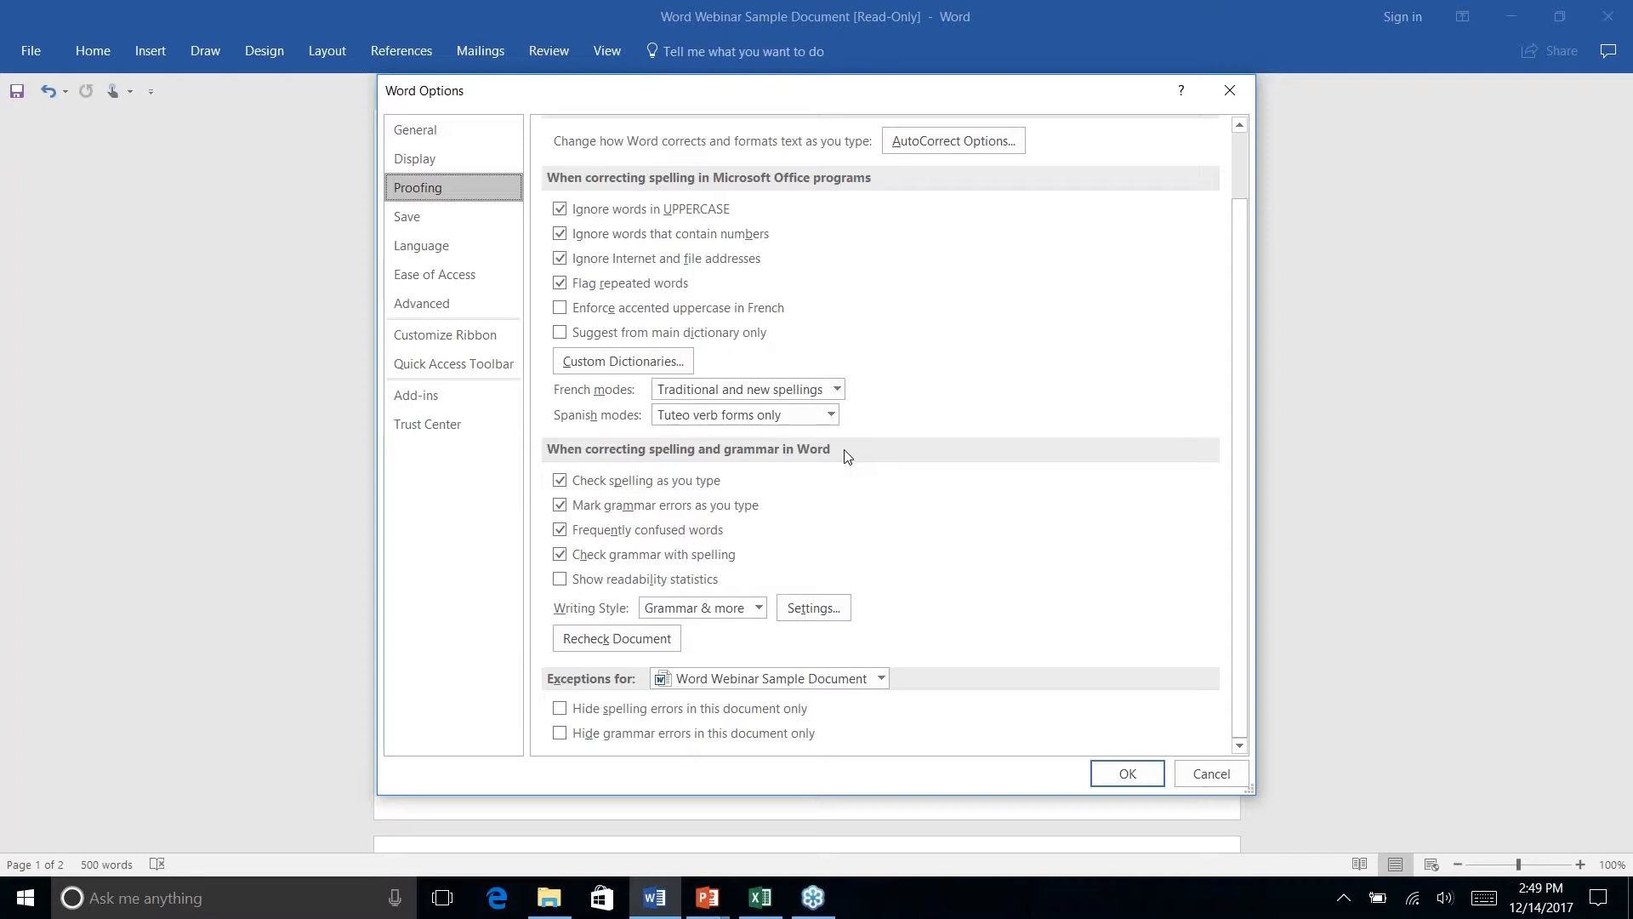
pyautogui.scroll(2, 848, 457)
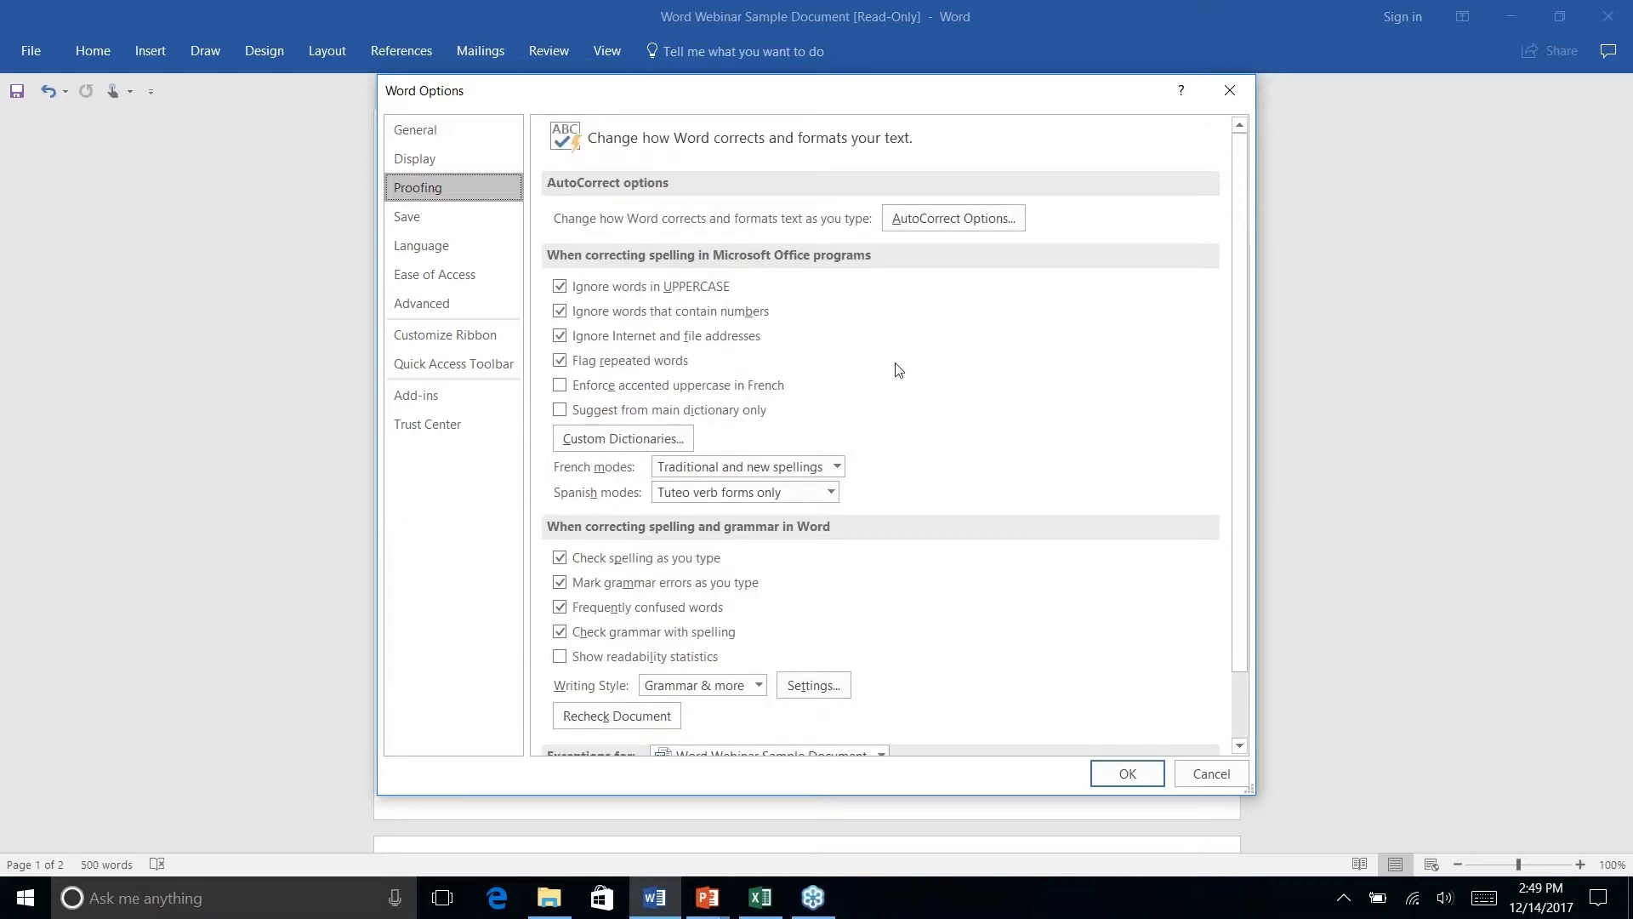
# - Examine the AutoCorrect replacement list and its exceptions for First Letter and INitial CAps, leaving the exceptions unchanged
pyautogui.click(980, 221)
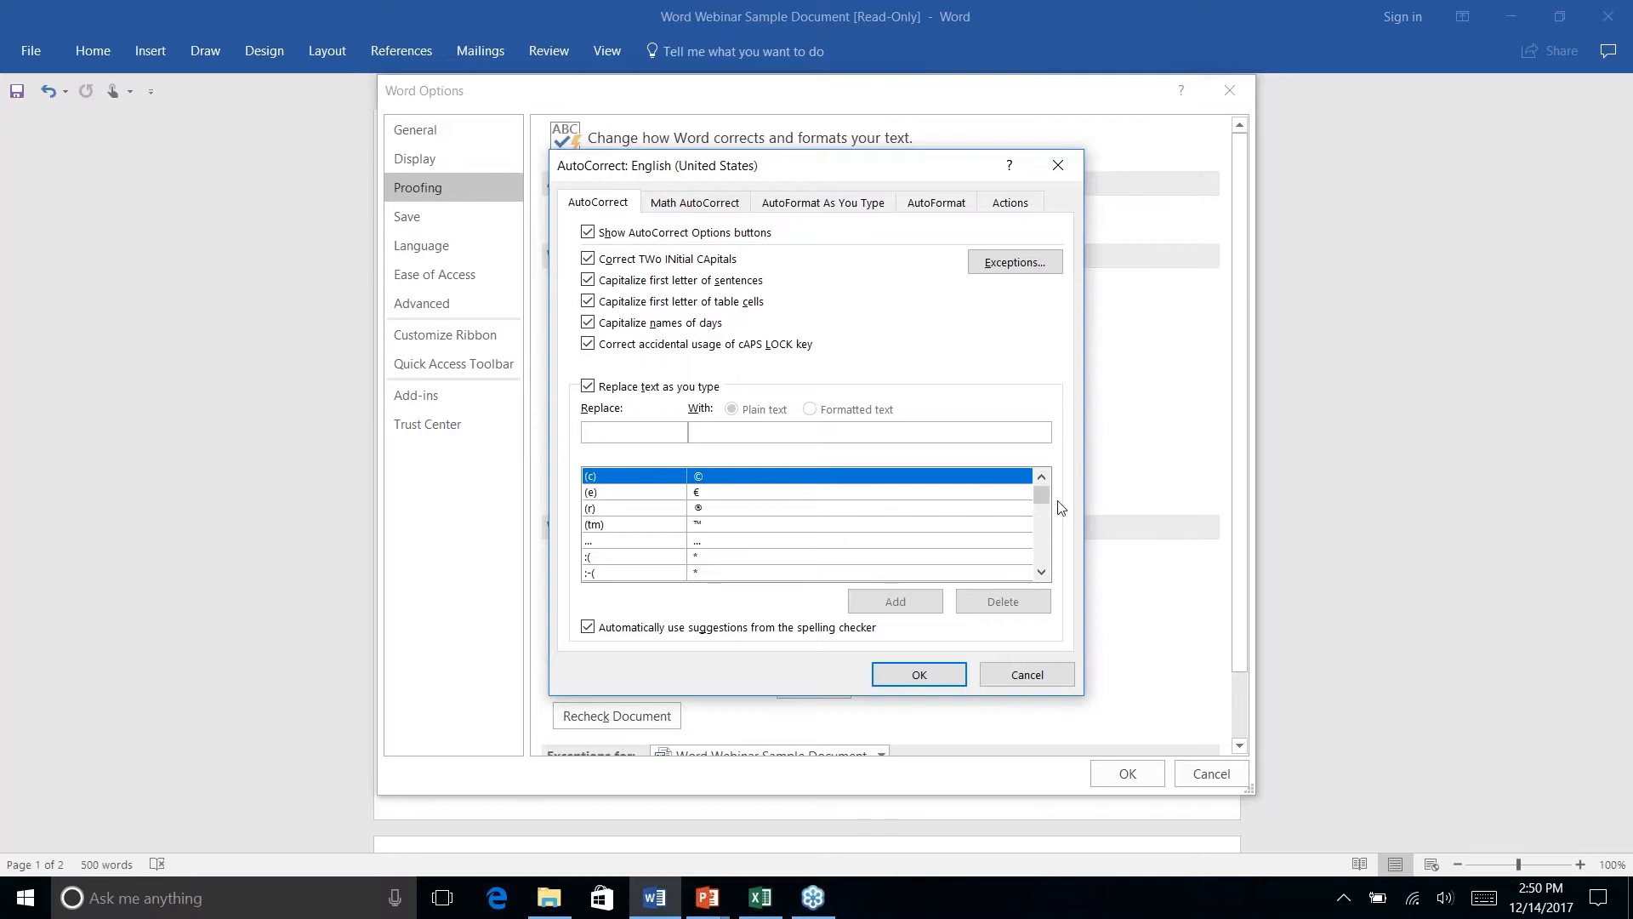
pyautogui.moveTo(1043, 499); pyautogui.dragTo(1043, 522)
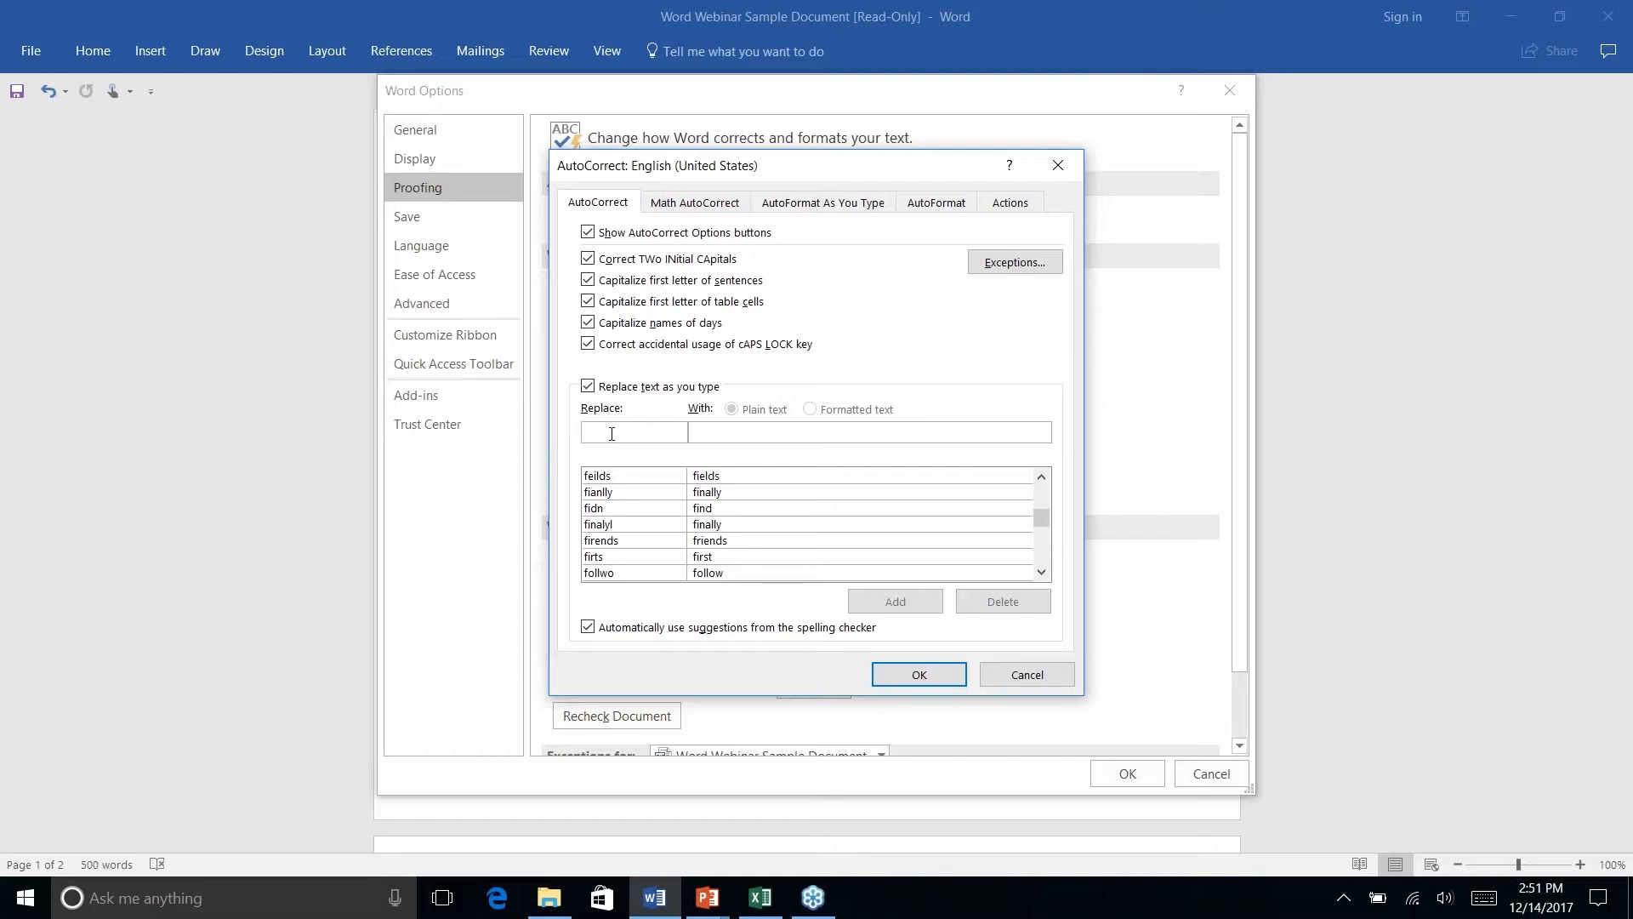
pyautogui.click(1005, 265)
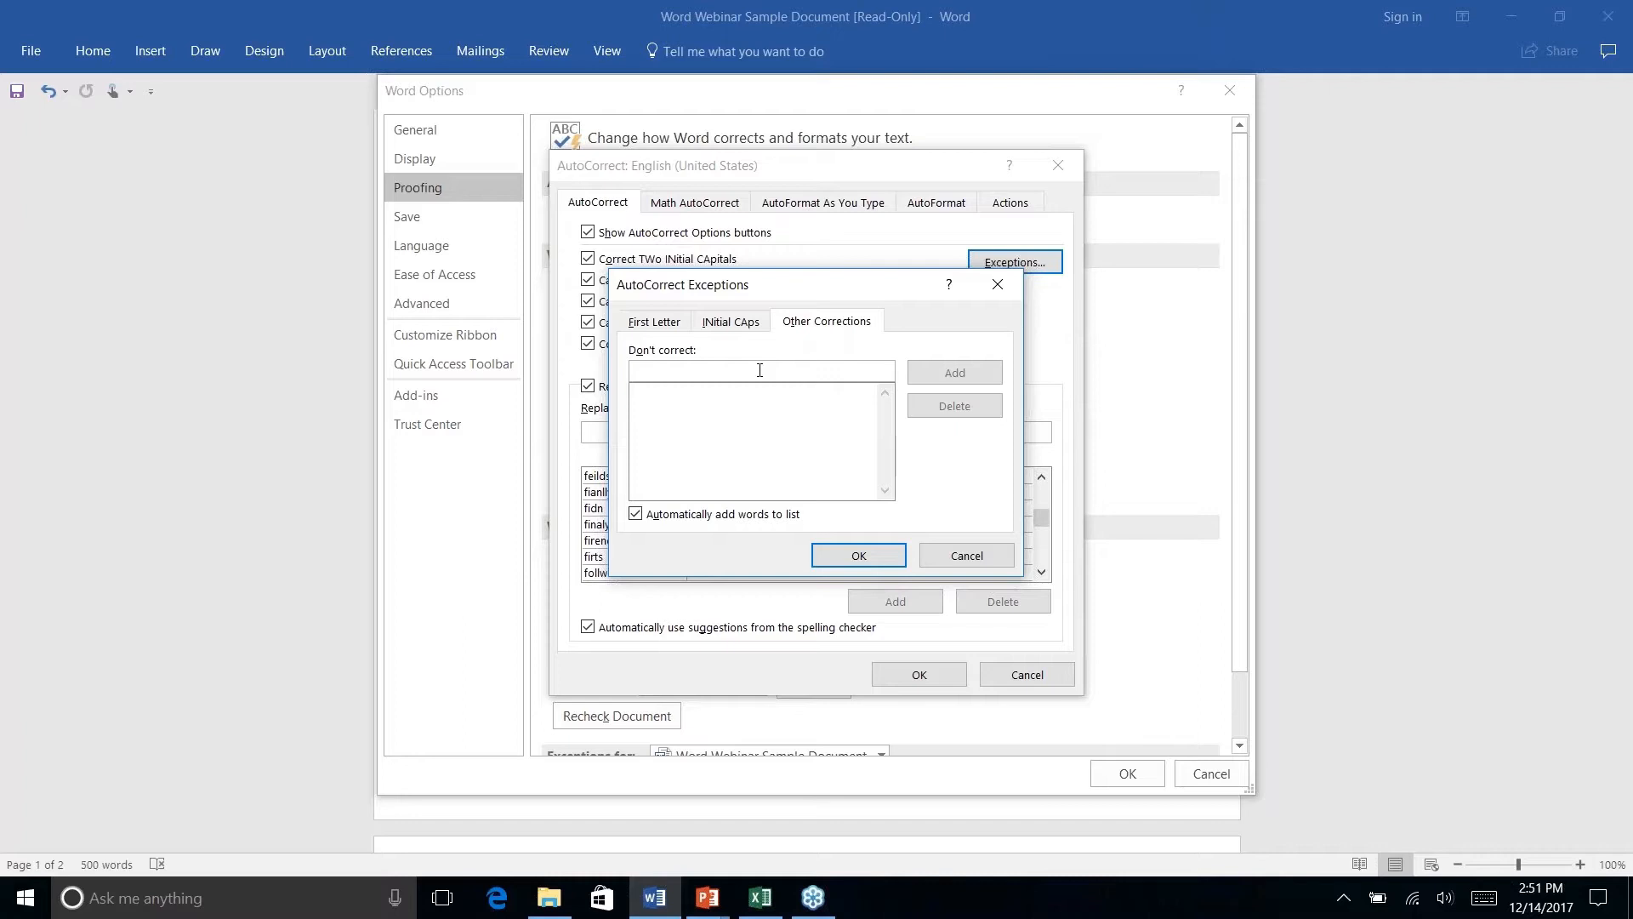
pyautogui.click(656, 322)
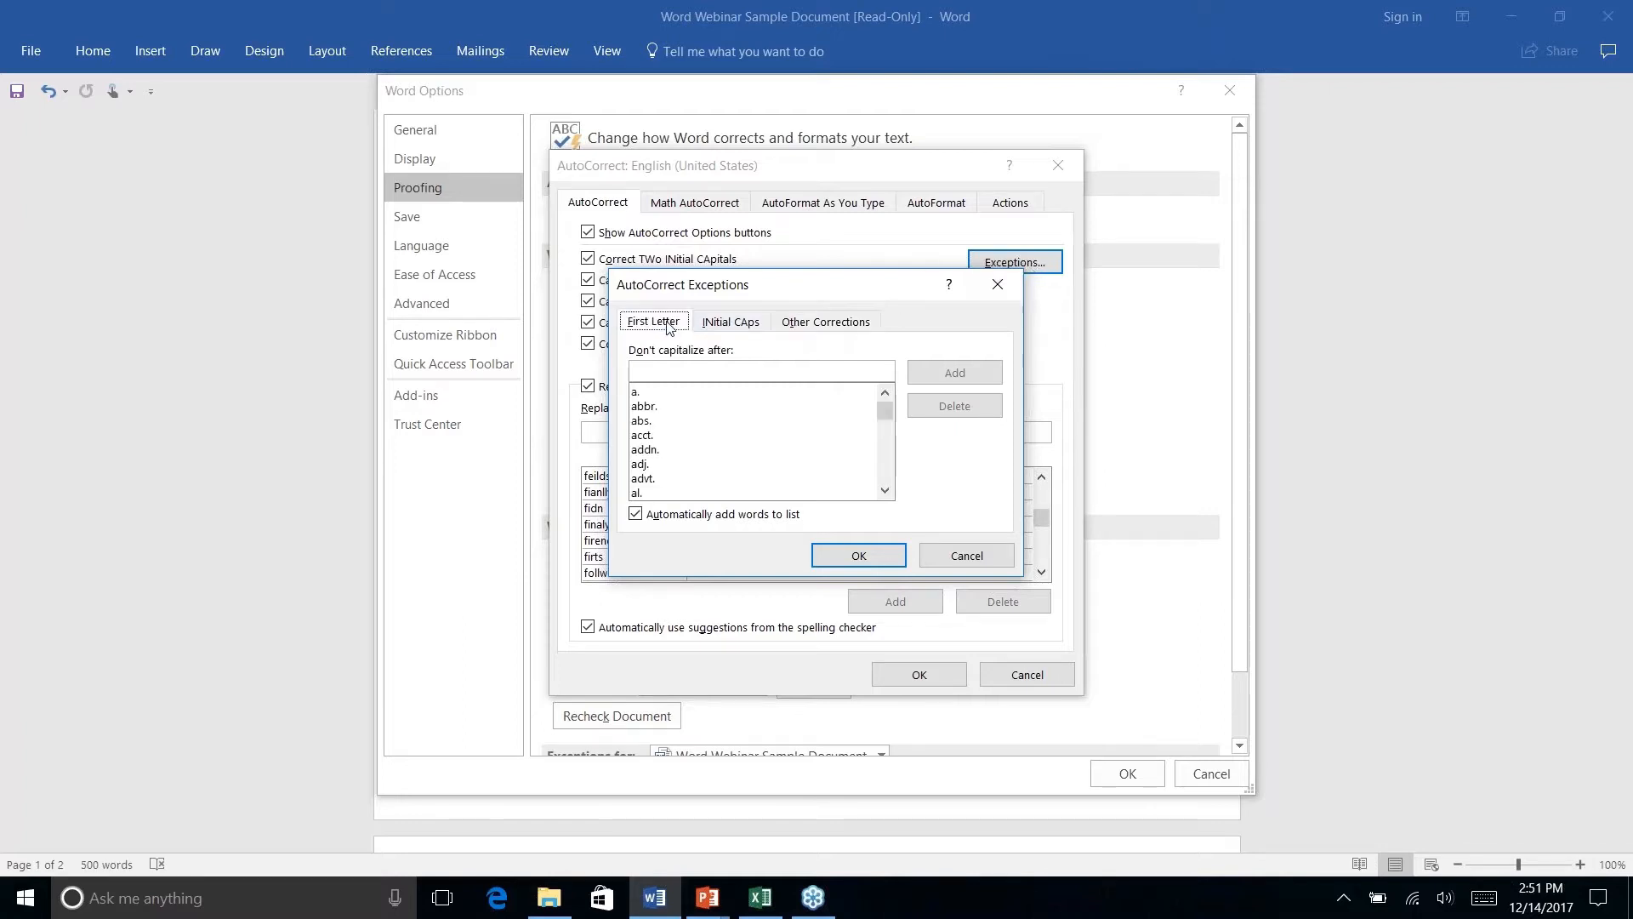
pyautogui.click(737, 329)
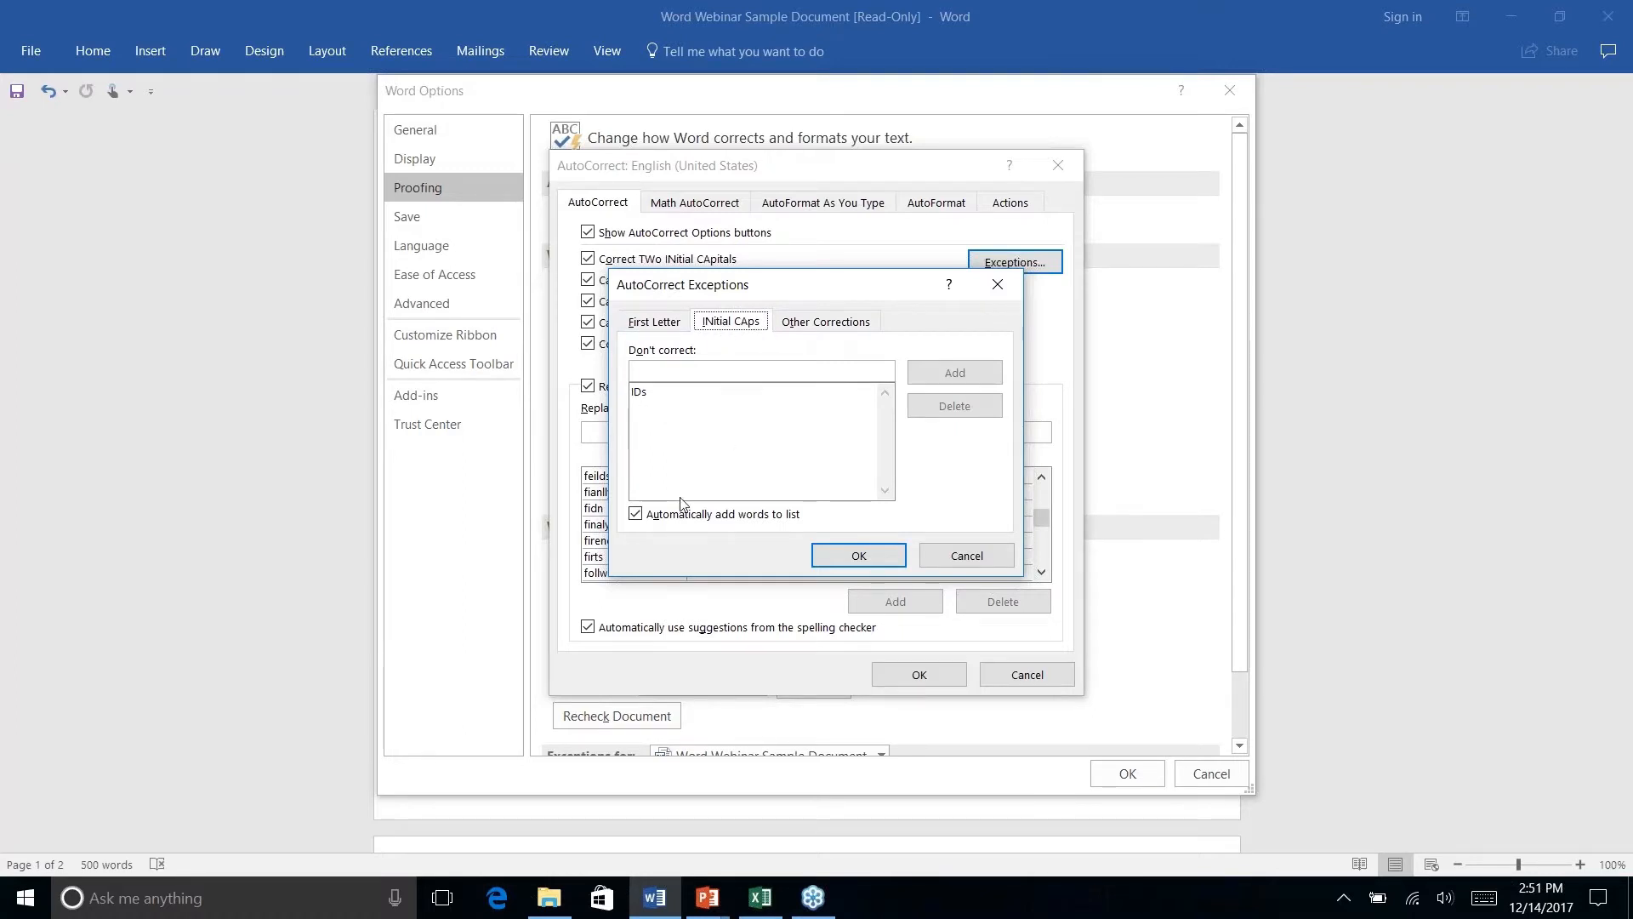
pyautogui.click(977, 554)
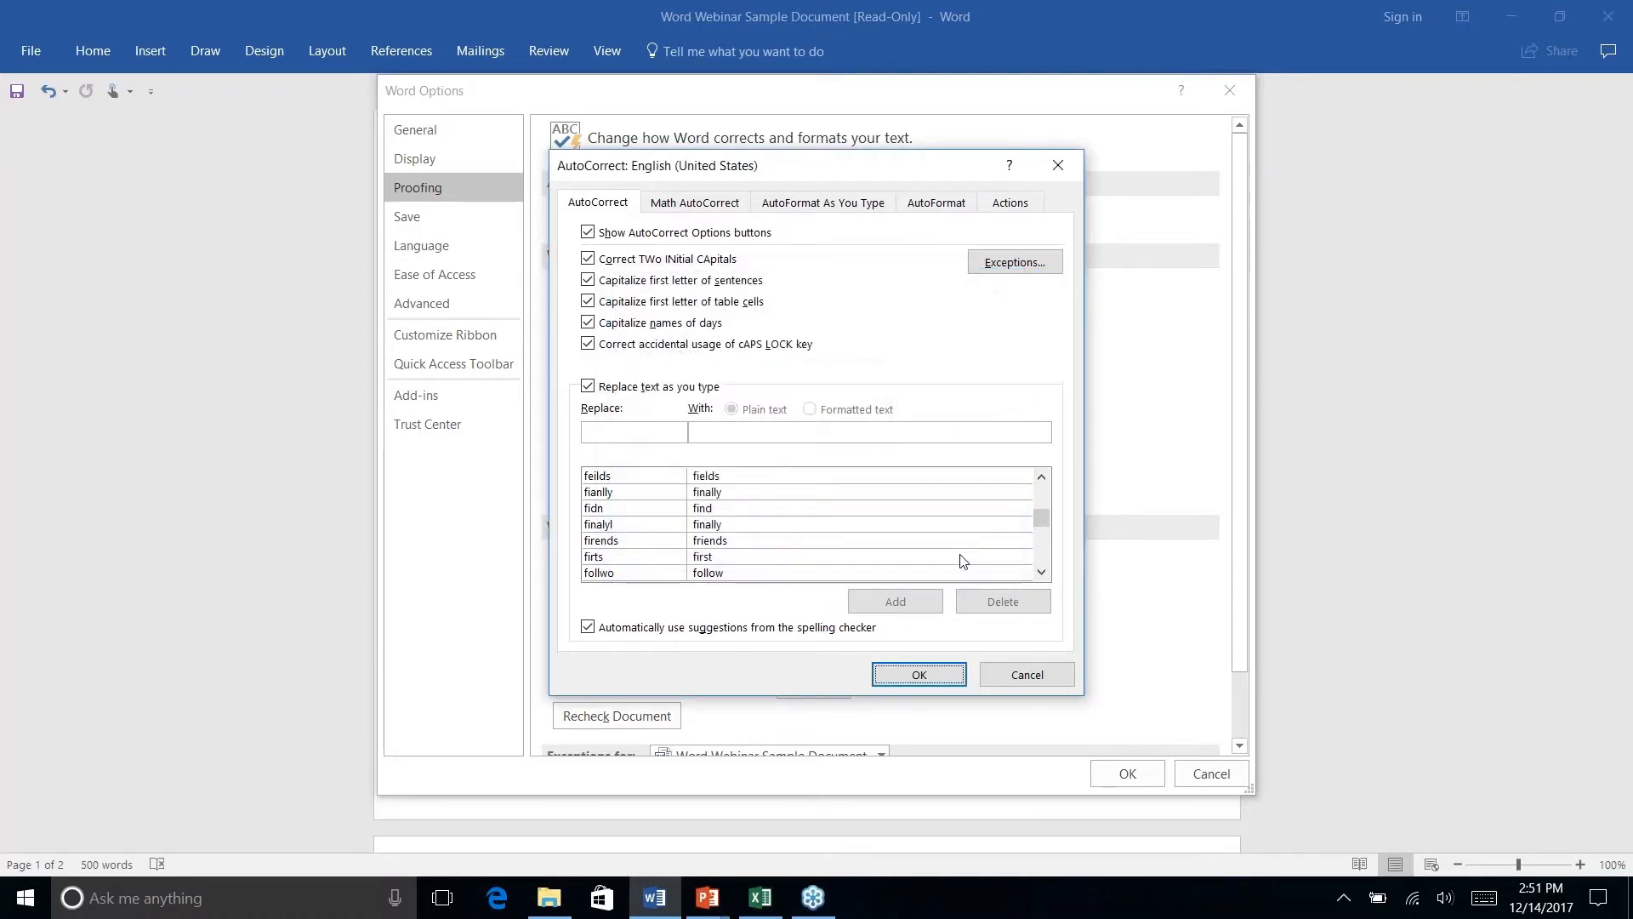
# - Review the AutoFormat As You Type settings, and close AutoCorrect and Word Options without saving changes
pyautogui.click(826, 206)
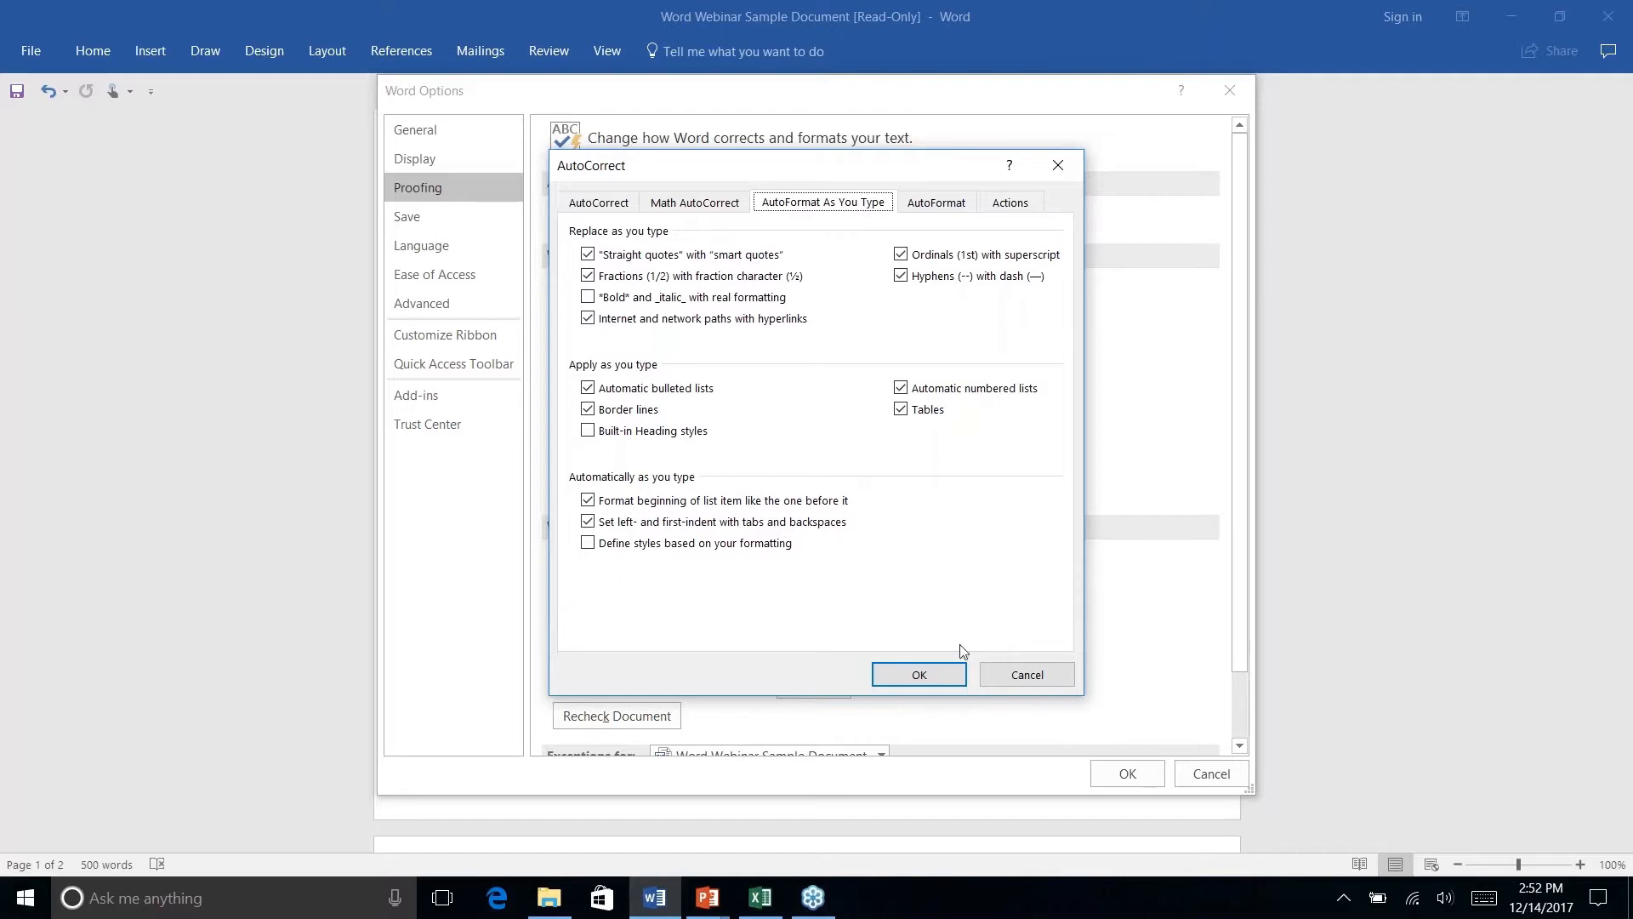
pyautogui.click(1027, 676)
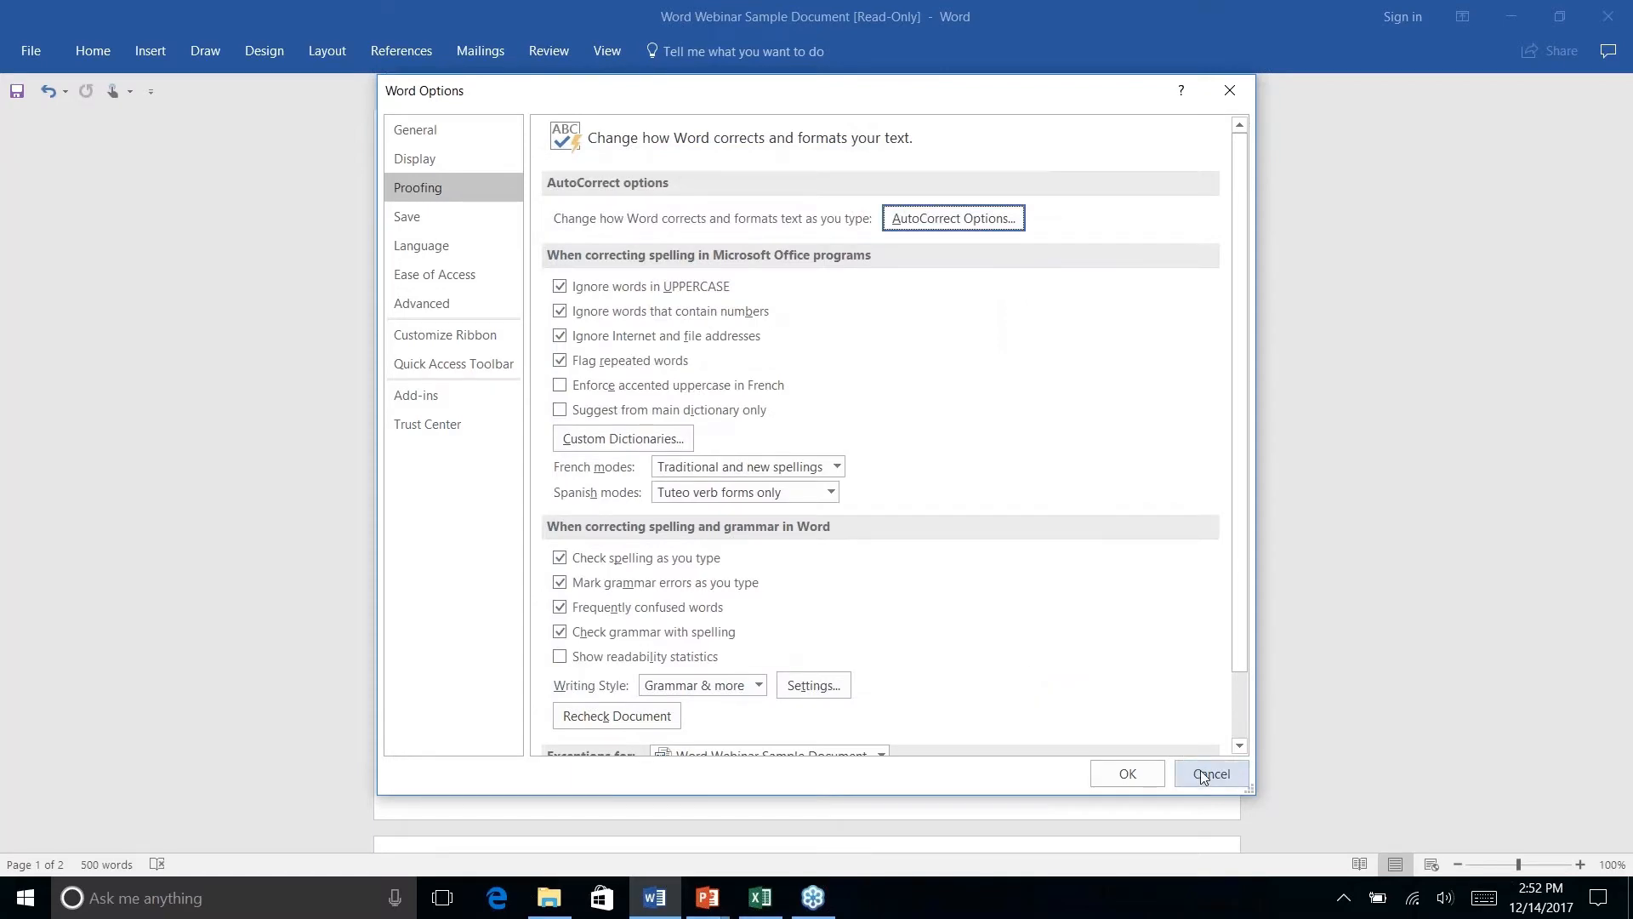
pyautogui.click(1205, 776)
# - Apply the Normal style to the feedback e-mail link at the end of the How Are We Doing? paragraph
pyautogui.scroll(-1, 928, 550)
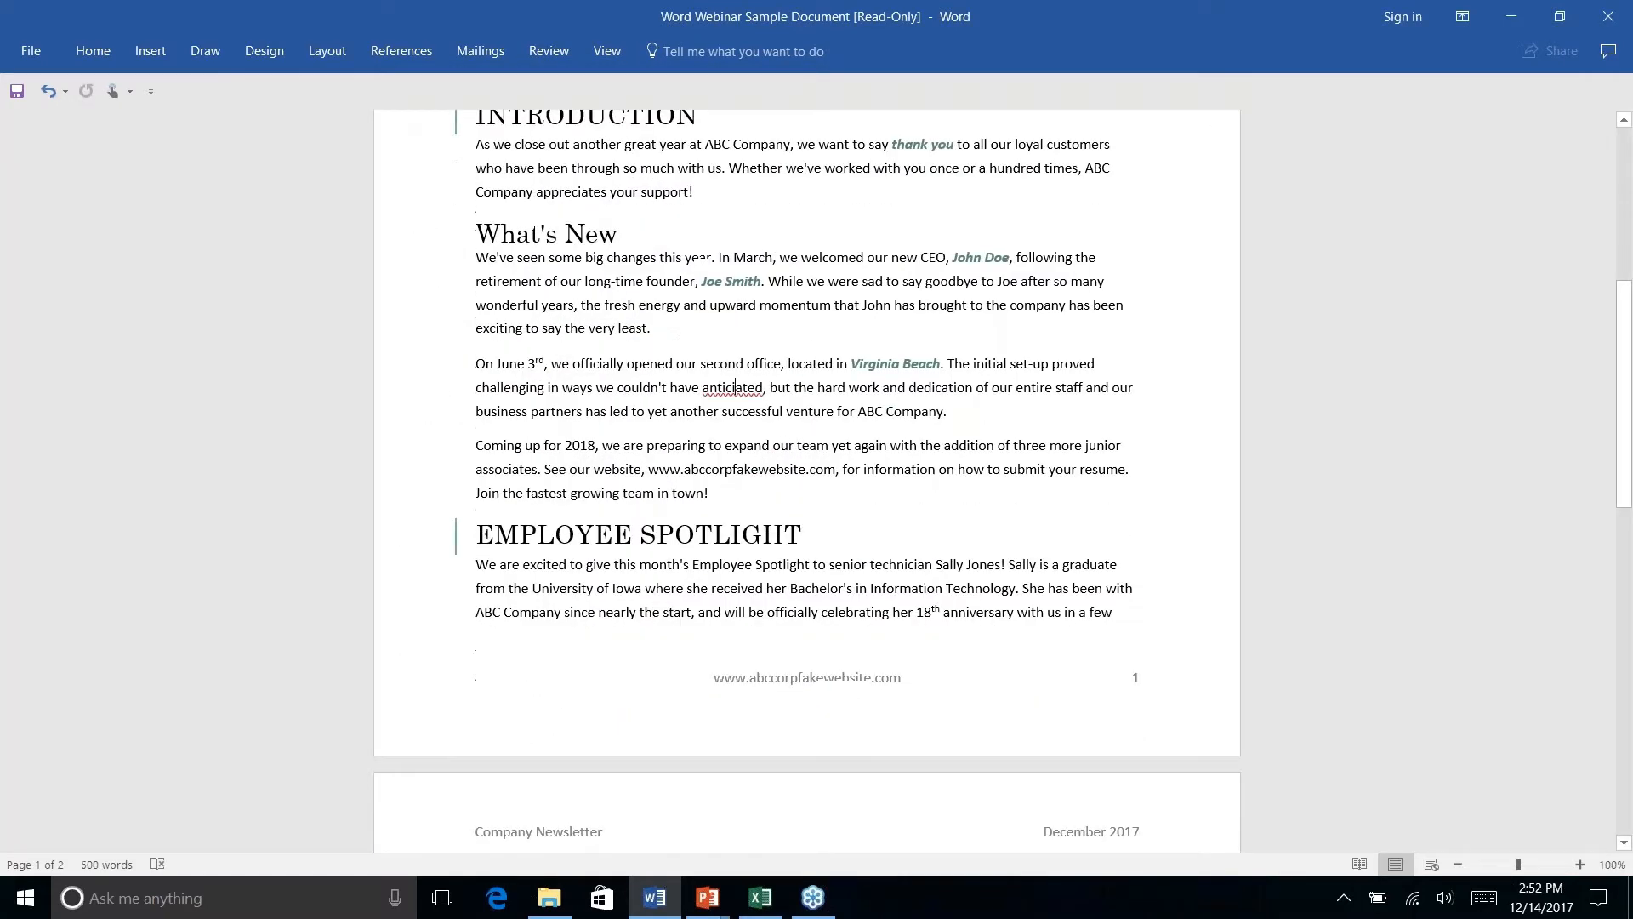
pyautogui.scroll(-15, 928, 549)
pyautogui.scroll(2, 928, 549)
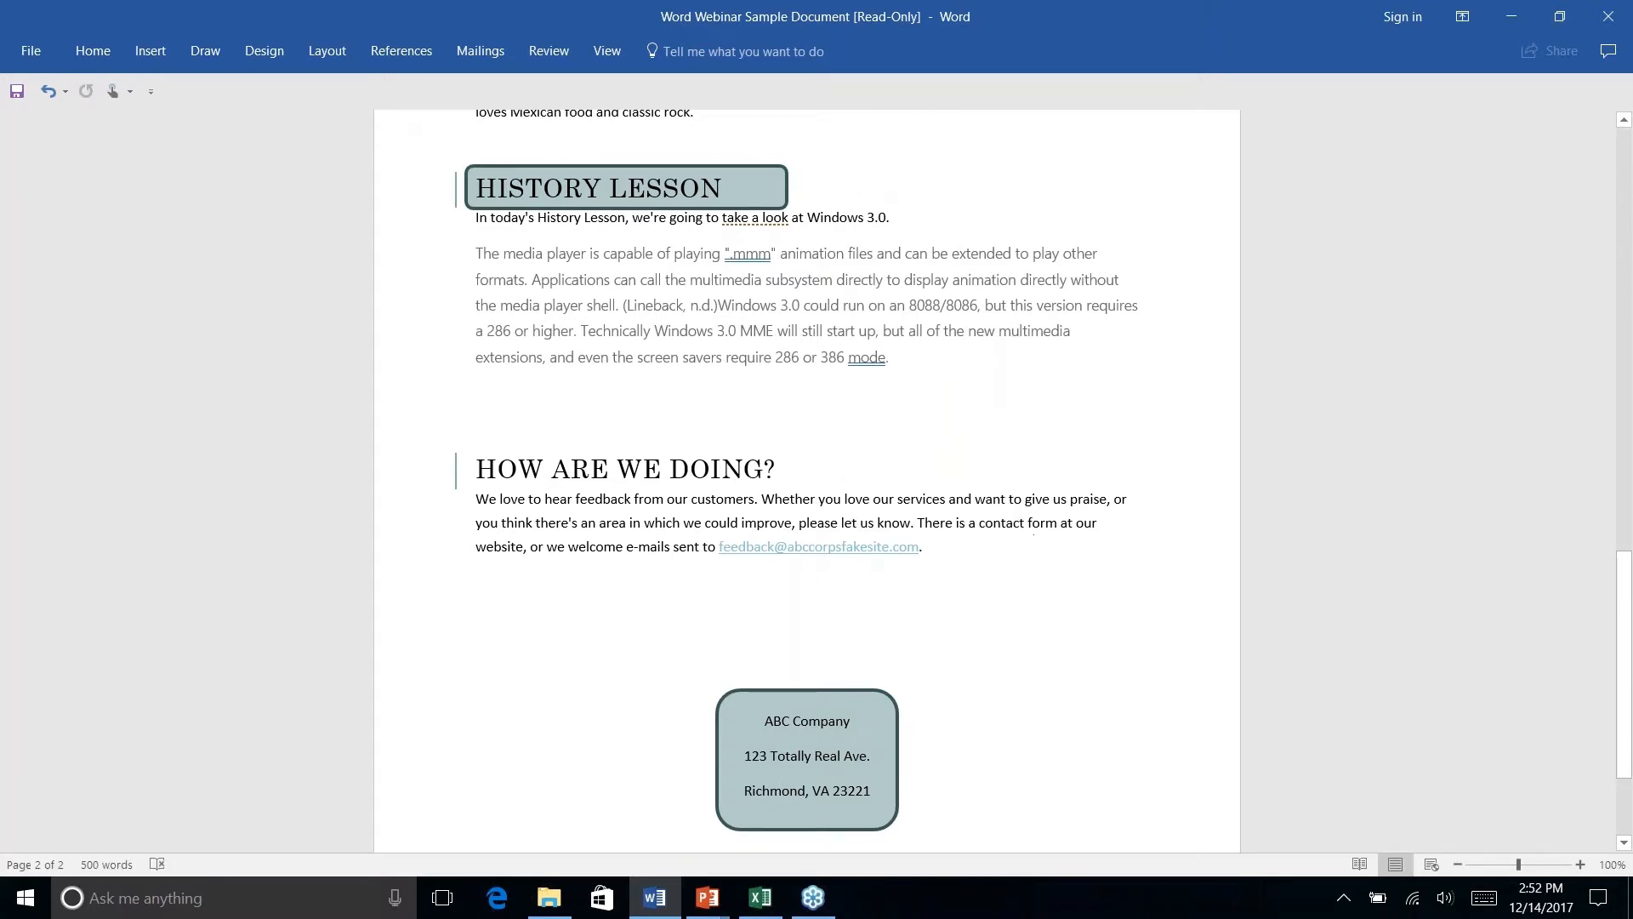
pyautogui.click(94, 51)
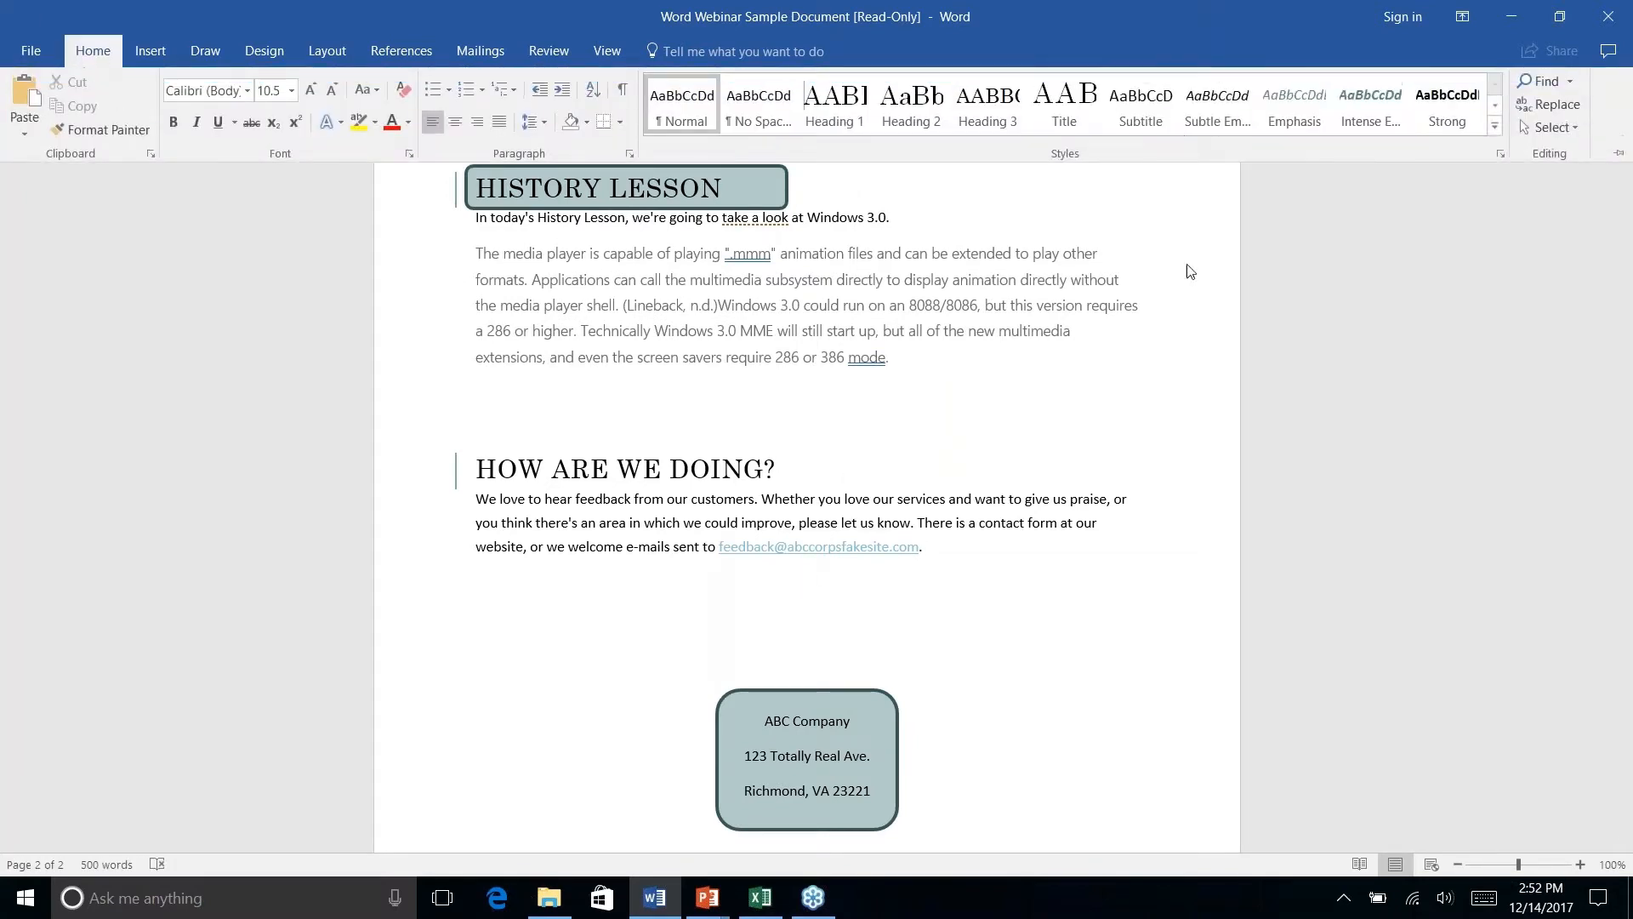
pyautogui.rightClick(920, 554)
pyautogui.press('Escape')
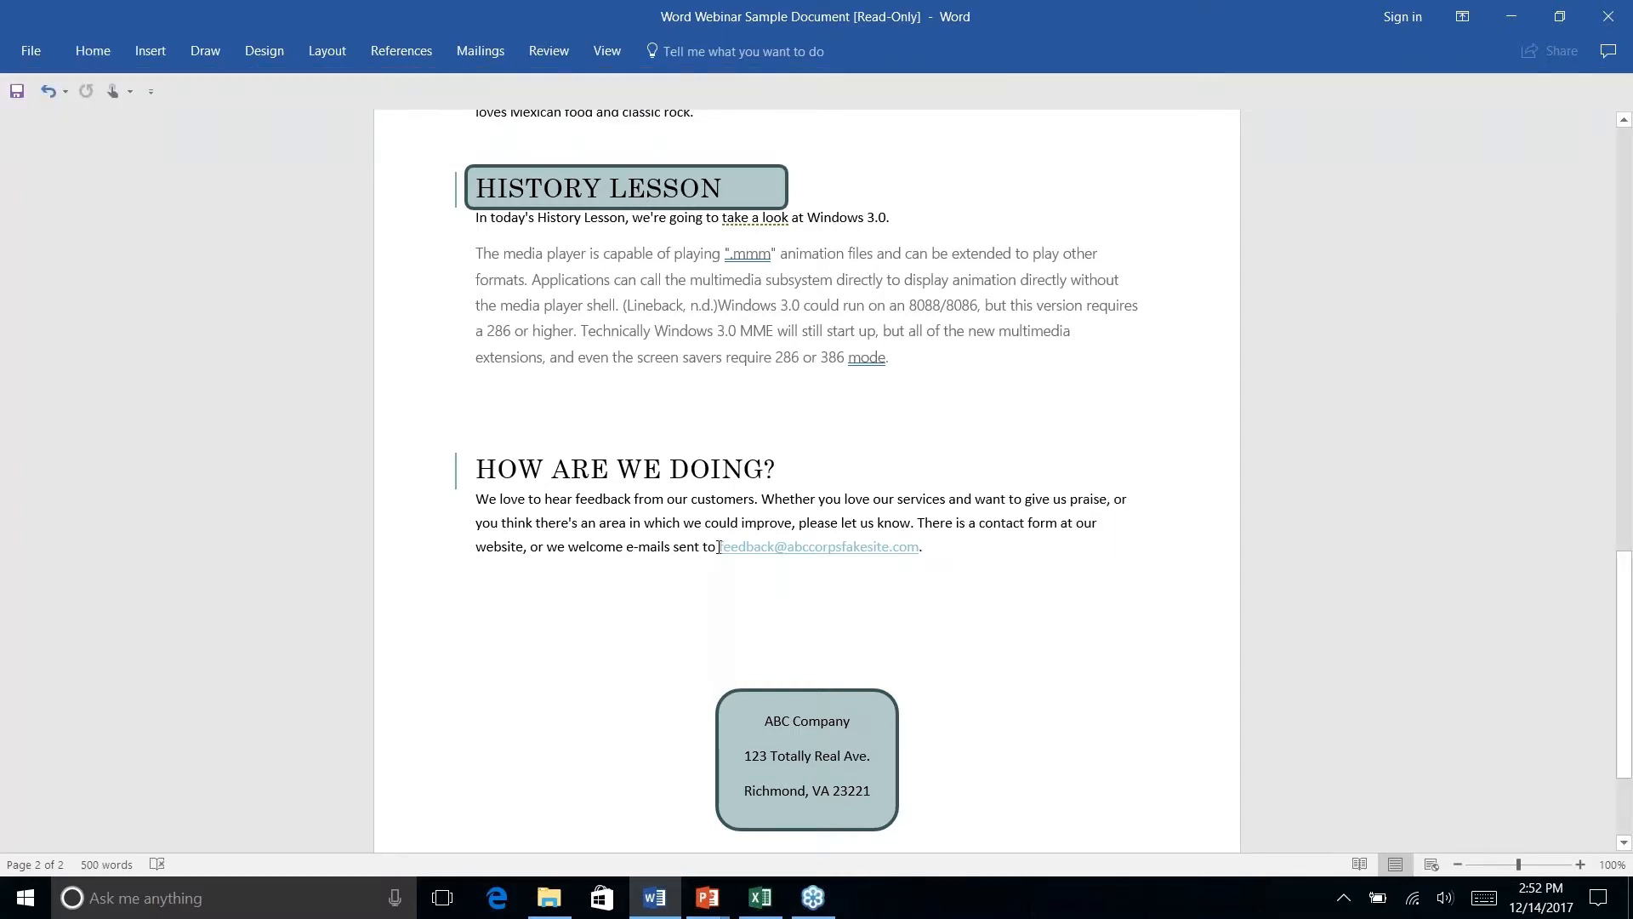
pyautogui.moveTo(719, 546); pyautogui.dragTo(935, 549)
pyautogui.click(995, 573)
pyautogui.moveTo(704, 548); pyautogui.dragTo(929, 550)
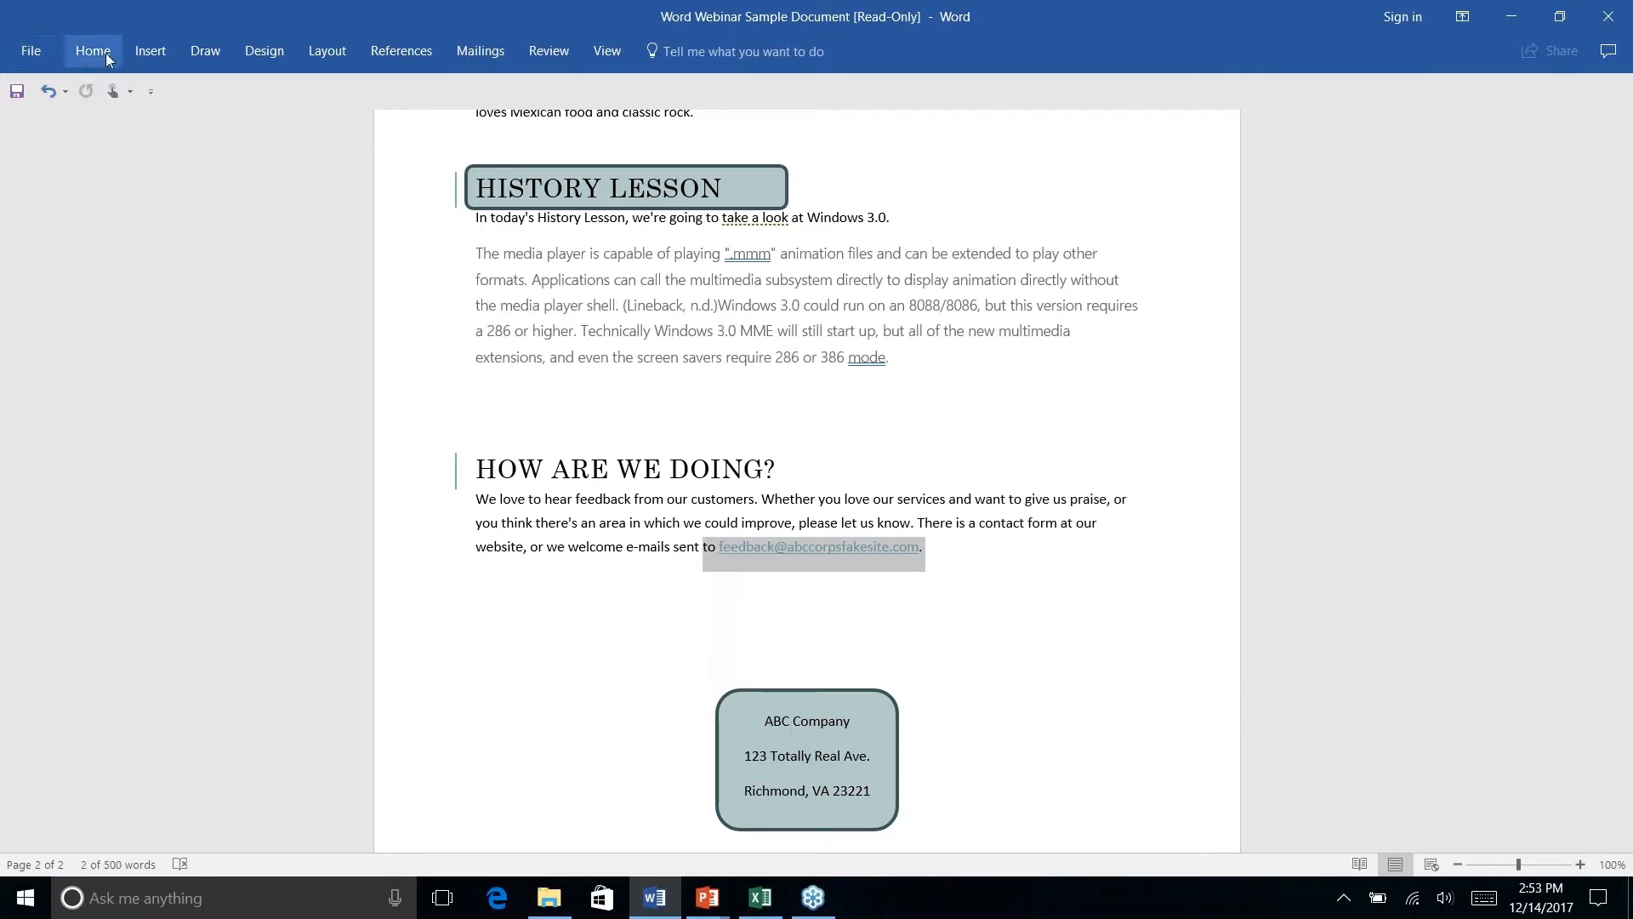
pyautogui.click(95, 53)
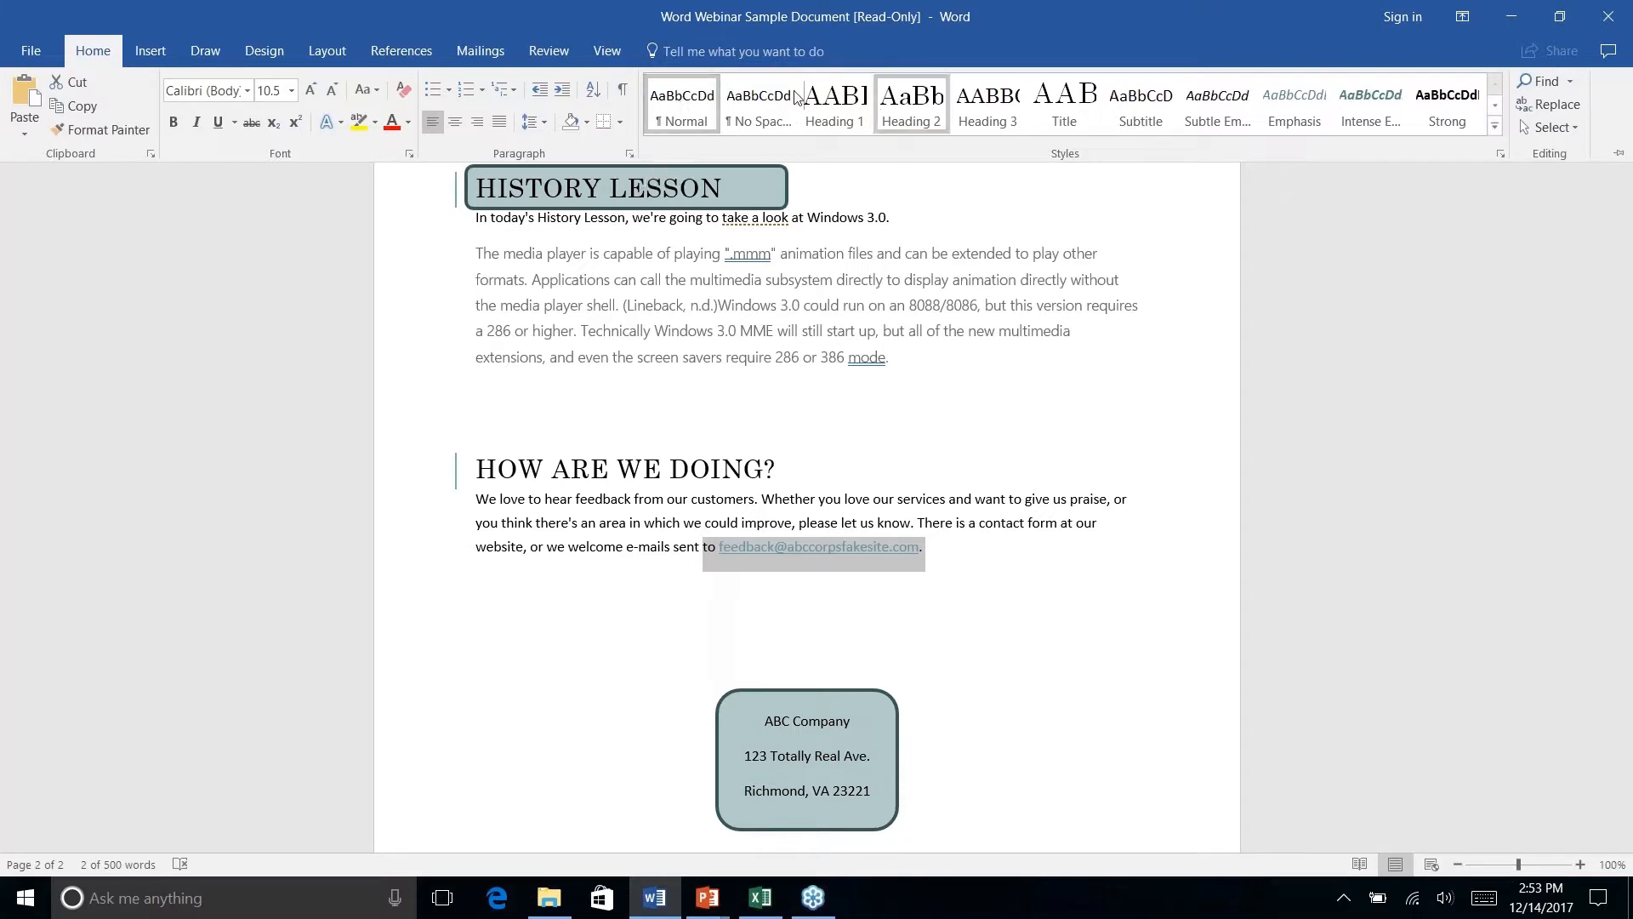
pyautogui.click(689, 103)
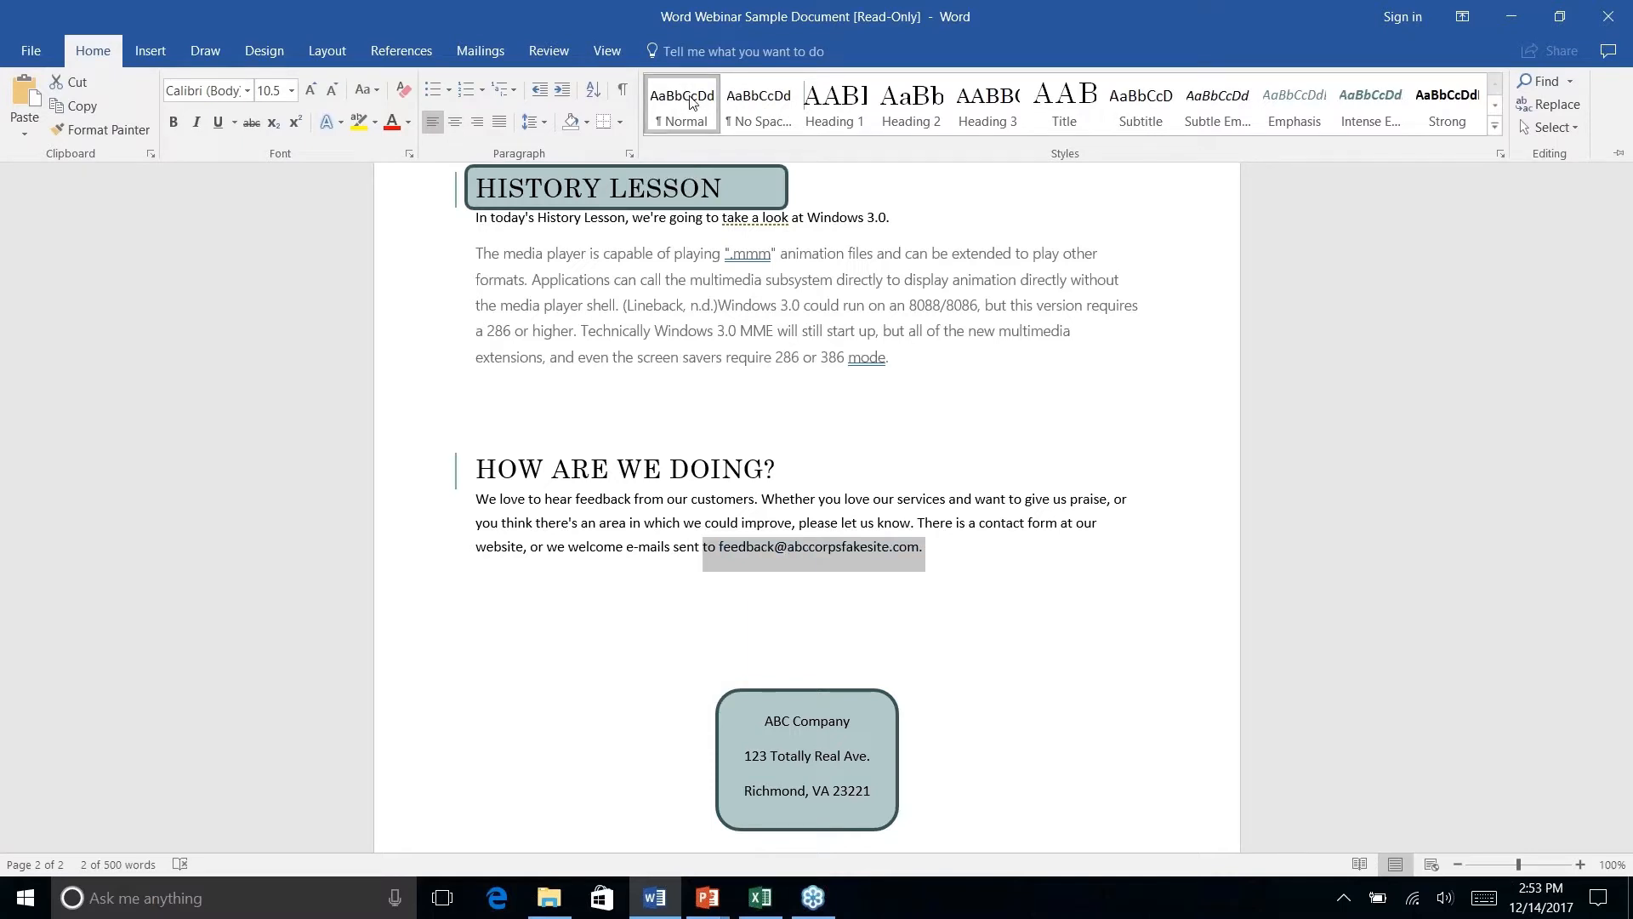
pyautogui.rightClick(948, 547)
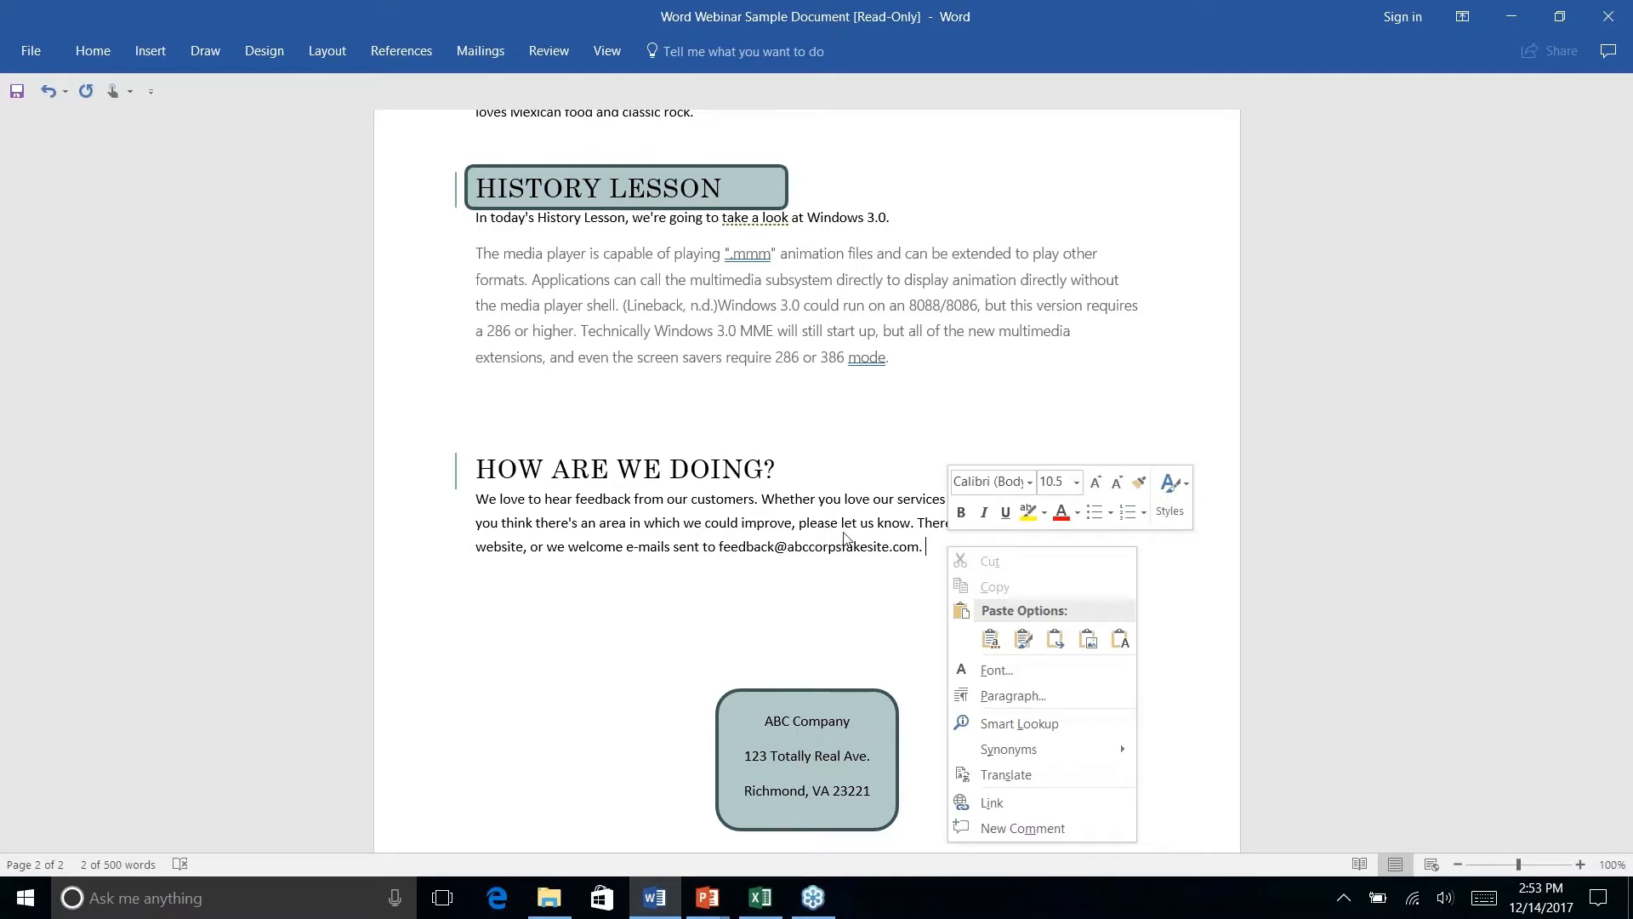
pyautogui.press('Escape')
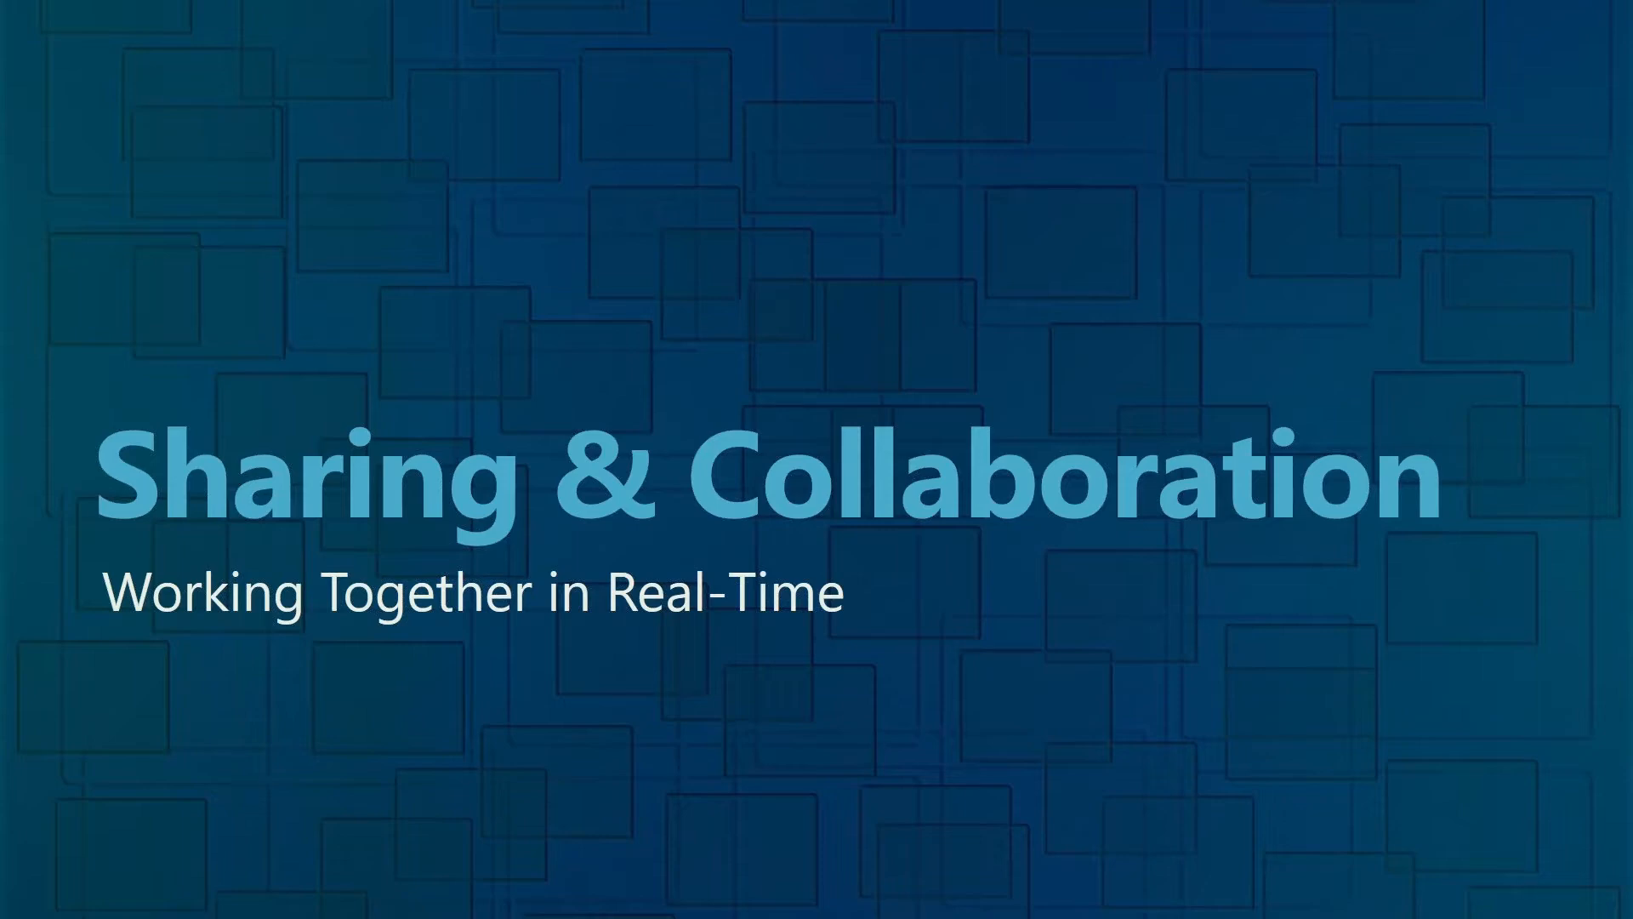
pyautogui.hotkey('alt', 'Tab')
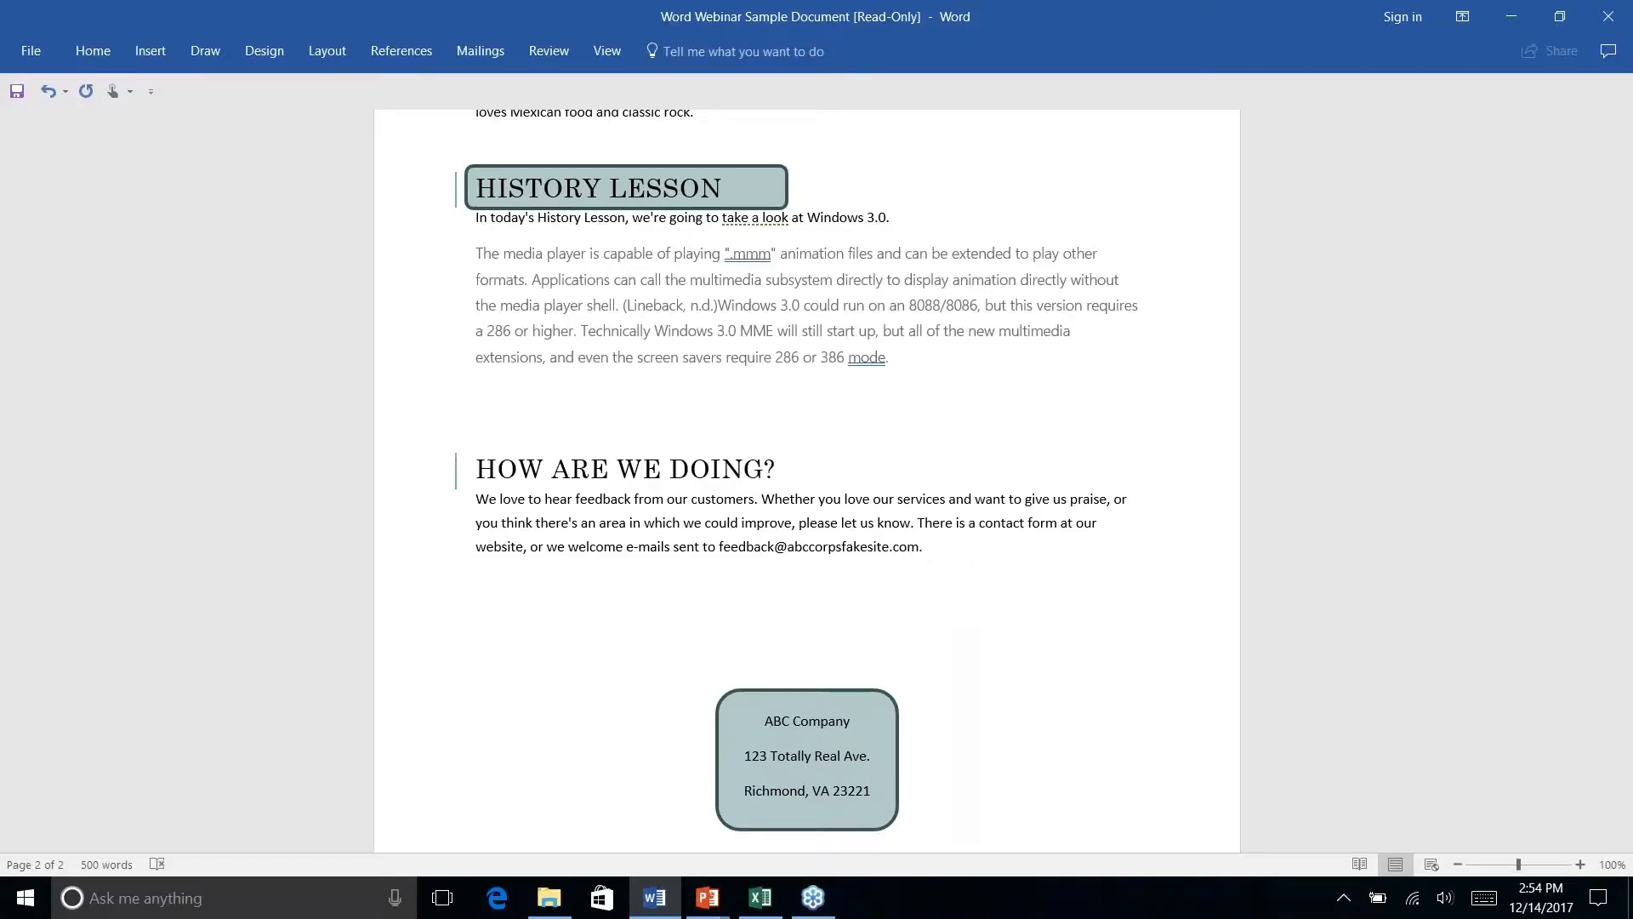
# - Open the Save As dialog for the newsletter to review the save locations, and close it without saving
pyautogui.scroll(-1, 806, 476)
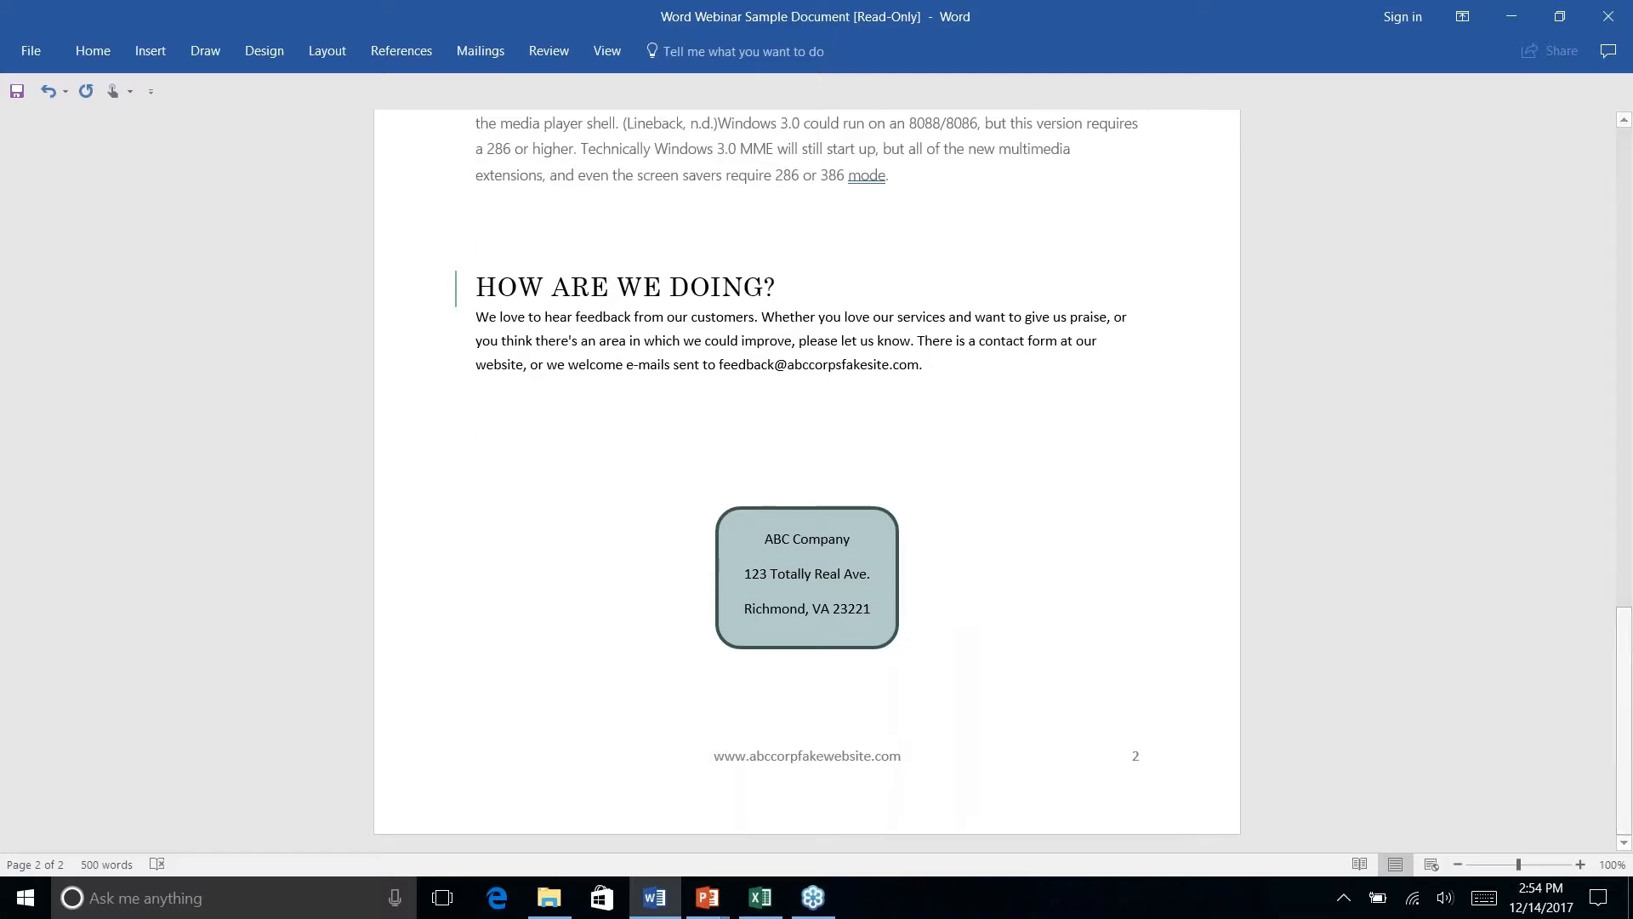
pyautogui.click(34, 50)
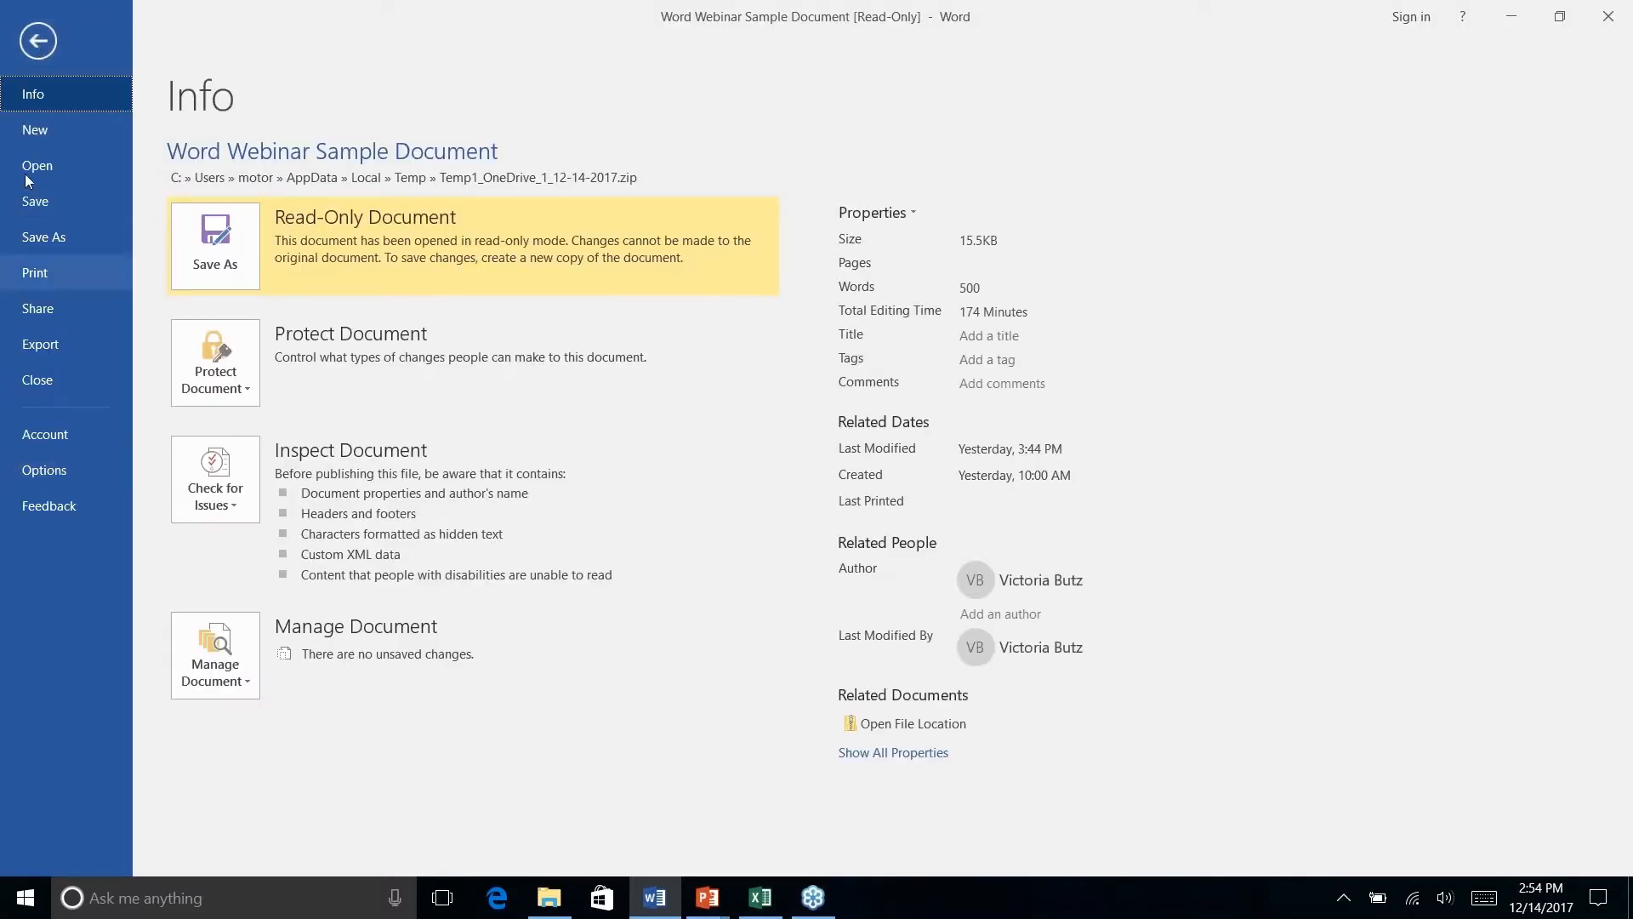
pyautogui.click(34, 50)
pyautogui.click(34, 51)
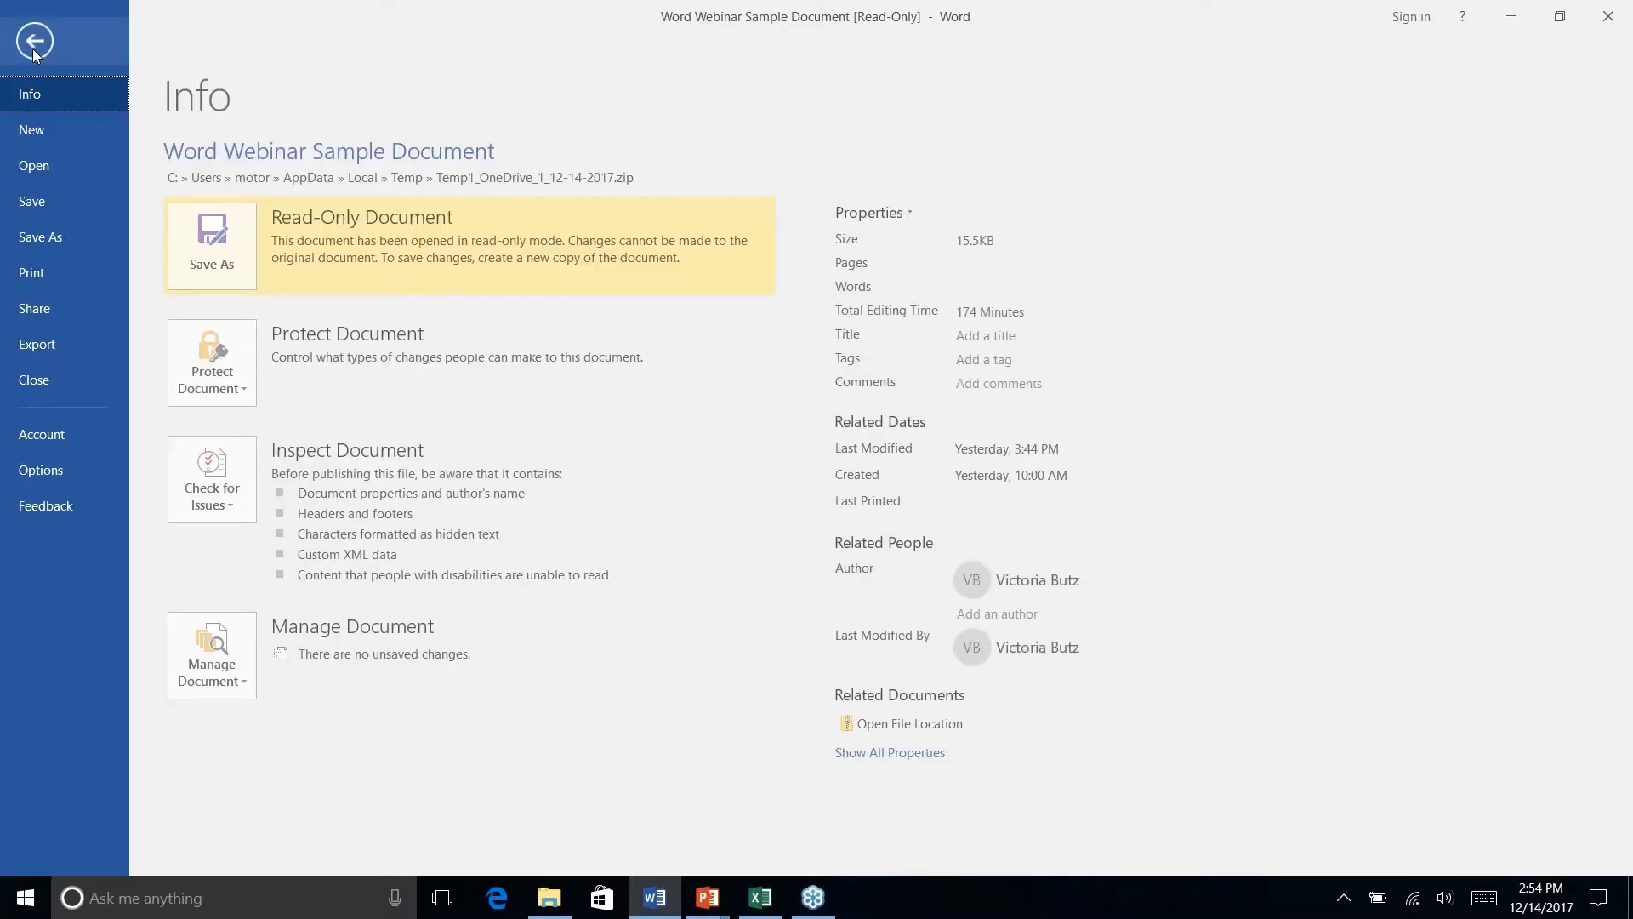
pyautogui.click(40, 202)
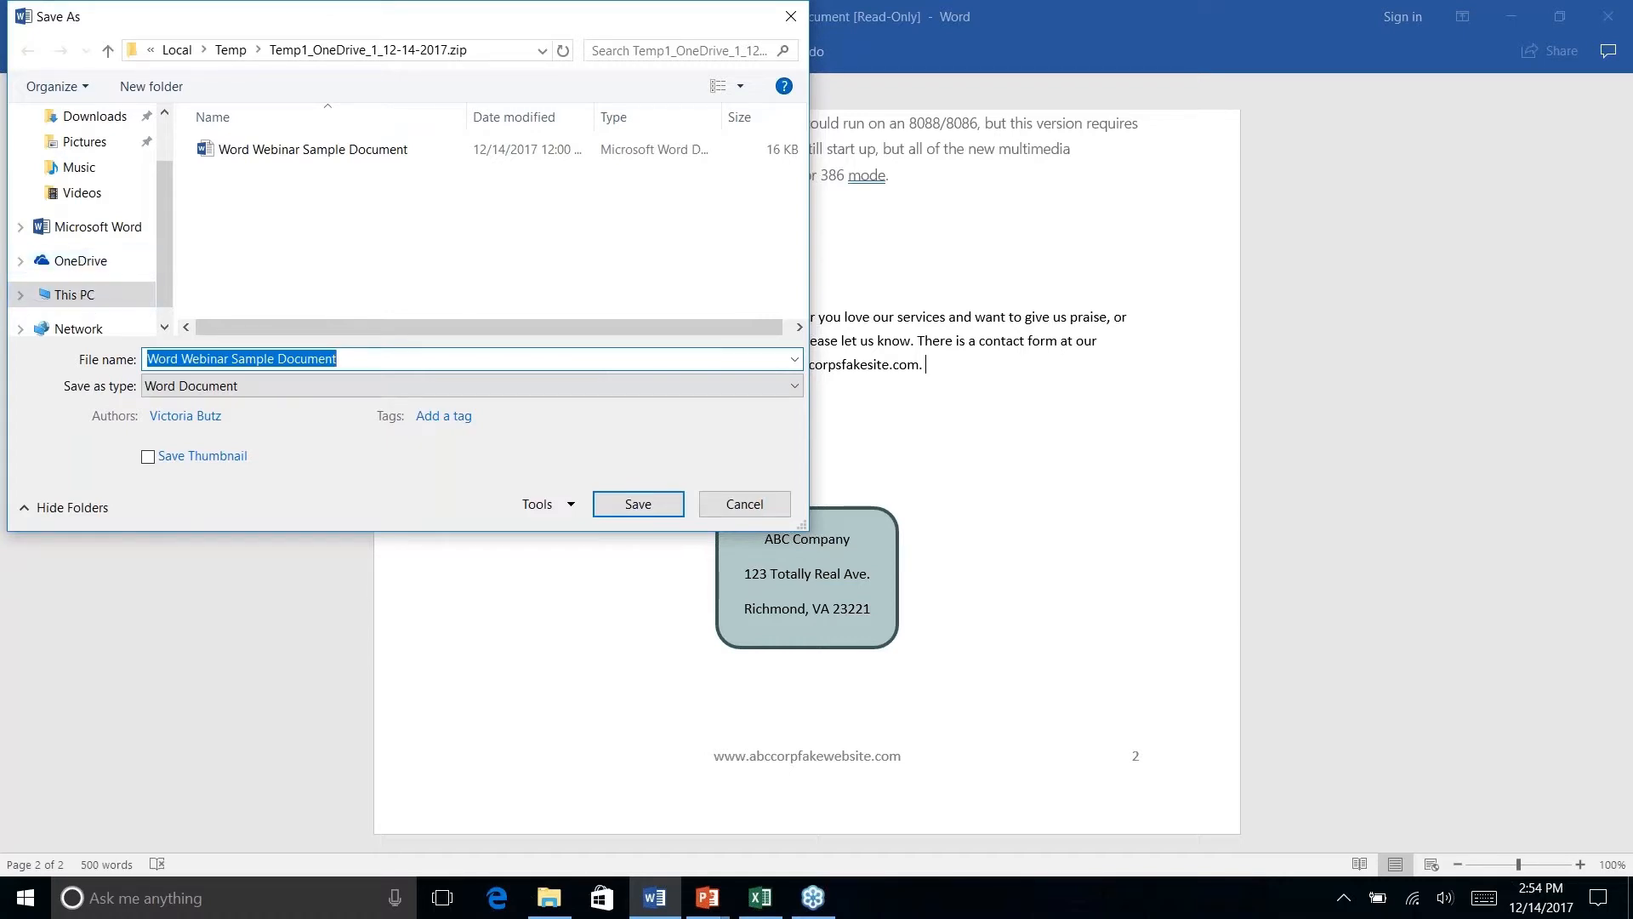
pyautogui.click(744, 503)
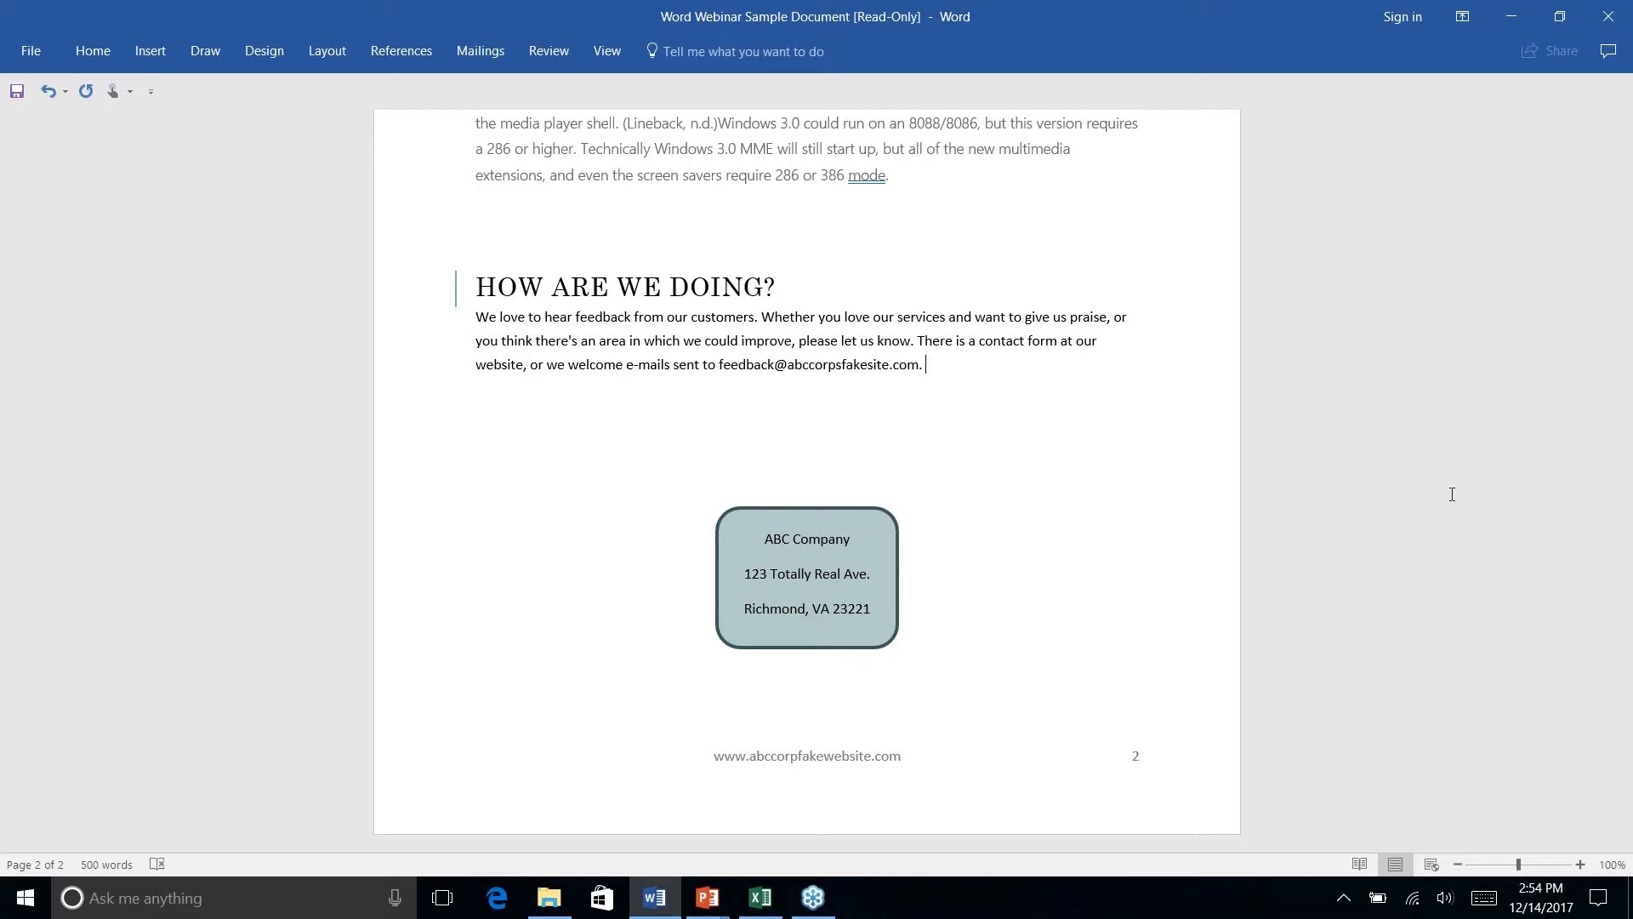
pyautogui.scroll(5, 1452, 494)
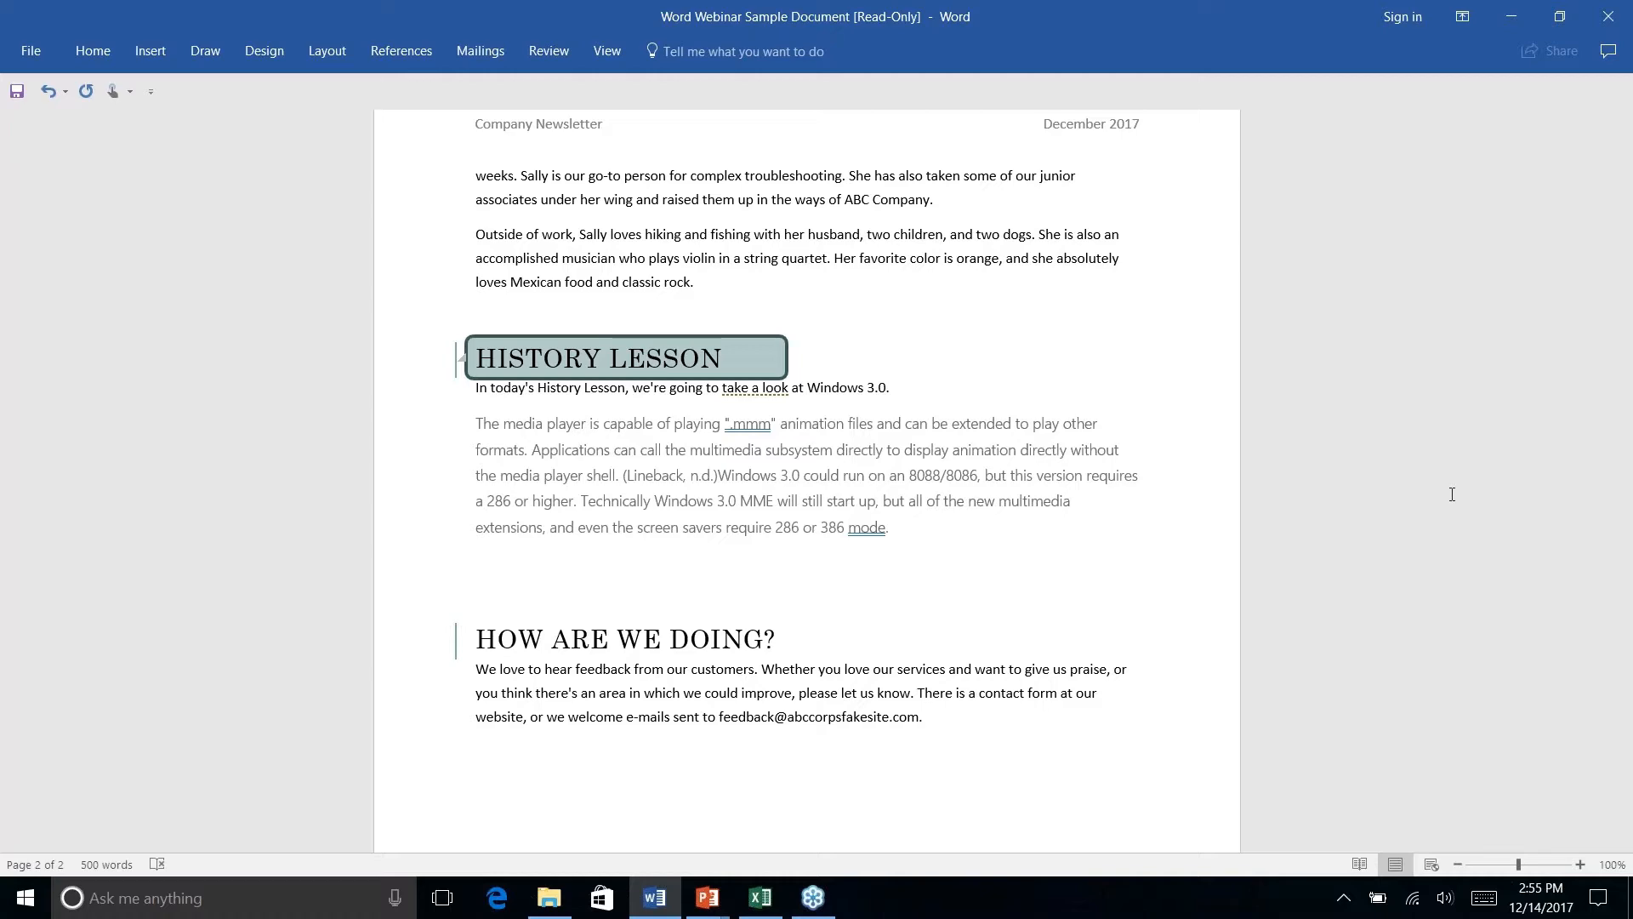
pyautogui.hotkey('alt', 'Tab')
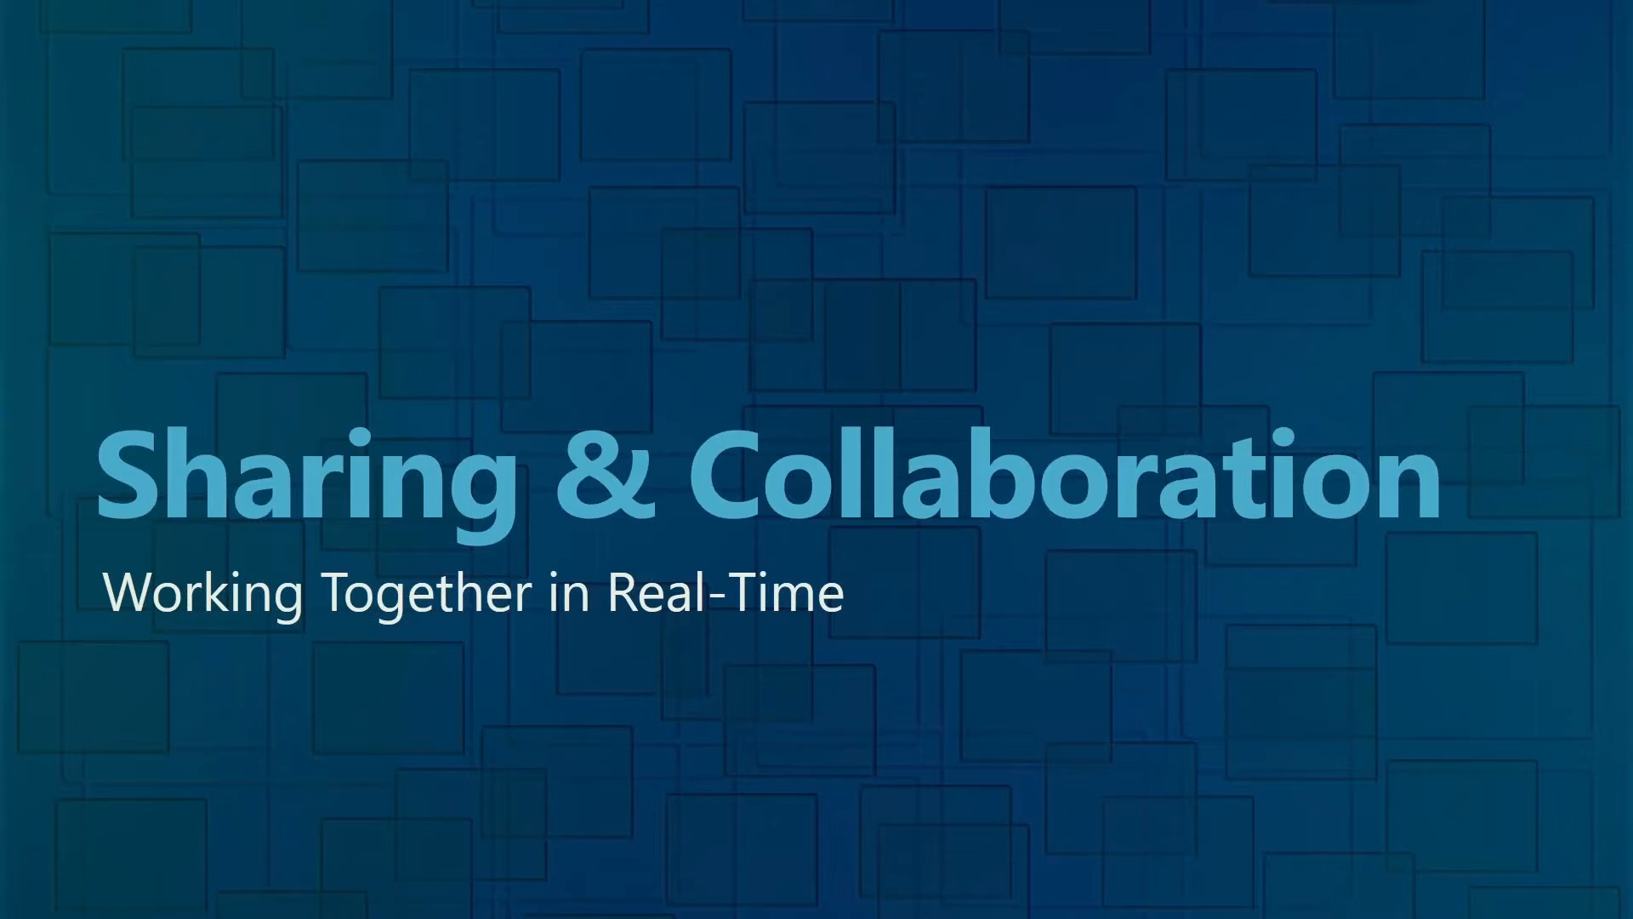
pyautogui.press('Right')
pyautogui.hotkey('alt', 'Tab')
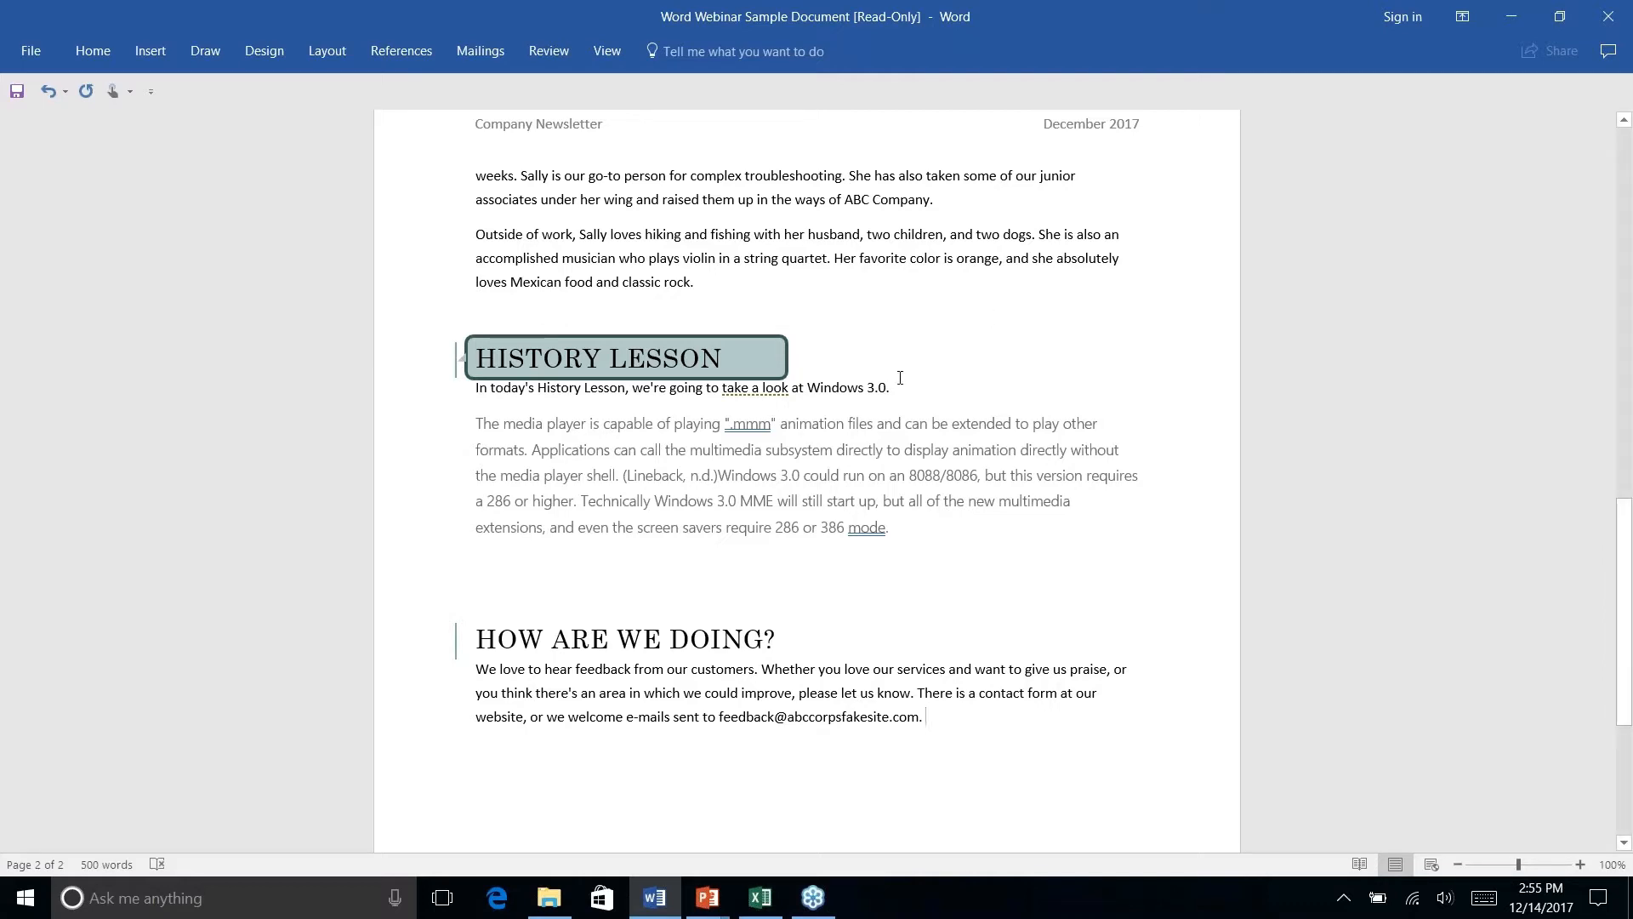
# - Look through the newsletter's first page, from the title and Contents to the start of Employee Spotlight
pyautogui.scroll(15, 900, 377)
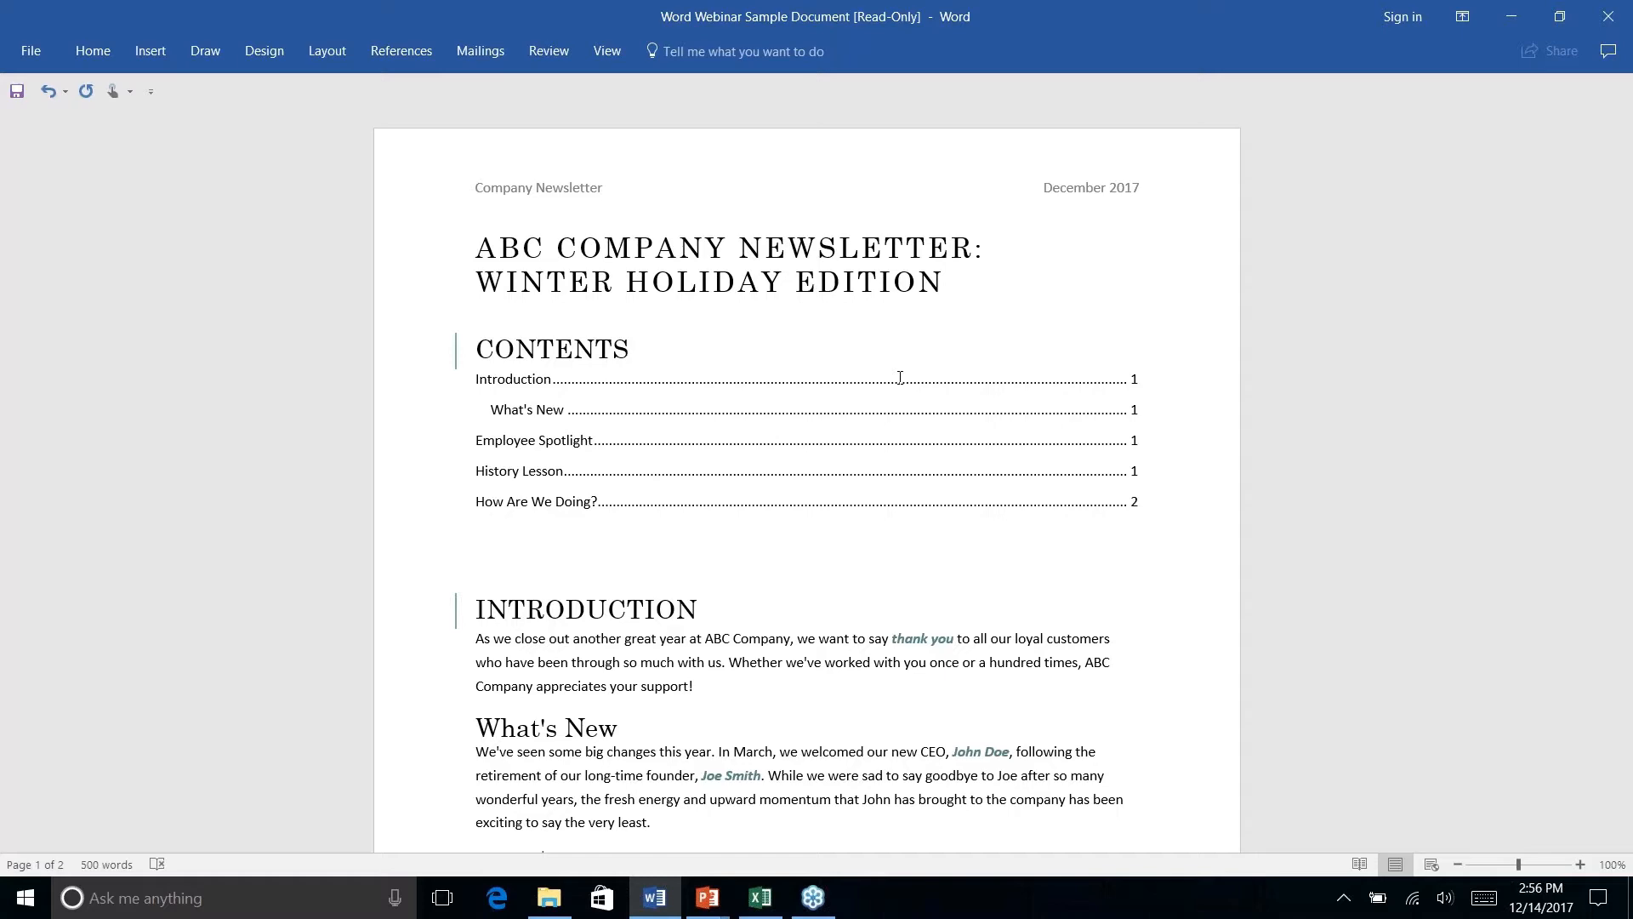
pyautogui.scroll(-10, 900, 377)
pyautogui.scroll(8, 900, 377)
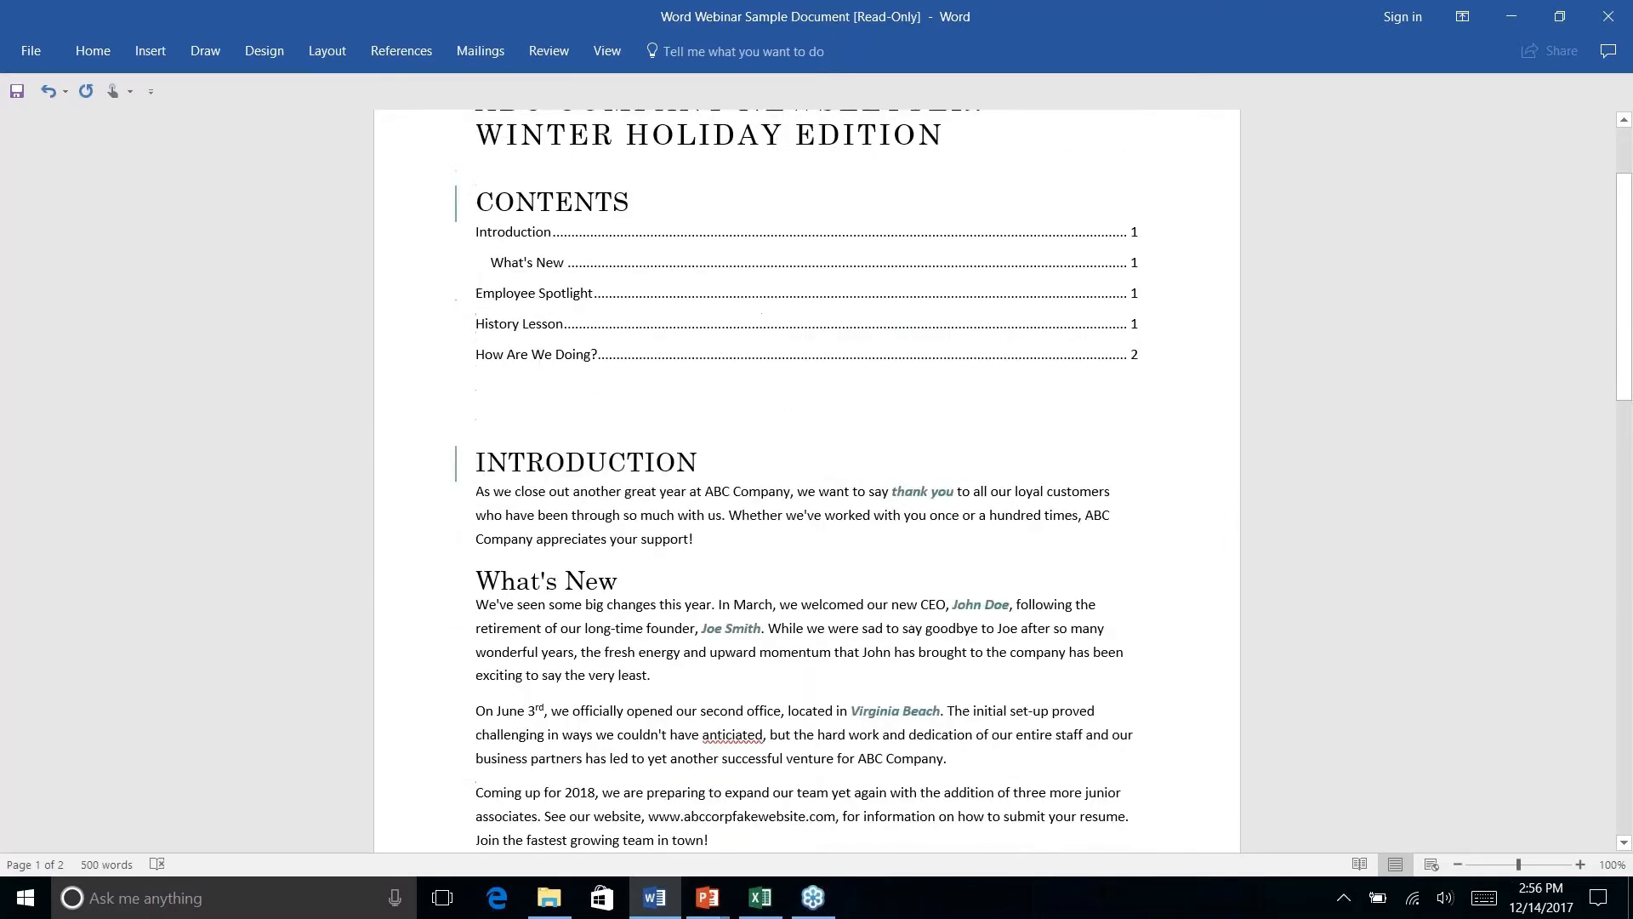
pyautogui.scroll(1, 806, 481)
pyautogui.scroll(-2, 807, 480)
pyautogui.scroll(-3, 807, 481)
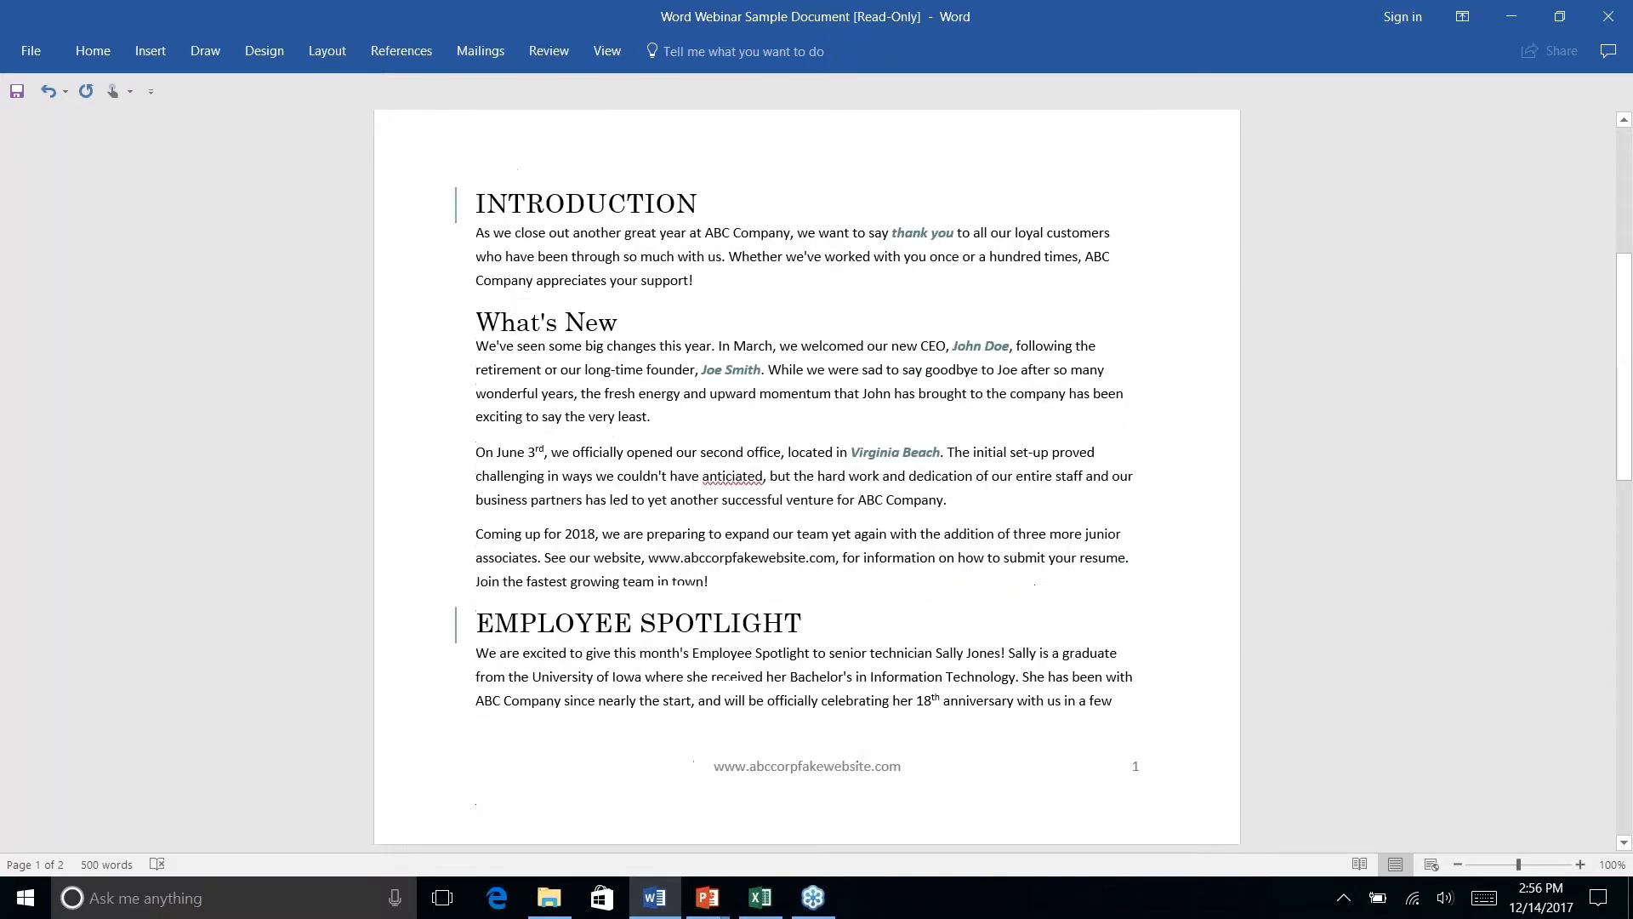
pyautogui.scroll(-3, 807, 481)
pyautogui.scroll(8, 807, 480)
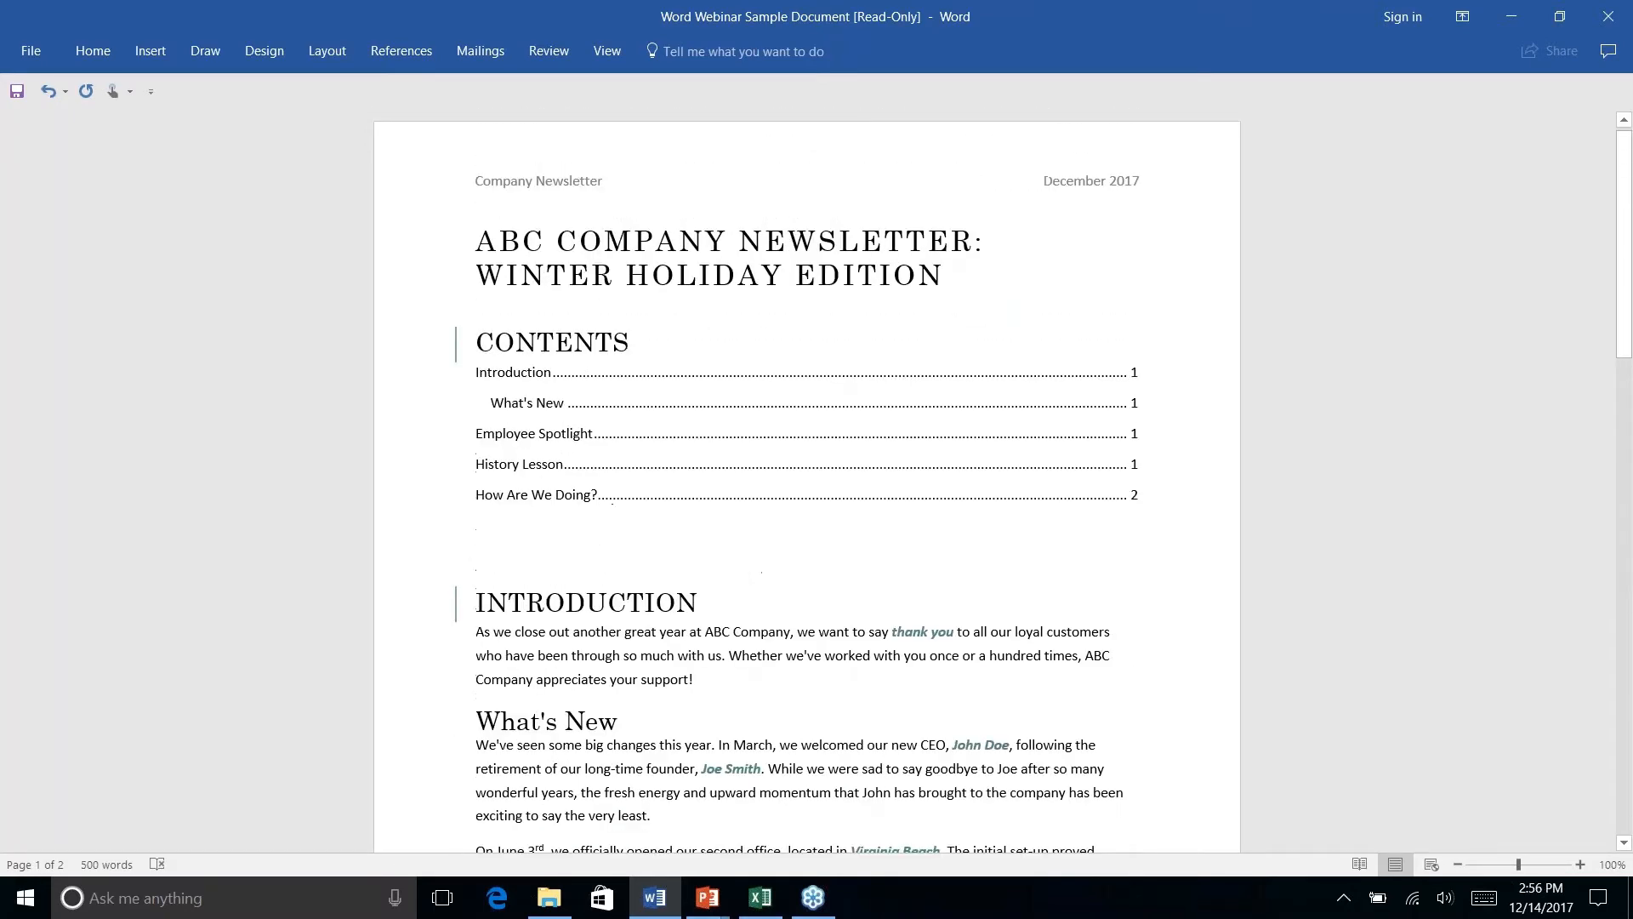
pyautogui.scroll(-5, 900, 379)
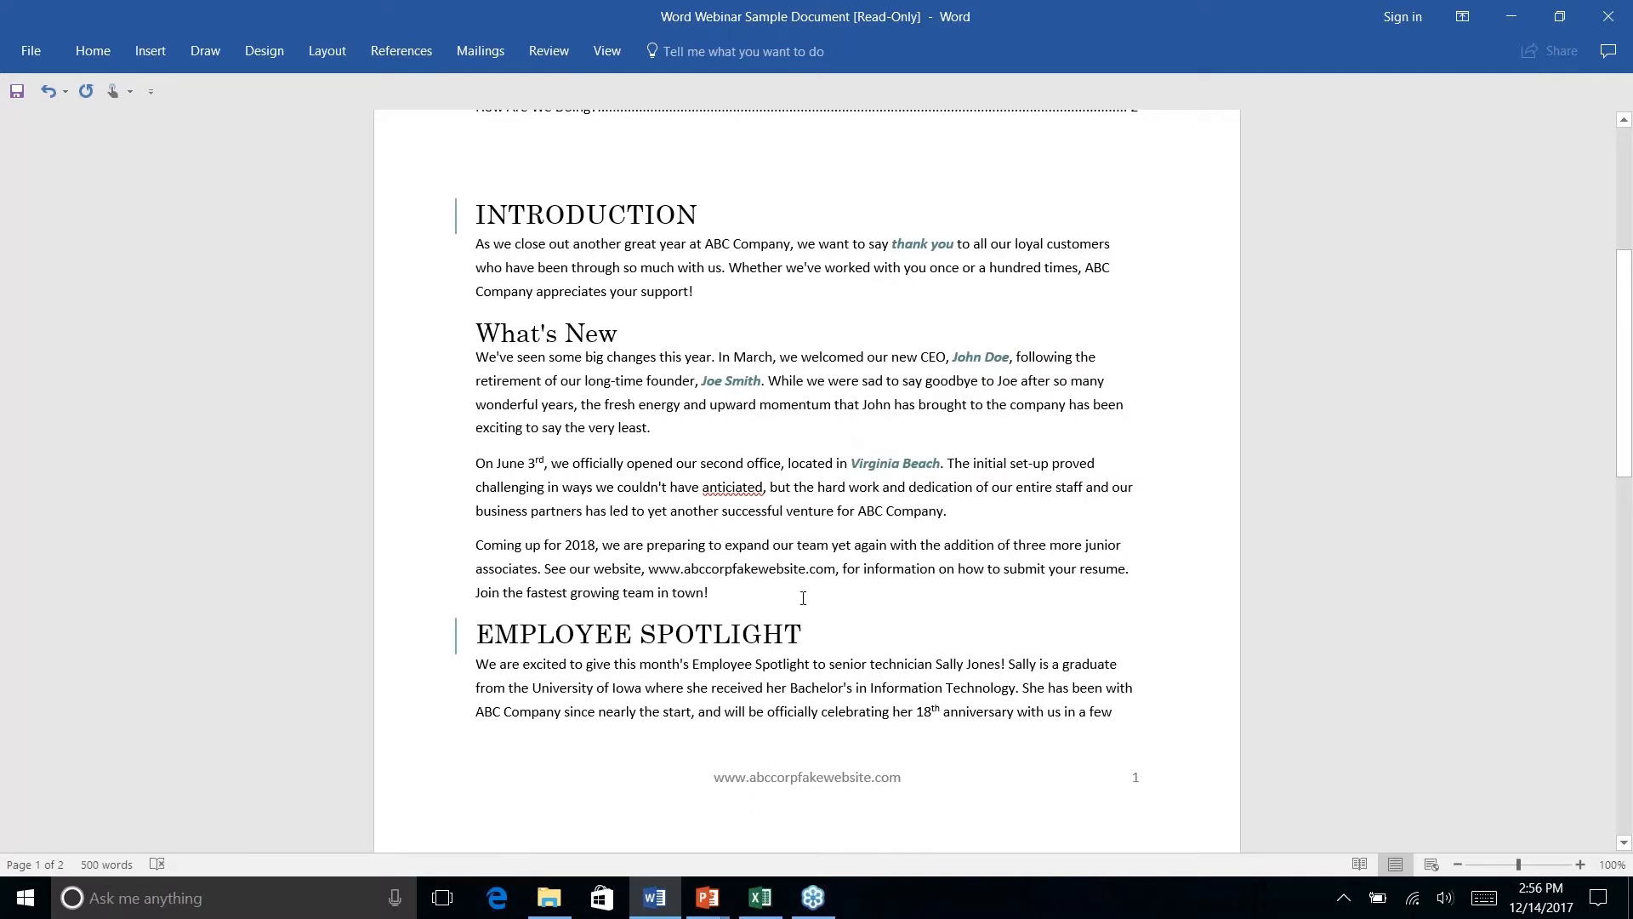
# - Insert a Next Page section break after "Join the fastest growing team in town!", just before the Employee Spotlight heading
pyautogui.click(746, 591)
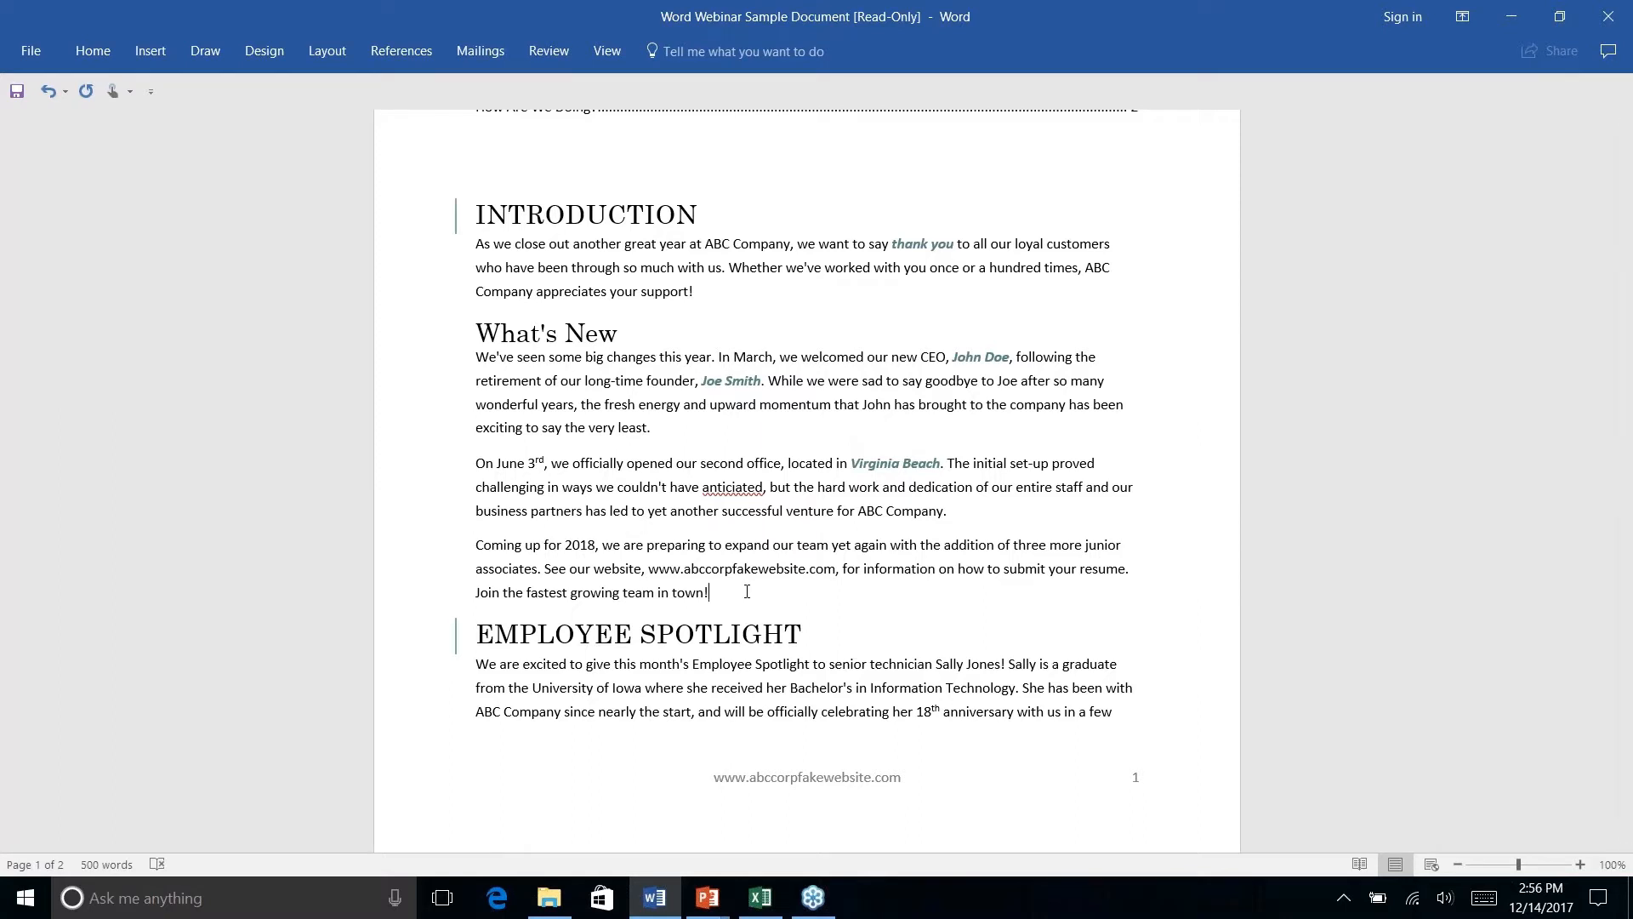
pyautogui.click(151, 53)
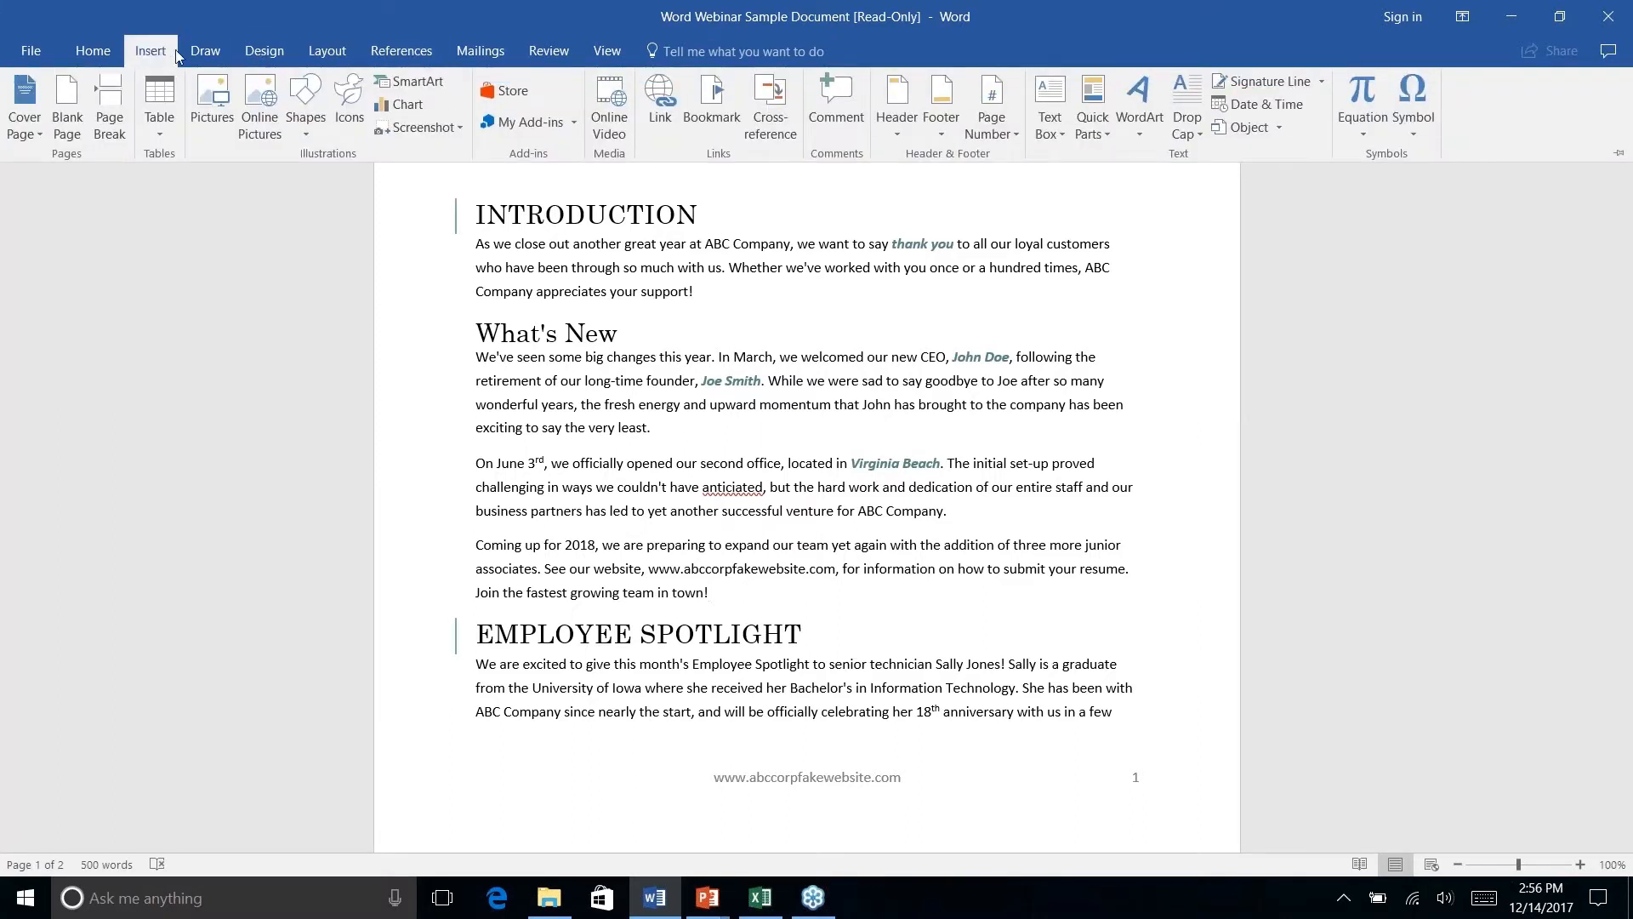
pyautogui.click(205, 53)
pyautogui.click(270, 54)
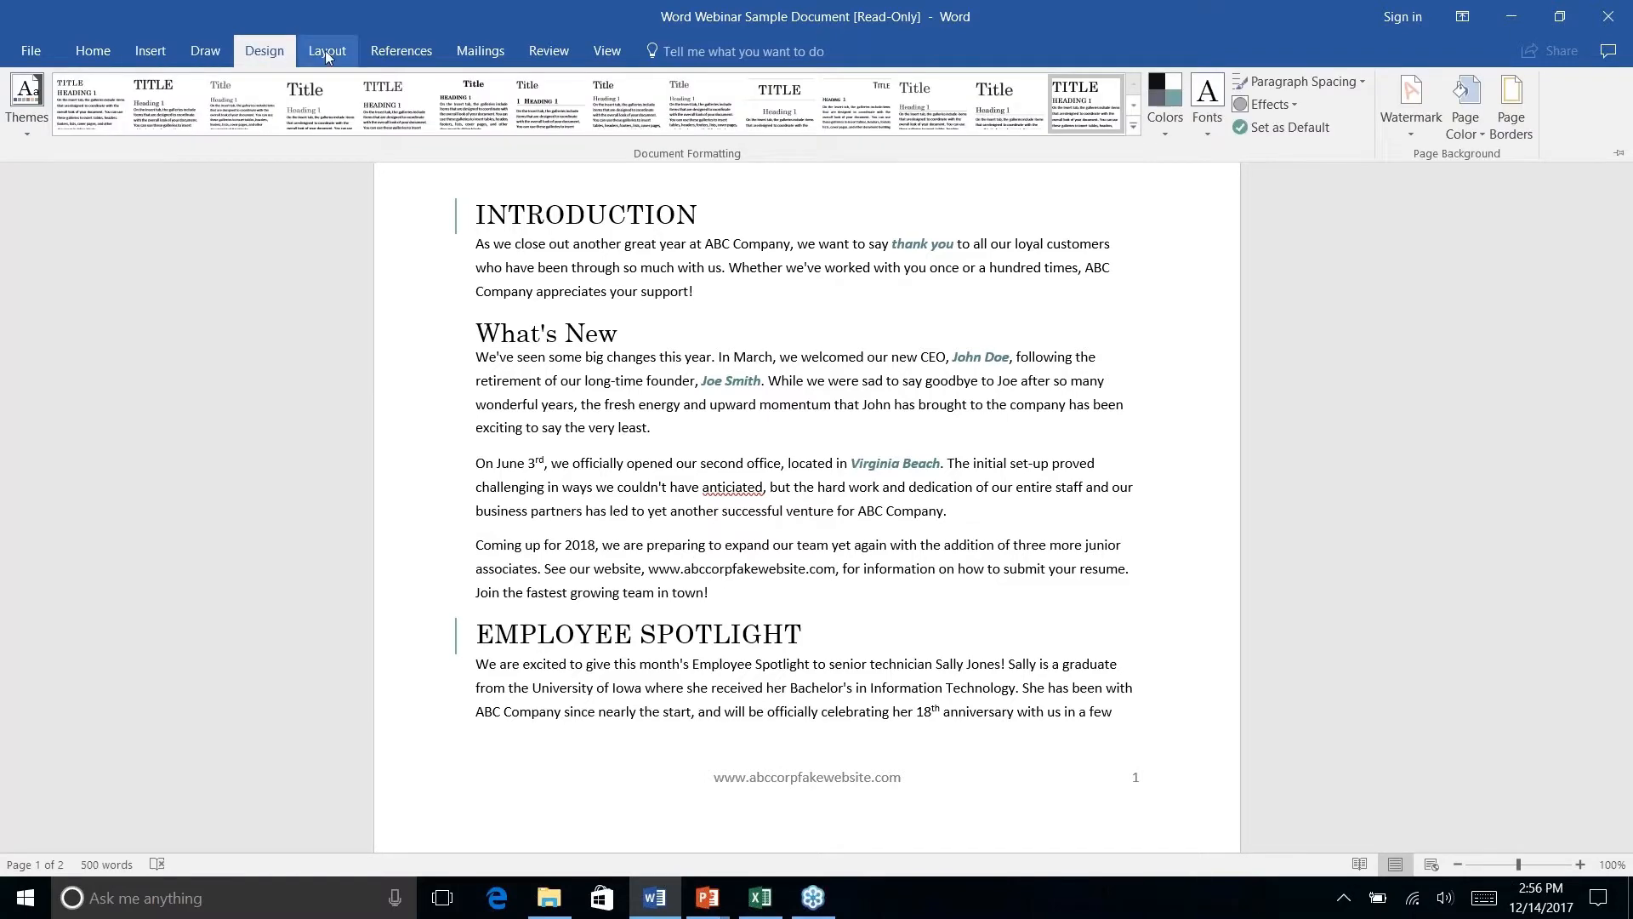
pyautogui.click(329, 55)
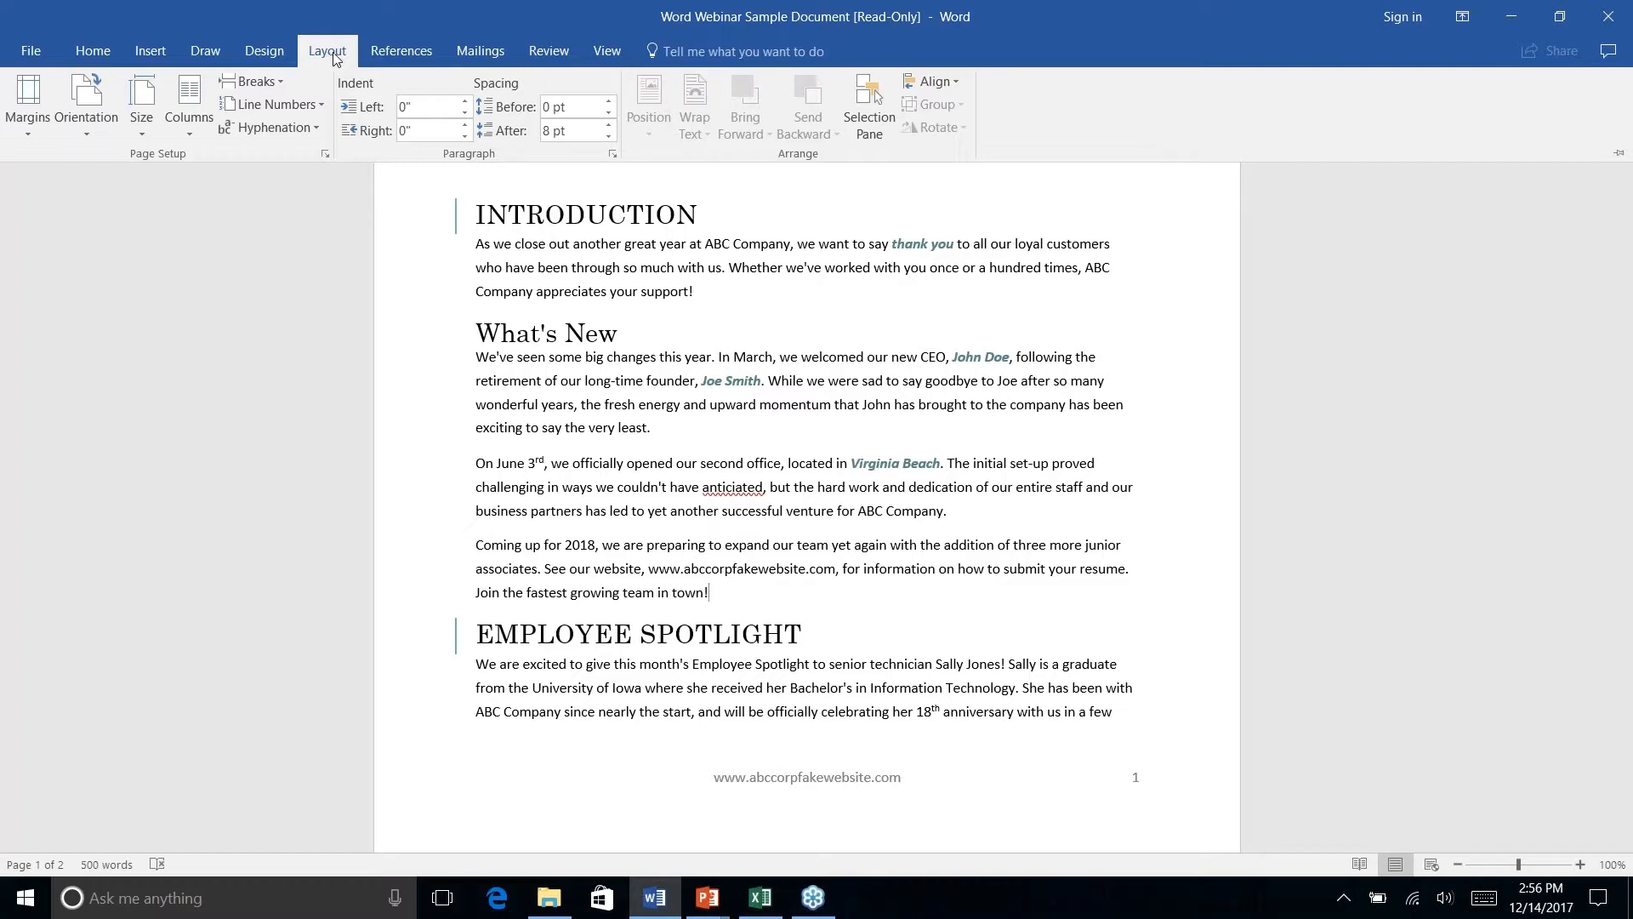
pyautogui.click(714, 594)
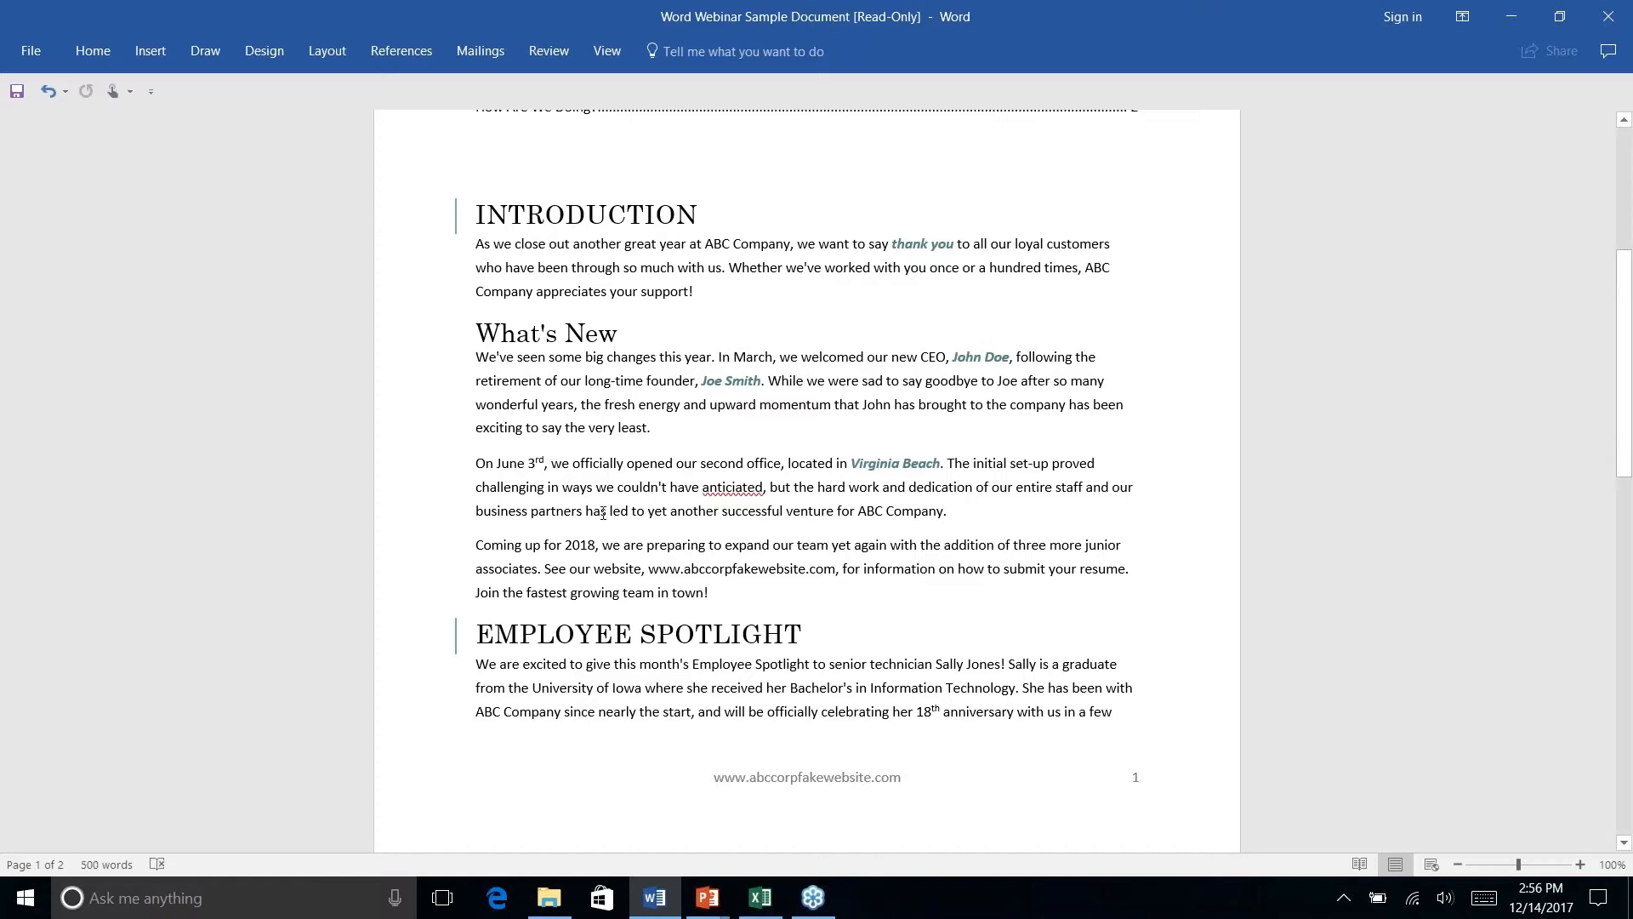
pyautogui.scroll(1, 829, 633)
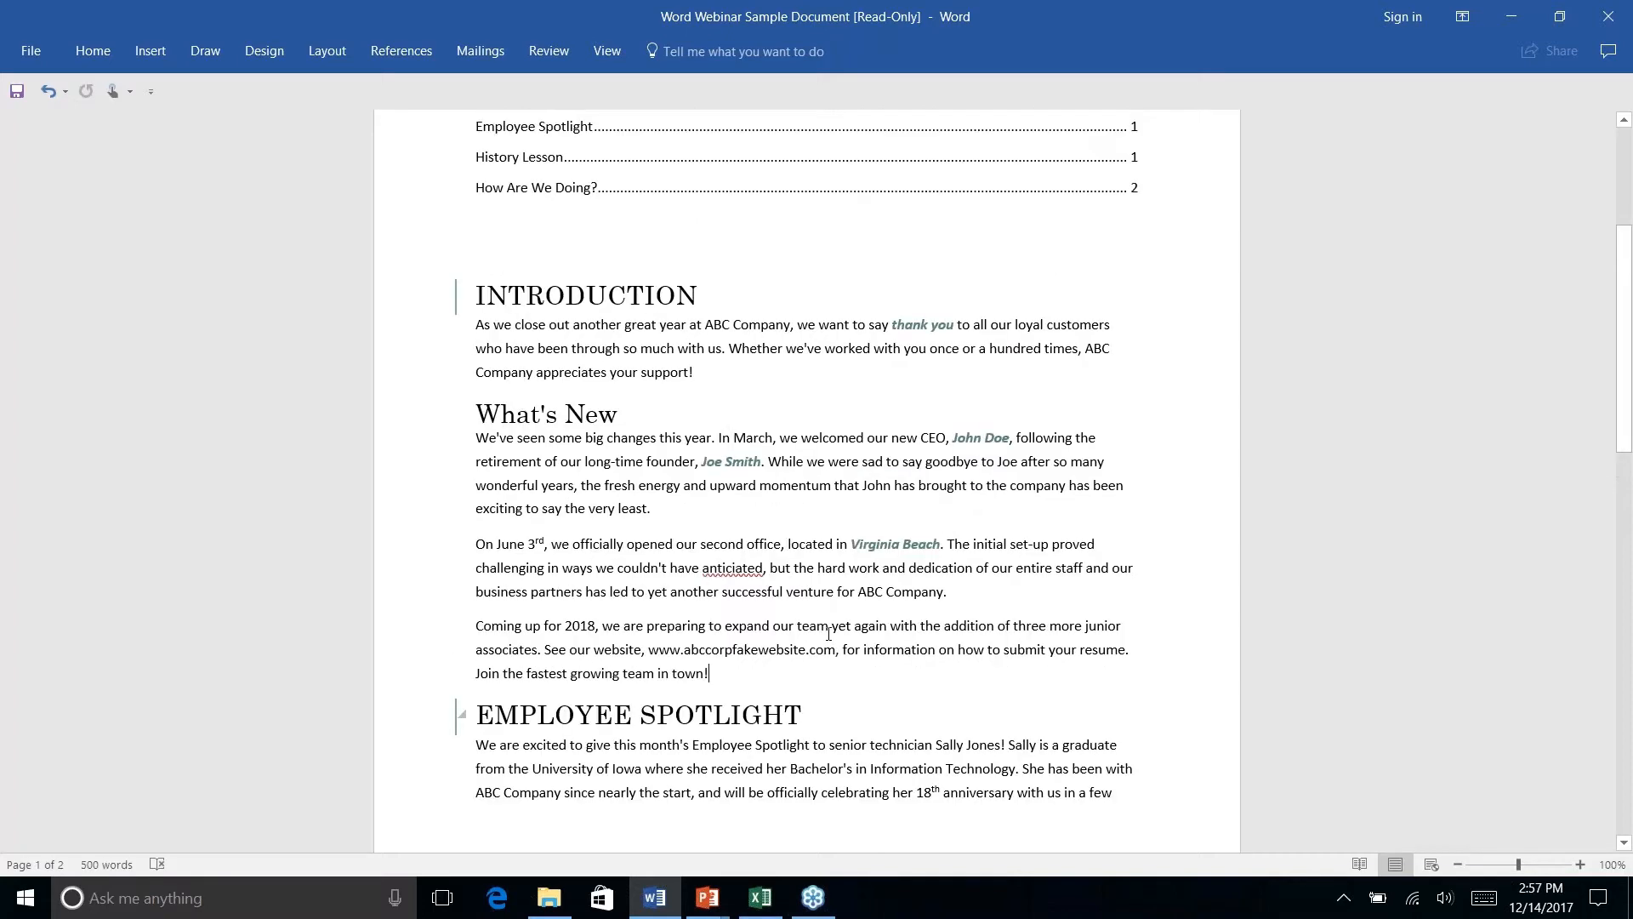
pyautogui.scroll(-3, 828, 634)
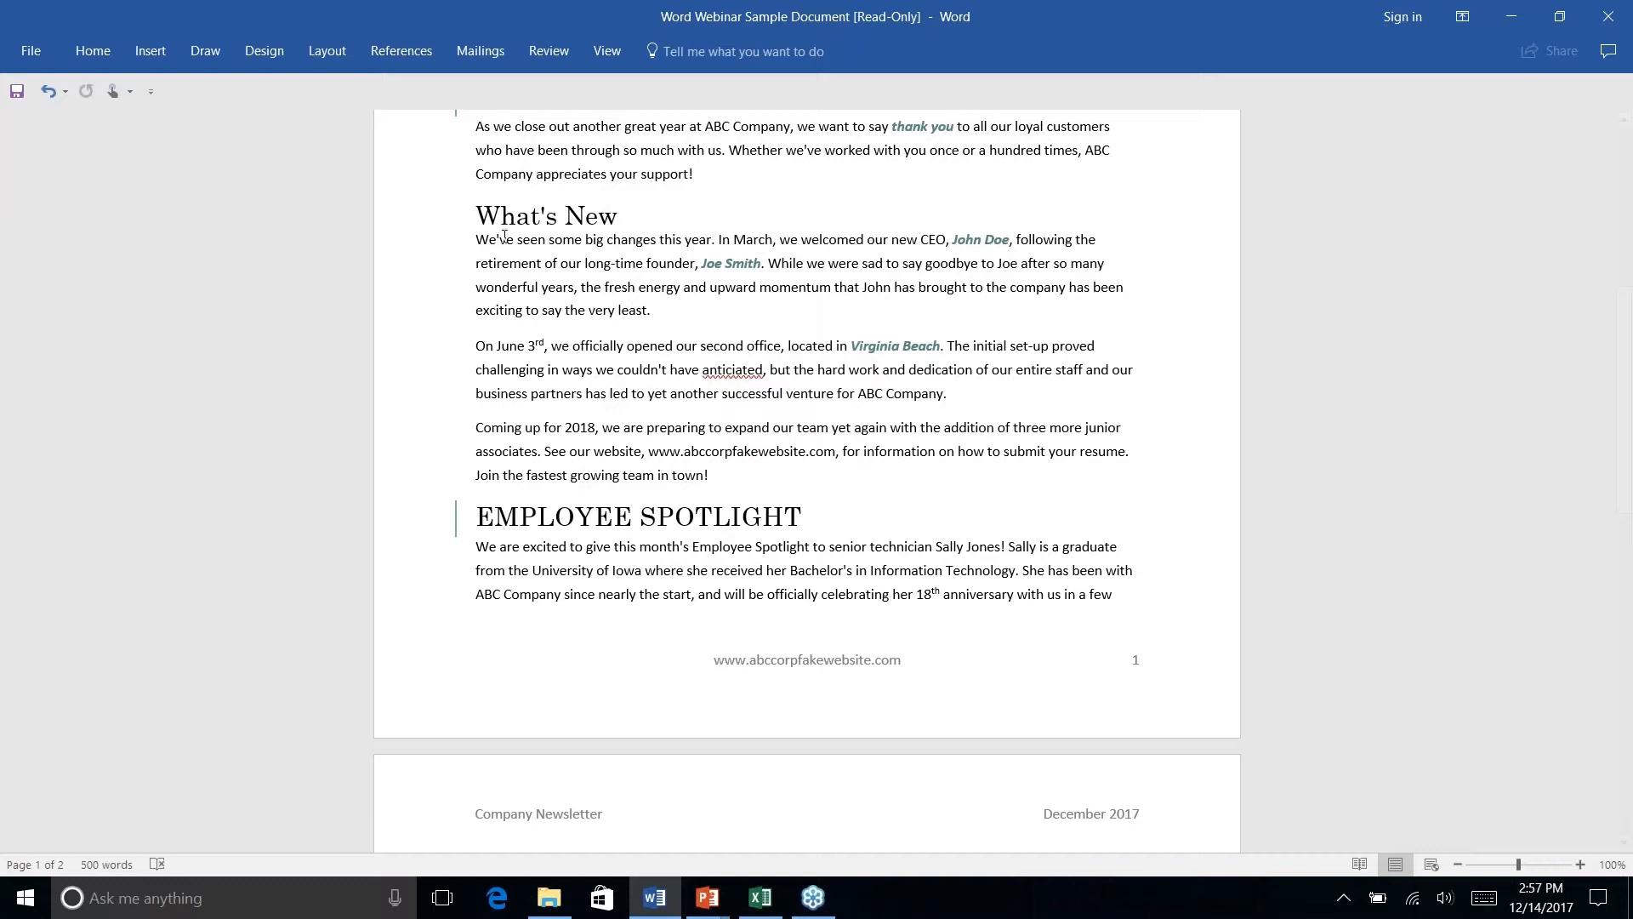
pyautogui.click(339, 54)
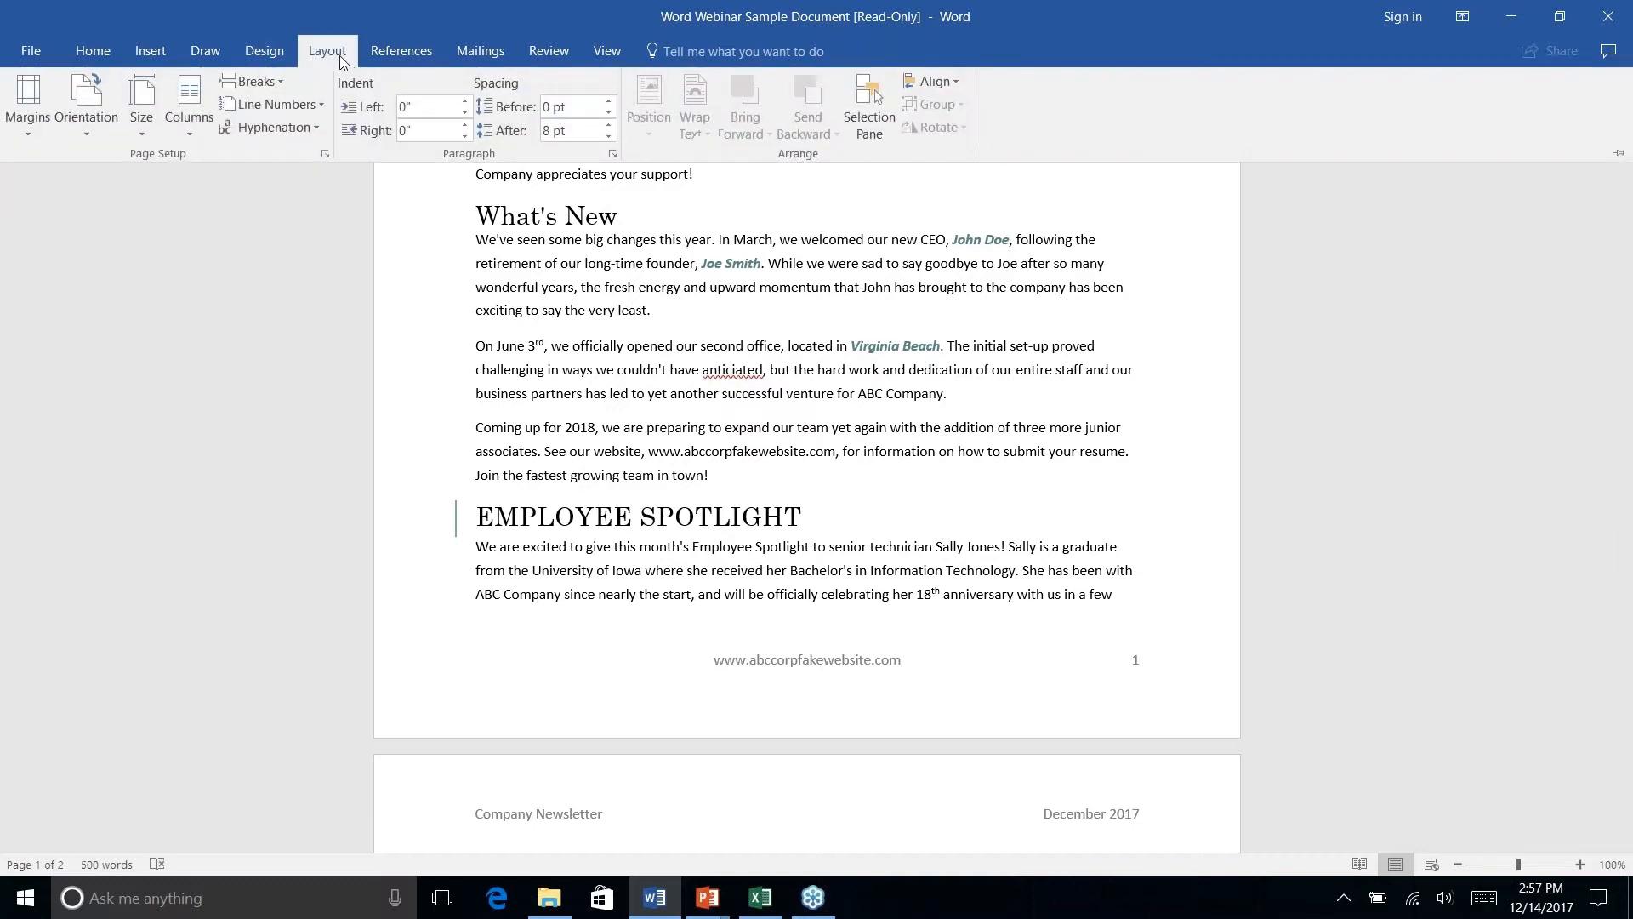
pyautogui.click(280, 82)
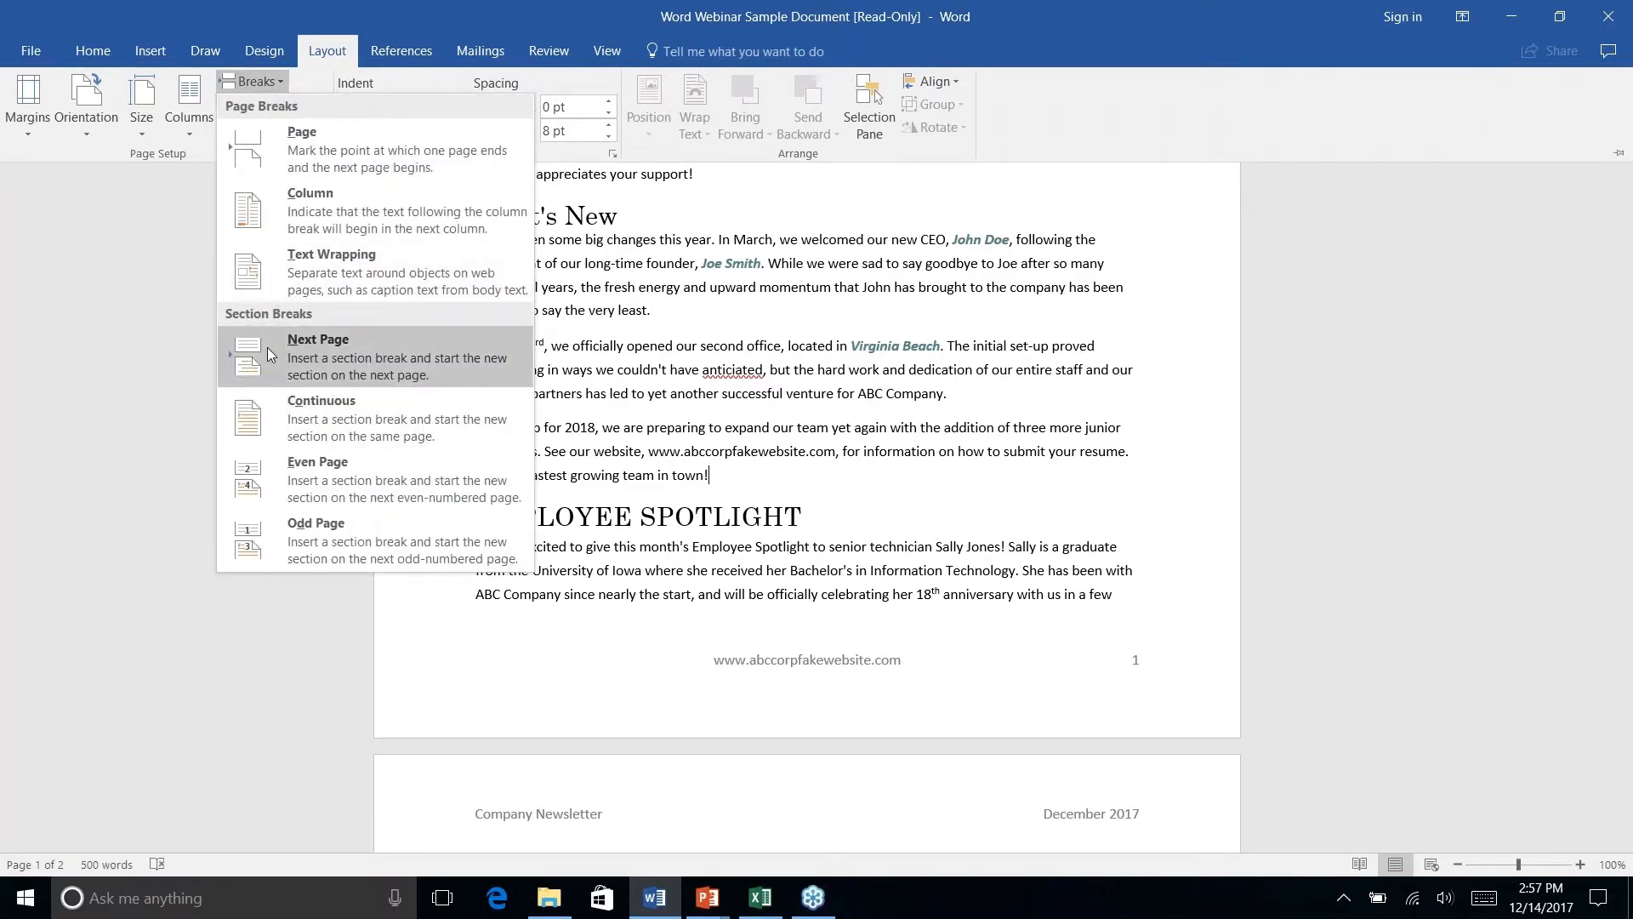
pyautogui.click(333, 355)
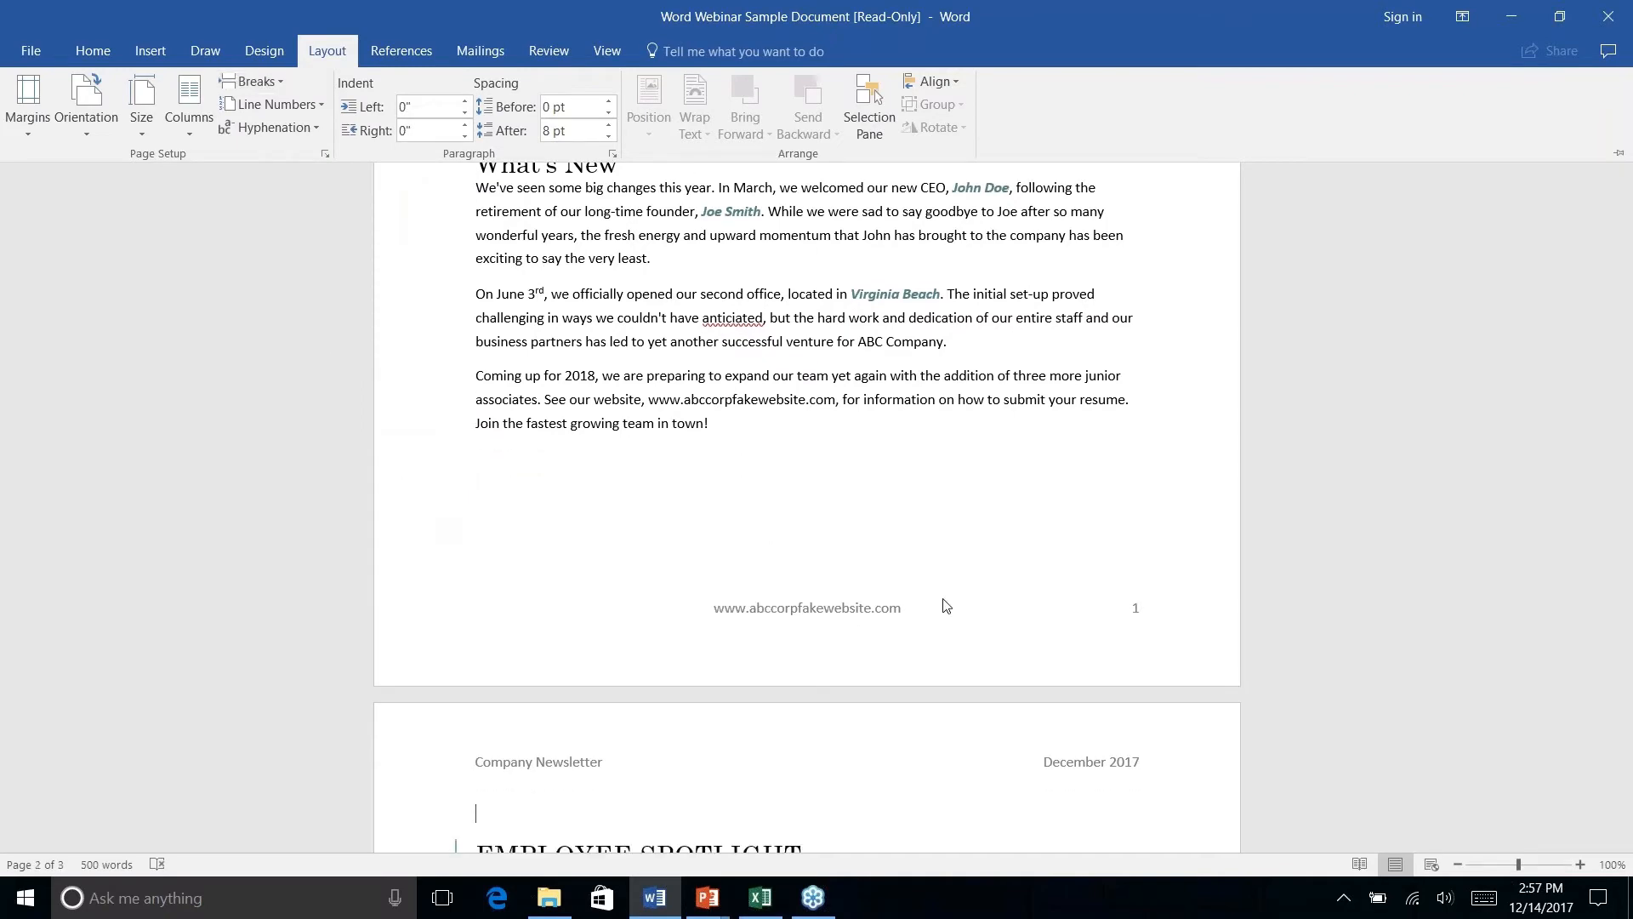
# - Insert a Continuous section break at the end of the Employee Spotlight text, before the History Lesson heading
pyautogui.scroll(1, 944, 599)
pyautogui.scroll(-5, 944, 599)
pyautogui.scroll(-3, 689, 486)
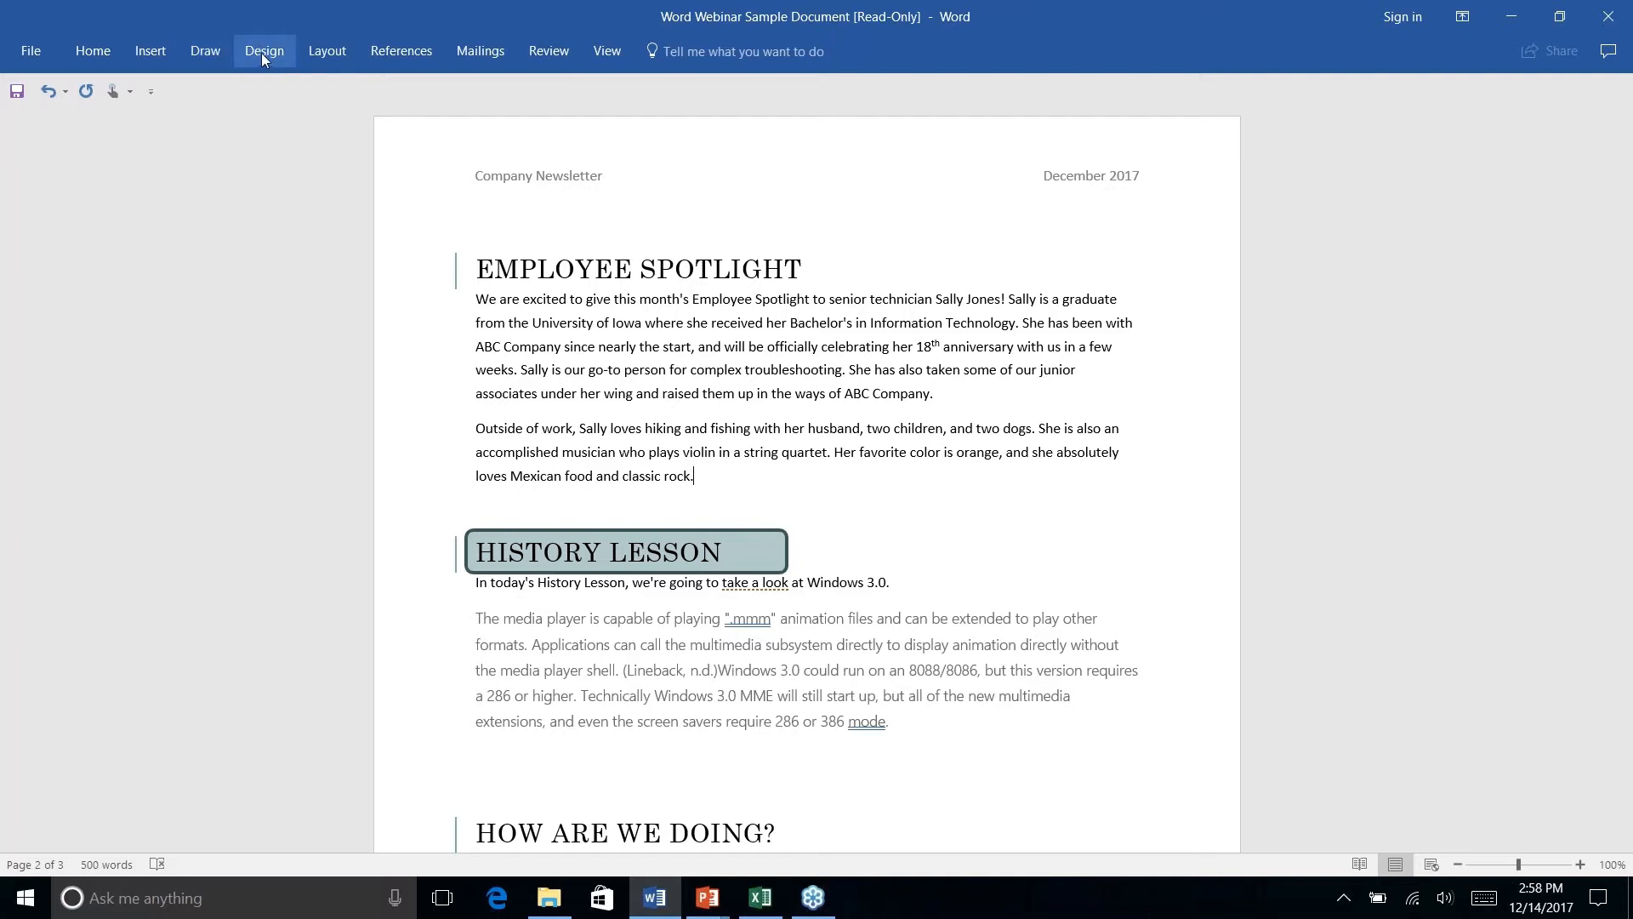
pyautogui.click(324, 53)
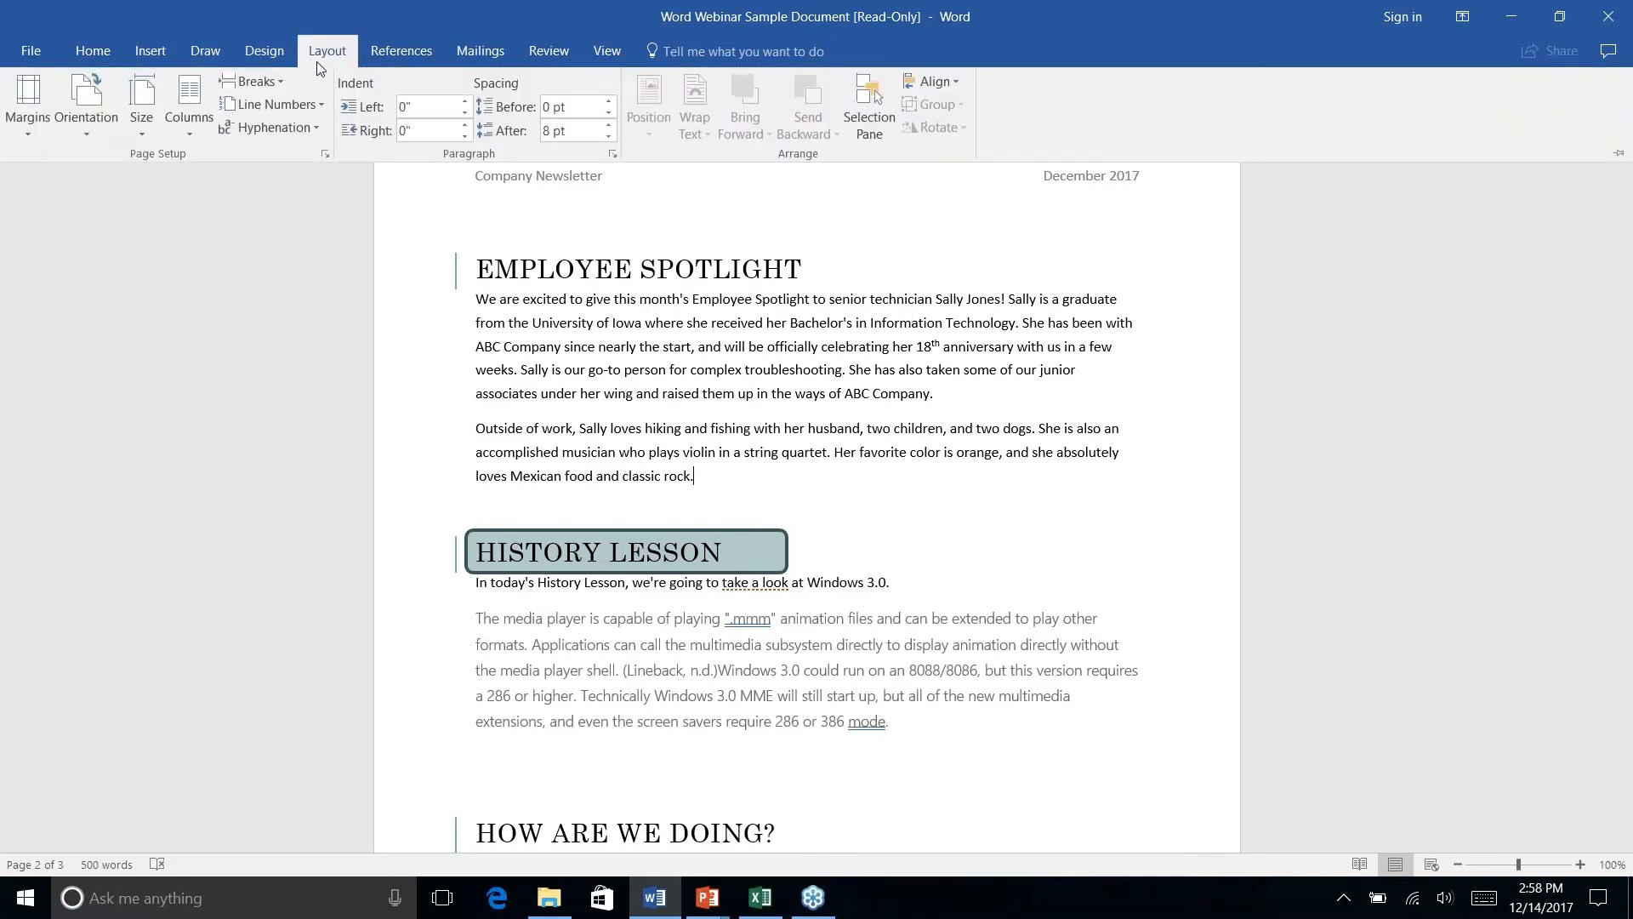
pyautogui.click(281, 81)
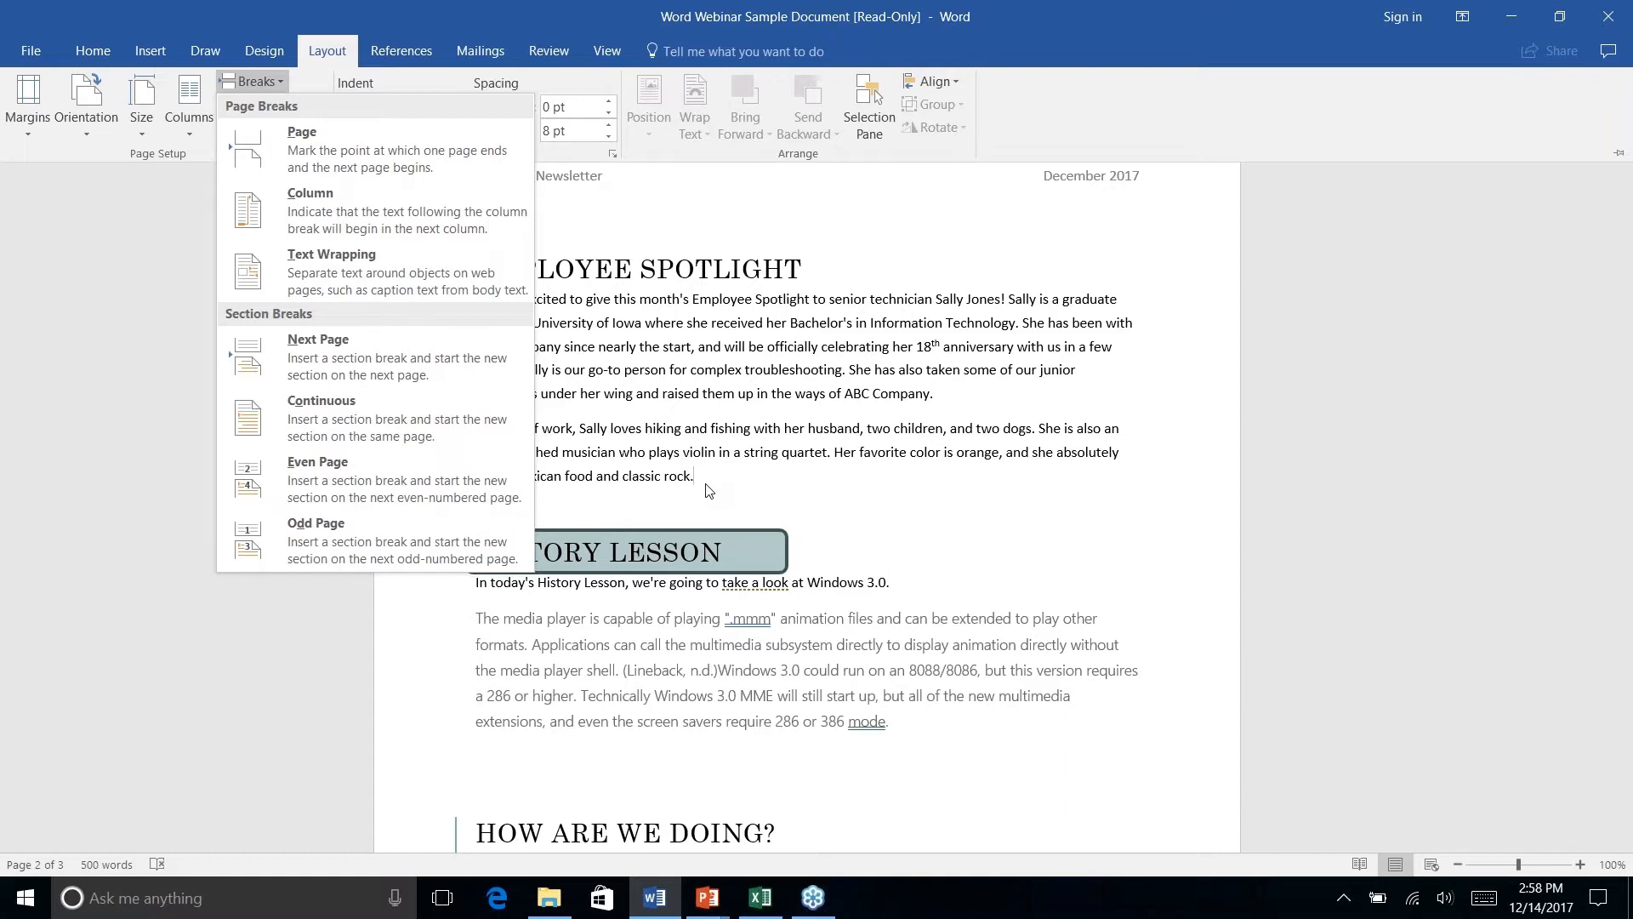
pyautogui.click(341, 421)
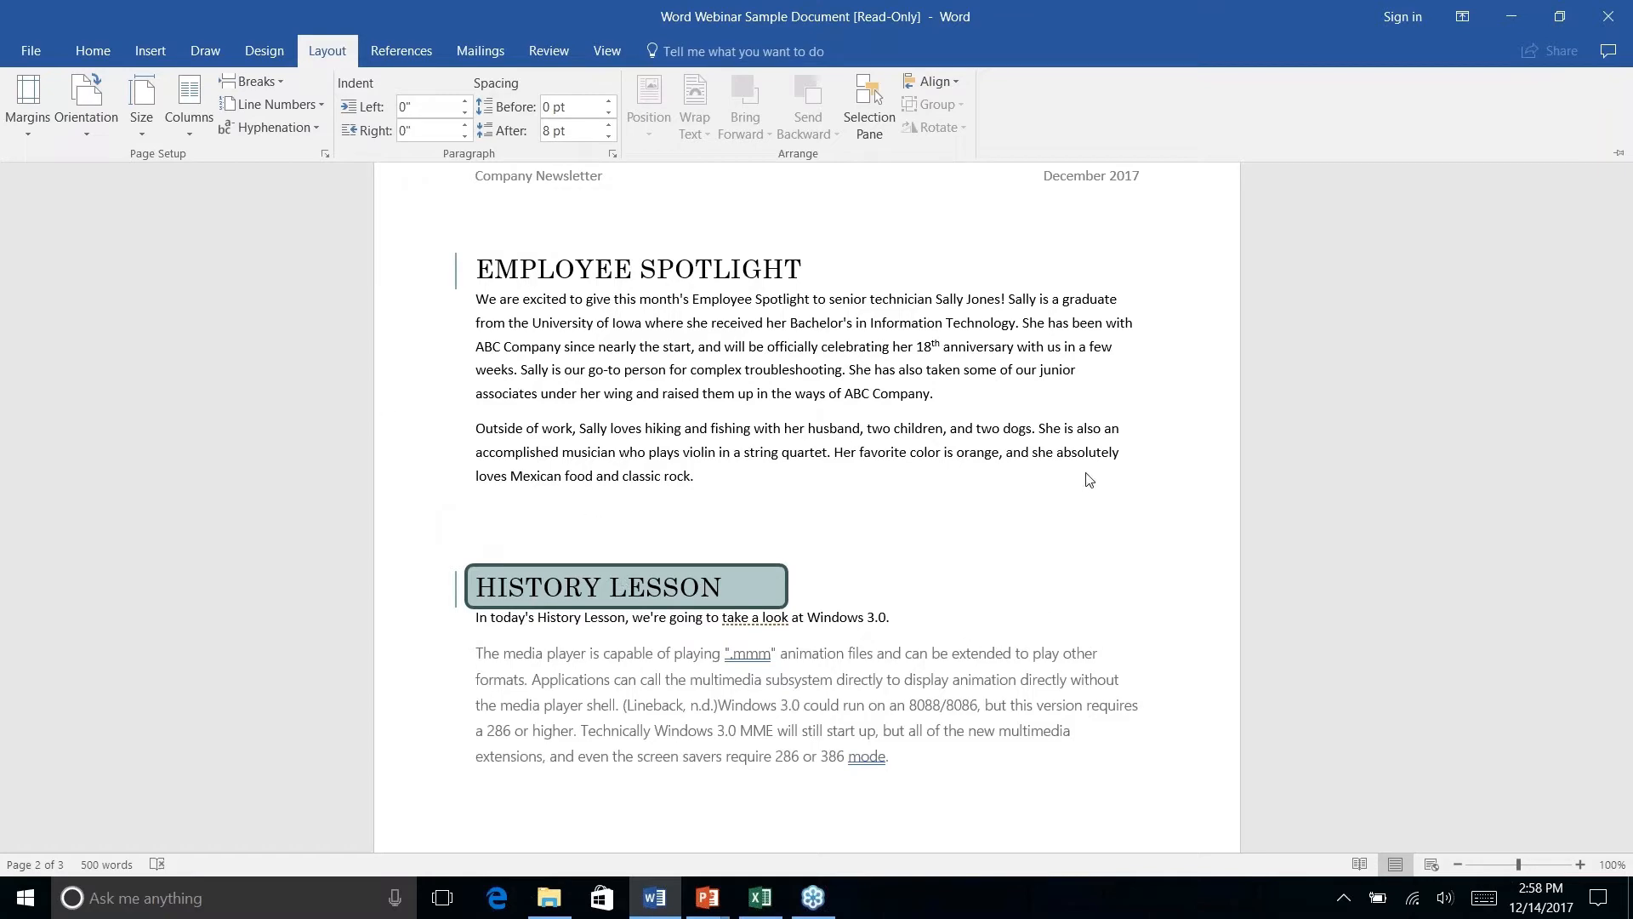
# - Format the Employee Spotlight section in two columns
pyautogui.scroll(-3, 1090, 480)
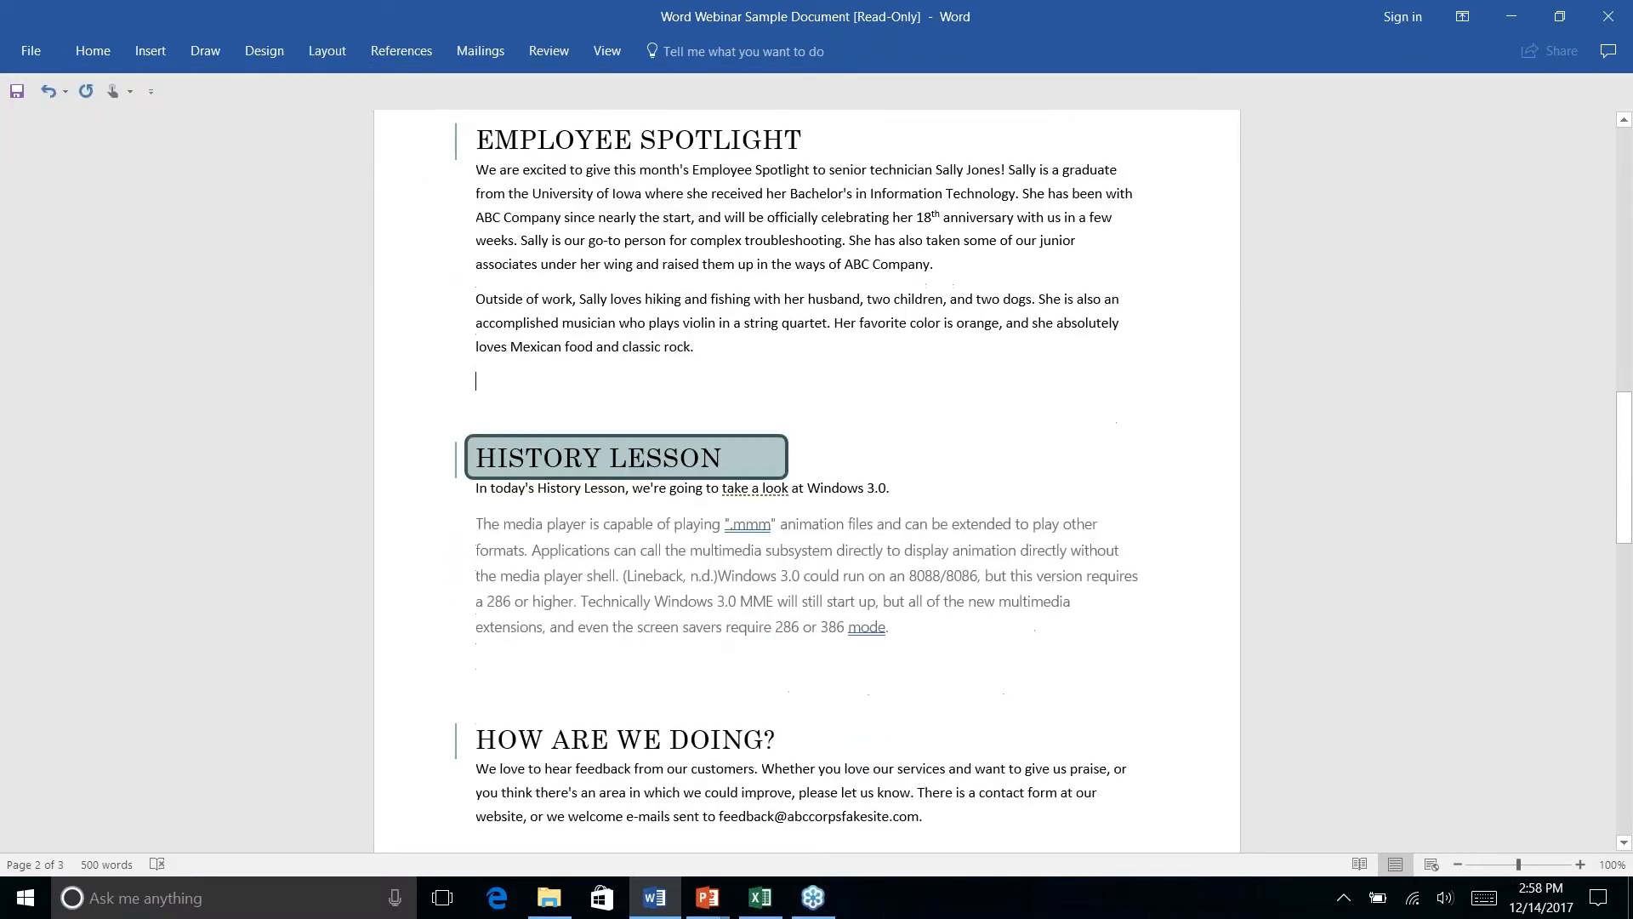
pyautogui.scroll(6, 1090, 481)
pyautogui.scroll(-1, 1003, 488)
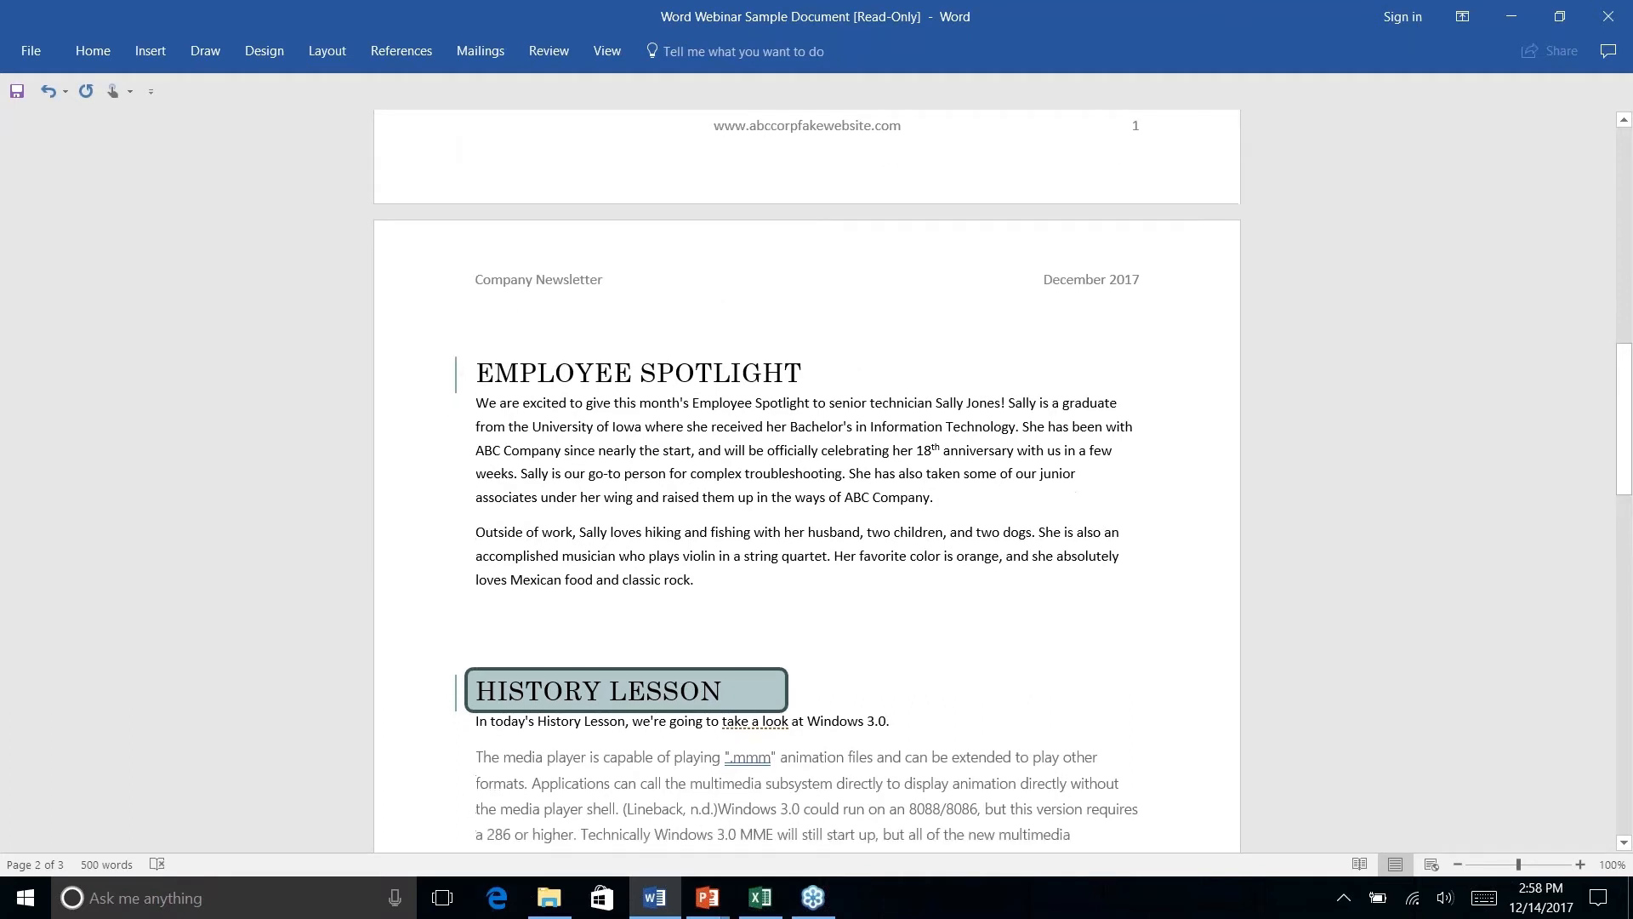
pyautogui.rightClick(602, 444)
pyautogui.press('Escape')
pyautogui.click(328, 52)
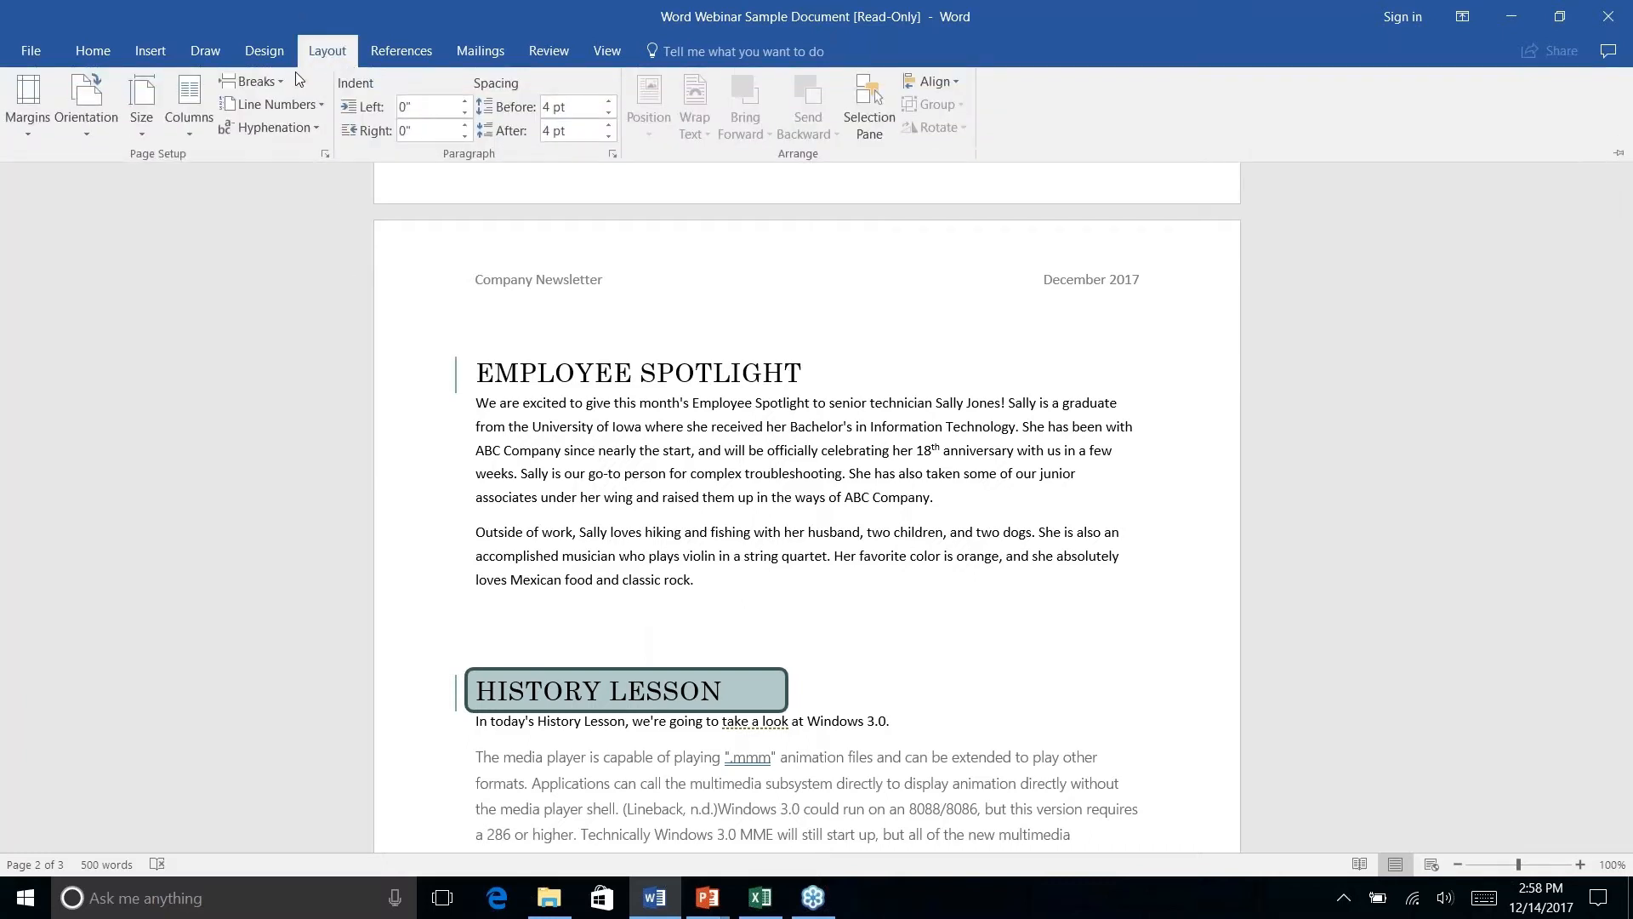
pyautogui.click(187, 136)
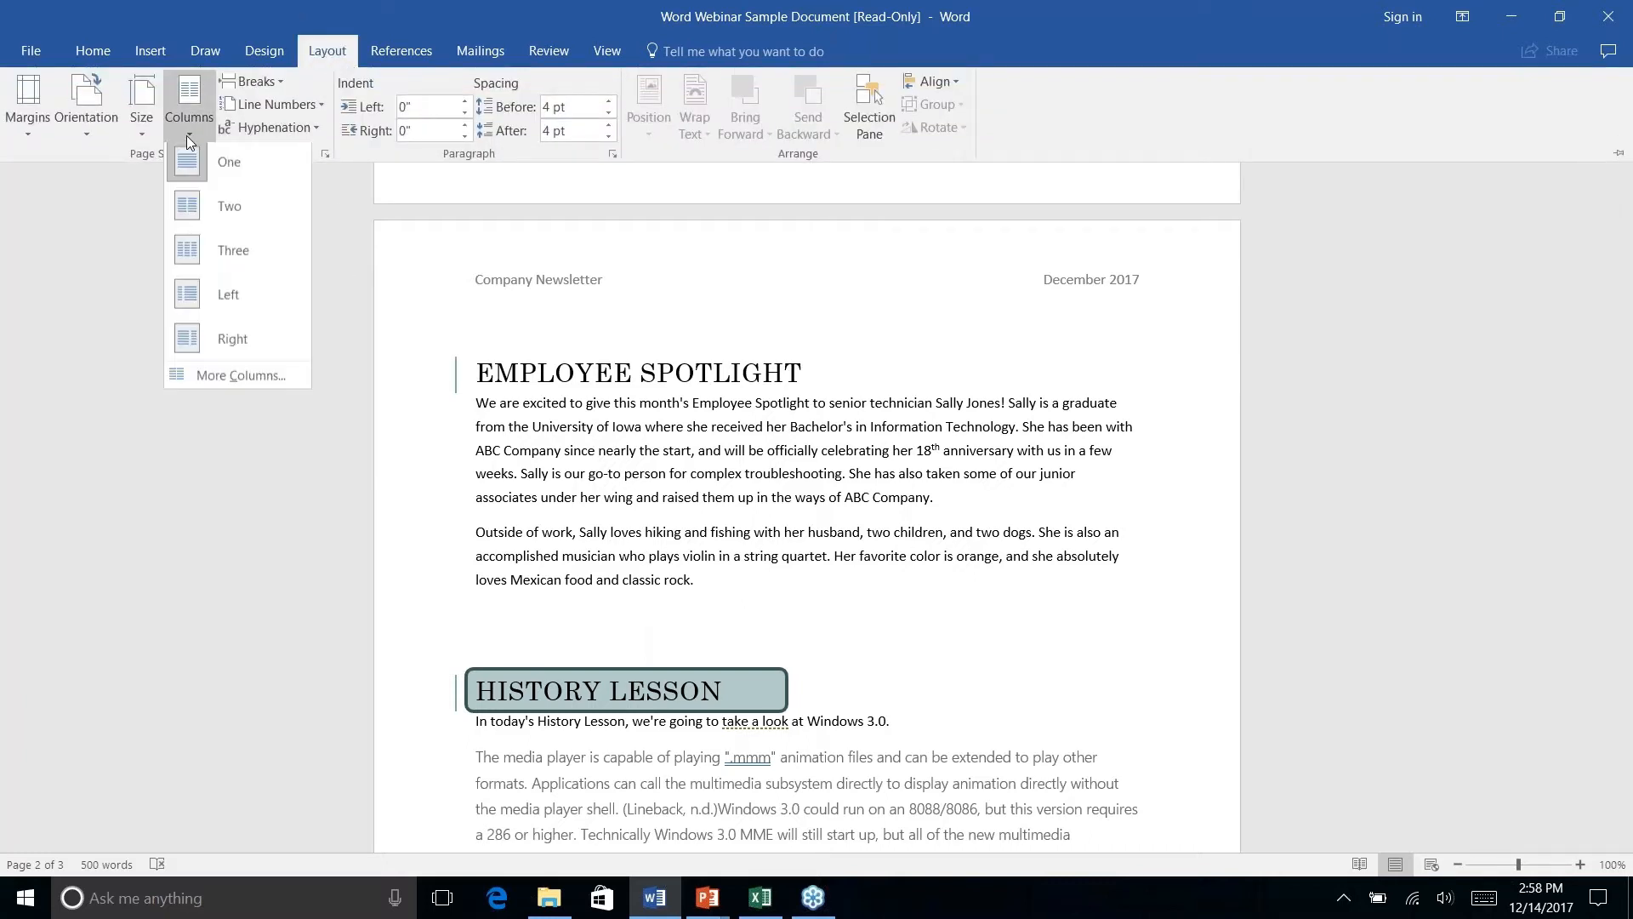
pyautogui.click(219, 218)
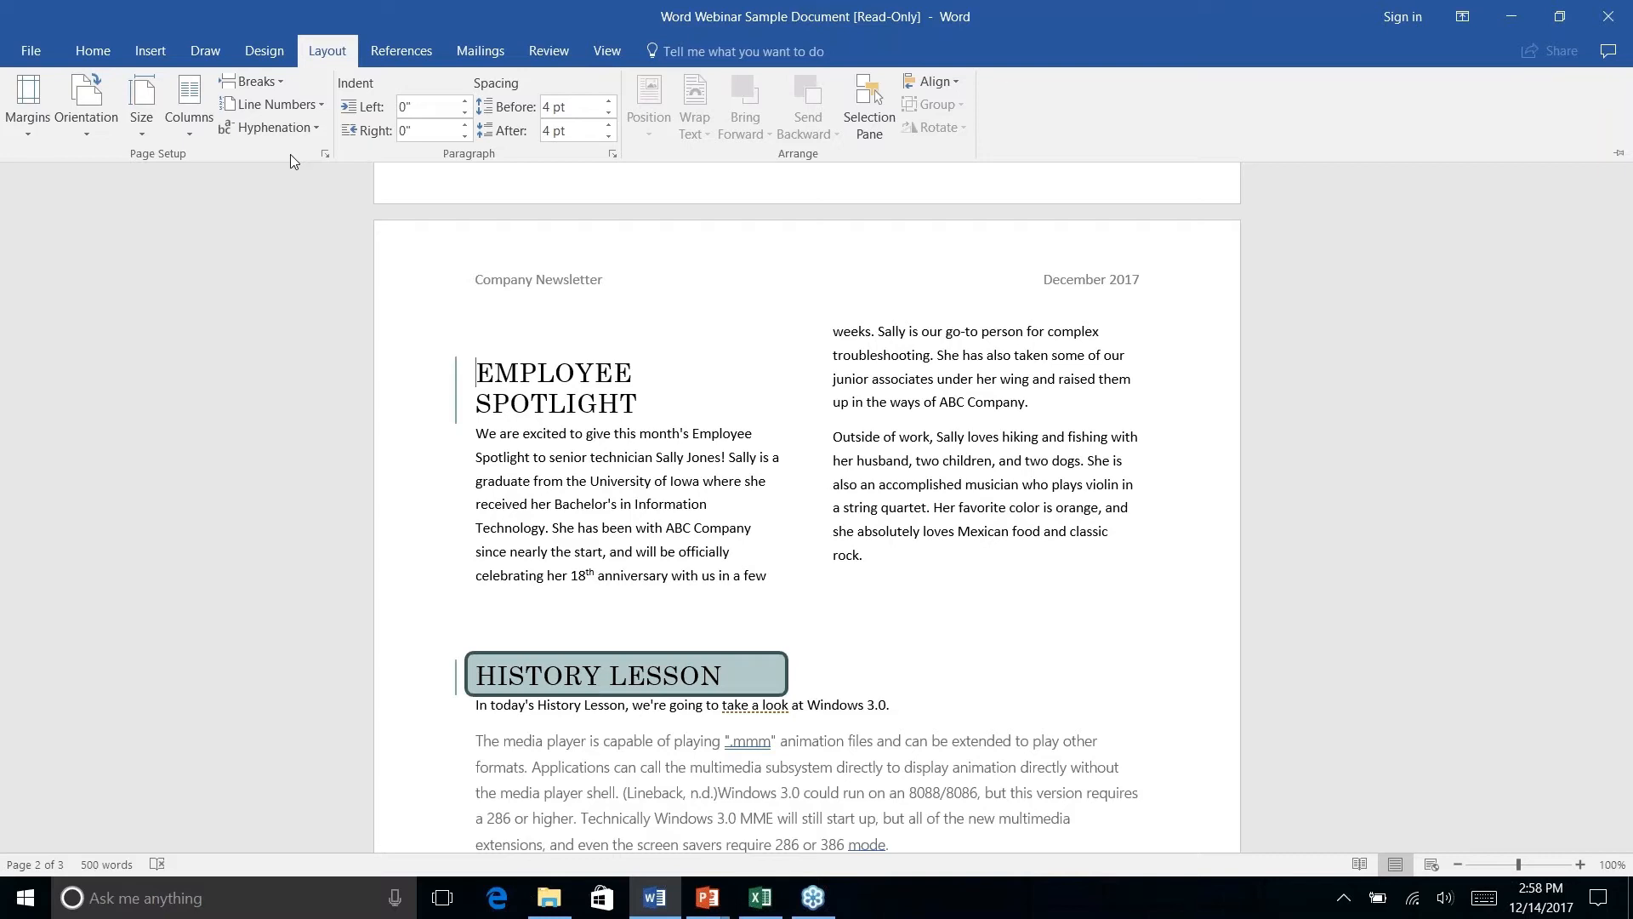
# - Undo the section's two-column layout and format only the two body paragraphs under the Employee Spotlight heading in two columns
pyautogui.hotkey('ctrl', 'z')
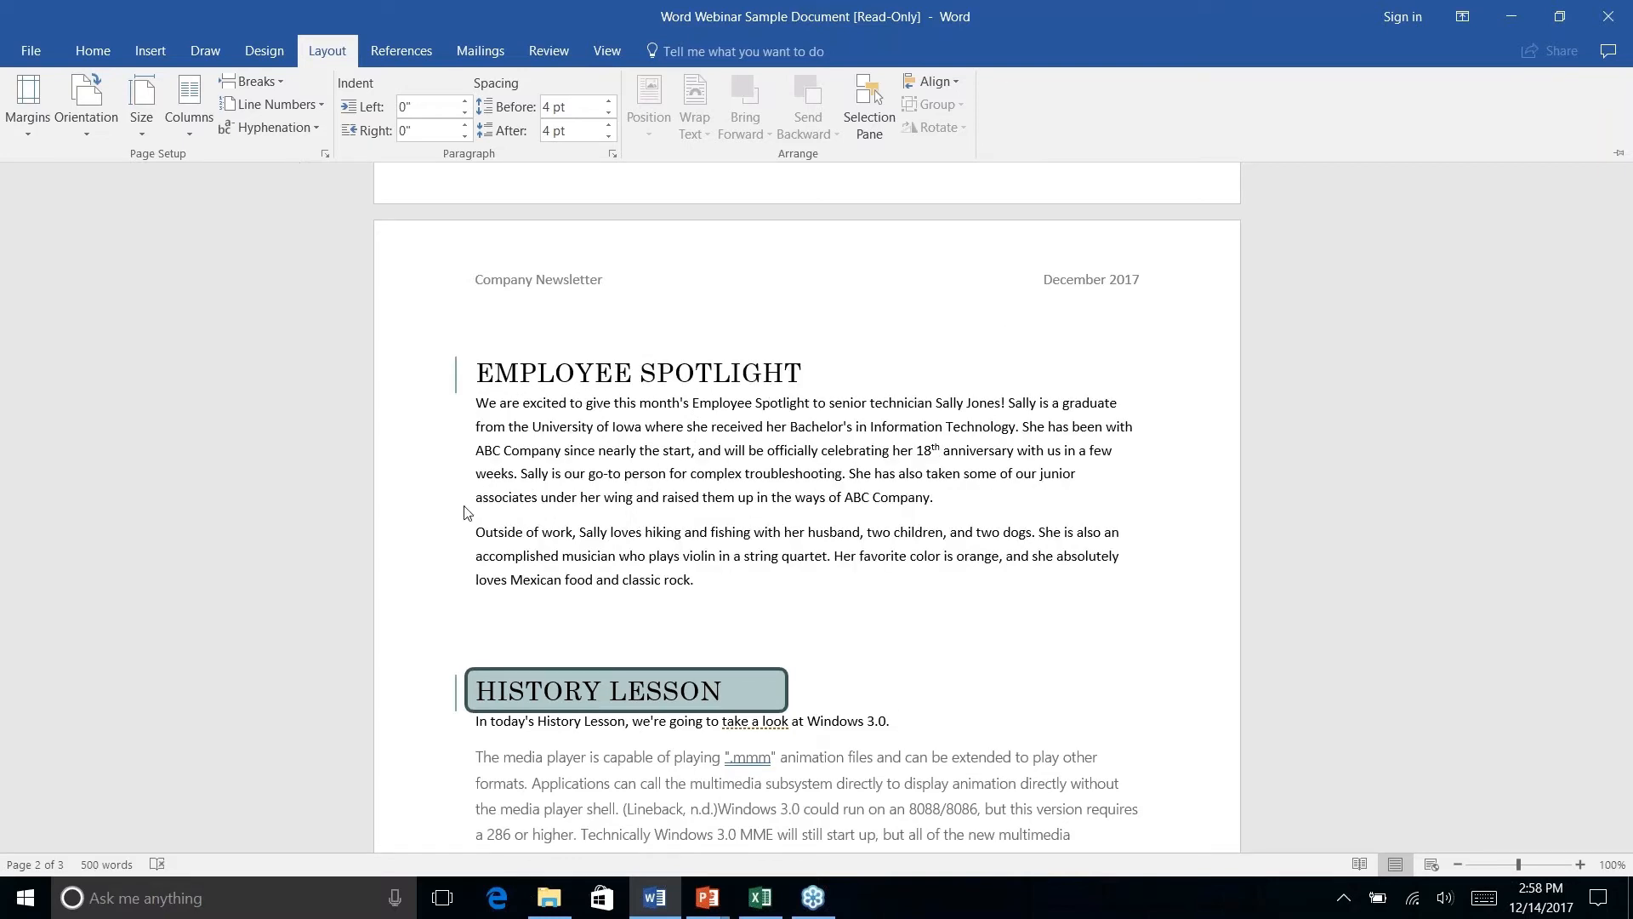
pyautogui.hotkey('ctrl', 'F1')
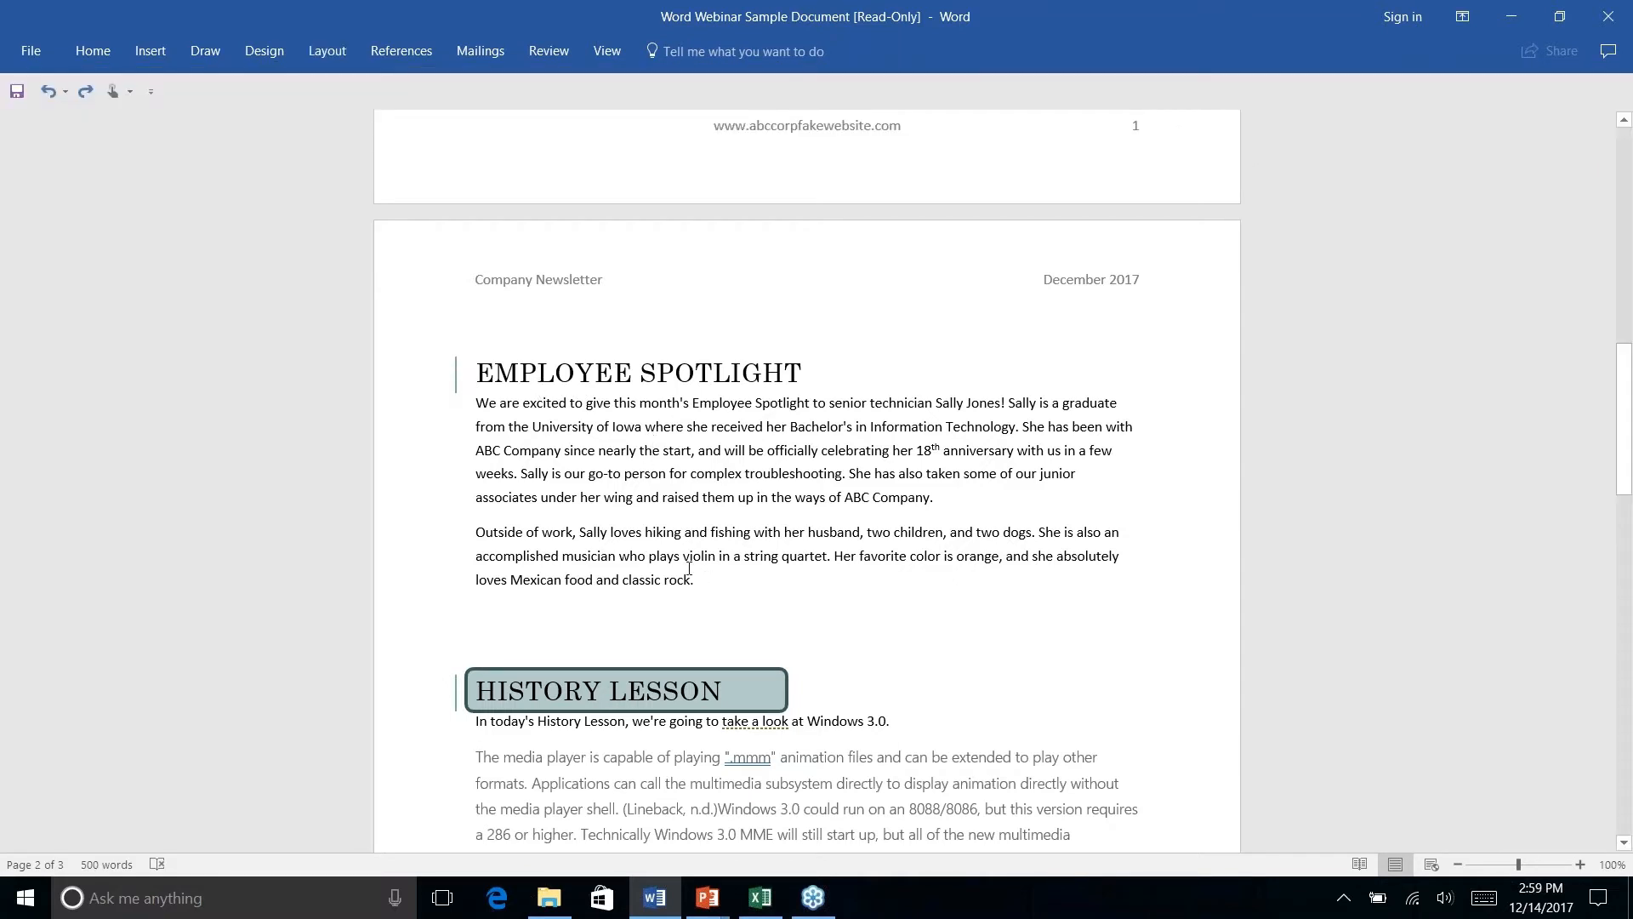
pyautogui.moveTo(693, 581); pyautogui.dragTo(476, 402)
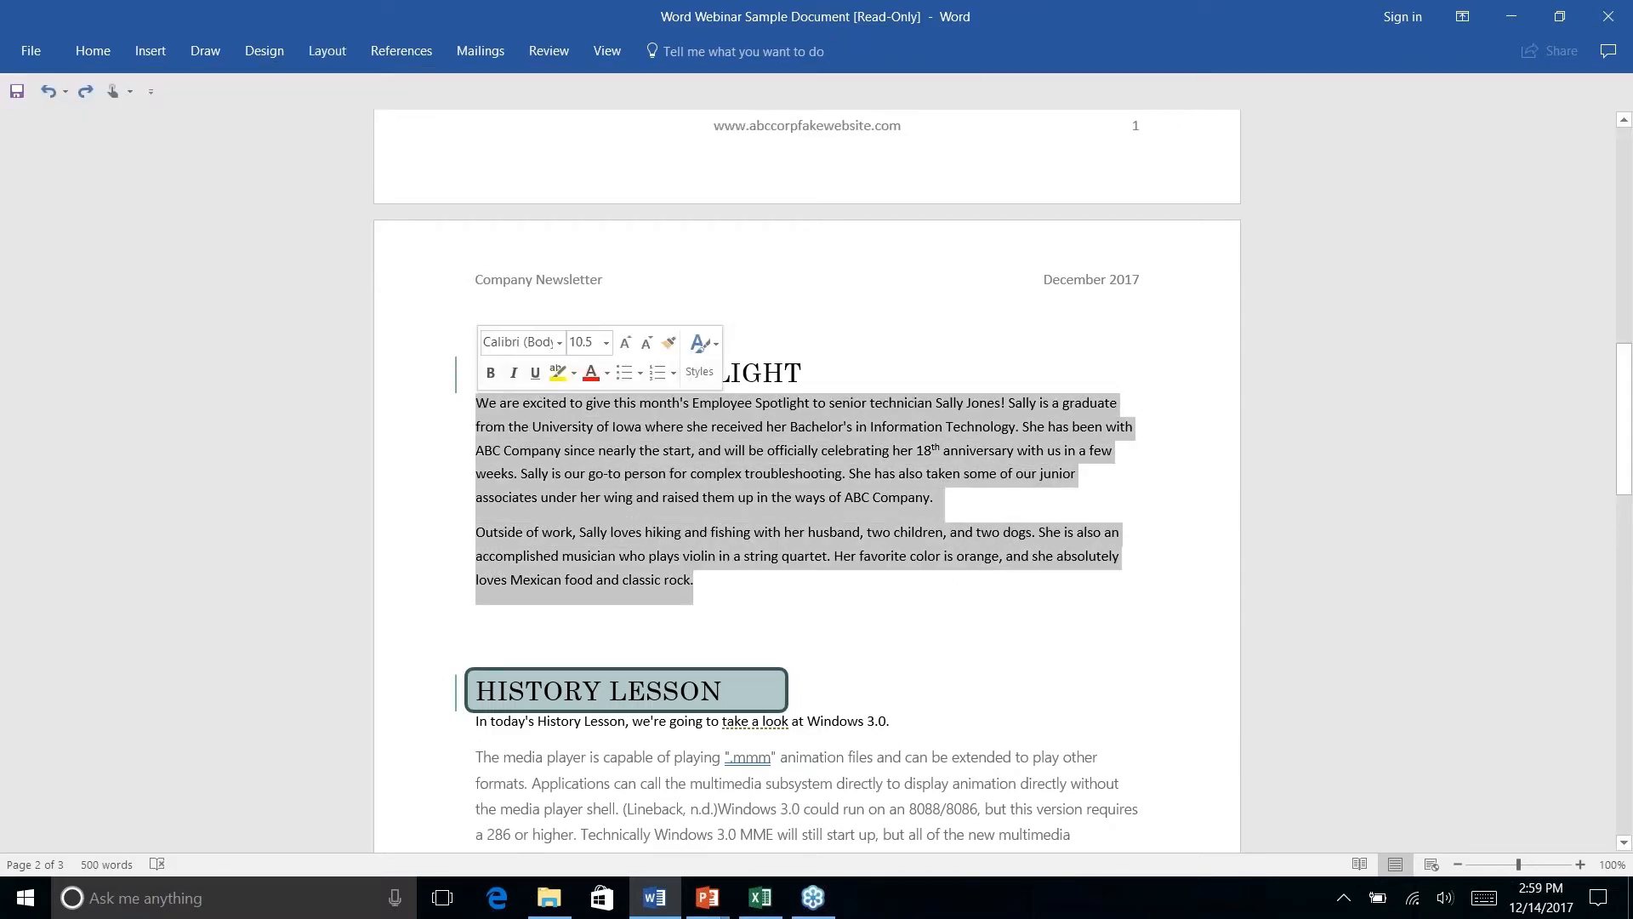
pyautogui.click(330, 58)
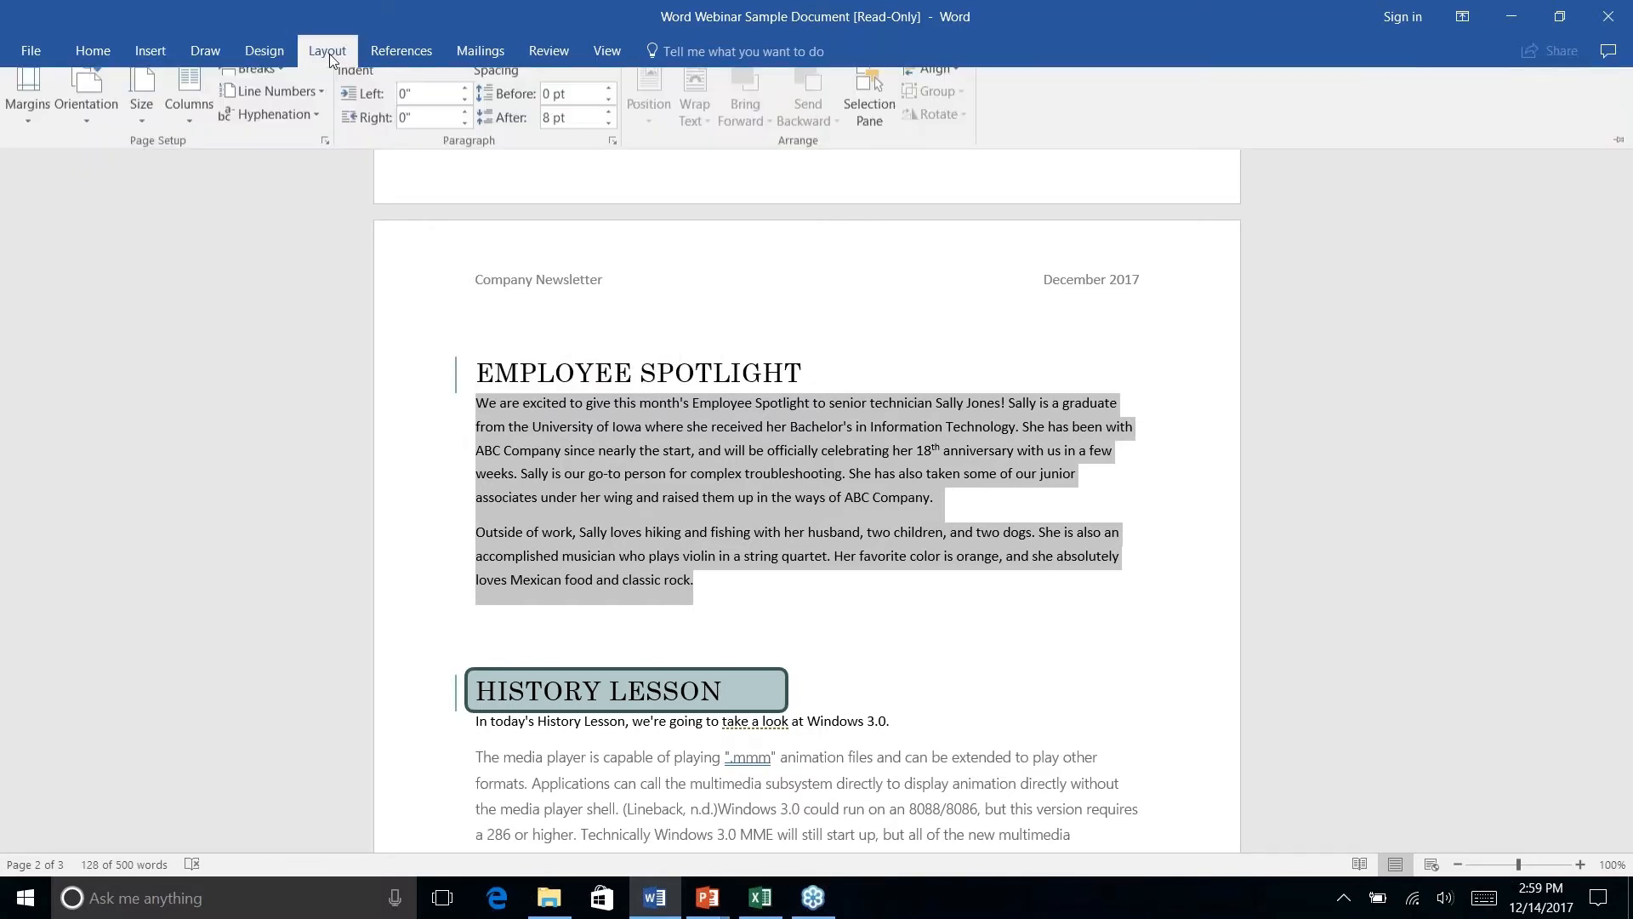
pyautogui.click(193, 135)
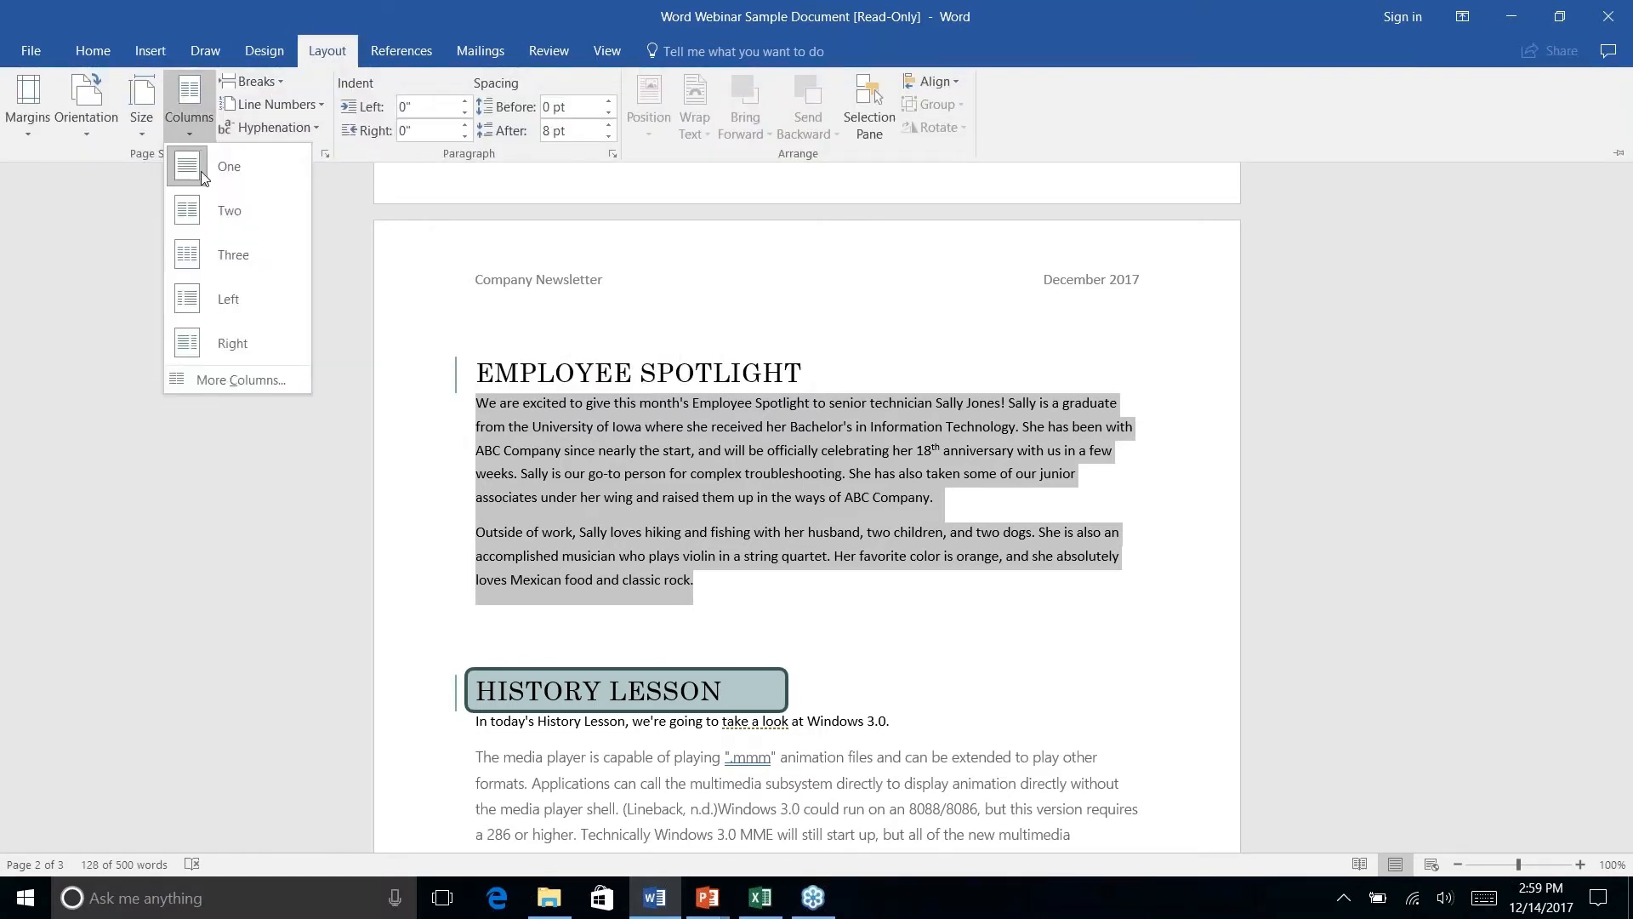
pyautogui.click(222, 212)
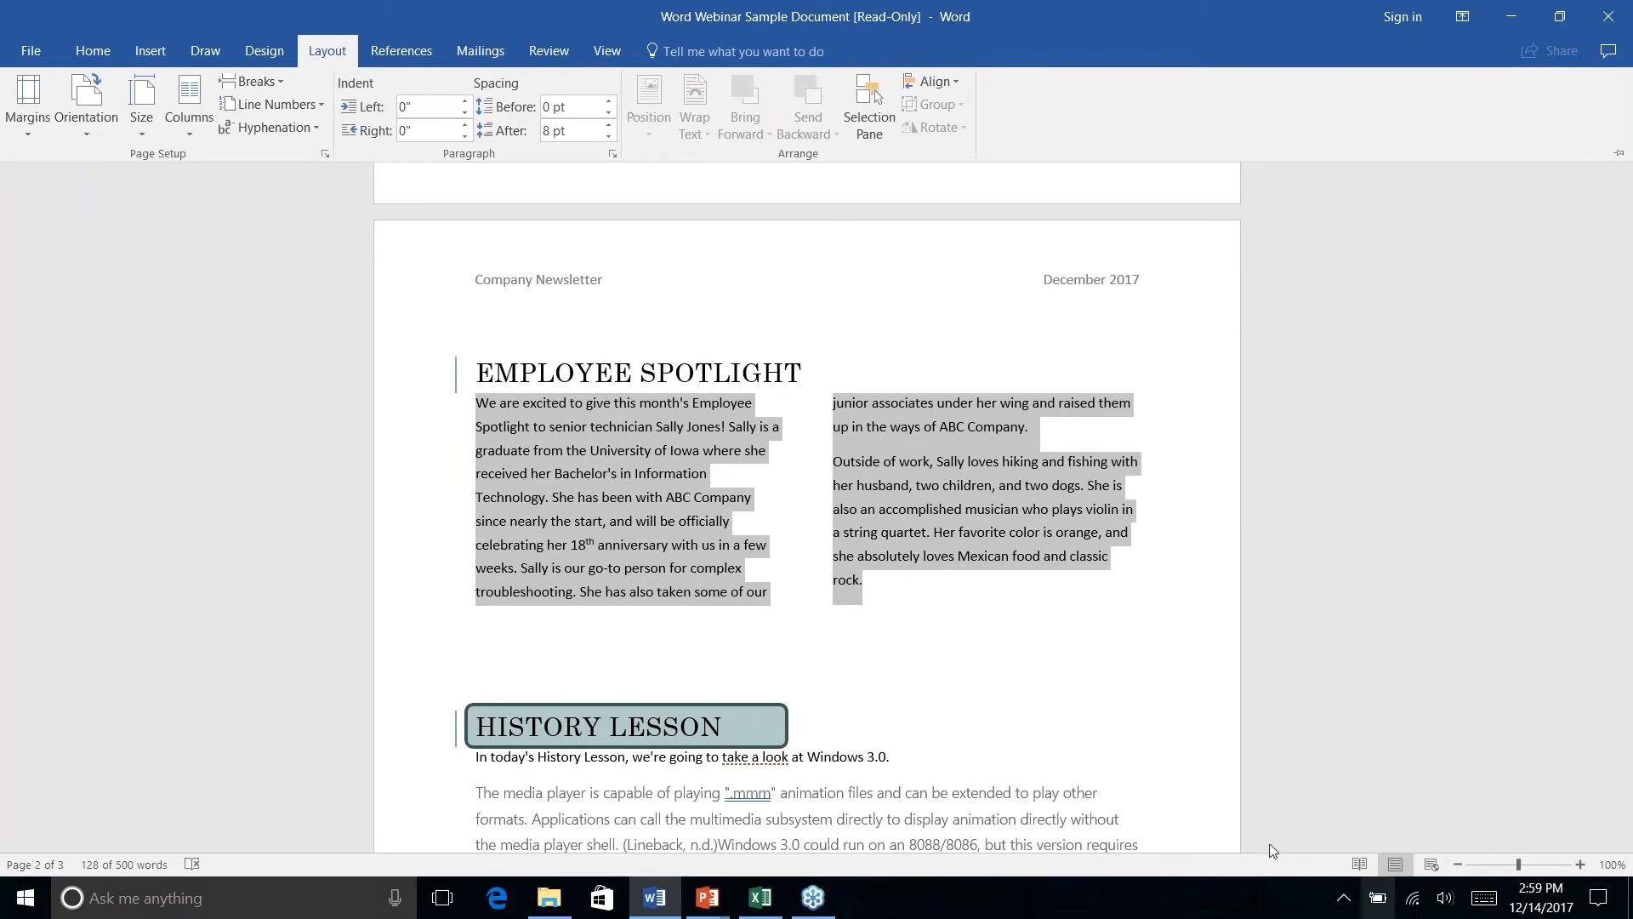
pyautogui.click(932, 540)
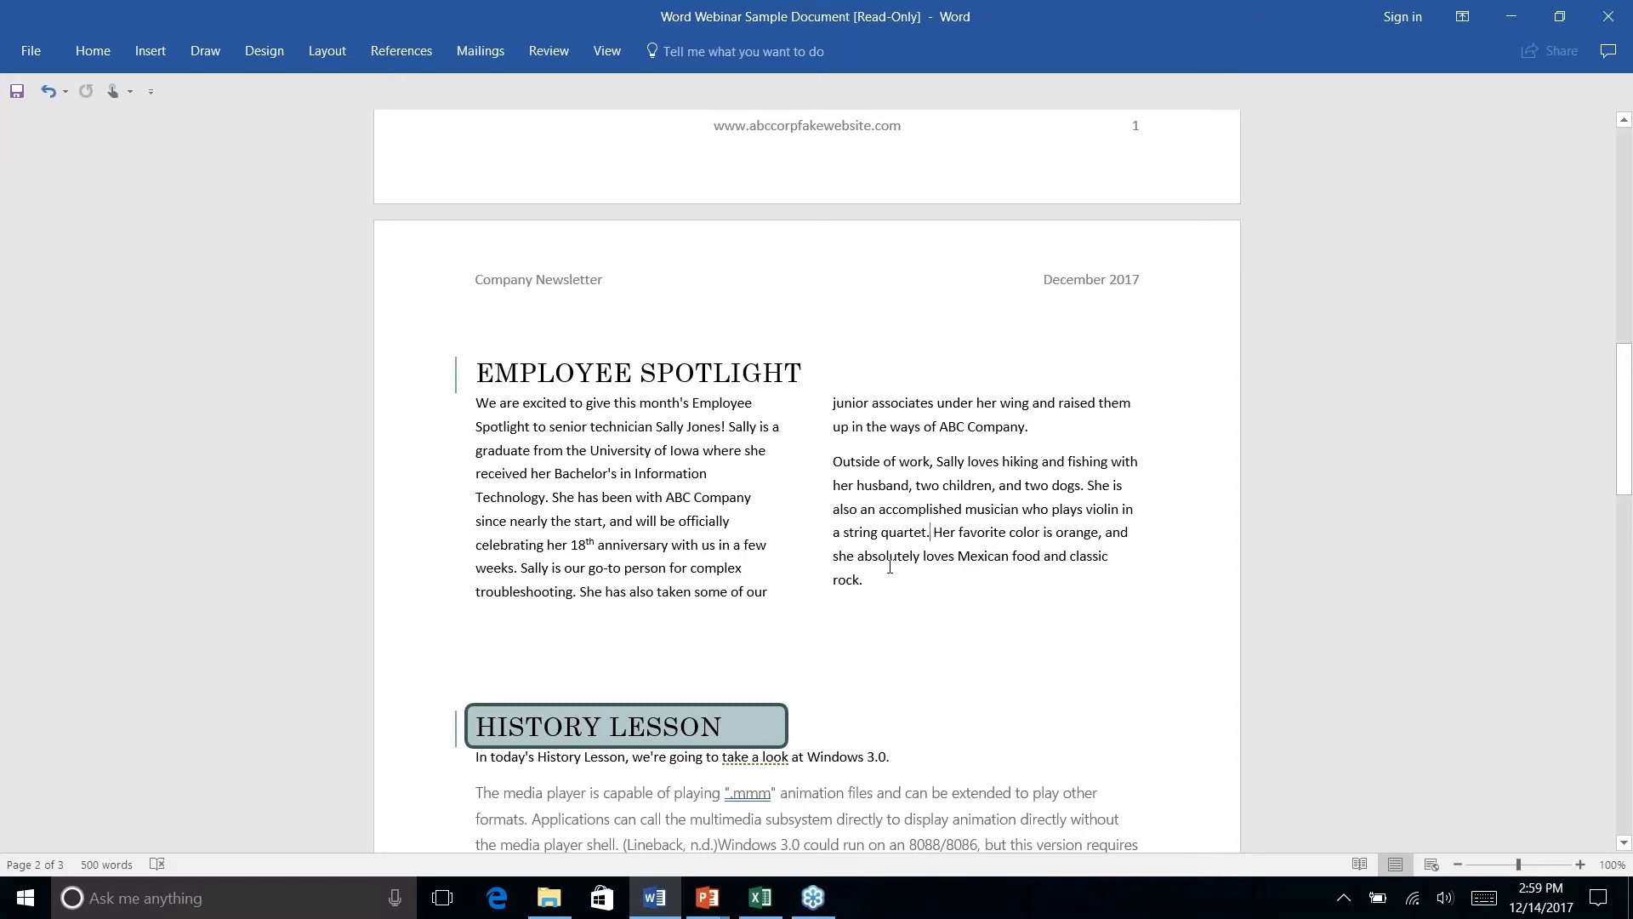
# - Move the rounded rectangle from the end of page 2 onto page 3 so it frames the company address block
pyautogui.scroll(1, 890, 565)
pyautogui.scroll(-10, 890, 566)
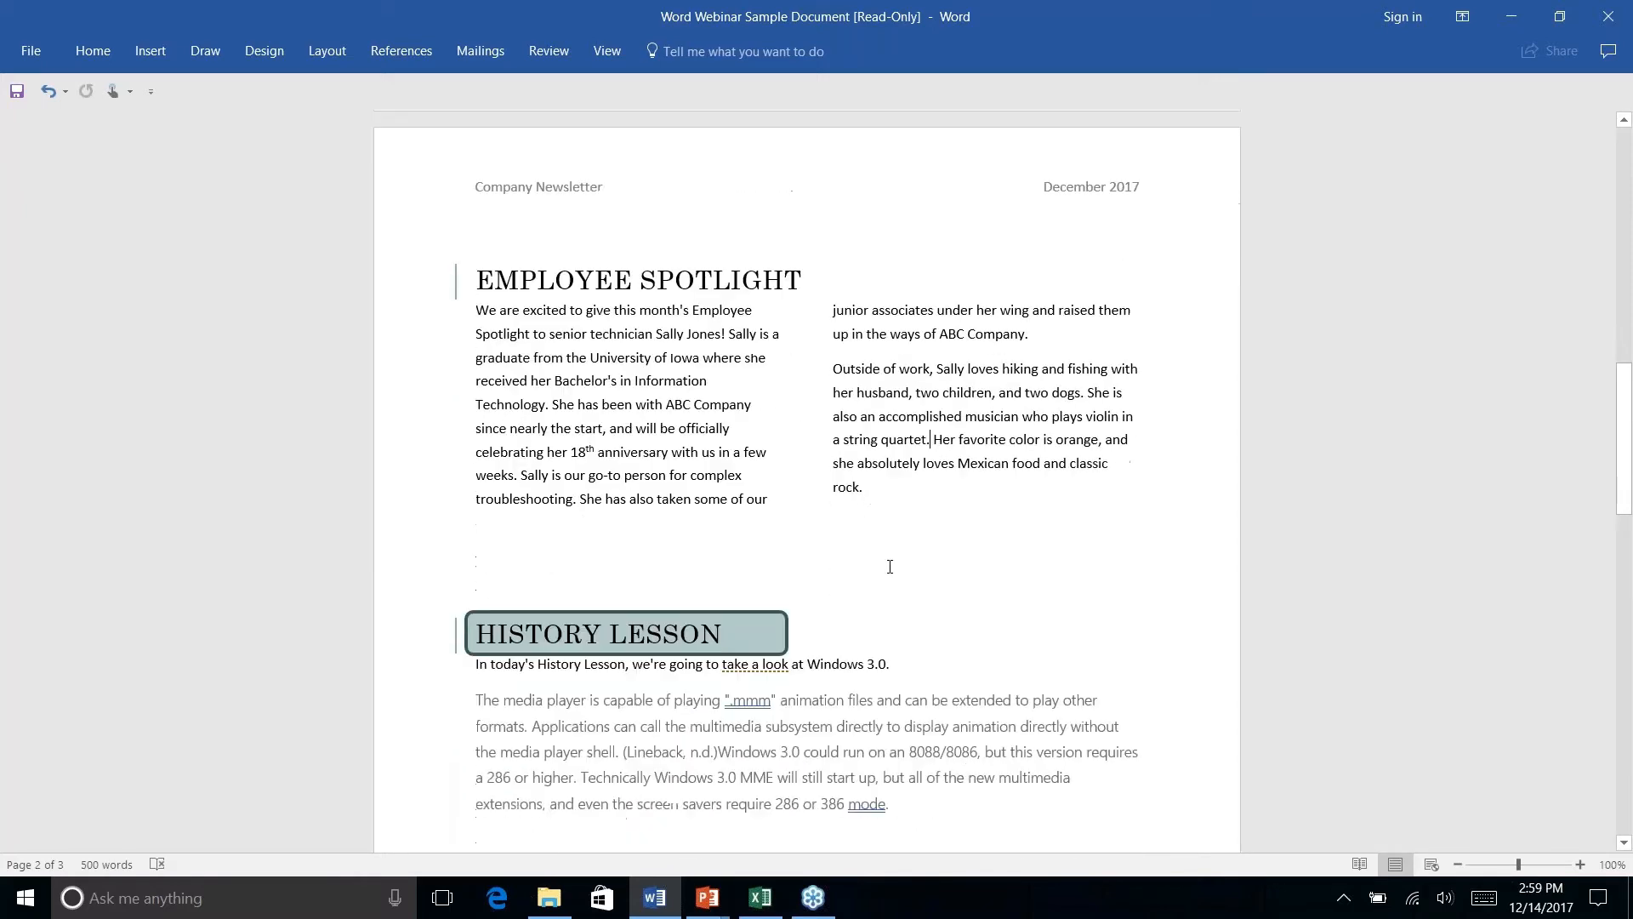
pyautogui.scroll(-4, 771, 563)
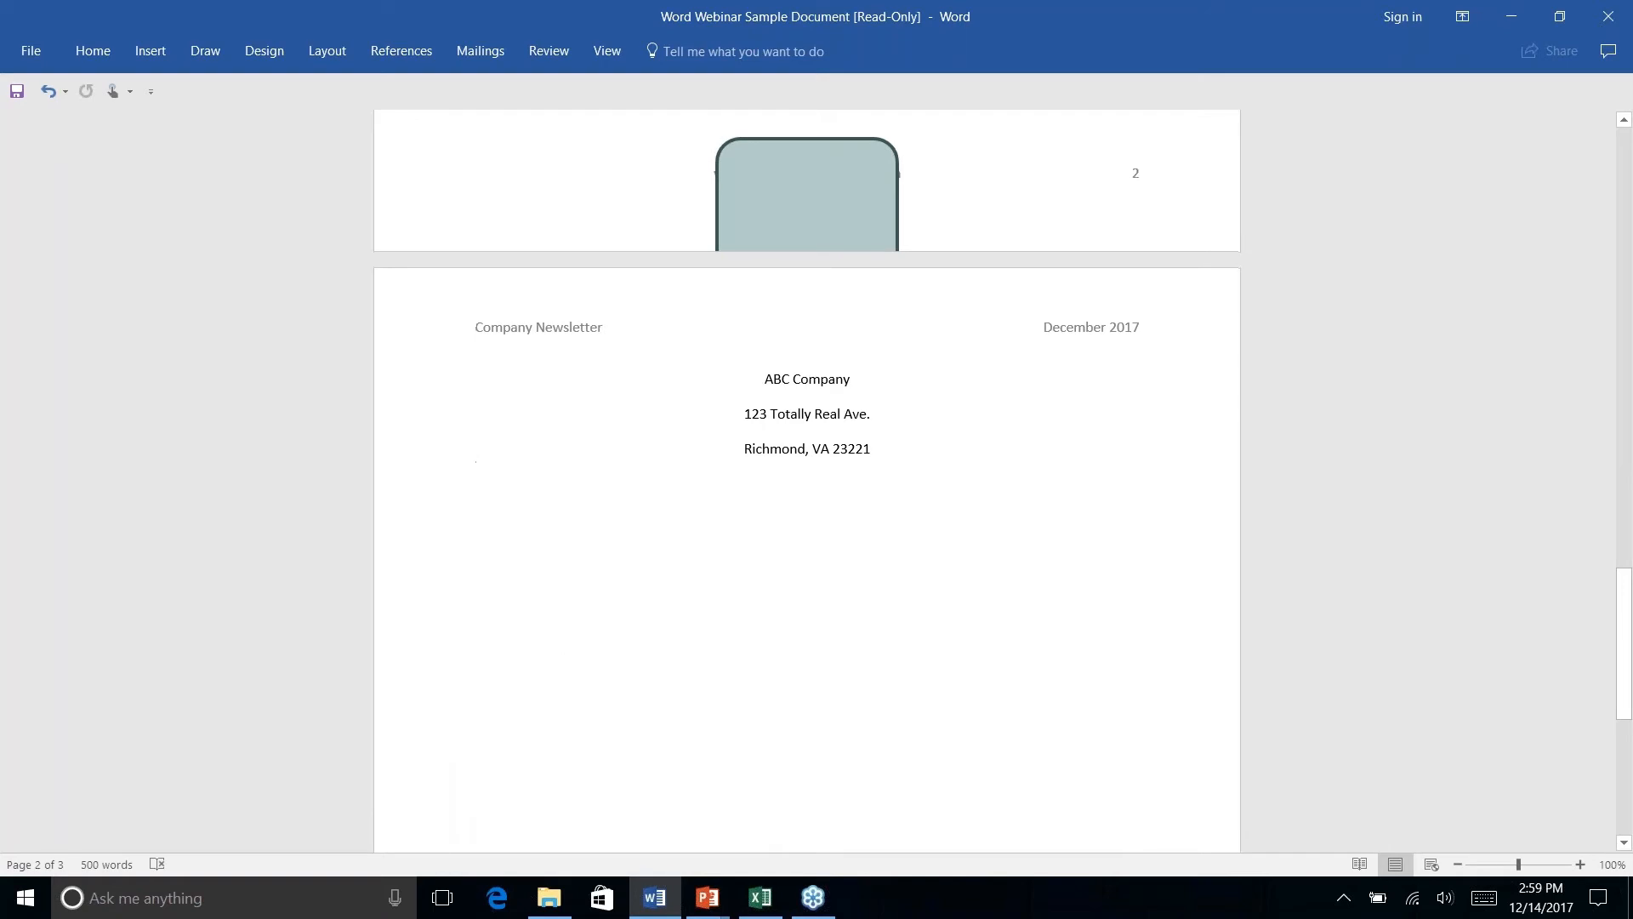
pyautogui.scroll(5, 772, 563)
pyautogui.click(771, 563)
pyautogui.moveTo(771, 563)
pyautogui.mouseDown()
pyautogui.moveTo(865, 609)
pyautogui.moveTo(828, 824)
pyautogui.moveTo(855, 813)
pyautogui.mouseUp()
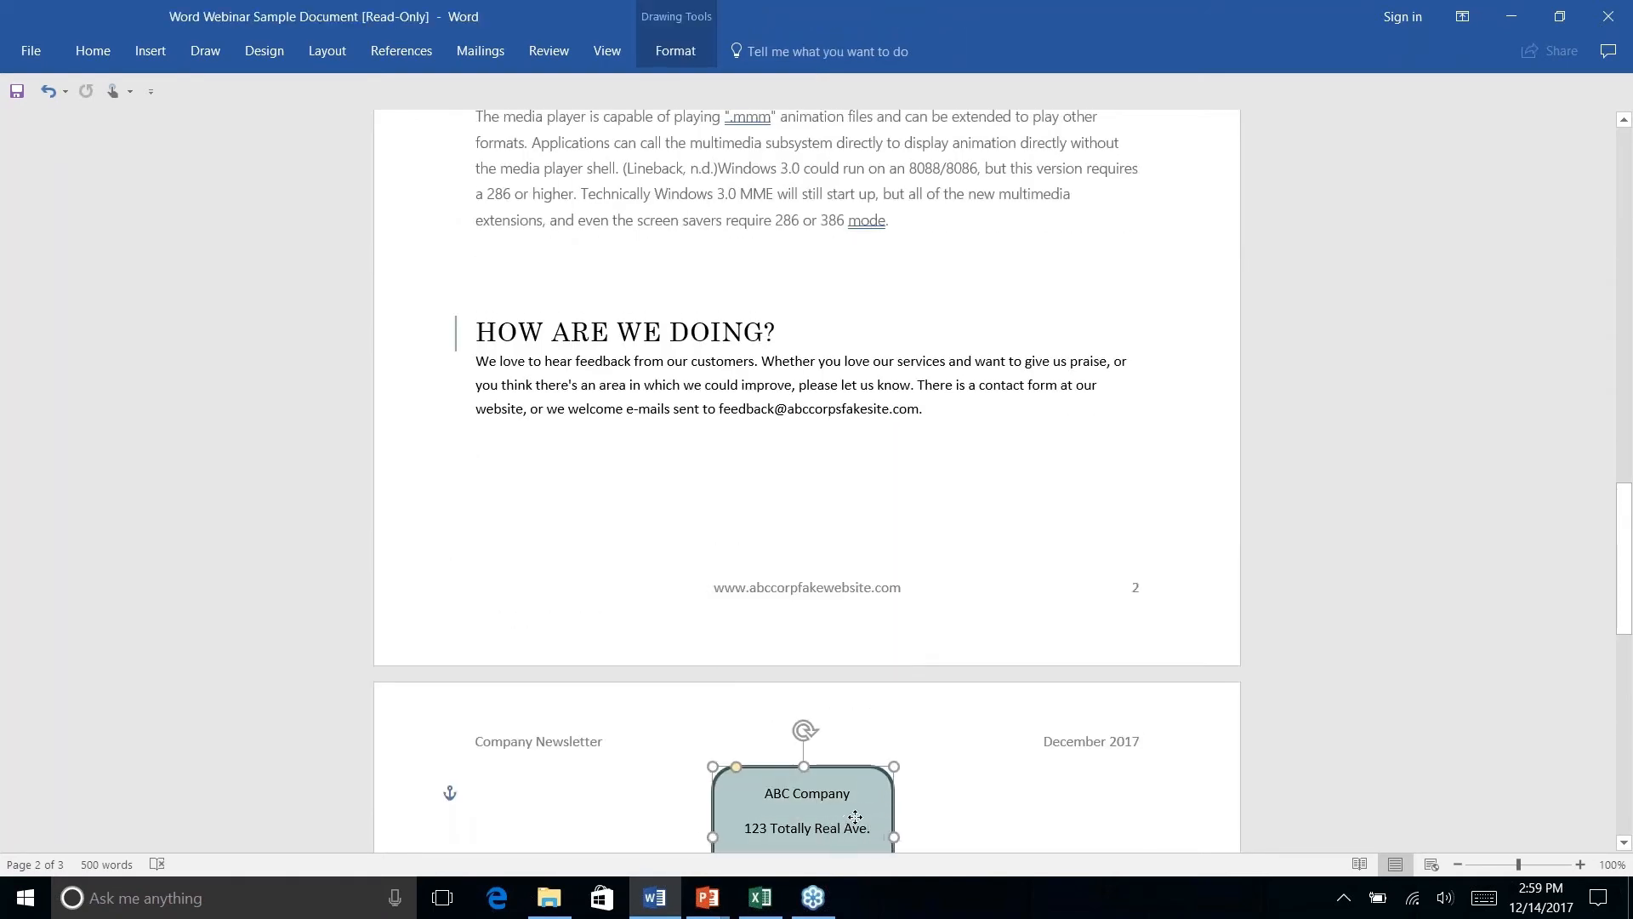
pyautogui.scroll(-7, 867, 765)
pyautogui.scroll(7, 879, 762)
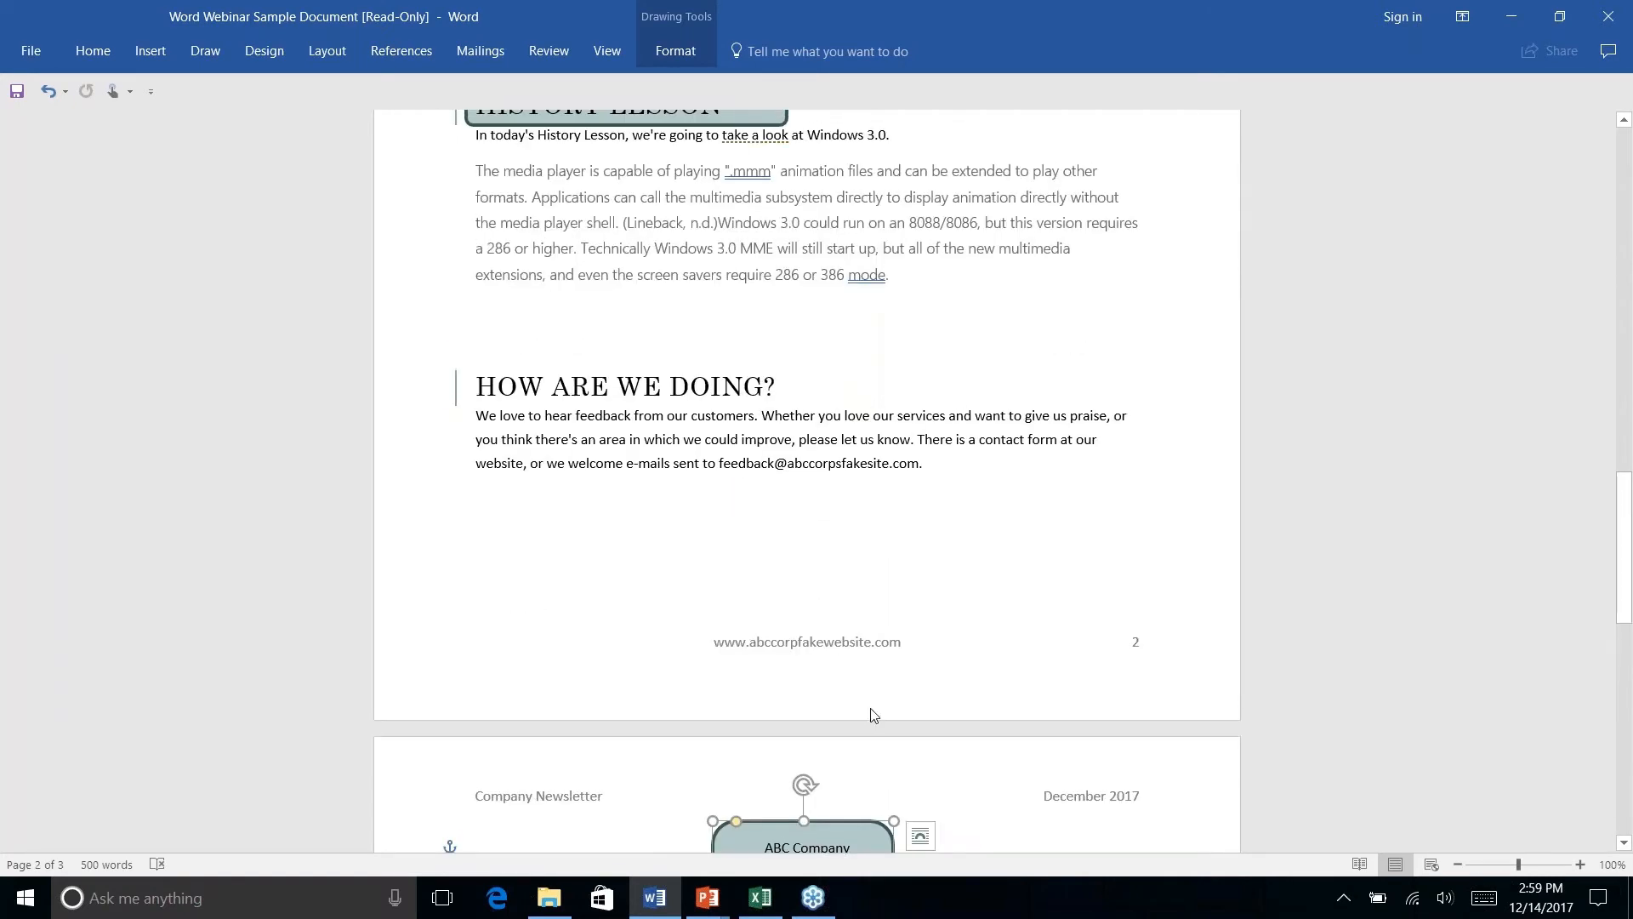
pyautogui.scroll(-3, 875, 717)
pyautogui.click(987, 592)
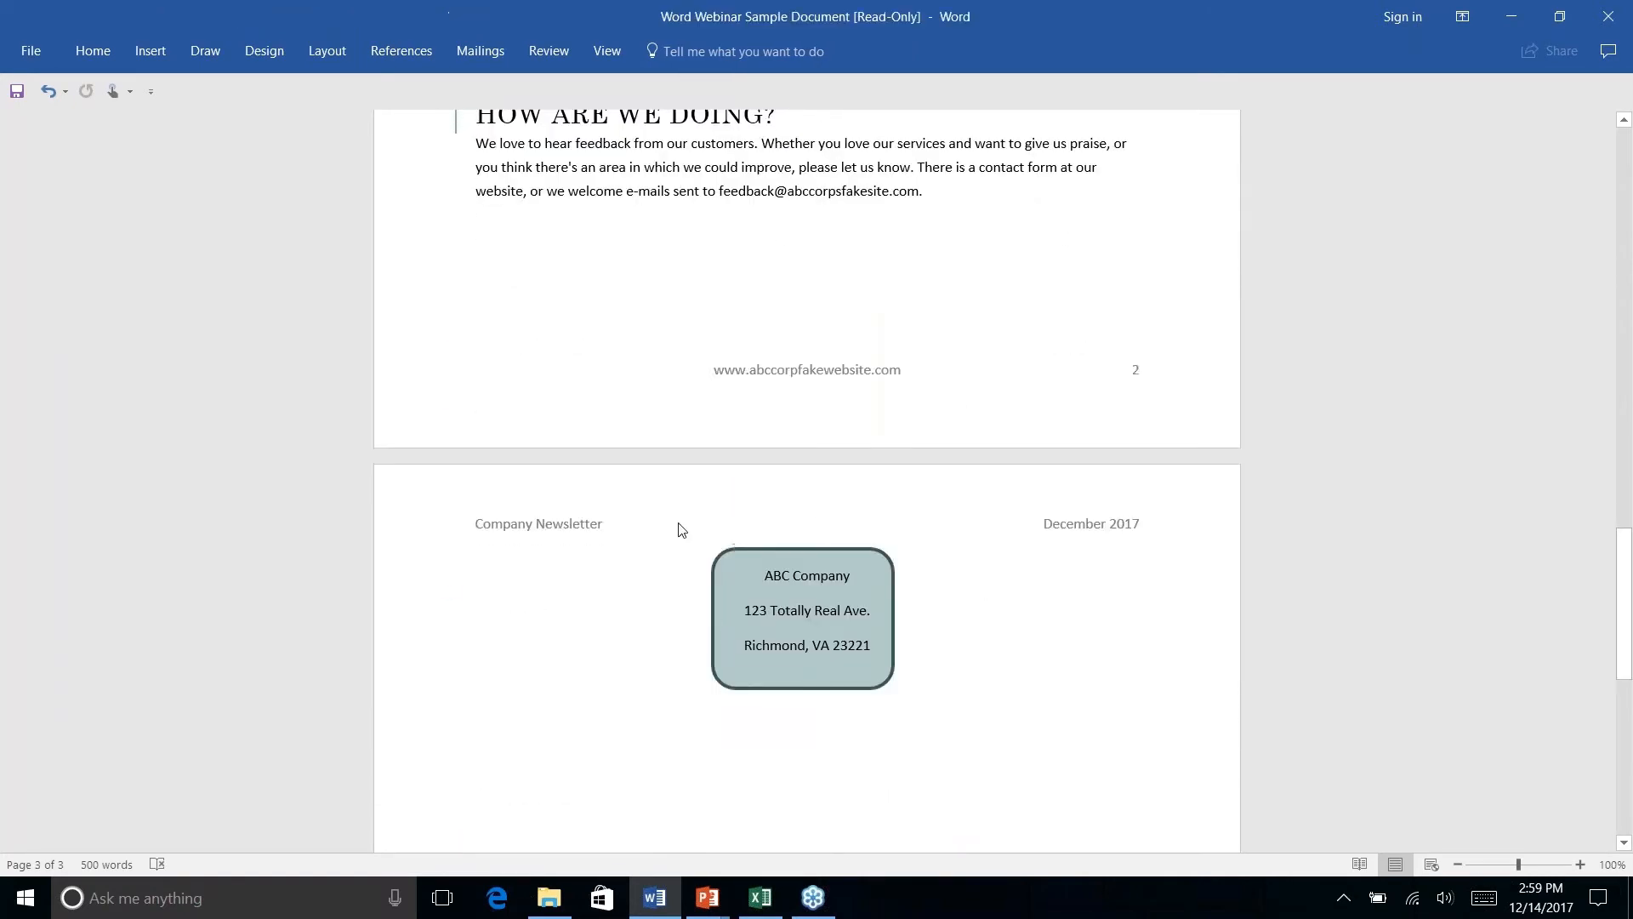
pyautogui.moveTo(881, 558); pyautogui.dragTo(883, 555)
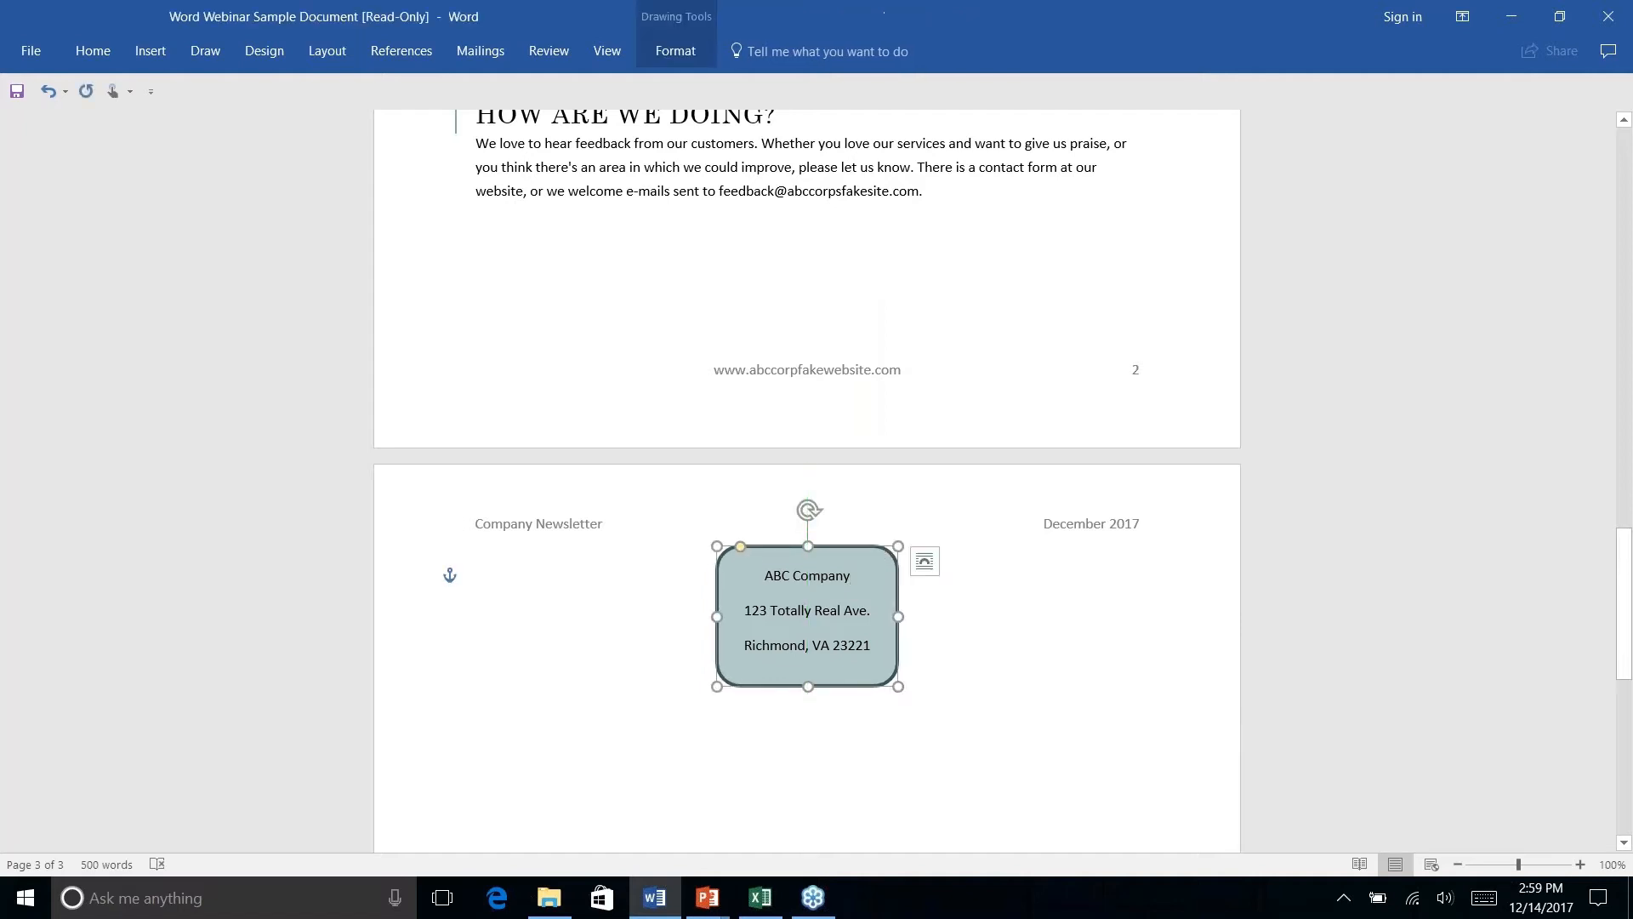
pyautogui.click(712, 538)
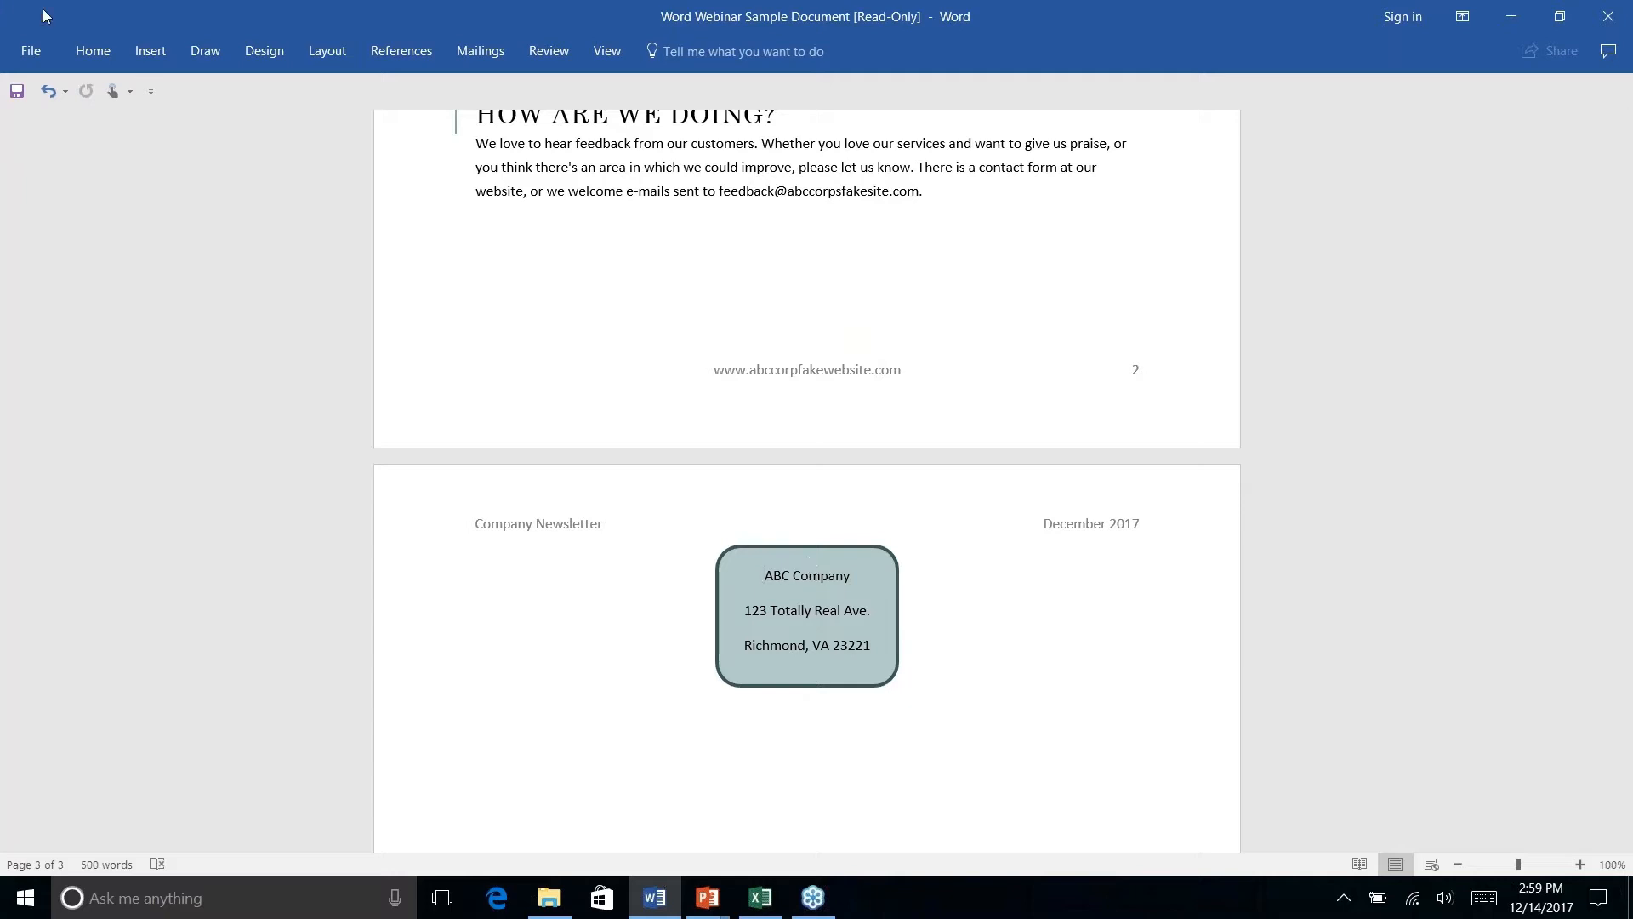
# - Insert a page break after the feedback paragraph under How Are We Doing?
pyautogui.click(954, 203)
pyautogui.click(150, 51)
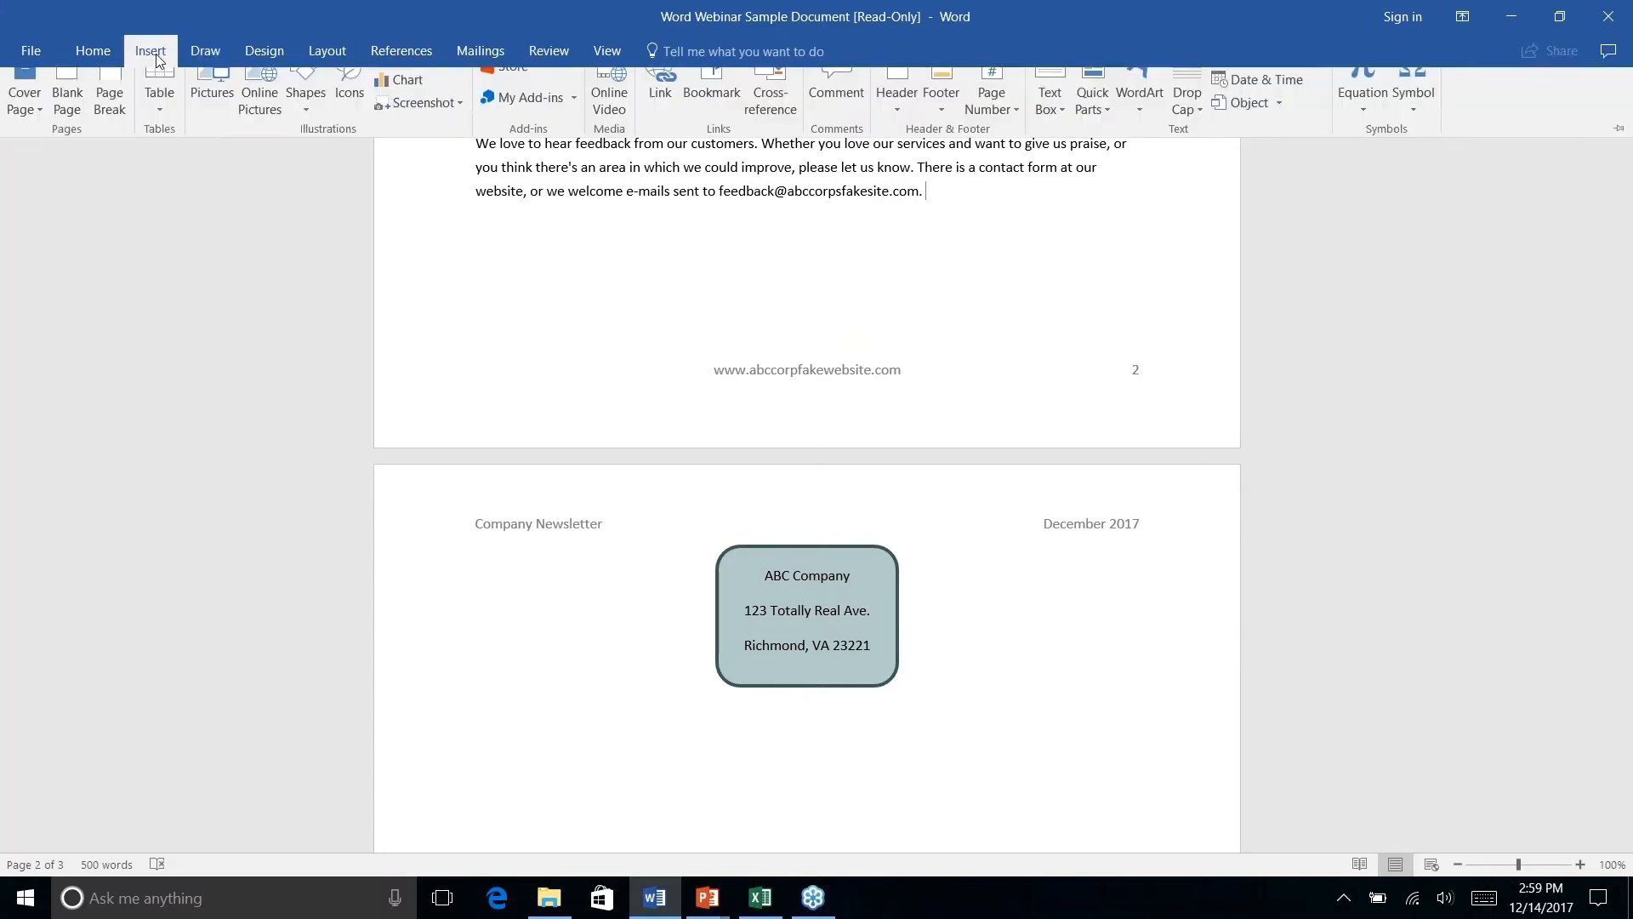
pyautogui.click(338, 53)
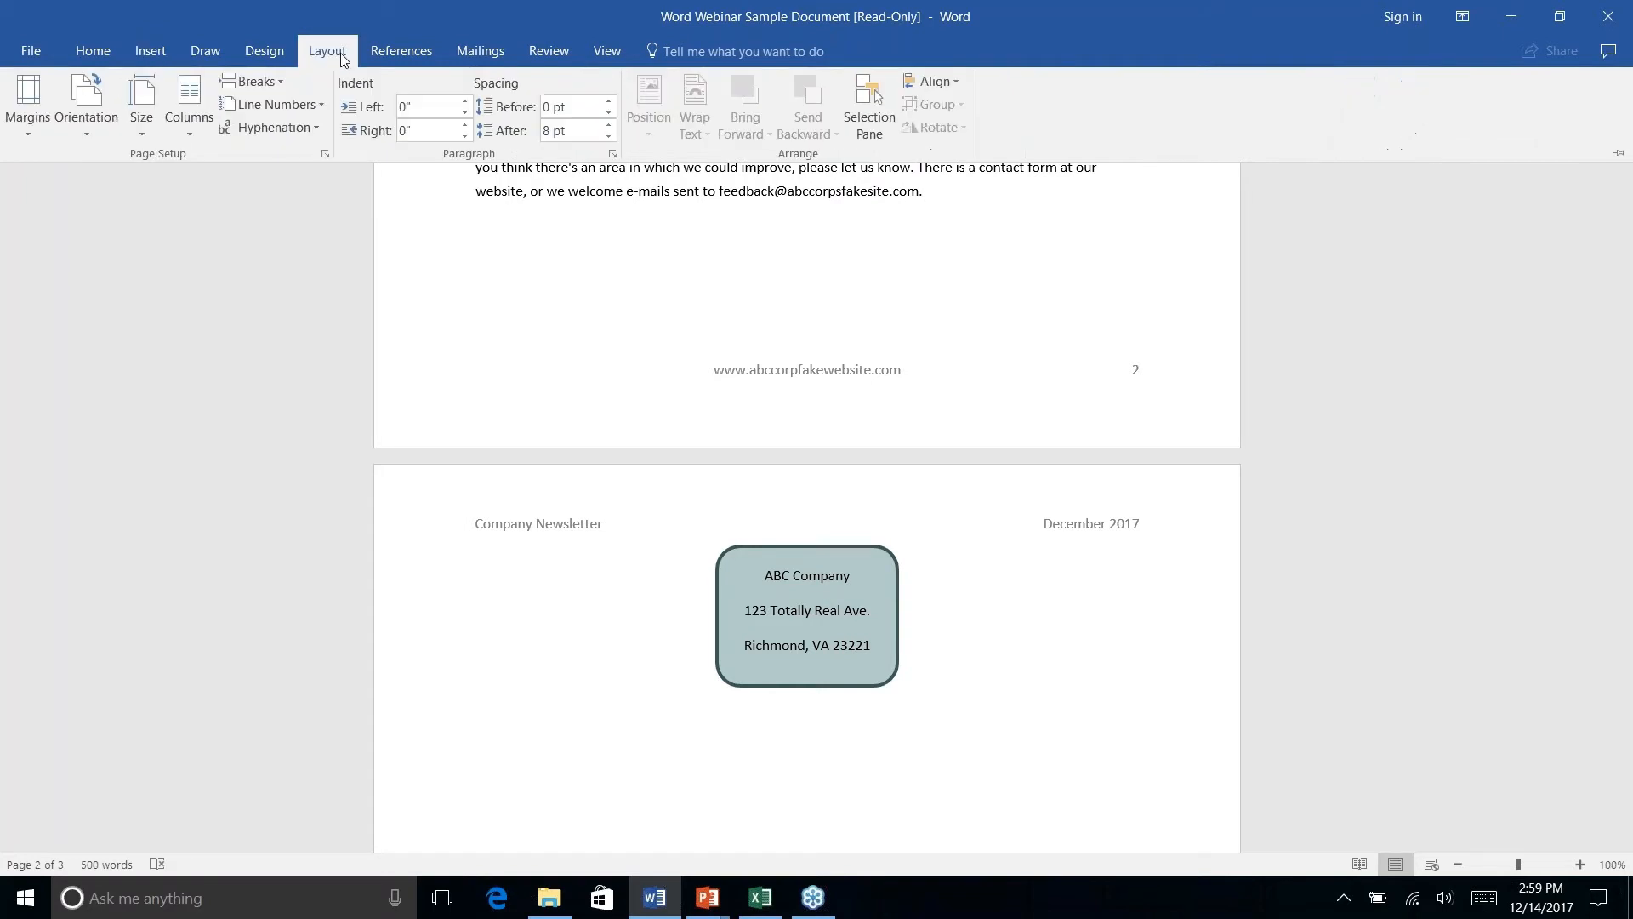
pyautogui.click(279, 83)
pyautogui.click(310, 160)
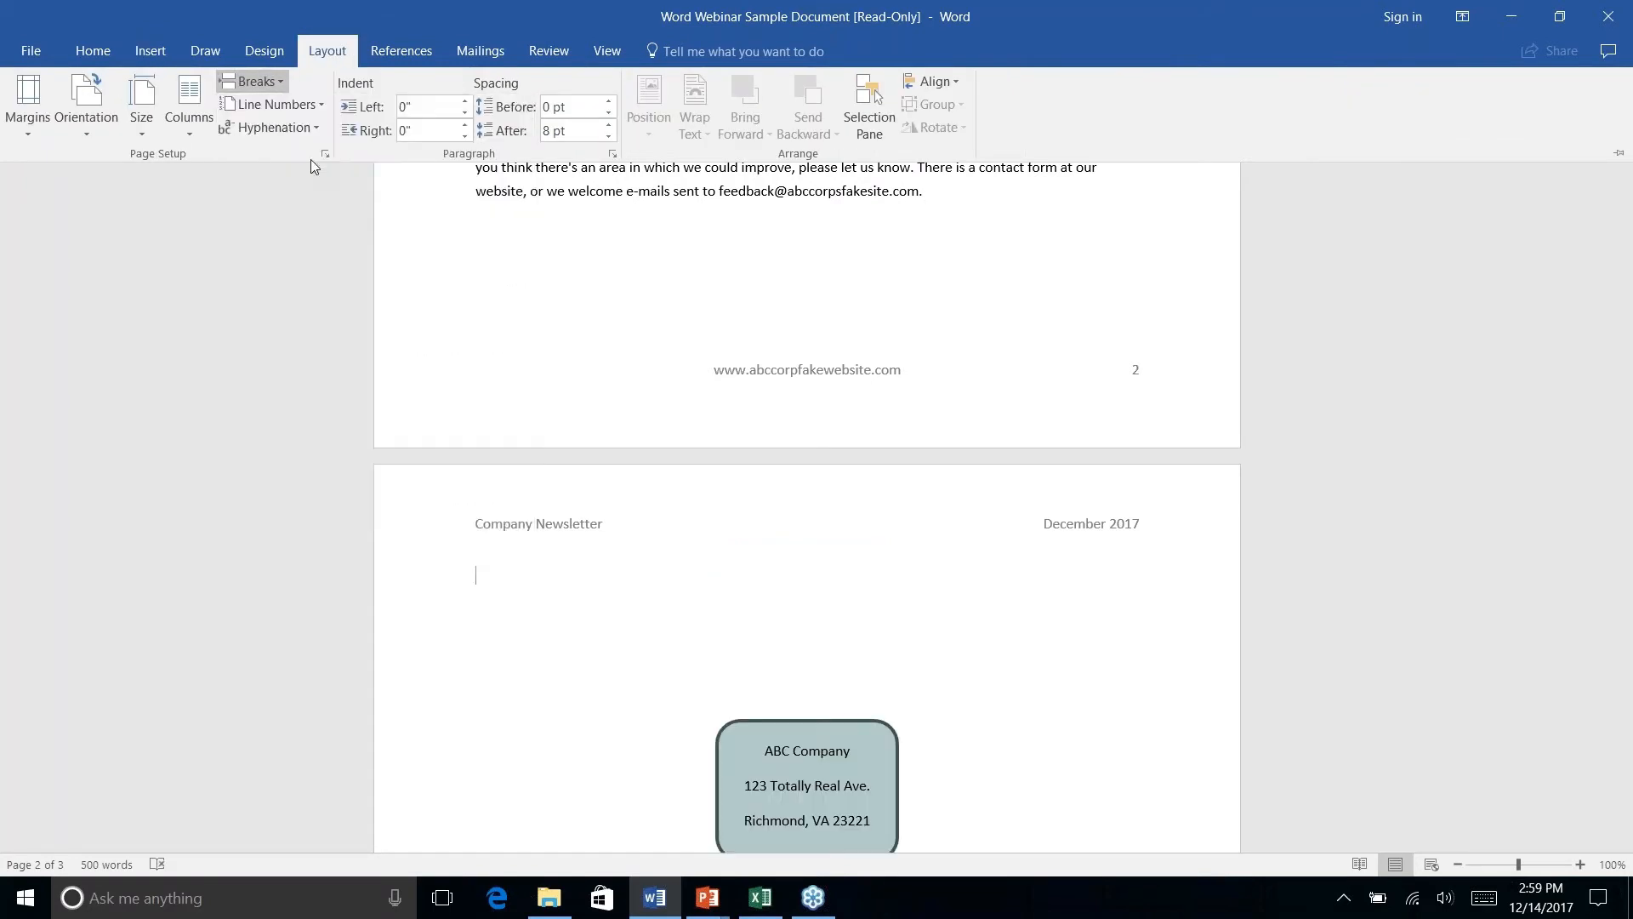
# - Look through the newsletter's layout from the address page back to What's New and down to the last page again
pyautogui.scroll(3, 1006, 635)
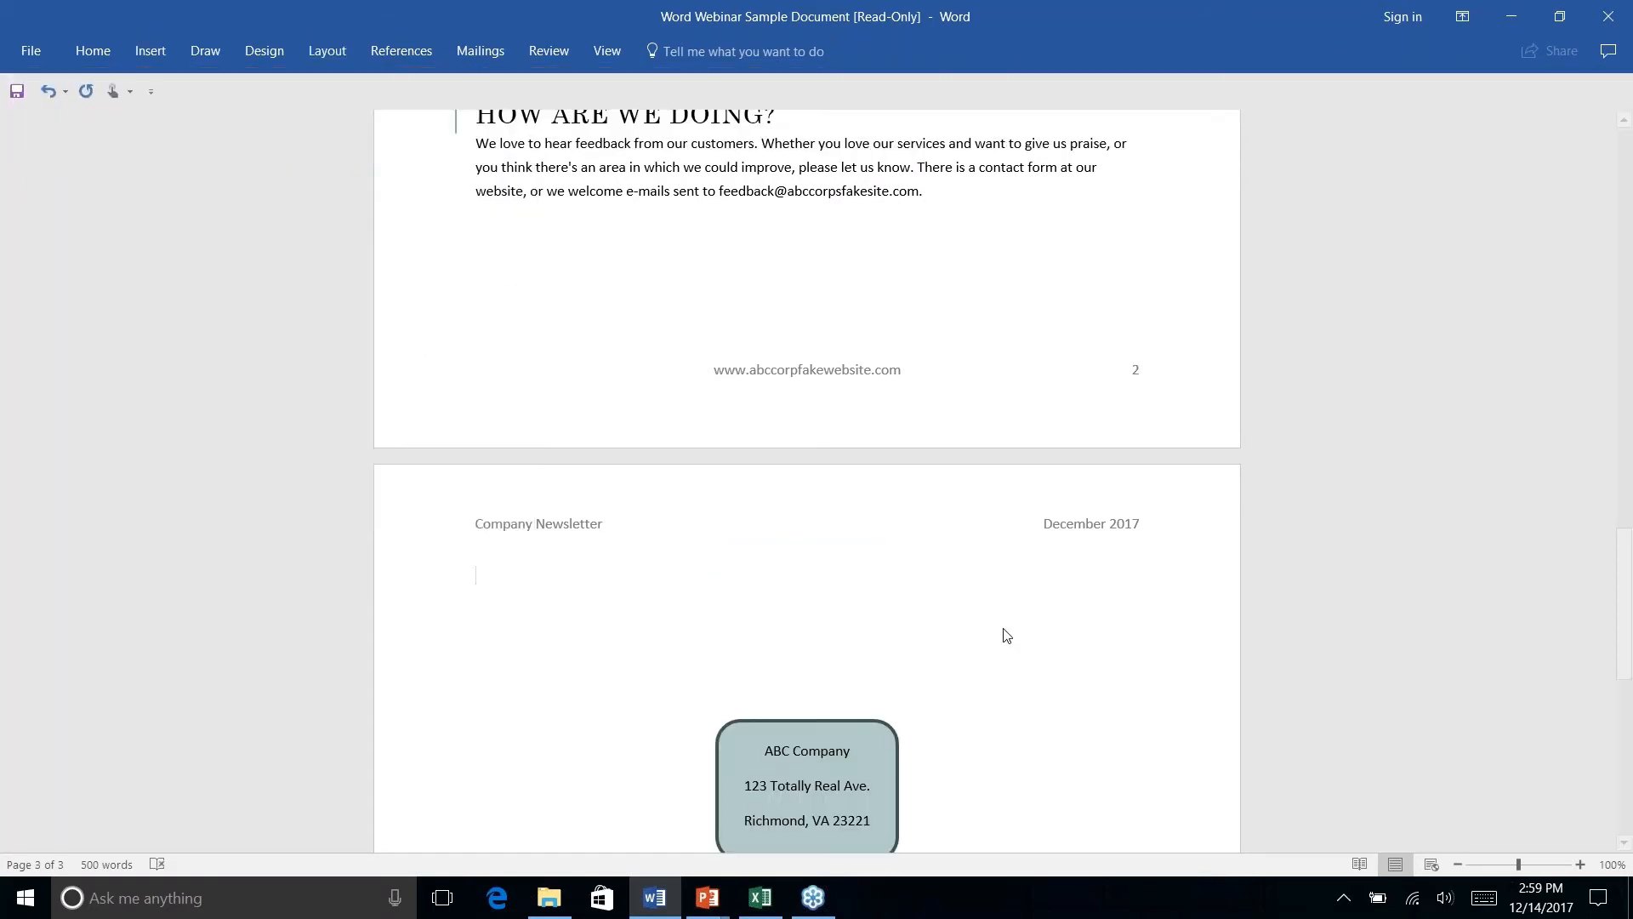
pyautogui.scroll(2, 806, 477)
pyautogui.scroll(-12, 806, 476)
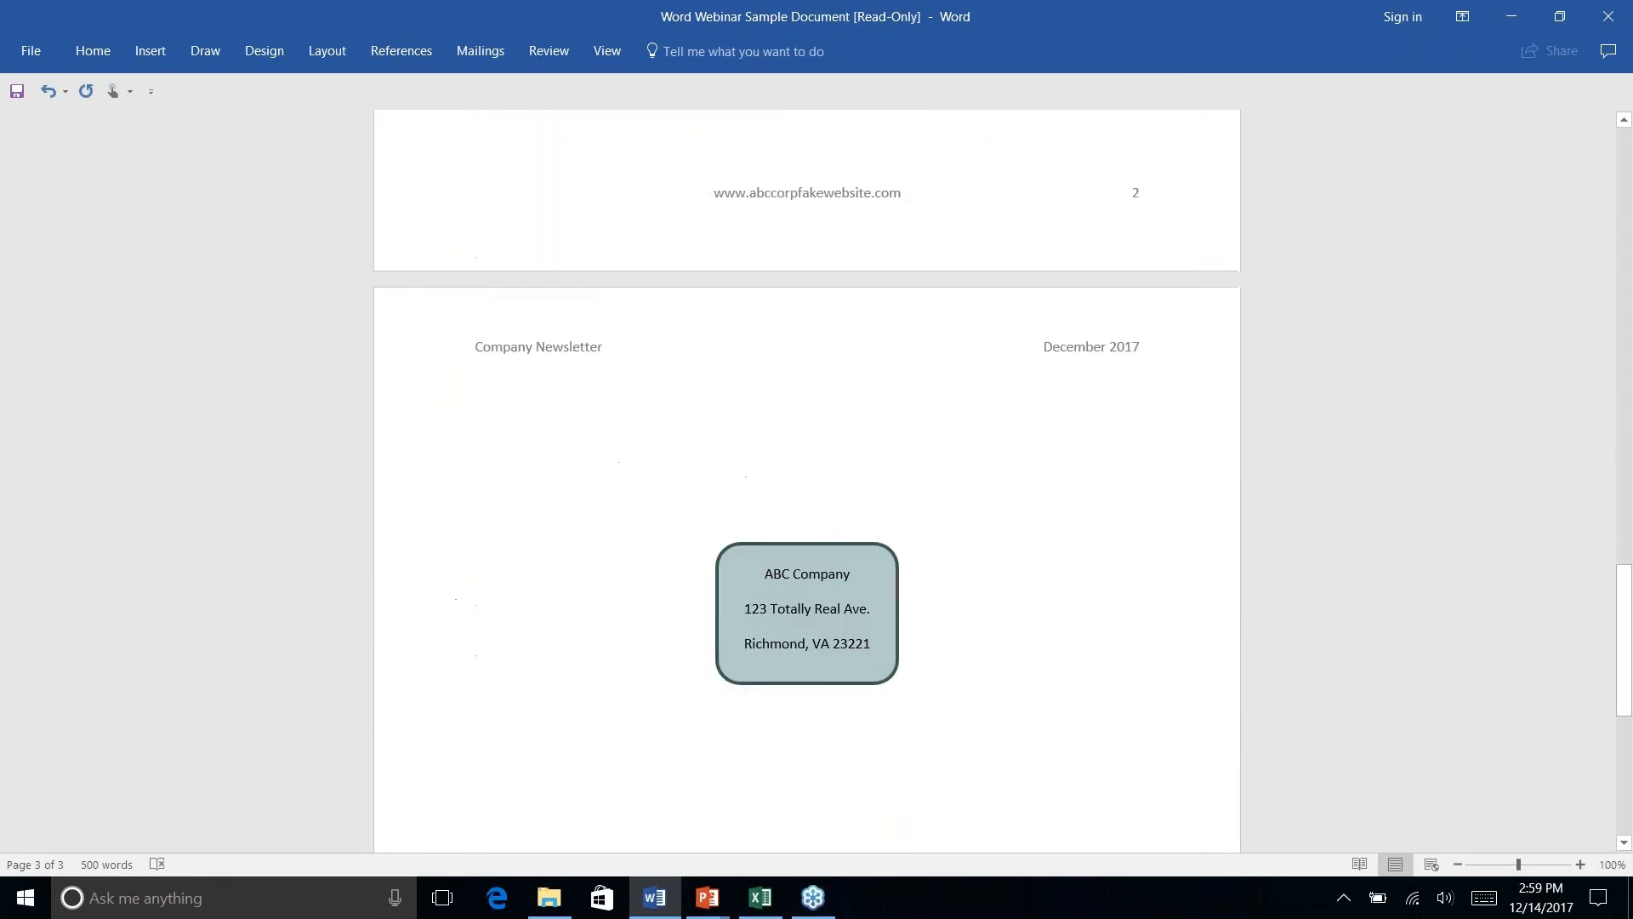
pyautogui.scroll(8, 806, 476)
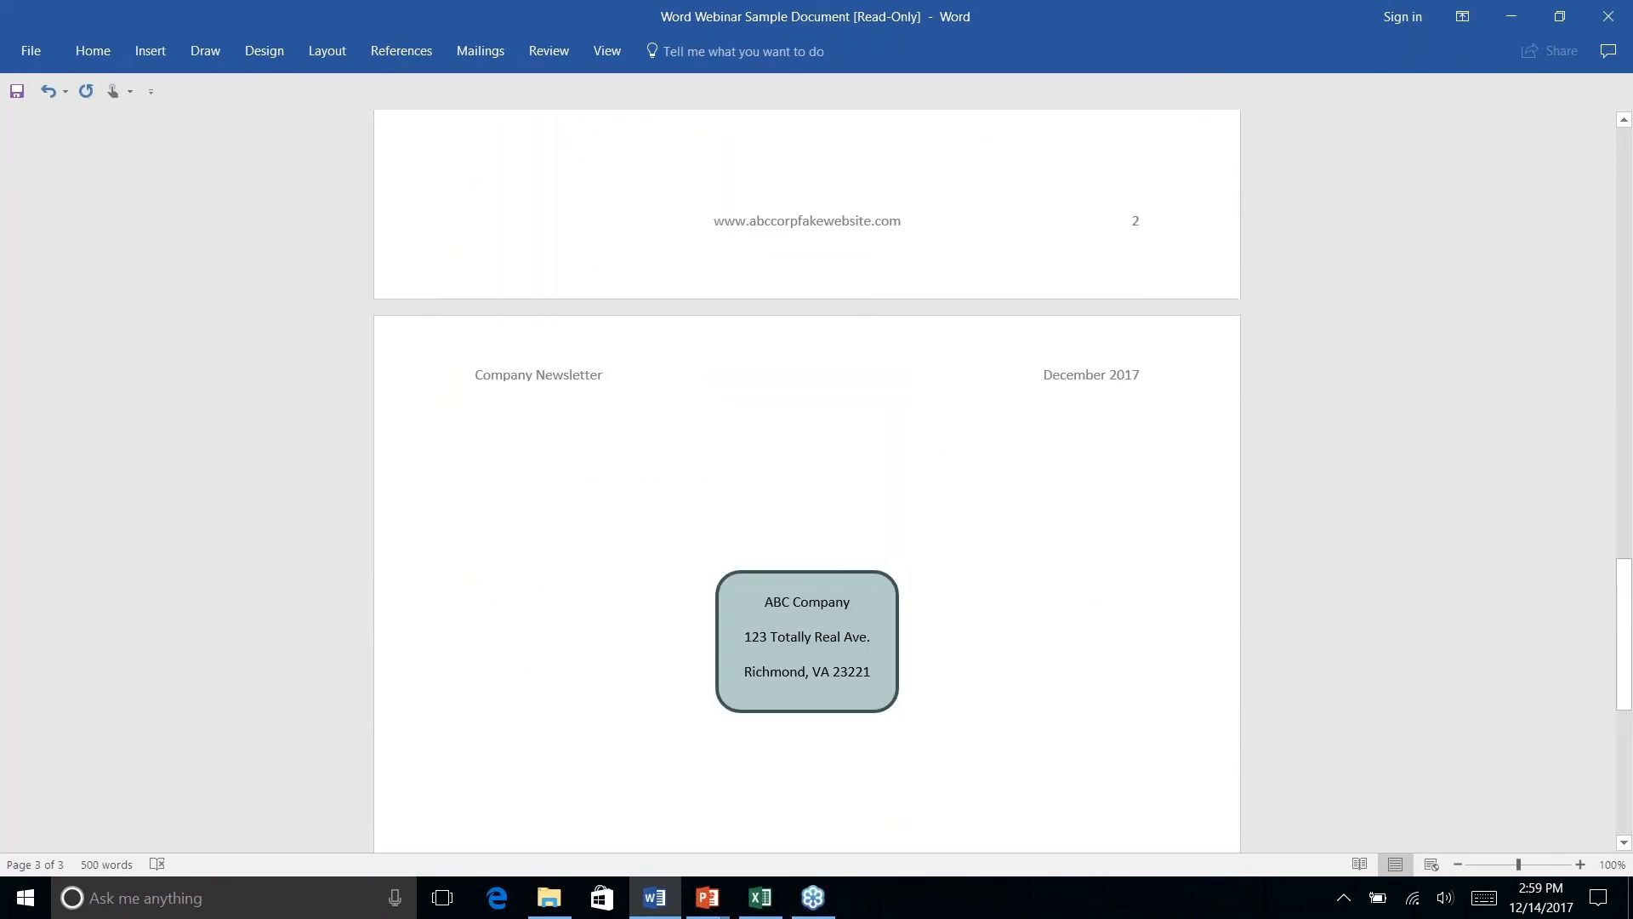
pyautogui.scroll(15, 806, 476)
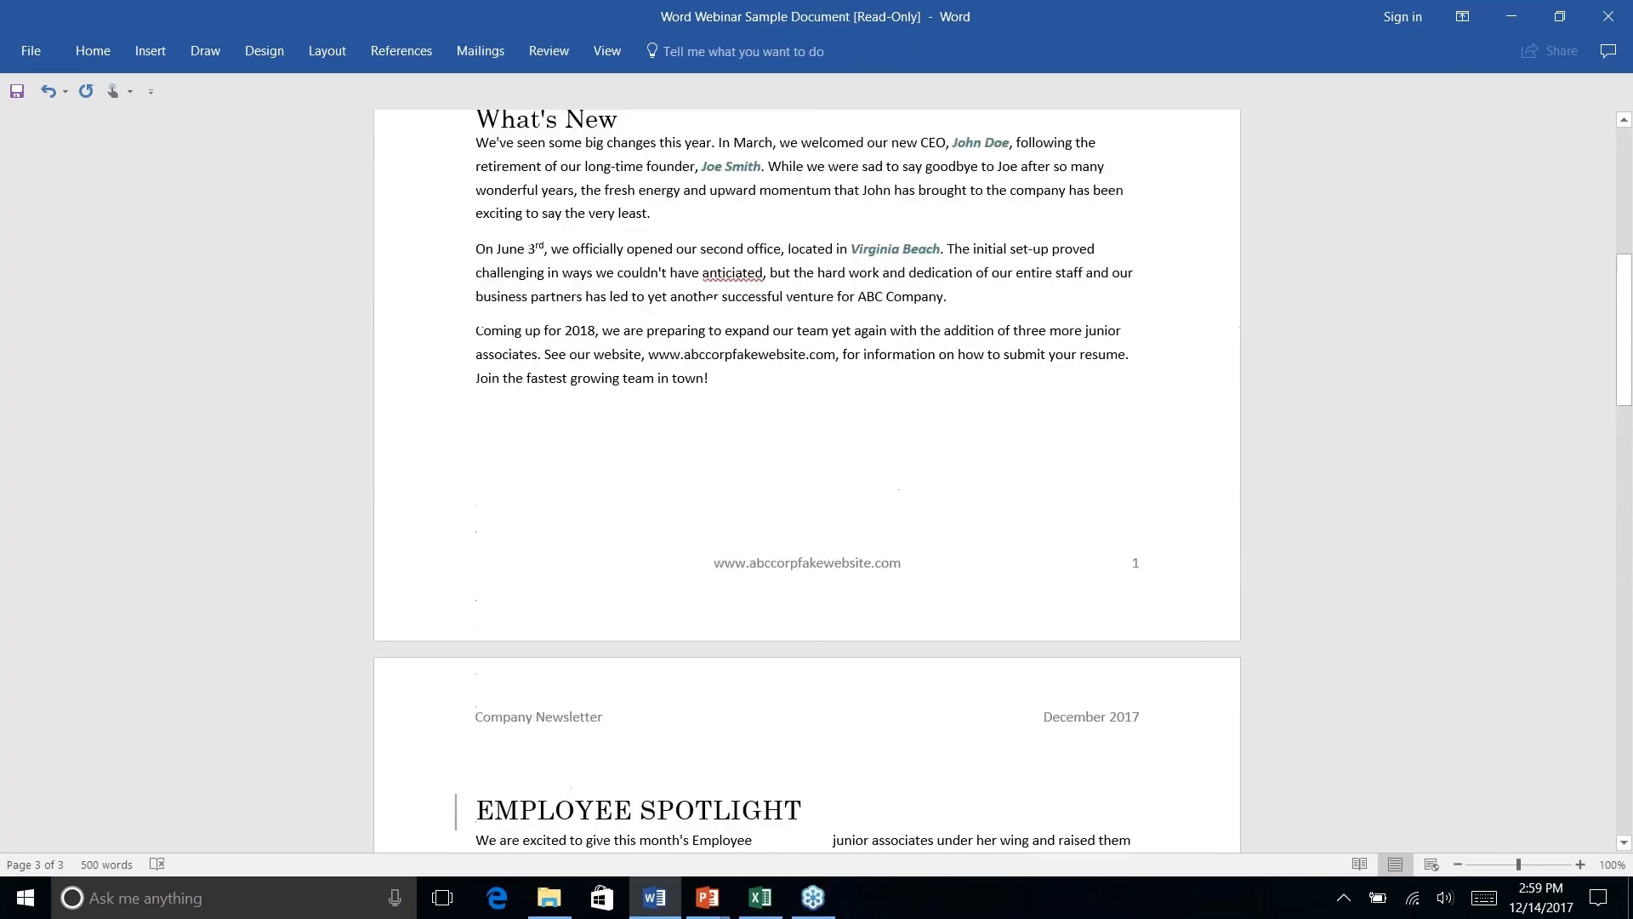
pyautogui.scroll(4, 806, 476)
pyautogui.scroll(-20, 806, 477)
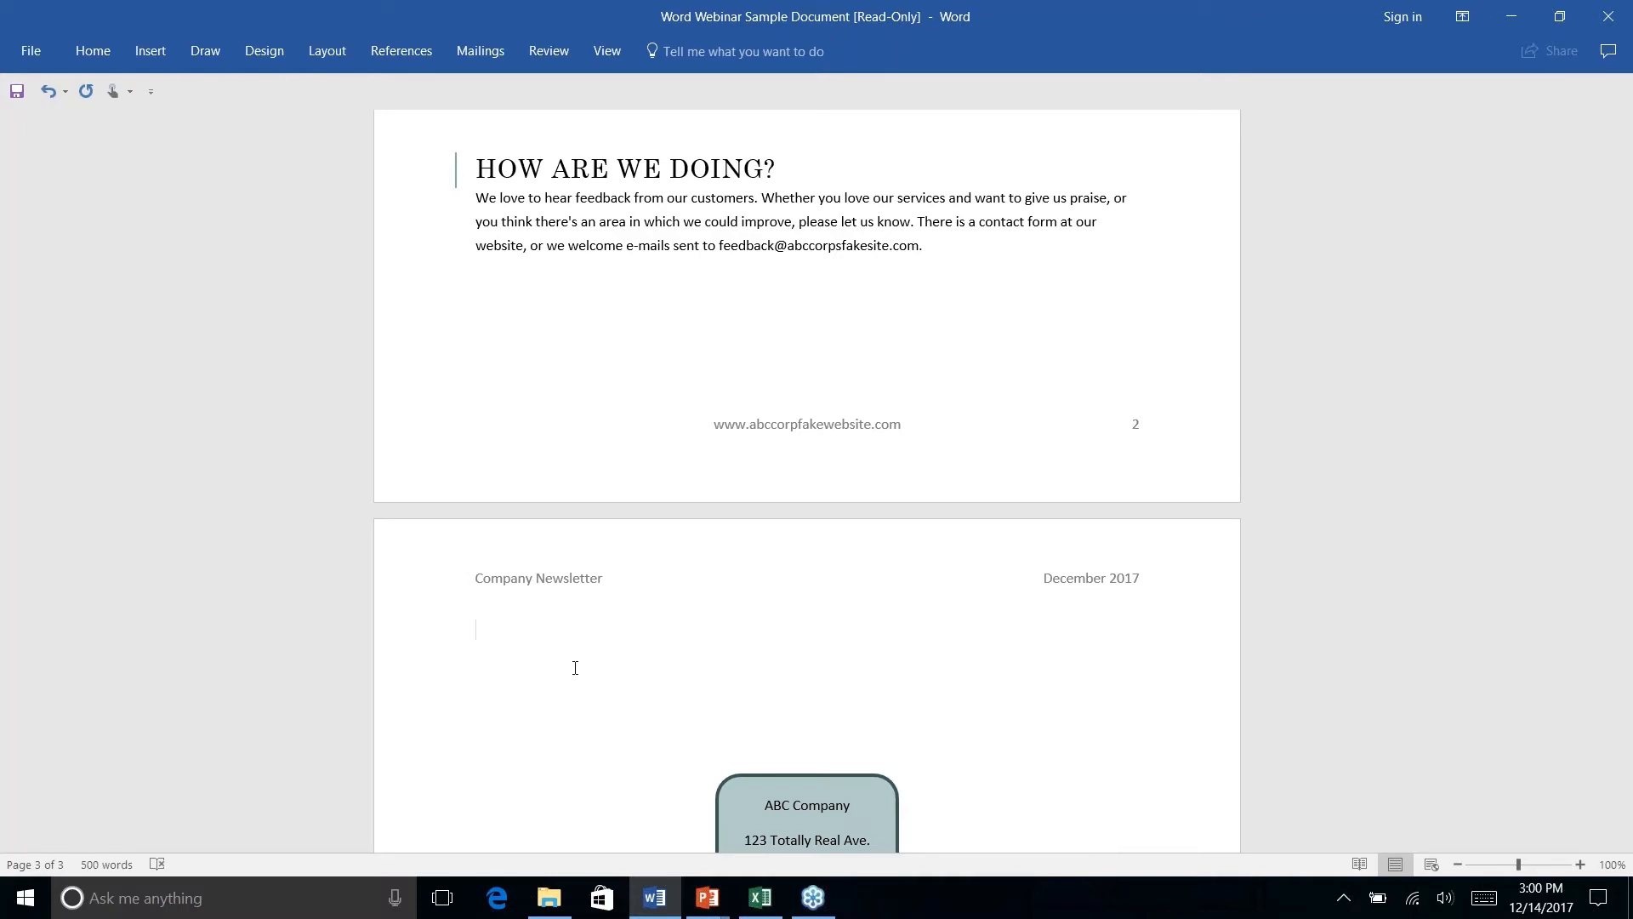
# - Add "Name:" with a blank of underscores above the address block, try filling in the blank, and clear it
pyautogui.write('Name: ____________________')
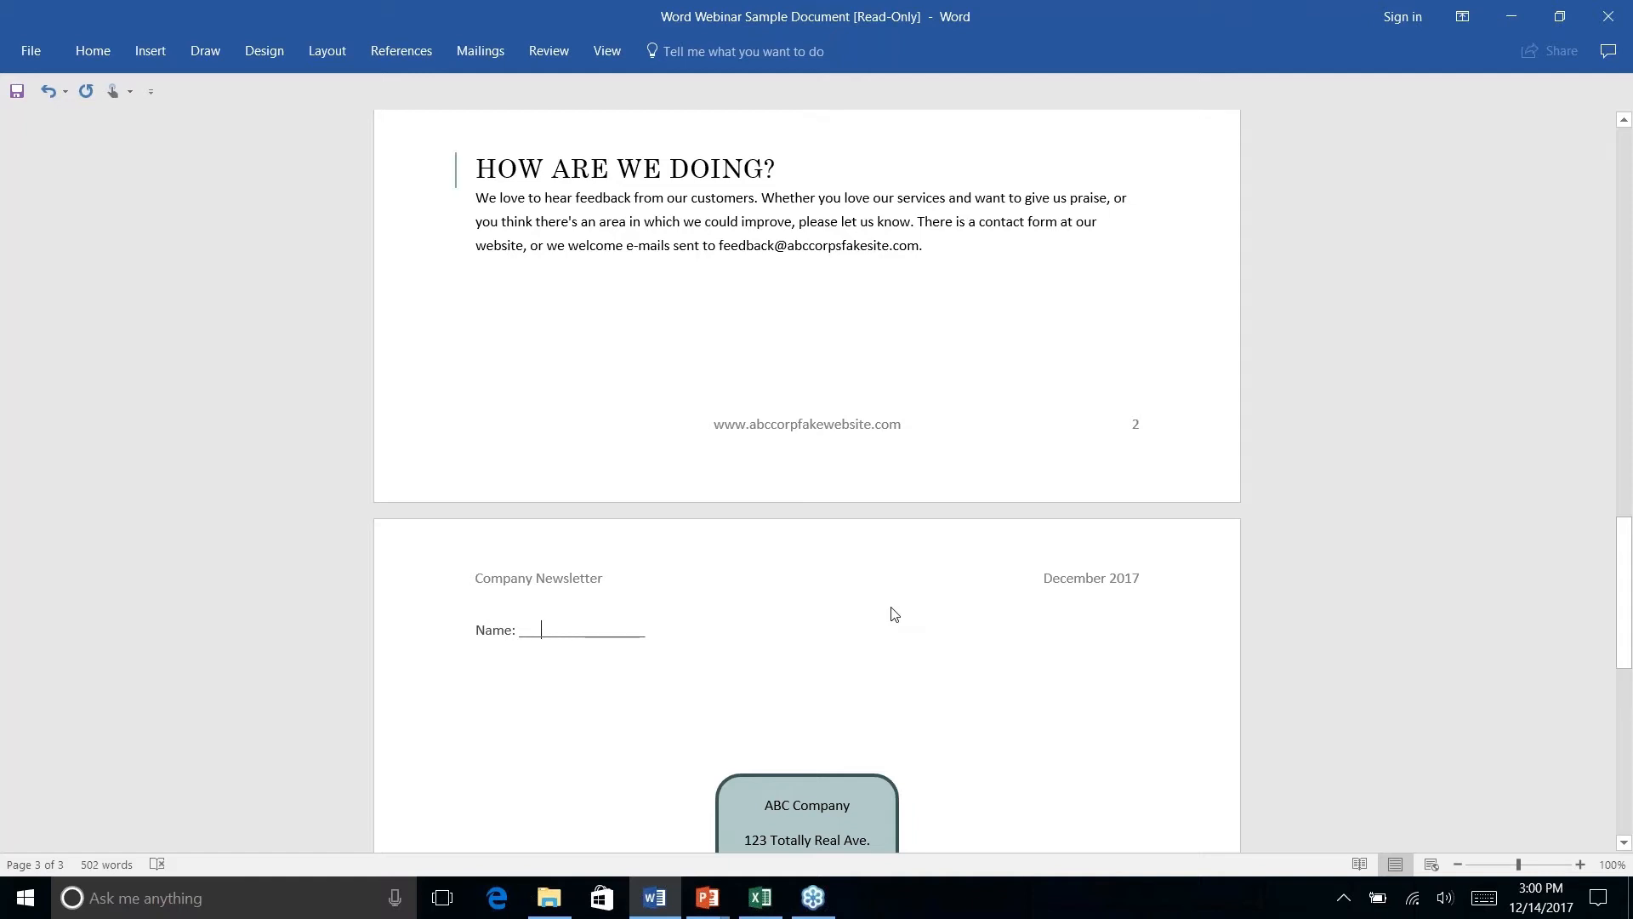
pyautogui.write('M Name')
pyautogui.press('BackSpace')
pyautogui.press('BackSpace')
pyautogui.press('BackSpace')
pyautogui.press('BackSpace')
pyautogui.press('BackSpace')
pyautogui.press('BackSpace')
pyautogui.press('BackSpace')
pyautogui.press('BackSpace')
pyautogui.press('BackSpace')
pyautogui.press('BackSpace')
pyautogui.press('BackSpace')
pyautogui.press('BackSpace')
pyautogui.press('BackSpace')
pyautogui.press('BackSpace')
pyautogui.press('BackSpace')
pyautogui.press('BackSpace')
pyautogui.press('BackSpace')
pyautogui.press('BackSpace')
pyautogui.press('BackSpace')
pyautogui.press('BackSpace')
pyautogui.press('BackSpace')
pyautogui.press('BackSpace')
pyautogui.press('BackSpace')
pyautogui.press('BackSpace')
pyautogui.press('BackSpace')
pyautogui.press('BackSpace')
pyautogui.press('BackSpace')
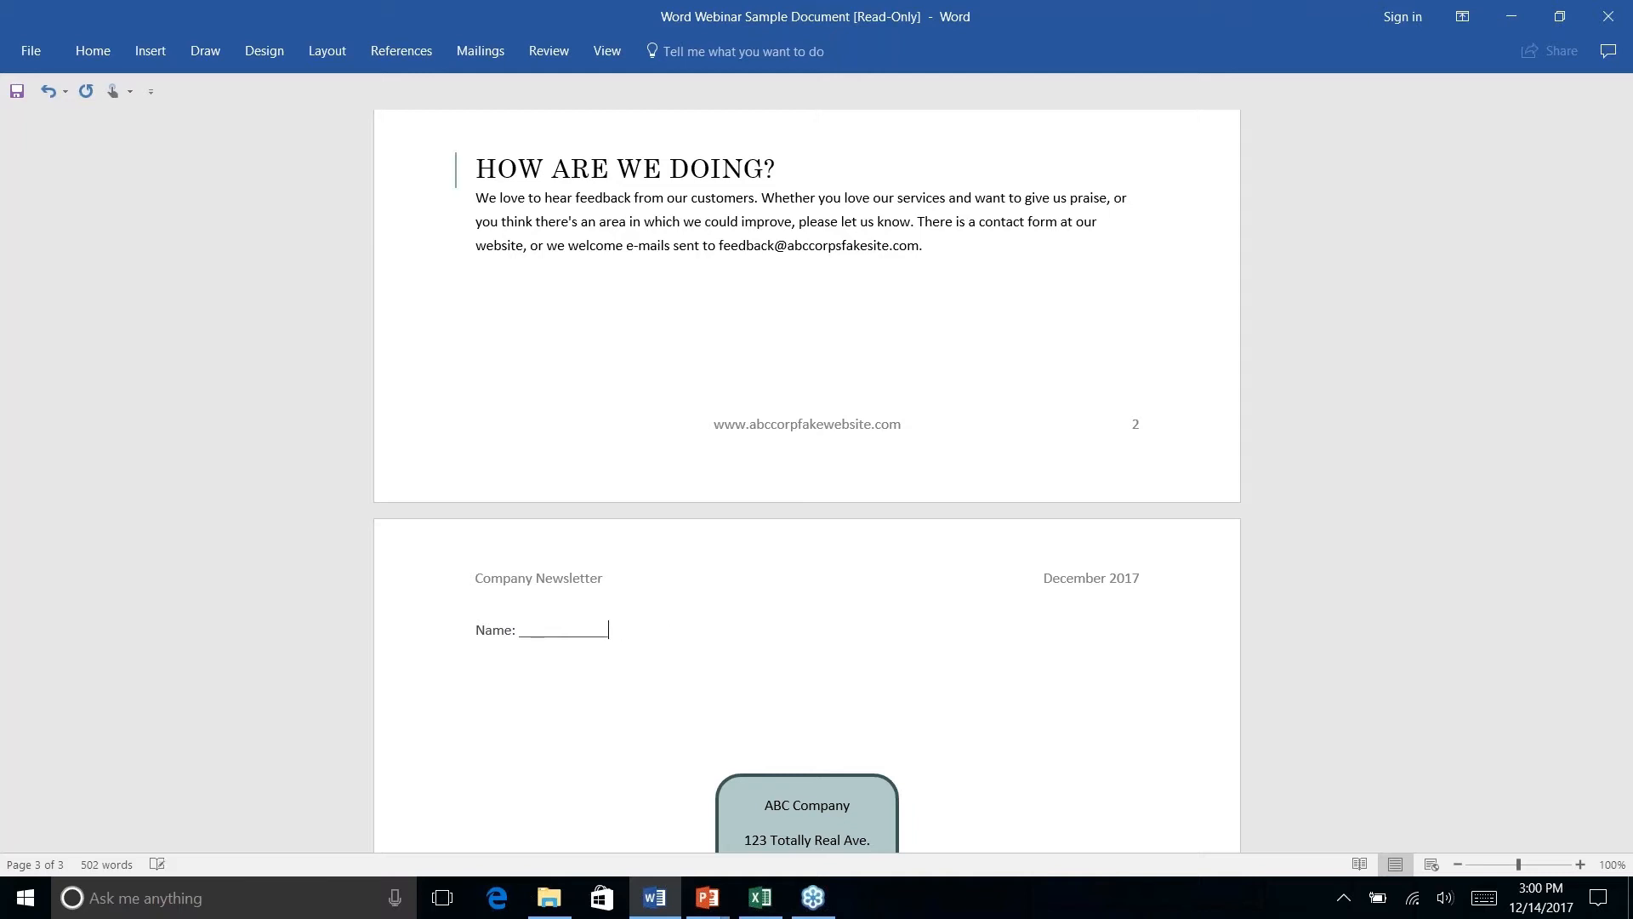
# - Try an automatic horizontal line beneath "Name:" with "My Names" filled in, and delete the test text and line
pyautogui.write('---')
pyautogui.press('Return')
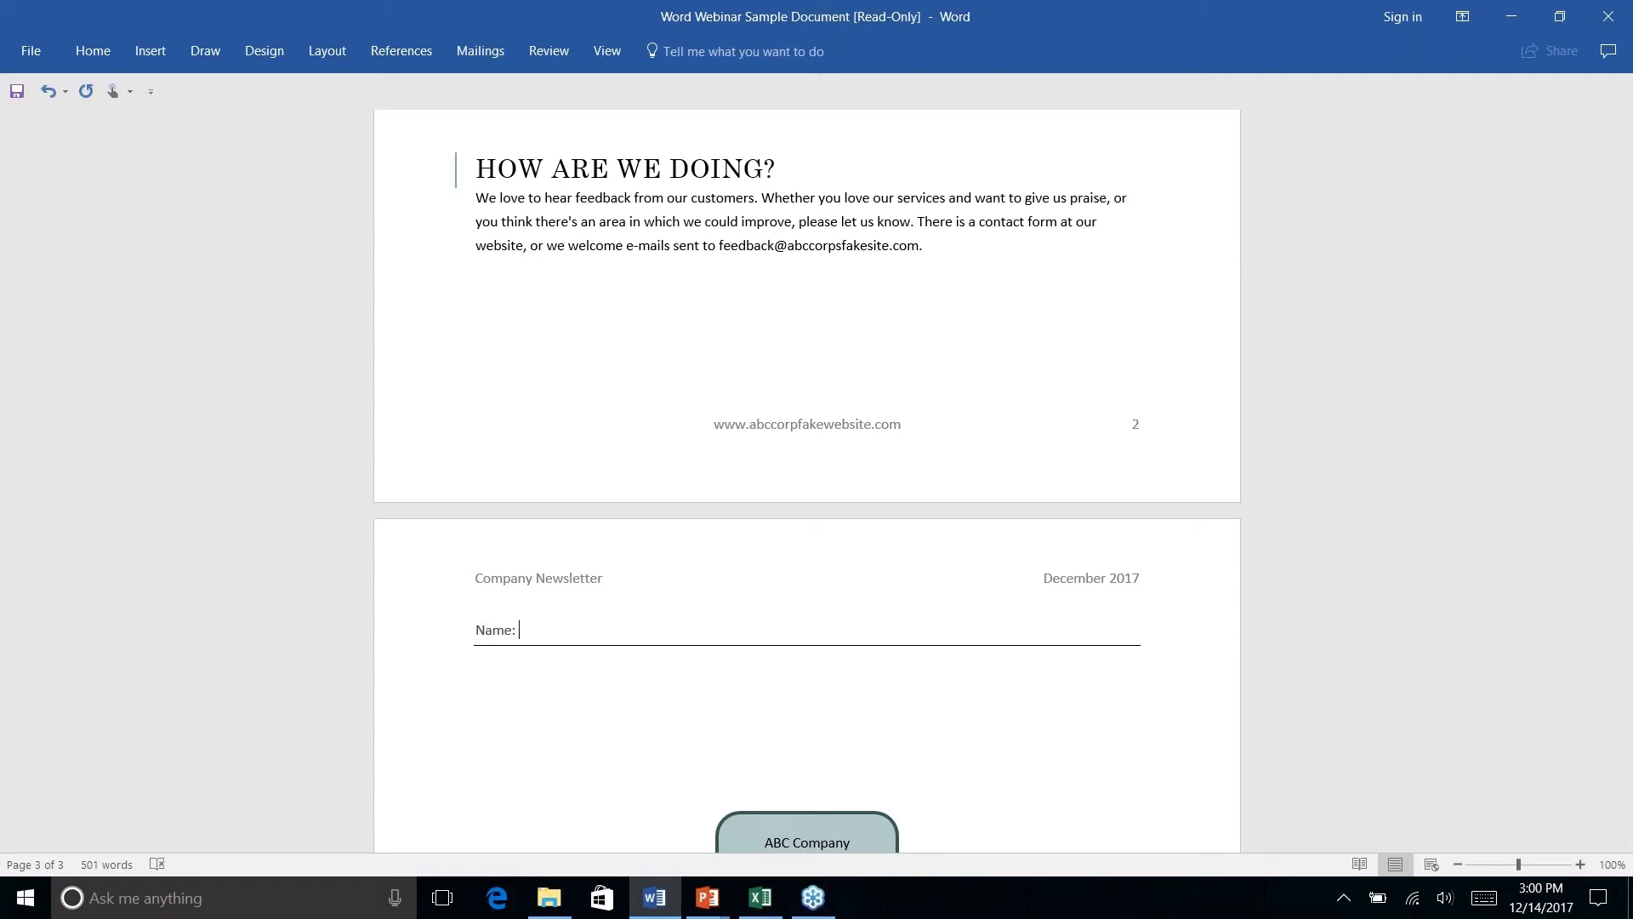
pyautogui.write('M')
pyautogui.press('BackSpace')
pyautogui.write('My Names')
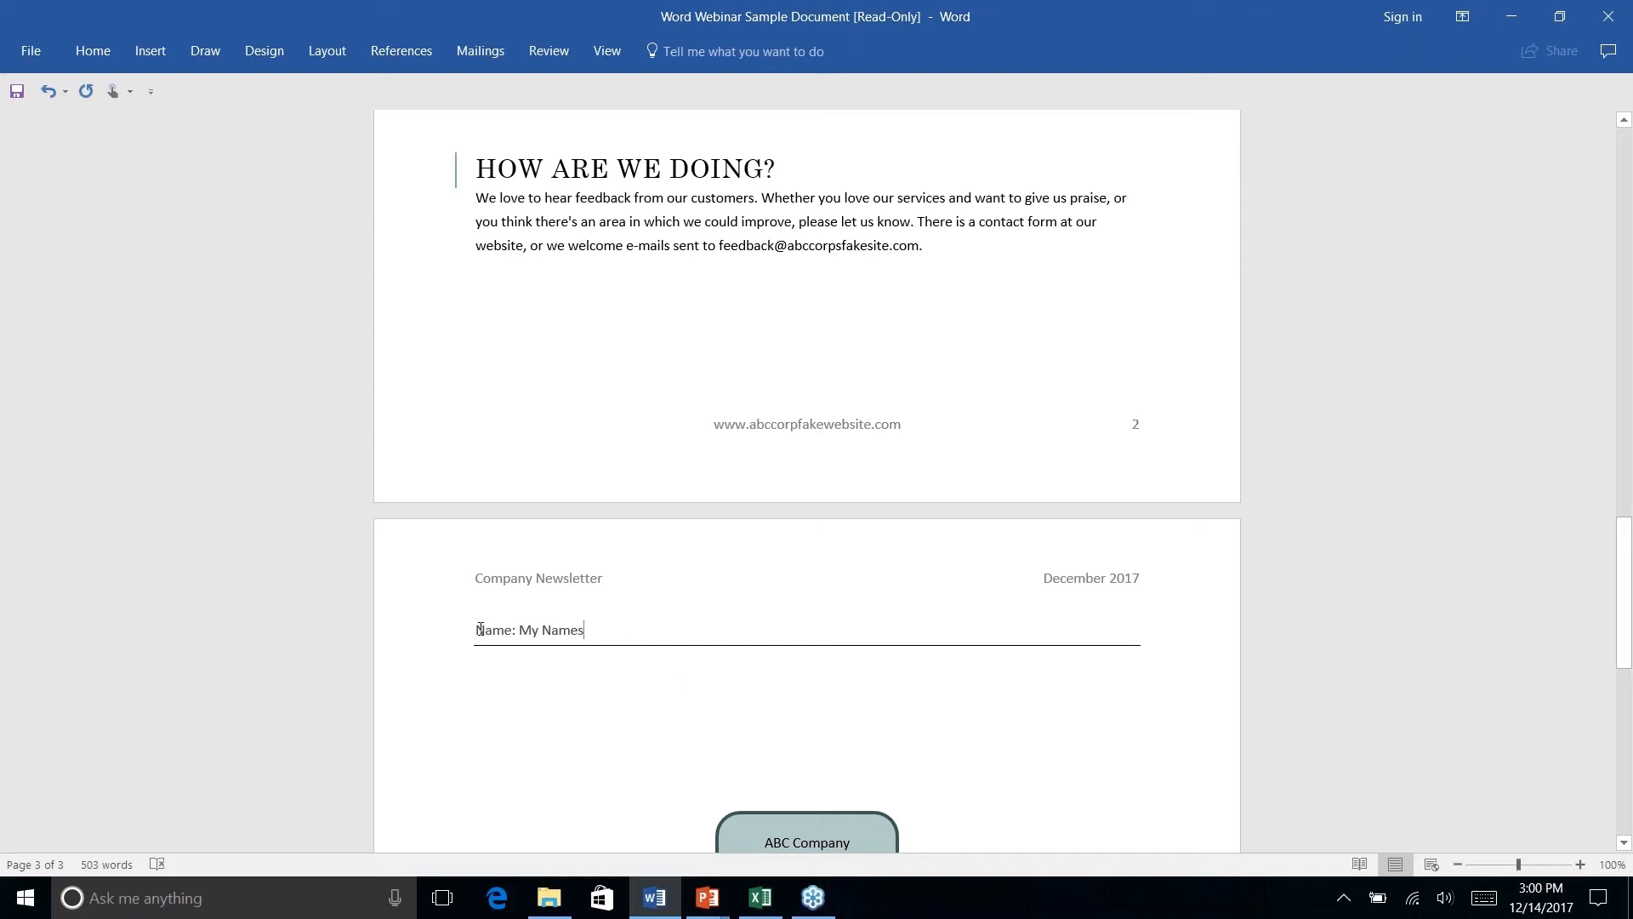
pyautogui.moveTo(480, 629); pyautogui.dragTo(578, 668)
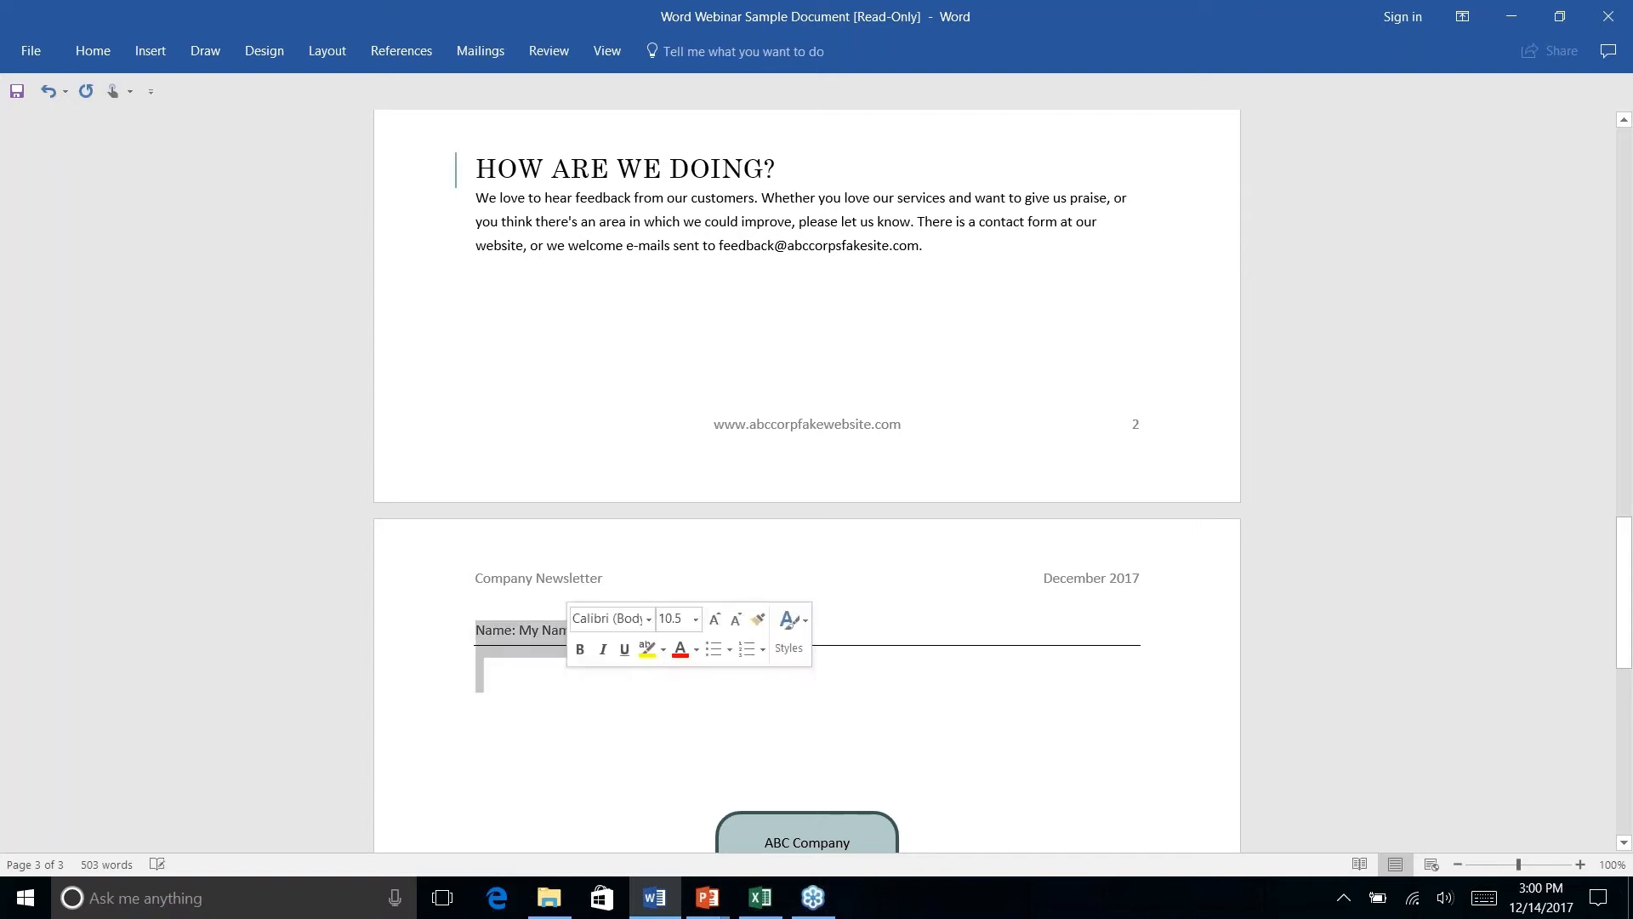
pyautogui.press('Delete')
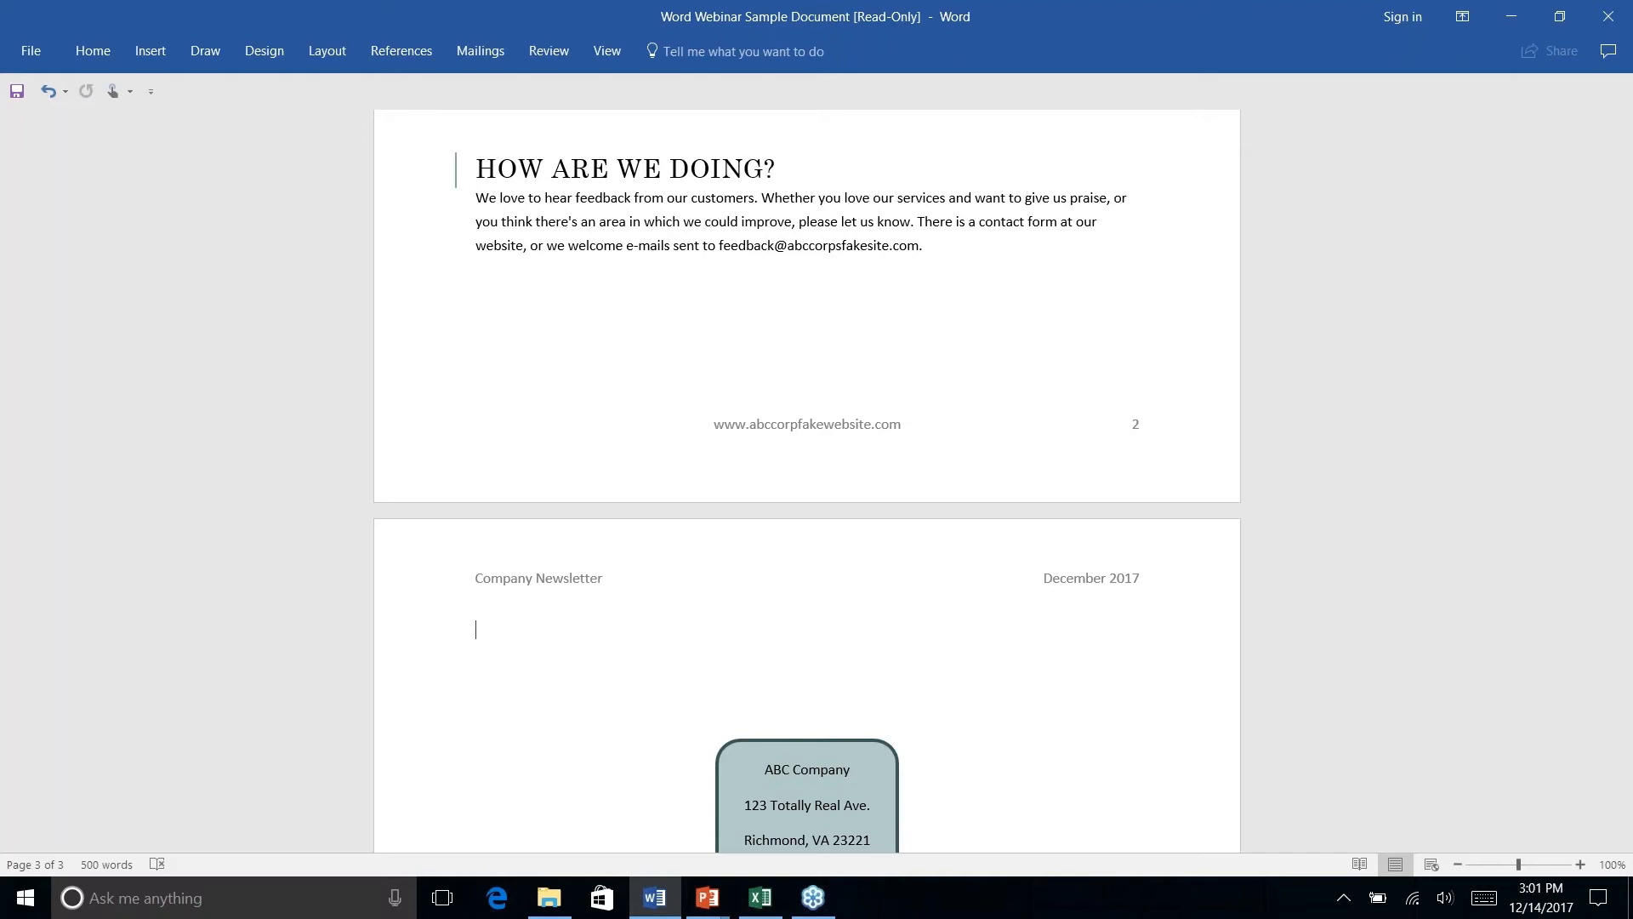
# - Start the Step-by-Step Mail Merge Wizard from the beginning of the newsletter
pyautogui.scroll(-10, 806, 480)
pyautogui.scroll(20, 806, 481)
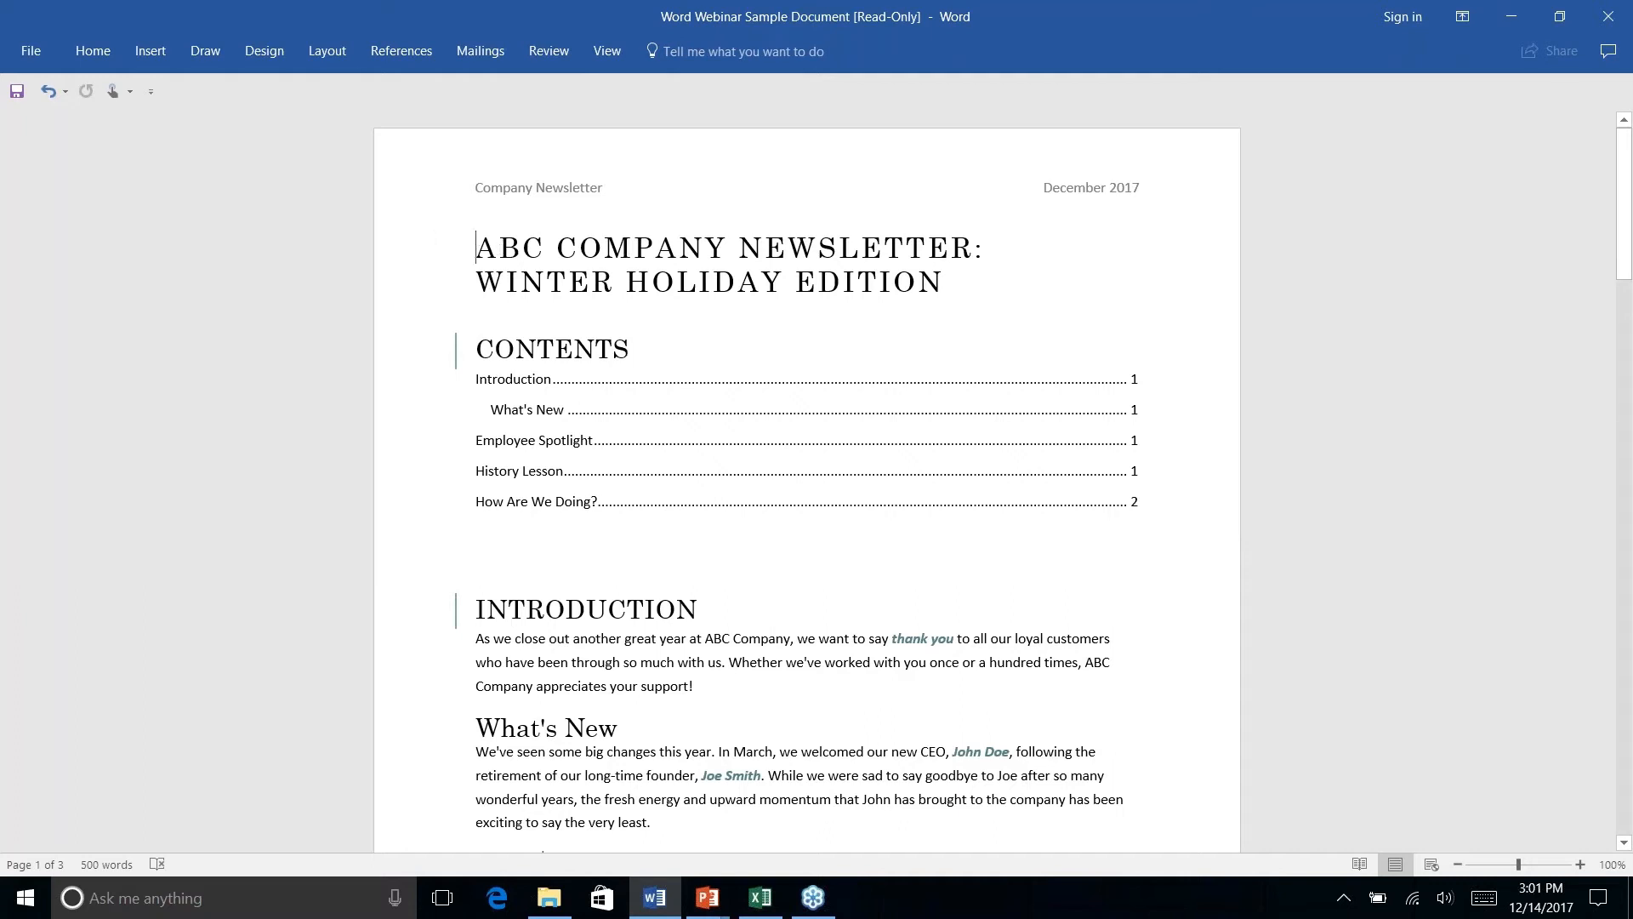
pyautogui.click(408, 55)
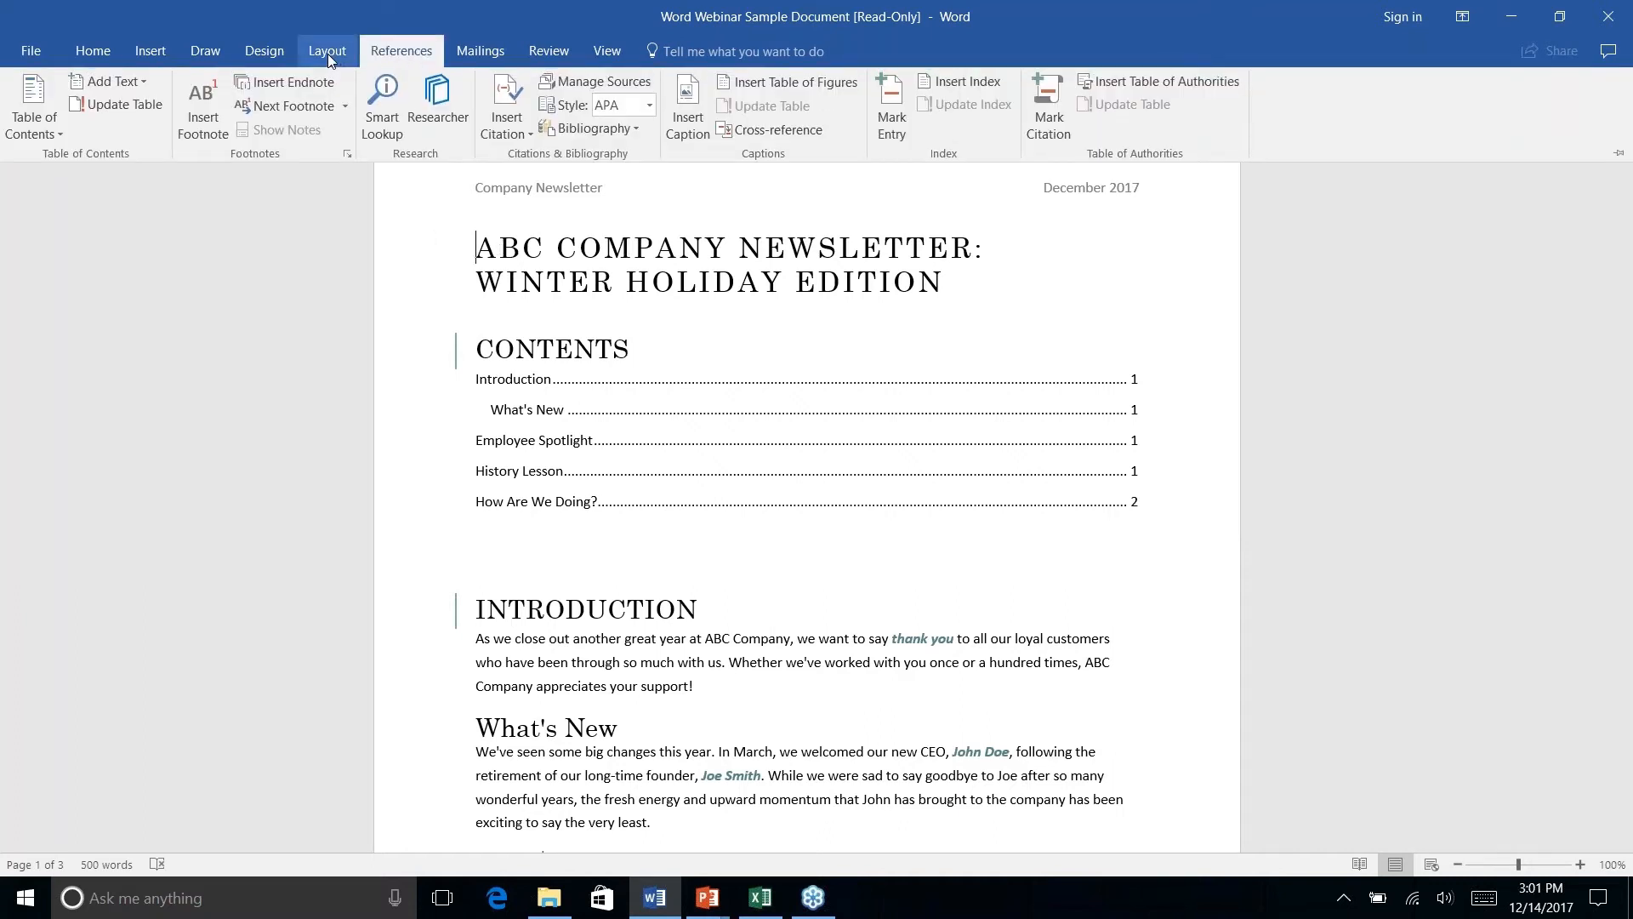
pyautogui.click(483, 54)
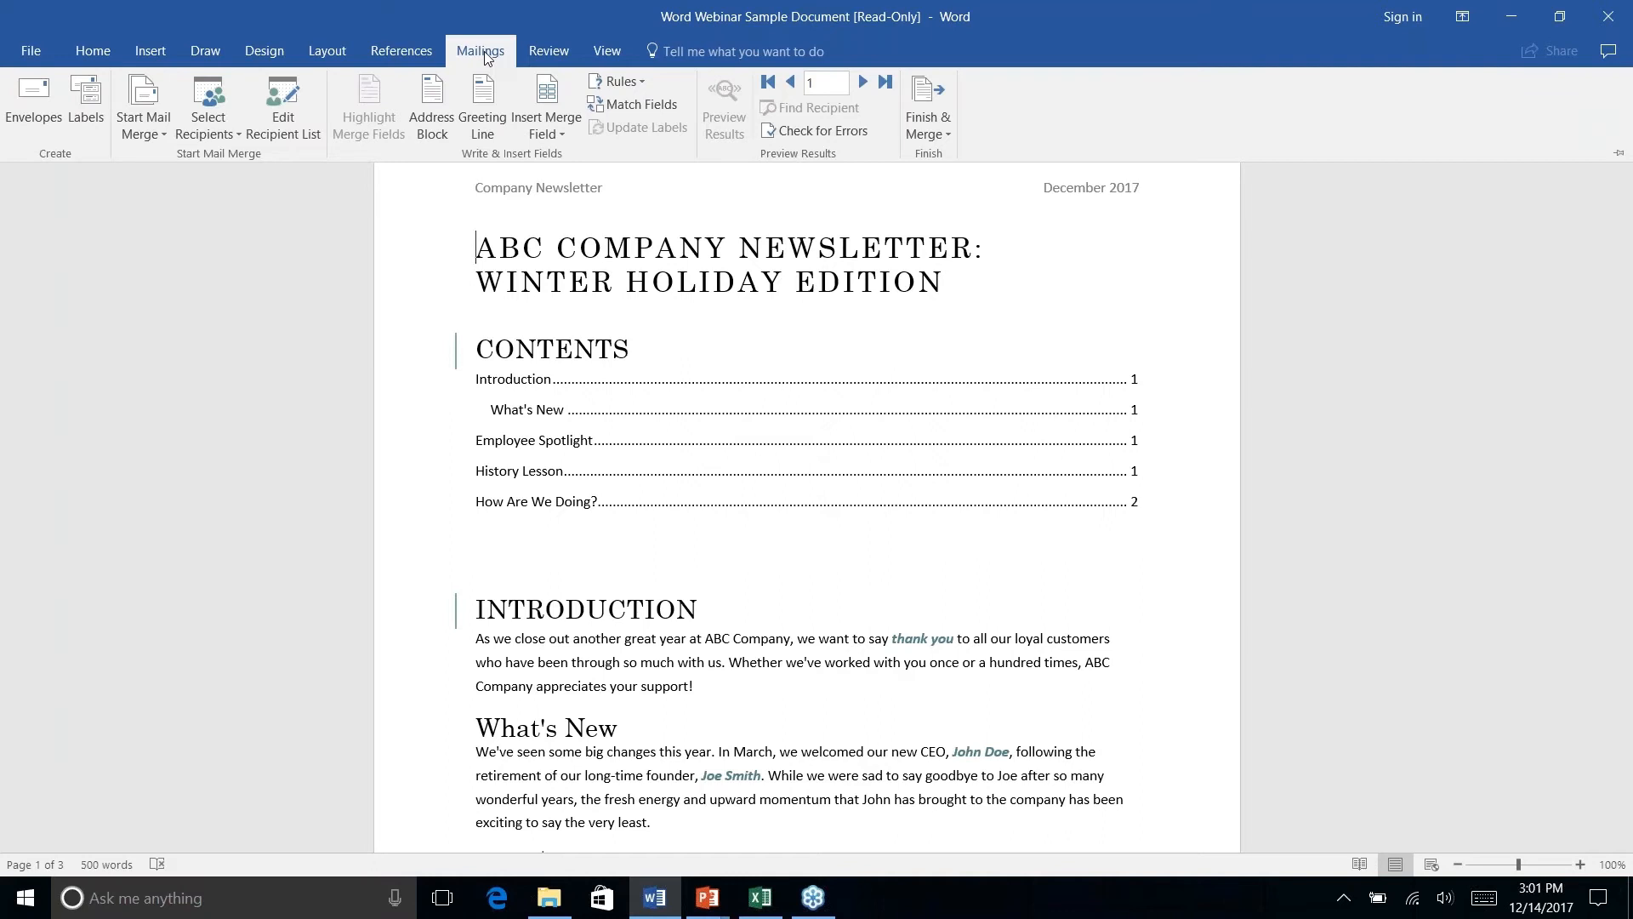
pyautogui.click(155, 139)
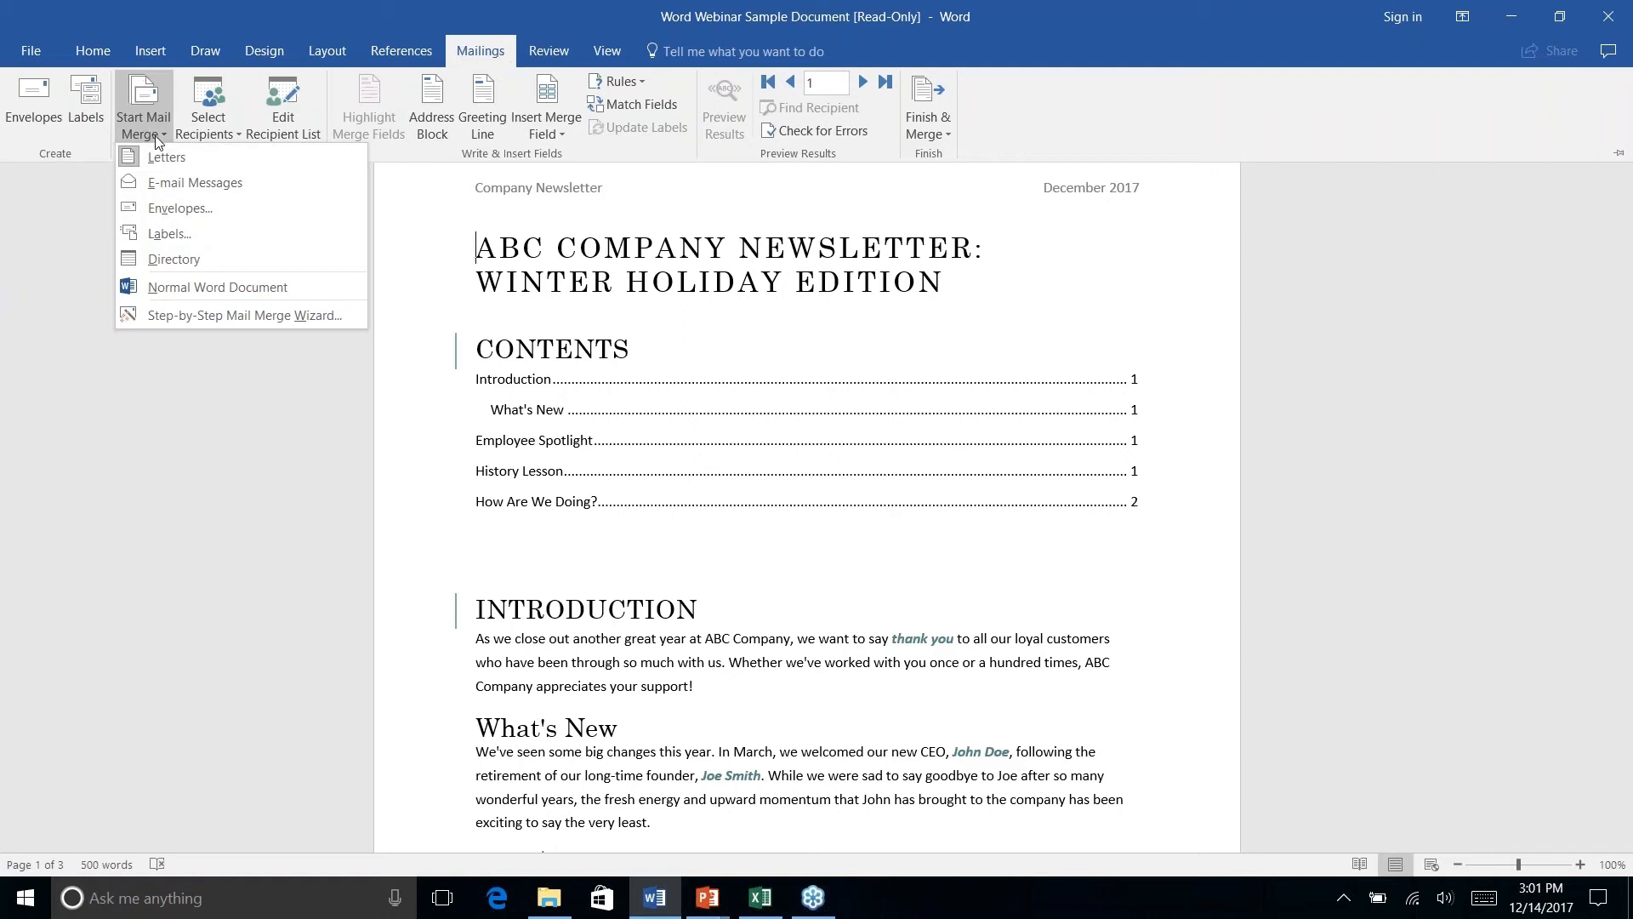
pyautogui.click(163, 314)
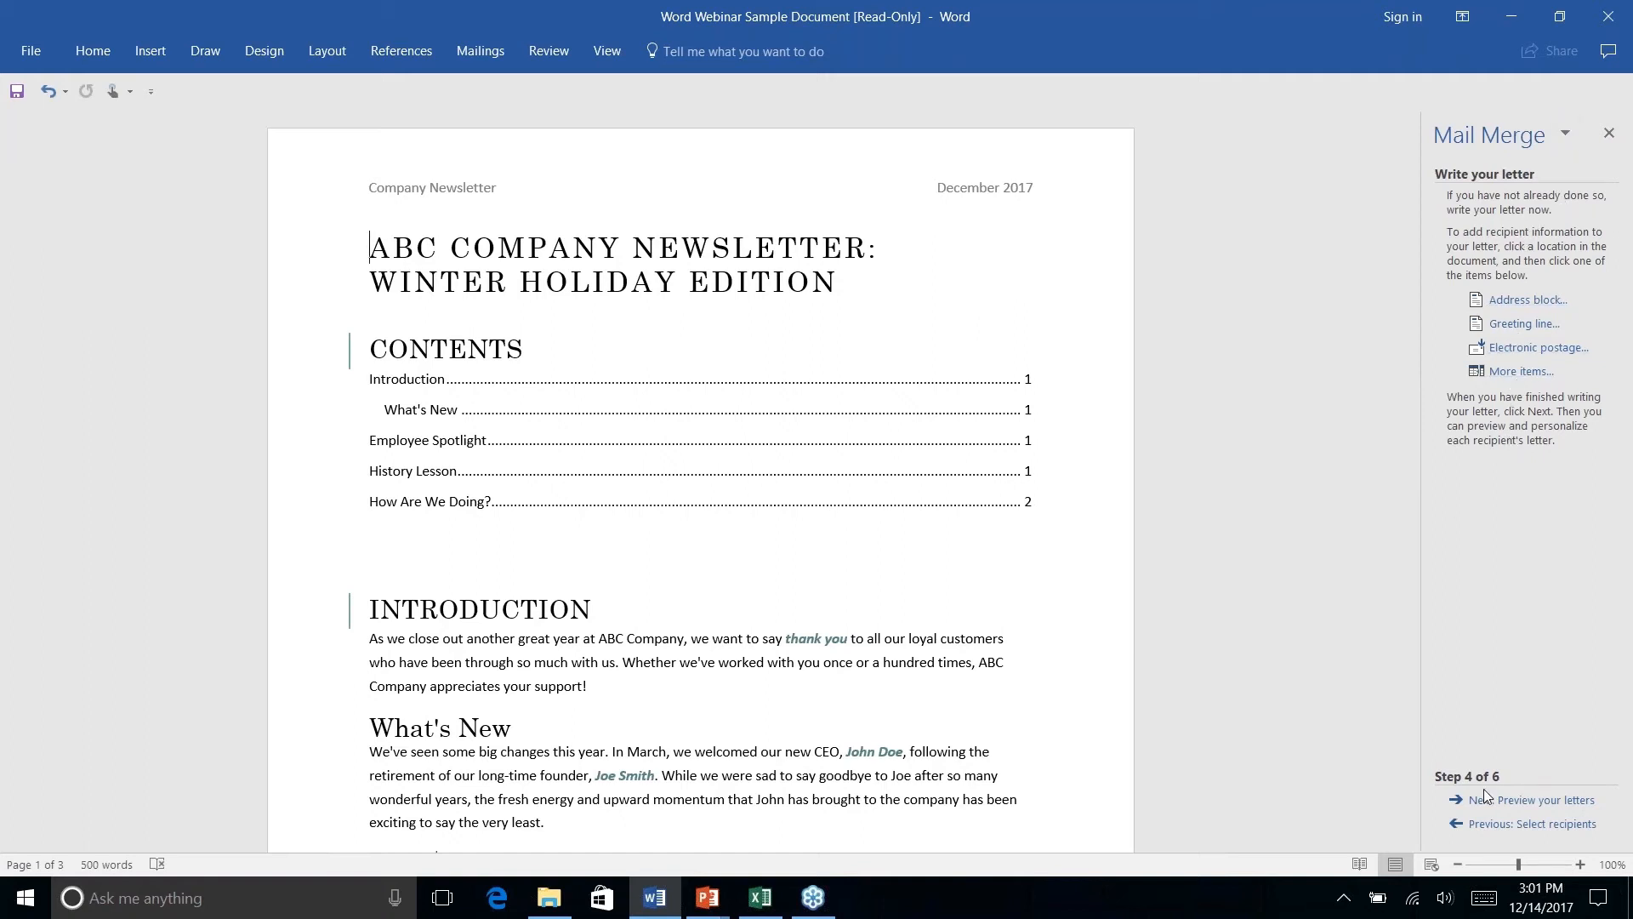
# - Go back through the mail merge wizard to its first stage, selecting the document type
pyautogui.click(1504, 827)
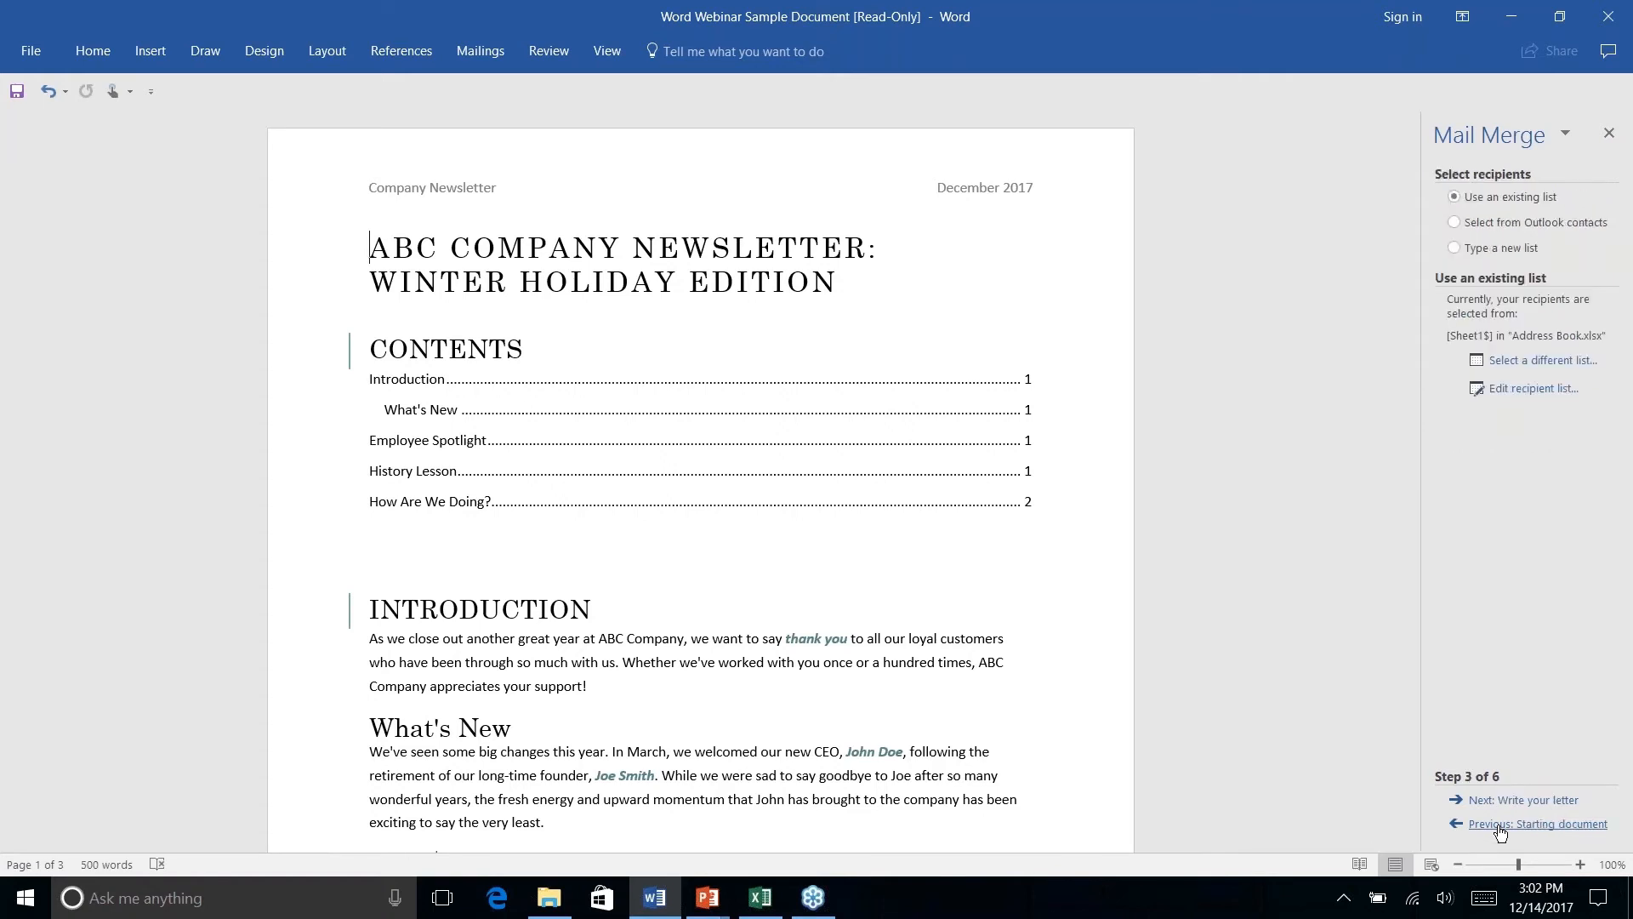
pyautogui.click(1504, 827)
pyautogui.click(1504, 827)
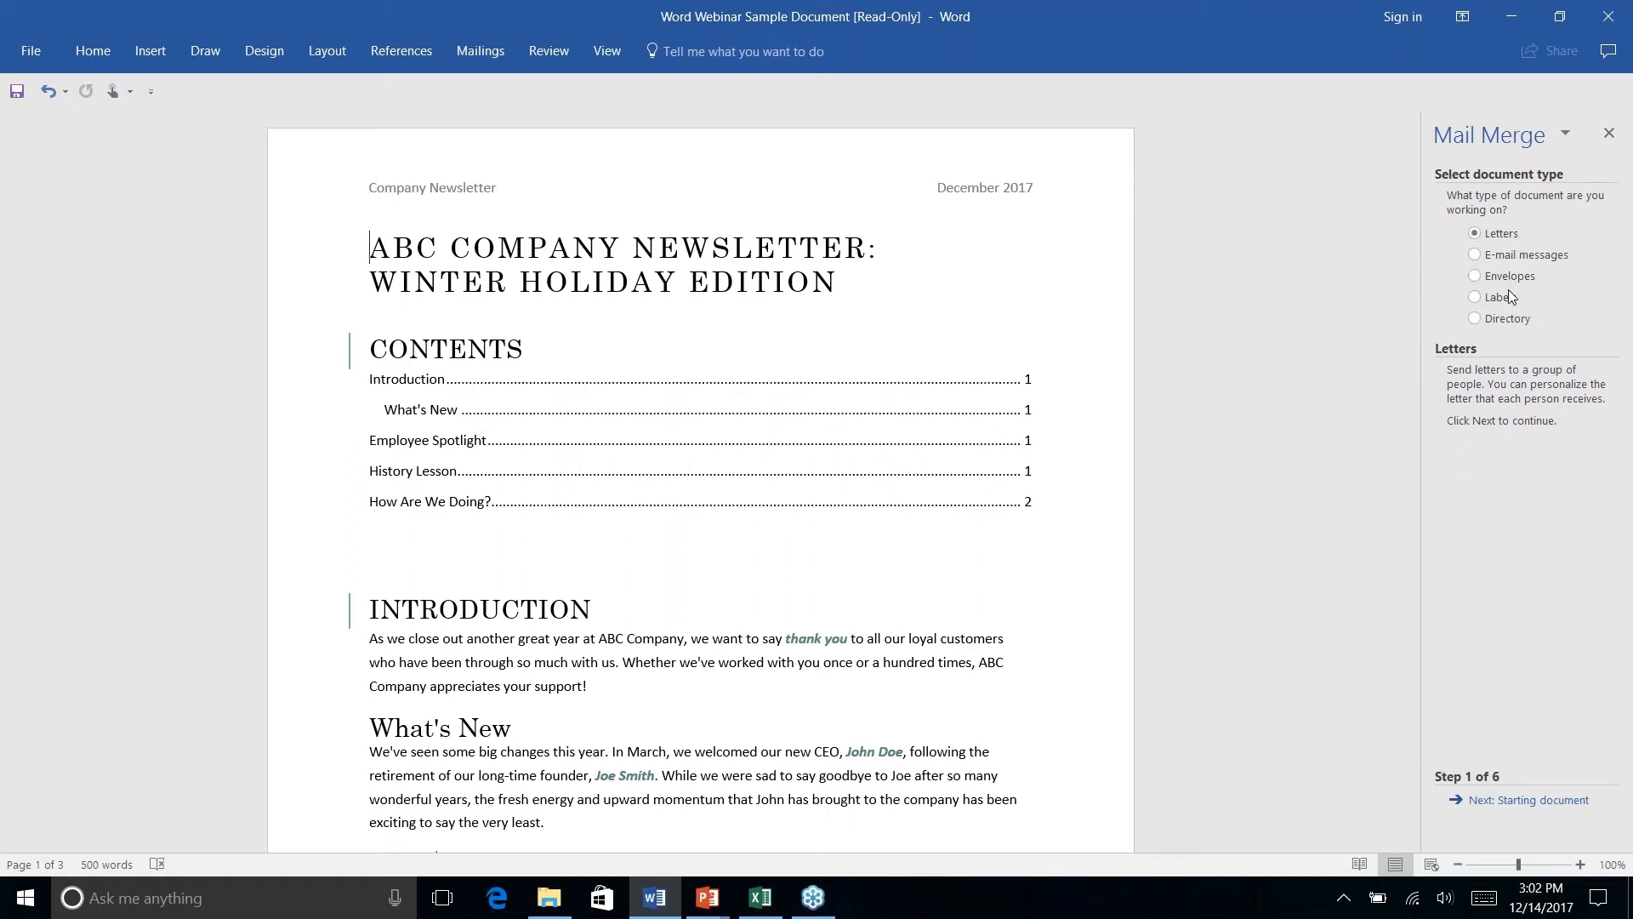
# - Set the merge up as letters based on the current document, with Sheet1$ of the Address Book workbook as the recipient list
pyautogui.click(1528, 804)
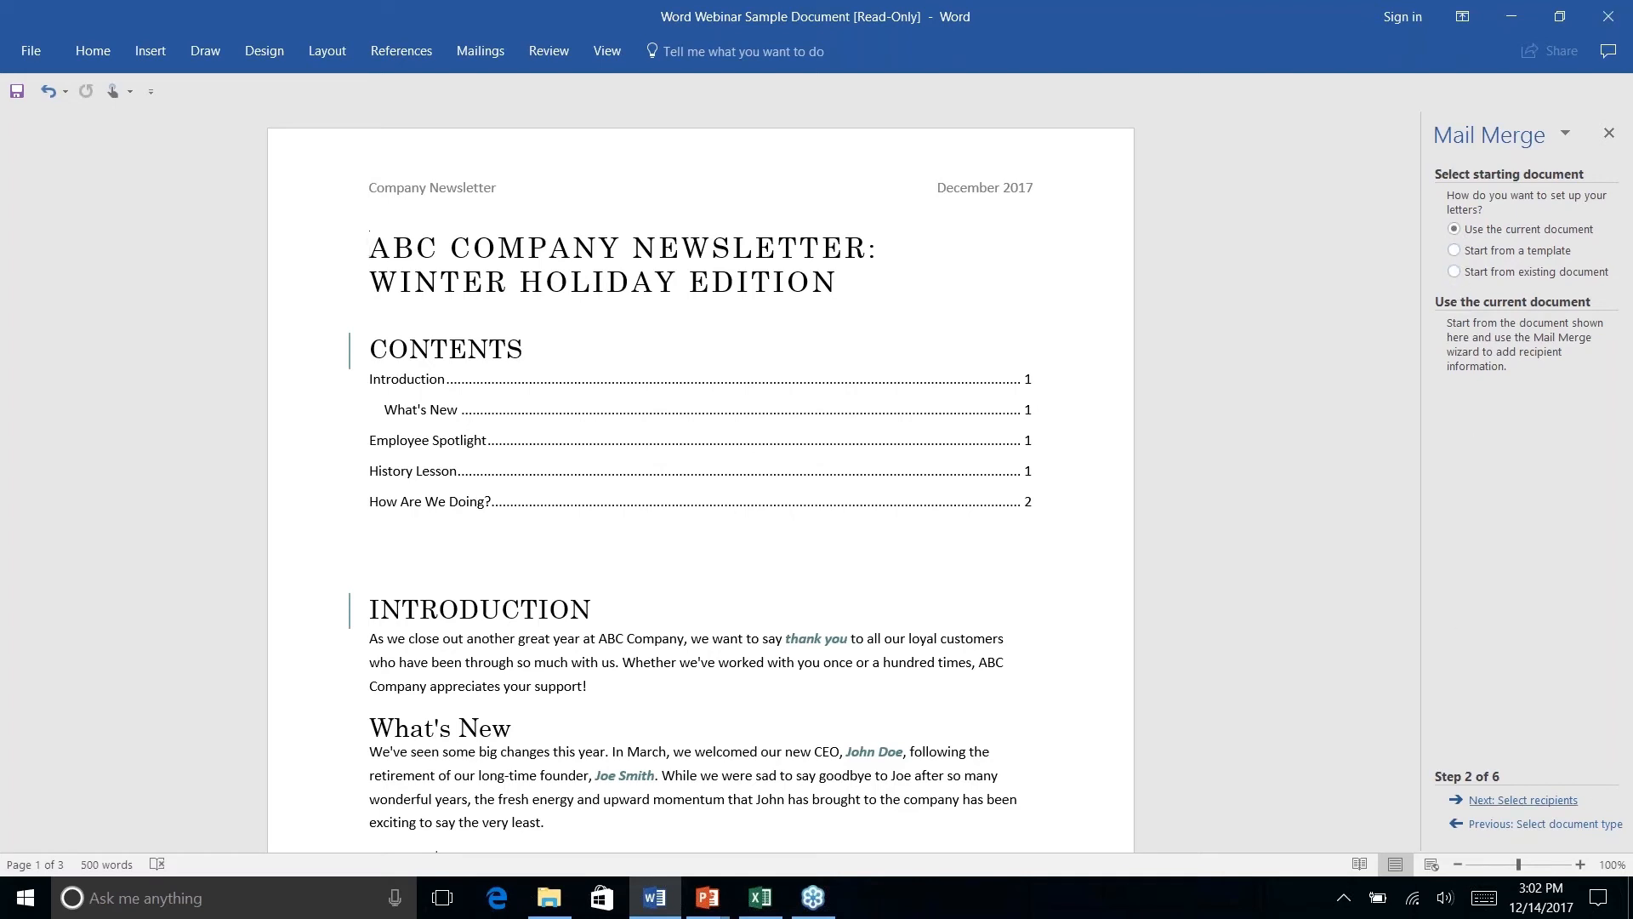
pyautogui.click(1534, 803)
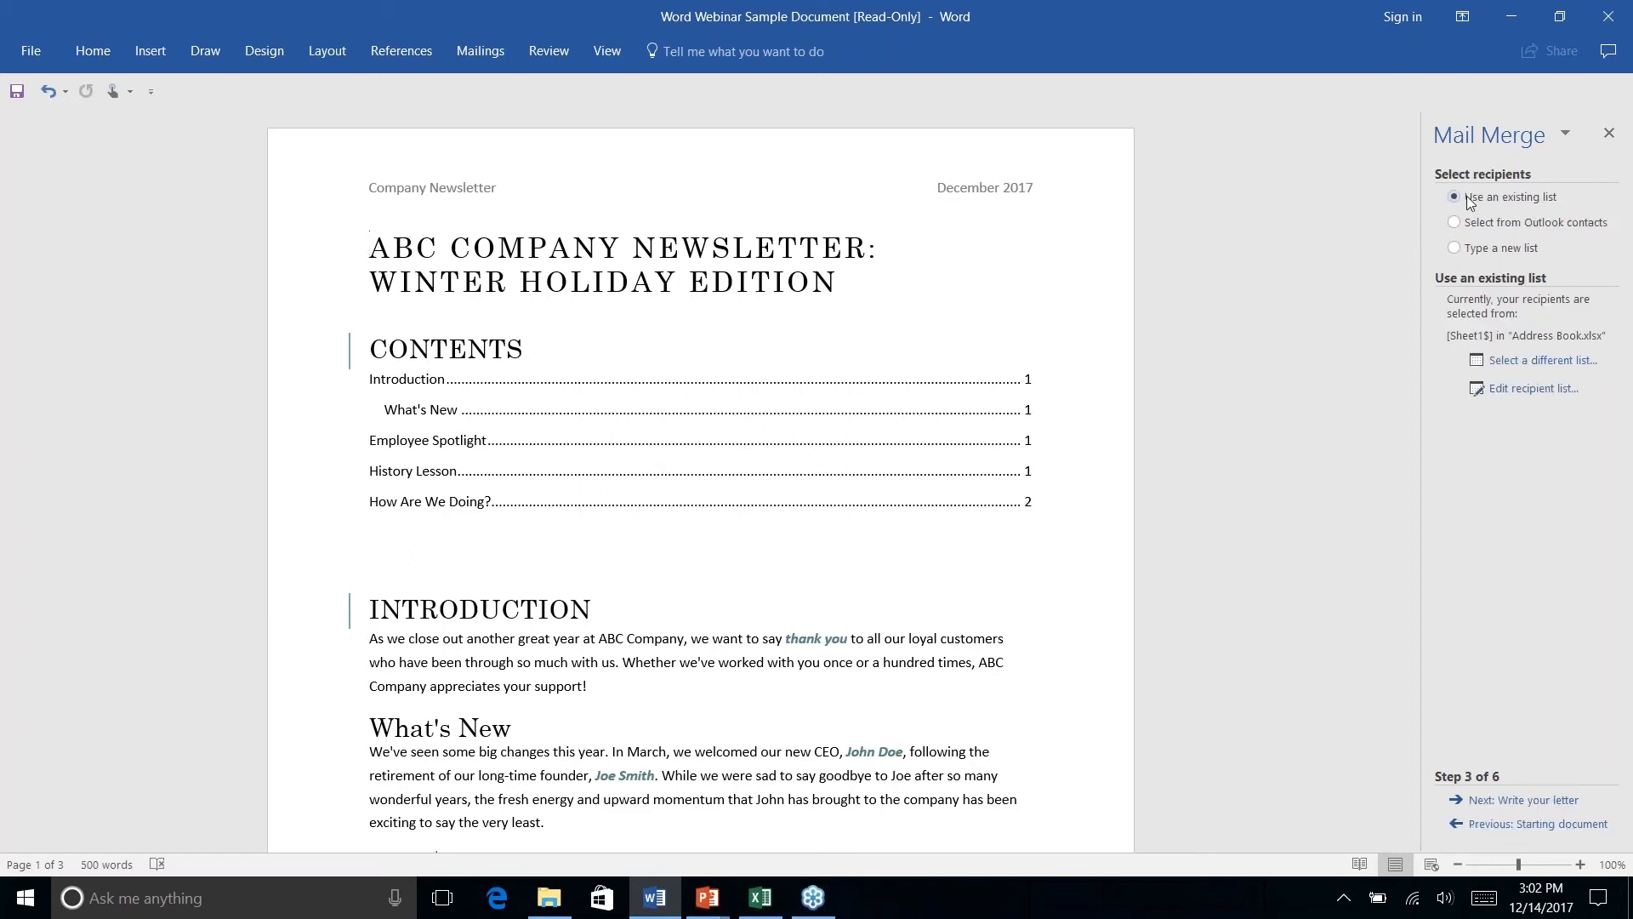
pyautogui.click(1518, 364)
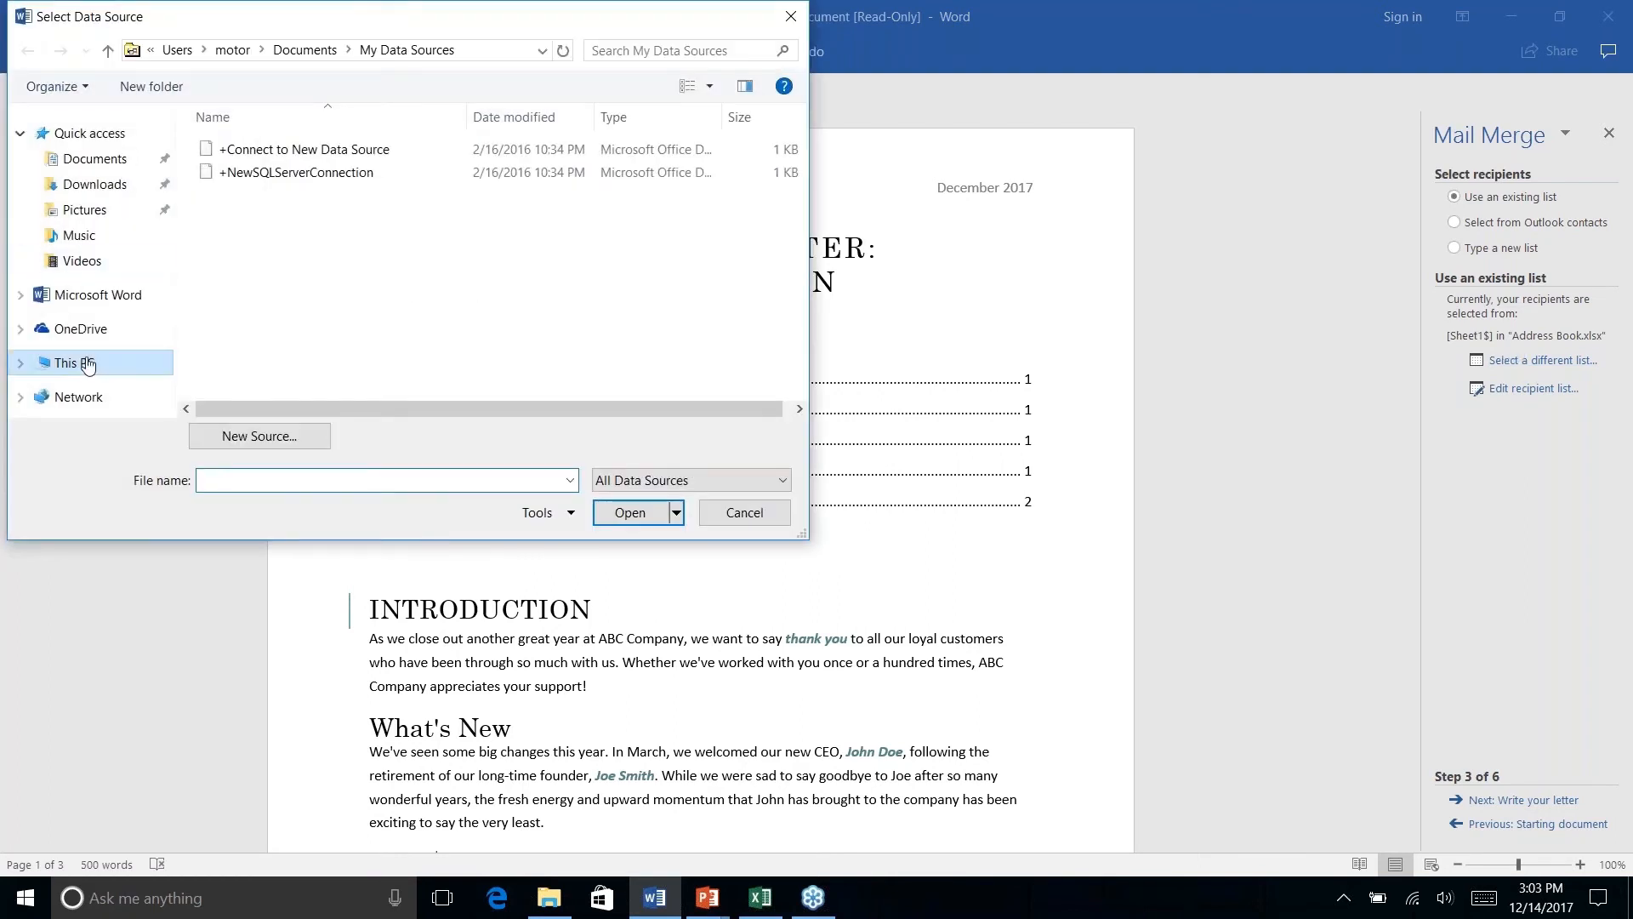
pyautogui.click(85, 153)
pyautogui.click(243, 198)
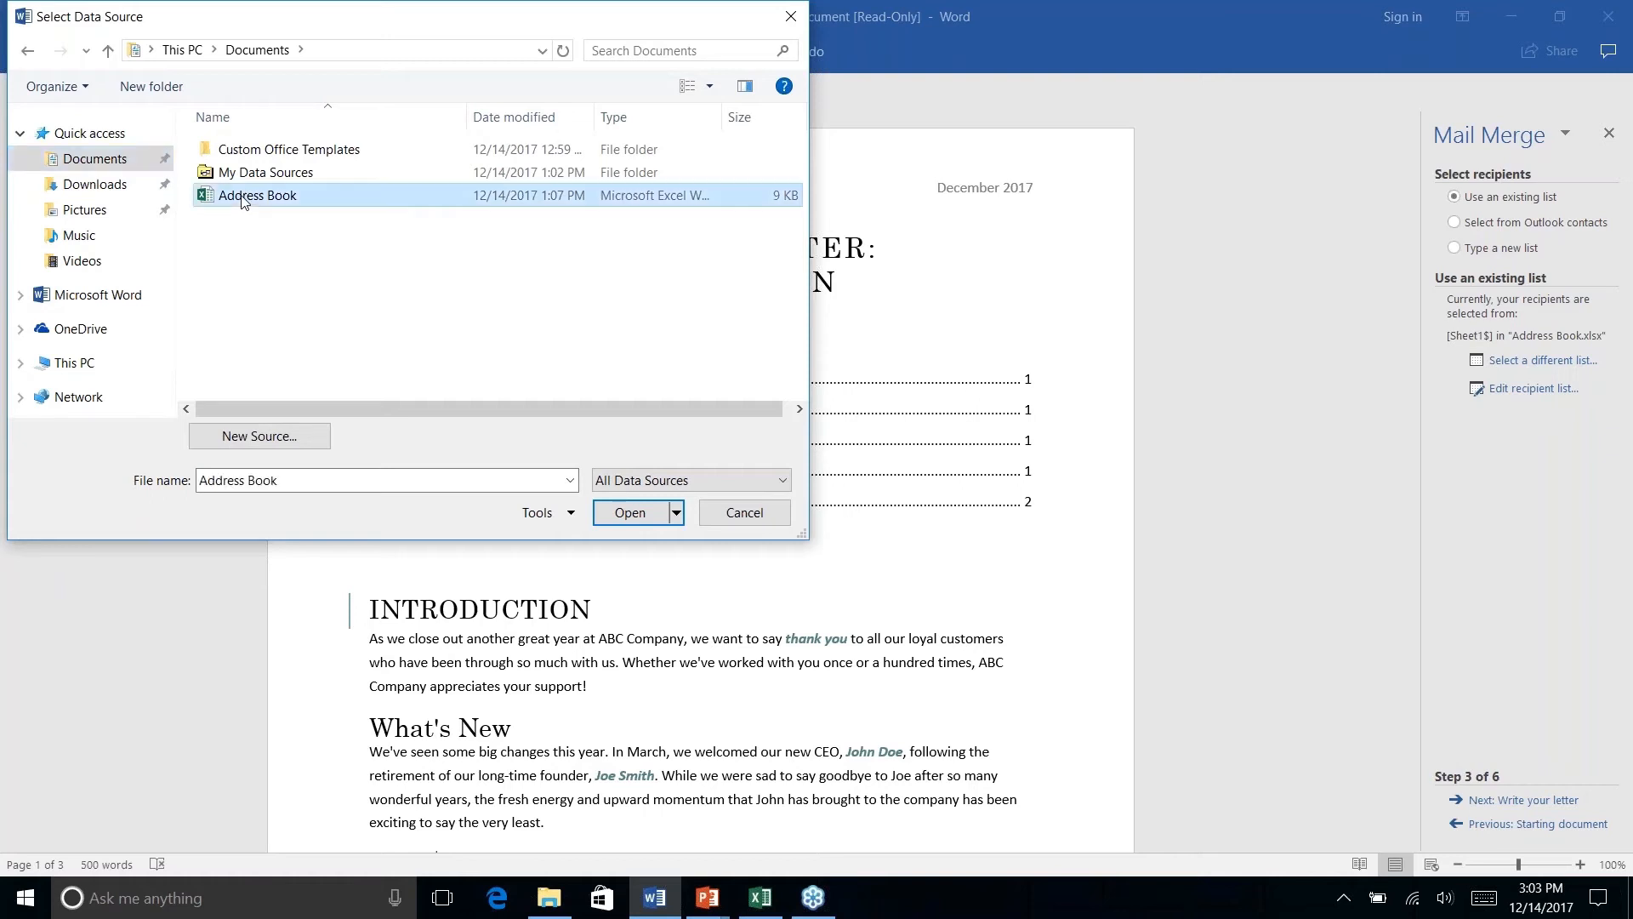
pyautogui.click(620, 515)
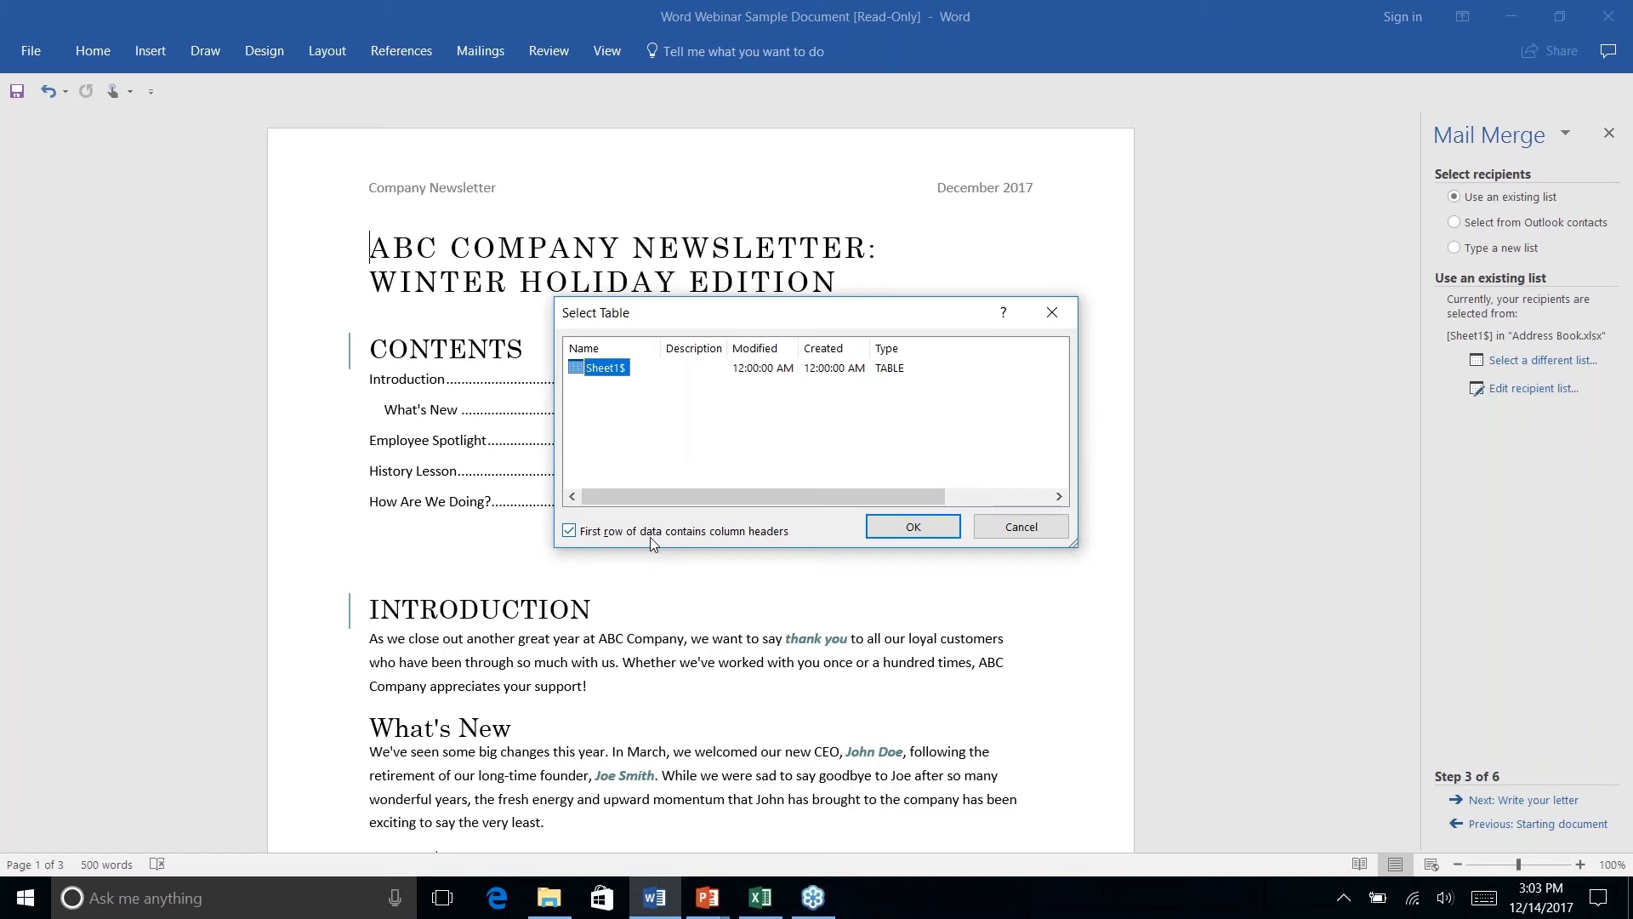
pyautogui.click(903, 535)
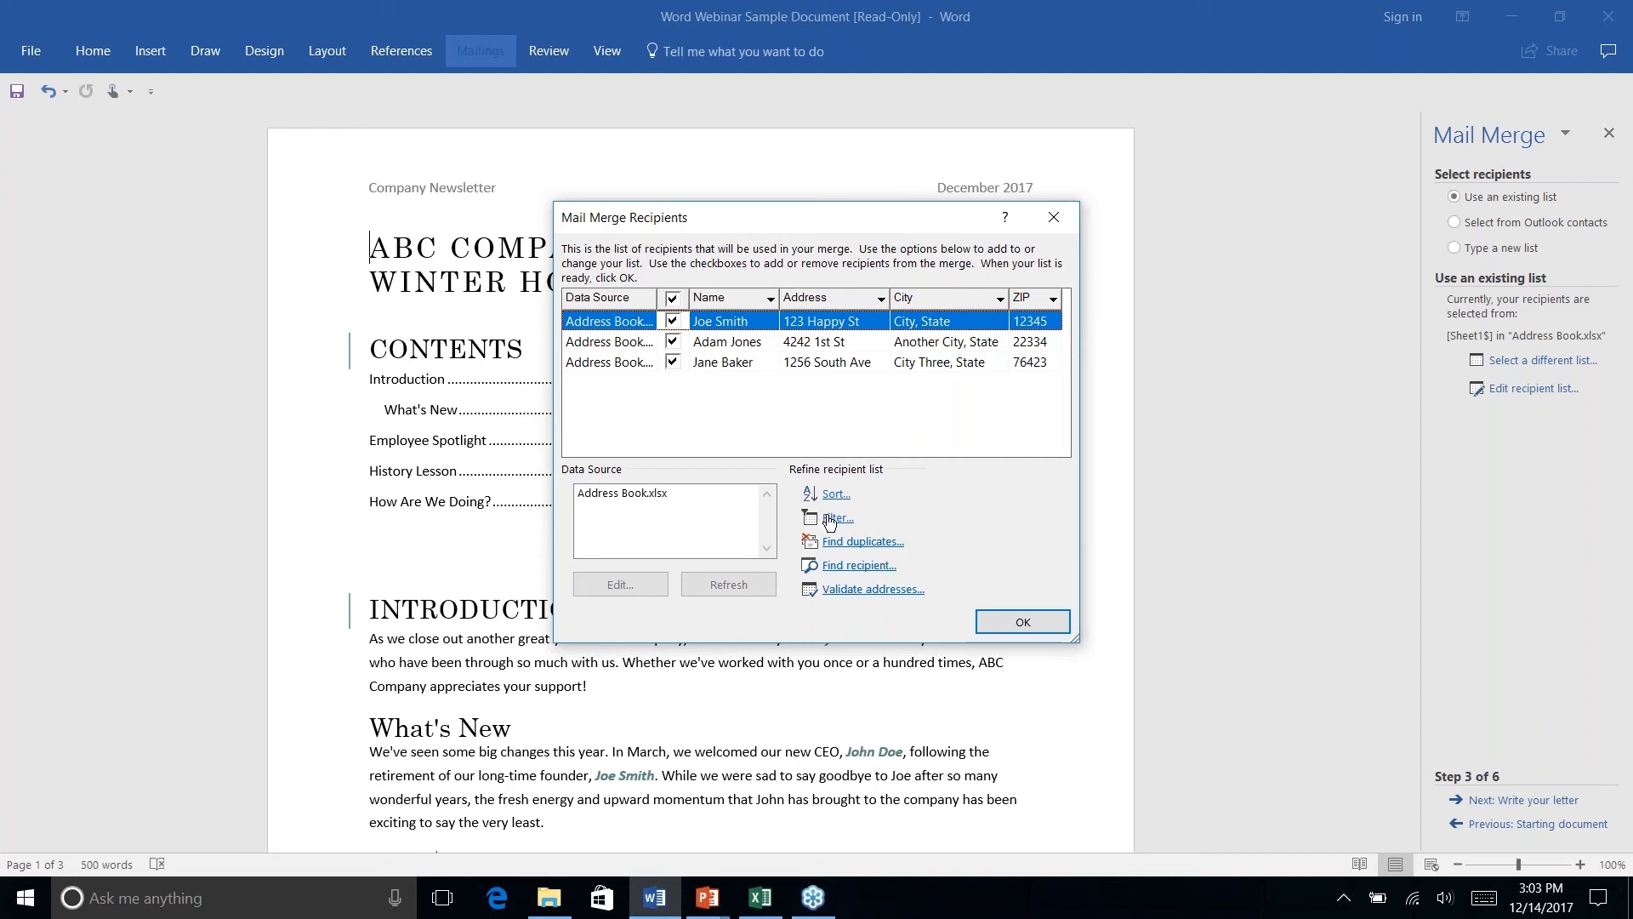
pyautogui.click(1025, 625)
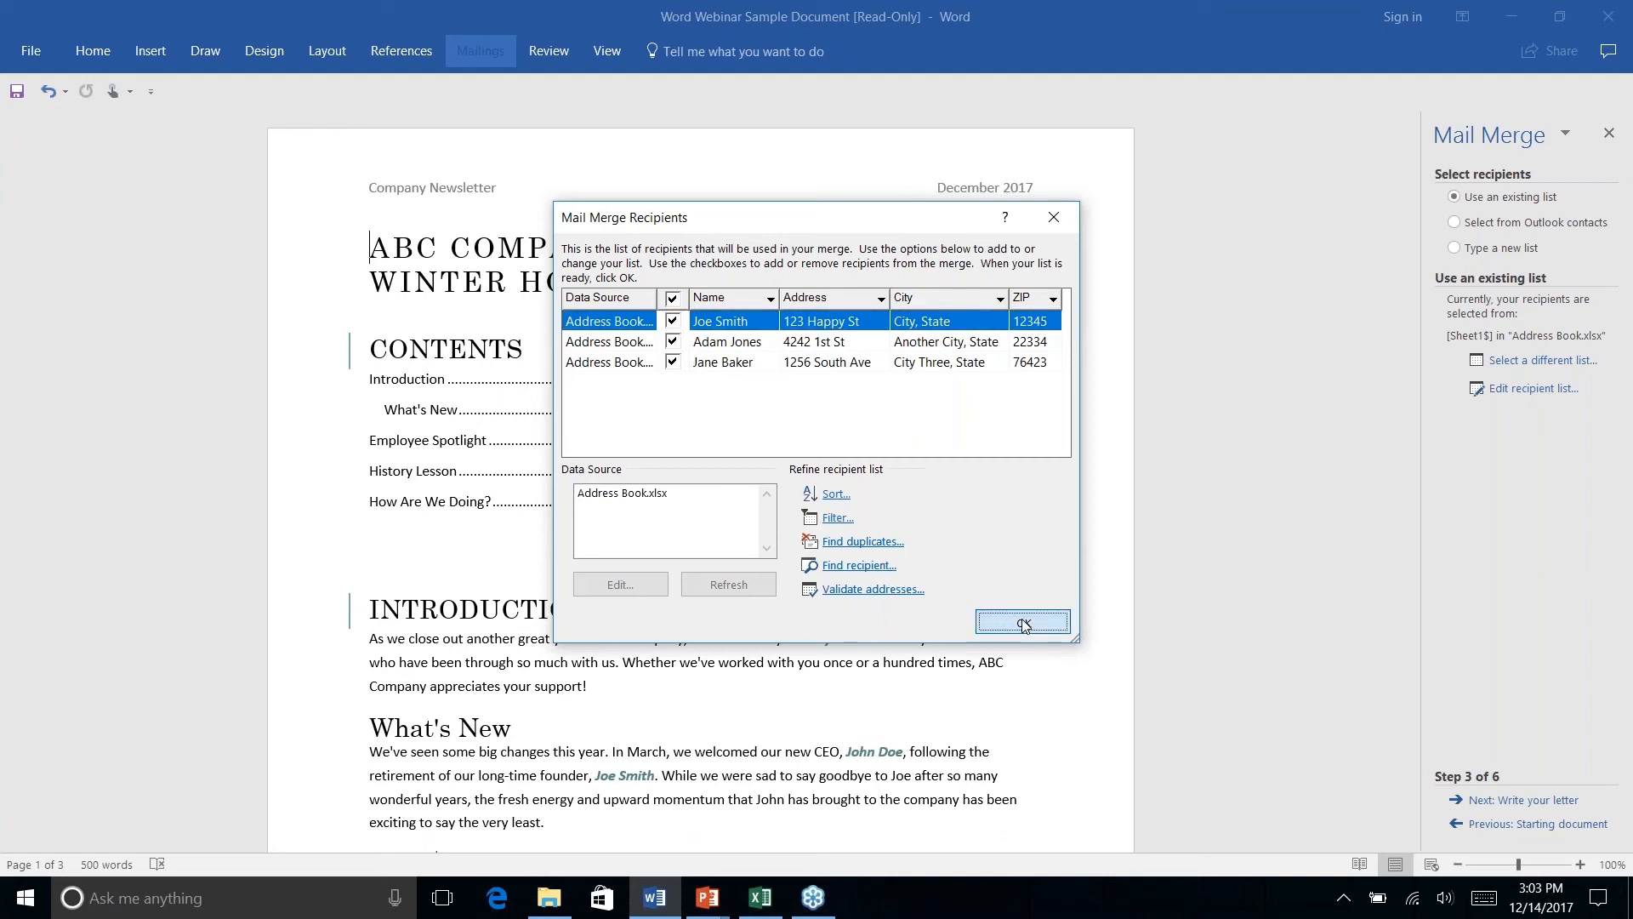
# - Continue to writing the letter and insert an address block with recipient name and postal address before the newsletter title
pyautogui.click(1507, 802)
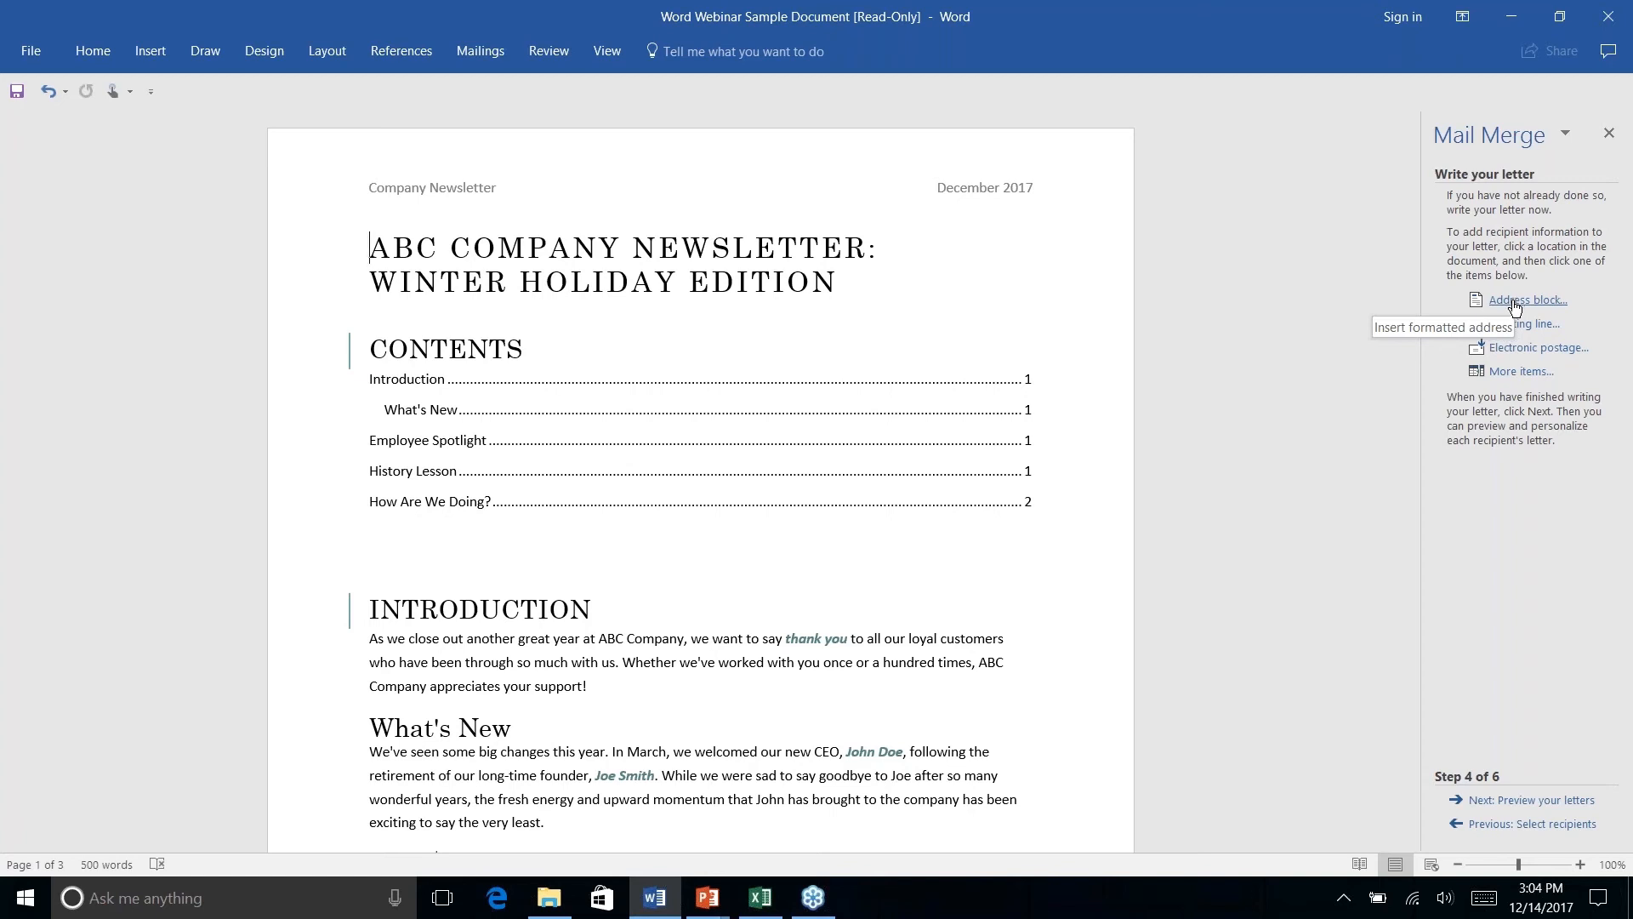
pyautogui.click(1515, 302)
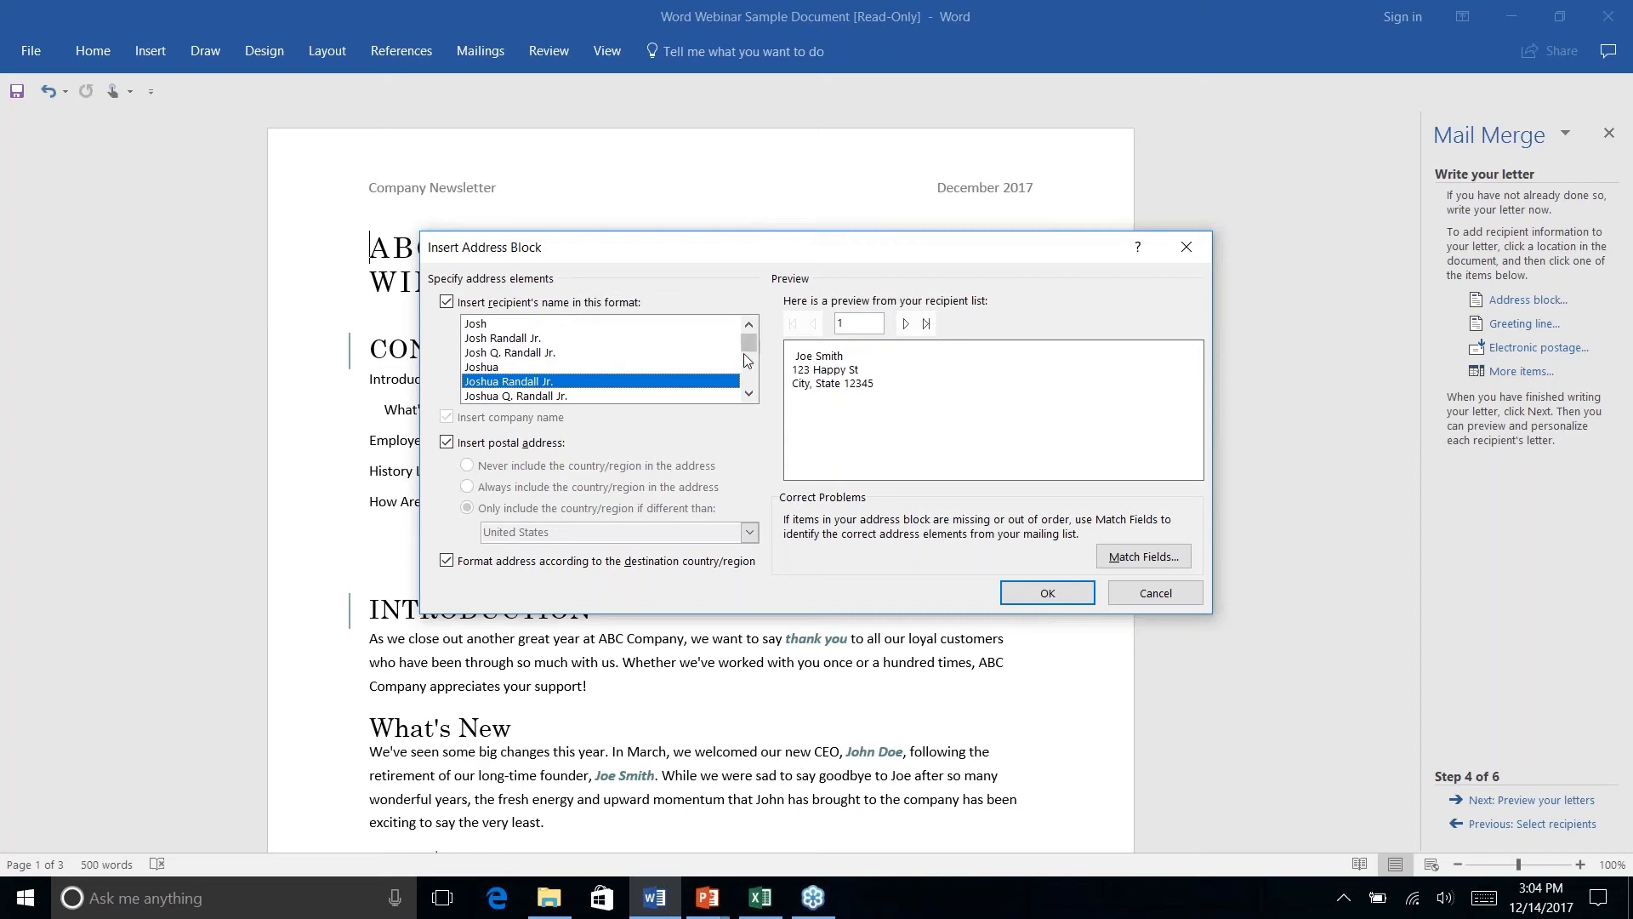
pyautogui.moveTo(749, 349)
pyautogui.mouseDown()
pyautogui.moveTo(749, 389)
pyautogui.moveTo(745, 354)
pyautogui.mouseUp()
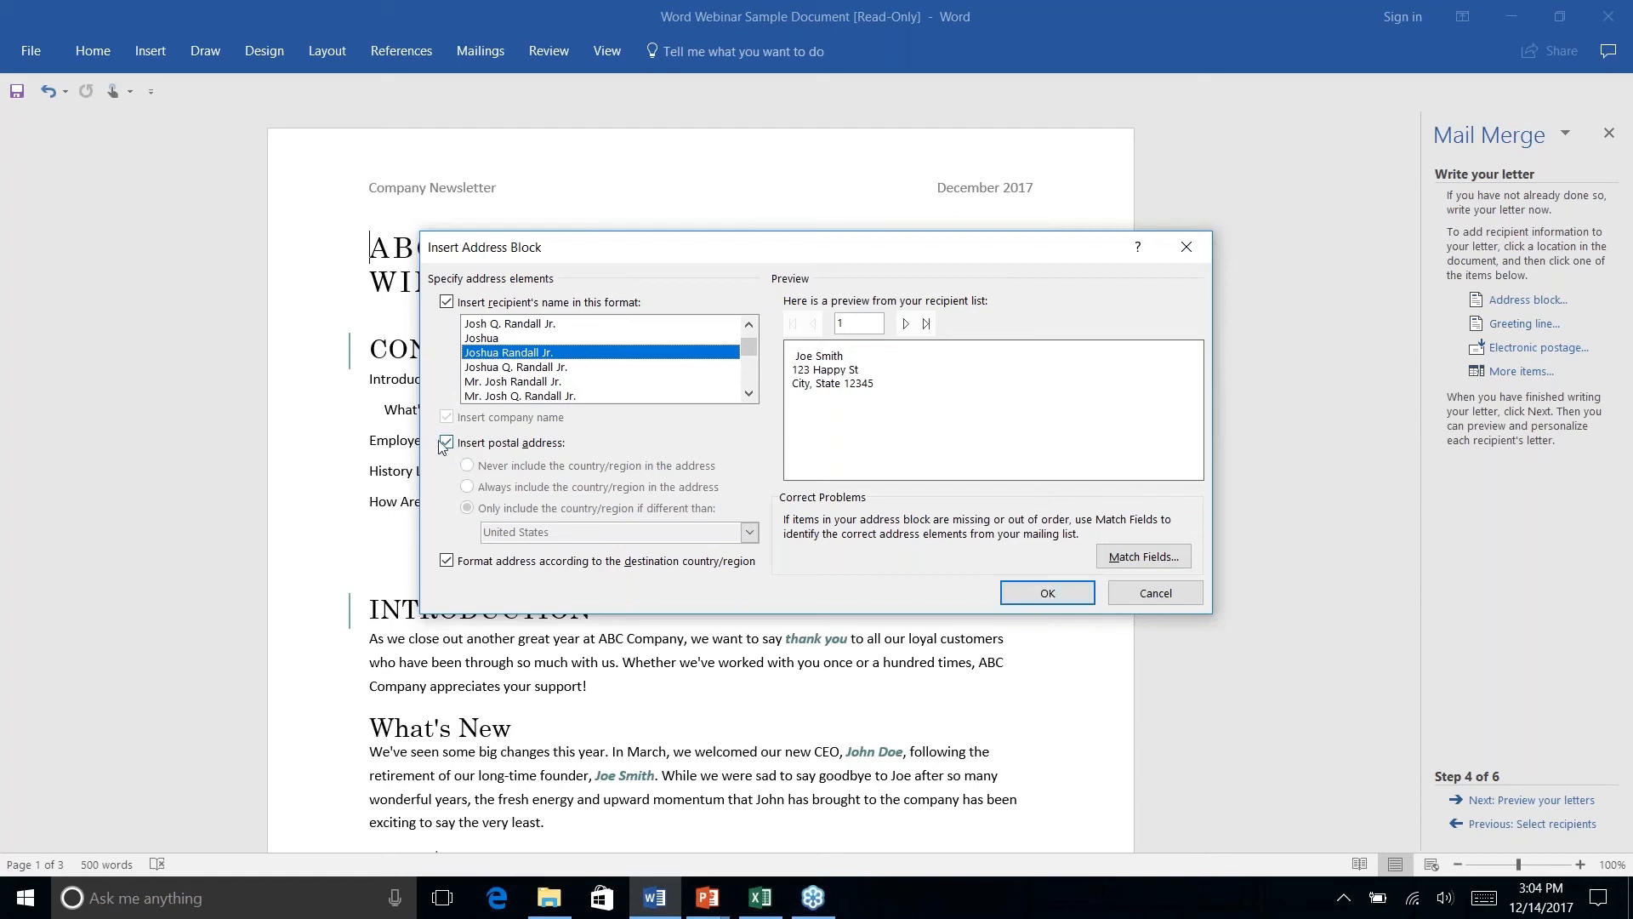
pyautogui.click(1047, 594)
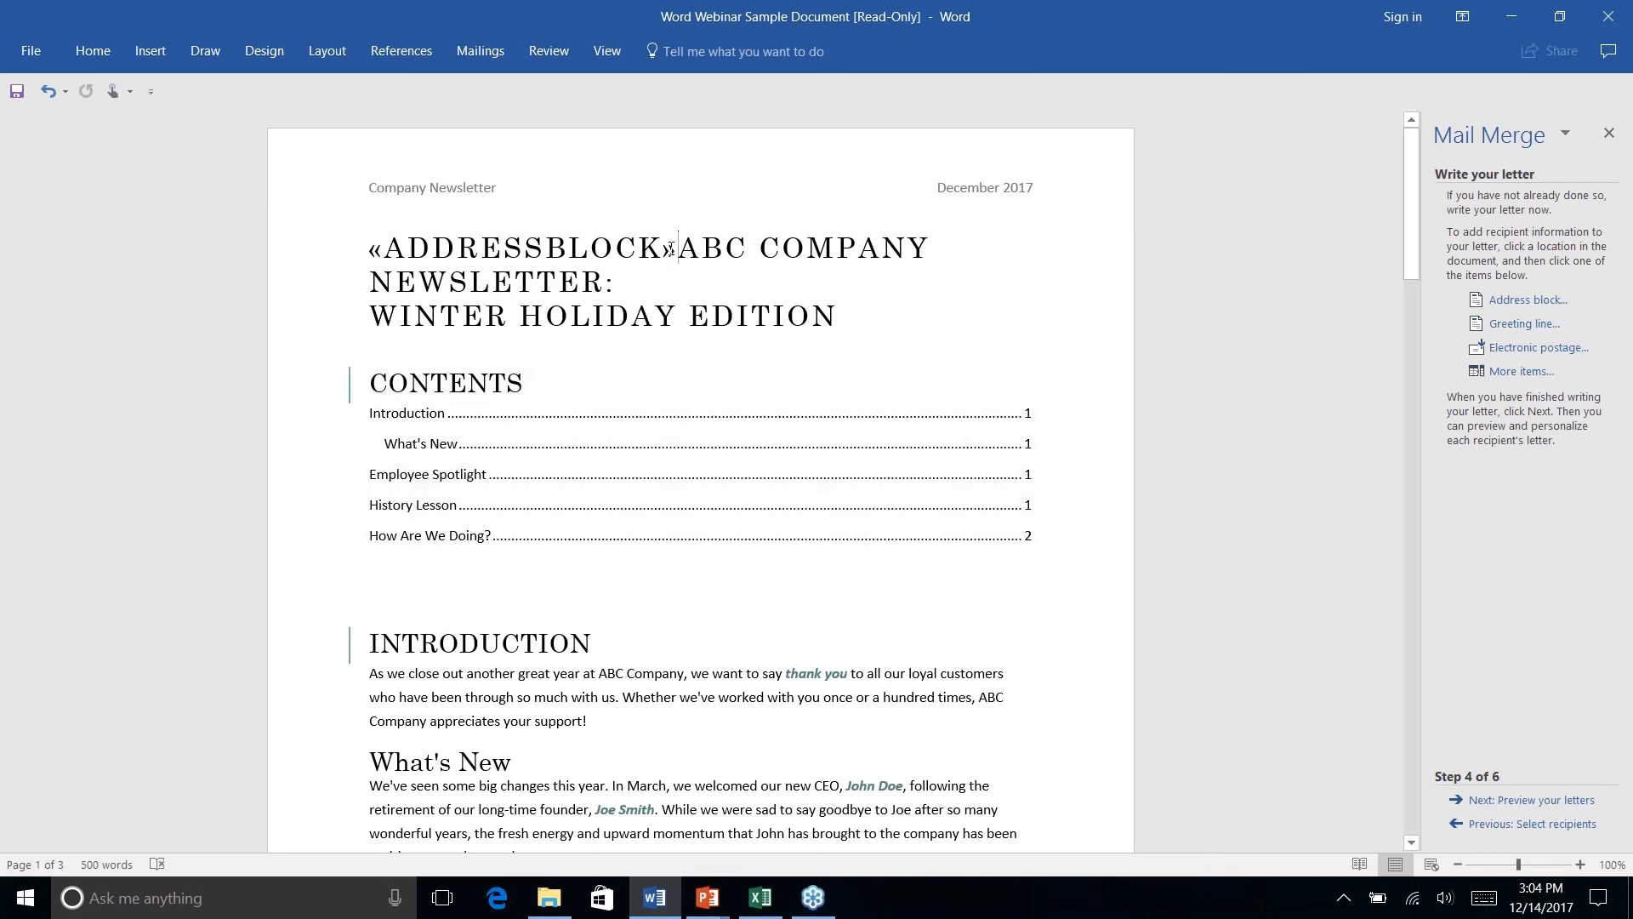
# - Move the newsletter title below the address block, leaving one blank line between them
pyautogui.moveTo(671, 248); pyautogui.dragTo(371, 249)
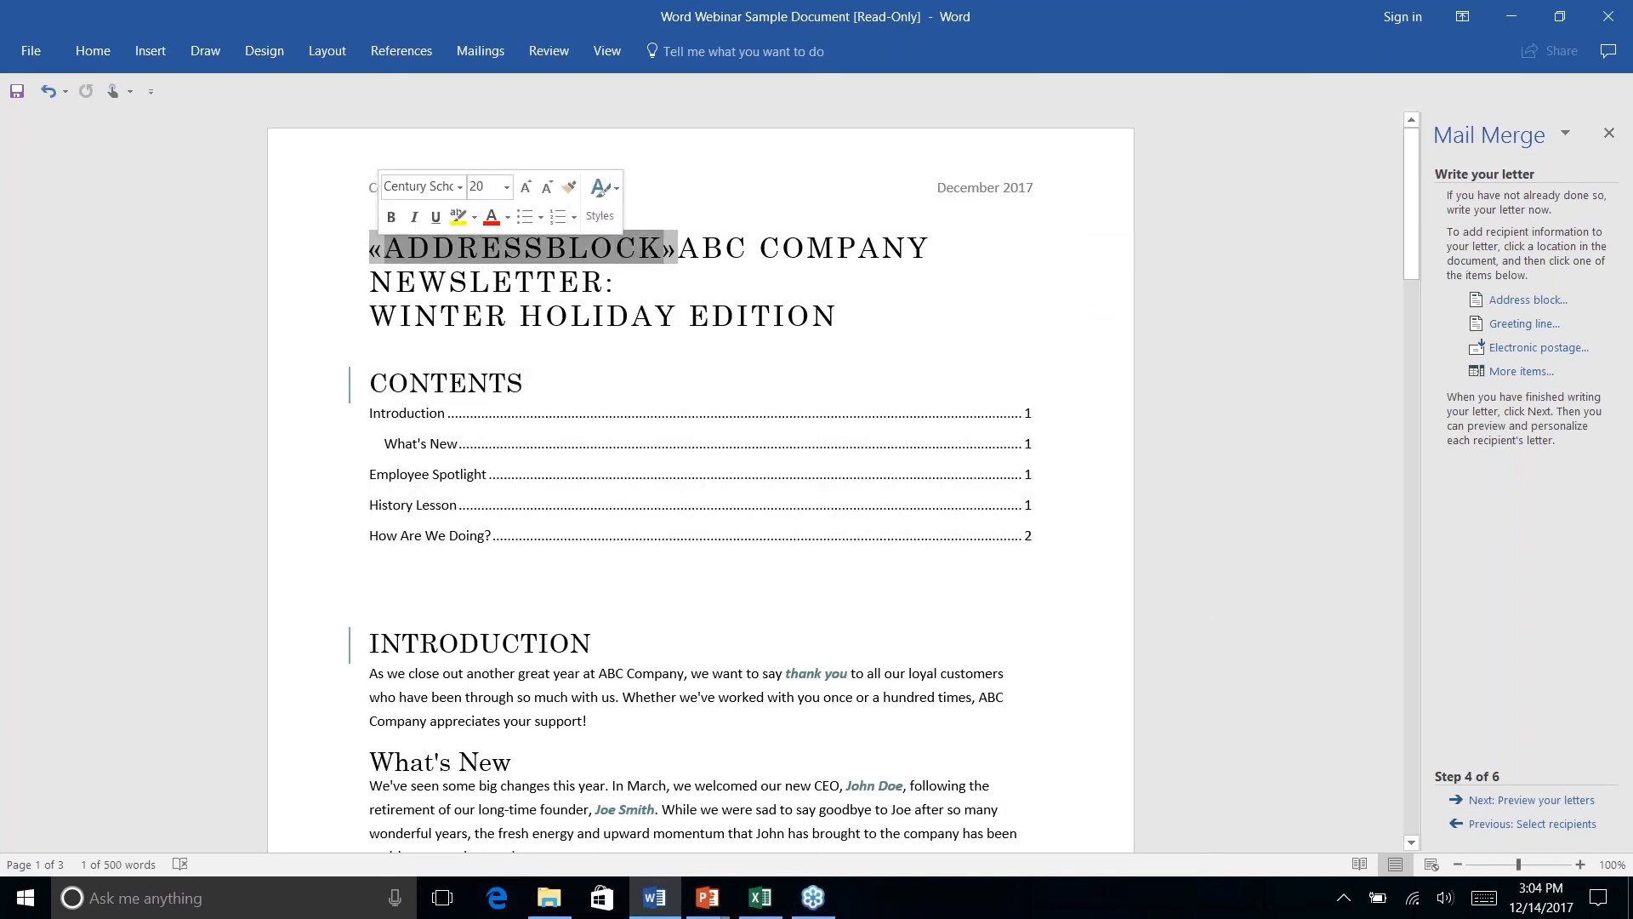
pyautogui.click(638, 252)
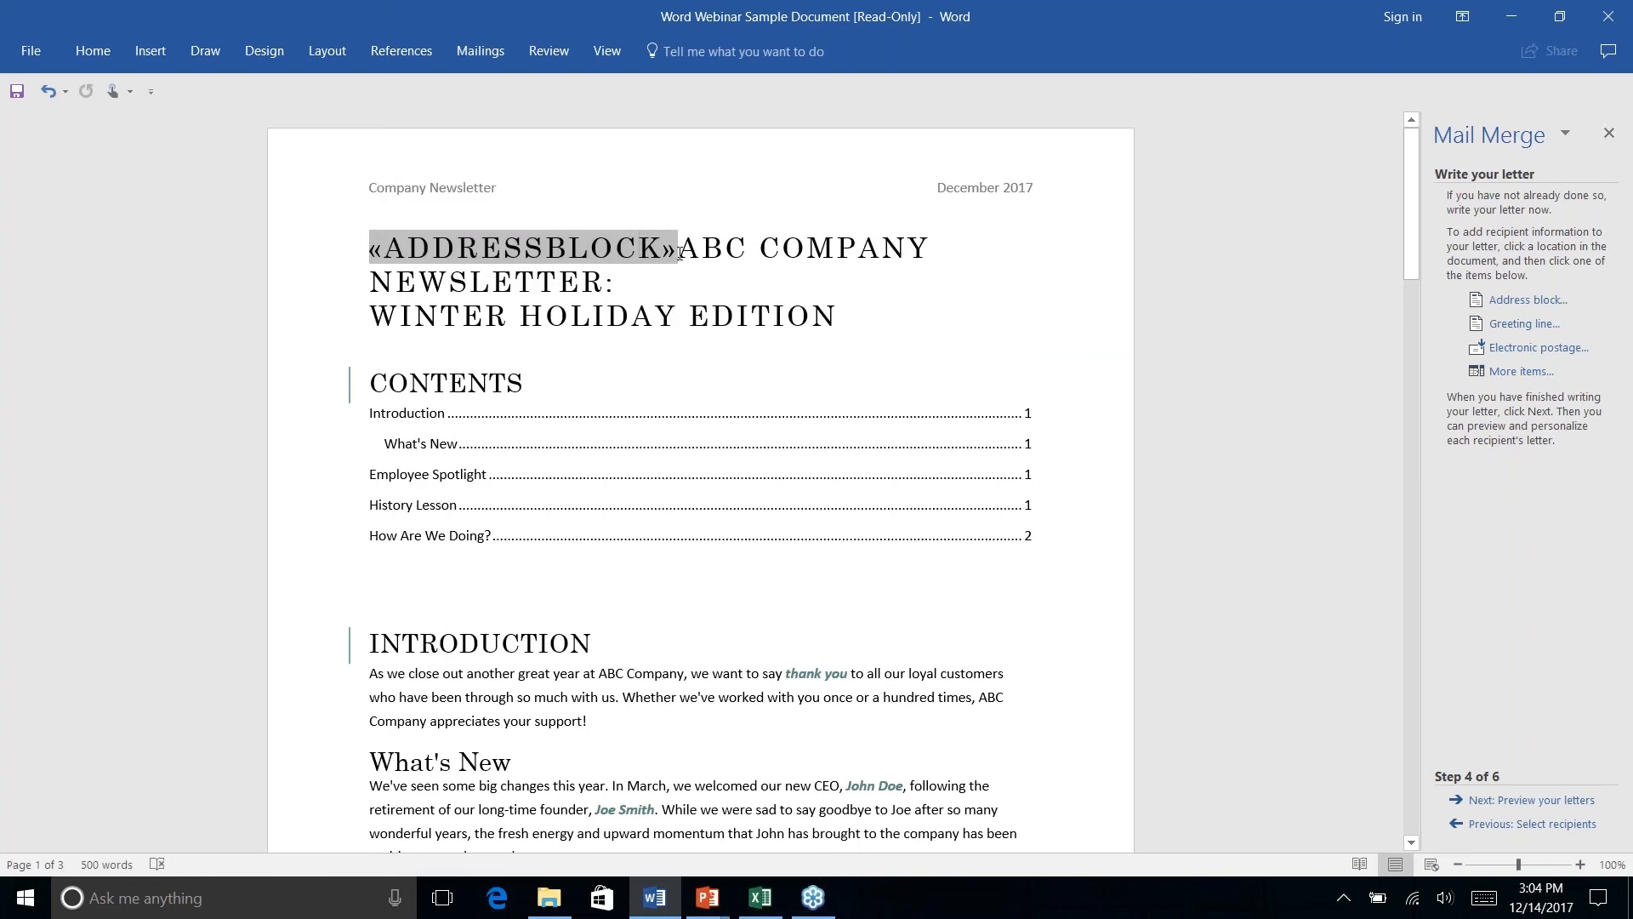
pyautogui.click(680, 252)
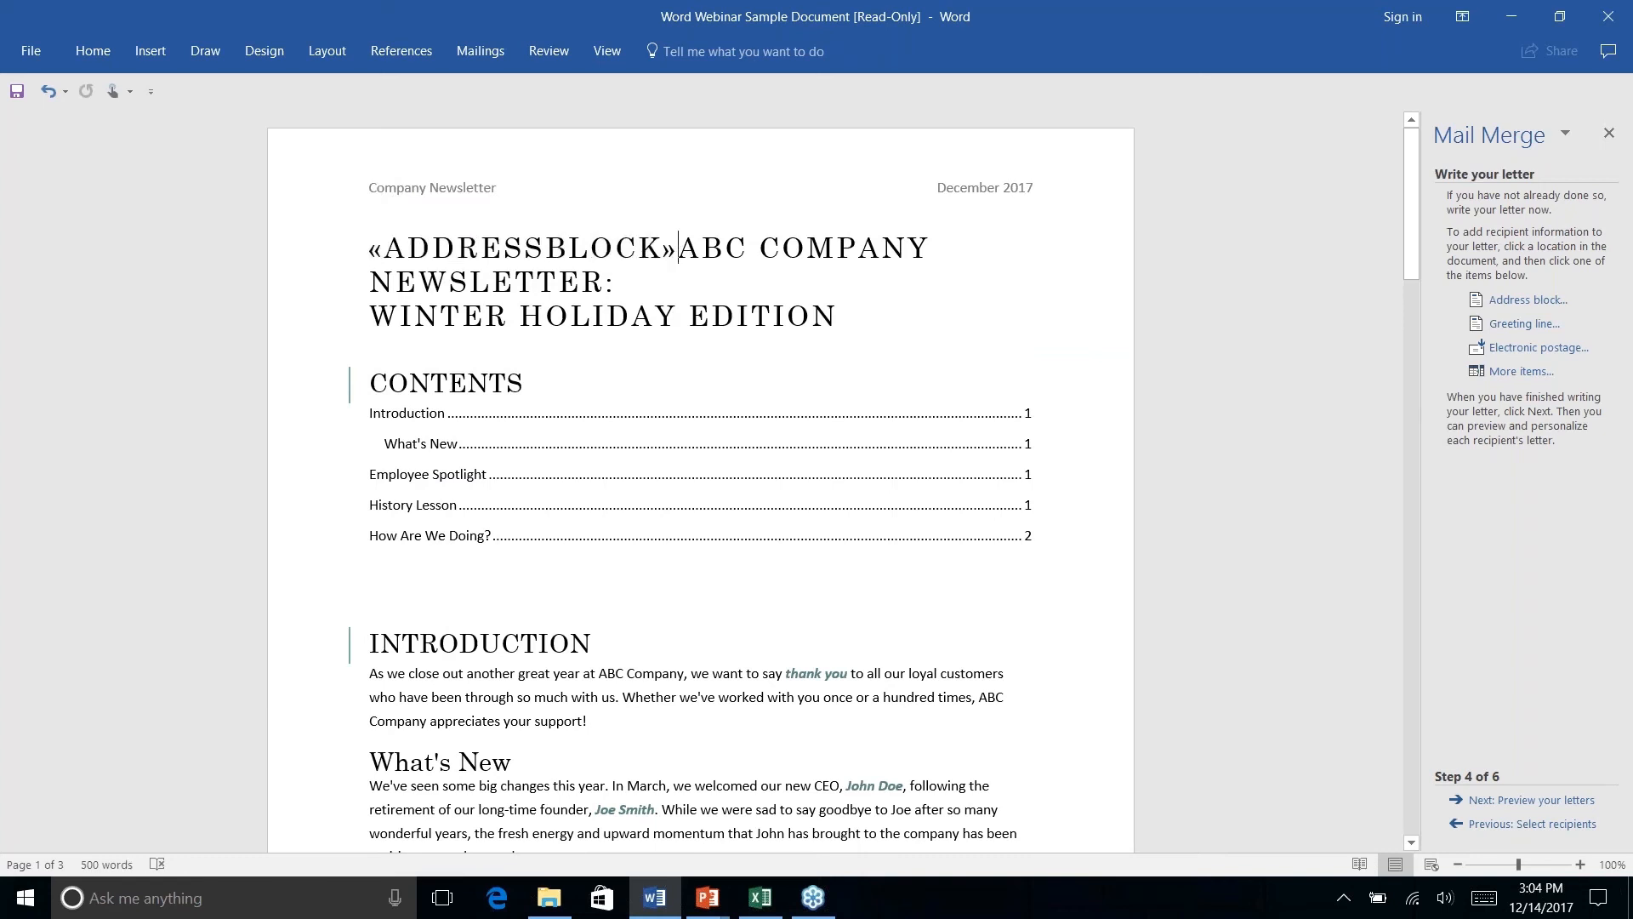
pyautogui.press('Return')
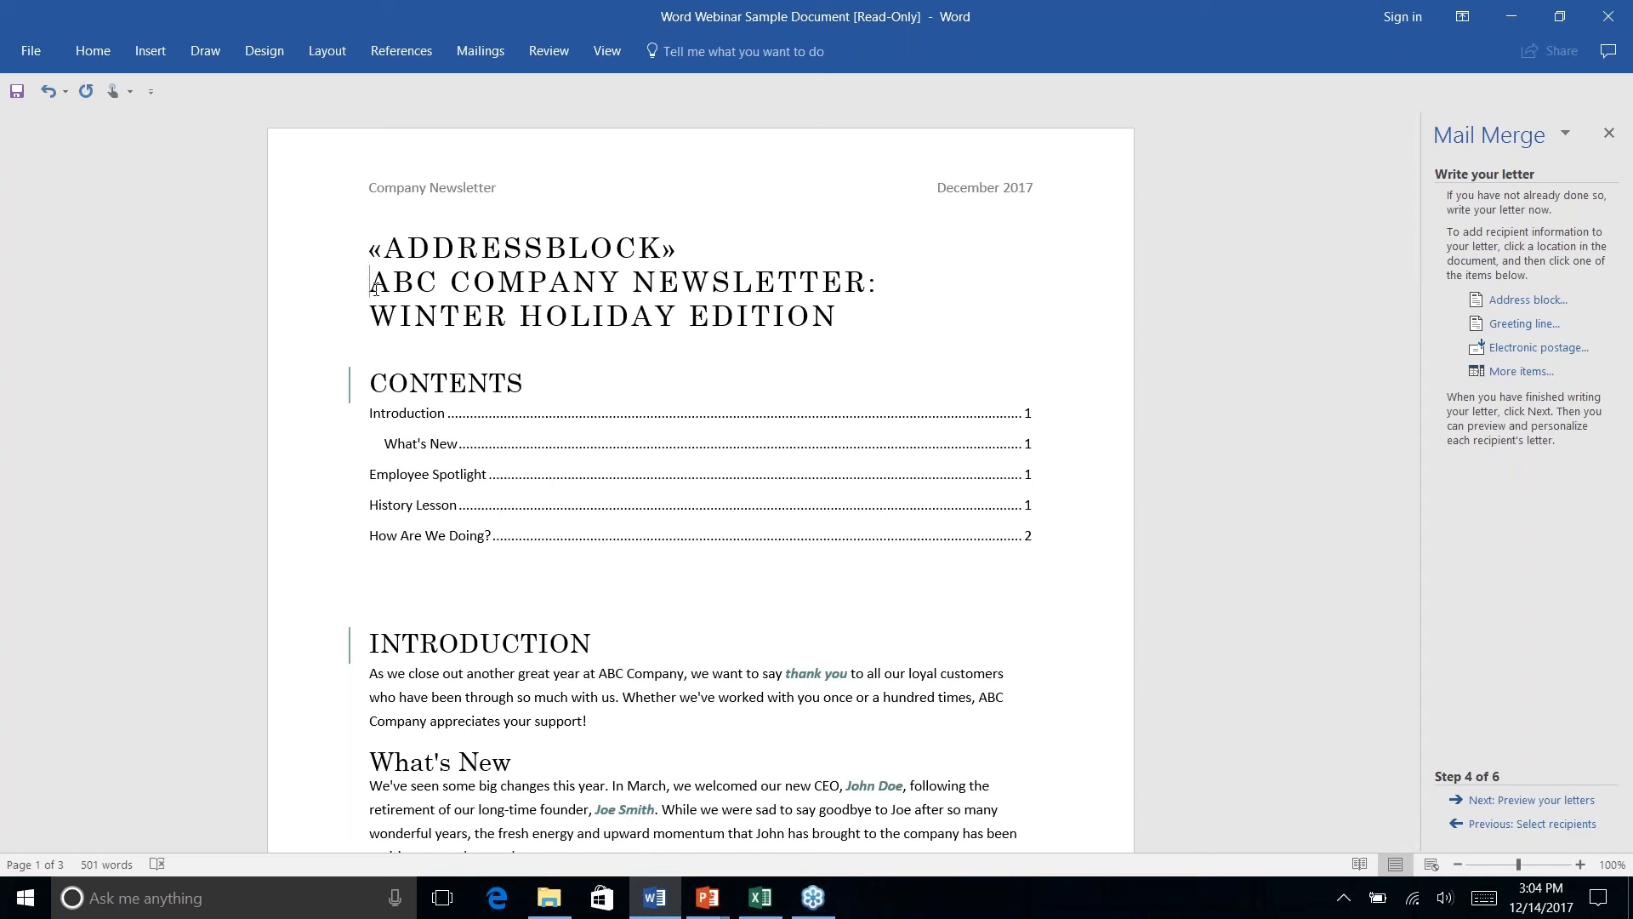
pyautogui.press('Return')
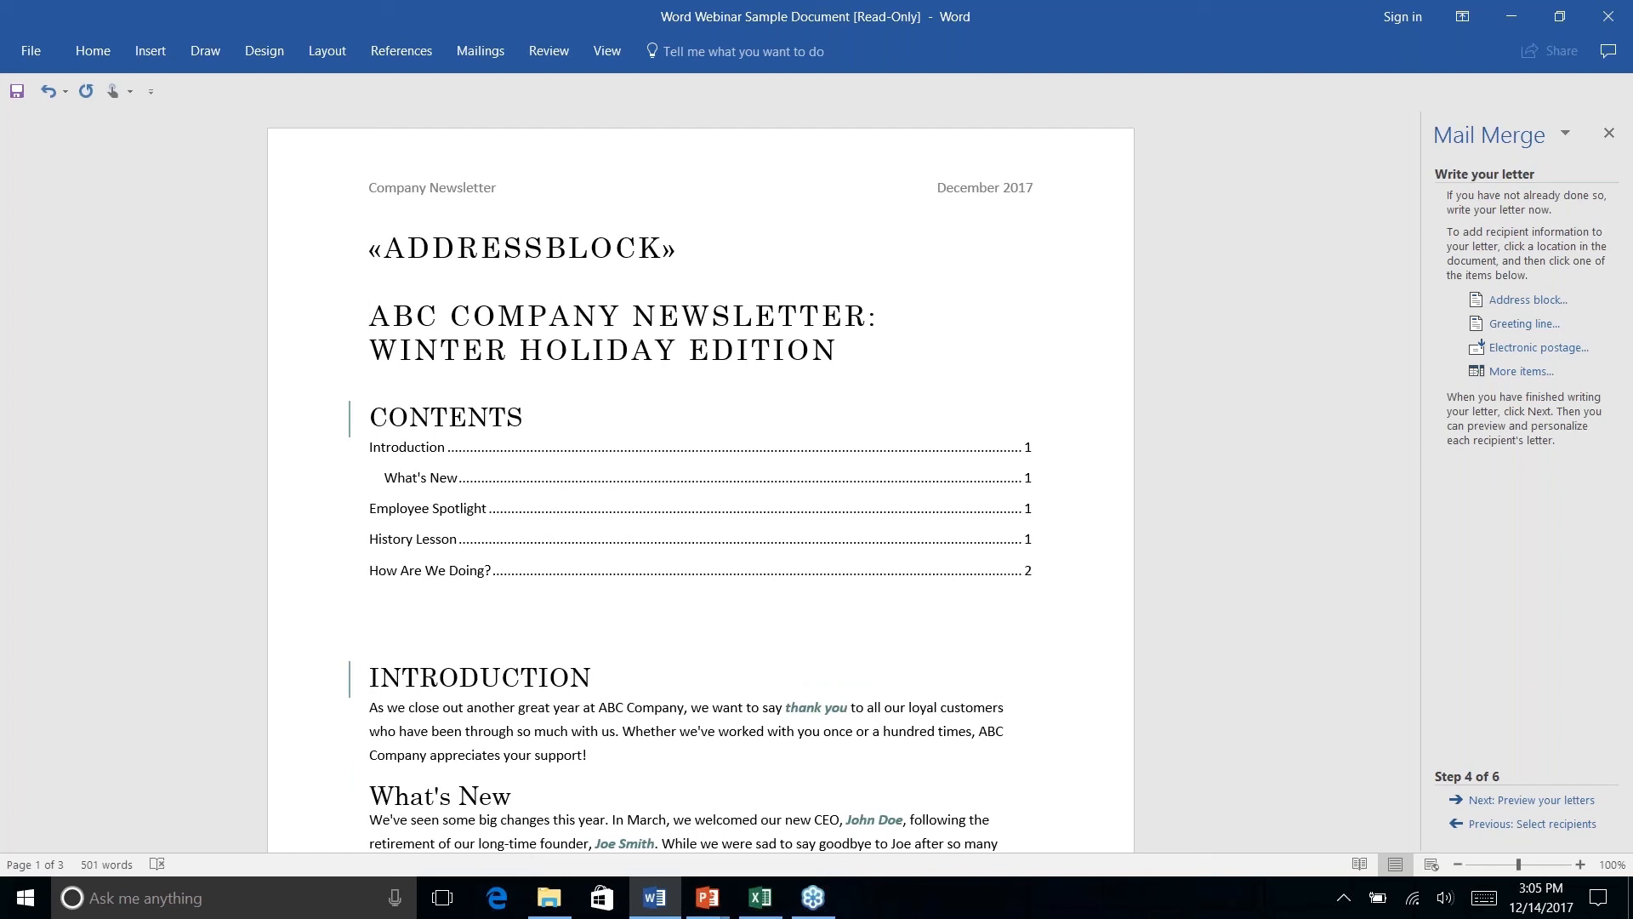
# - Advance the wizard through previewing the merged letters to completing the merge, and switch to the slide presentation
pyautogui.click(1536, 802)
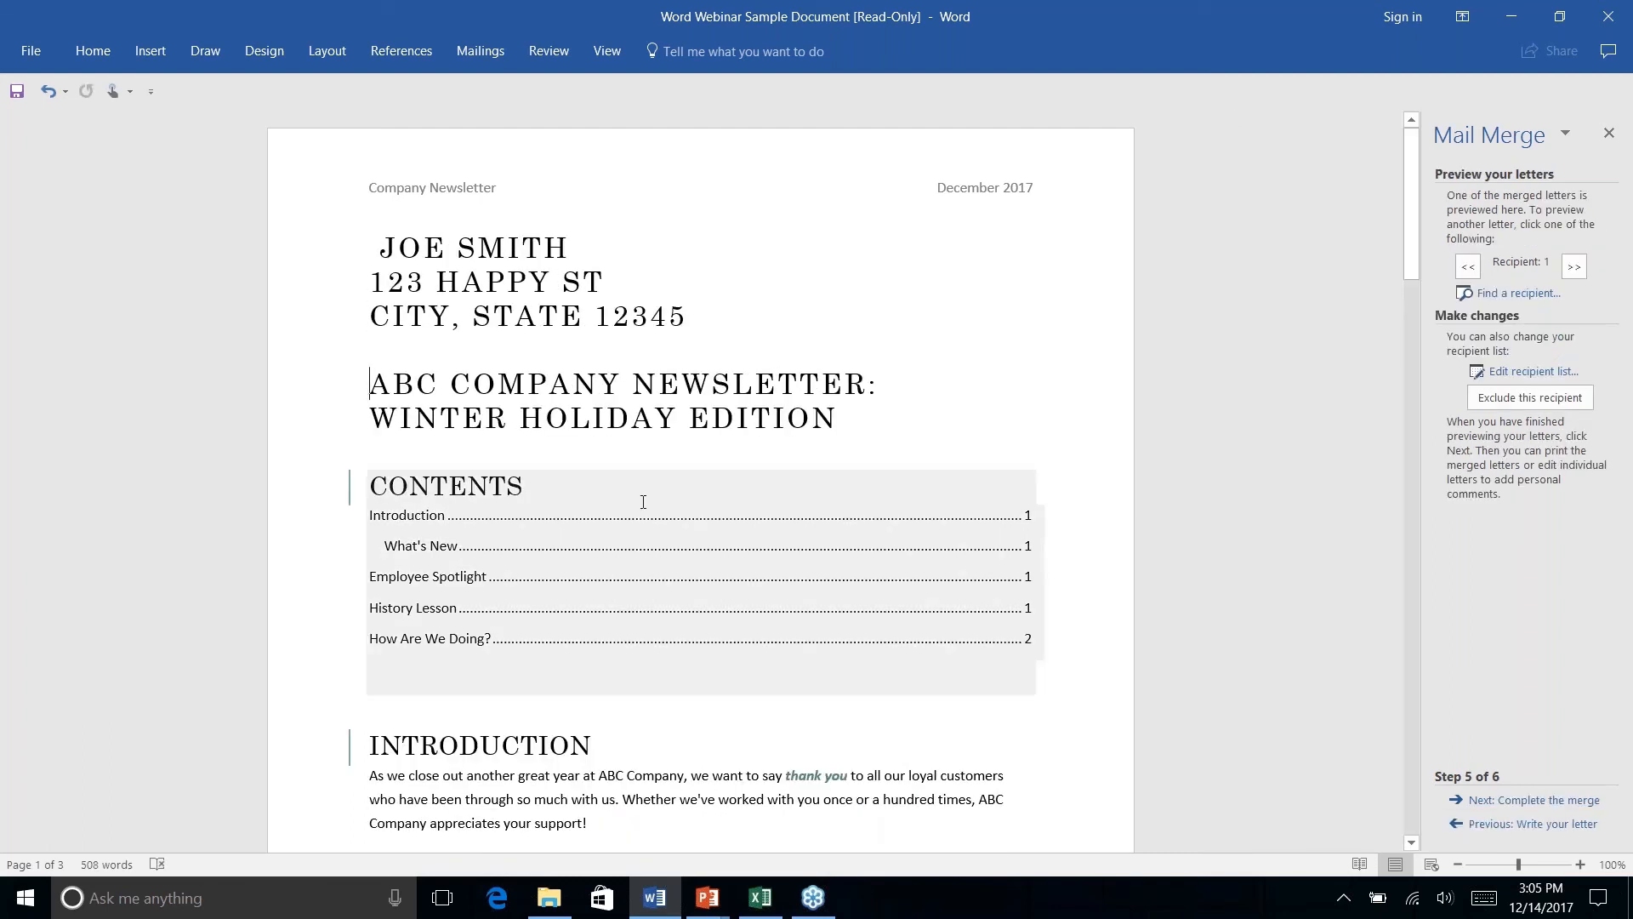
pyautogui.click(617, 284)
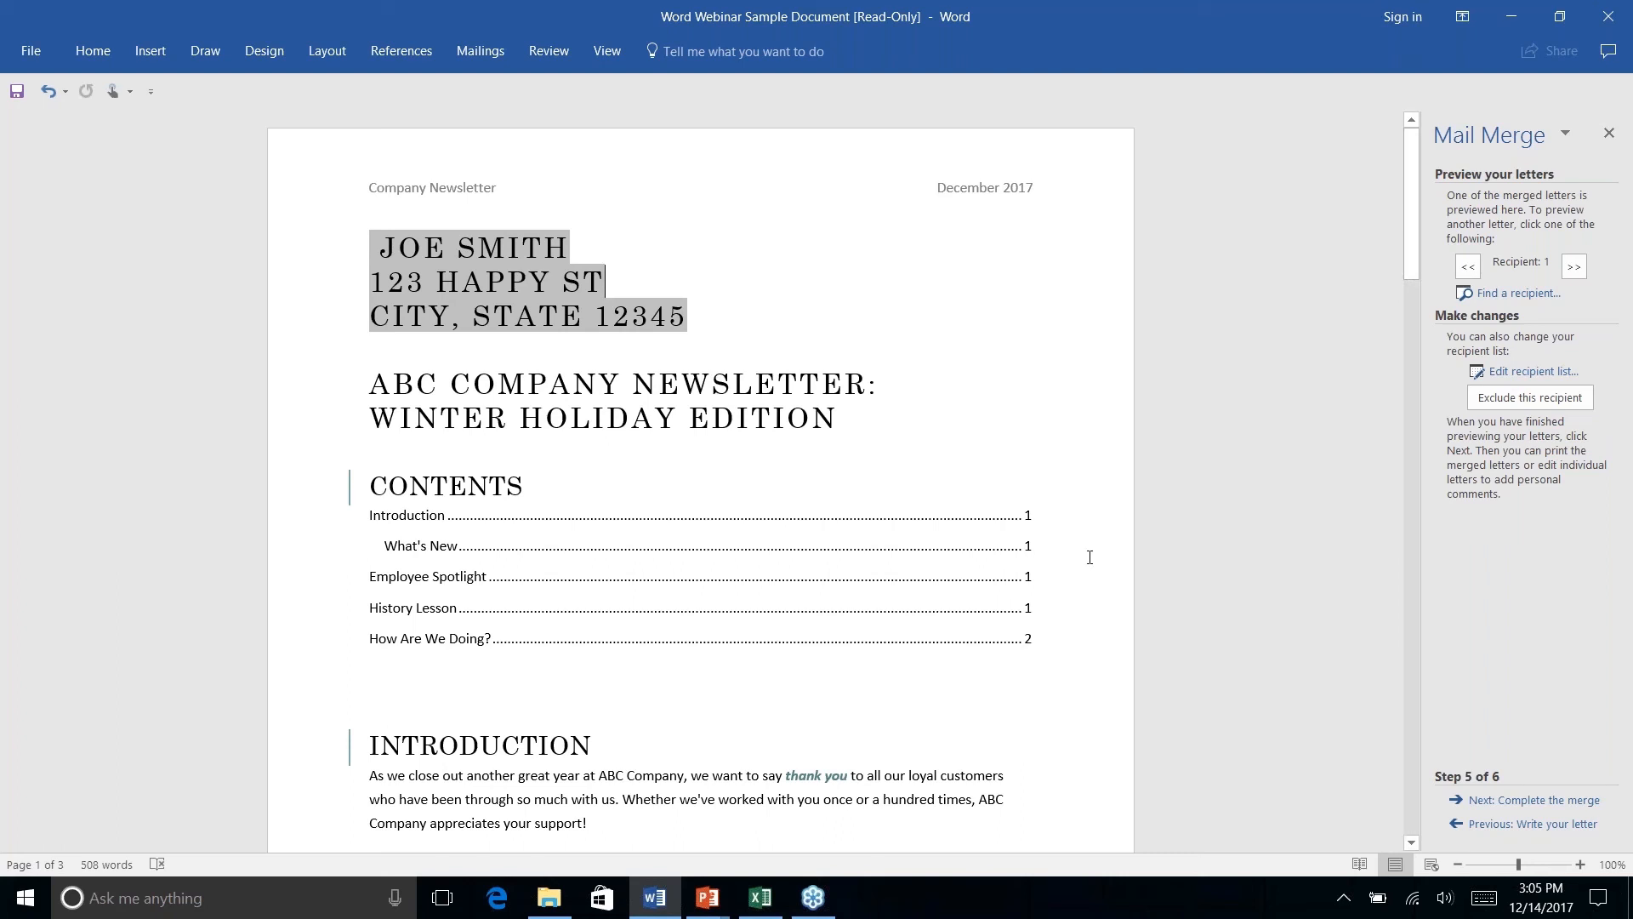
pyautogui.click(1534, 801)
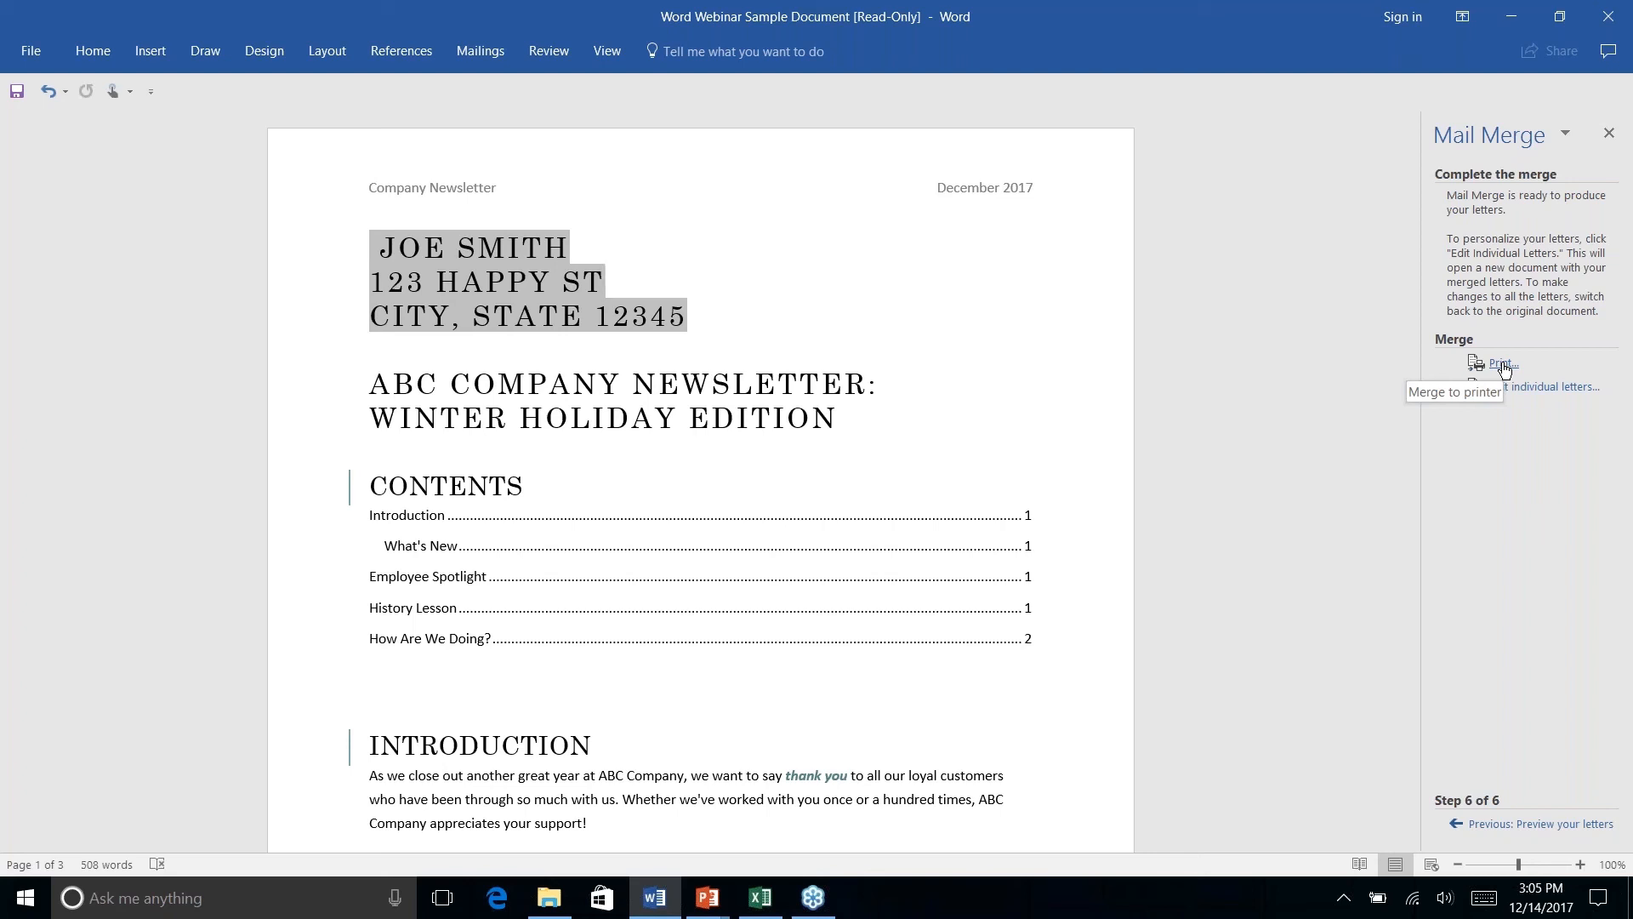
pyautogui.hotkey('alt', 'Tab')
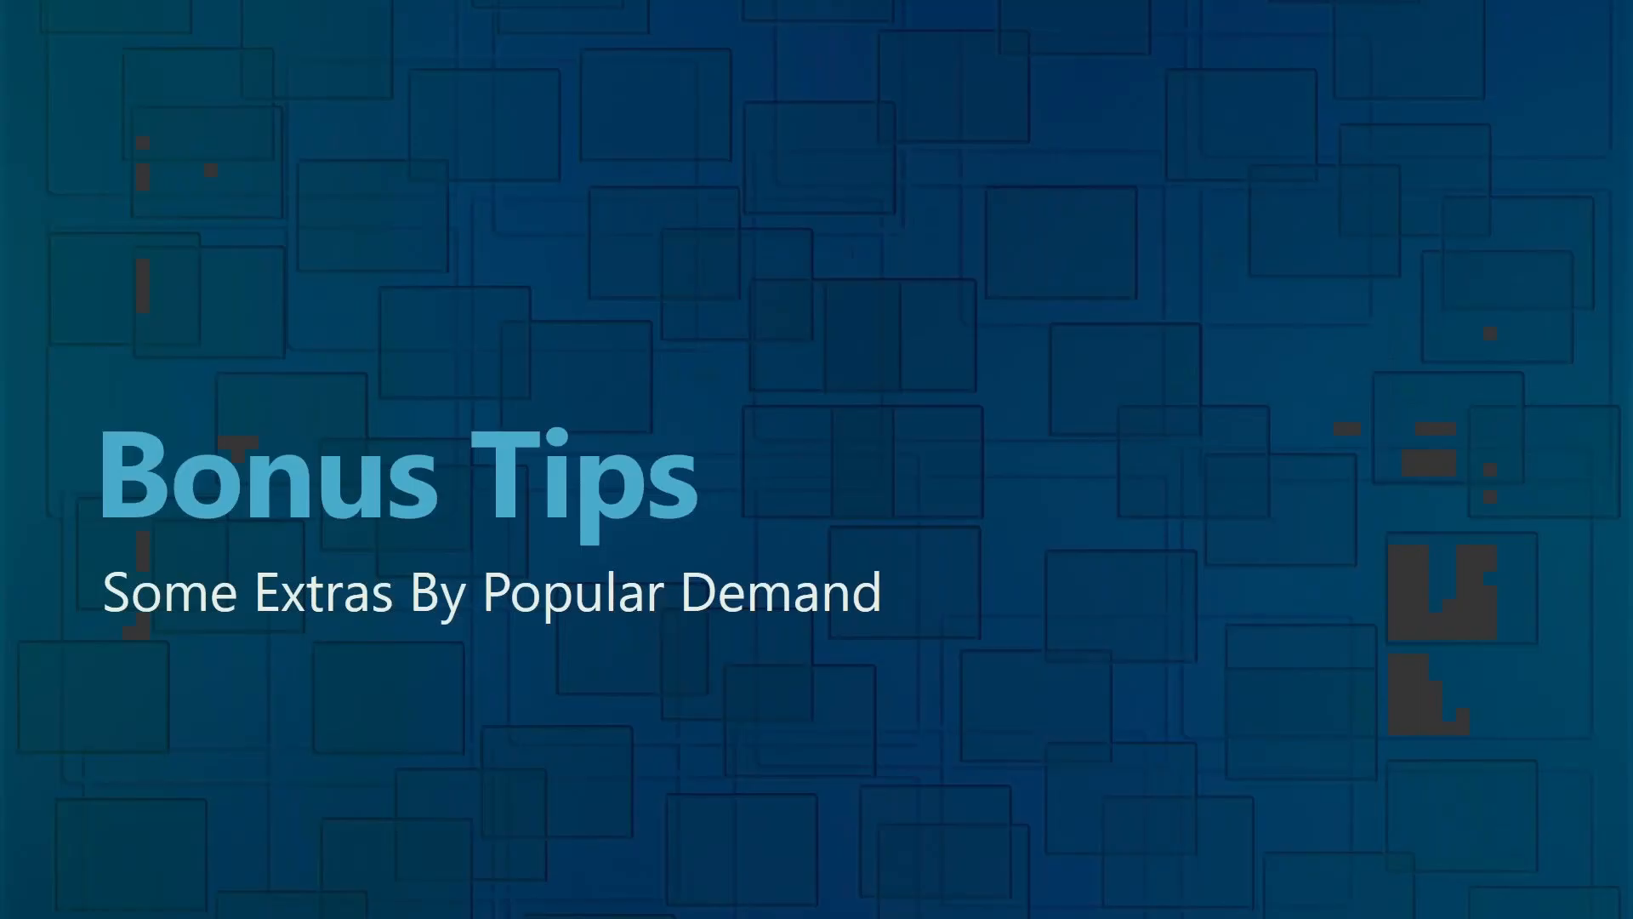